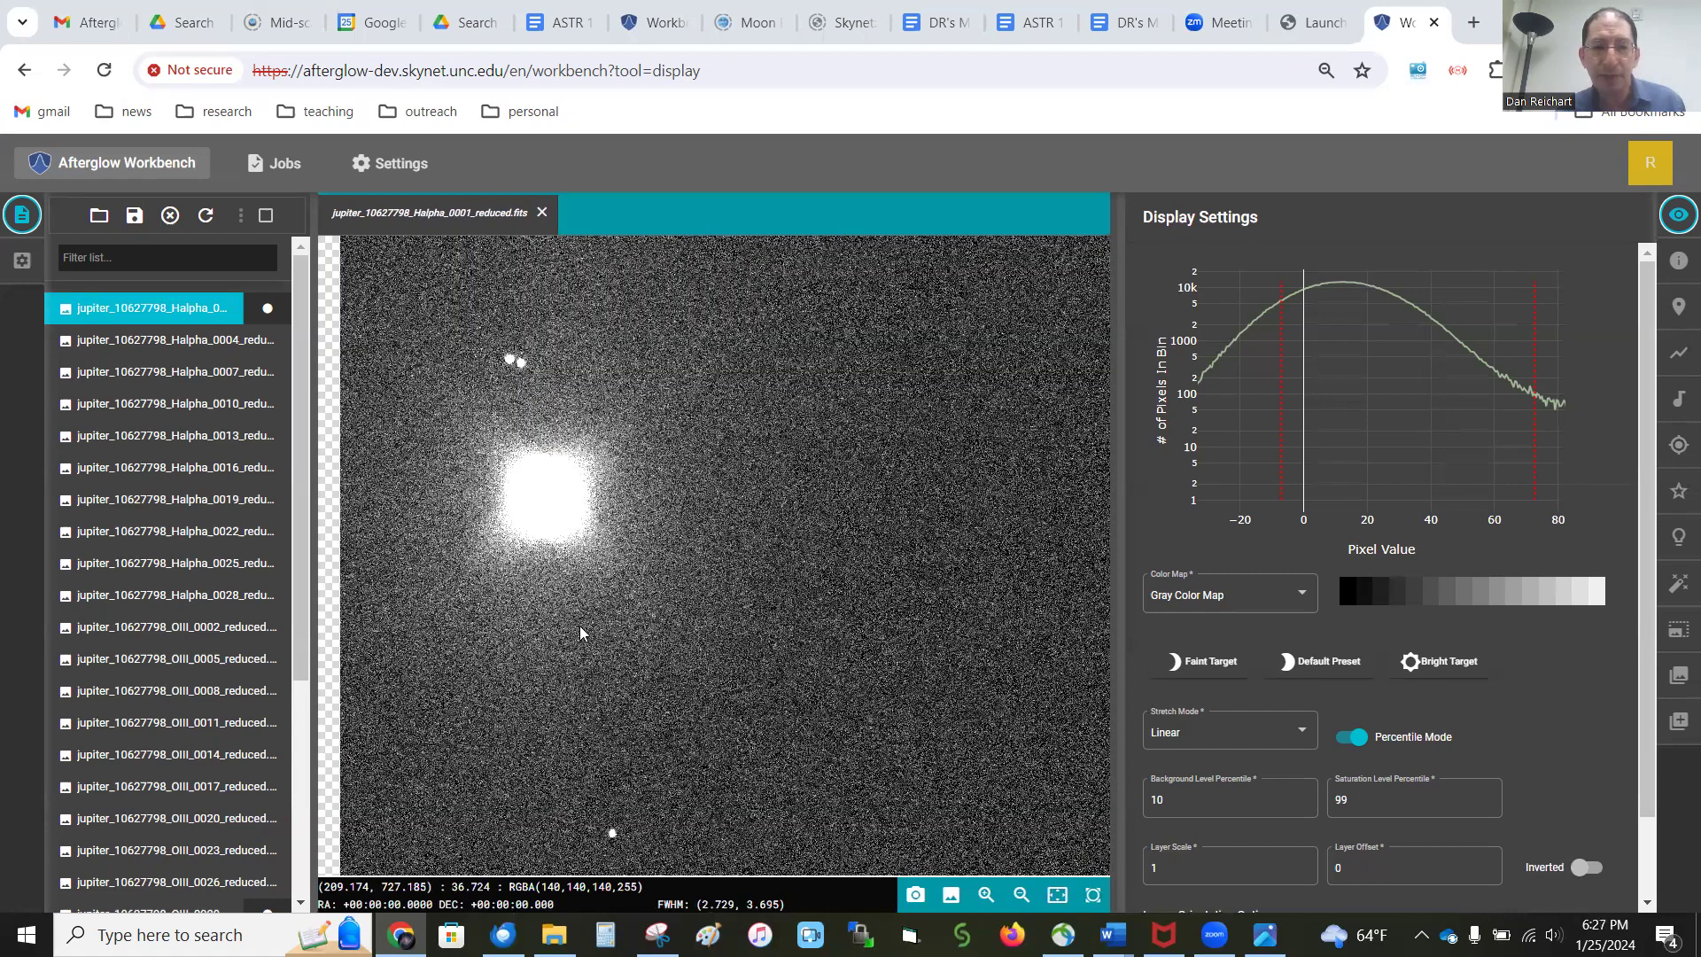
Apply the Bright Target display preset to the jupiter_10627798_Halpha_0001_reduced.fits image and examine Jupiter's disk up close
{"action": "scroll", "coordinate": [590, 671], "scroll_direction": "down", "scroll_amount": 2}
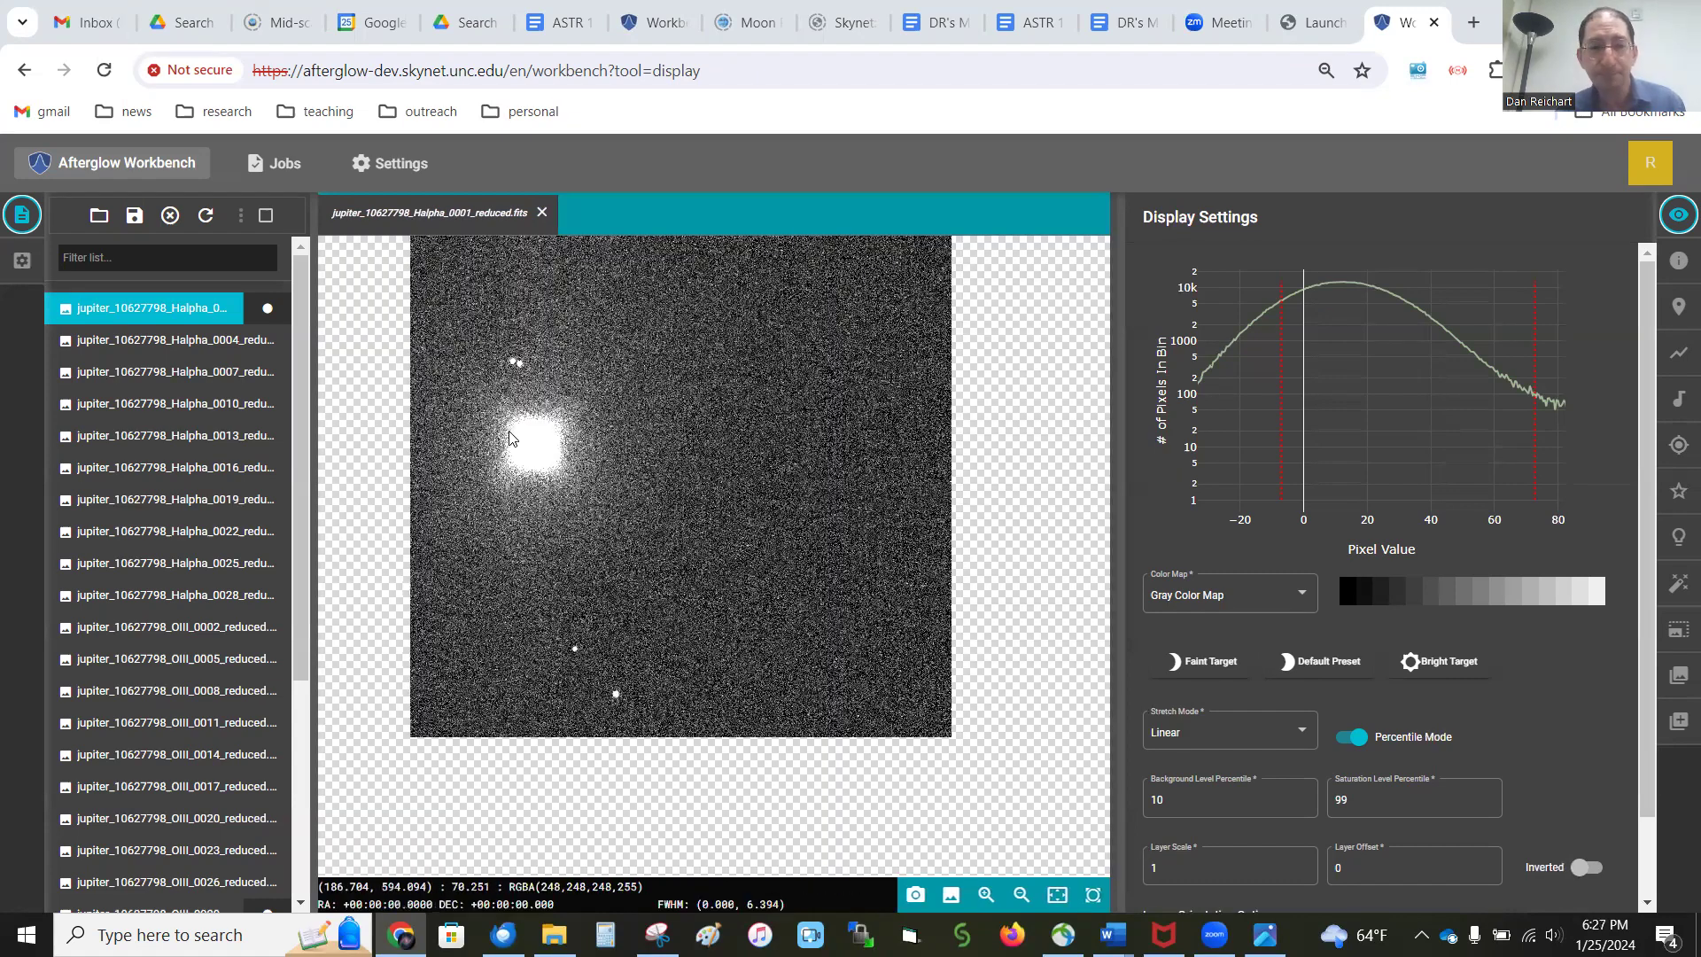
{"action": "scroll", "coordinate": [514, 438], "scroll_direction": "up", "scroll_amount": 2}
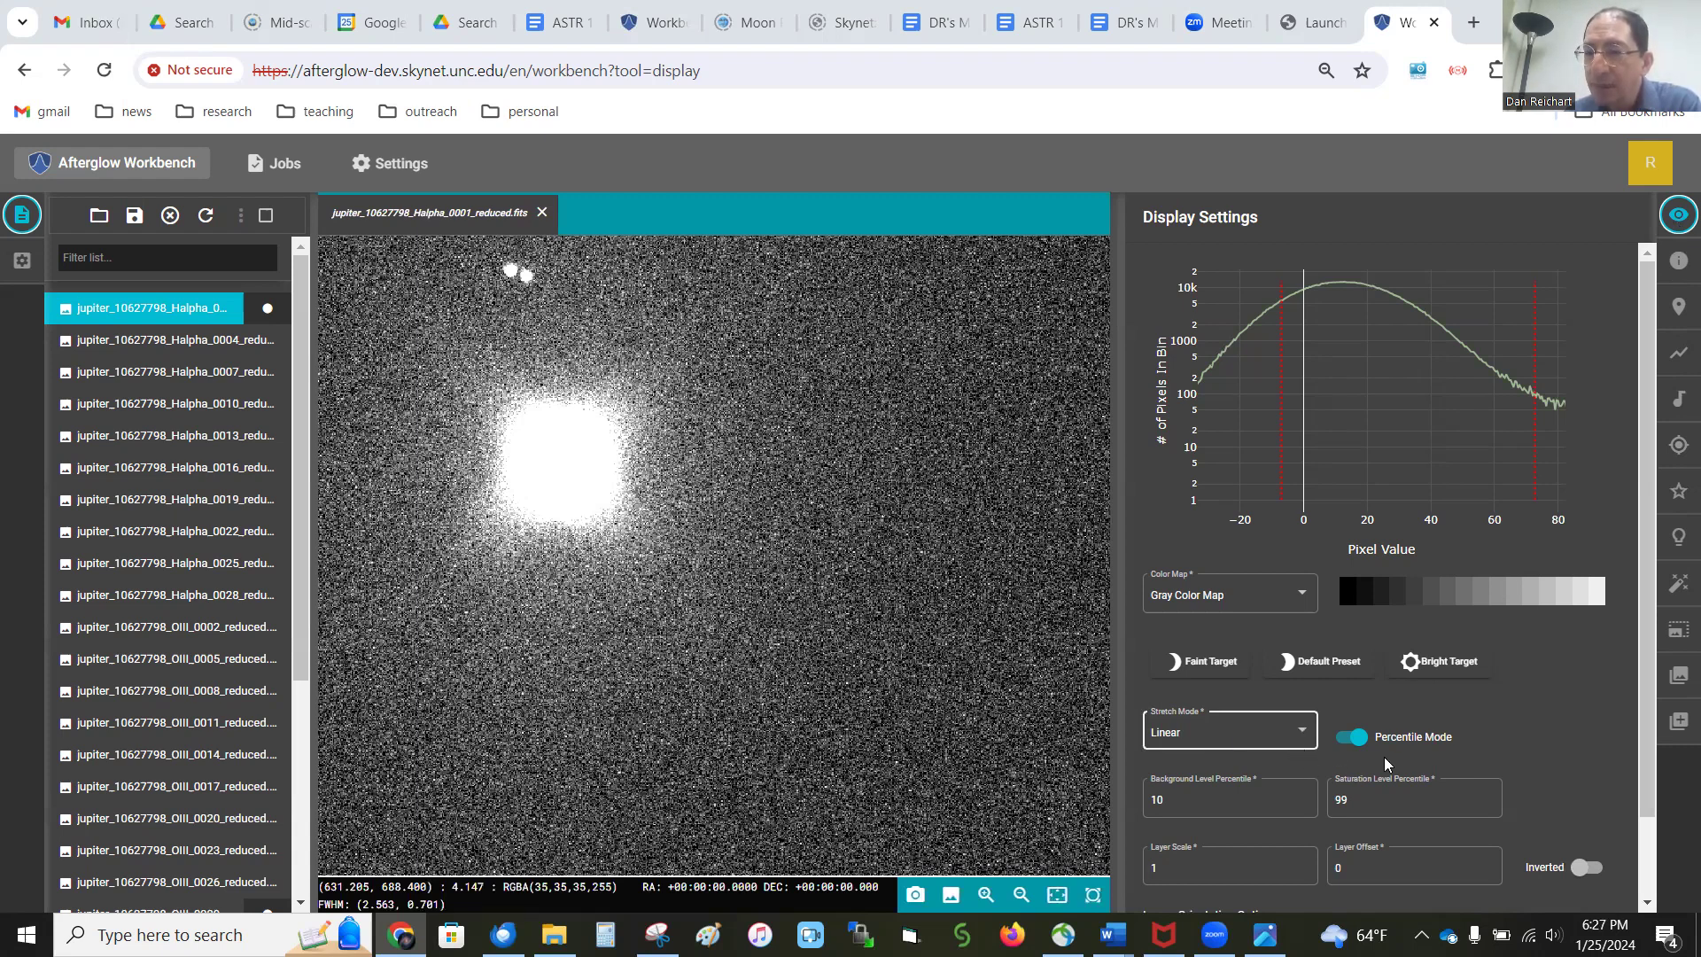
{"action": "left_click", "coordinate": [1443, 667]}
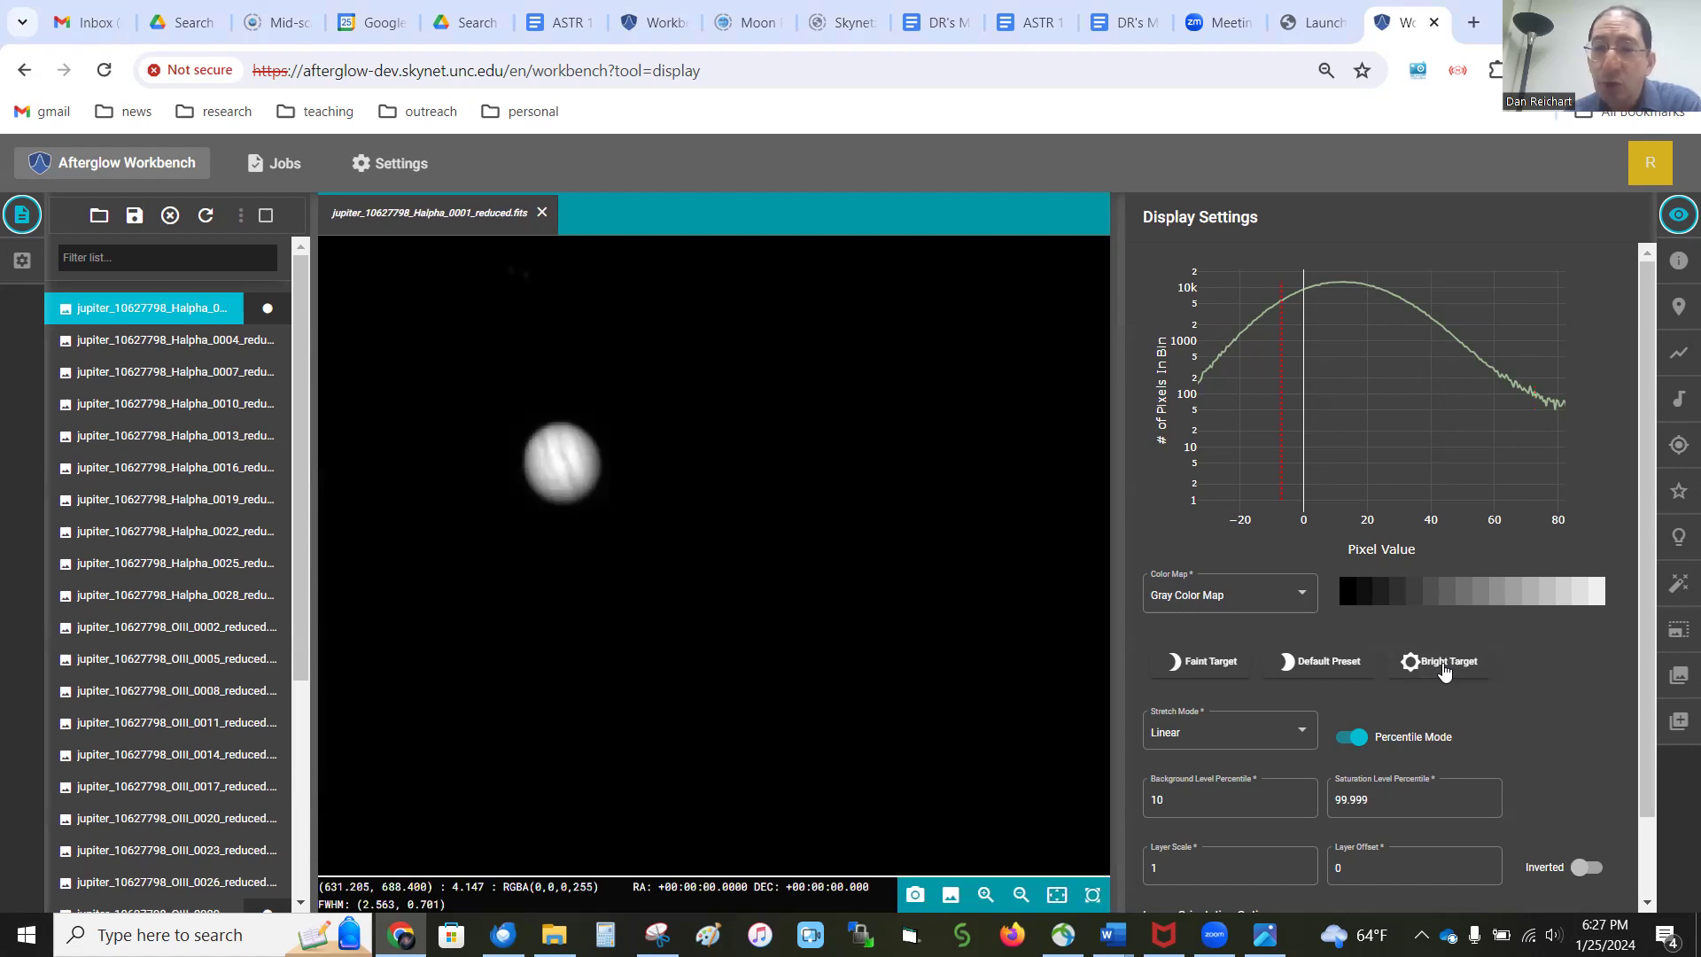
{"action": "scroll", "coordinate": [551, 465], "scroll_direction": "up", "scroll_amount": 2}
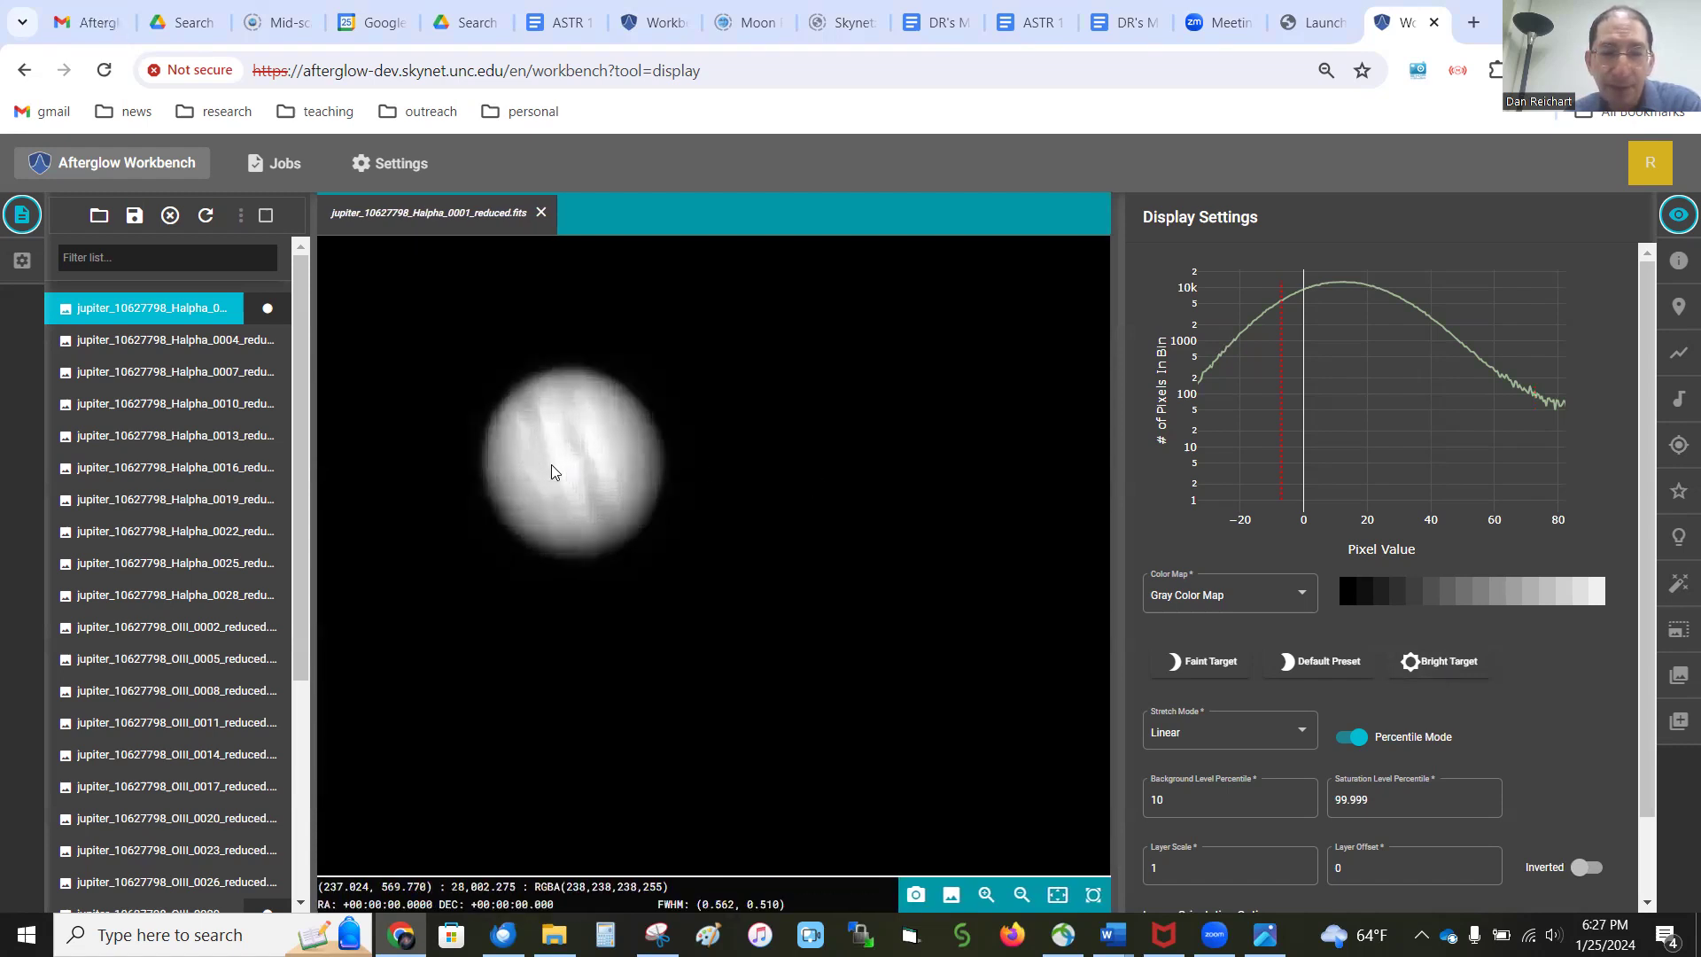
{"action": "scroll", "coordinate": [551, 464], "scroll_direction": "down", "scroll_amount": 3}
{"action": "scroll", "coordinate": [551, 464], "scroll_direction": "down", "scroll_amount": 1}
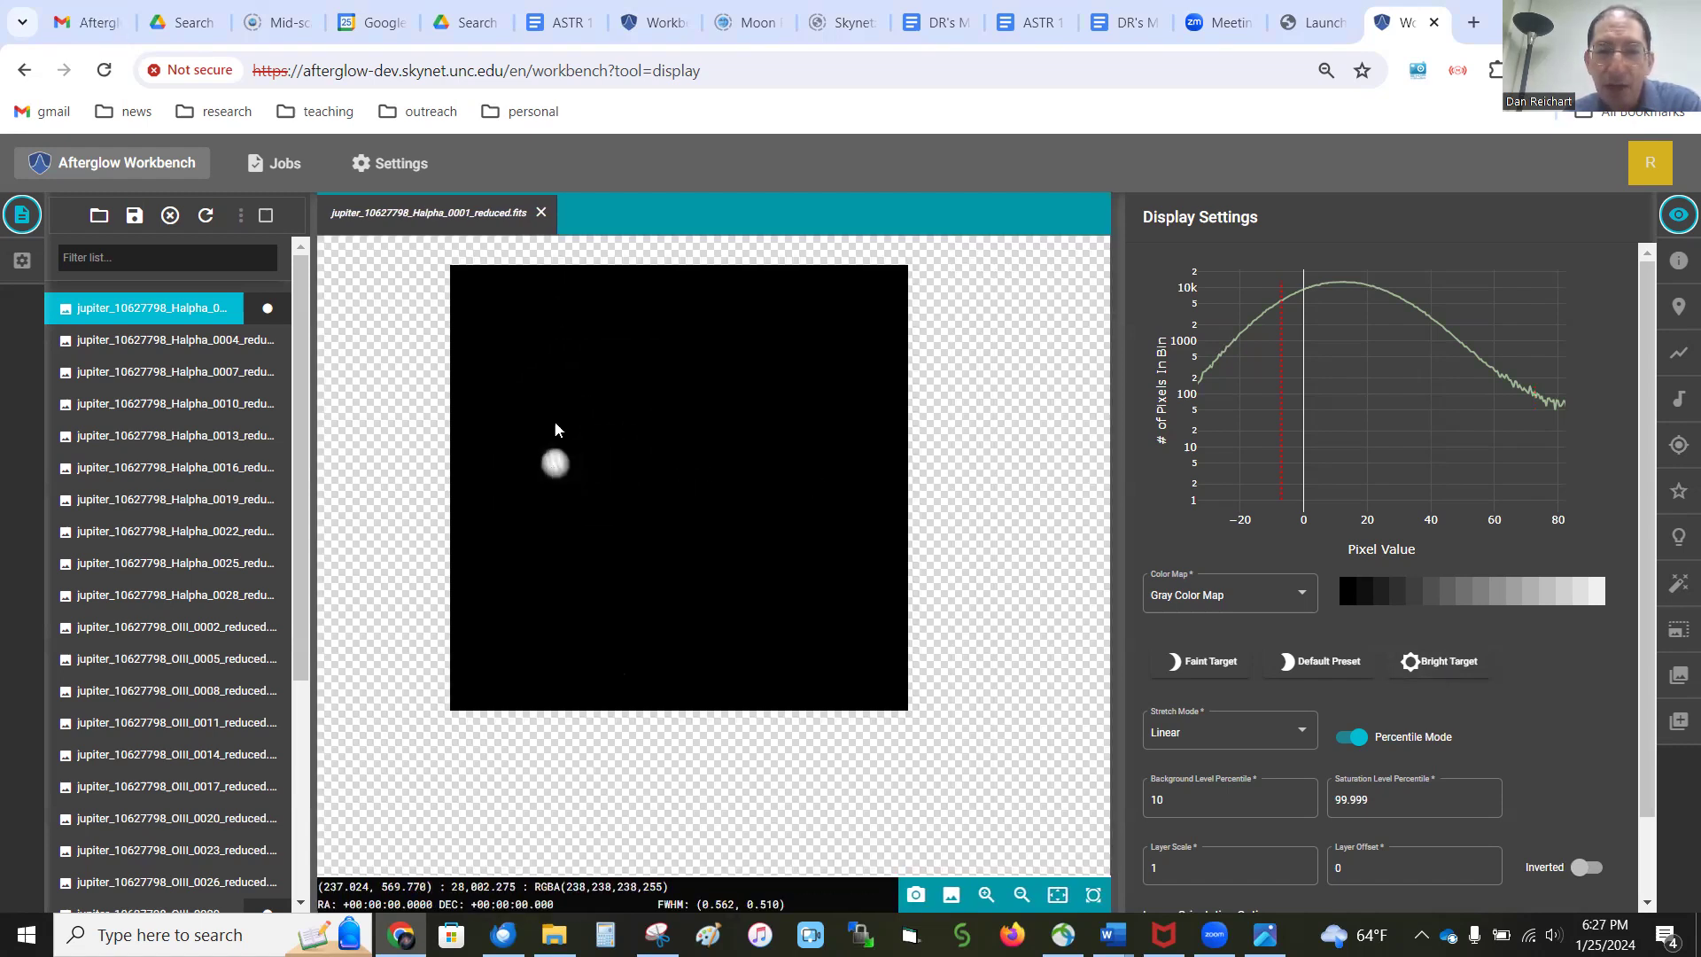
{"action": "scroll", "coordinate": [556, 469], "scroll_direction": "up", "scroll_amount": 5}
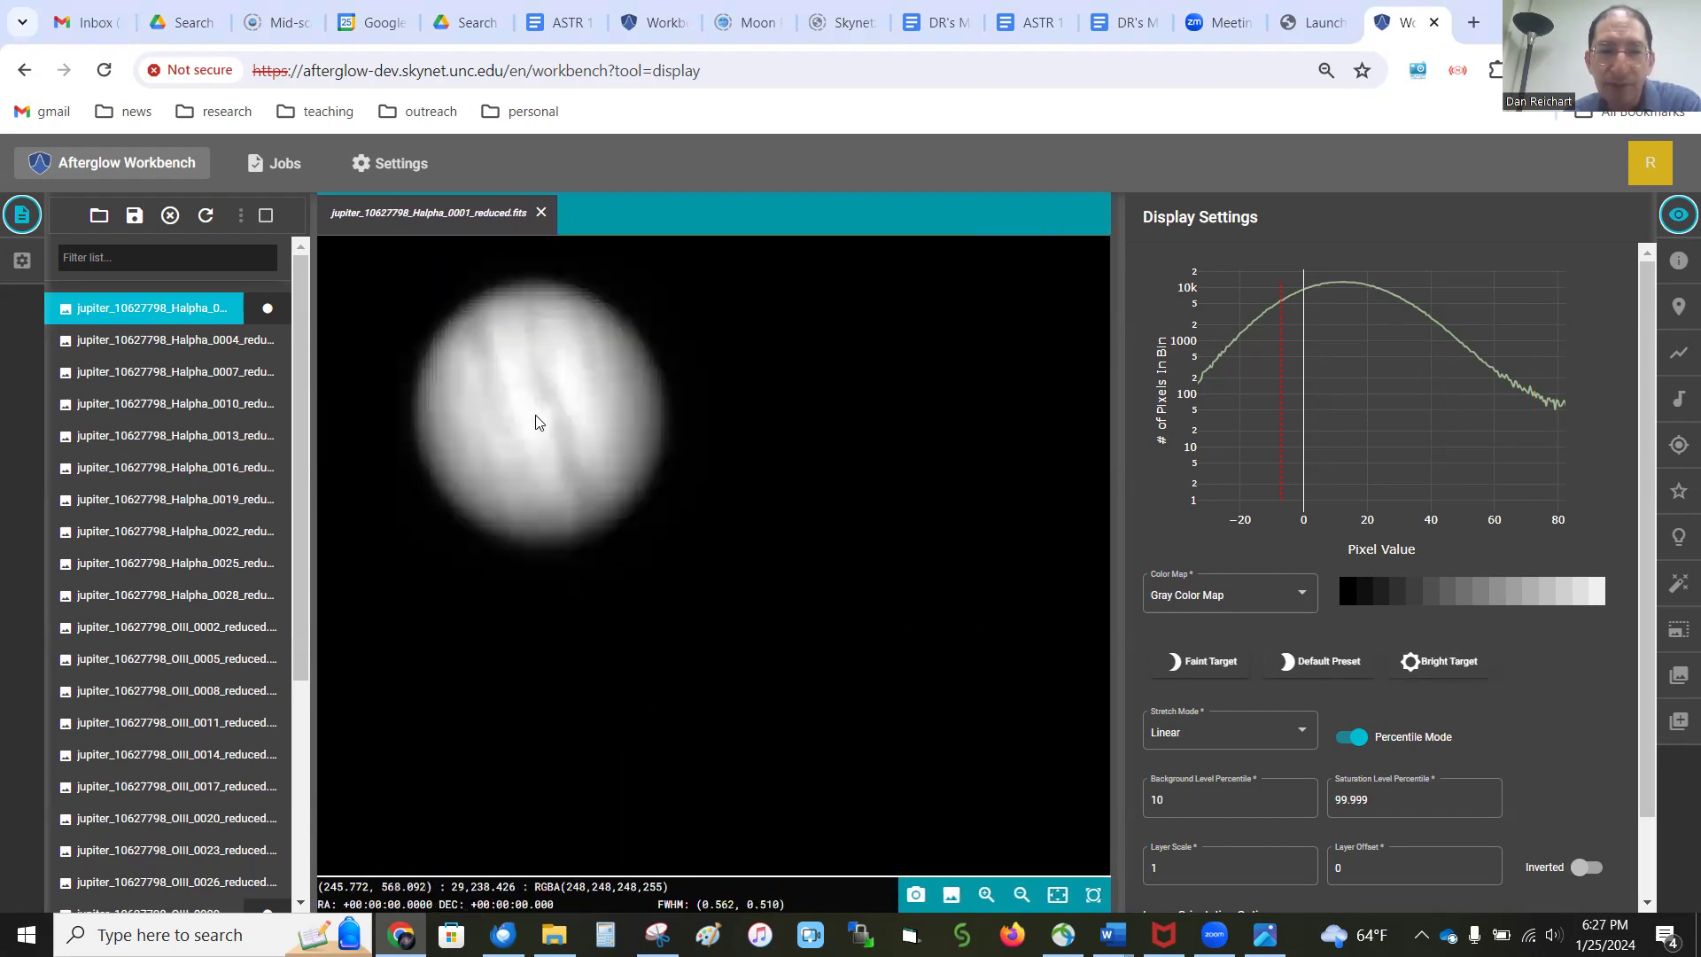
{"action": "left_click_drag", "start_coordinate": [535, 423], "coordinate": [710, 516]}
{"action": "scroll", "coordinate": [710, 518], "scroll_direction": "up", "scroll_amount": 2}
{"action": "scroll", "coordinate": [710, 518], "scroll_direction": "up", "scroll_amount": 1}
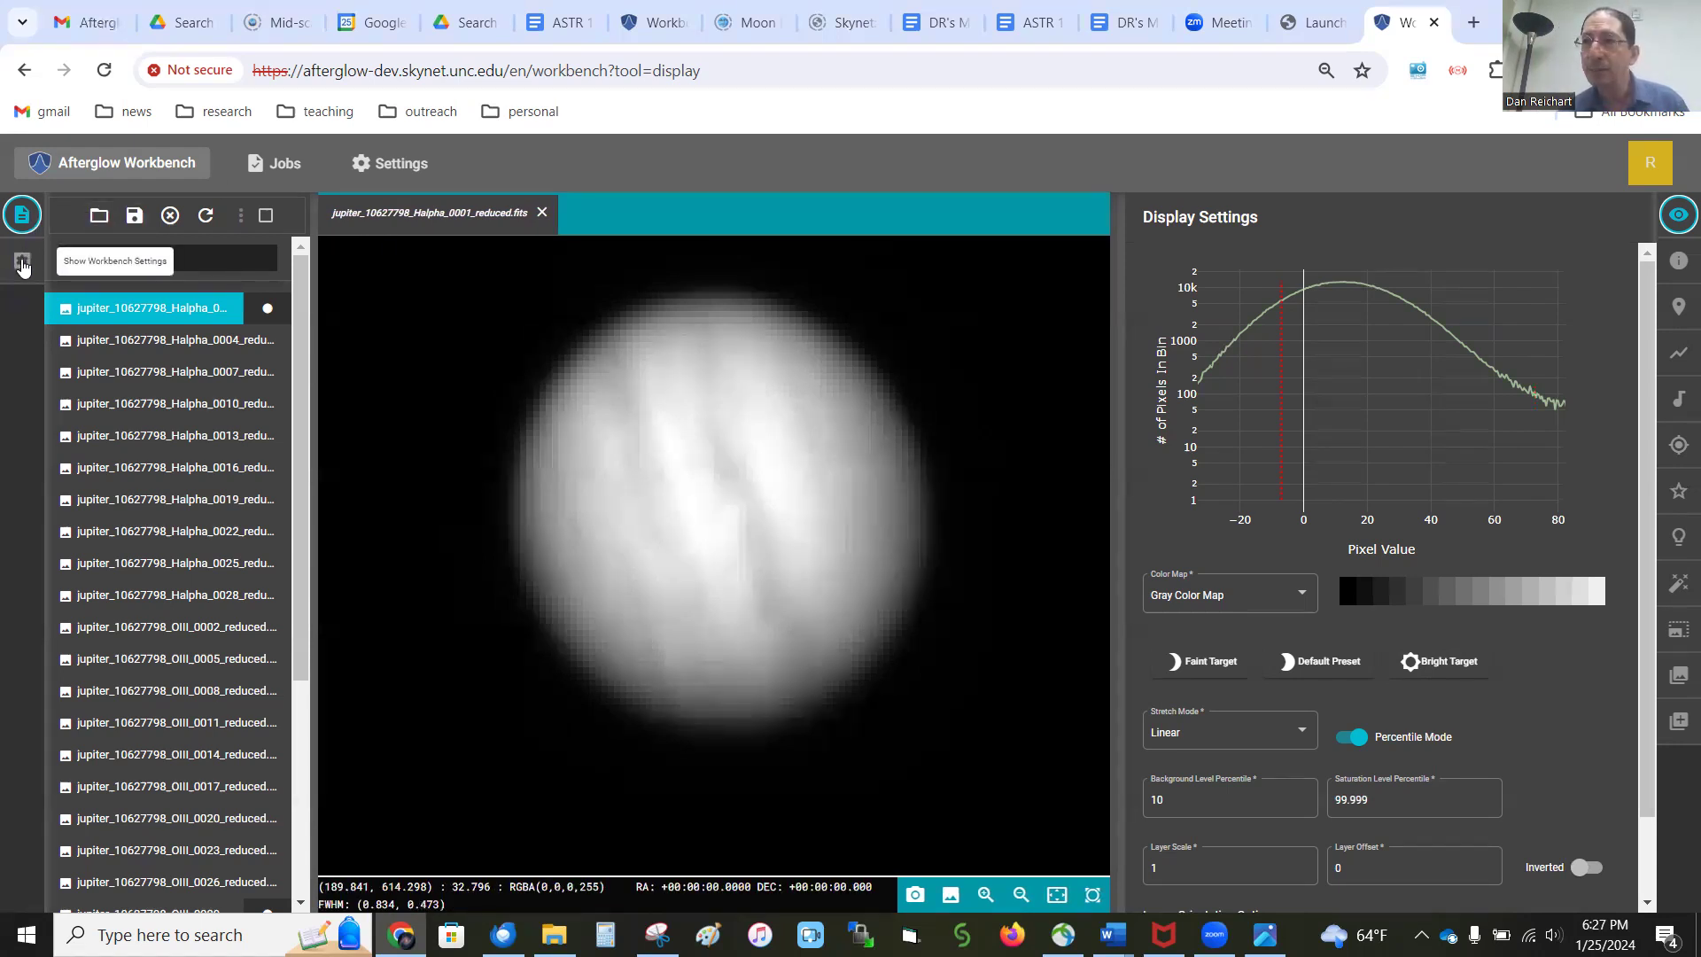
Enable orientation syncing in Pixel mode and display settings syncing for all images in the workbench's global settings
{"action": "left_click", "coordinate": [22, 264]}
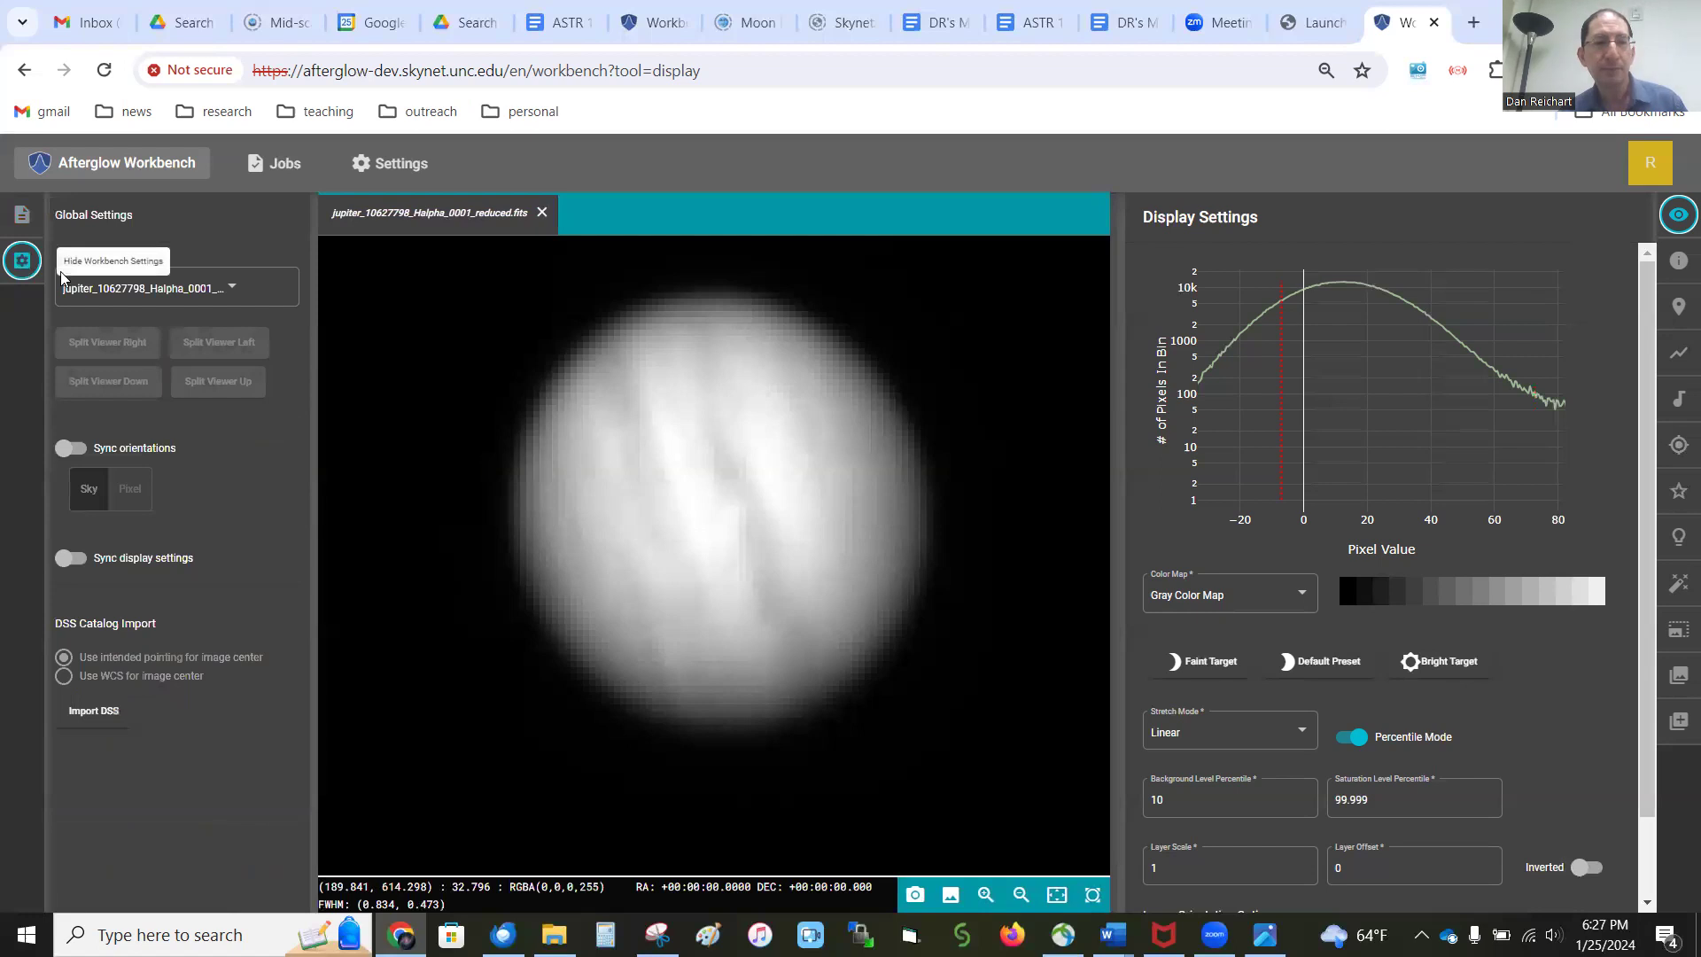
{"action": "left_click", "coordinate": [72, 452]}
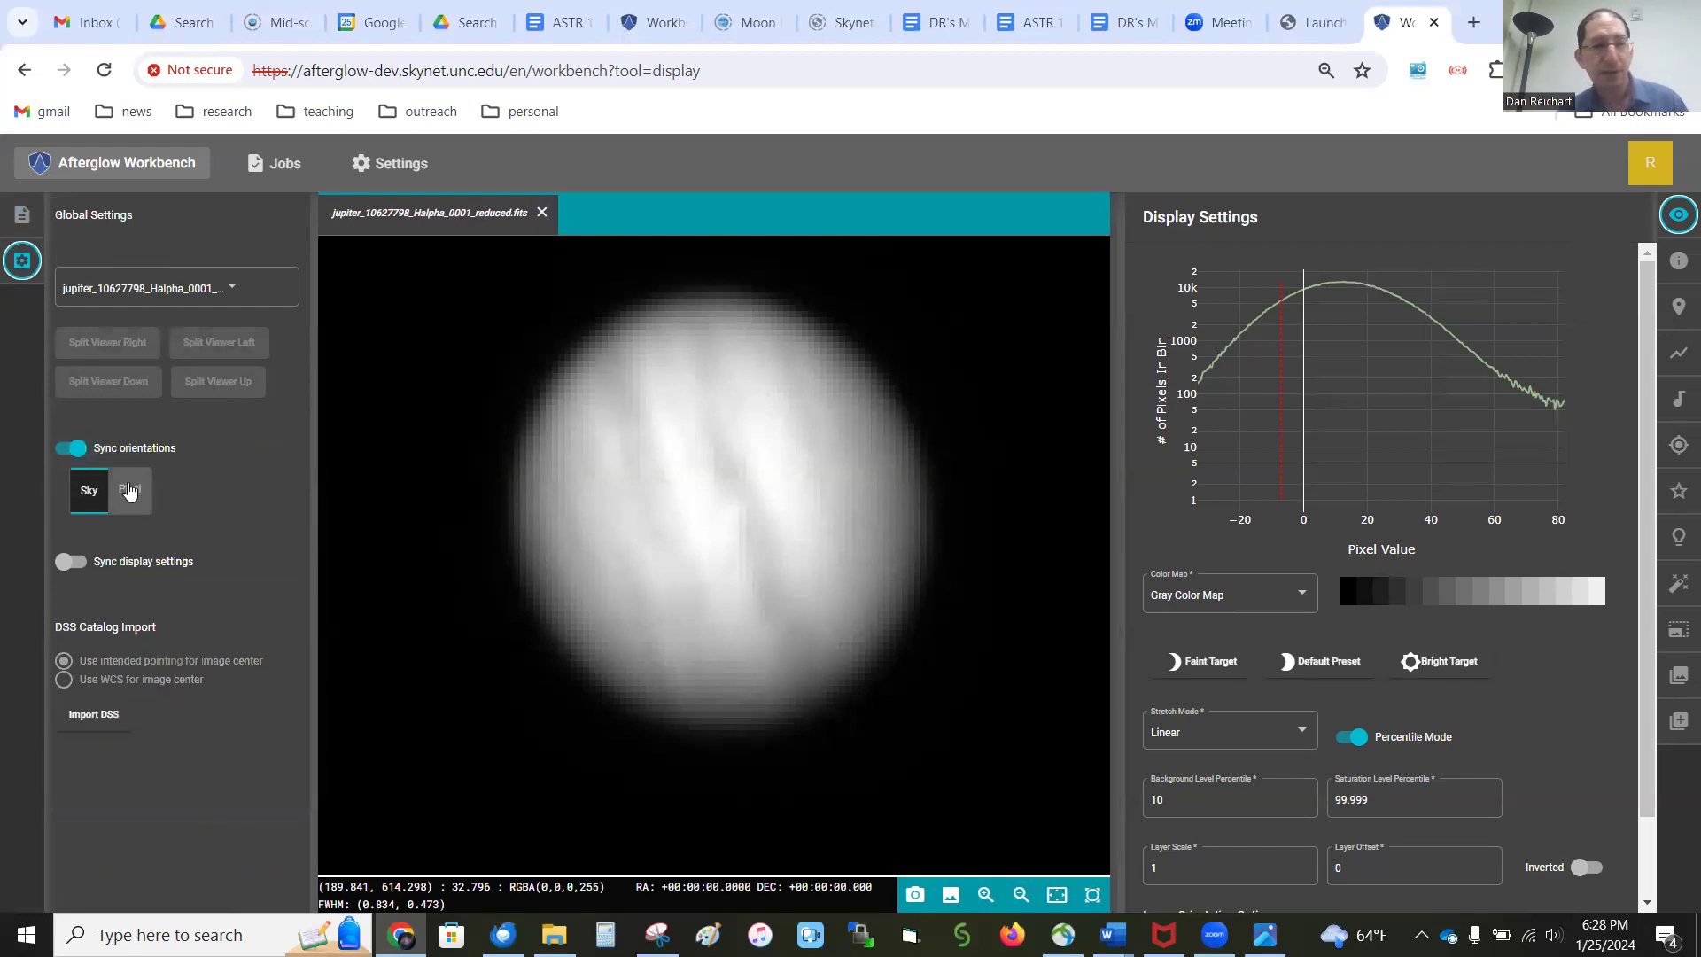
{"action": "left_click", "coordinate": [132, 495]}
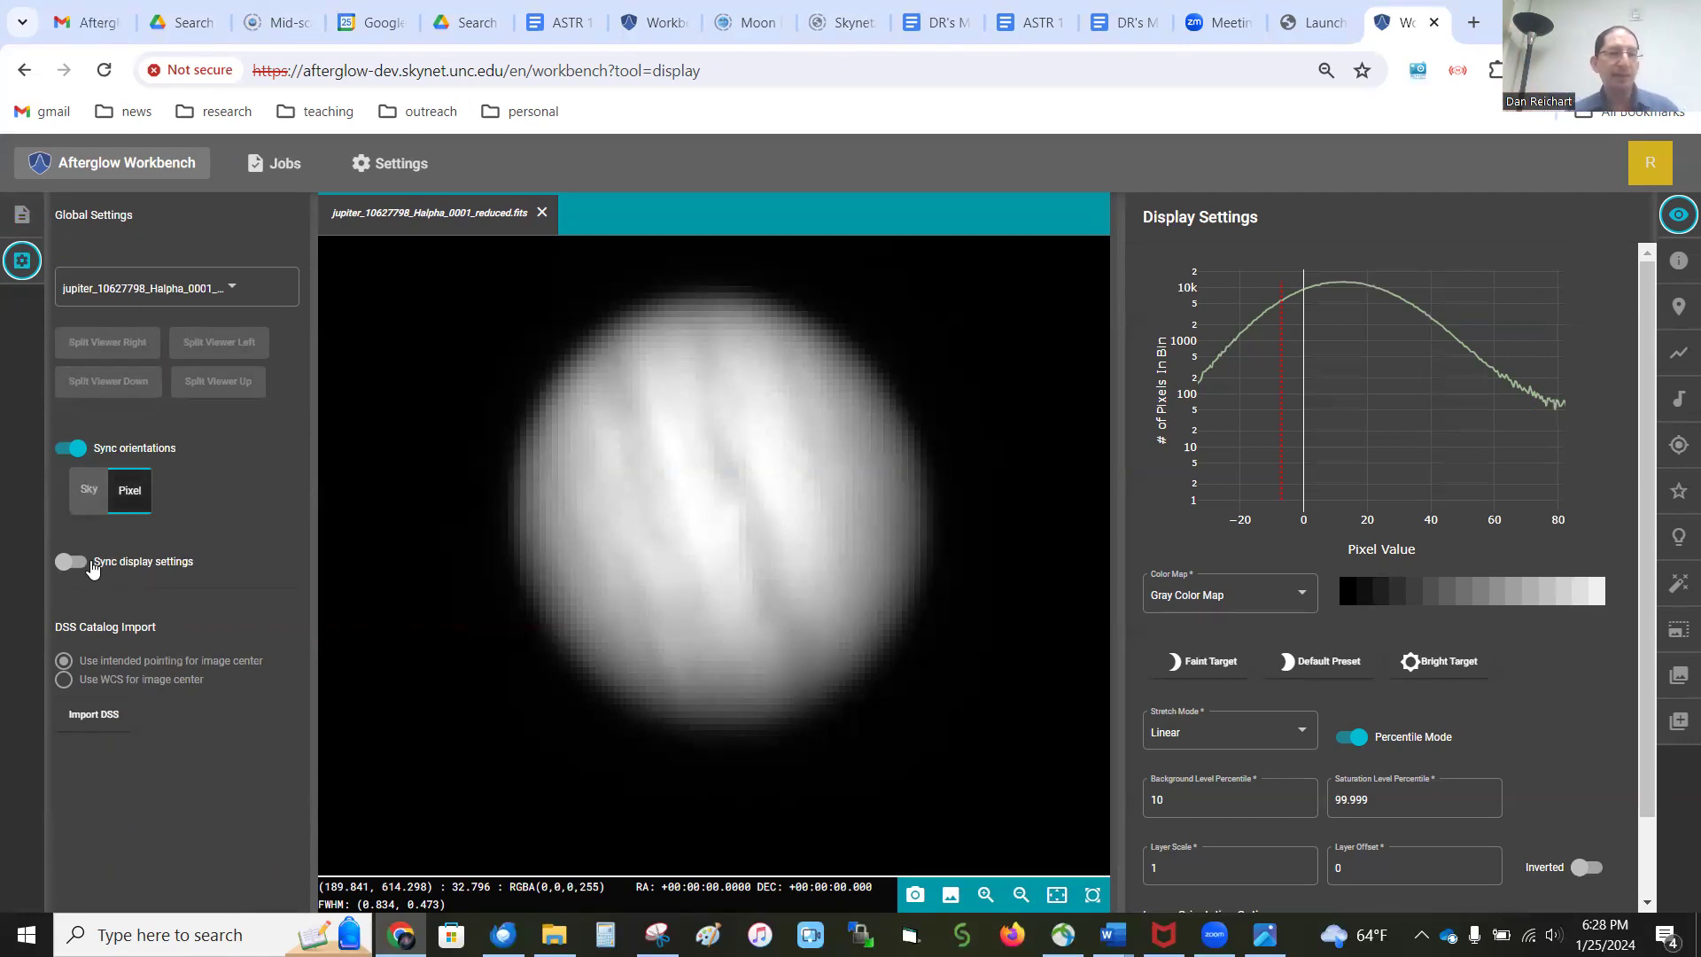
{"action": "left_click", "coordinate": [74, 562]}
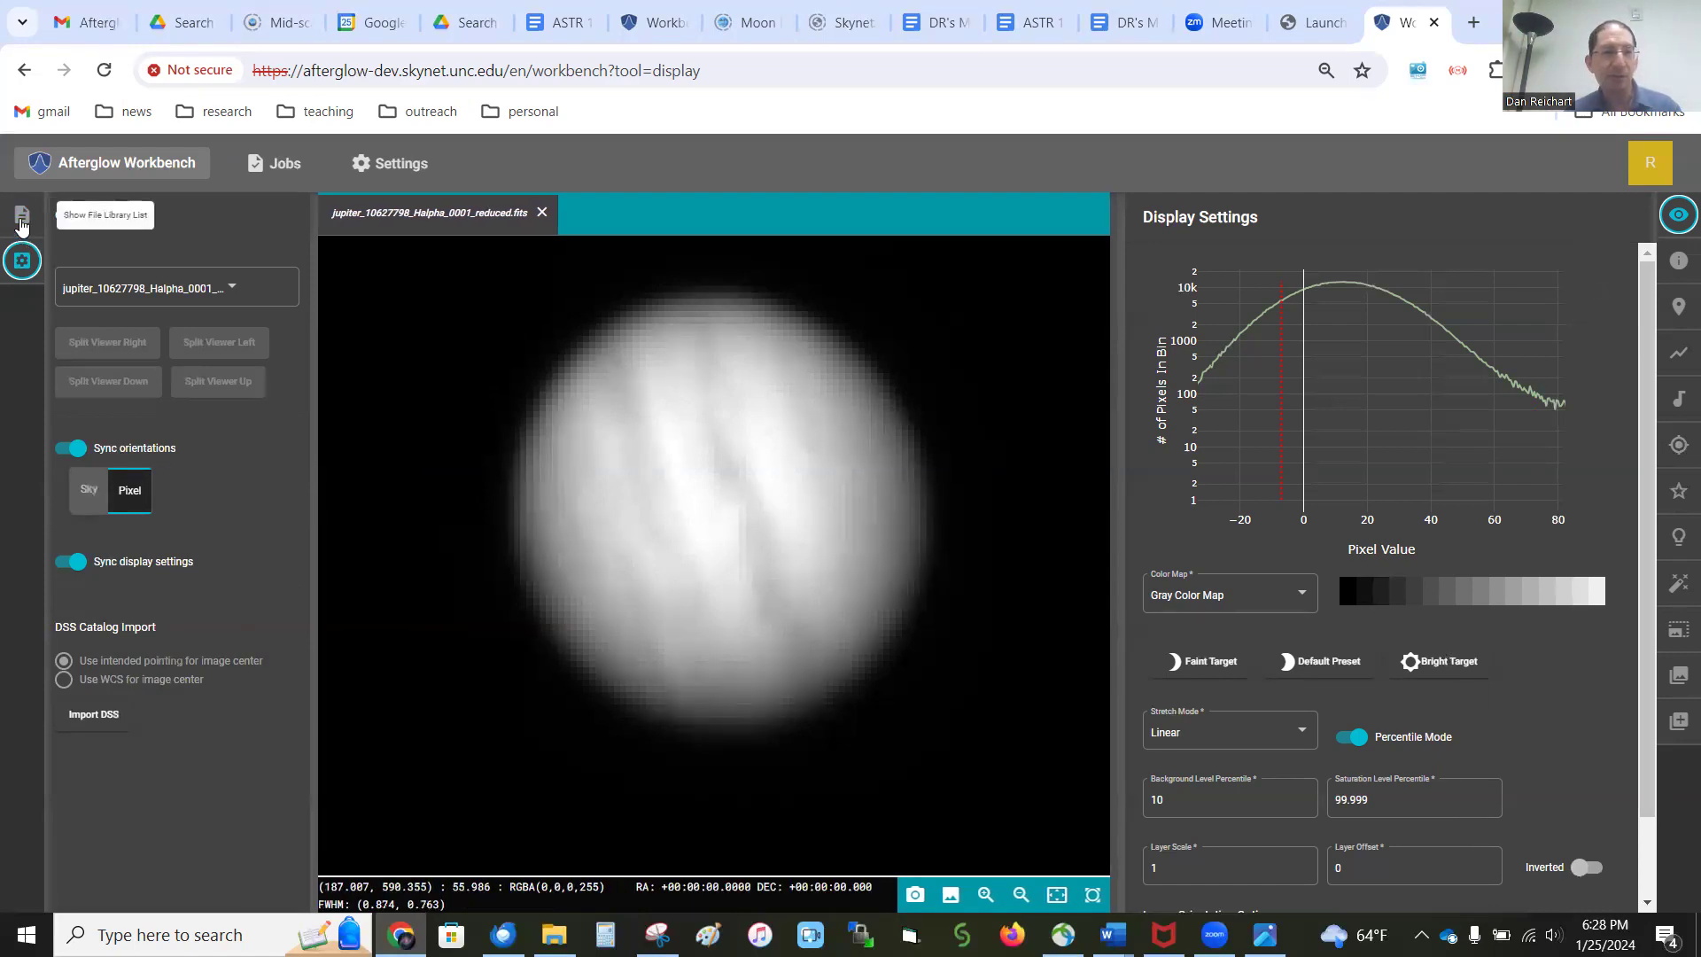
Flip back and forth through the H-alpha images from 0001 to 0025 to compare Jupiter's position between exposures
{"action": "left_click", "coordinate": [22, 220]}
{"action": "left_click", "coordinate": [135, 343]}
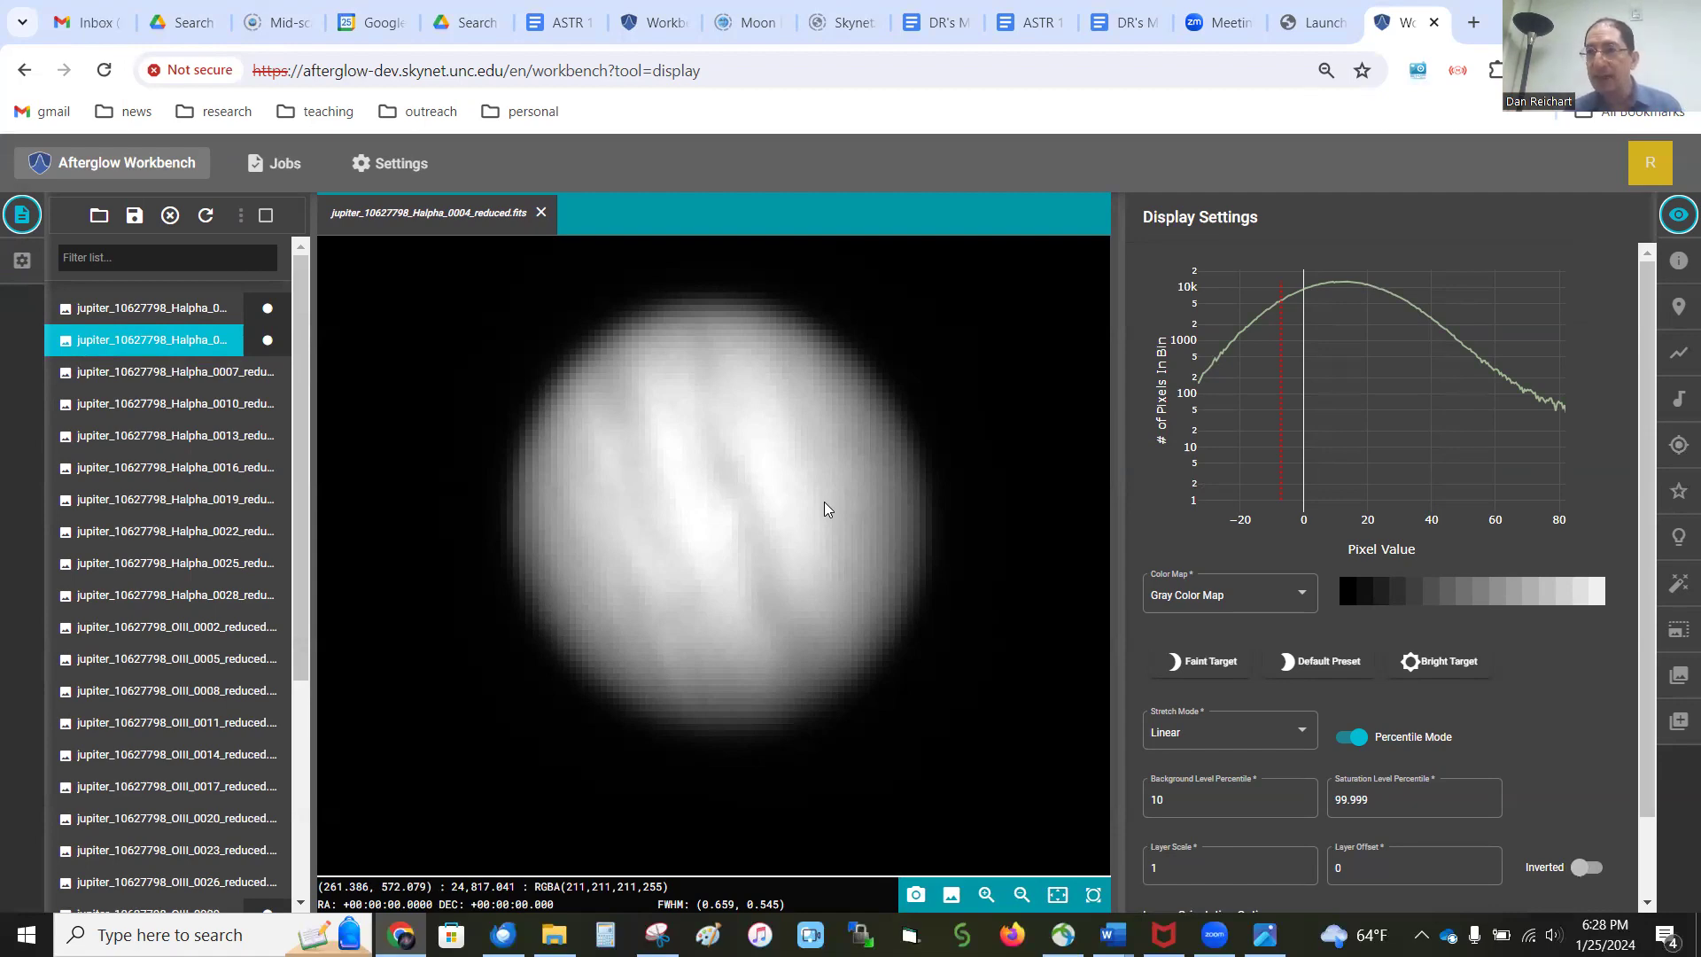
{"action": "key", "text": "Down"}
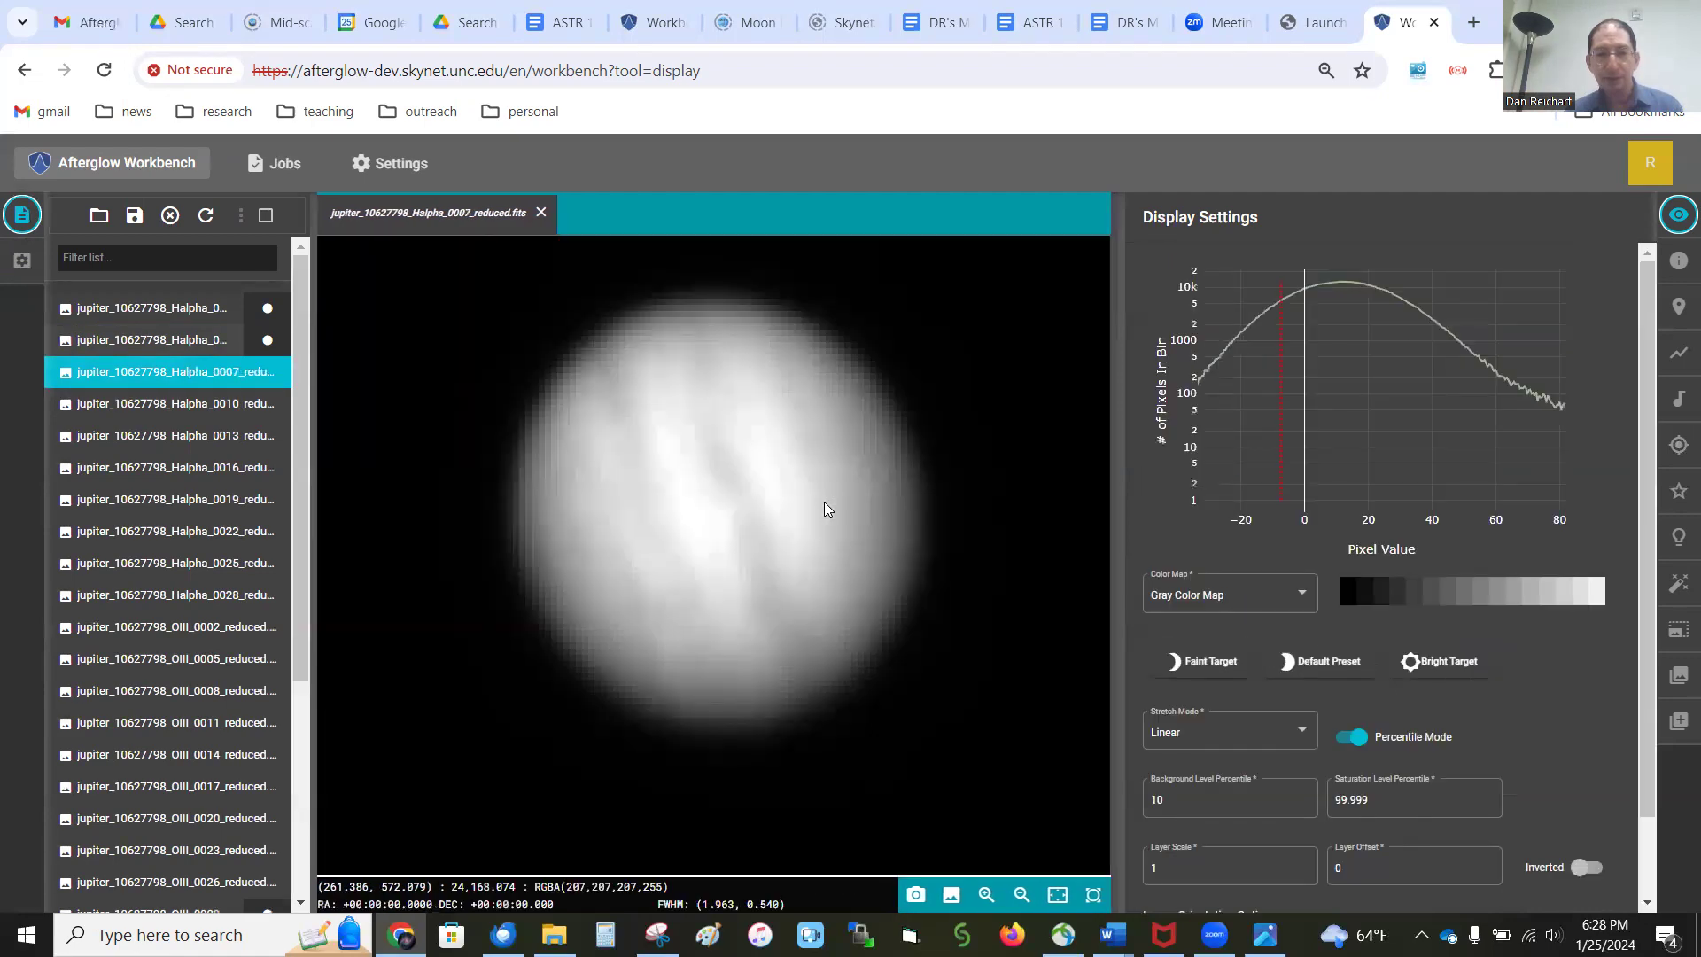
{"action": "key", "text": "Down"}
{"action": "key", "text": "Down"}
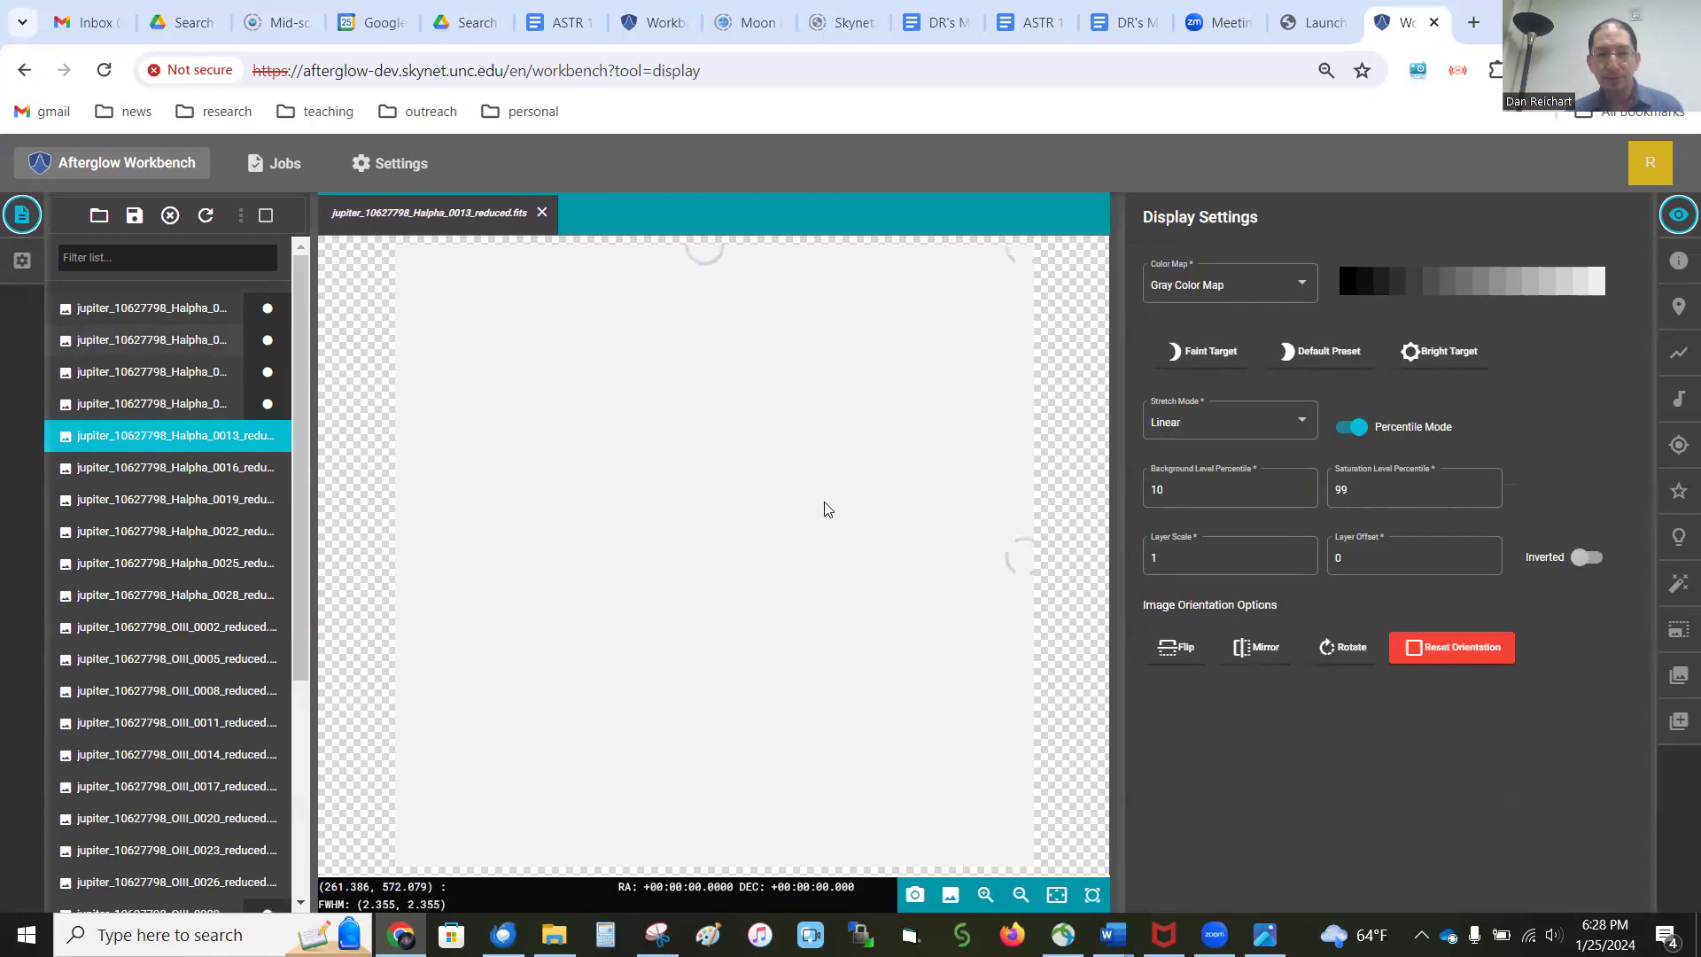
{"action": "key", "text": "Down"}
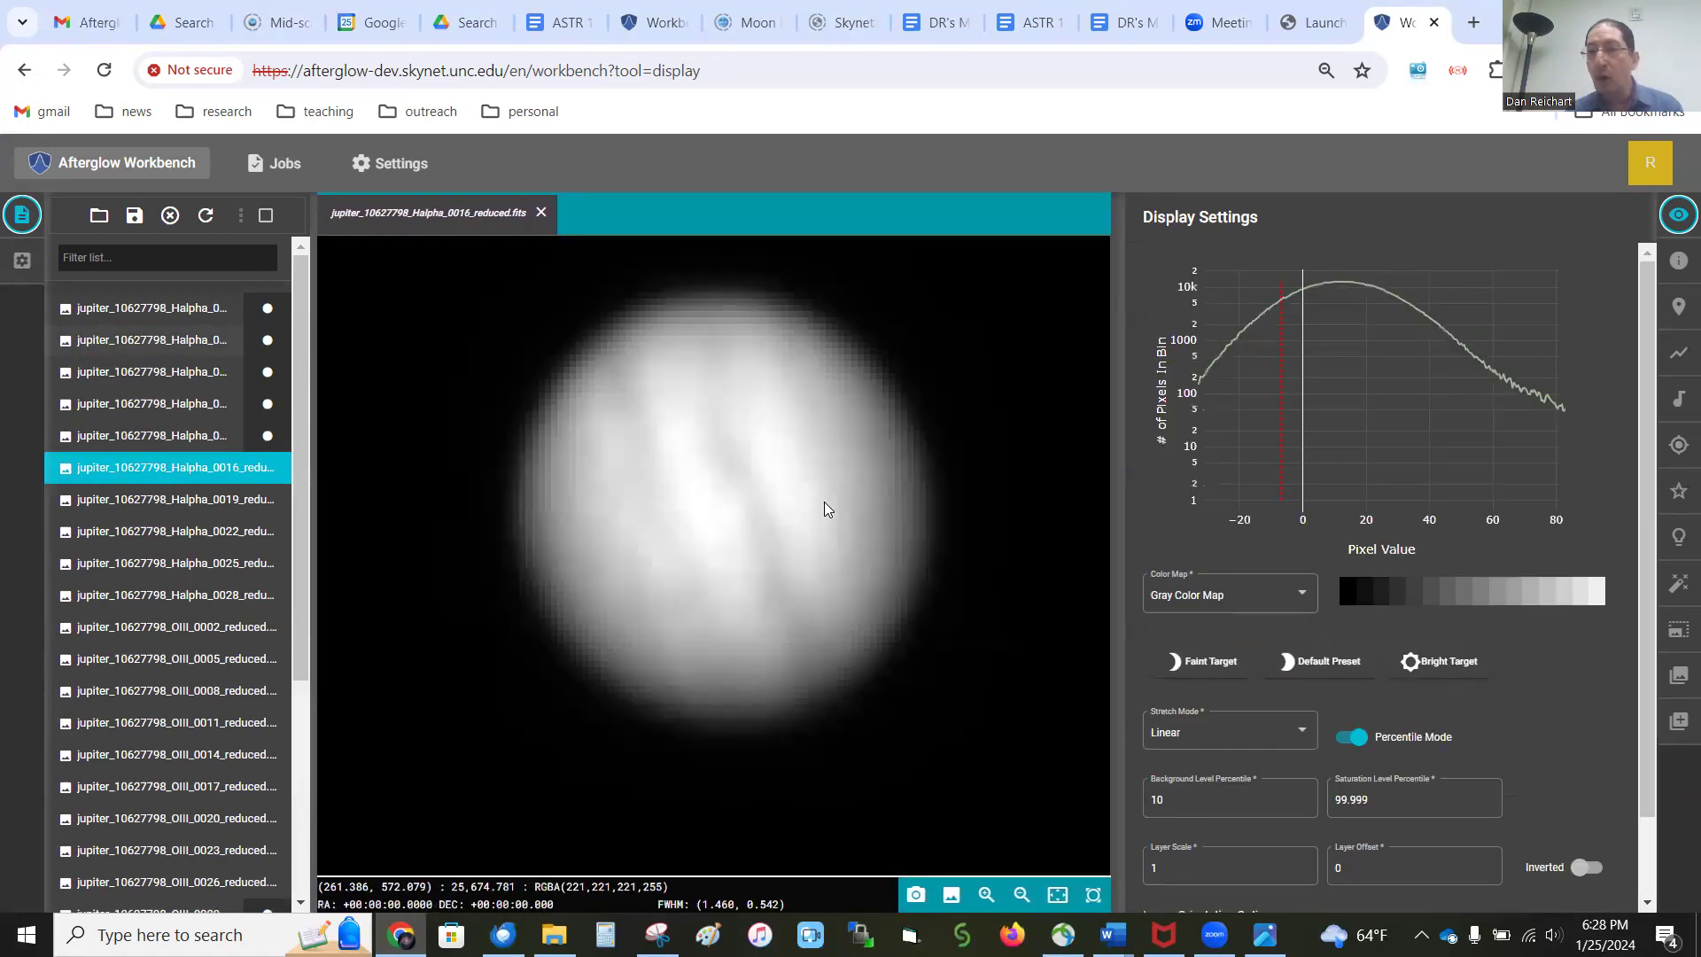
{"action": "key", "text": "Down"}
{"action": "key", "text": "Down"}
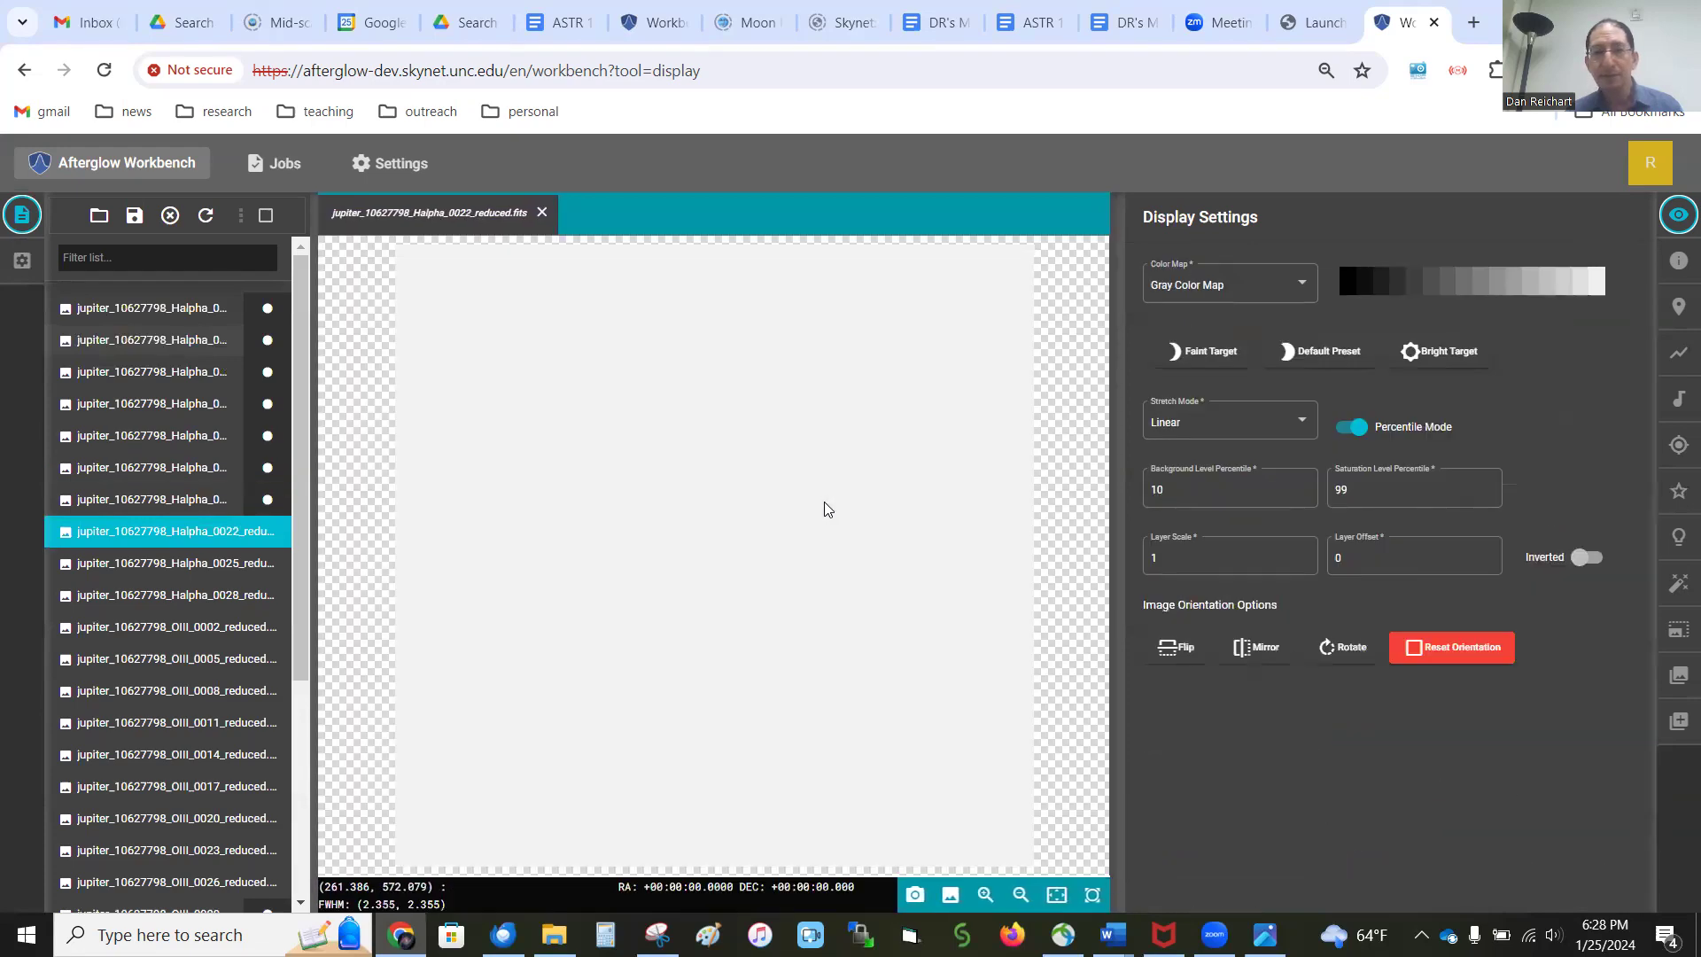
{"action": "key", "text": "Up"}
{"action": "key", "text": "Up"}
{"action": "key", "text": "Up"}
{"action": "key", "text": "Up"}
{"action": "key", "text": "Up"}
{"action": "key", "text": "Up"}
{"action": "key", "text": "Up"}
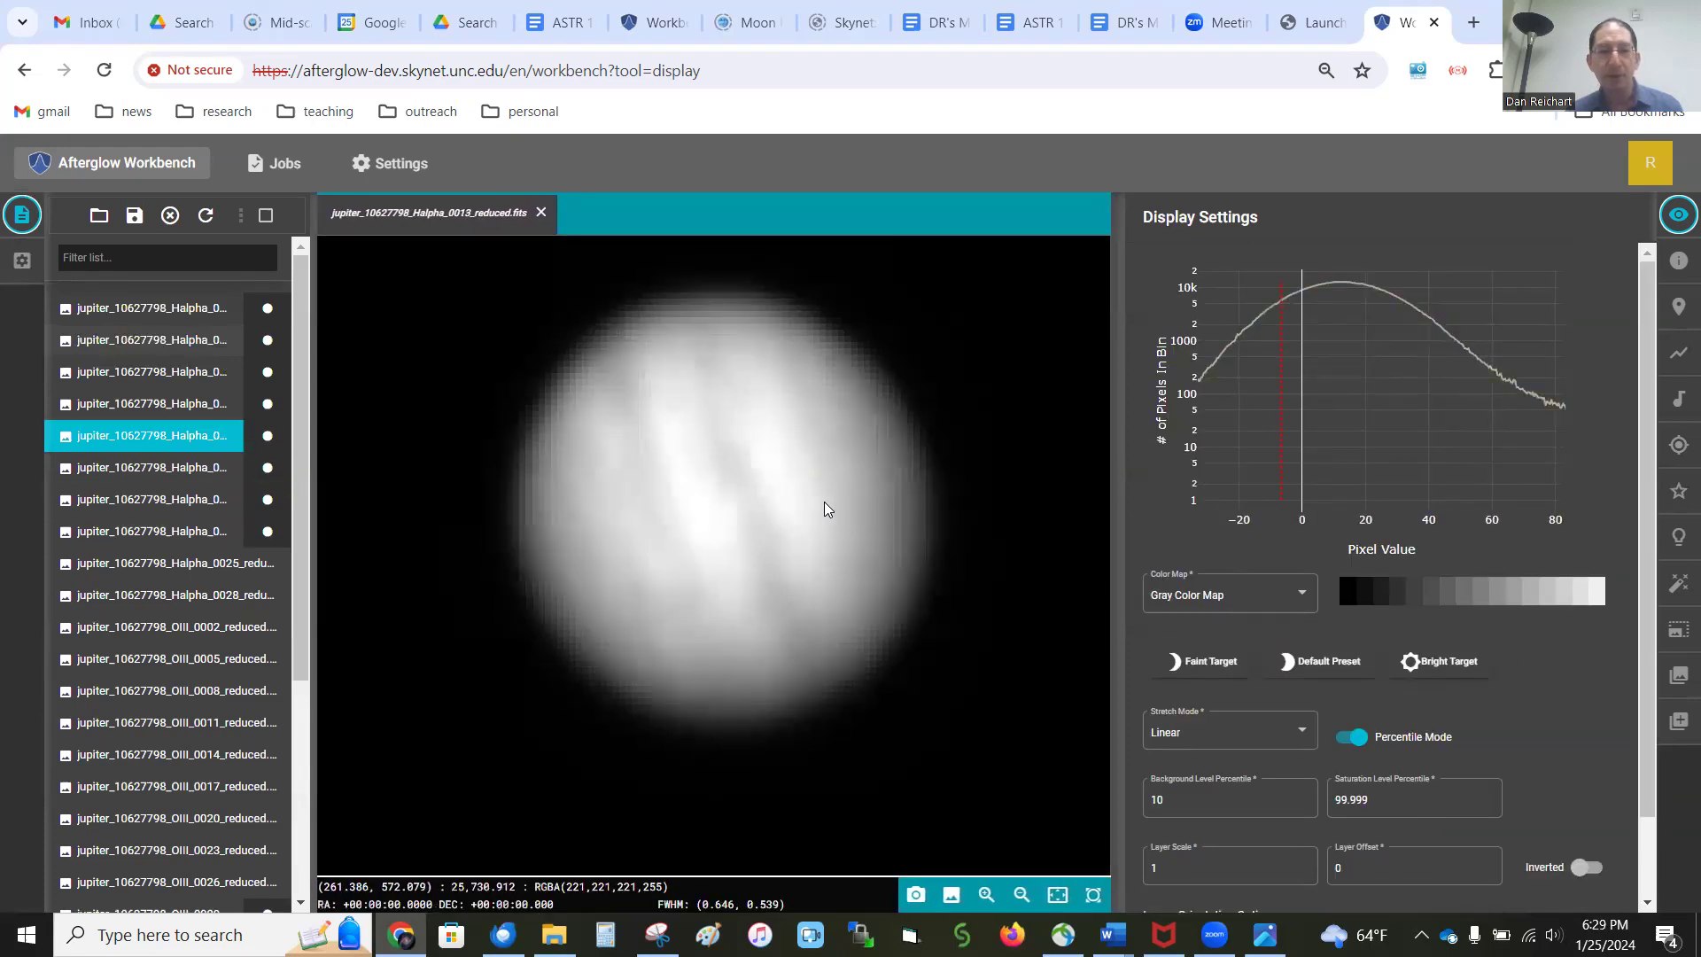
{"action": "key", "text": "Down"}
{"action": "key", "text": "Down"}
{"action": "key", "text": "Down"}
{"action": "key", "text": "Down"}
{"action": "key", "text": "Down"}
{"action": "key", "text": "Down"}
{"action": "key", "text": "Down"}
{"action": "key", "text": "Down"}
{"action": "key", "text": "Up"}
{"action": "key", "text": "Up"}
{"action": "key", "text": "Up"}
{"action": "key", "text": "Up"}
{"action": "key", "text": "Up"}
{"action": "key", "text": "Up"}
{"action": "key", "text": "Up"}
{"action": "key", "text": "Up"}
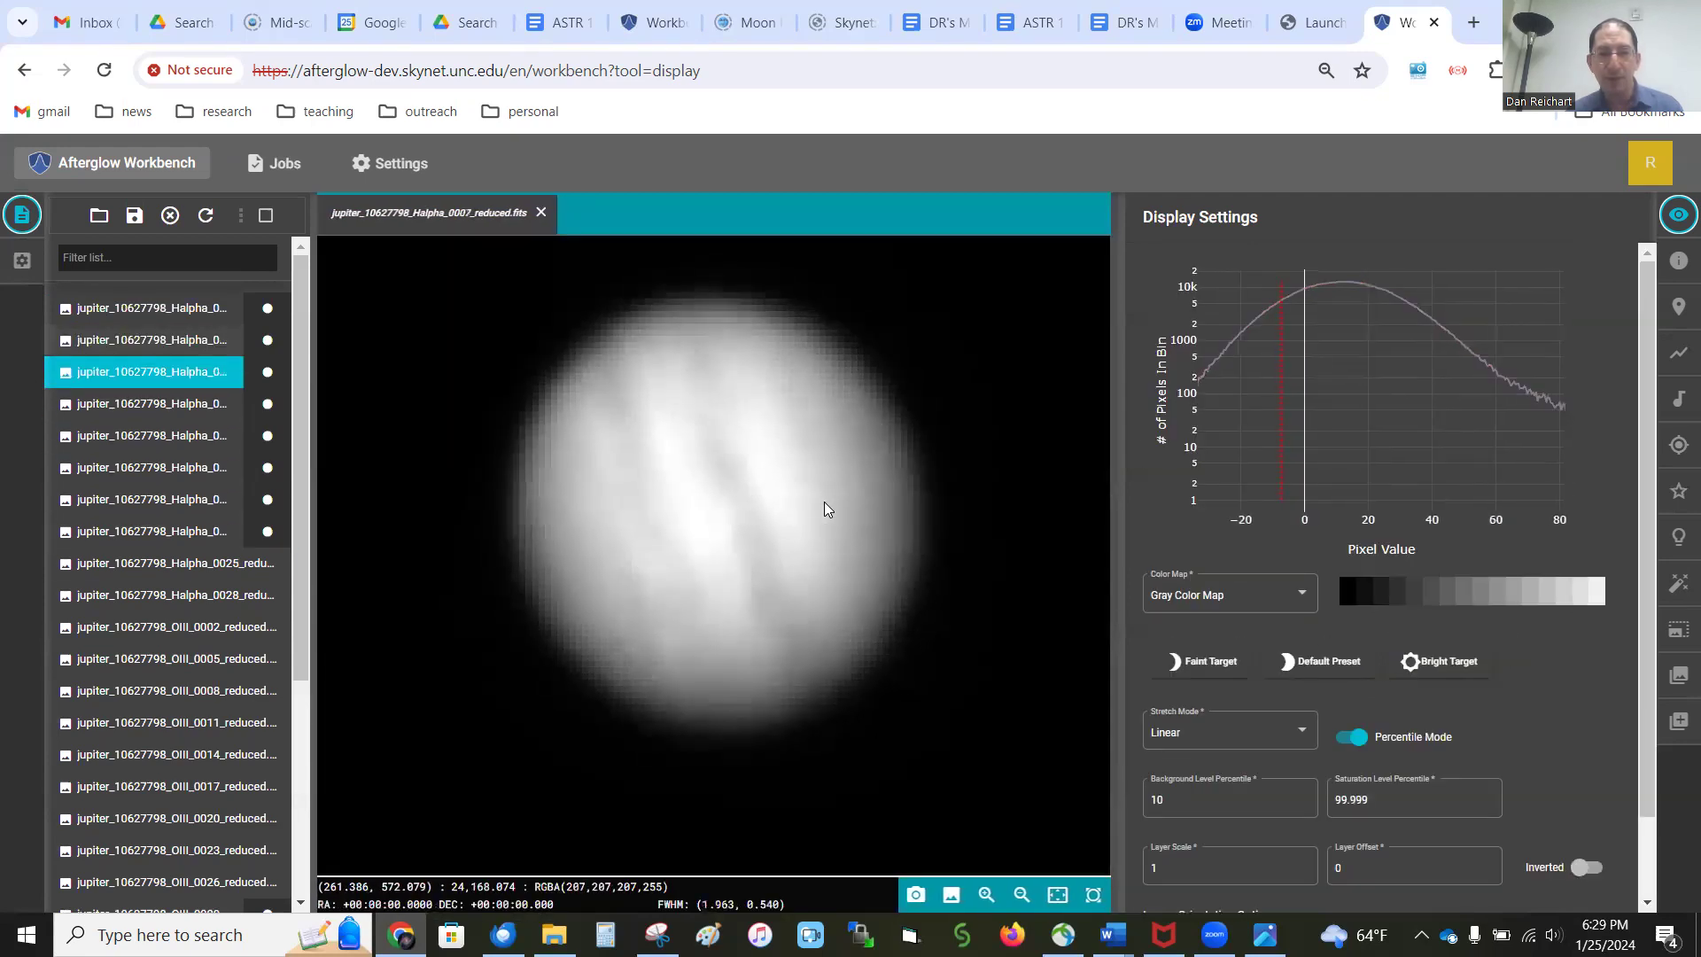
{"action": "key", "text": "Down"}
{"action": "key", "text": "Down"}
{"action": "key", "text": "Down"}
{"action": "key", "text": "Down"}
{"action": "key", "text": "Down"}
{"action": "key", "text": "Down"}
{"action": "key", "text": "Down"}
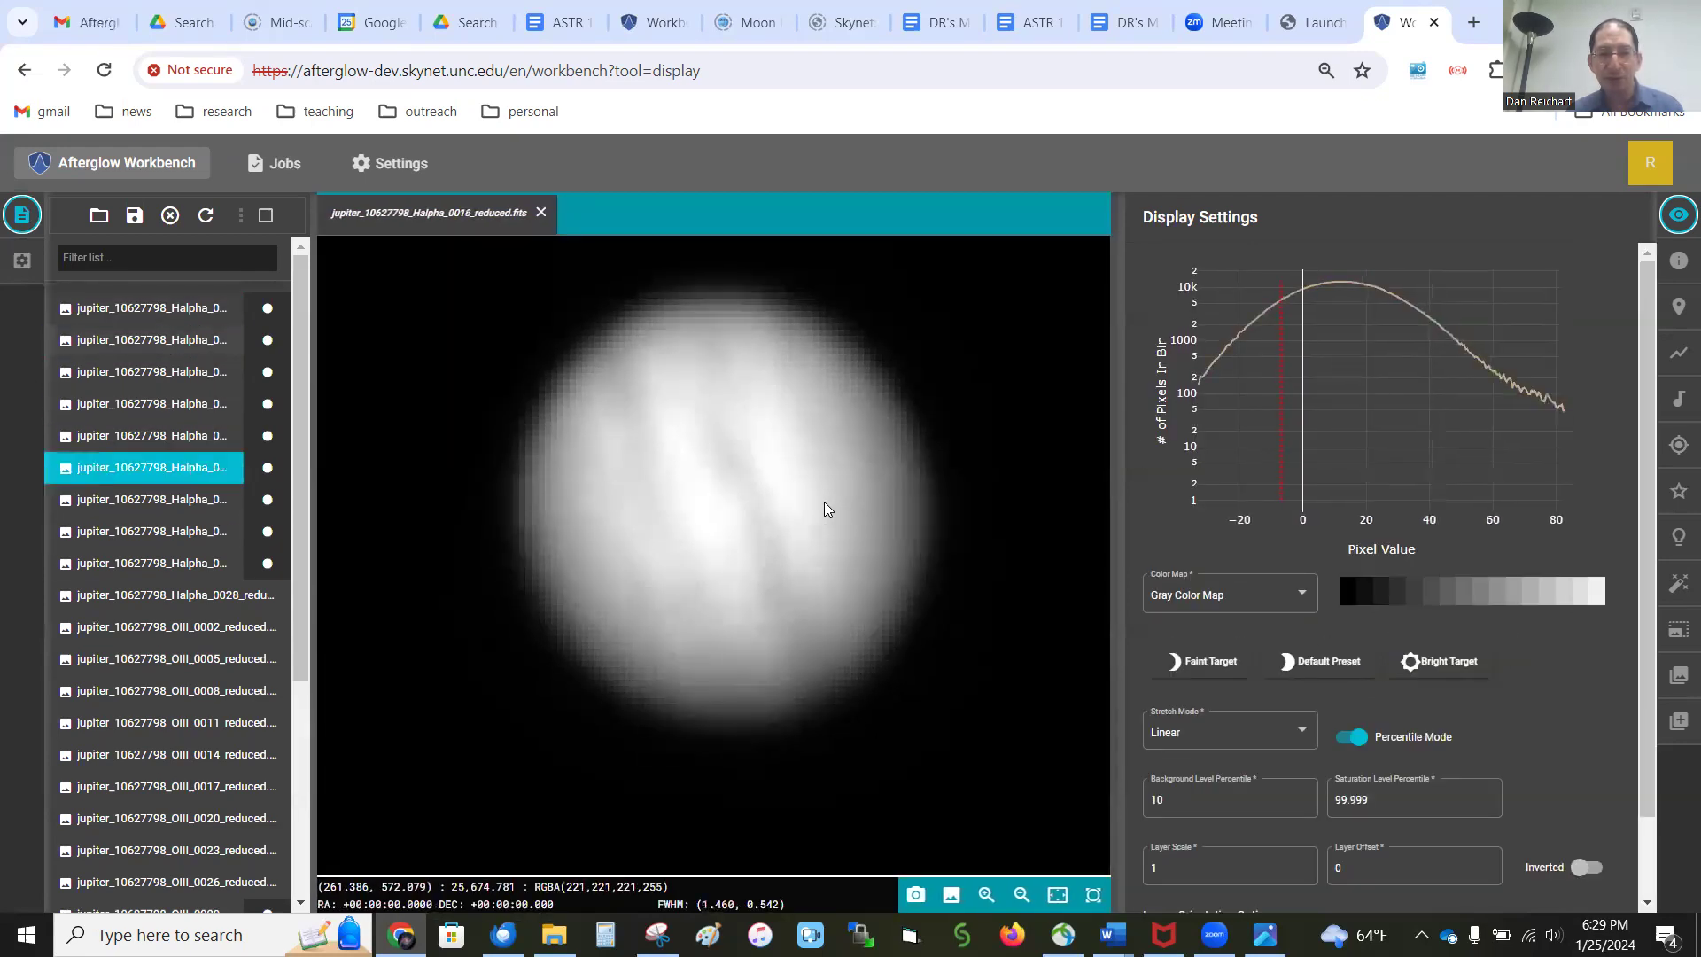
{"action": "key", "text": "Up"}
{"action": "key", "text": "Up"}
{"action": "key", "text": "Up"}
{"action": "key", "text": "Up"}
{"action": "key", "text": "Up"}
{"action": "key", "text": "Up"}
{"action": "key", "text": "Up"}
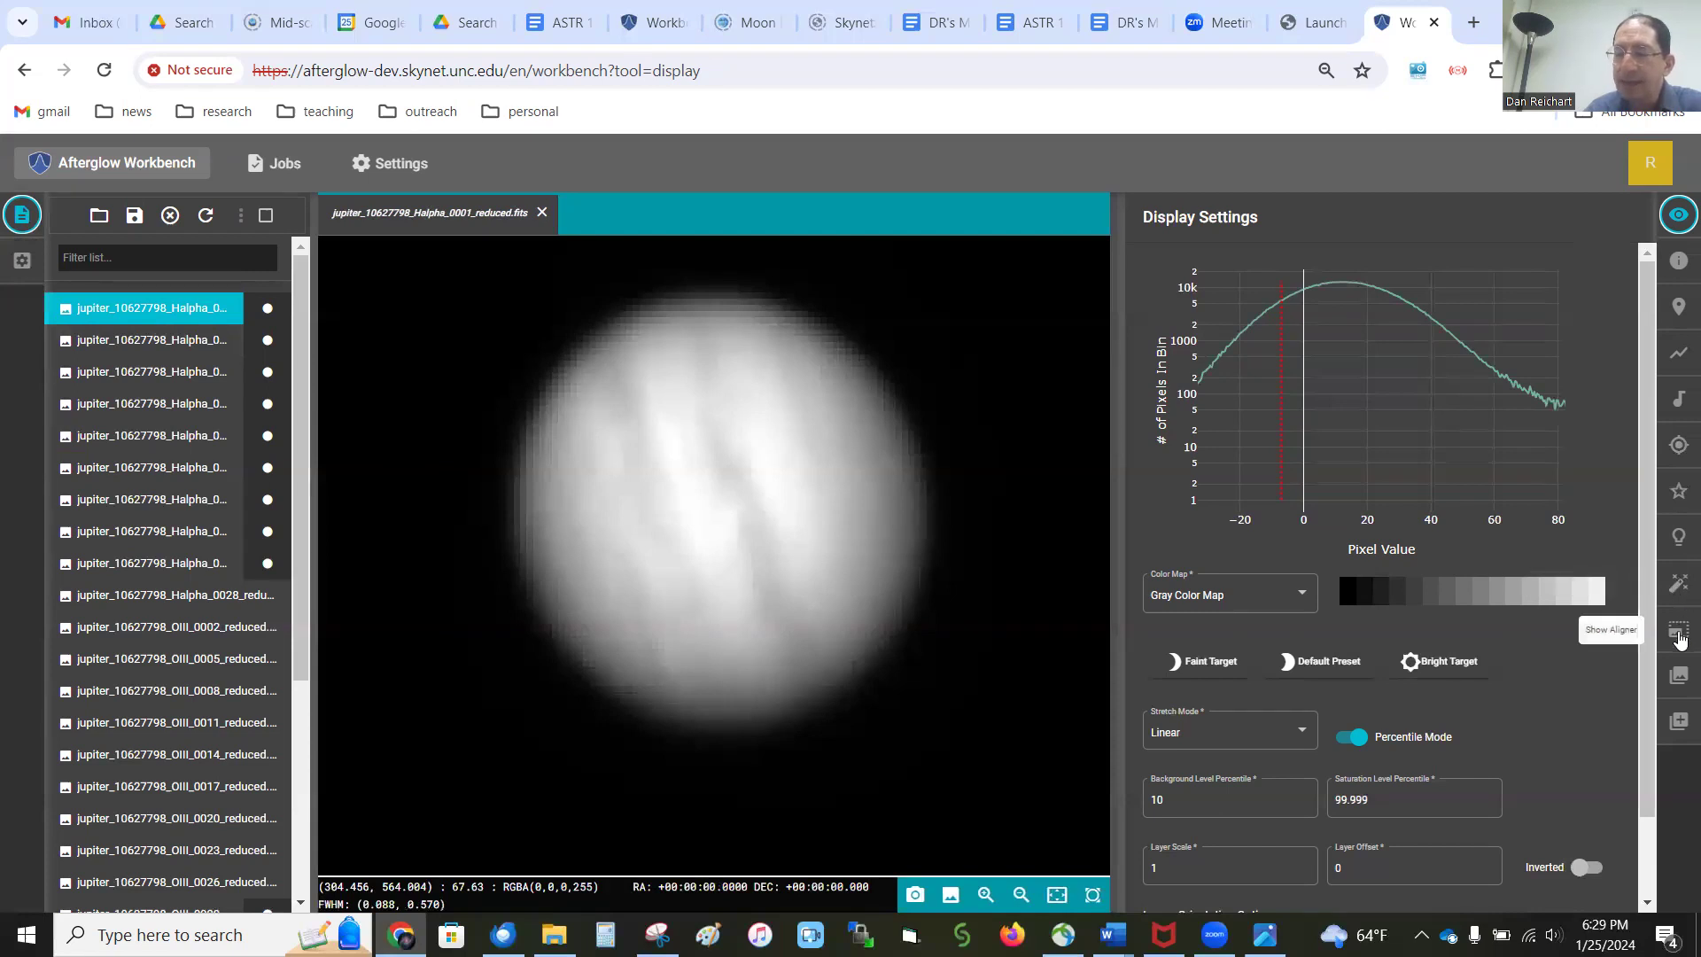
Open the Aligner and set its alignment mode to Sources - manual
{"action": "left_click", "coordinate": [1680, 634]}
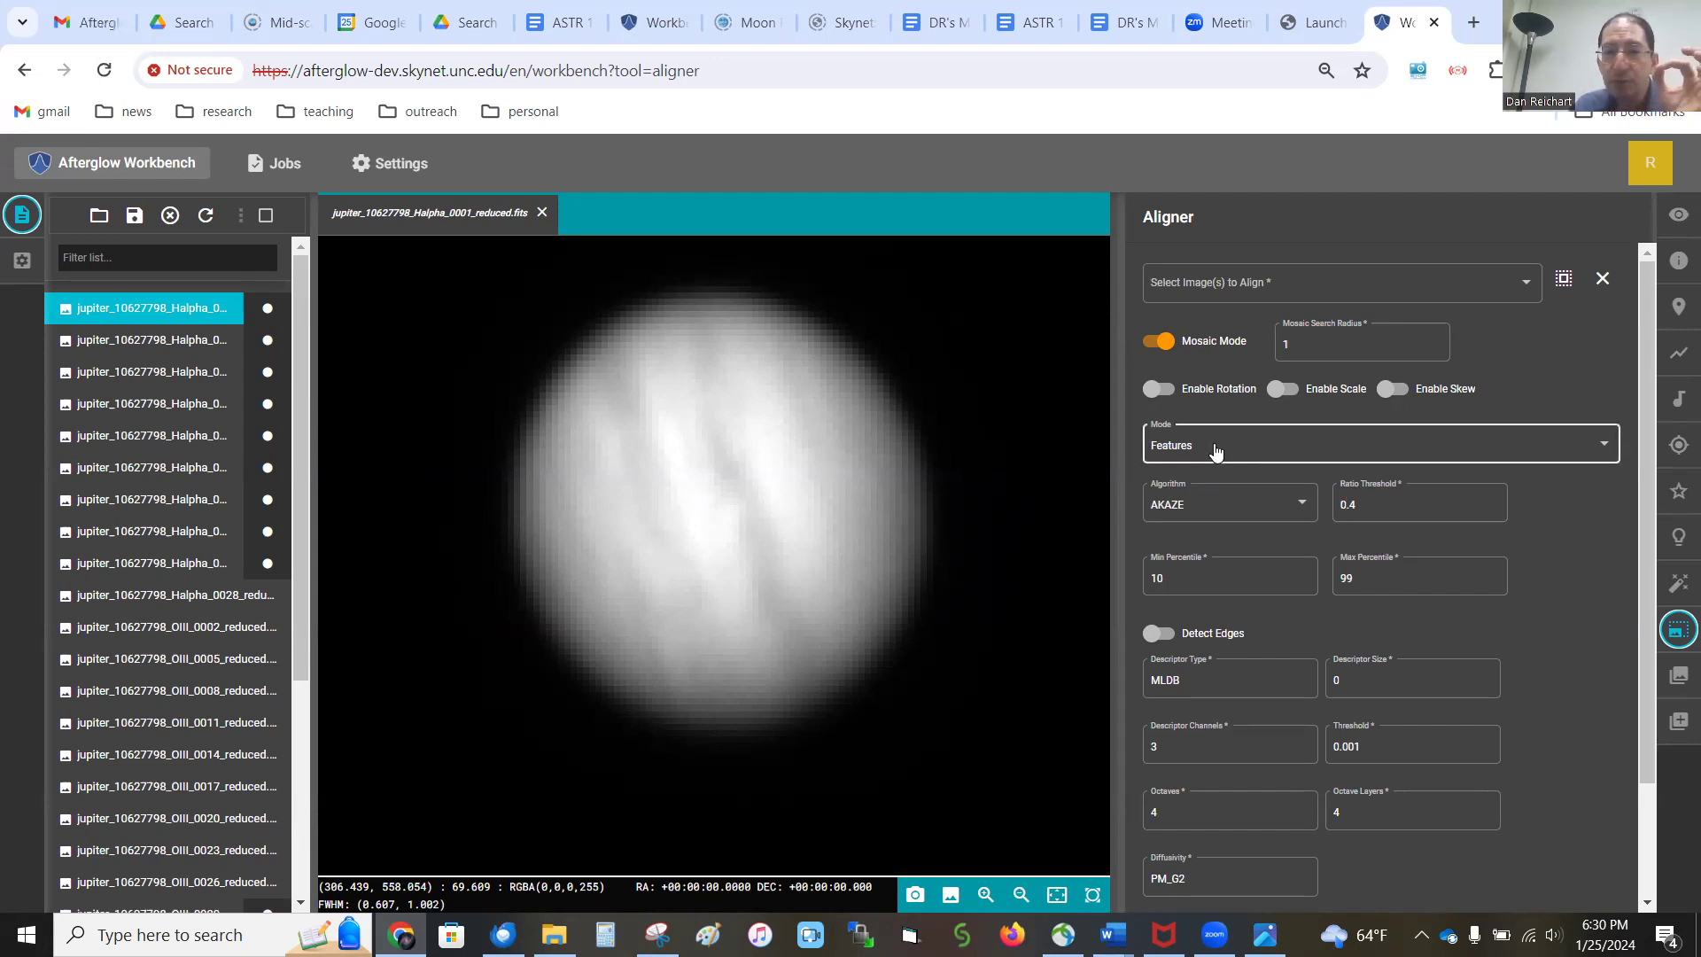
{"action": "left_click", "coordinate": [1215, 445]}
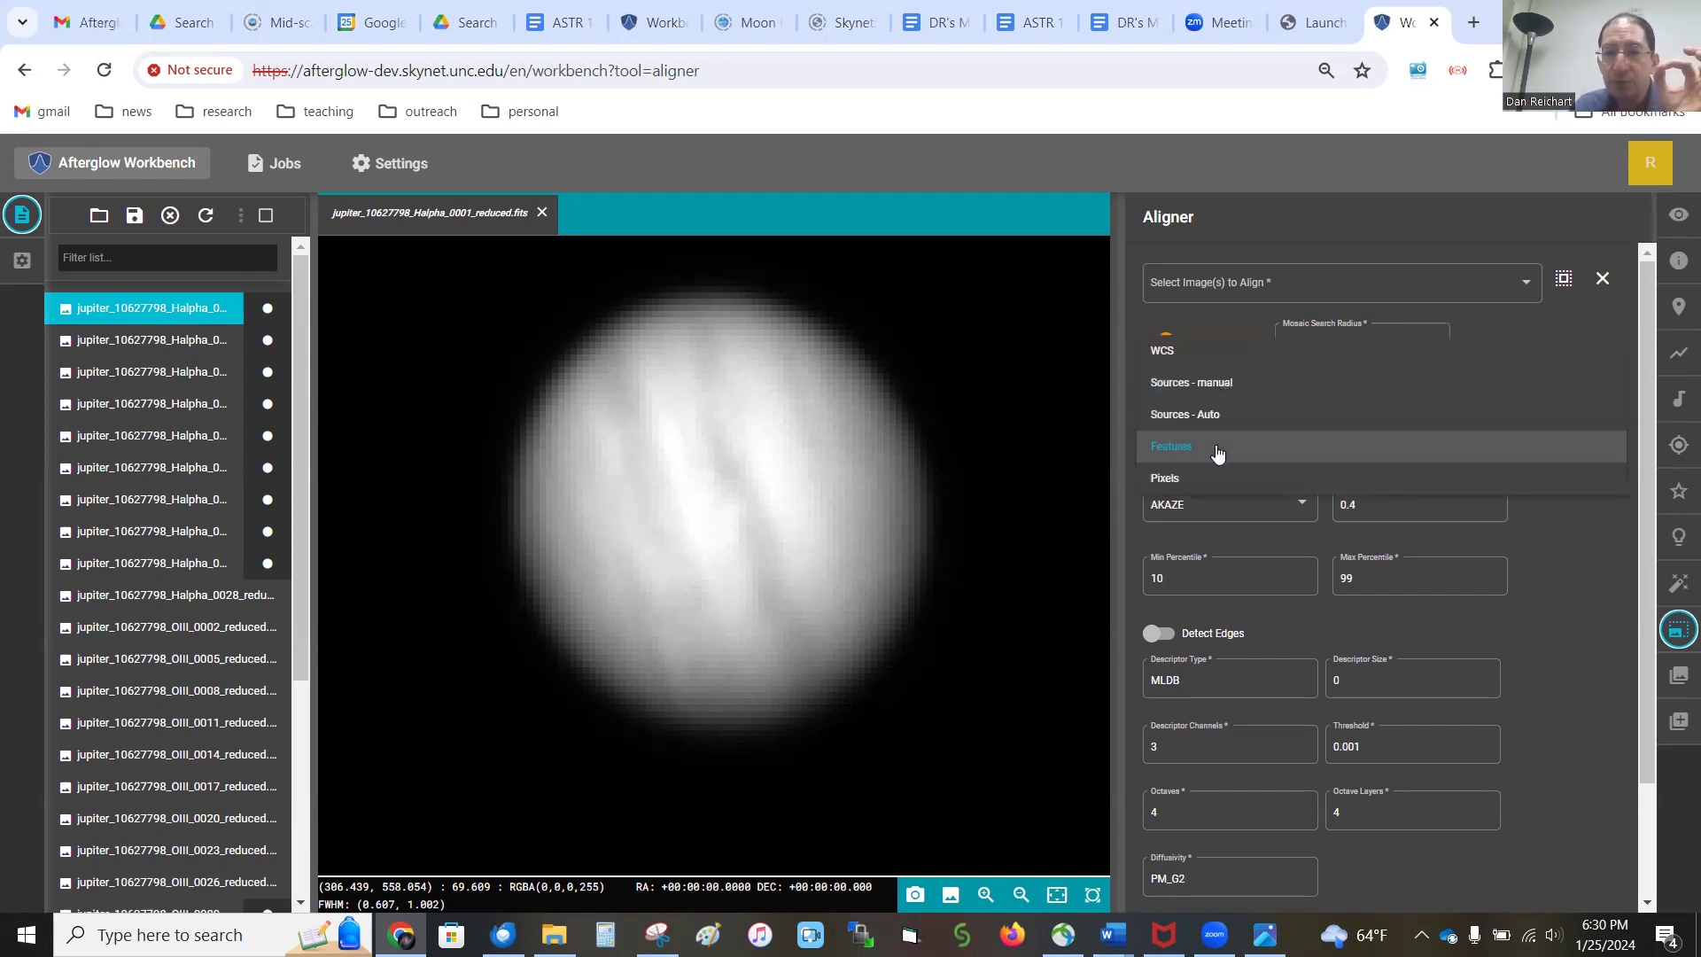
{"action": "left_click", "coordinate": [1207, 384]}
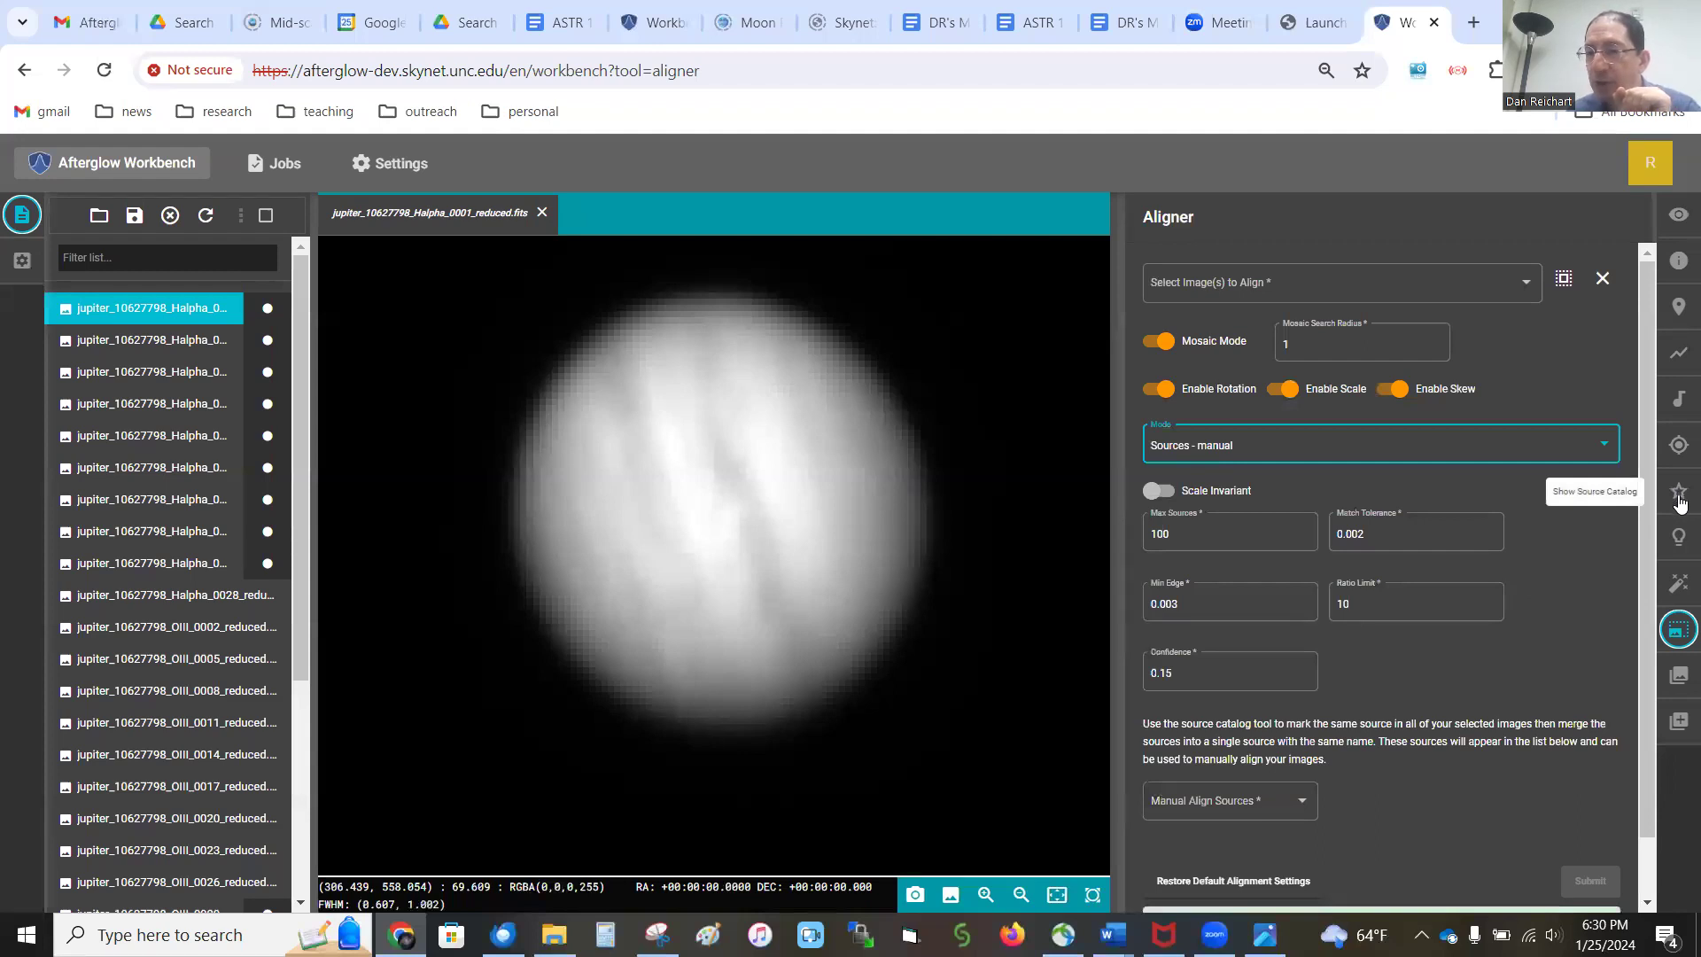
In the Source Catalog, keep sources from other files excluded and mark Jupiter's center as a source in the Halpha_0001 image
{"action": "left_click", "coordinate": [1679, 496]}
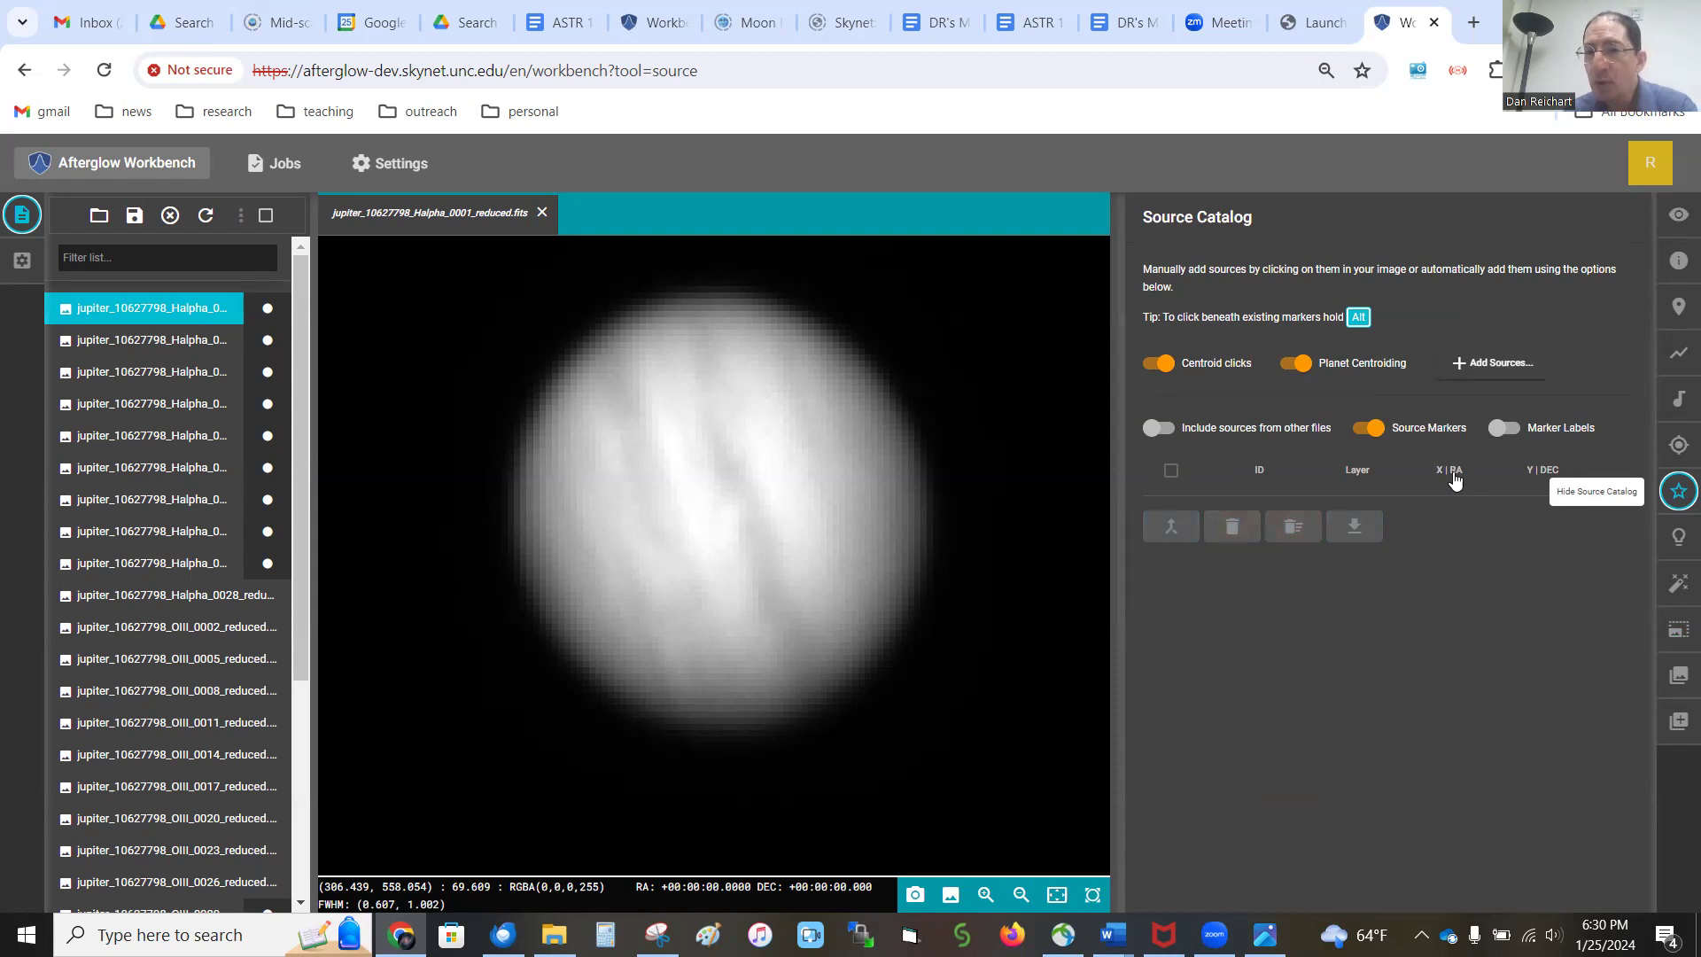
{"action": "left_click", "coordinate": [1160, 429]}
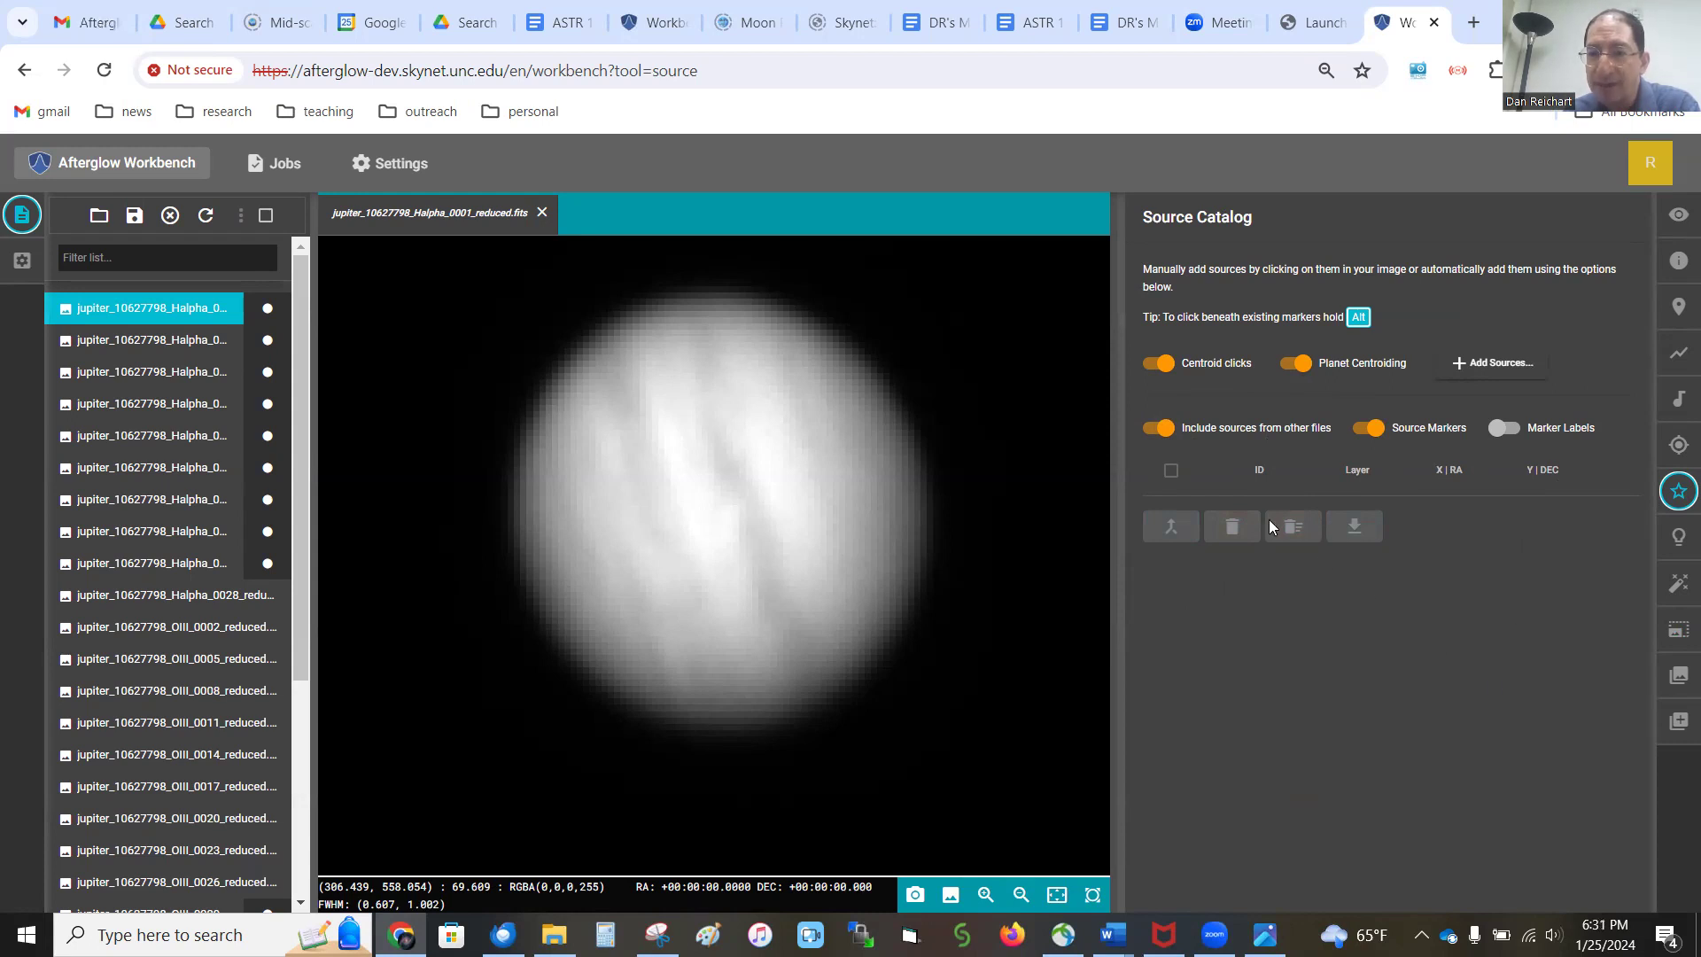
{"action": "left_click", "coordinate": [1159, 429]}
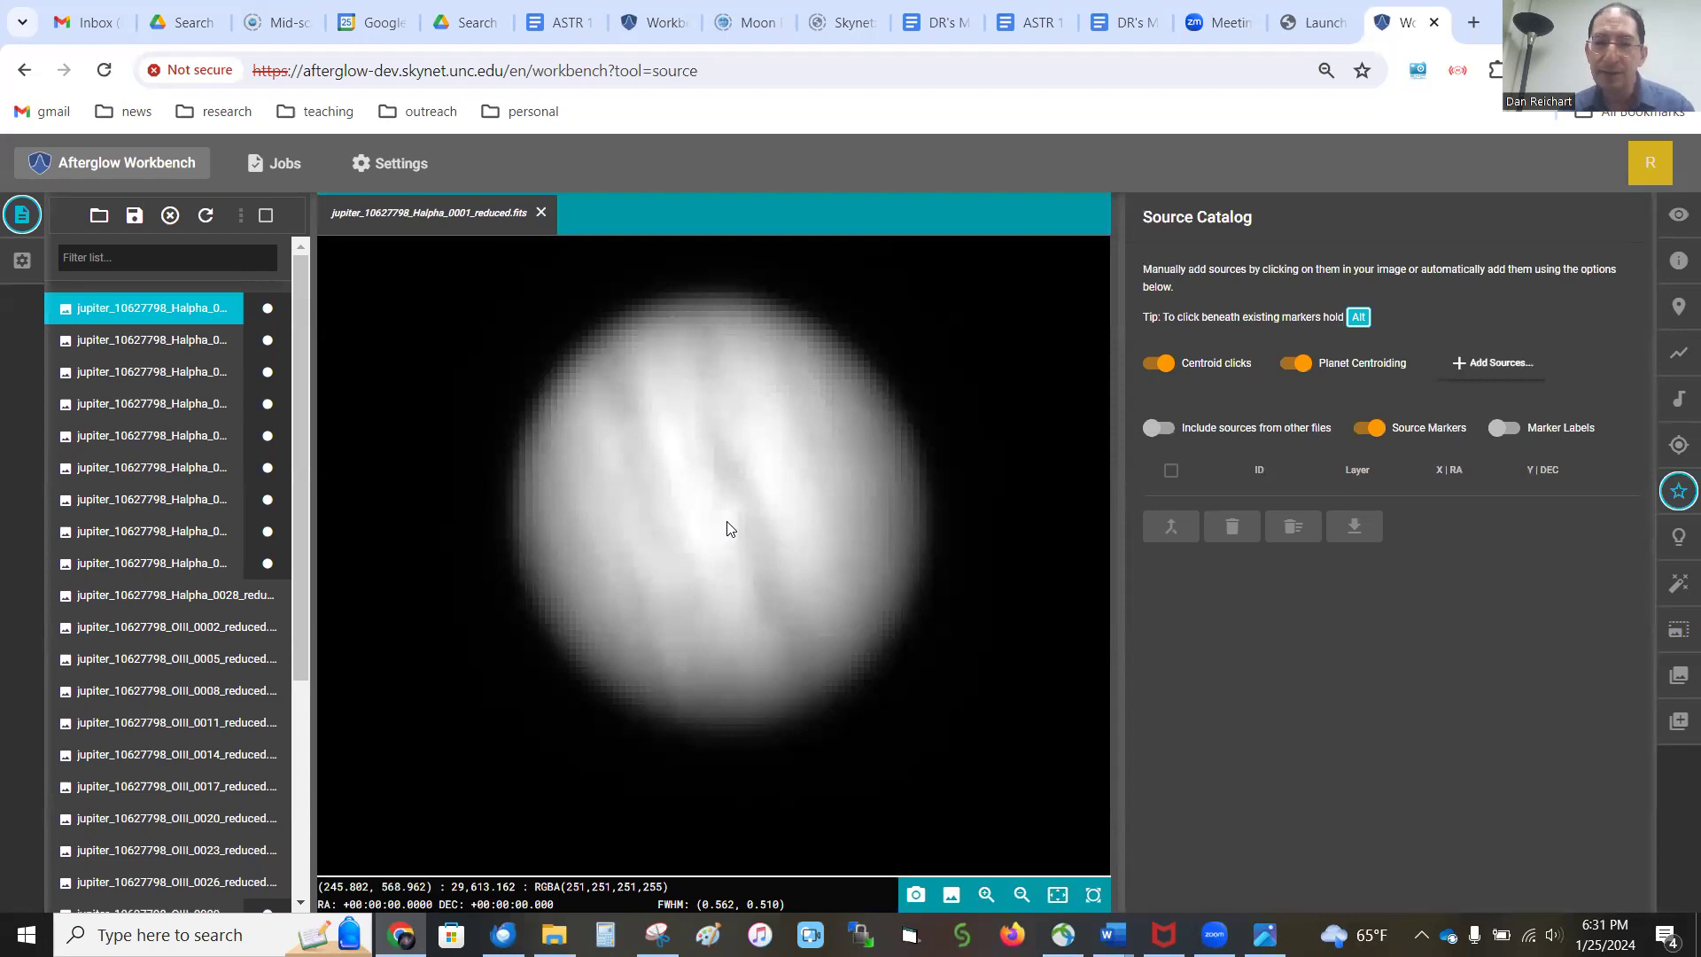
{"action": "left_click", "coordinate": [749, 478]}
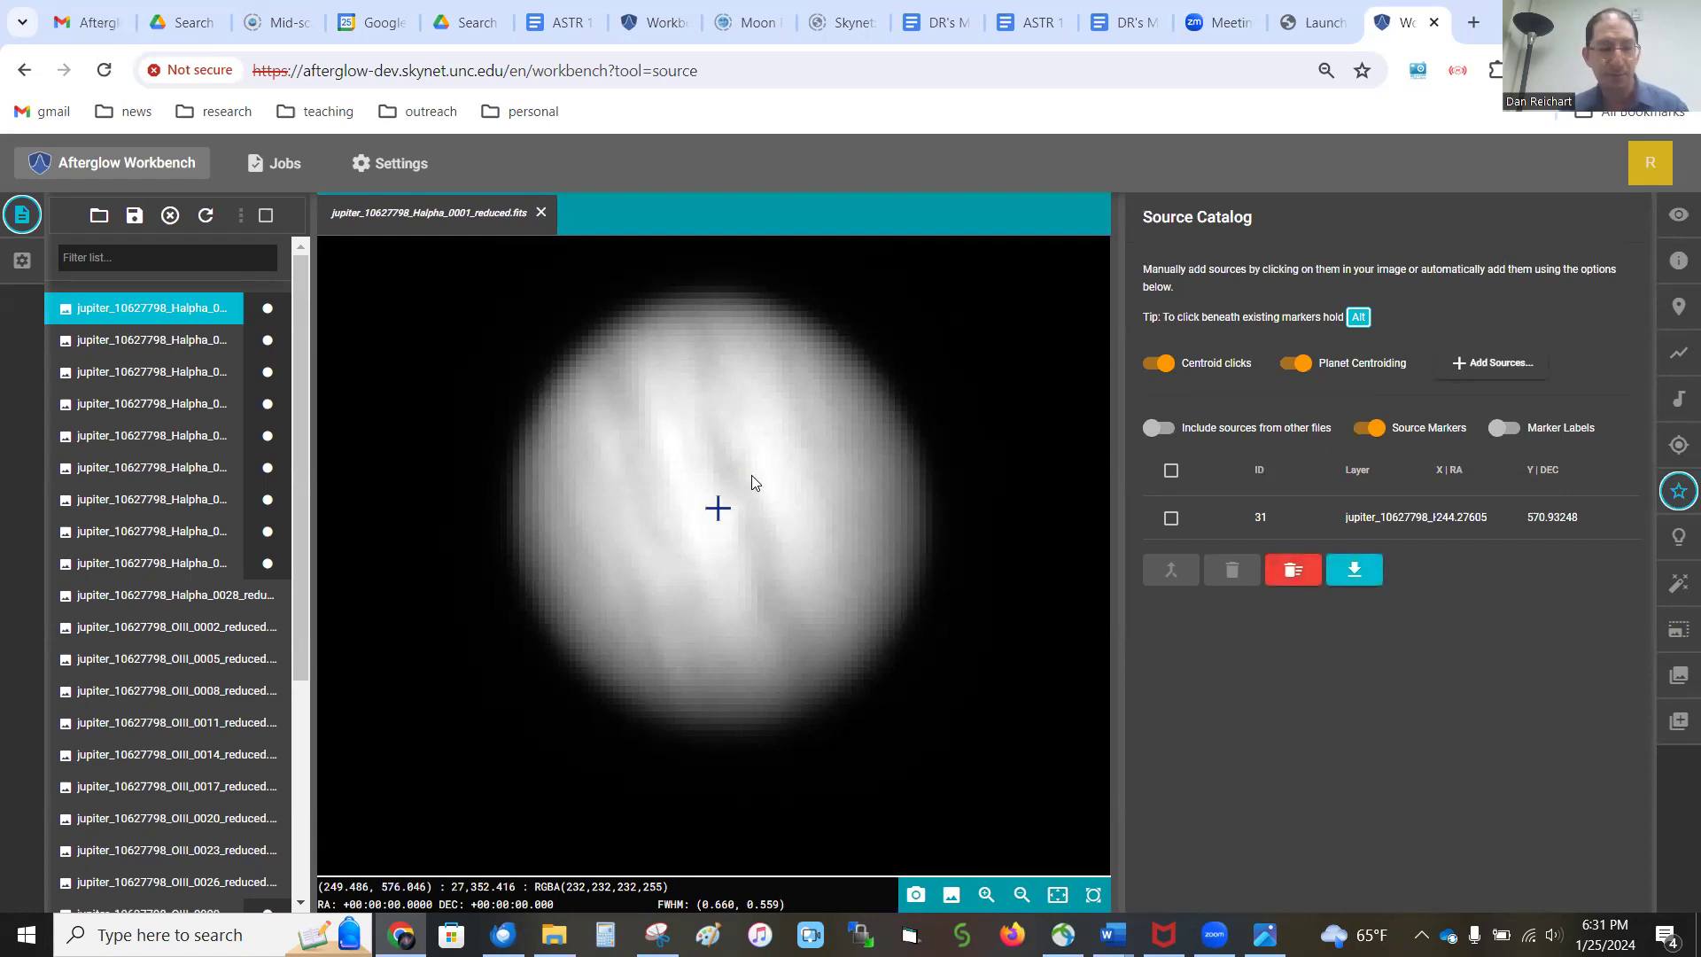
Mark Jupiter's center as a source in each H-alpha image from Halpha_0004 through Halpha_0016
{"action": "key", "text": "period"}
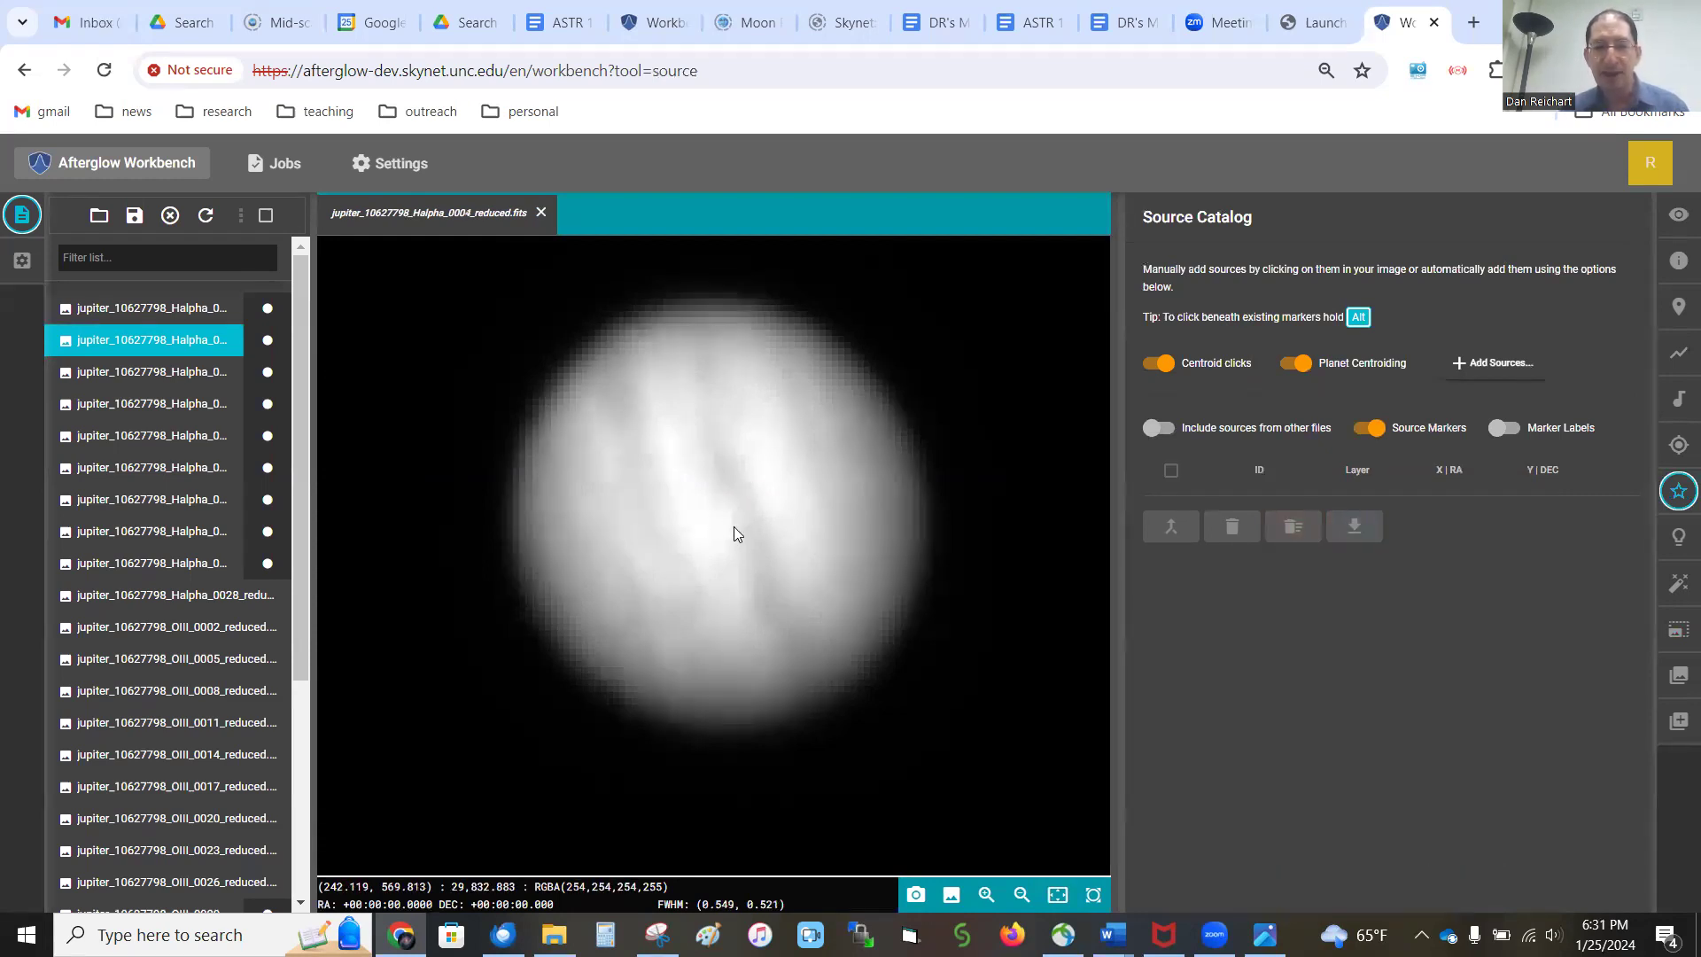
{"action": "left_click", "coordinate": [718, 529]}
{"action": "key", "text": "period"}
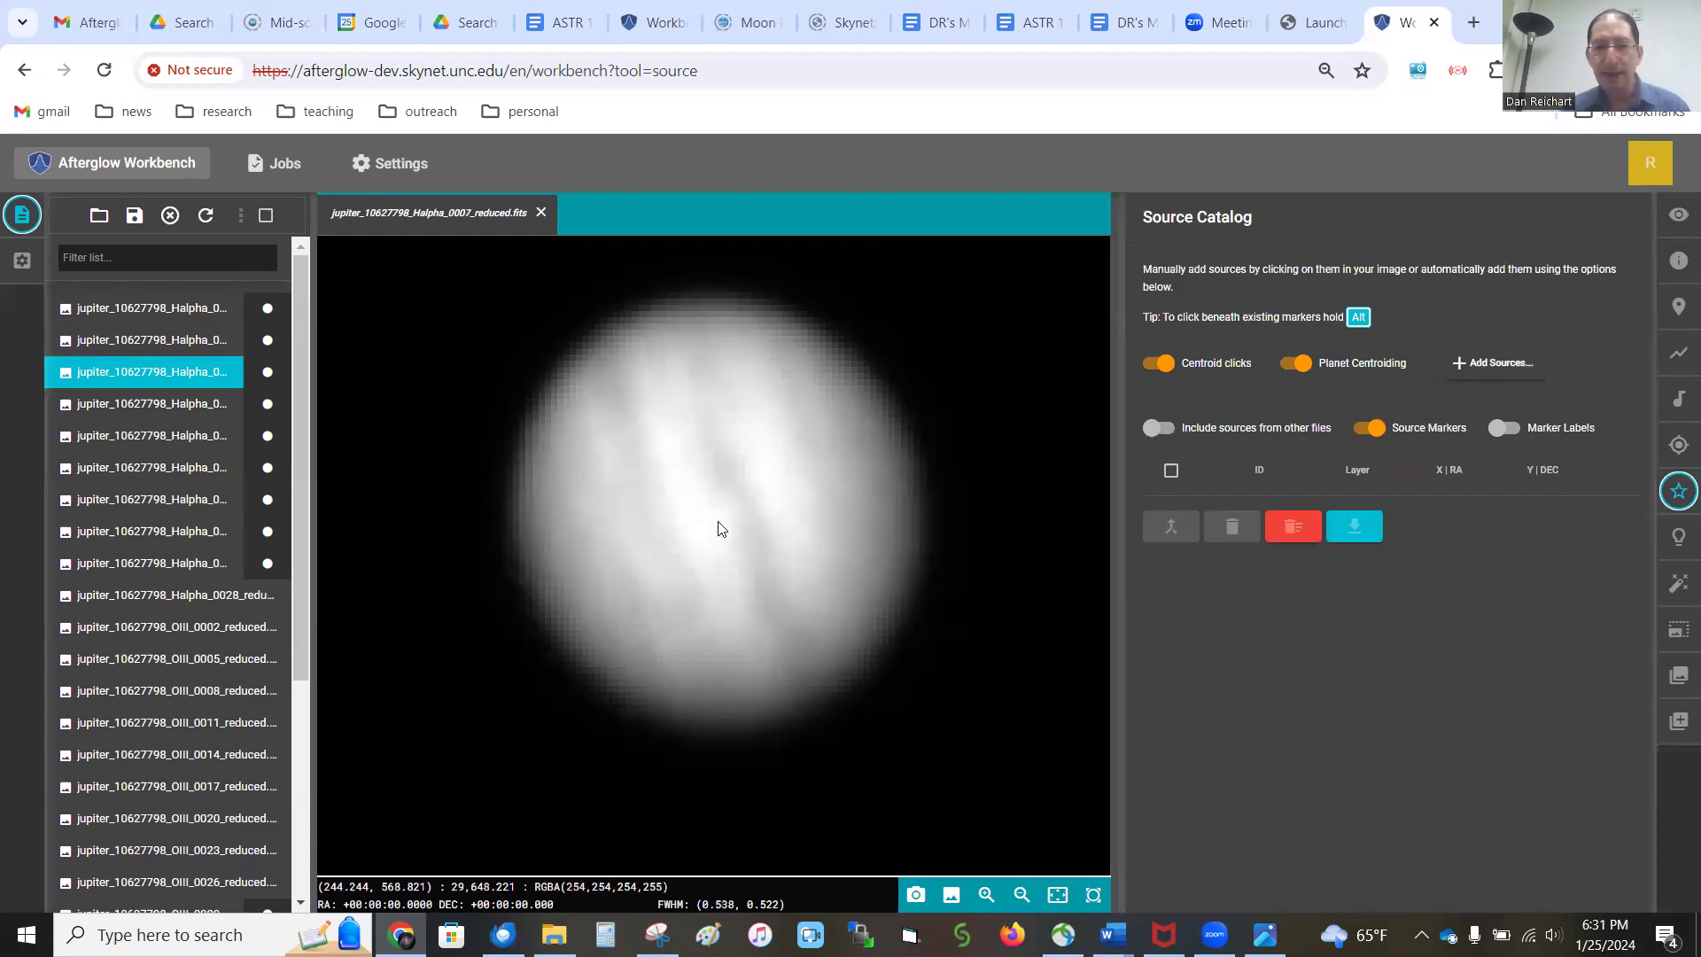
{"action": "left_click", "coordinate": [718, 529]}
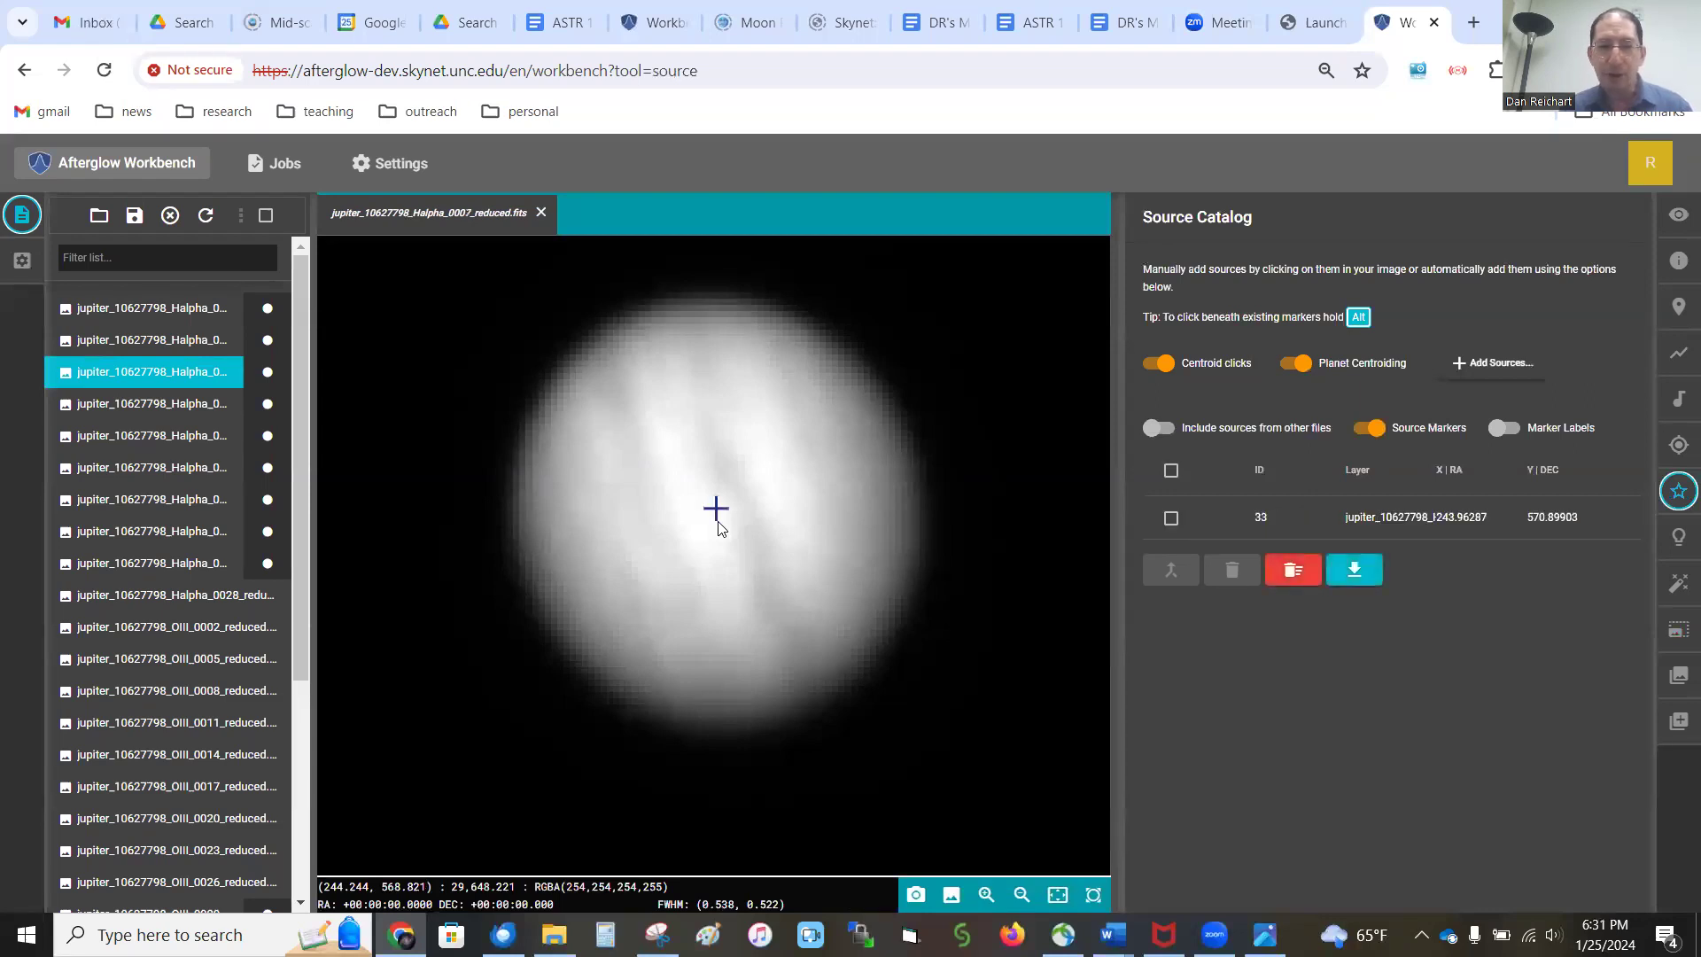
{"action": "key", "text": "period"}
{"action": "left_click", "coordinate": [718, 529]}
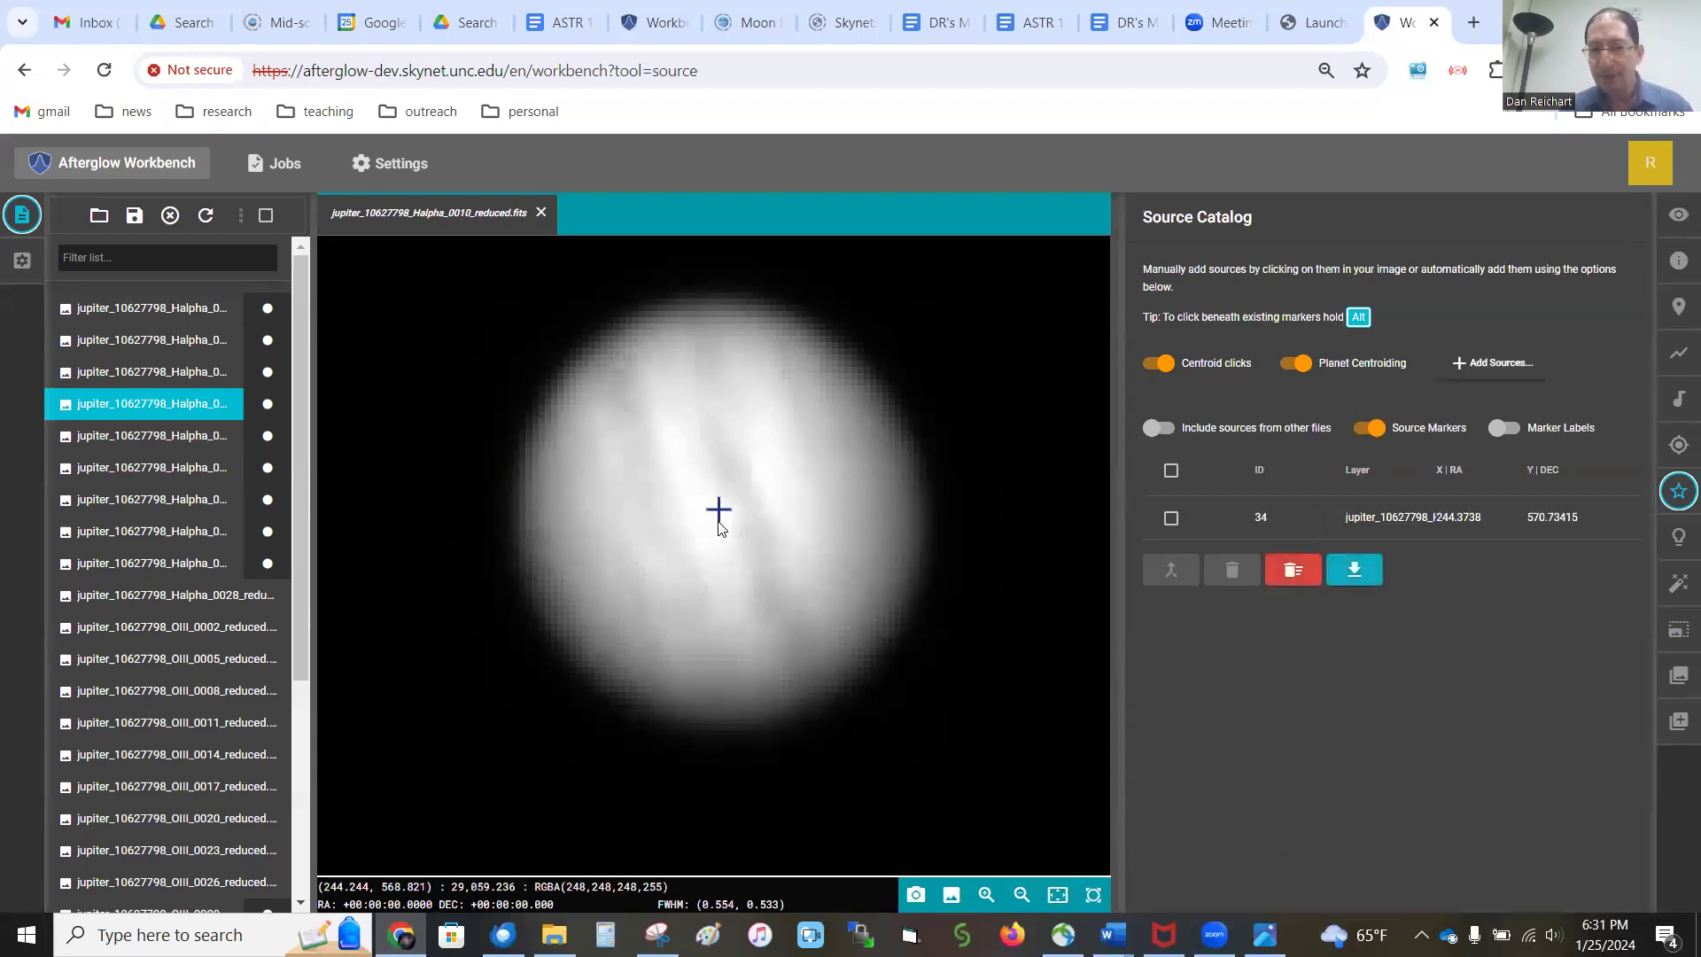
{"action": "key", "text": "period"}
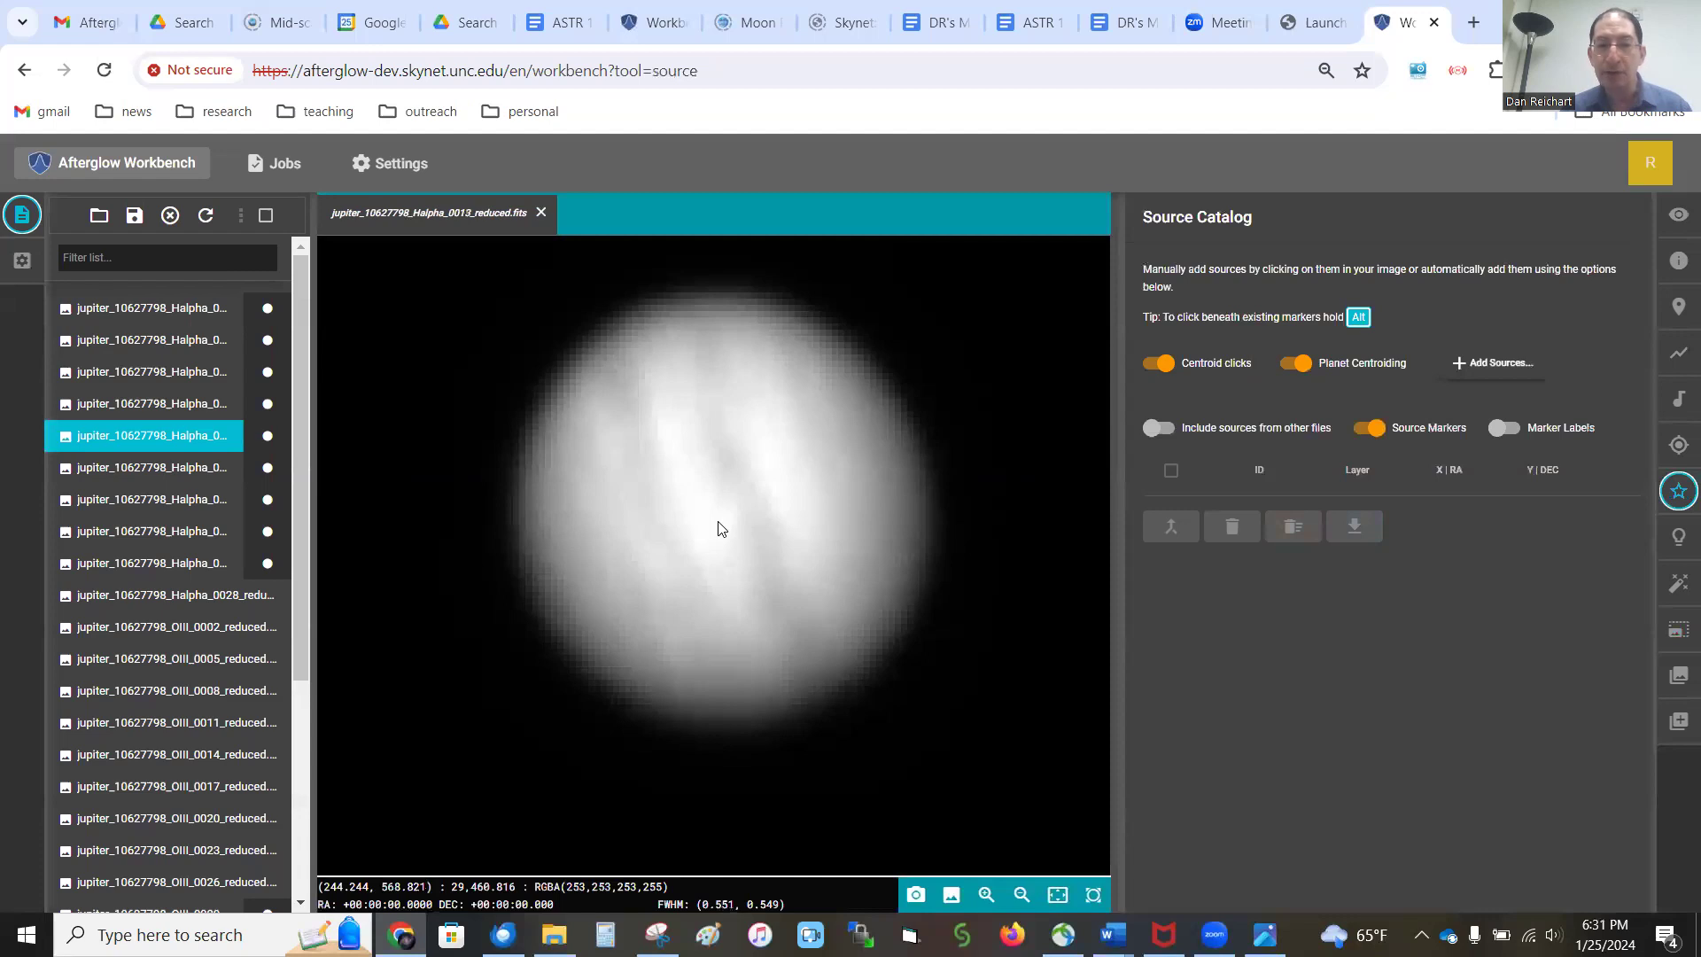
{"action": "left_click", "coordinate": [718, 529]}
{"action": "key", "text": "period"}
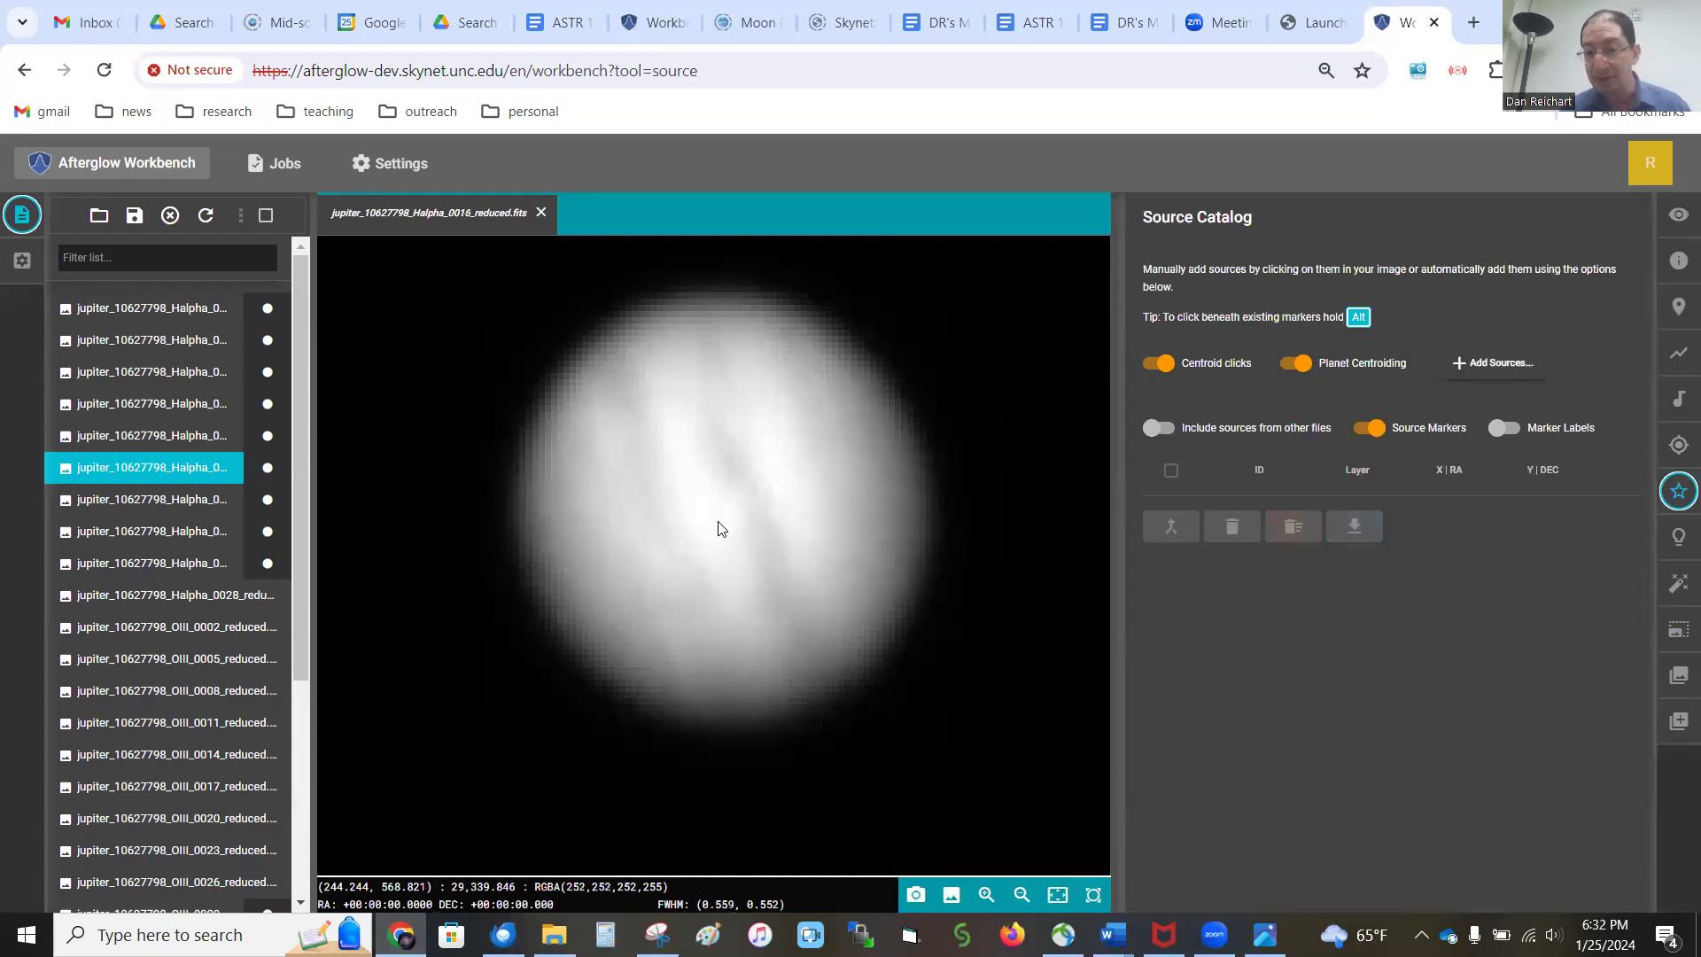
{"action": "left_click", "coordinate": [738, 518]}
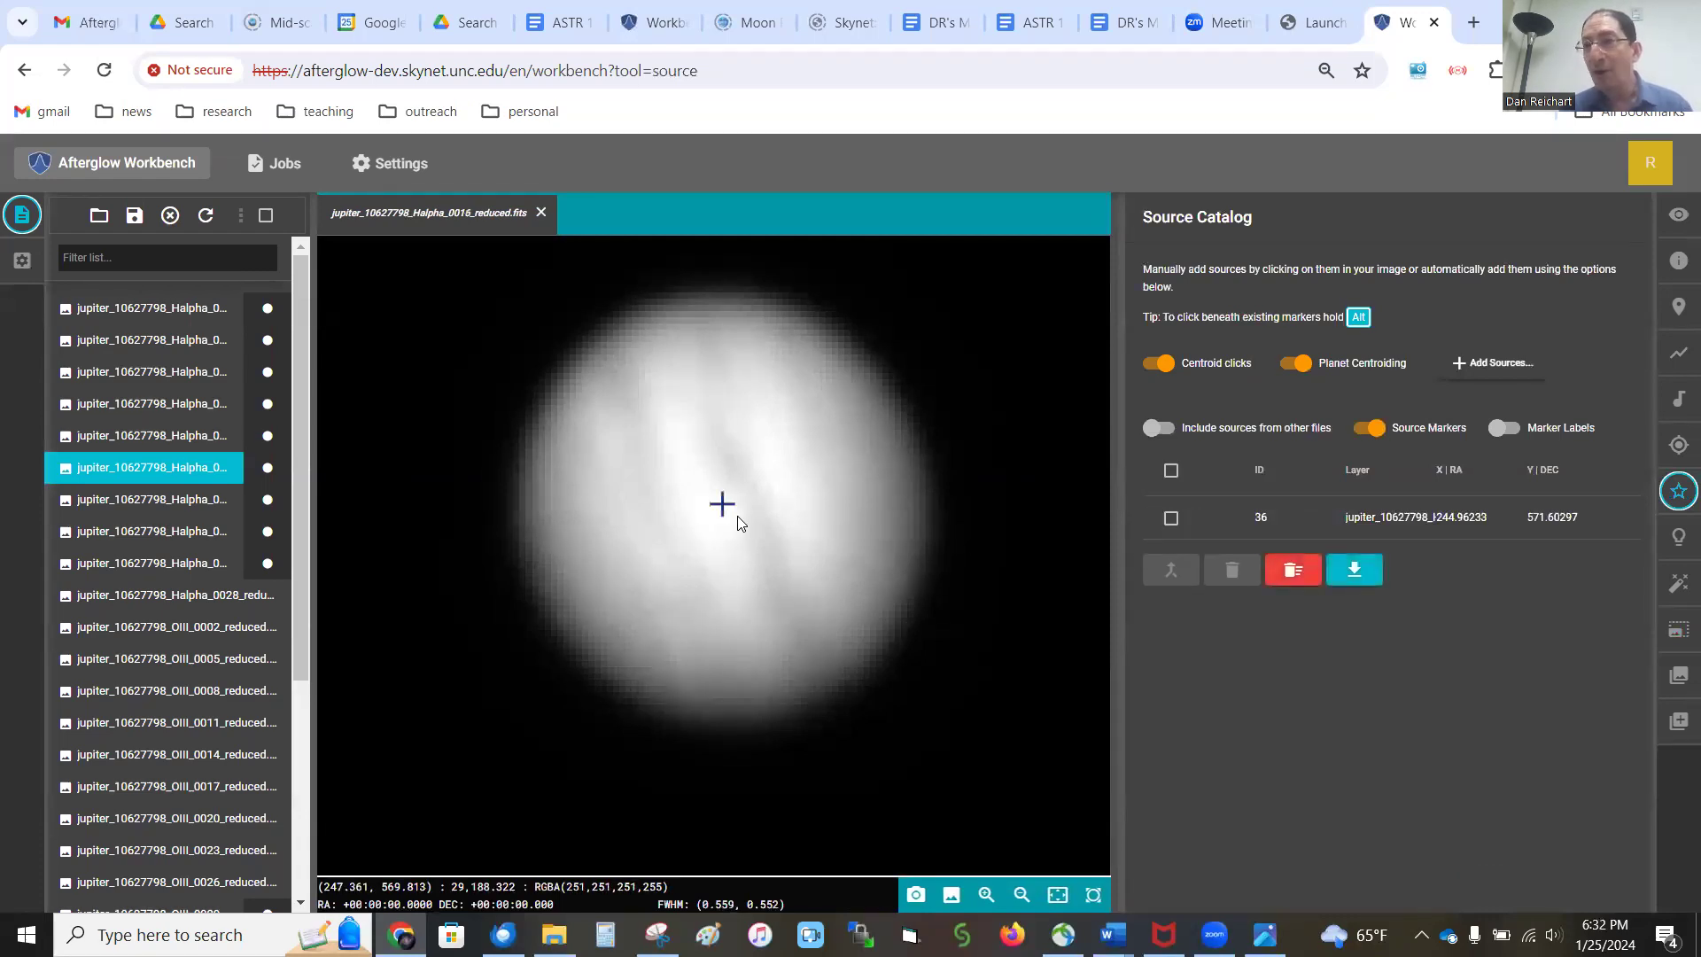
Mark Jupiter's center as a source in the images Halpha_0019 through Halpha_0028 and in OIII_0002
{"action": "key", "text": "period"}
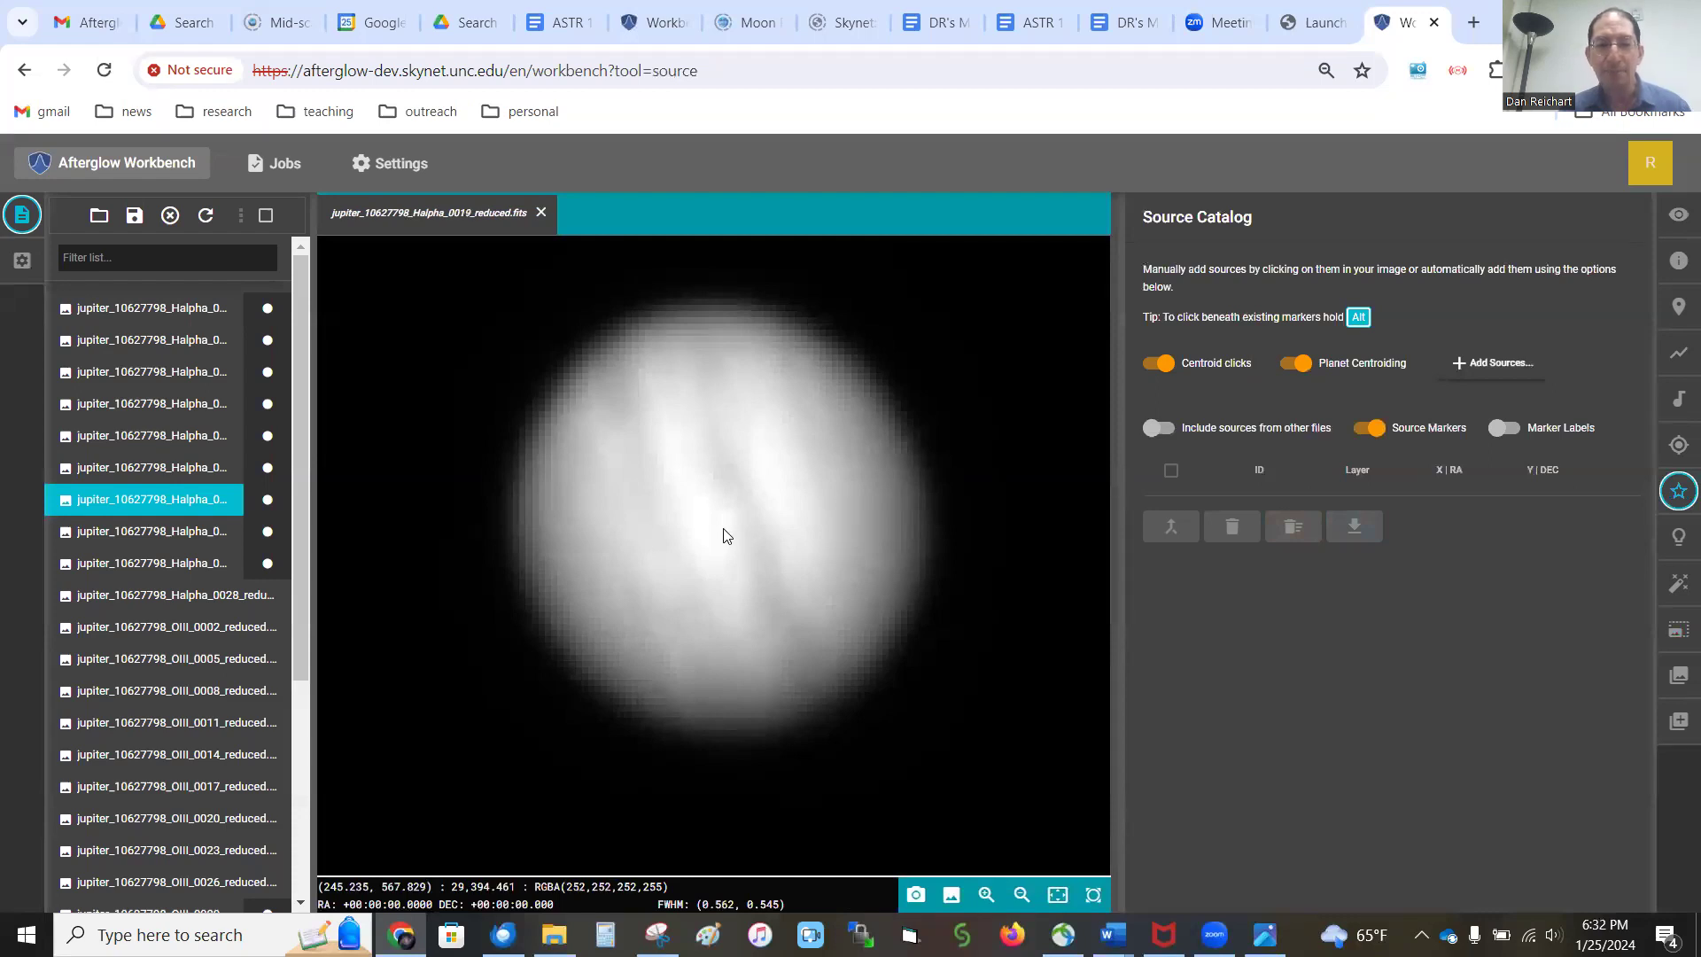
{"action": "left_click", "coordinate": [724, 535]}
{"action": "key", "text": "period"}
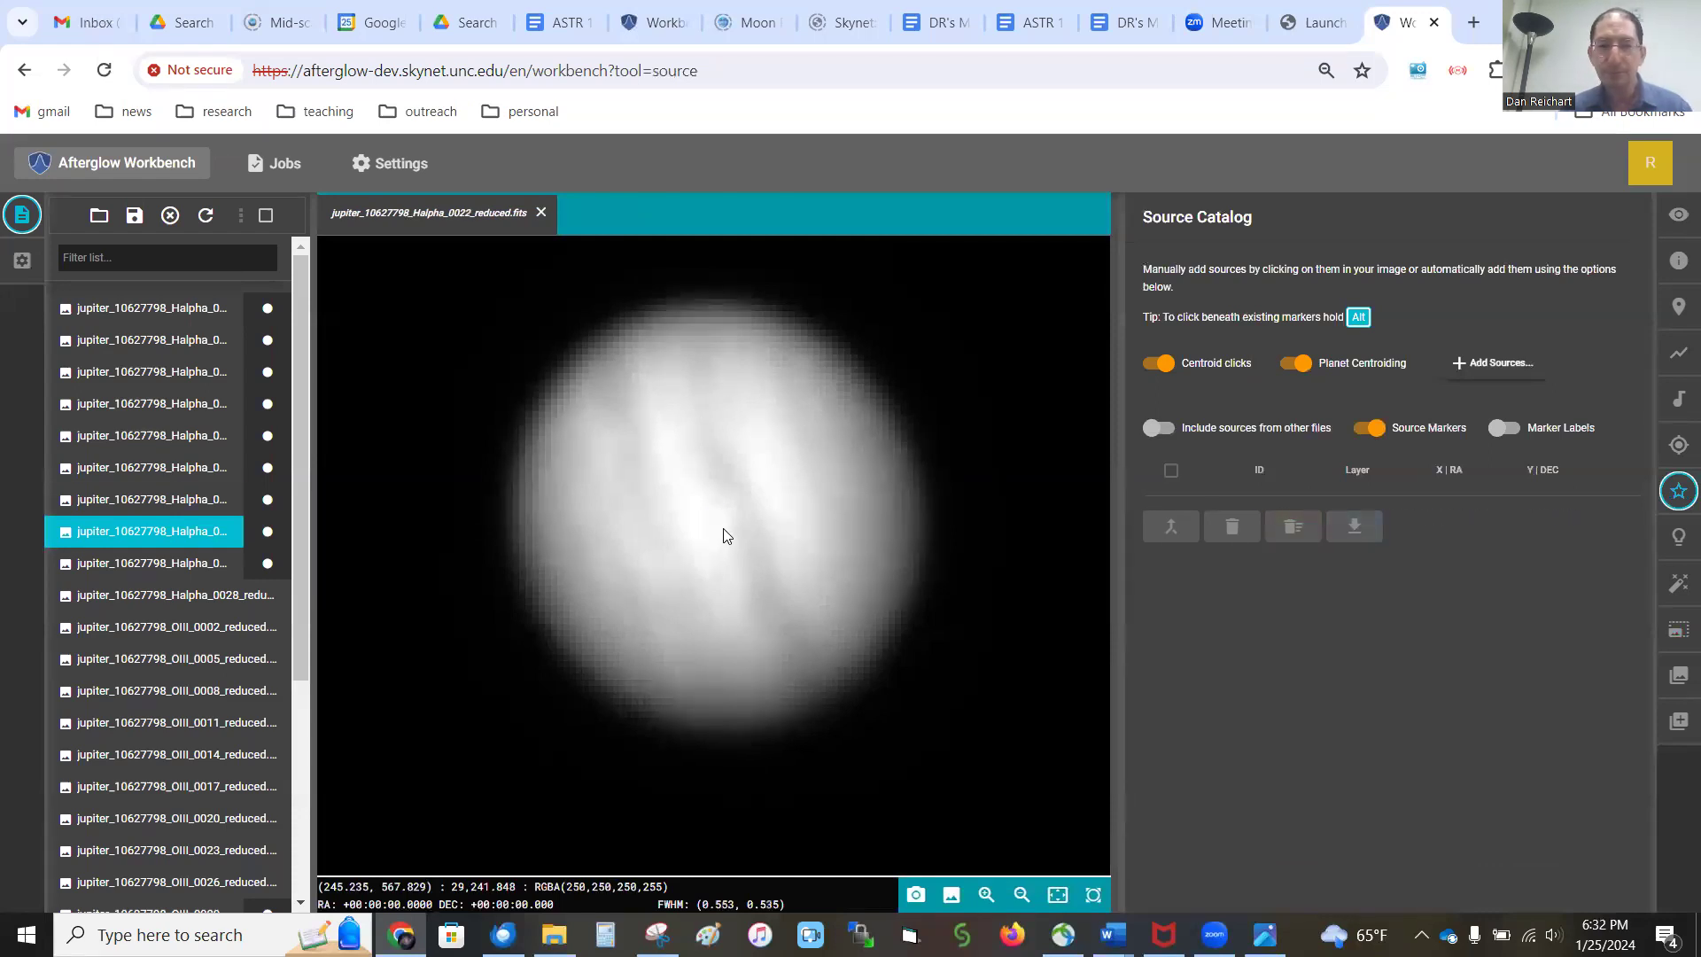
{"action": "left_click", "coordinate": [724, 536]}
{"action": "key", "text": "period"}
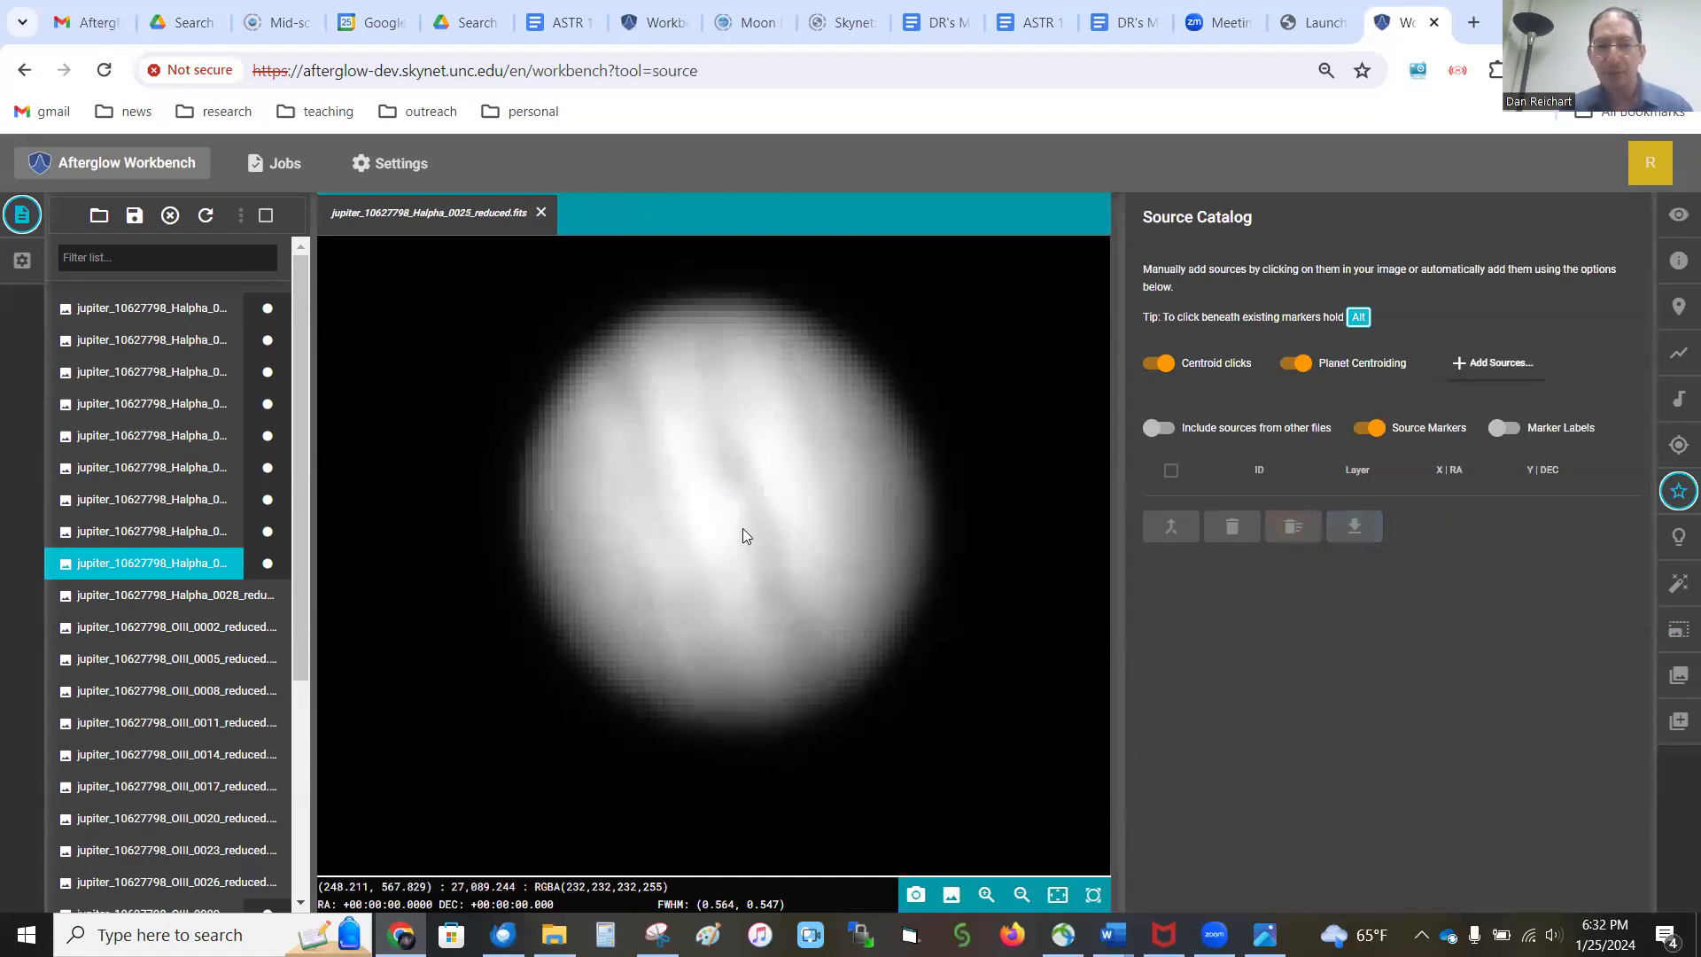
{"action": "key", "text": "period"}
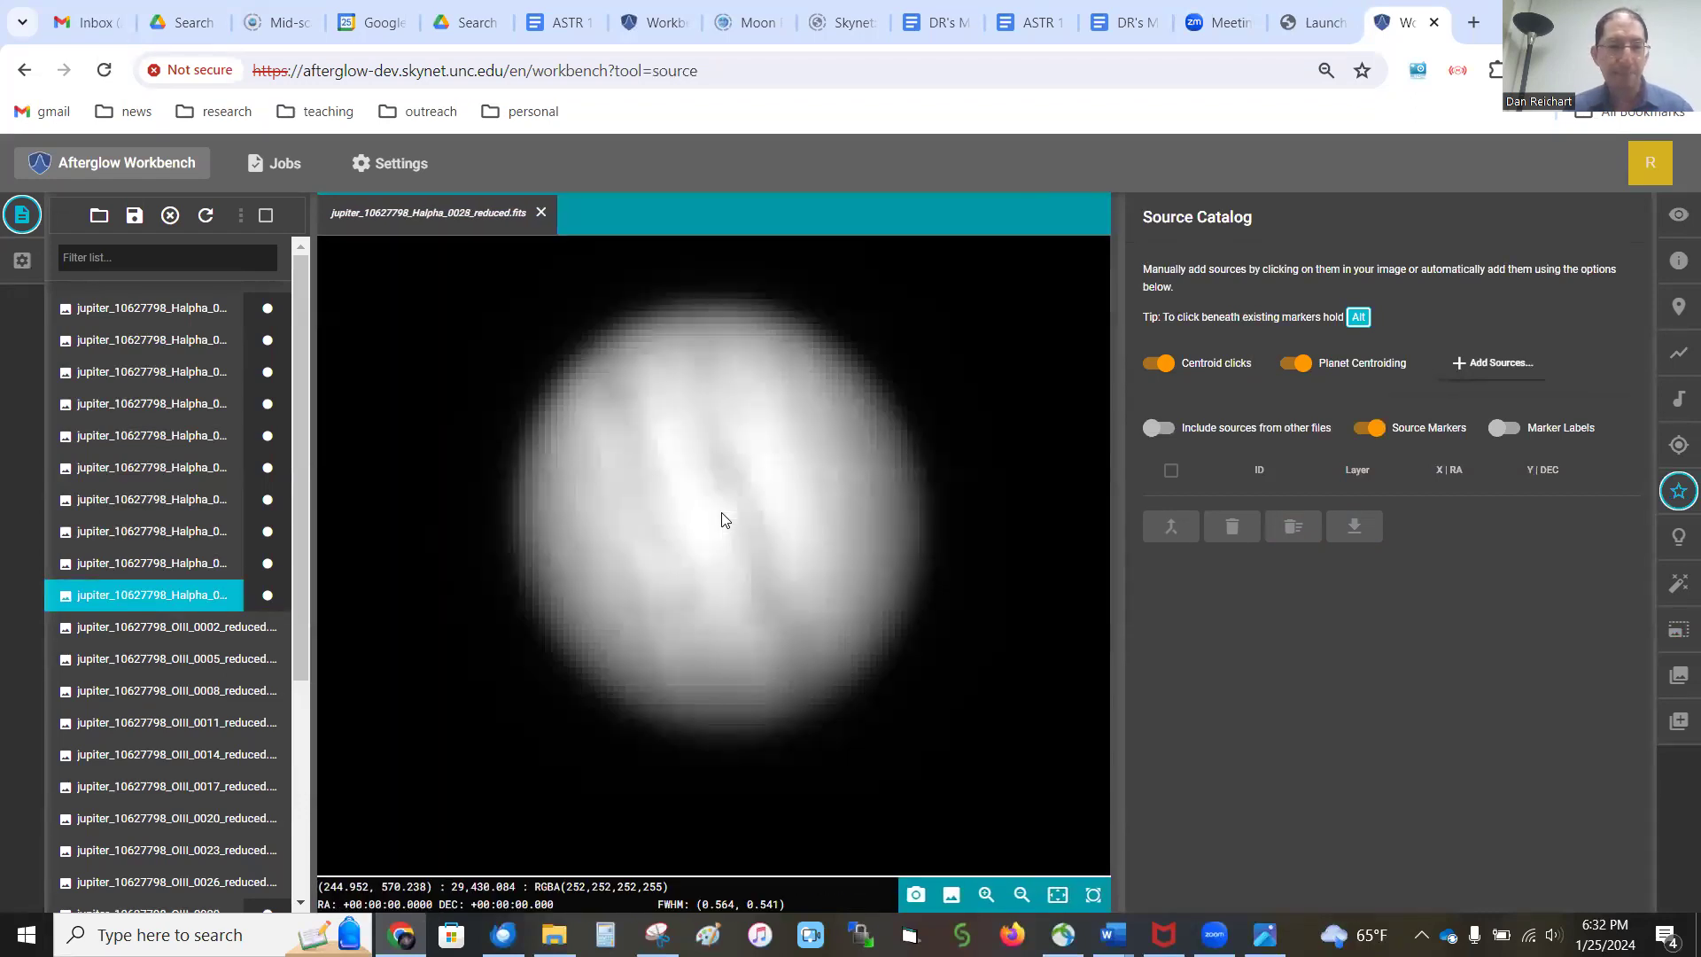
{"action": "key", "text": "comma"}
{"action": "key", "text": "period"}
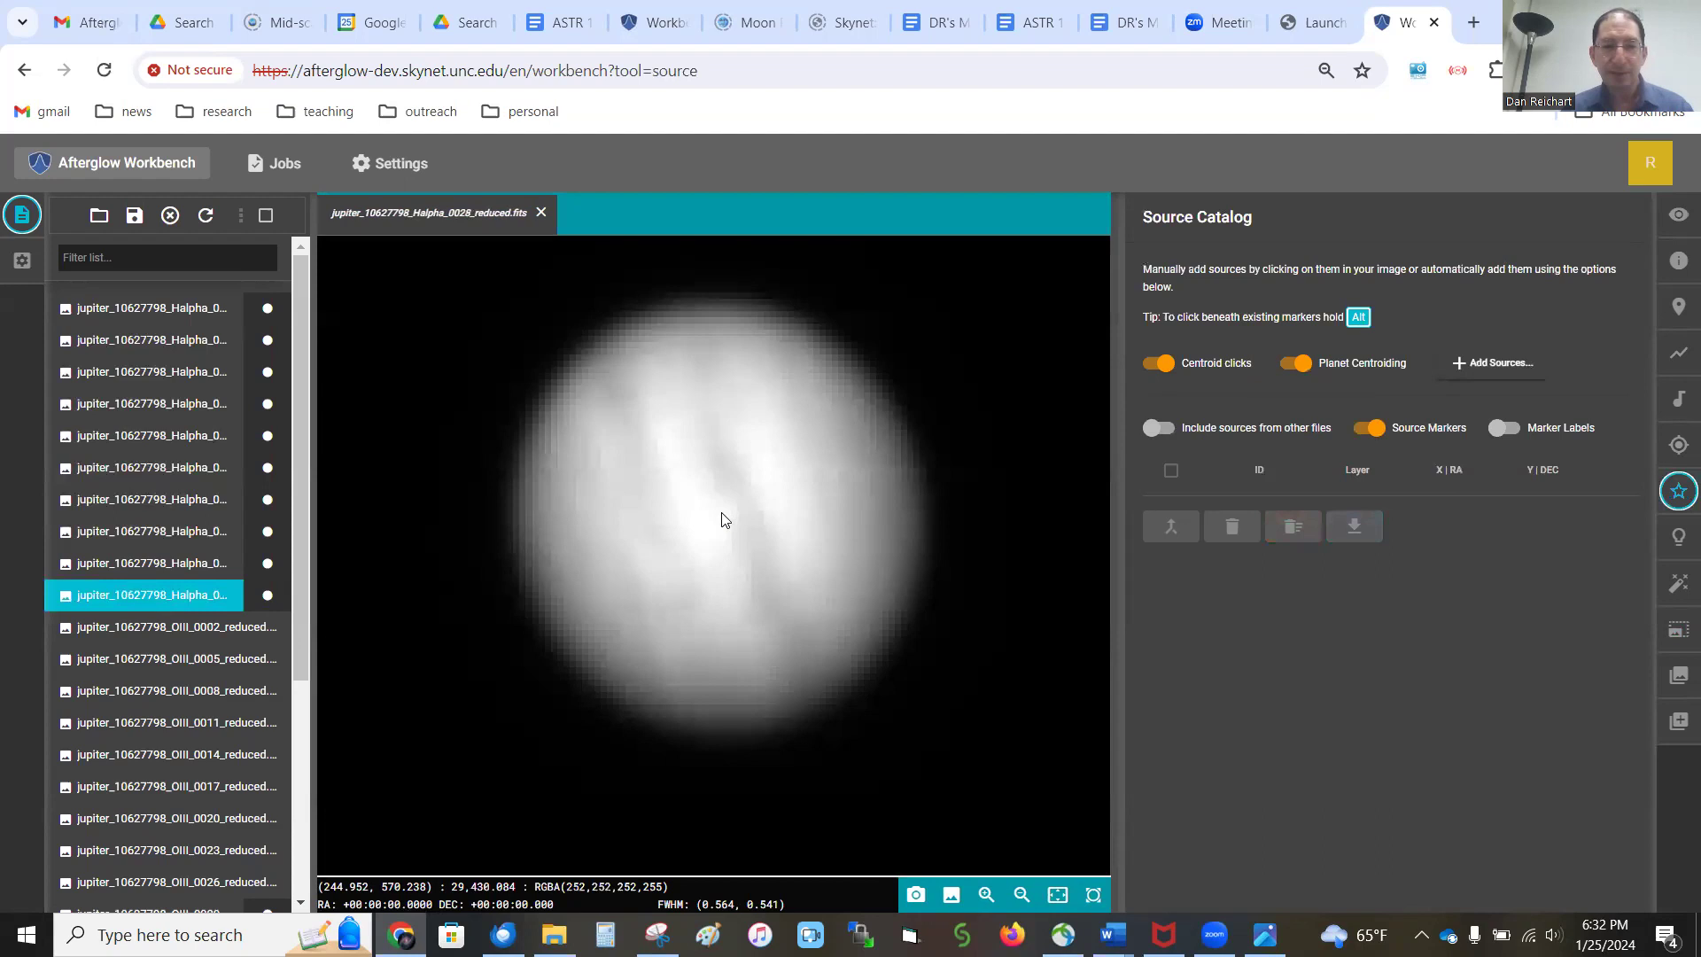
{"action": "left_click", "coordinate": [722, 520]}
{"action": "key", "text": "period"}
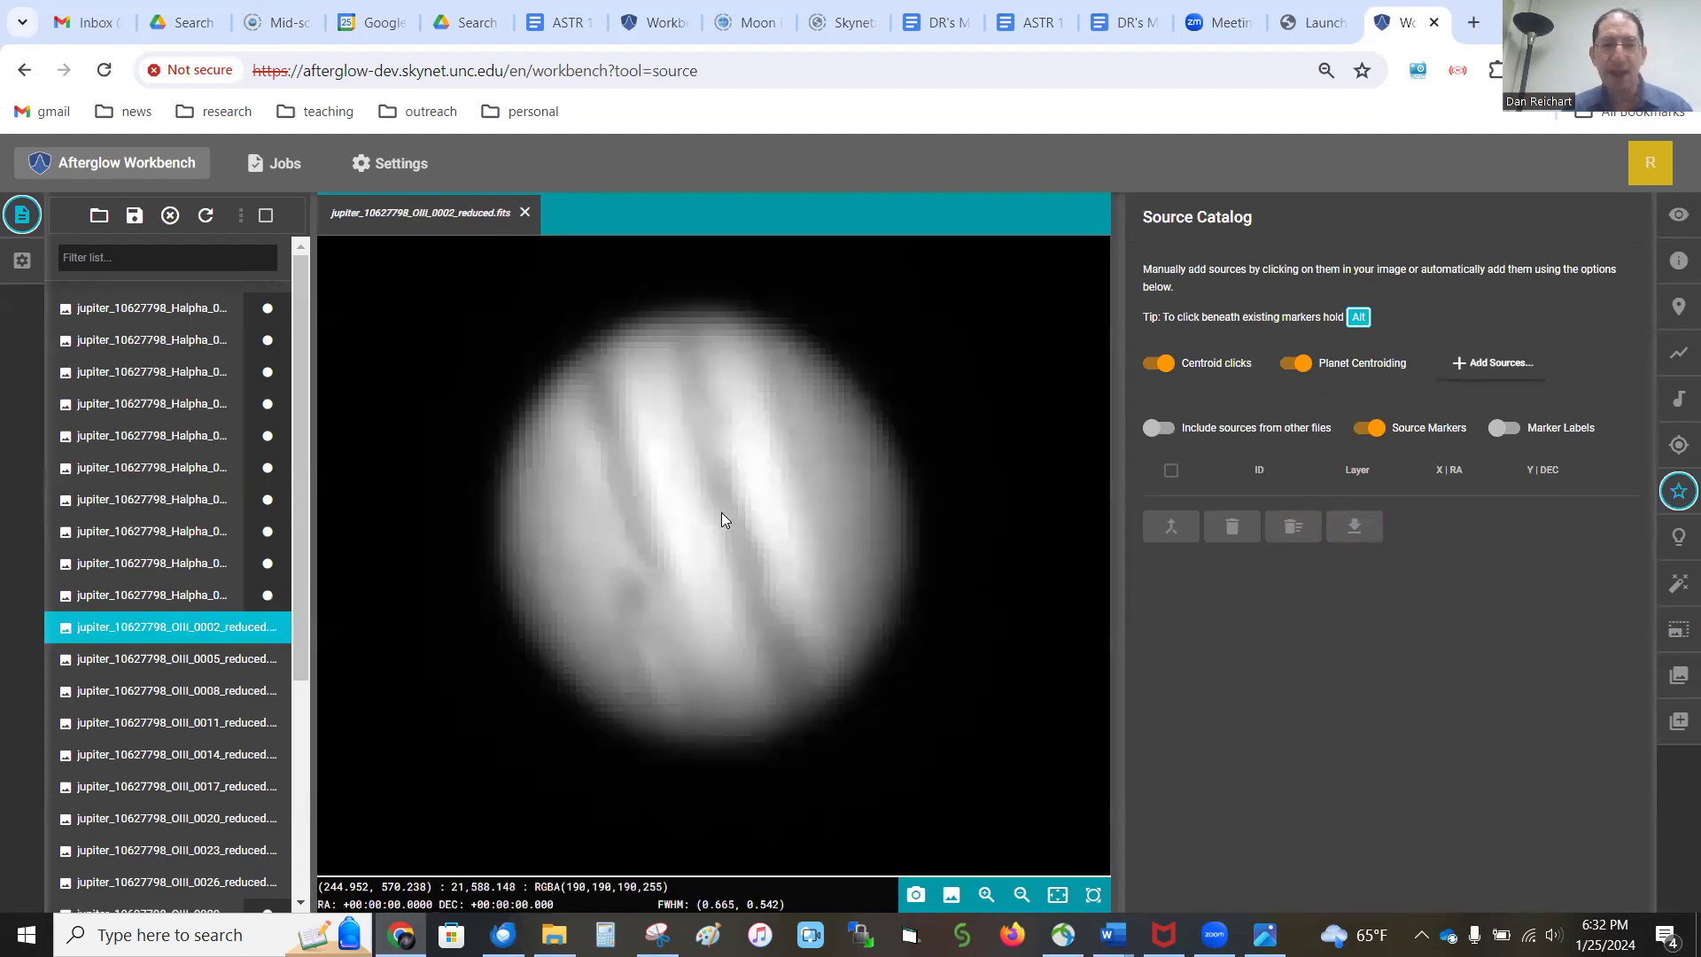
{"action": "left_click", "coordinate": [723, 513]}
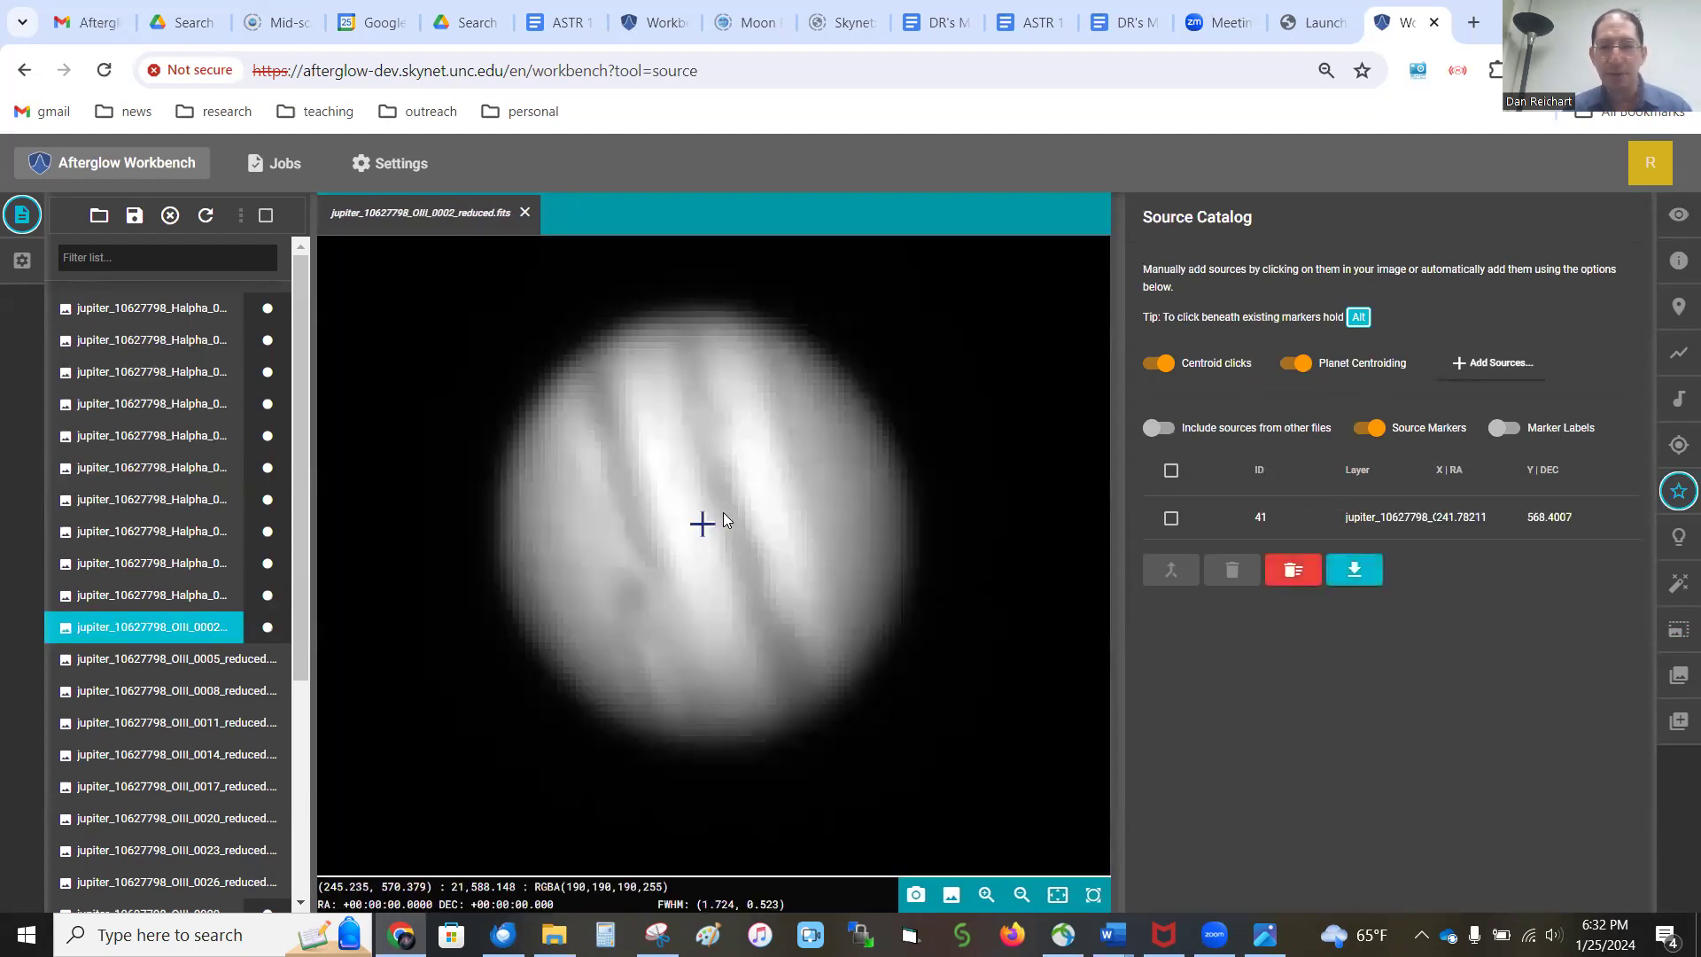
Flip back through the marked H-alpha images and forward again to OIII_0002 to check the source marker in each
{"action": "key", "text": "comma"}
{"action": "key", "text": "comma"}
{"action": "key", "text": "comma"}
{"action": "key", "text": "comma"}
{"action": "key", "text": "comma"}
{"action": "key", "text": "comma"}
{"action": "key", "text": "comma"}
{"action": "key", "text": "comma"}
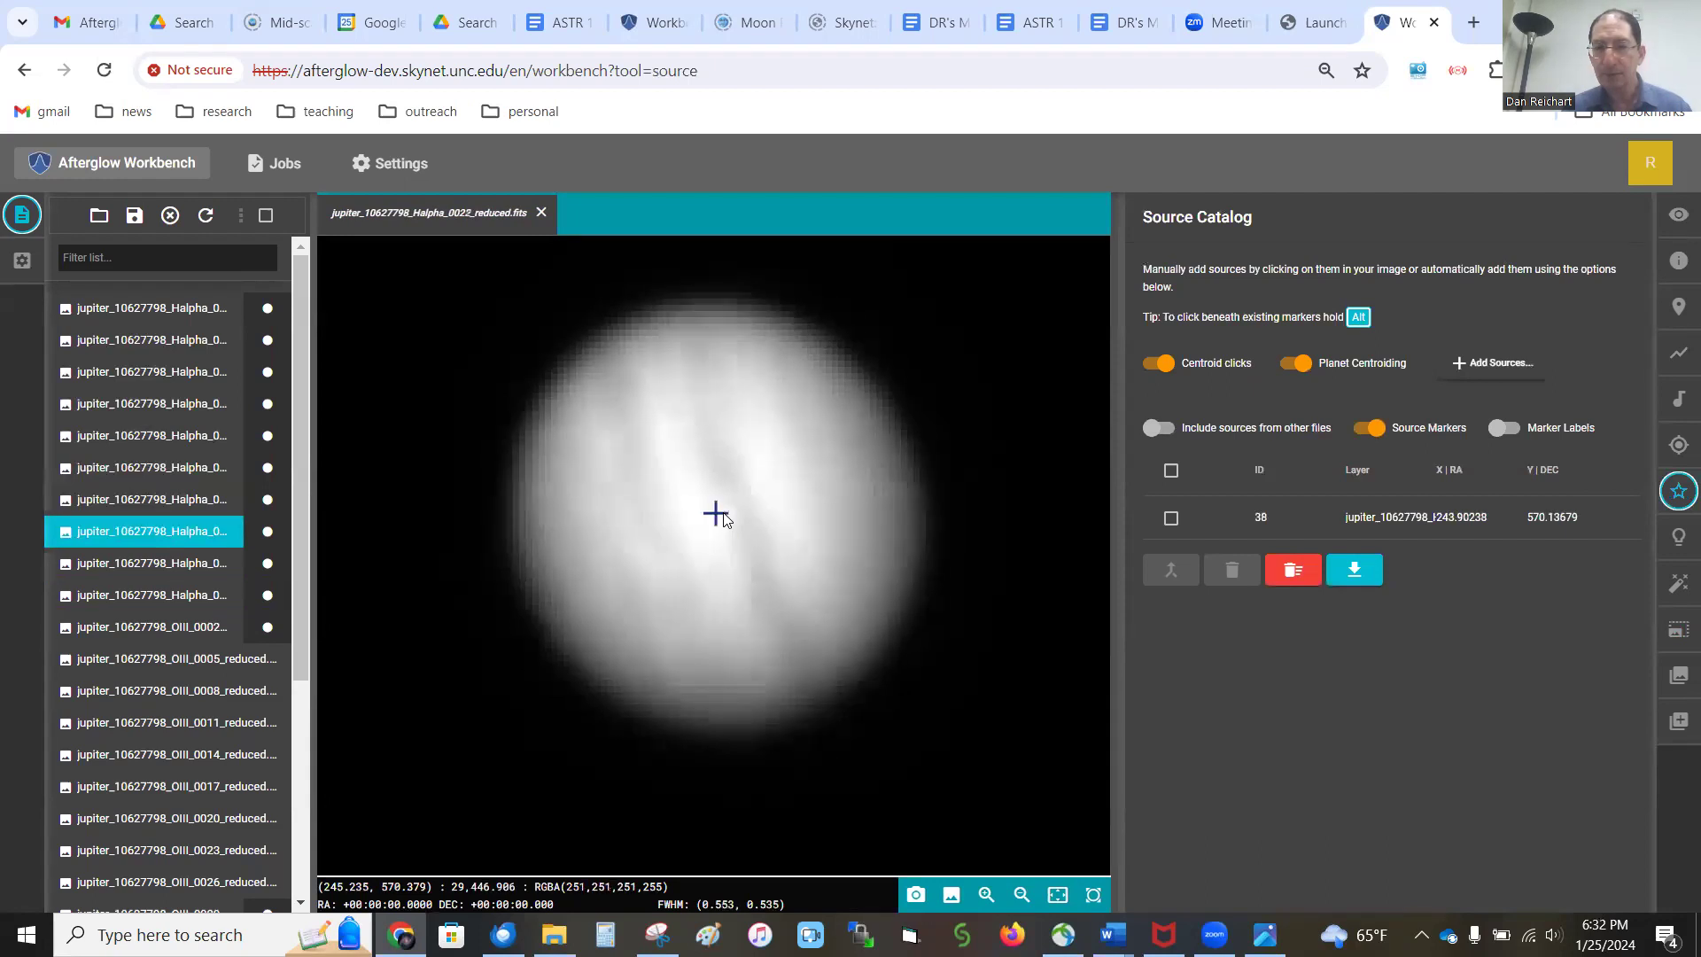
{"action": "key", "text": "period"}
{"action": "key", "text": "period"}
{"action": "key", "text": "period"}
{"action": "key", "text": "period"}
{"action": "key", "text": "period"}
{"action": "key", "text": "period"}
{"action": "key", "text": "period"}
{"action": "key", "text": "period"}
Mark Jupiter's center as a source in each OIII image from OIII_0005 through OIII_0017
{"action": "key", "text": "period"}
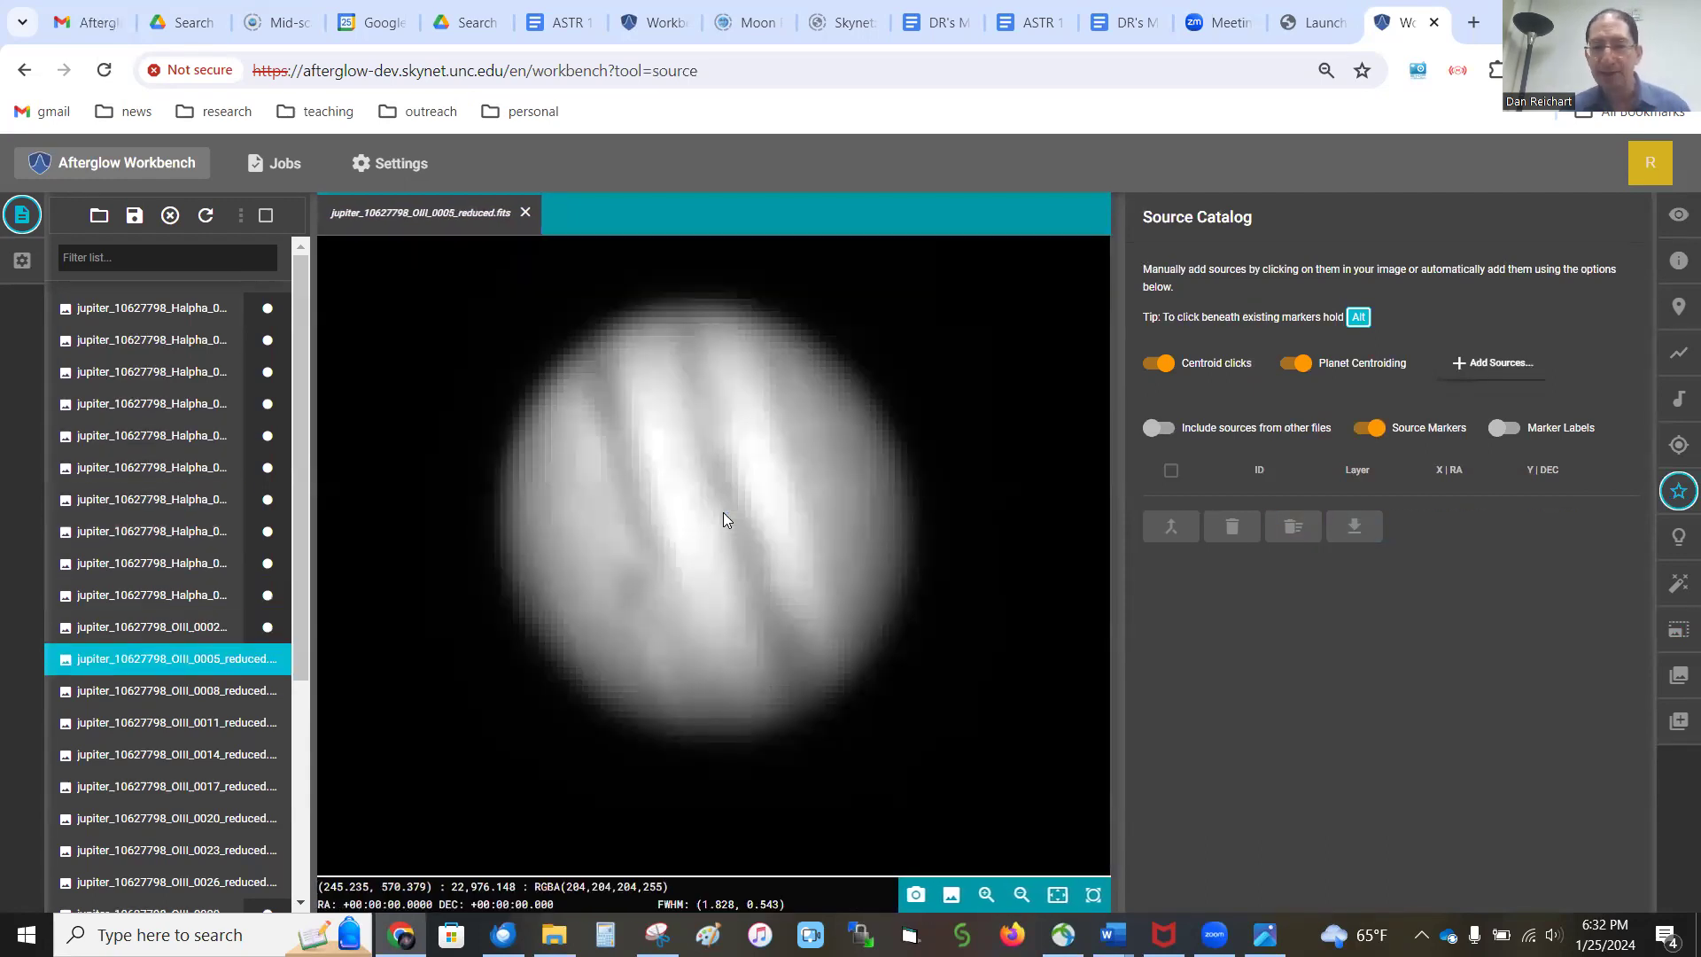
{"action": "left_click", "coordinate": [709, 529]}
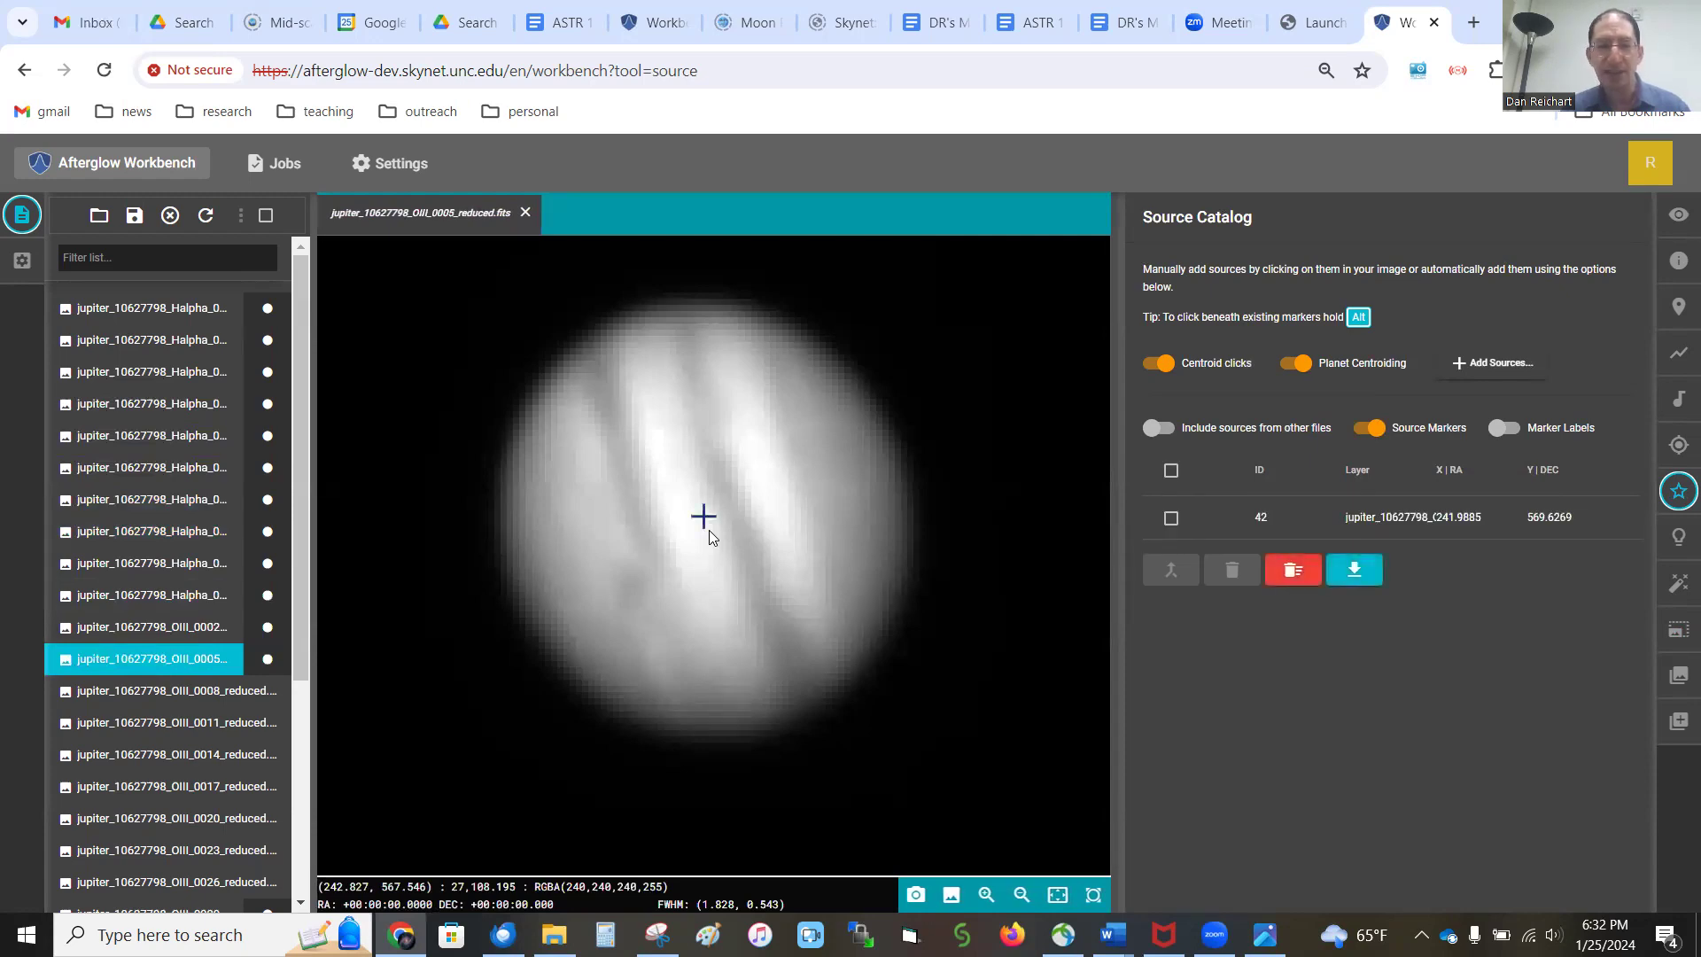
{"action": "key", "text": "period"}
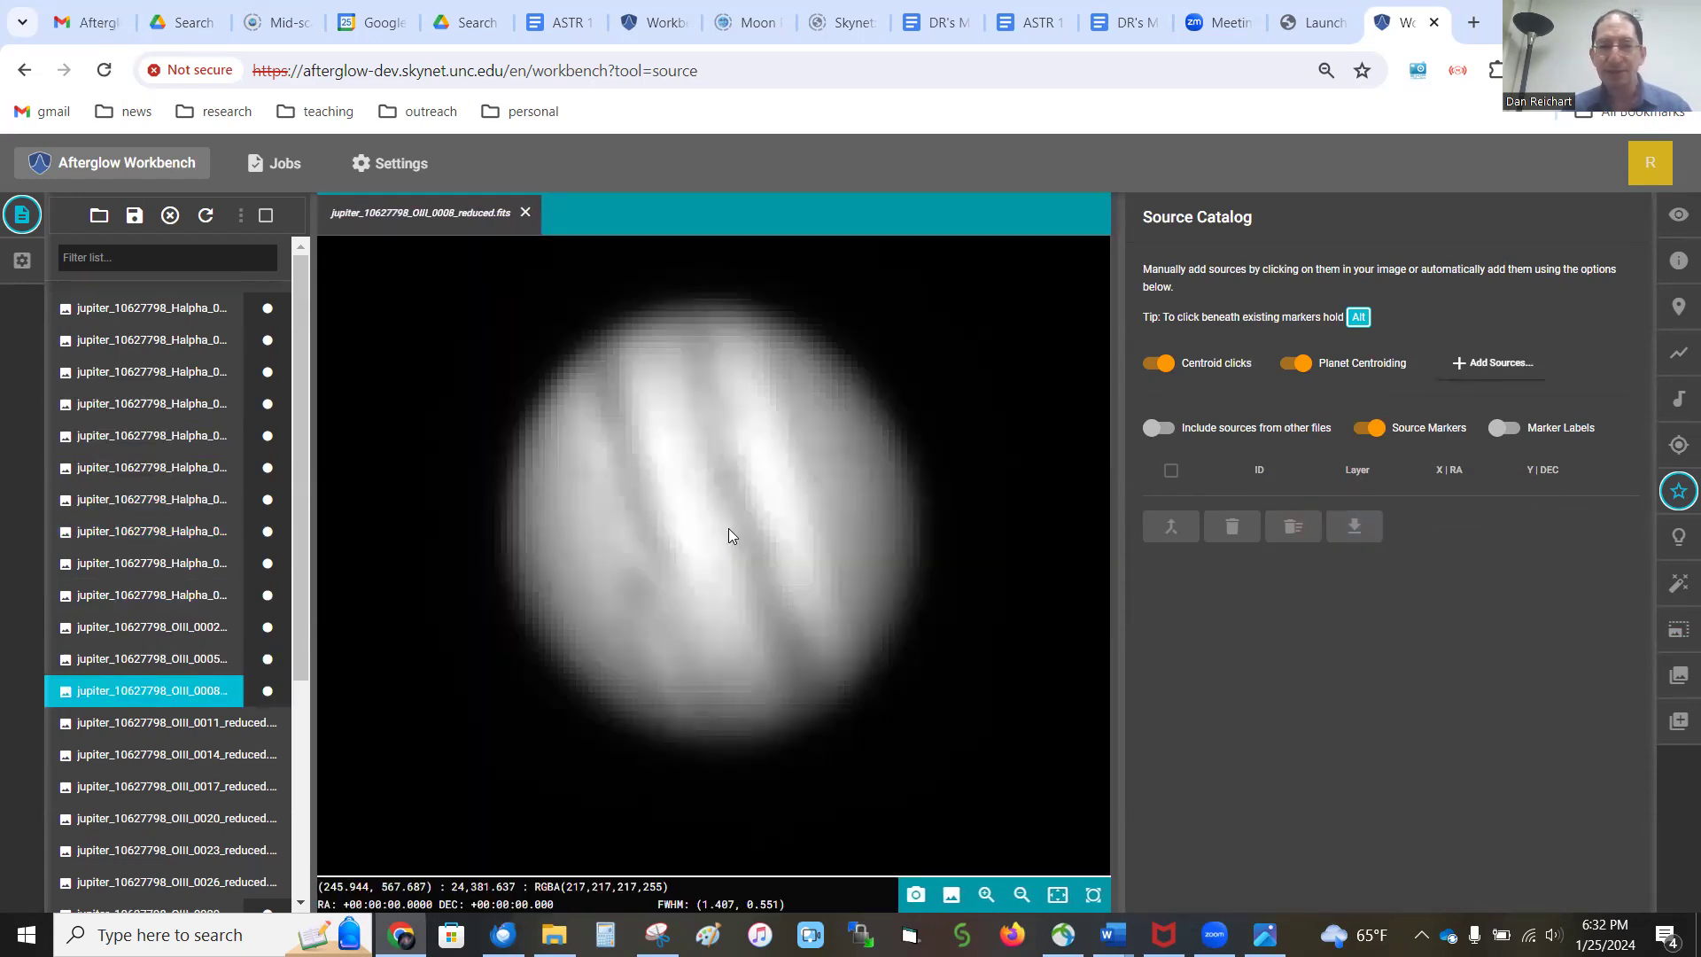
{"action": "left_click", "coordinate": [728, 528]}
{"action": "key", "text": "period"}
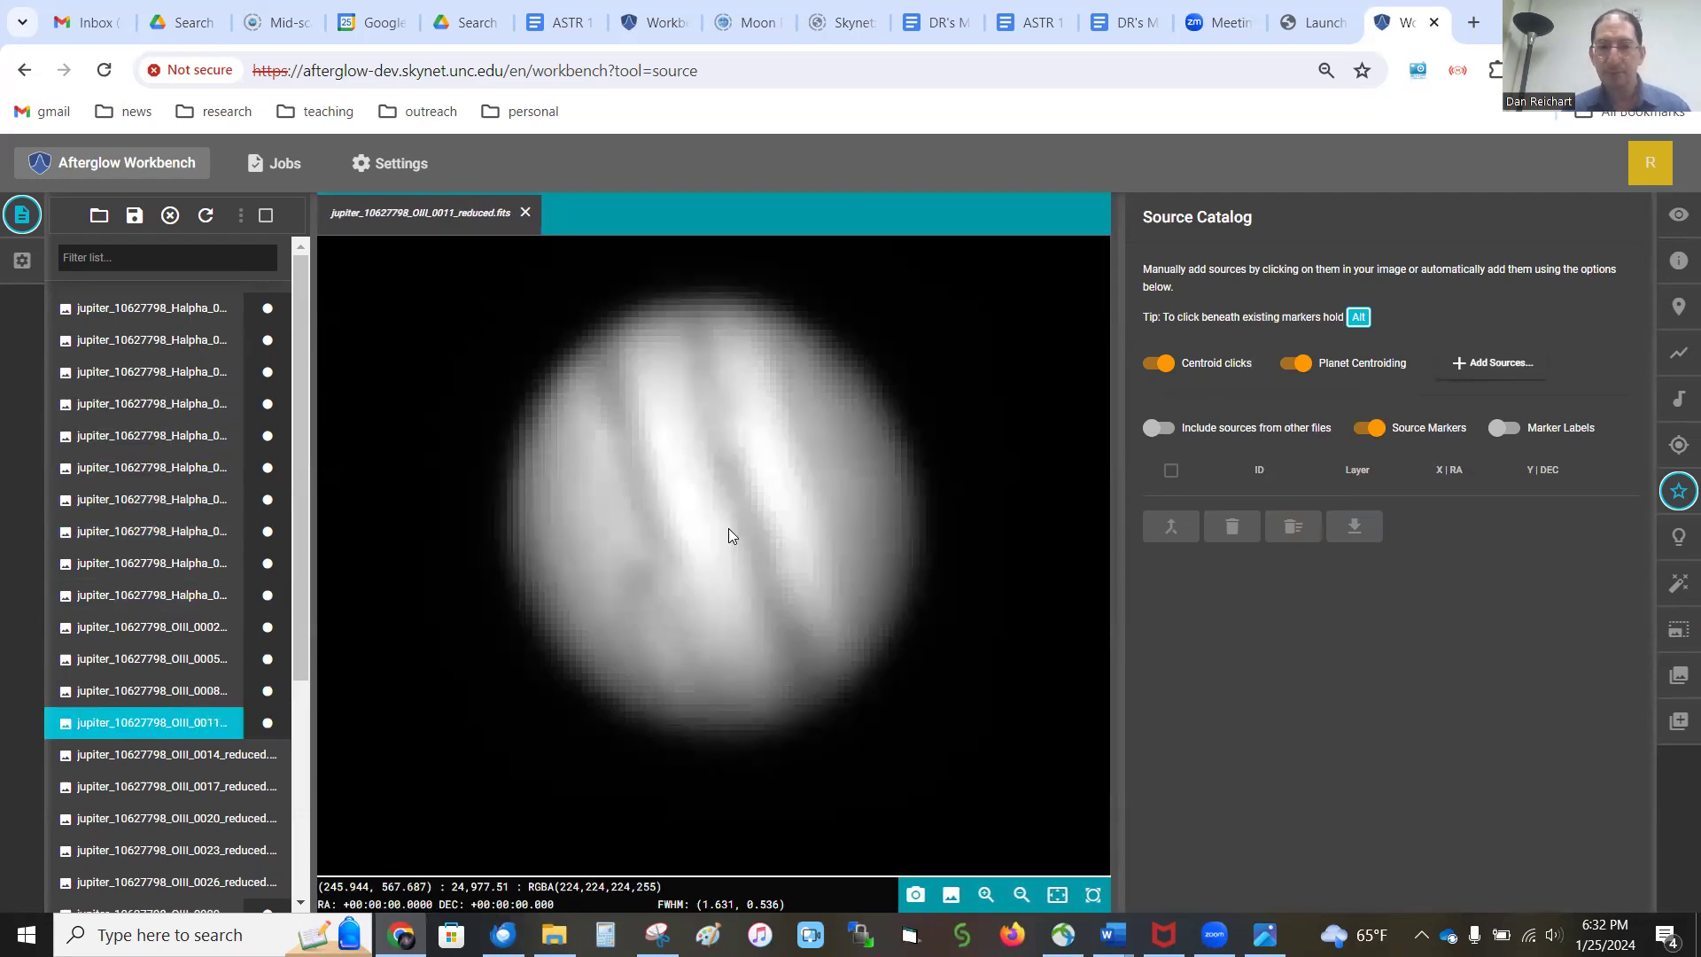
{"action": "left_click", "coordinate": [729, 528]}
{"action": "key", "text": "period"}
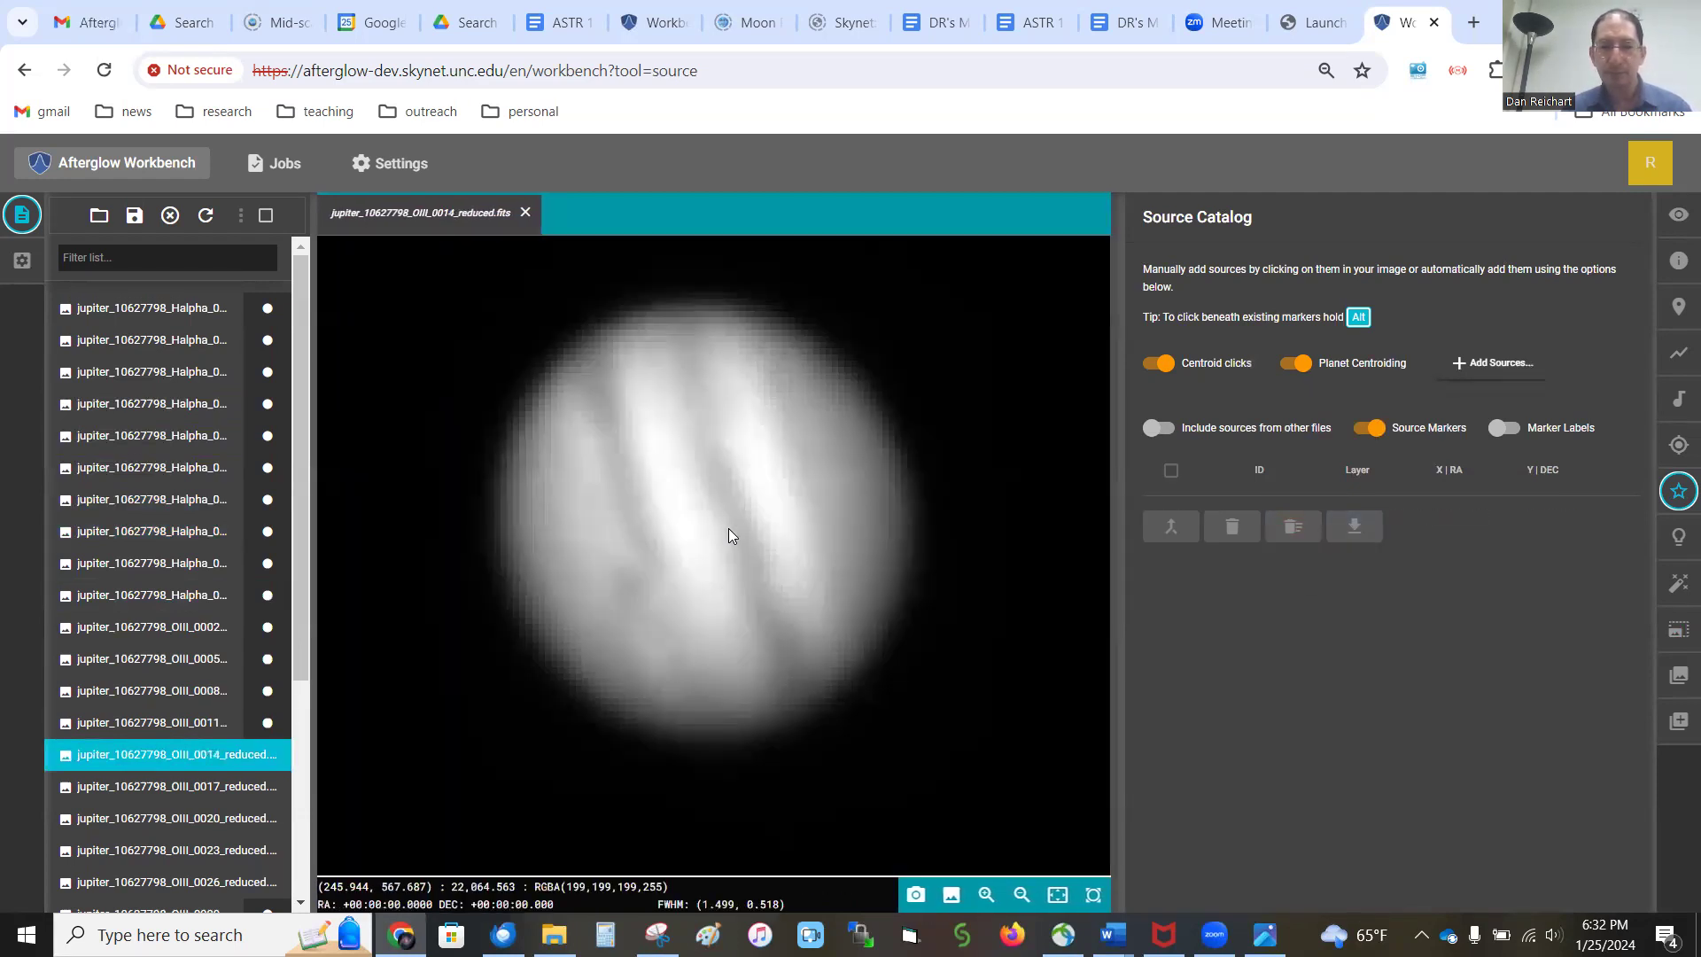
{"action": "left_click", "coordinate": [728, 529]}
{"action": "key", "text": "period"}
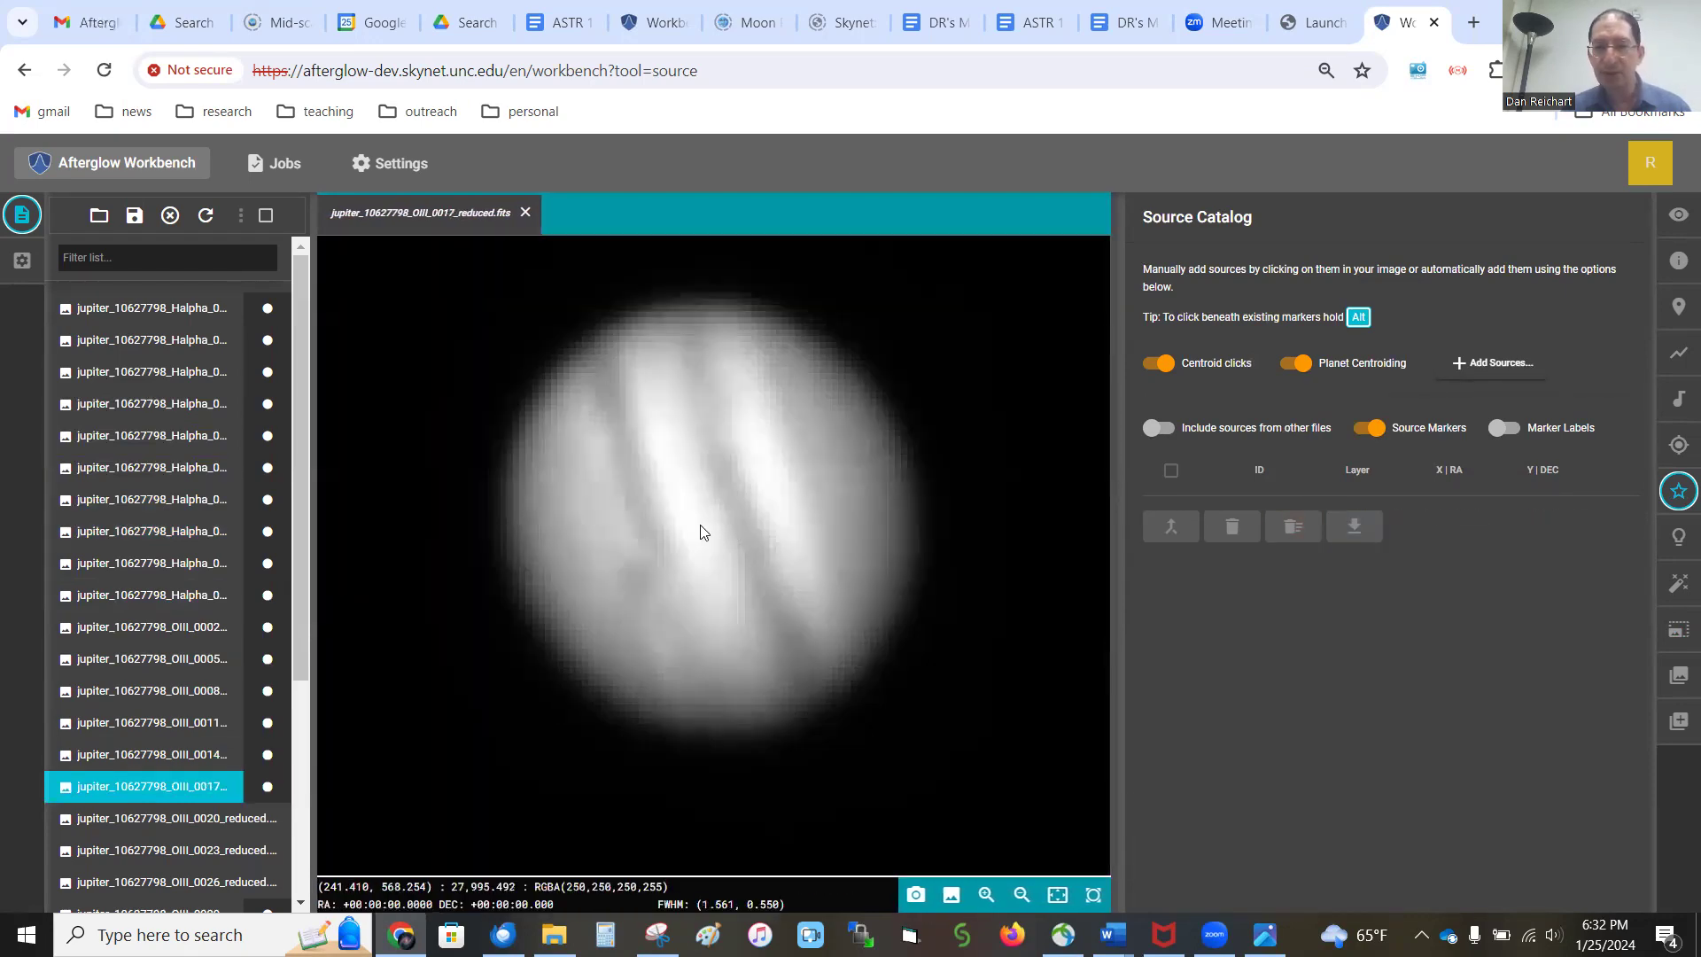
{"action": "left_click", "coordinate": [700, 530]}
Mark Jupiter's center as a source in the remaining OIII images, OIII_0020 through OIII_0029
{"action": "key", "text": "period"}
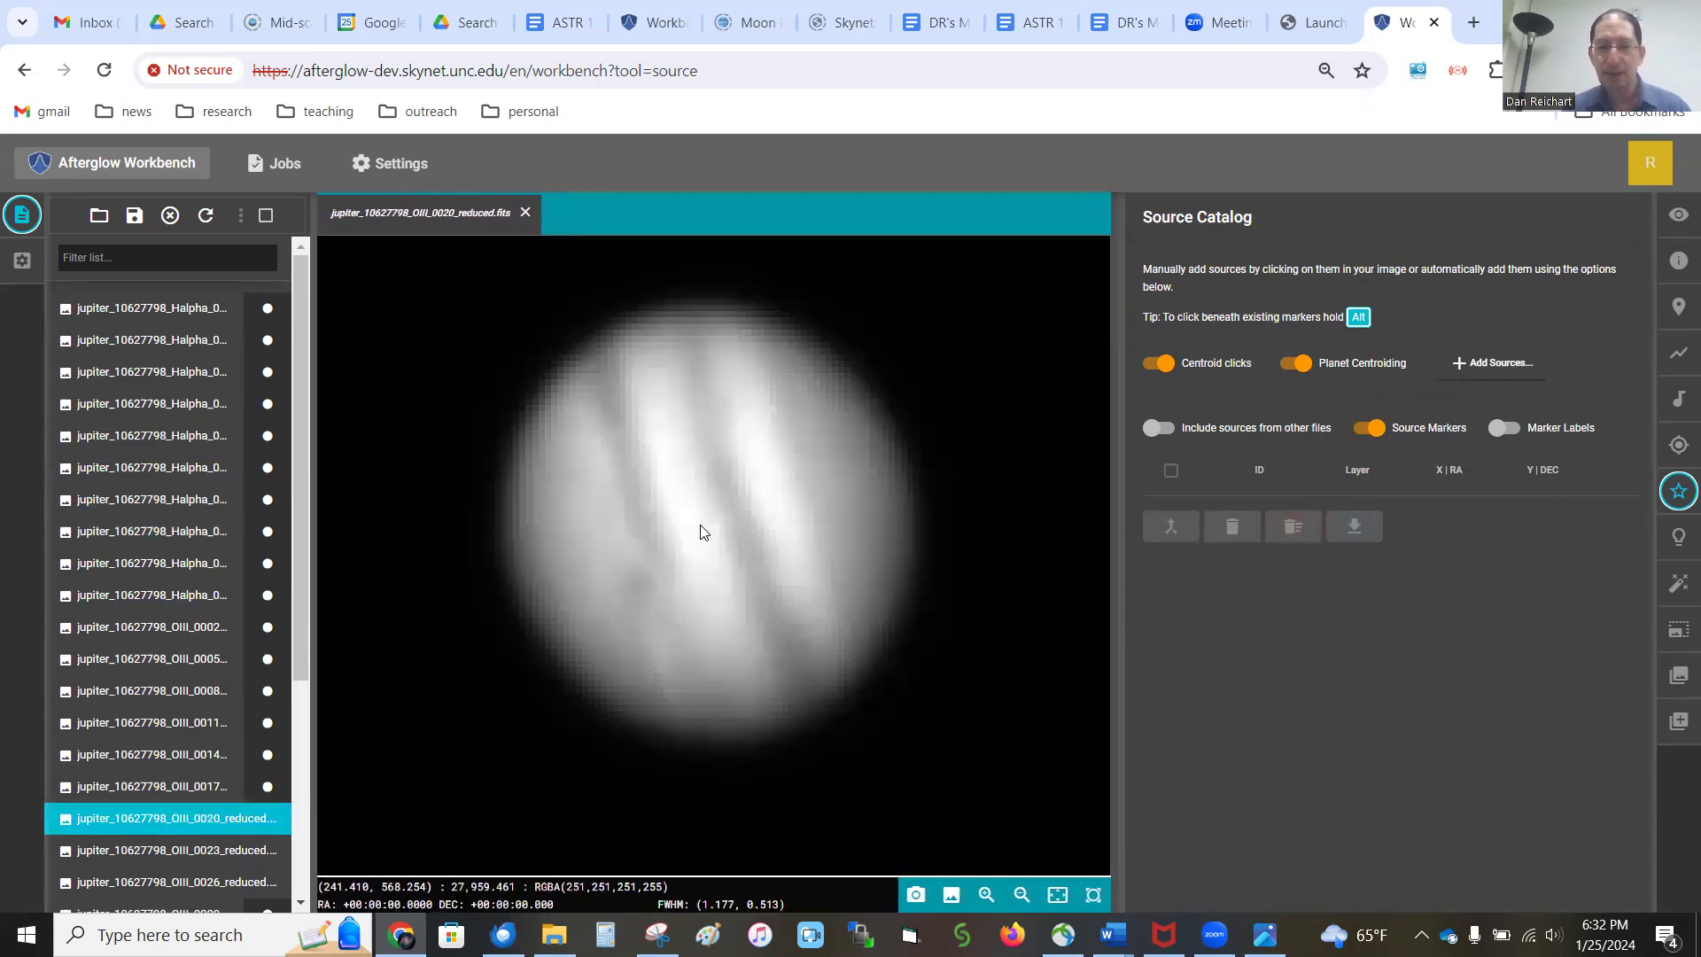
{"action": "left_click", "coordinate": [702, 530]}
{"action": "key", "text": "period"}
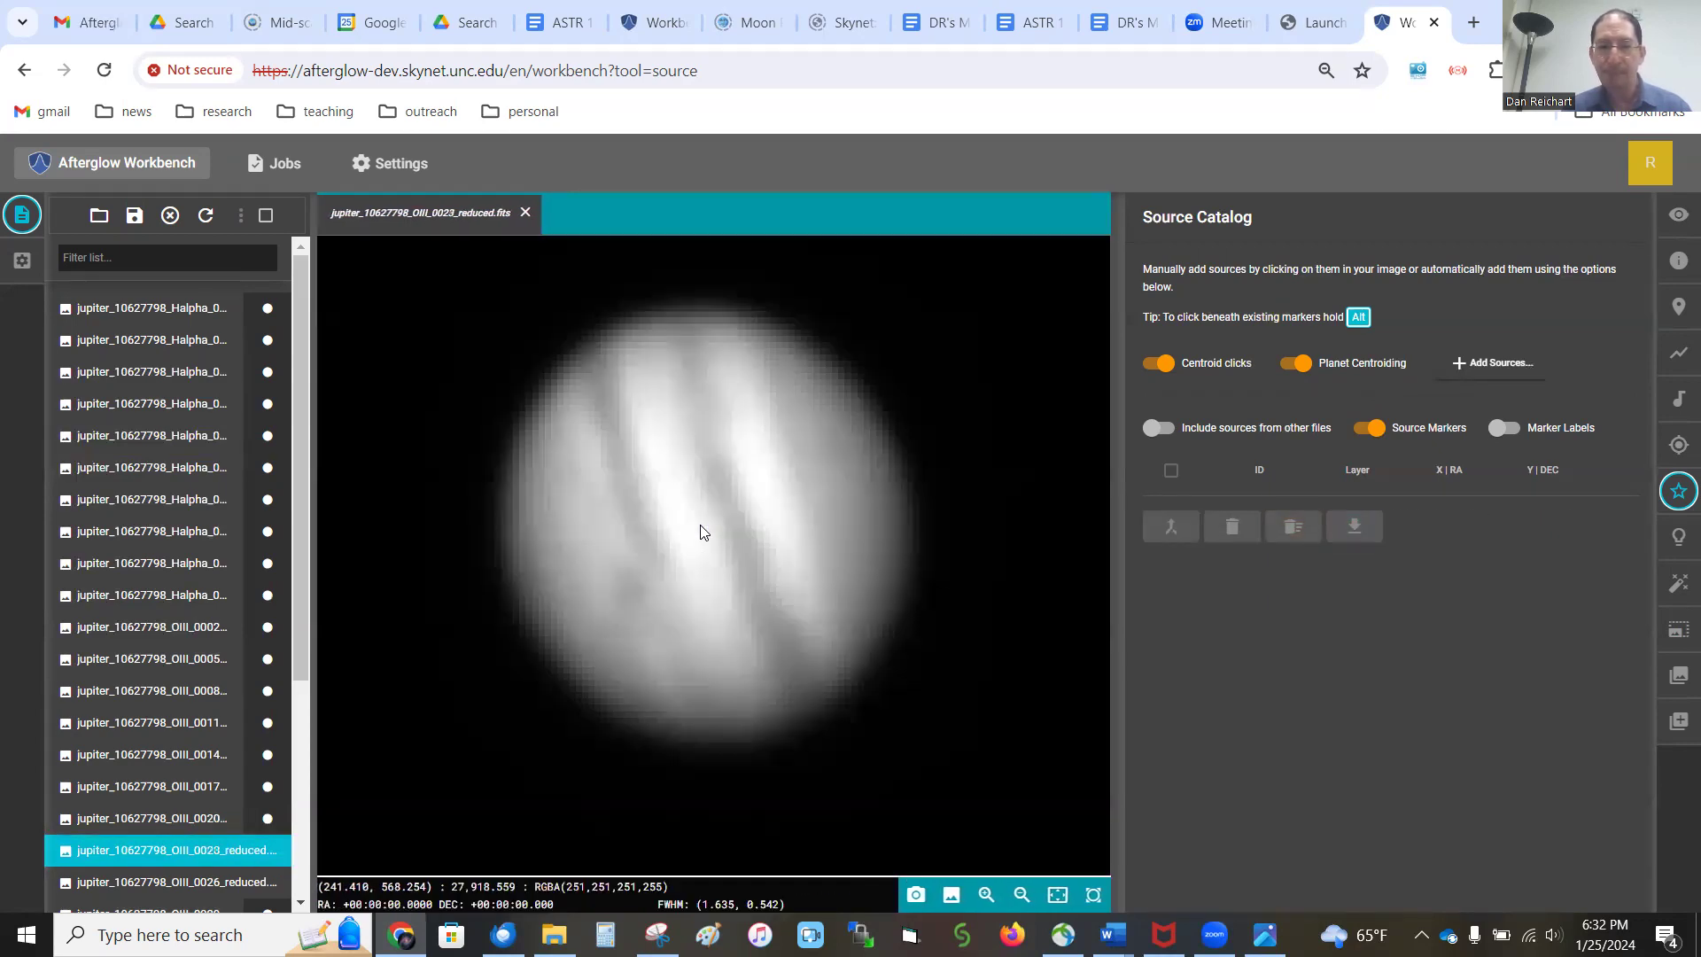
{"action": "left_click", "coordinate": [701, 531]}
{"action": "key", "text": "period"}
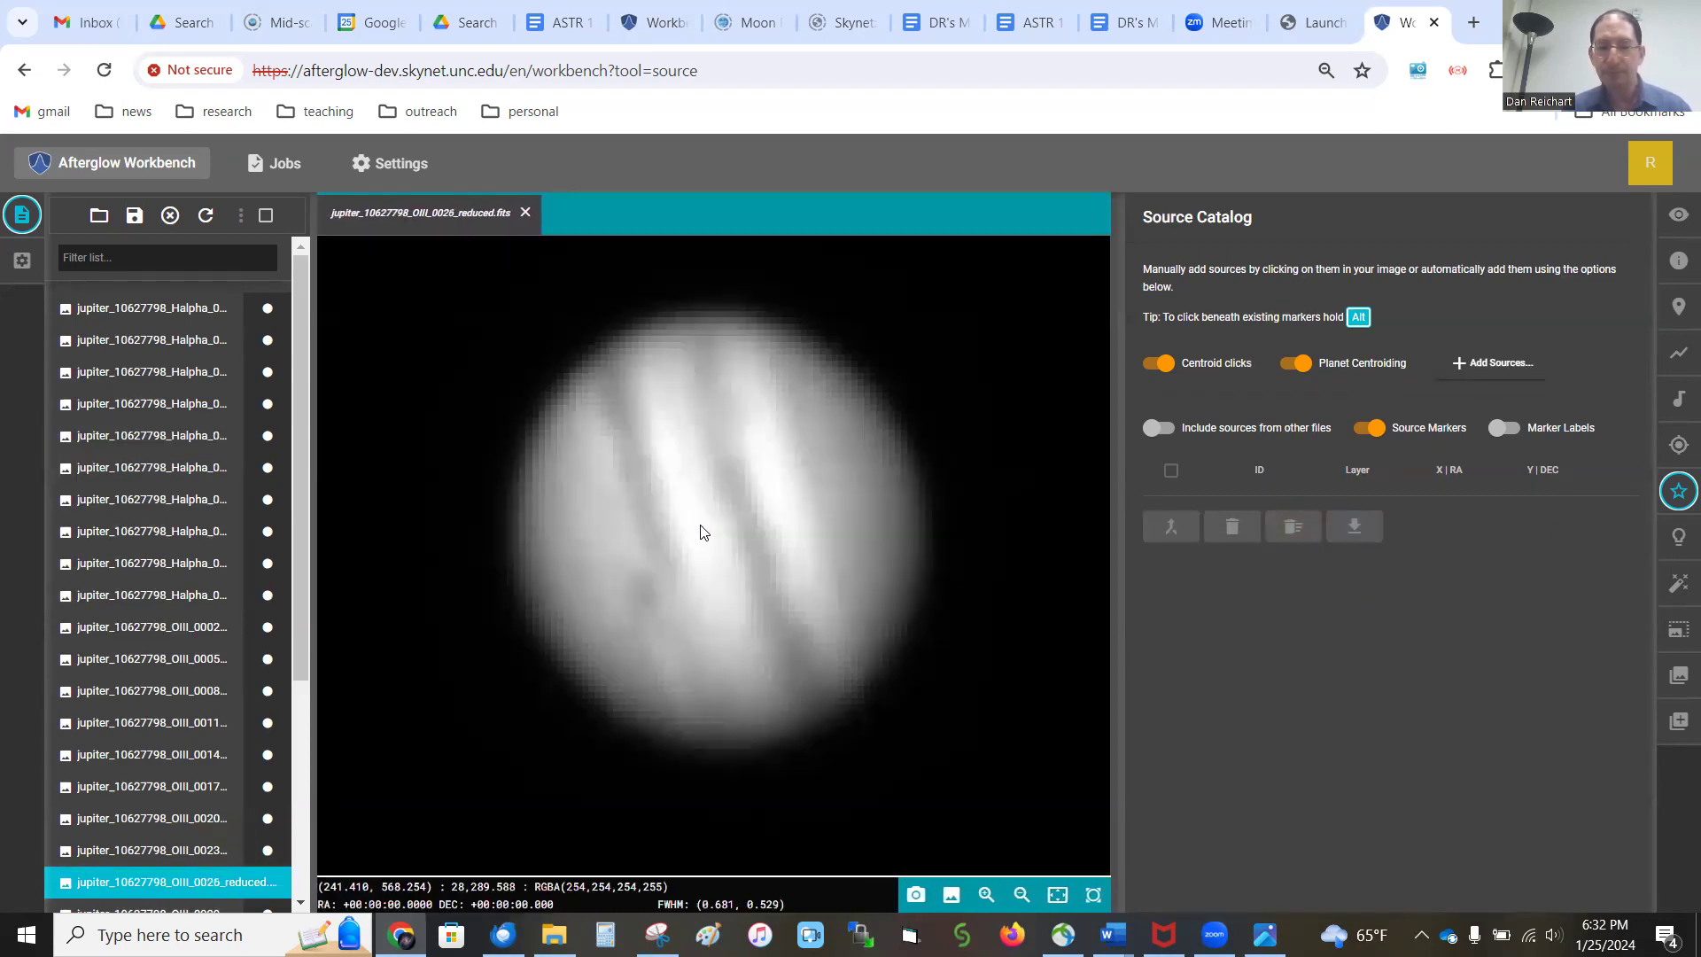
{"action": "left_click", "coordinate": [701, 531]}
{"action": "key", "text": "period"}
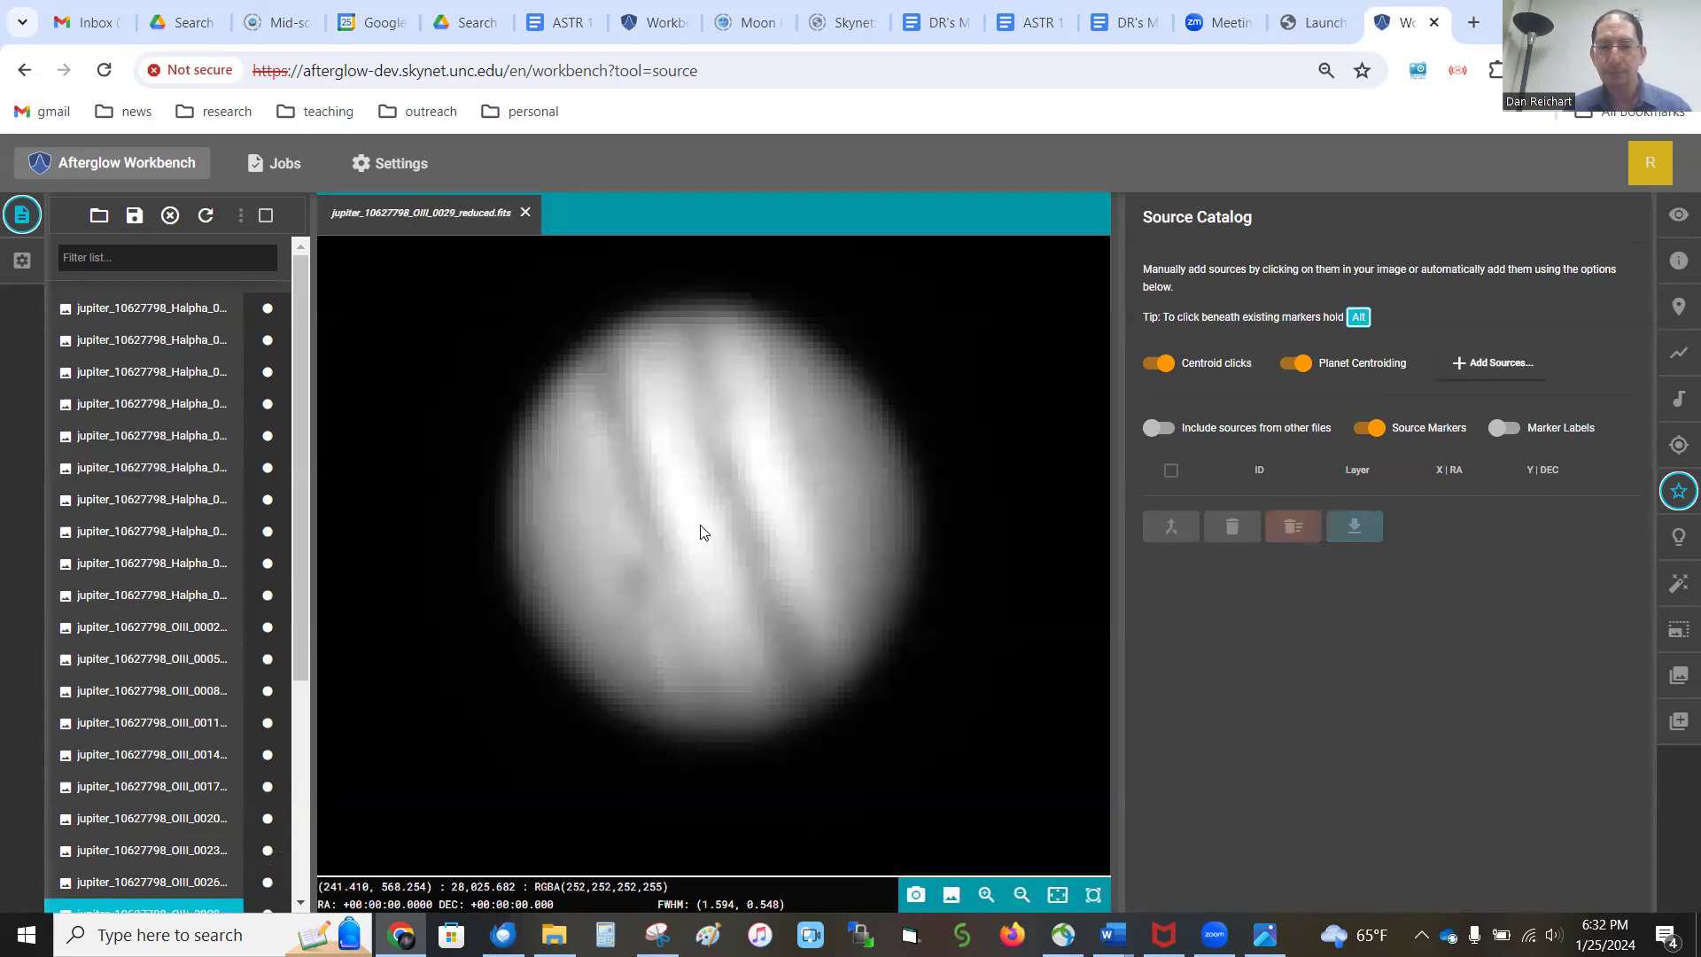
{"action": "left_click", "coordinate": [700, 531]}
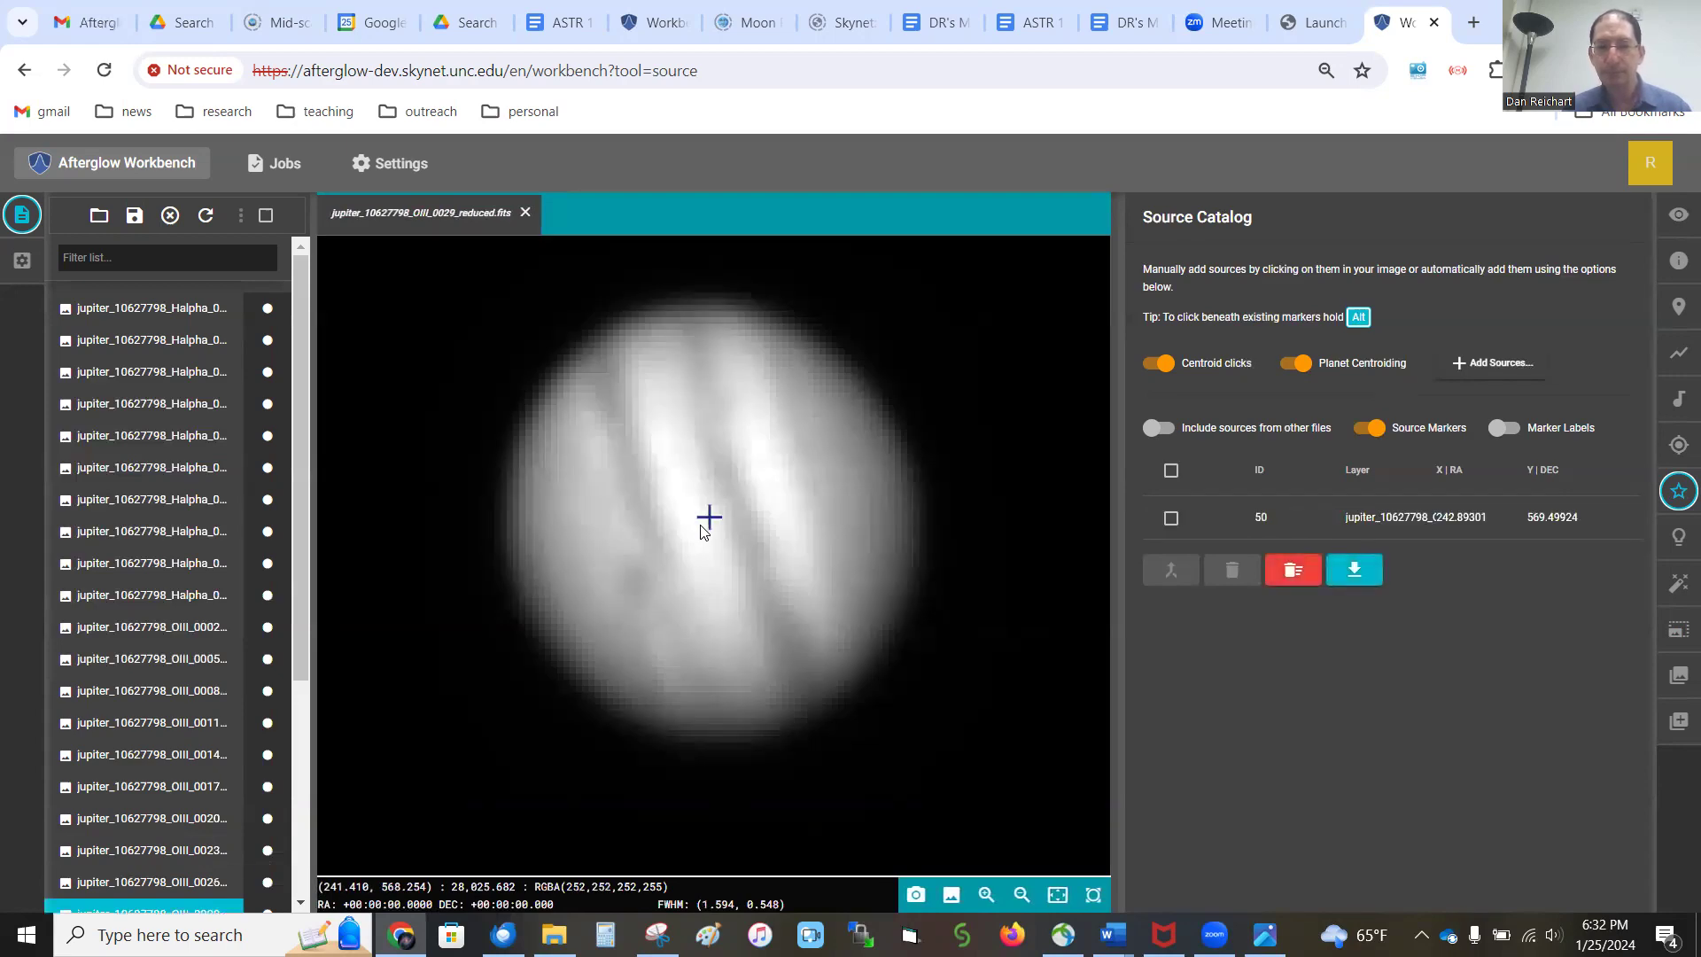
Mark Jupiter's center as a source in each U image from U_0000 through U_0009
{"action": "key", "text": "period"}
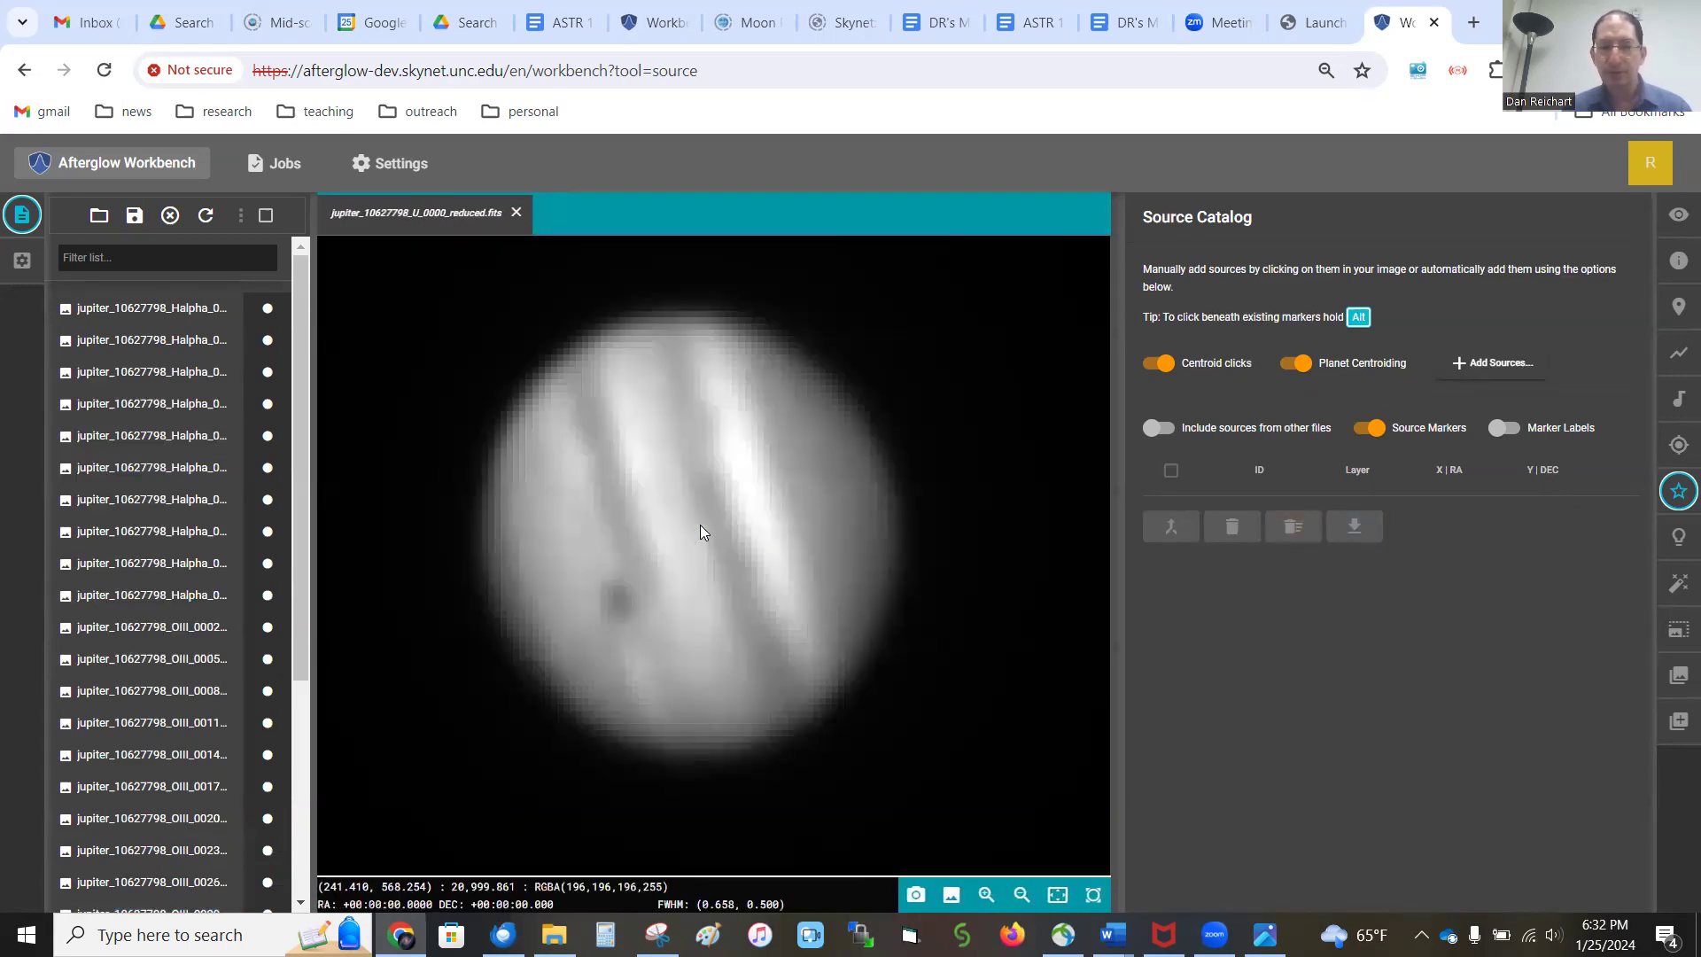
{"action": "key", "text": "period"}
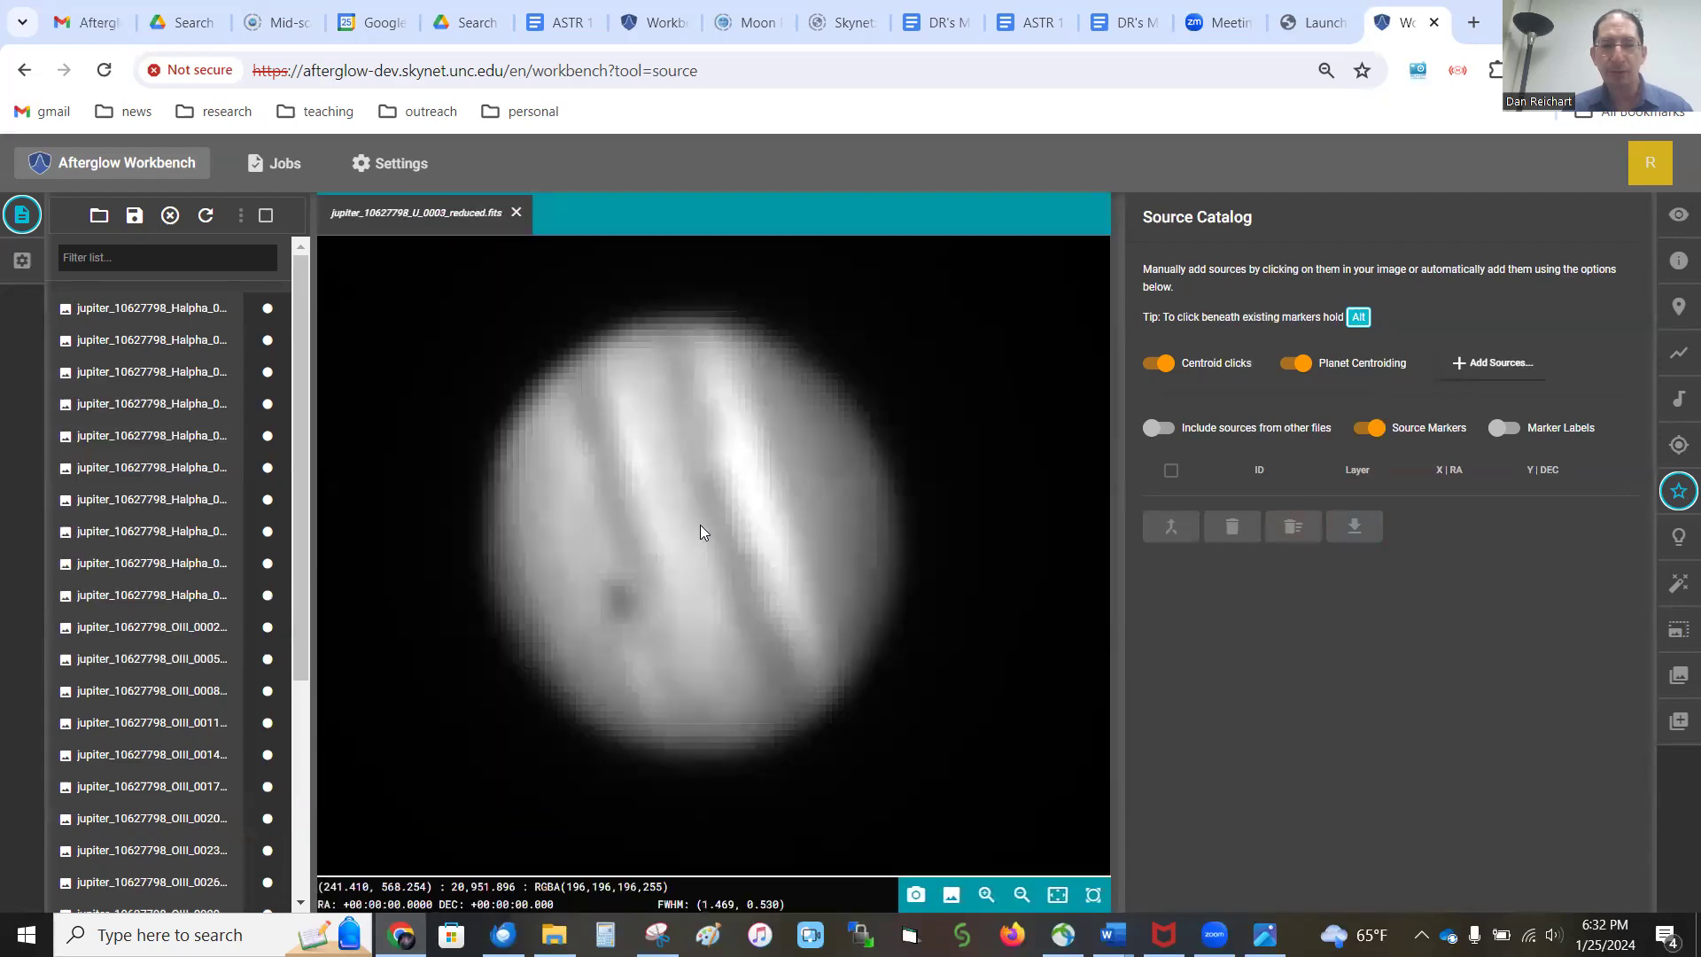
{"action": "key", "text": "period"}
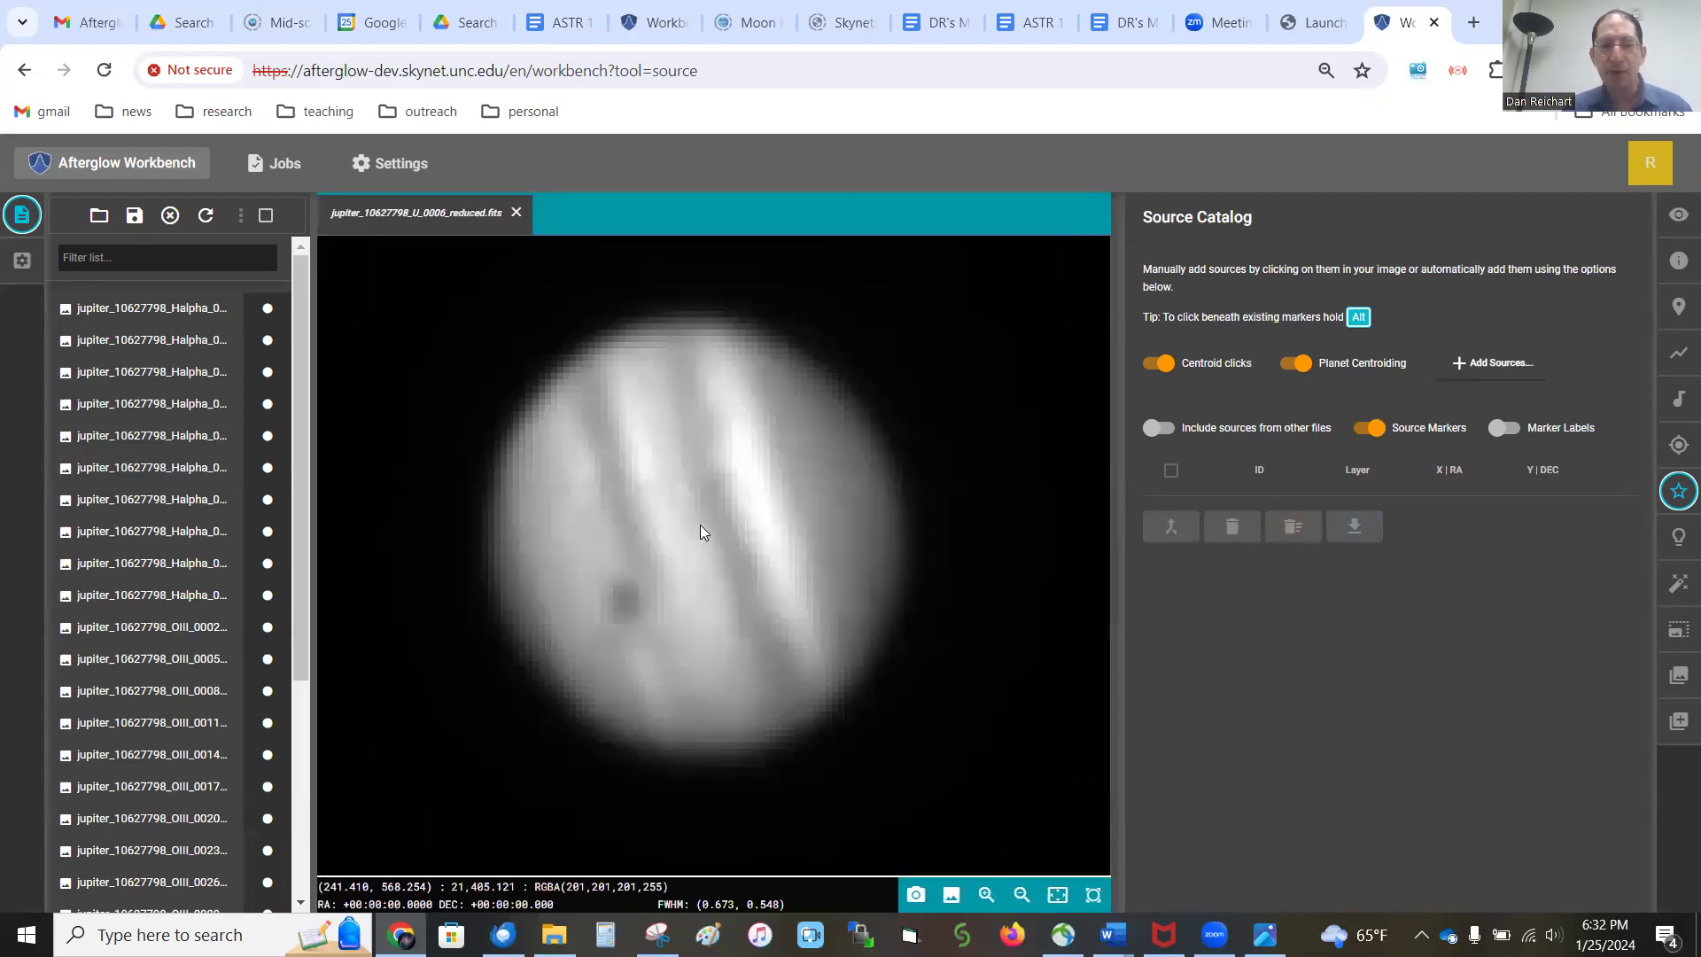
{"action": "left_click", "coordinate": [700, 531]}
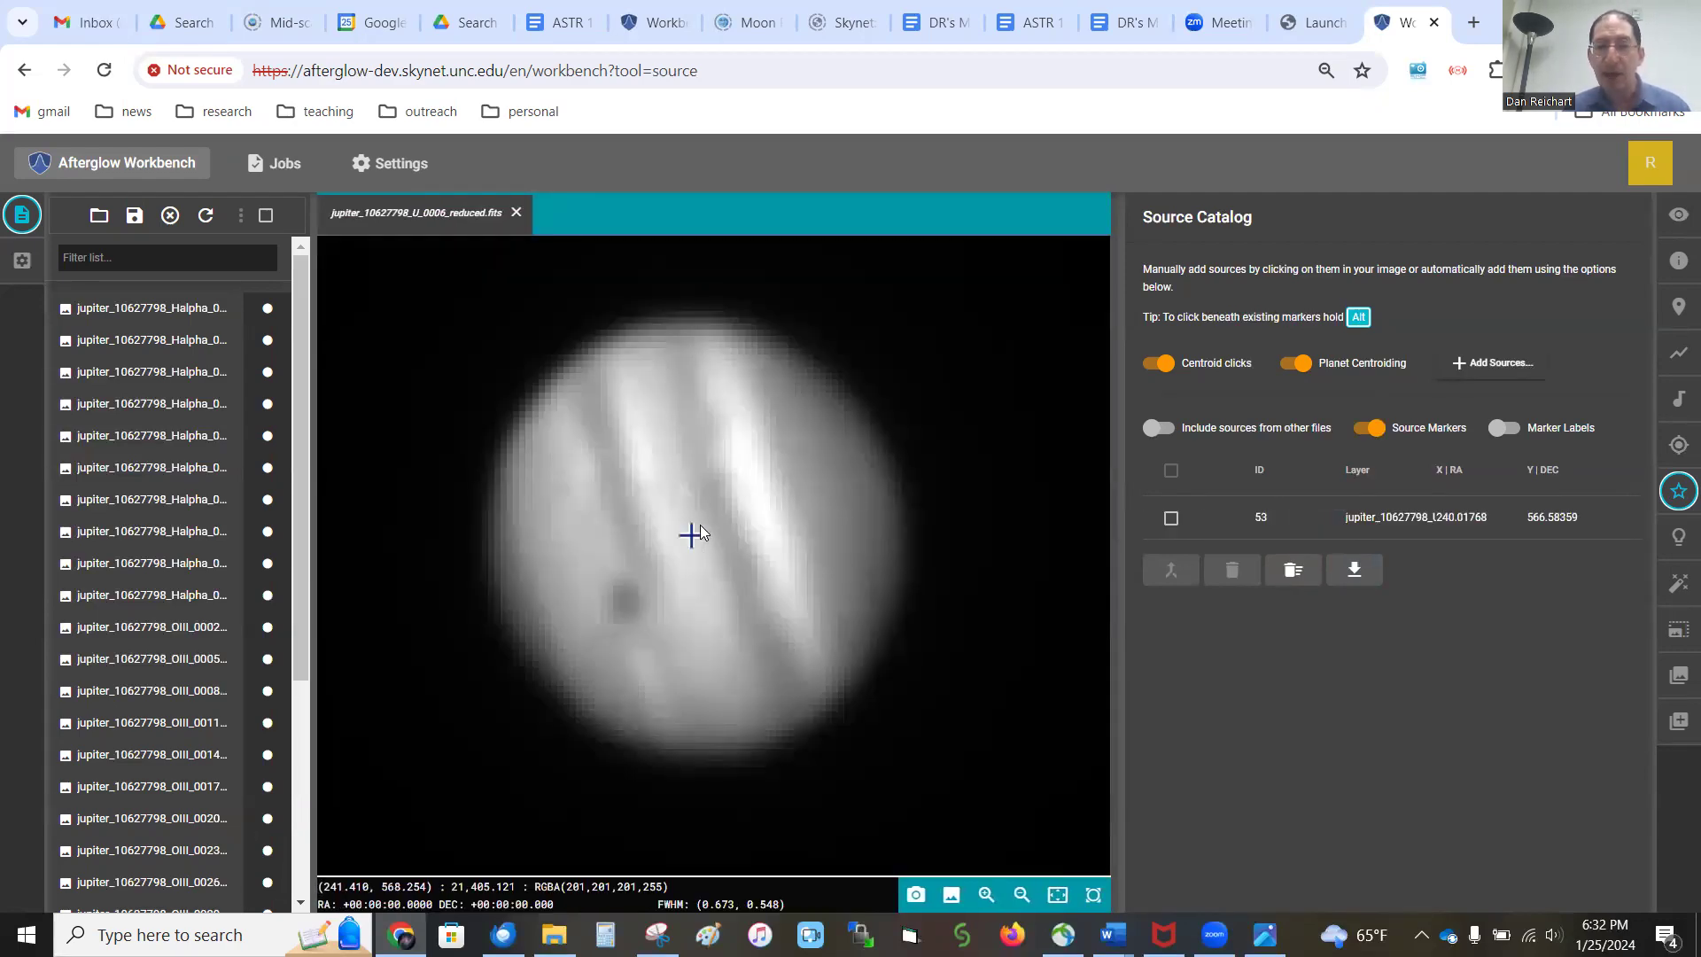
{"action": "key", "text": "period"}
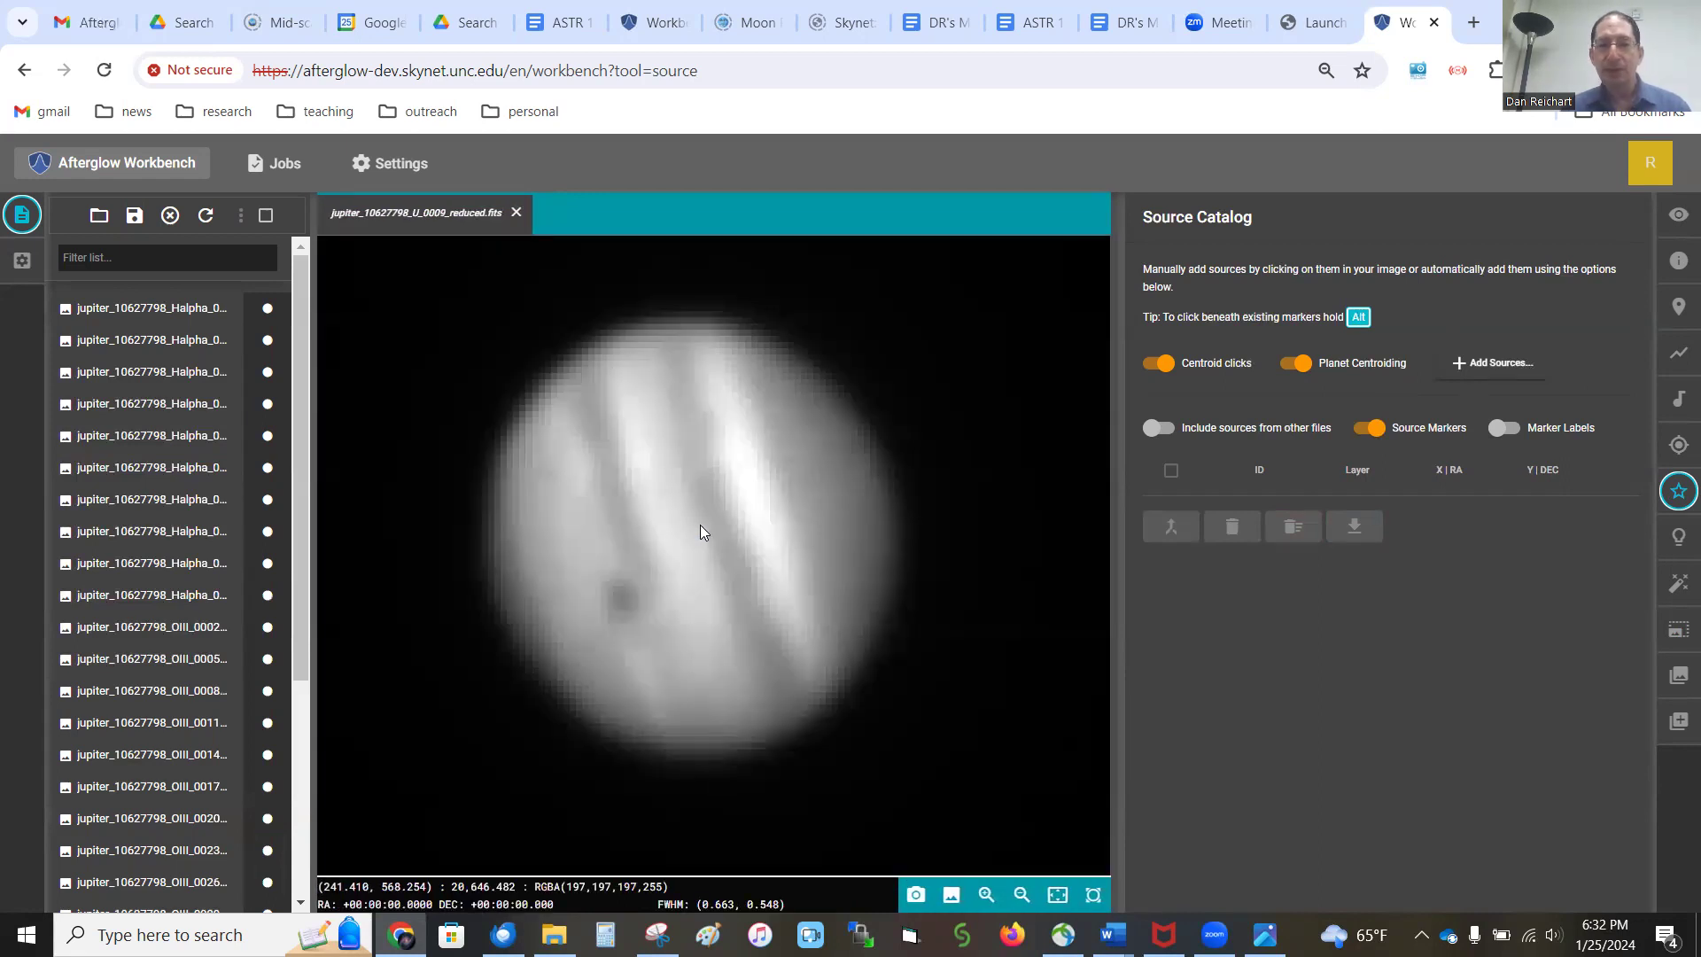
{"action": "left_click", "coordinate": [700, 526]}
Mark Jupiter's center as a source in each remaining U image, U_0012 through U_0027
{"action": "key", "text": "period"}
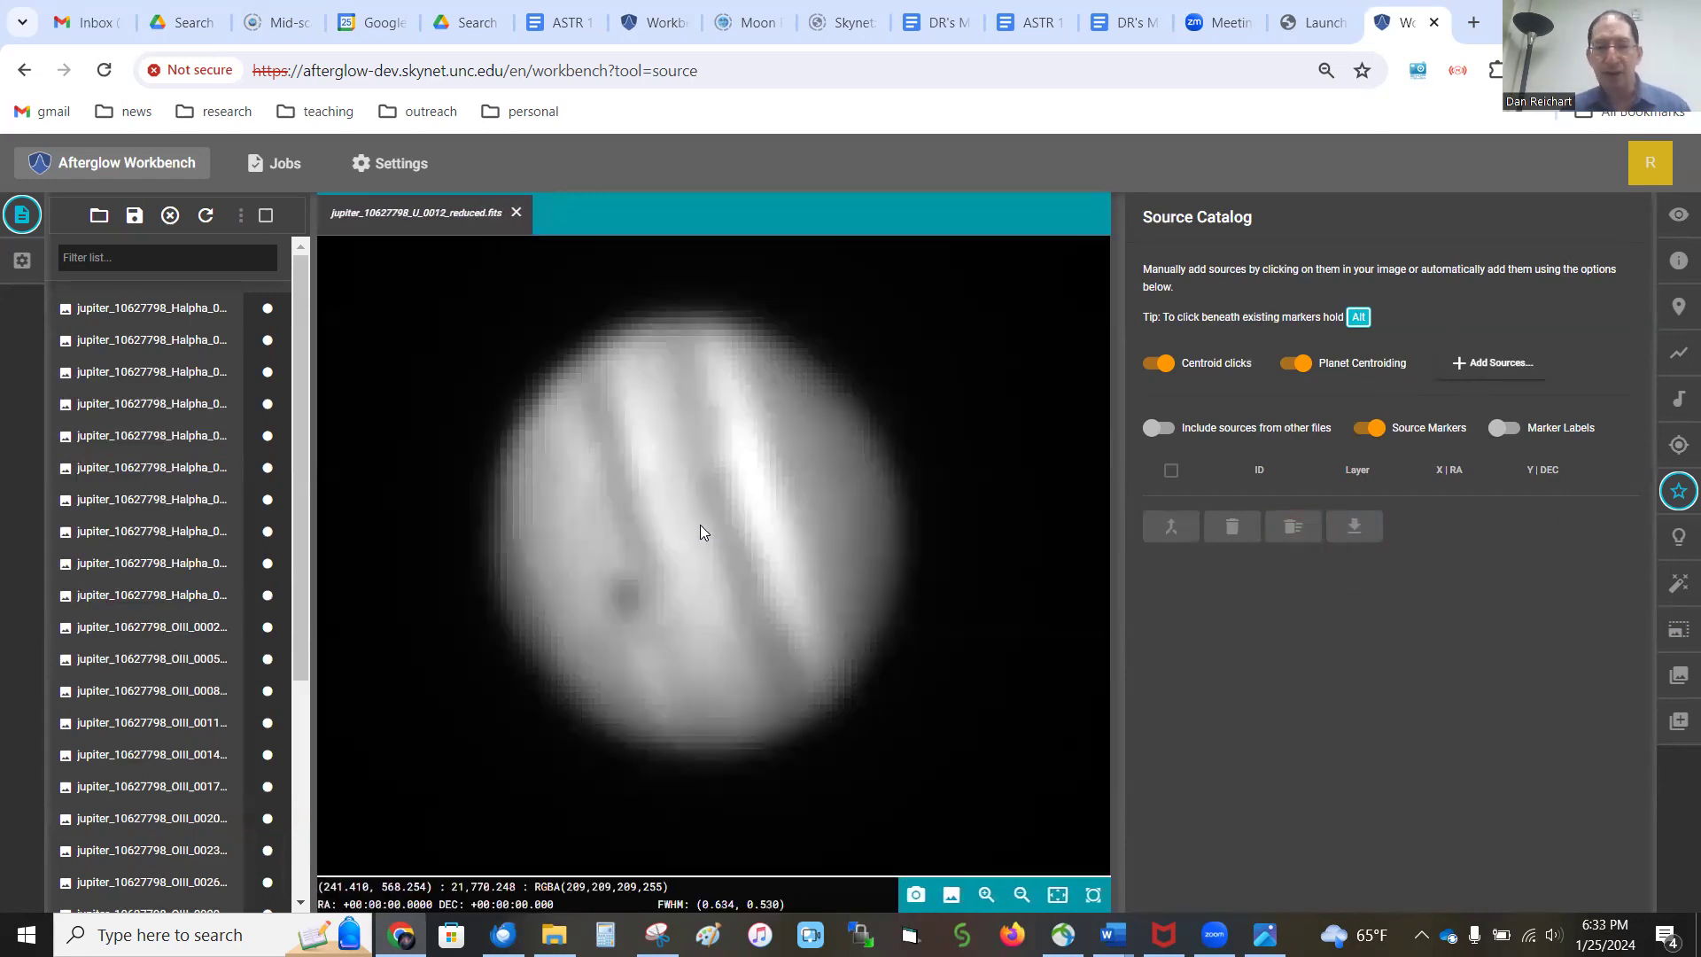
{"action": "left_click", "coordinate": [700, 526]}
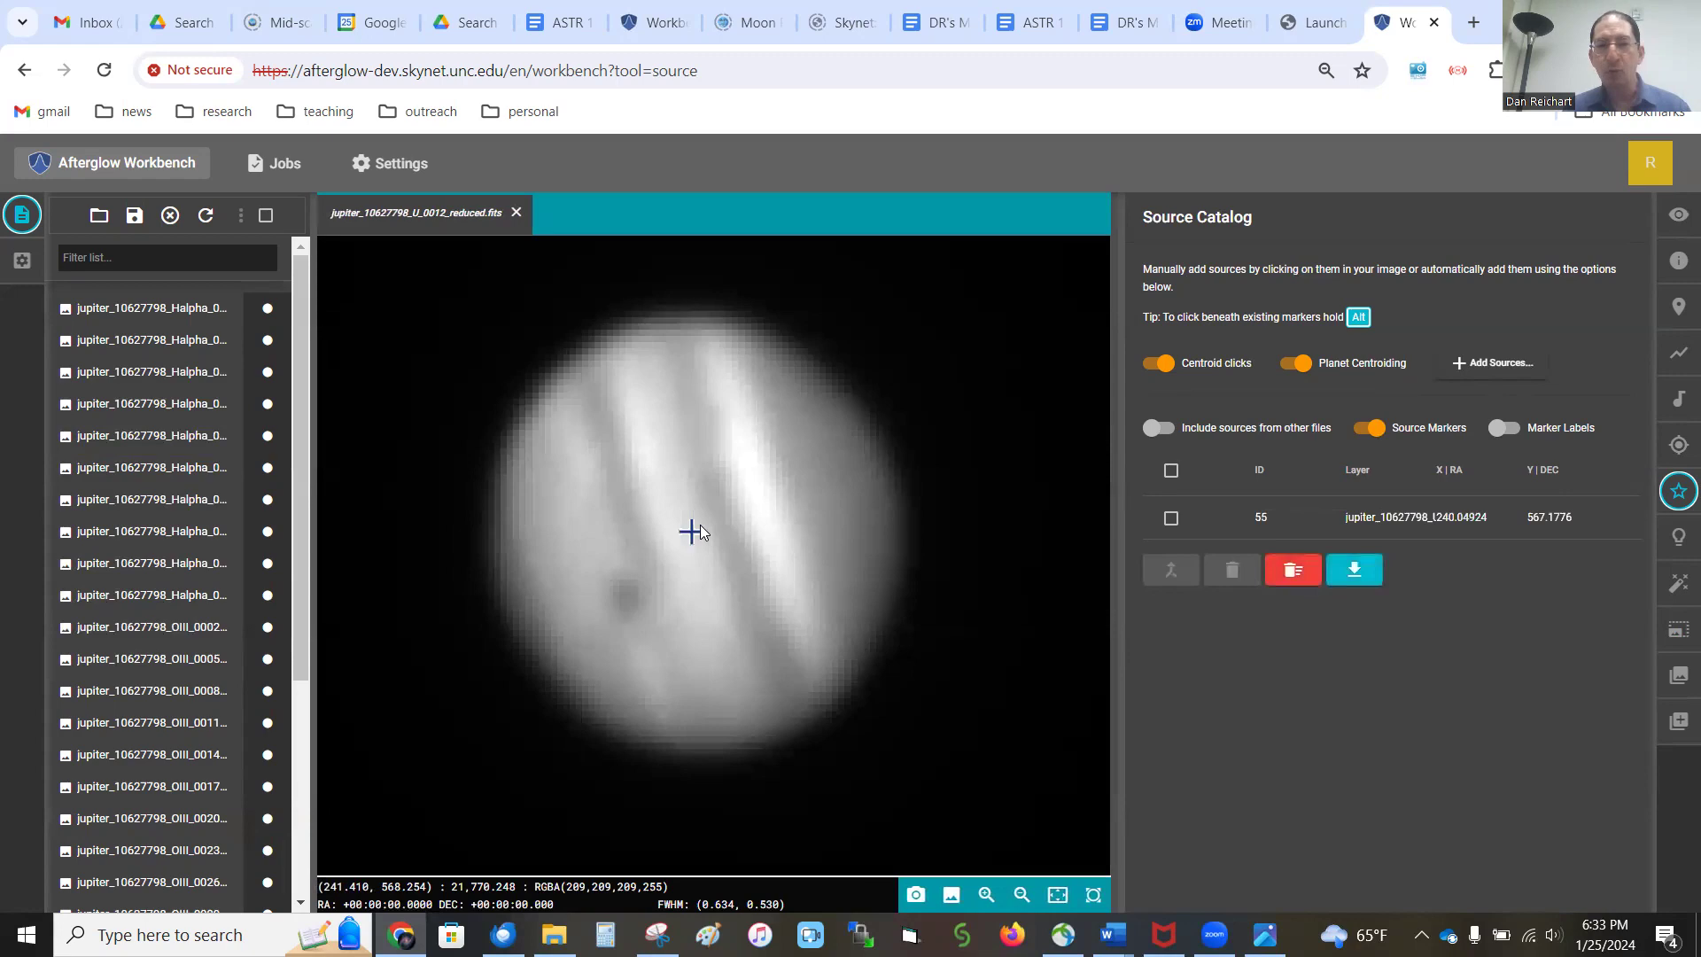
{"action": "key", "text": "period"}
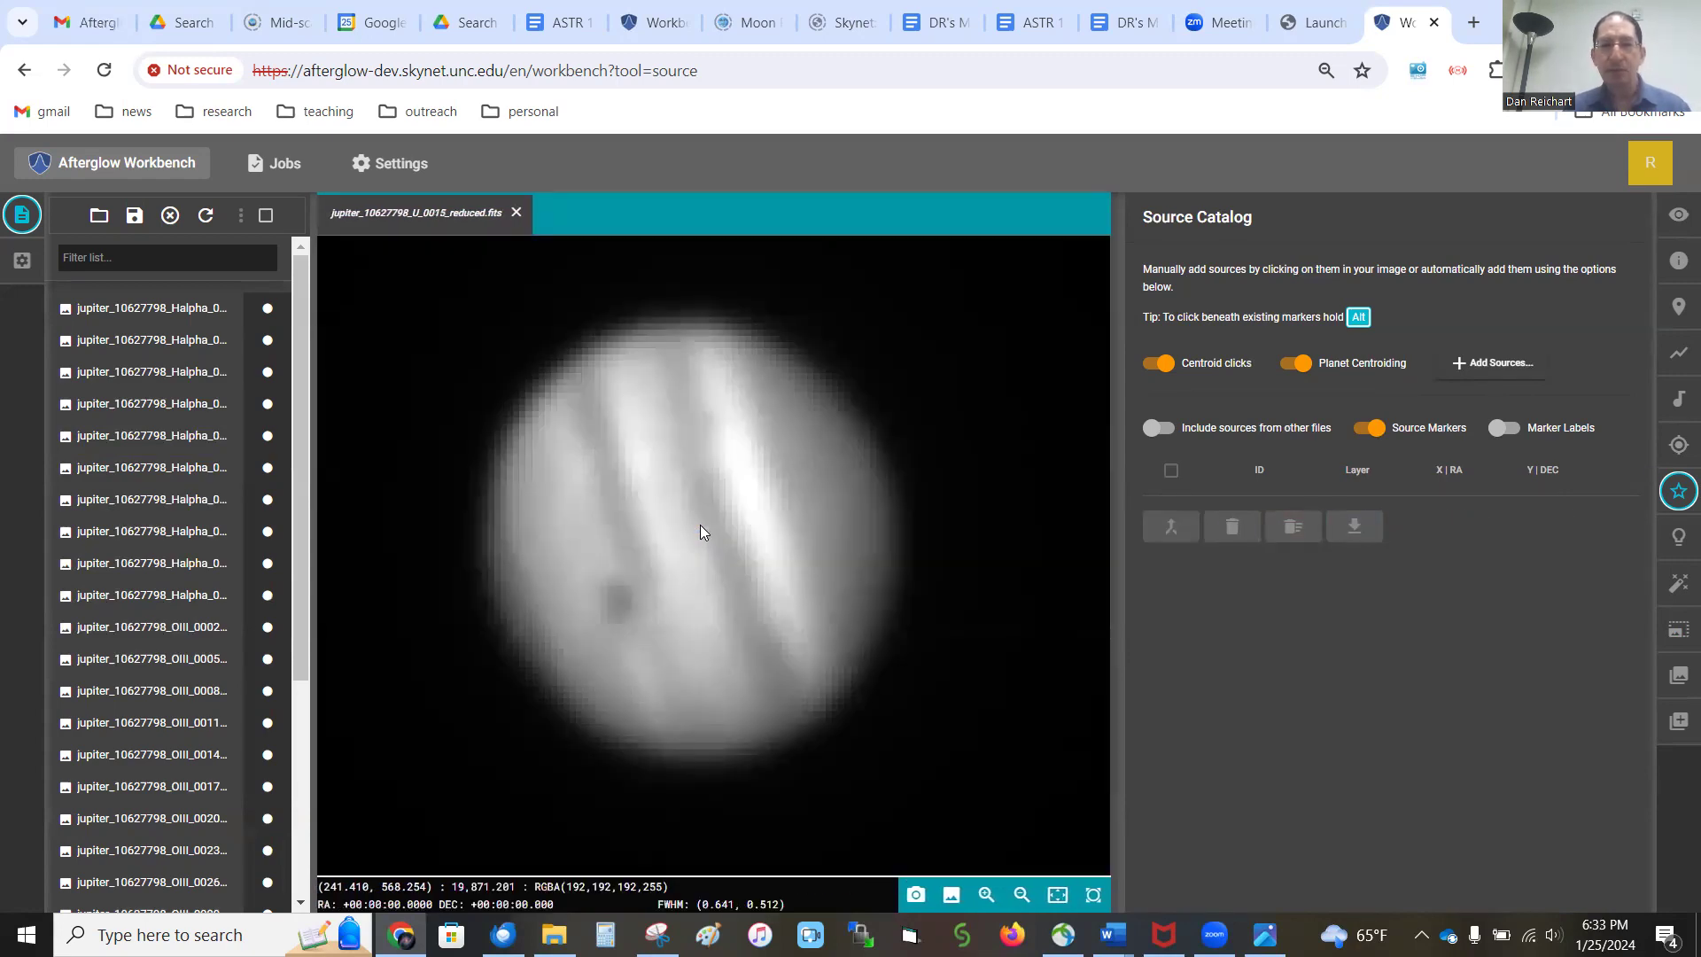
{"action": "left_click", "coordinate": [700, 530]}
{"action": "key", "text": "period"}
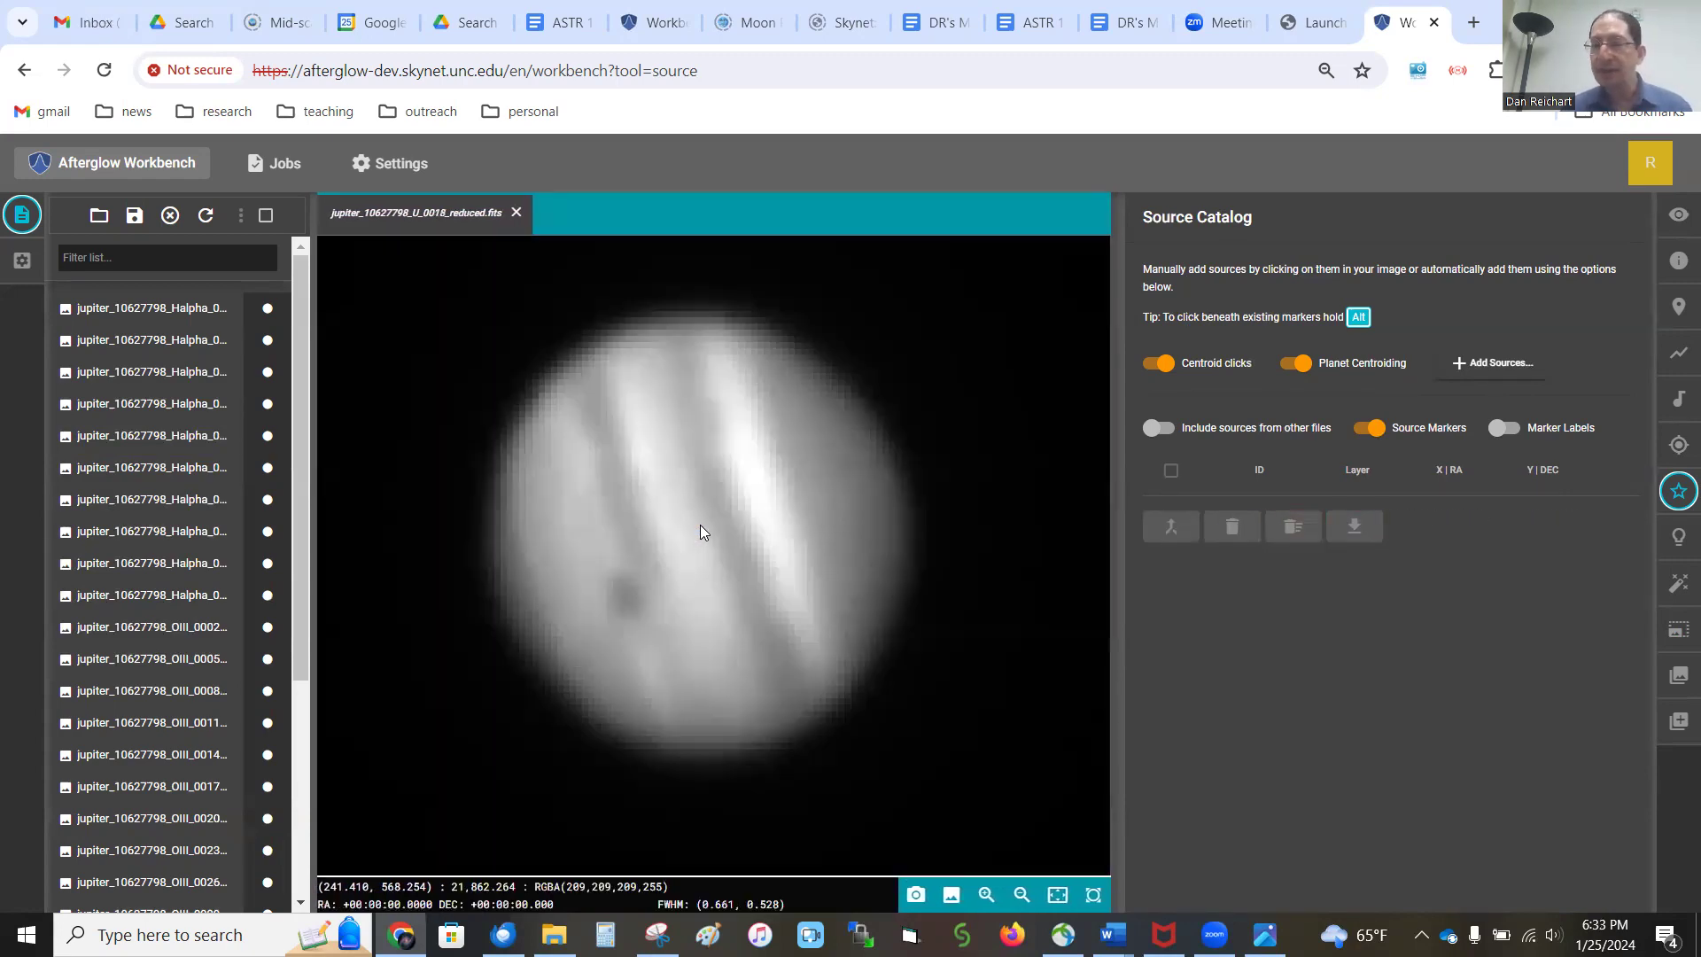
{"action": "left_click", "coordinate": [700, 527]}
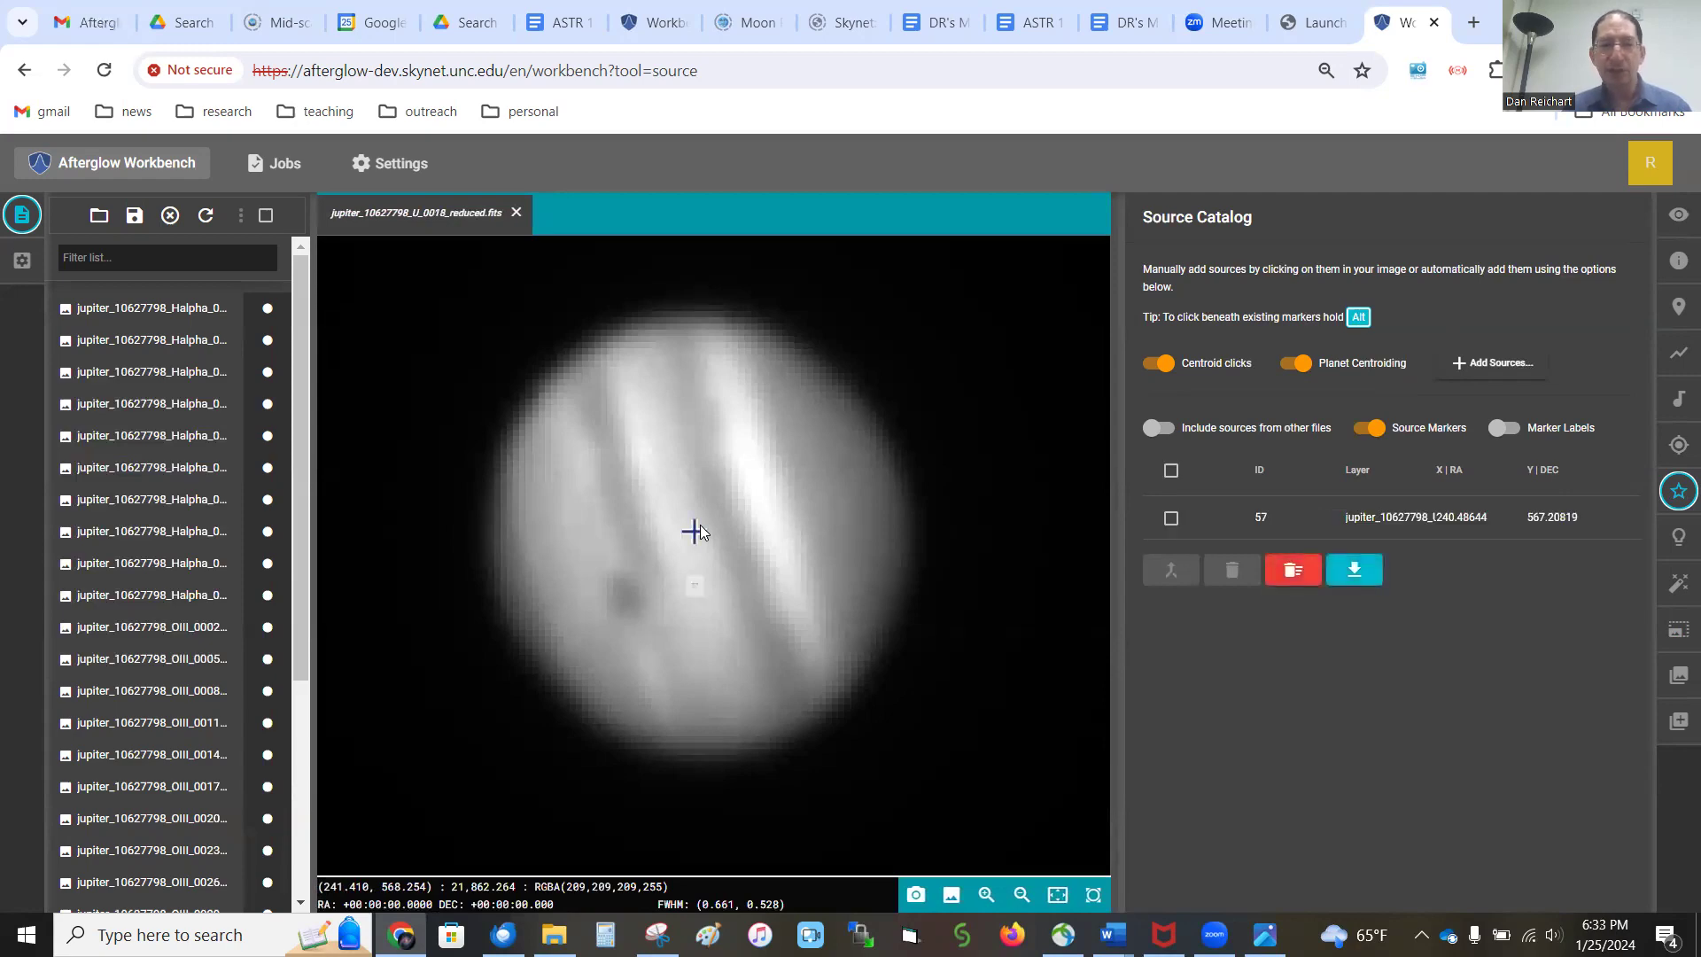
{"action": "key", "text": "period"}
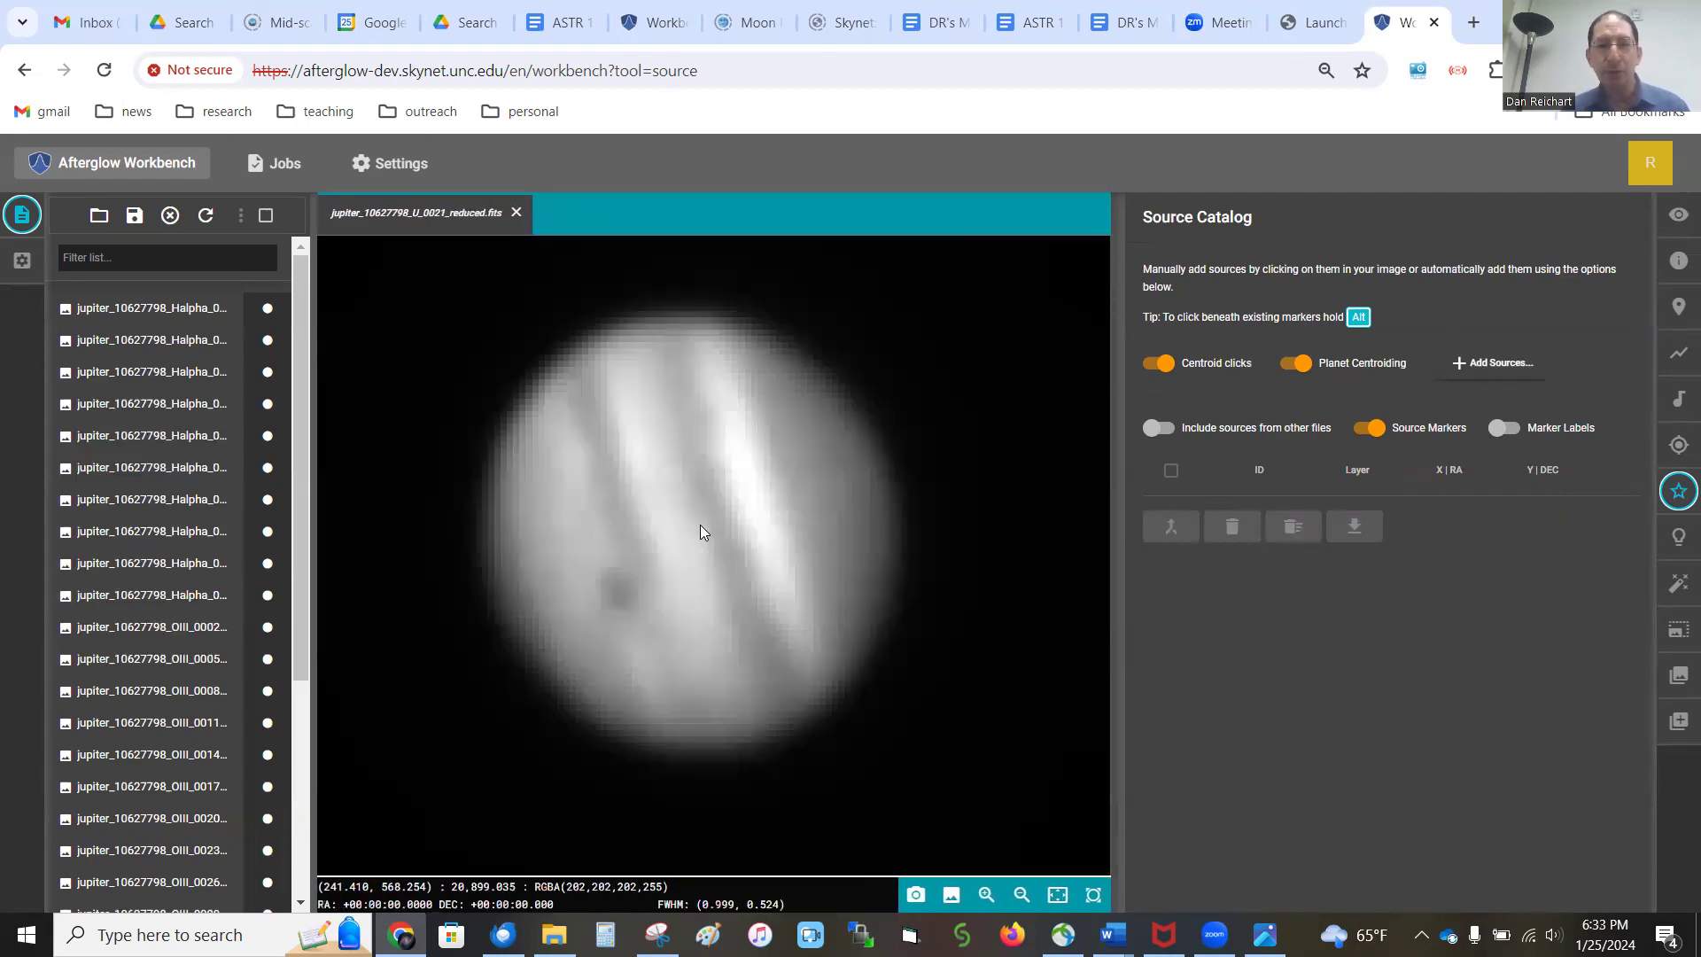
{"action": "left_click", "coordinate": [700, 526]}
{"action": "key", "text": "period"}
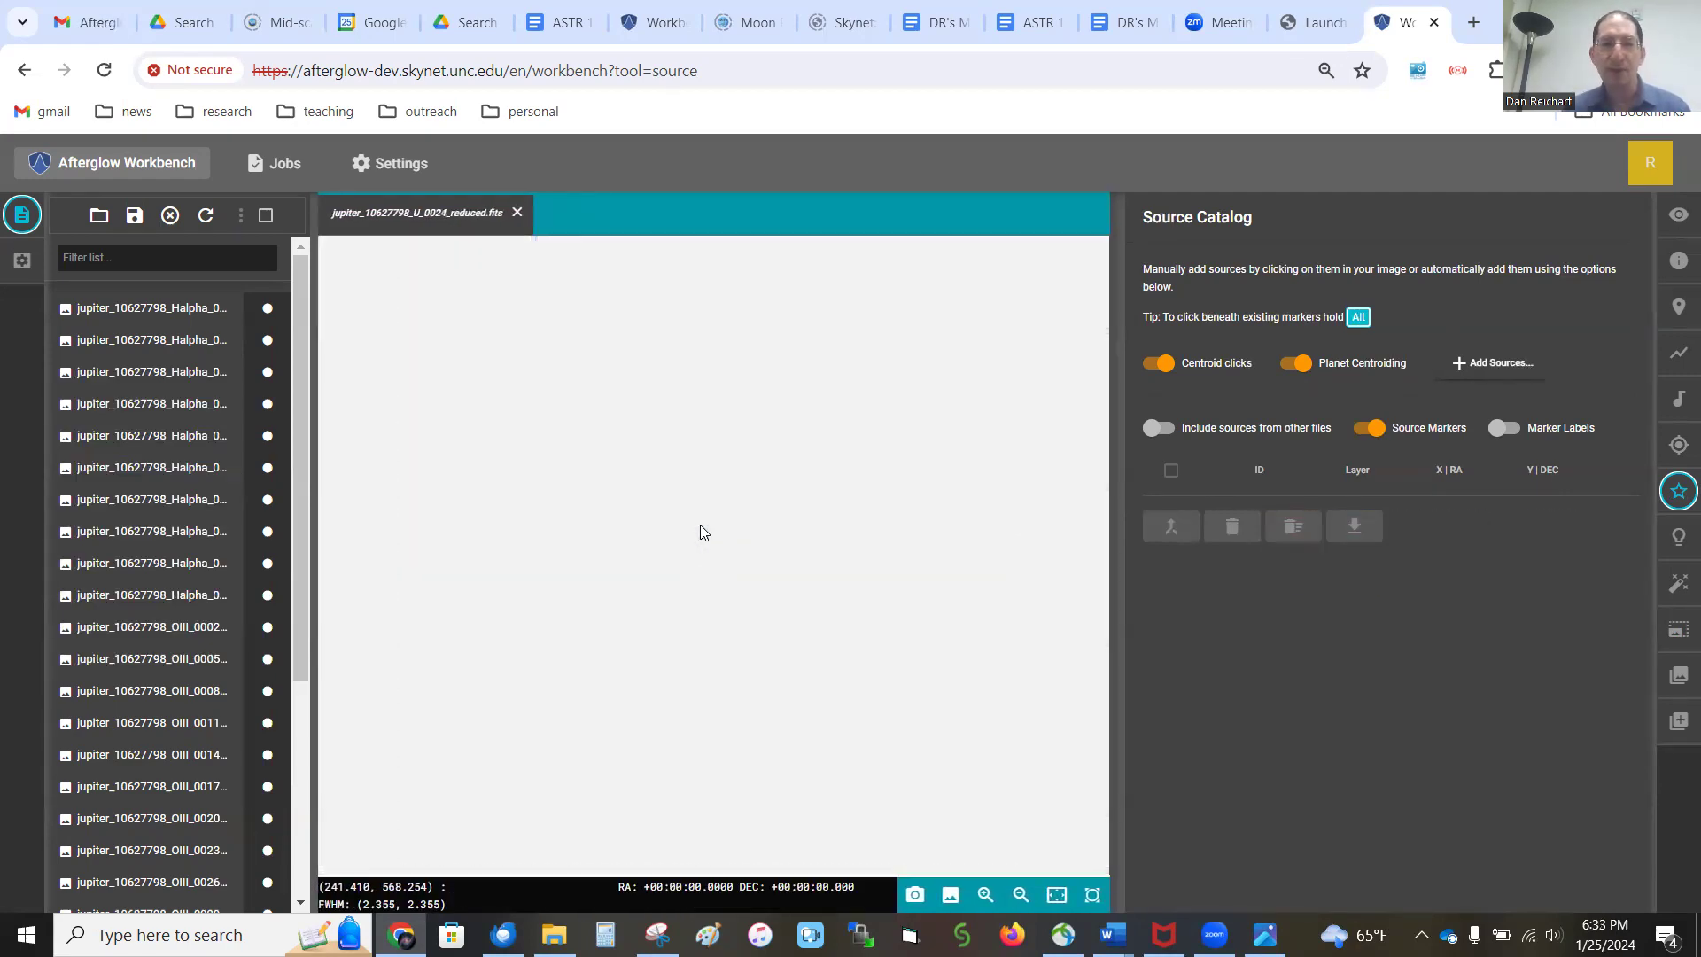
{"action": "key", "text": "period"}
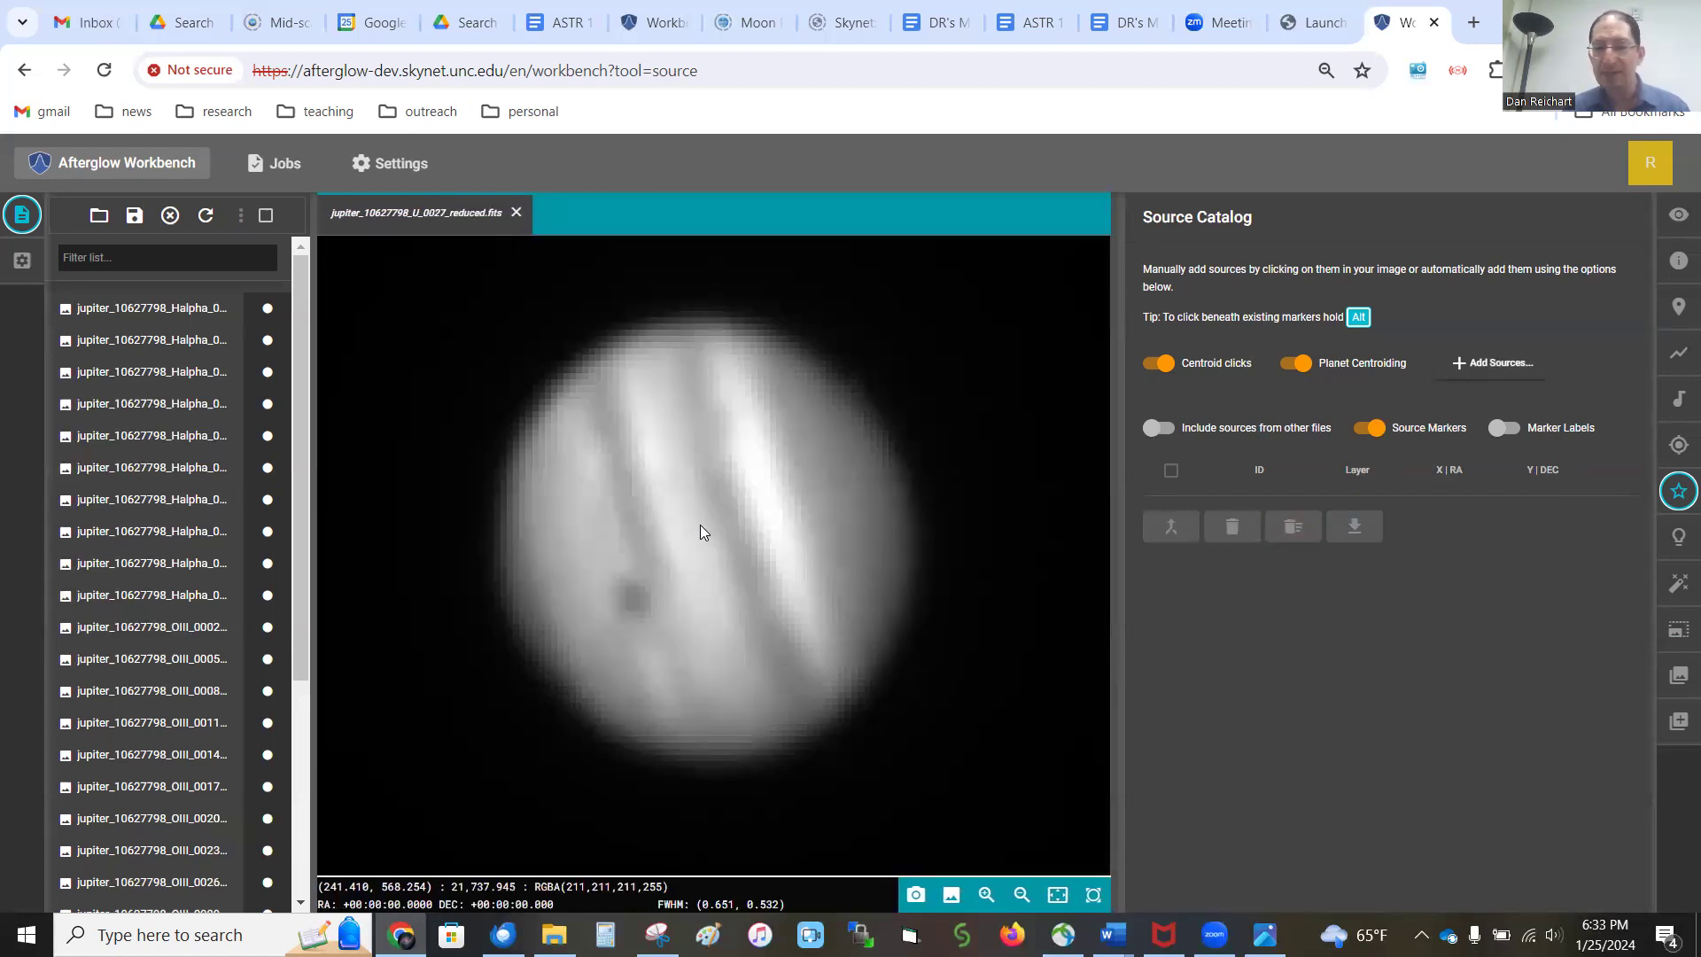
{"action": "left_click", "coordinate": [702, 531]}
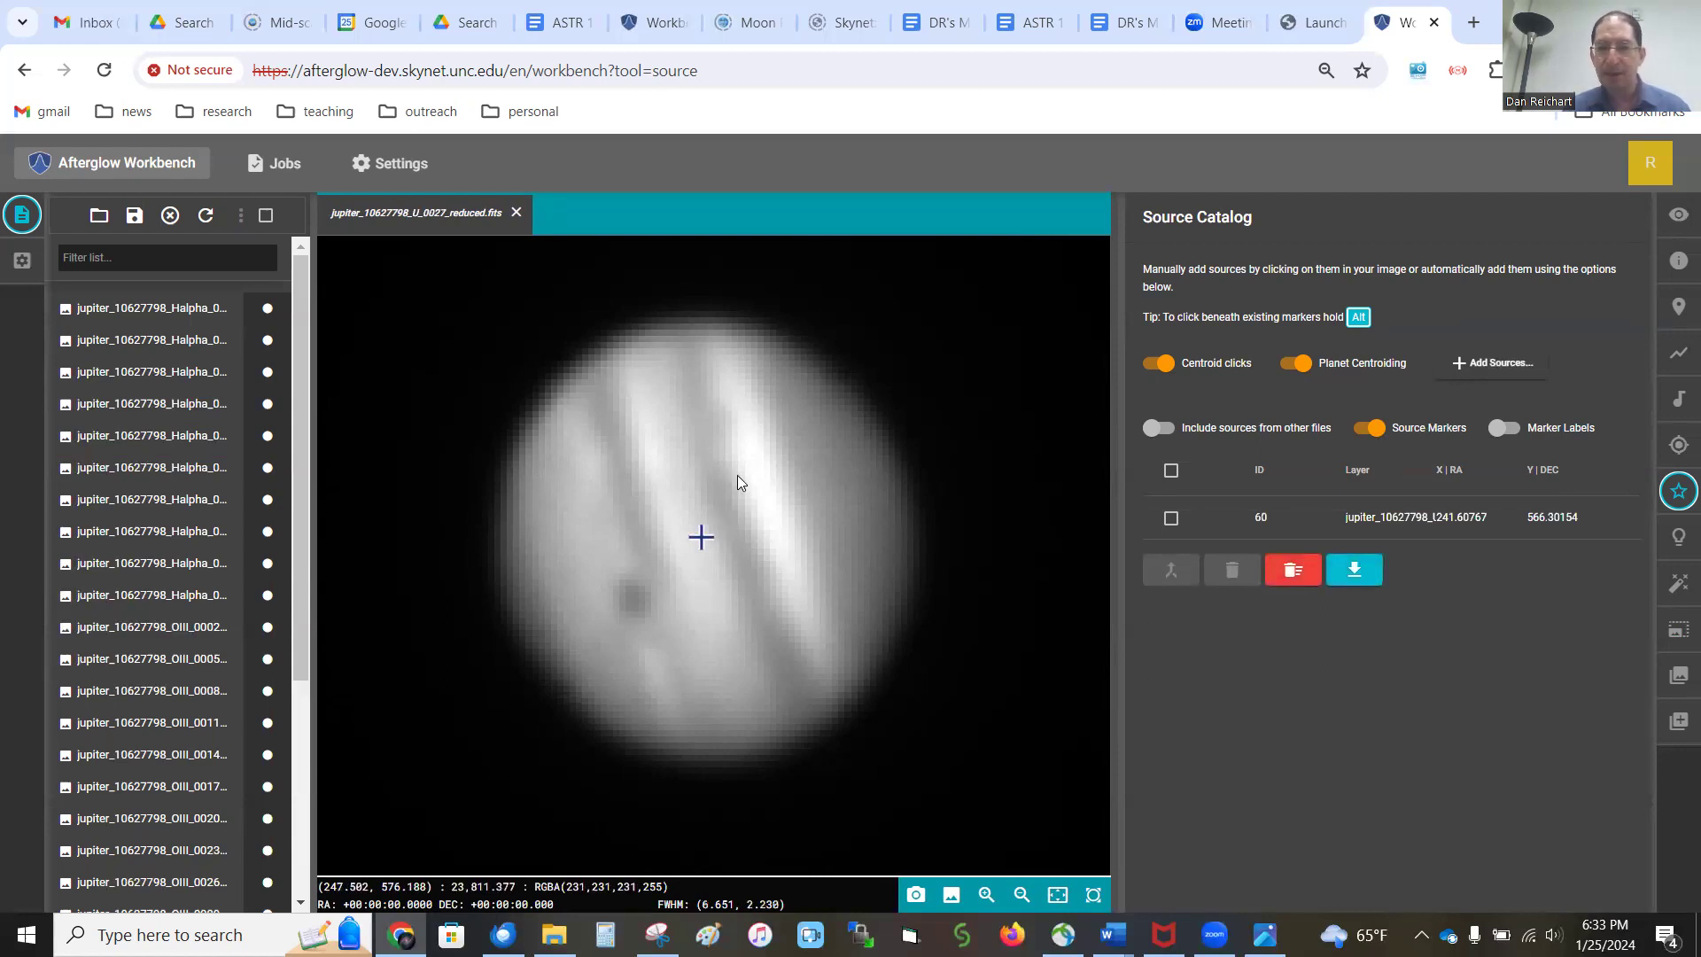
Flip back from U_0027 through the U, OIII and H-alpha images to check the source marker in each
{"action": "key", "text": "period"}
{"action": "key", "text": "period"}
{"action": "key", "text": "period"}
{"action": "key", "text": "period"}
{"action": "key", "text": "period"}
{"action": "key", "text": "period"}
{"action": "key", "text": "period"}
{"action": "key", "text": "period"}
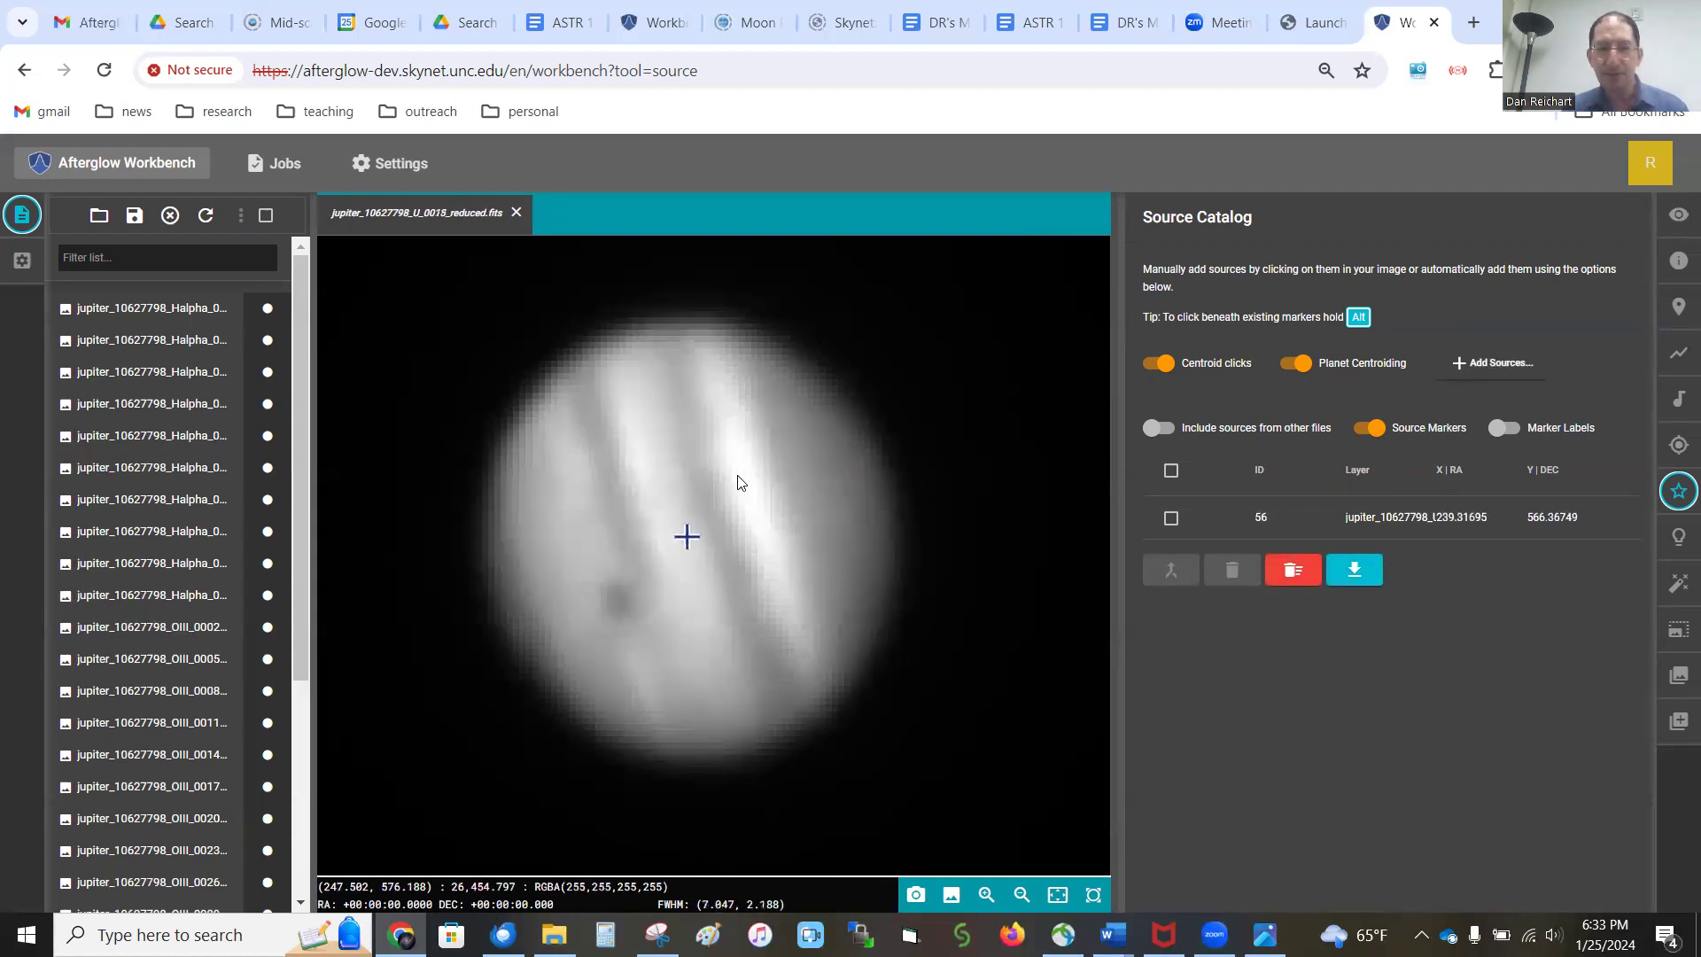
{"action": "key", "text": "period"}
{"action": "key", "text": "period"}
{"action": "key", "text": "period"}
{"action": "key", "text": "period"}
{"action": "key", "text": "period"}
{"action": "key", "text": "period"}
{"action": "key", "text": "period"}
{"action": "key", "text": "period"}
{"action": "key", "text": "period"}
{"action": "key", "text": "period"}
{"action": "key", "text": "period"}
{"action": "key", "text": "period"}
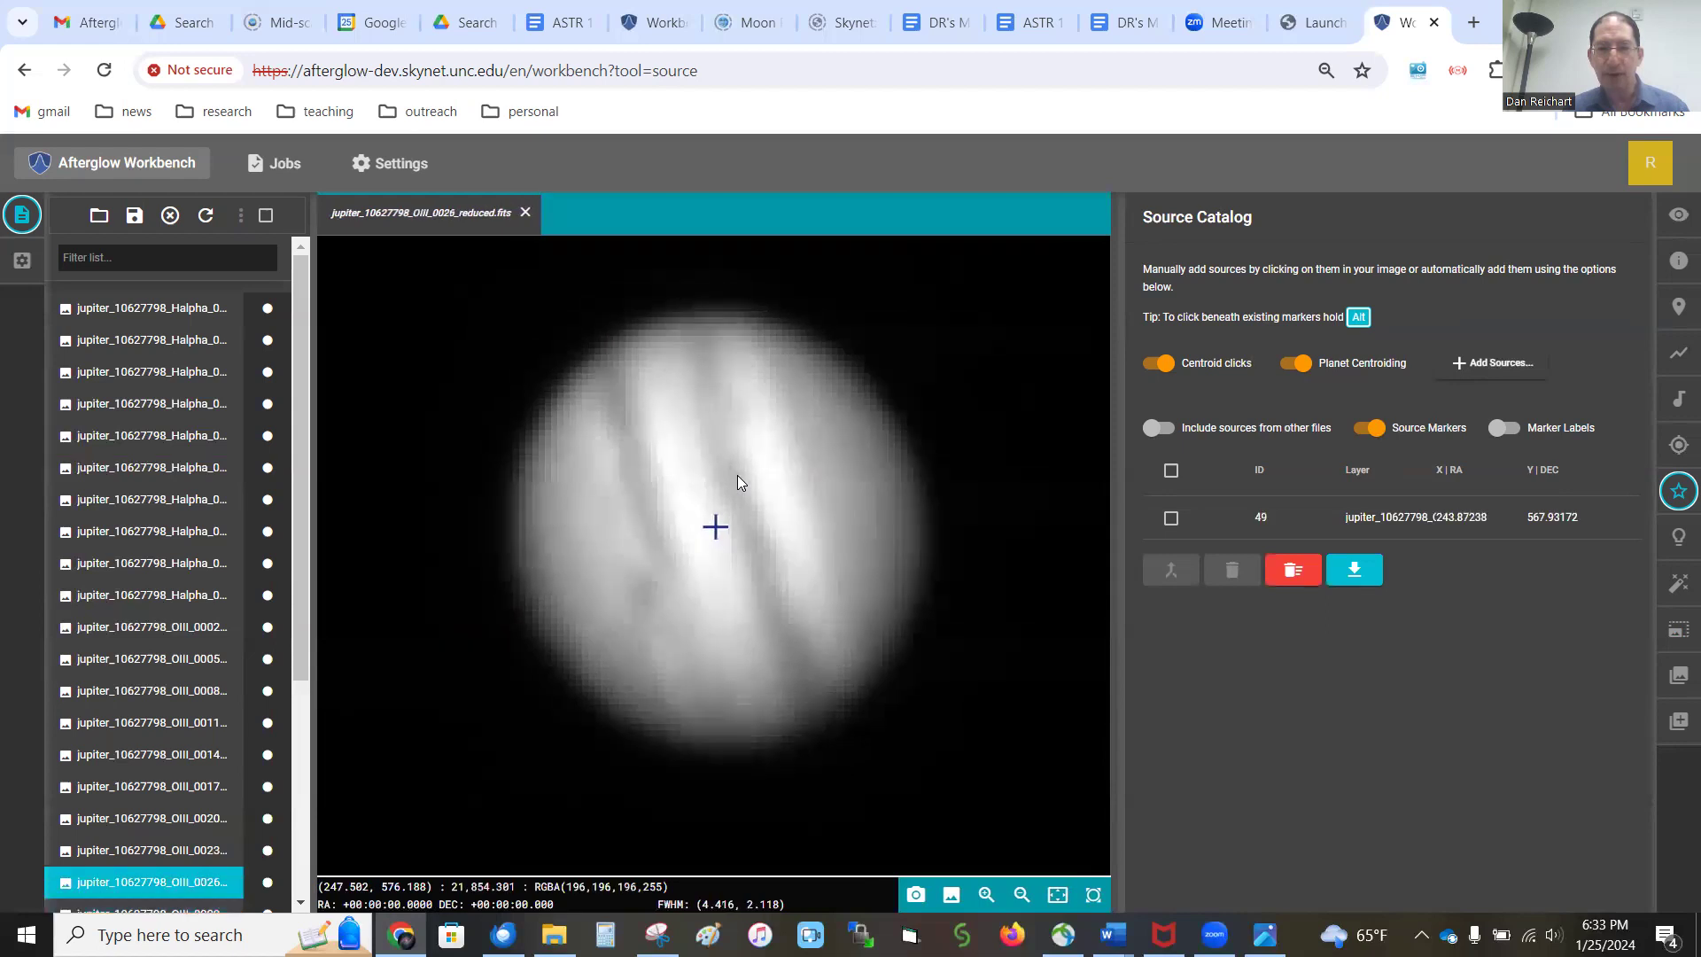
{"action": "key", "text": "period"}
{"action": "key", "text": "period"}
{"action": "key", "text": "period"}
{"action": "key", "text": "period"}
{"action": "key", "text": "period"}
{"action": "key", "text": "period"}
{"action": "key", "text": "period"}
{"action": "key", "text": "period"}
{"action": "key", "text": "period"}
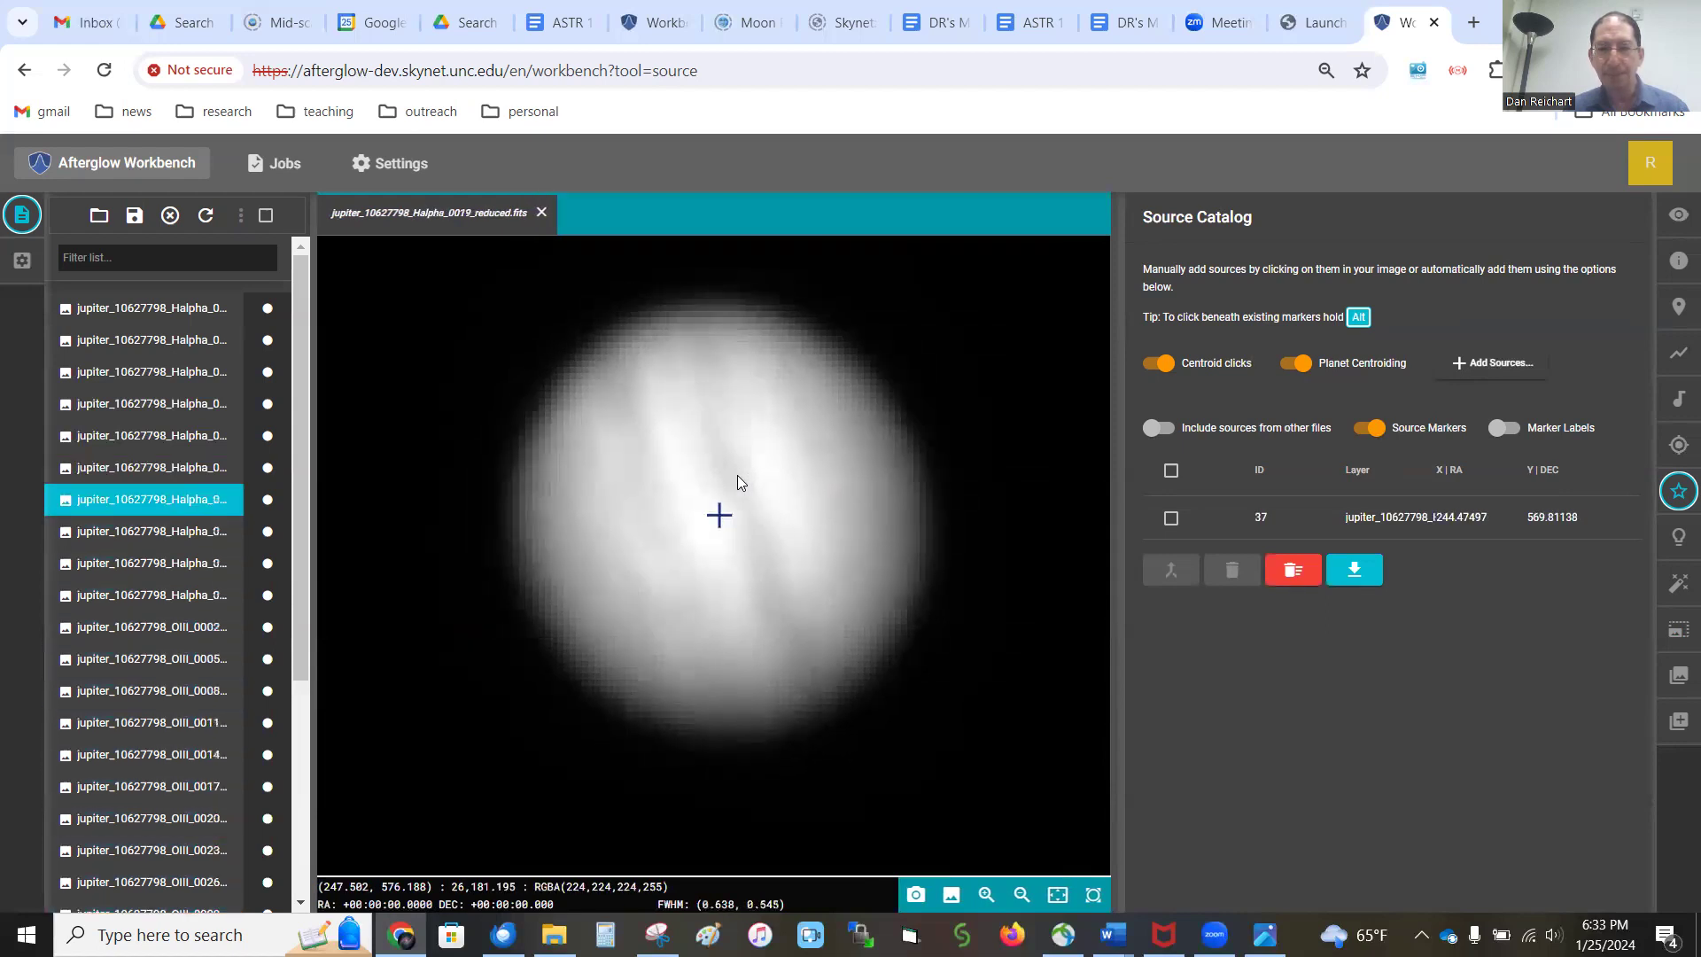
{"action": "key", "text": "comma"}
{"action": "key", "text": "comma"}
{"action": "key", "text": "comma"}
{"action": "key", "text": "comma"}
{"action": "key", "text": "comma"}
{"action": "key", "text": "comma"}
{"action": "key", "text": "comma"}
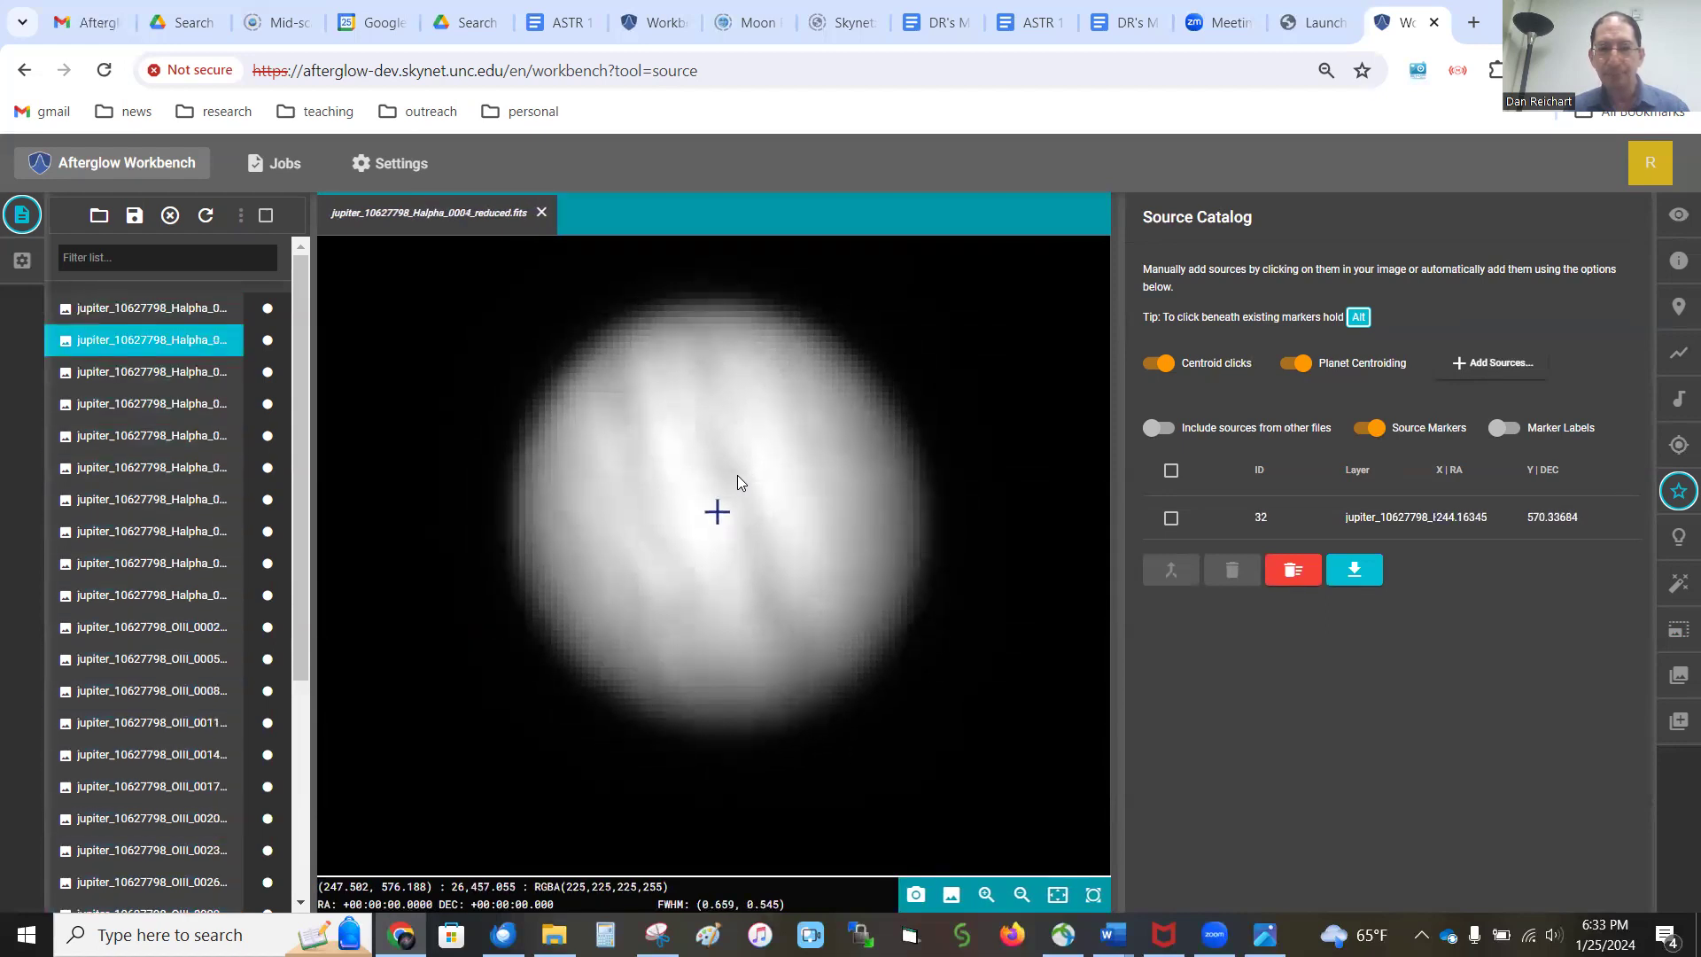
Flip forward through the H-alpha, OIII and U images to U_0027, comparing how the marker position shifts
{"action": "key", "text": "comma"}
{"action": "key", "text": "comma"}
{"action": "key", "text": "comma"}
{"action": "key", "text": "comma"}
{"action": "key", "text": "comma"}
{"action": "key", "text": "comma"}
{"action": "key", "text": "comma"}
{"action": "key", "text": "comma"}
{"action": "key", "text": "comma"}
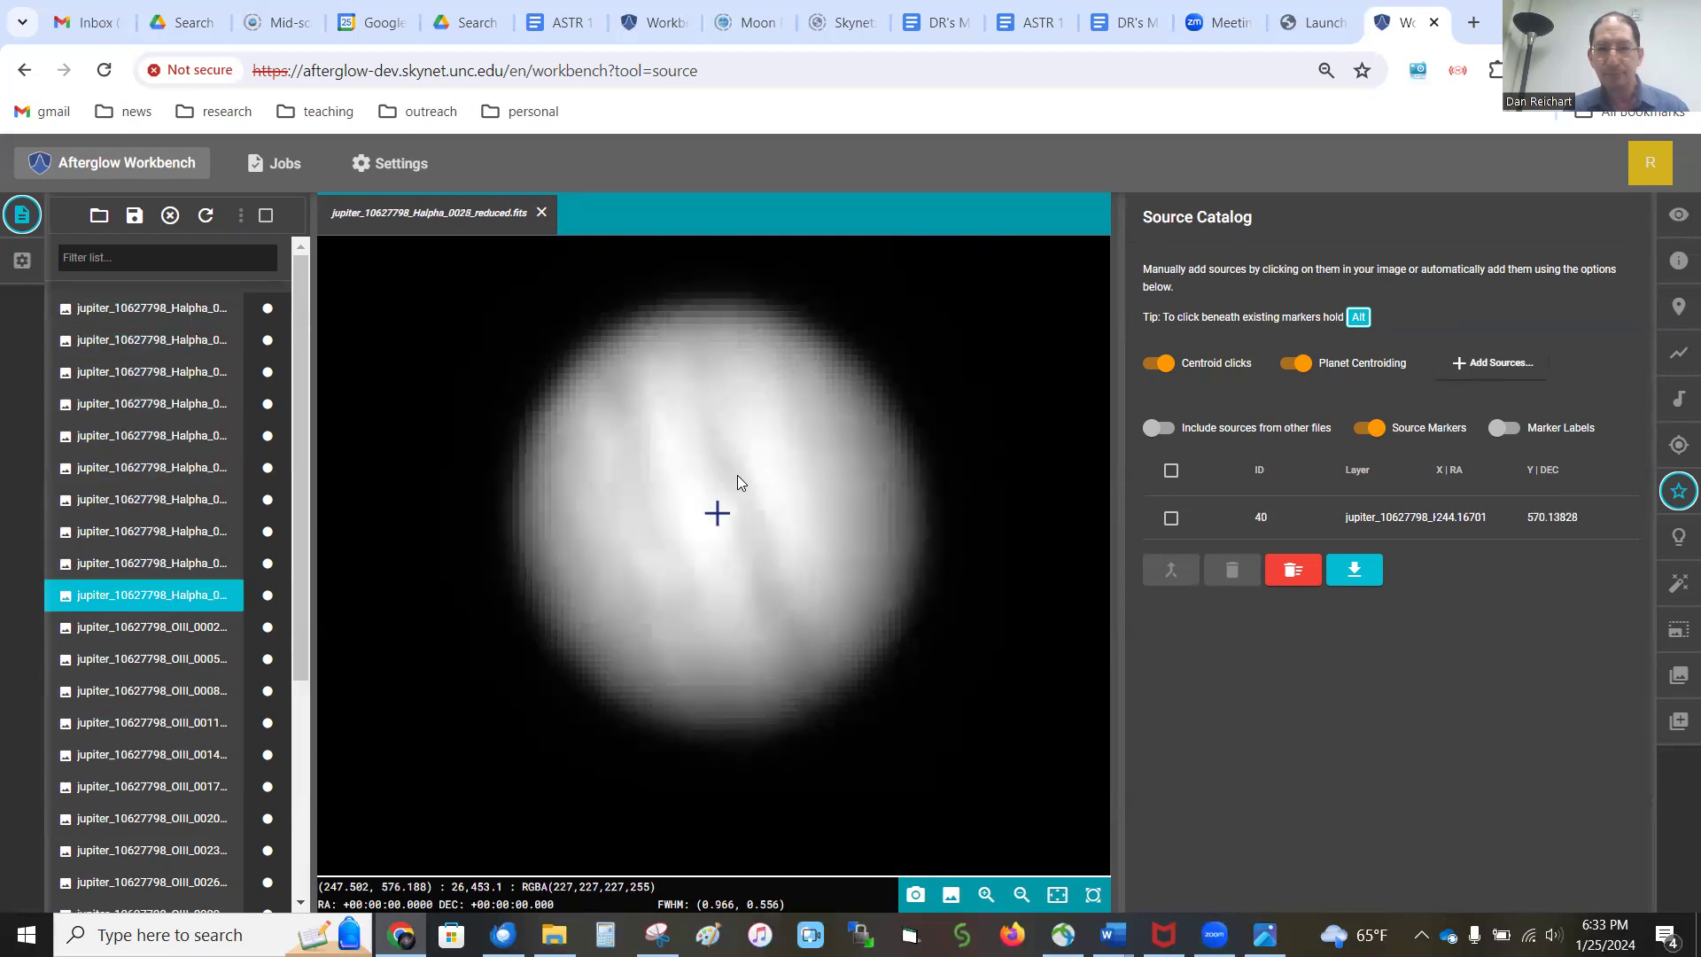
{"action": "key", "text": "comma"}
{"action": "key", "text": "comma"}
{"action": "key", "text": "comma"}
{"action": "key", "text": "comma"}
{"action": "key", "text": "comma"}
{"action": "key", "text": "comma"}
{"action": "key", "text": "comma"}
{"action": "key", "text": "comma"}
{"action": "key", "text": "comma"}
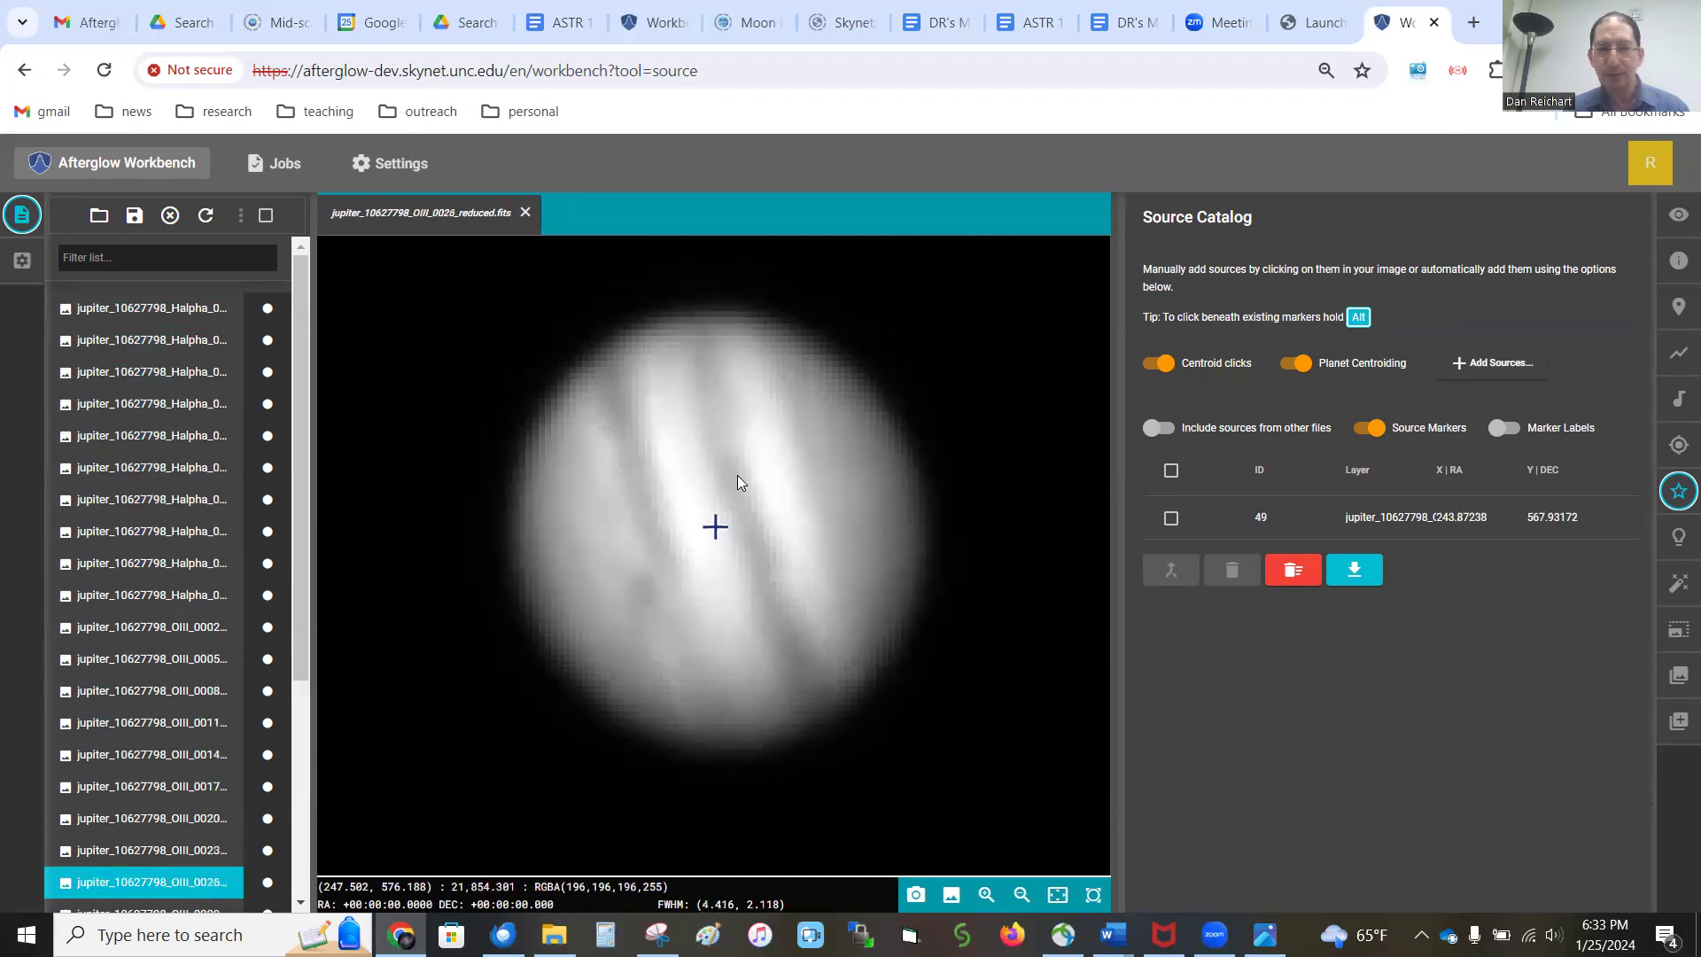
{"action": "key", "text": "comma"}
{"action": "key", "text": "comma"}
{"action": "key", "text": "comma"}
{"action": "key", "text": "comma"}
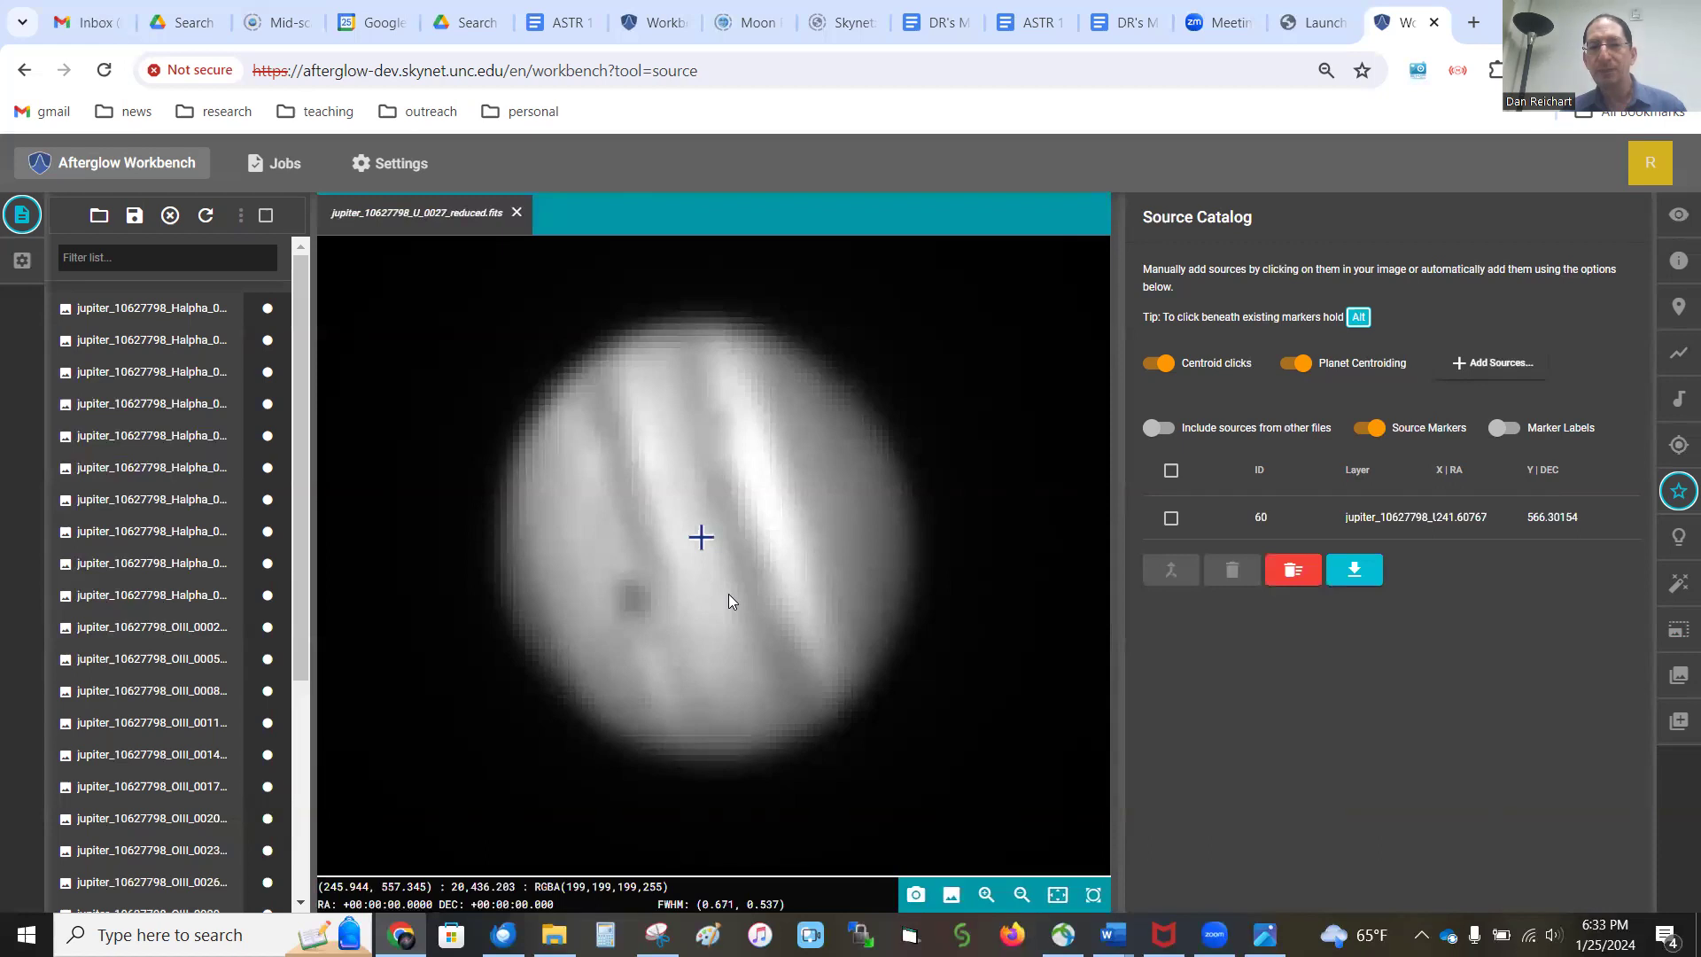
Add a second source on Jupiter in U_0027, and select and review the catalog sources from all files
{"action": "left_click", "coordinate": [772, 609]}
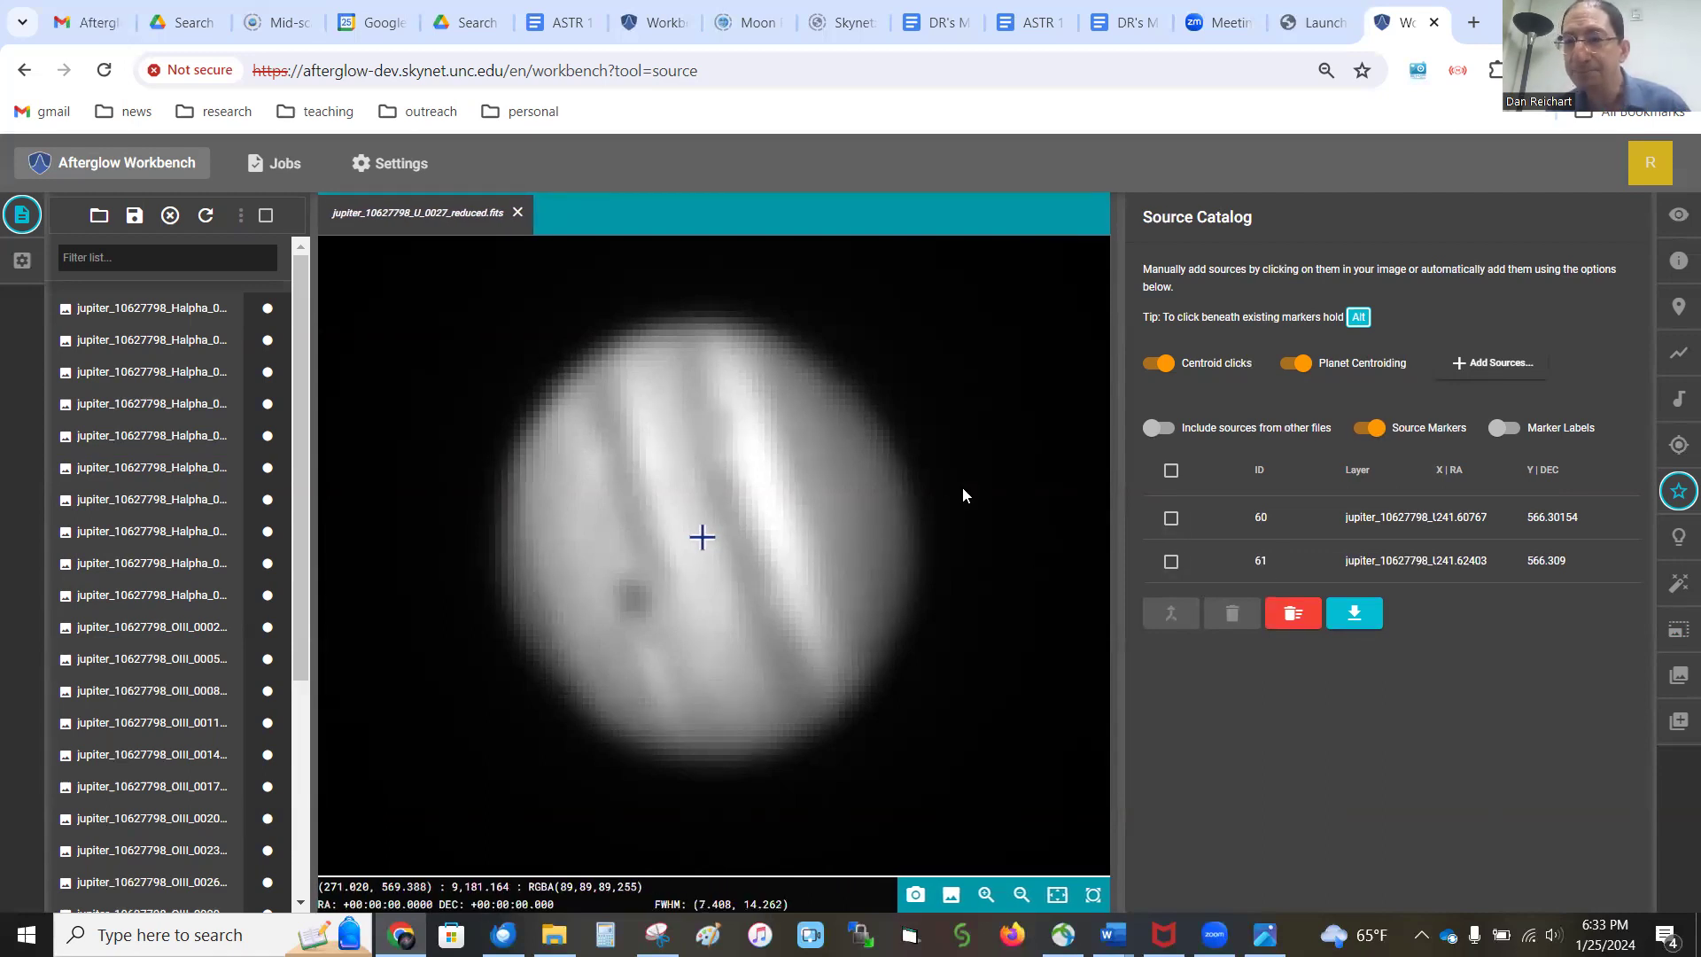
{"action": "left_click", "coordinate": [1170, 428]}
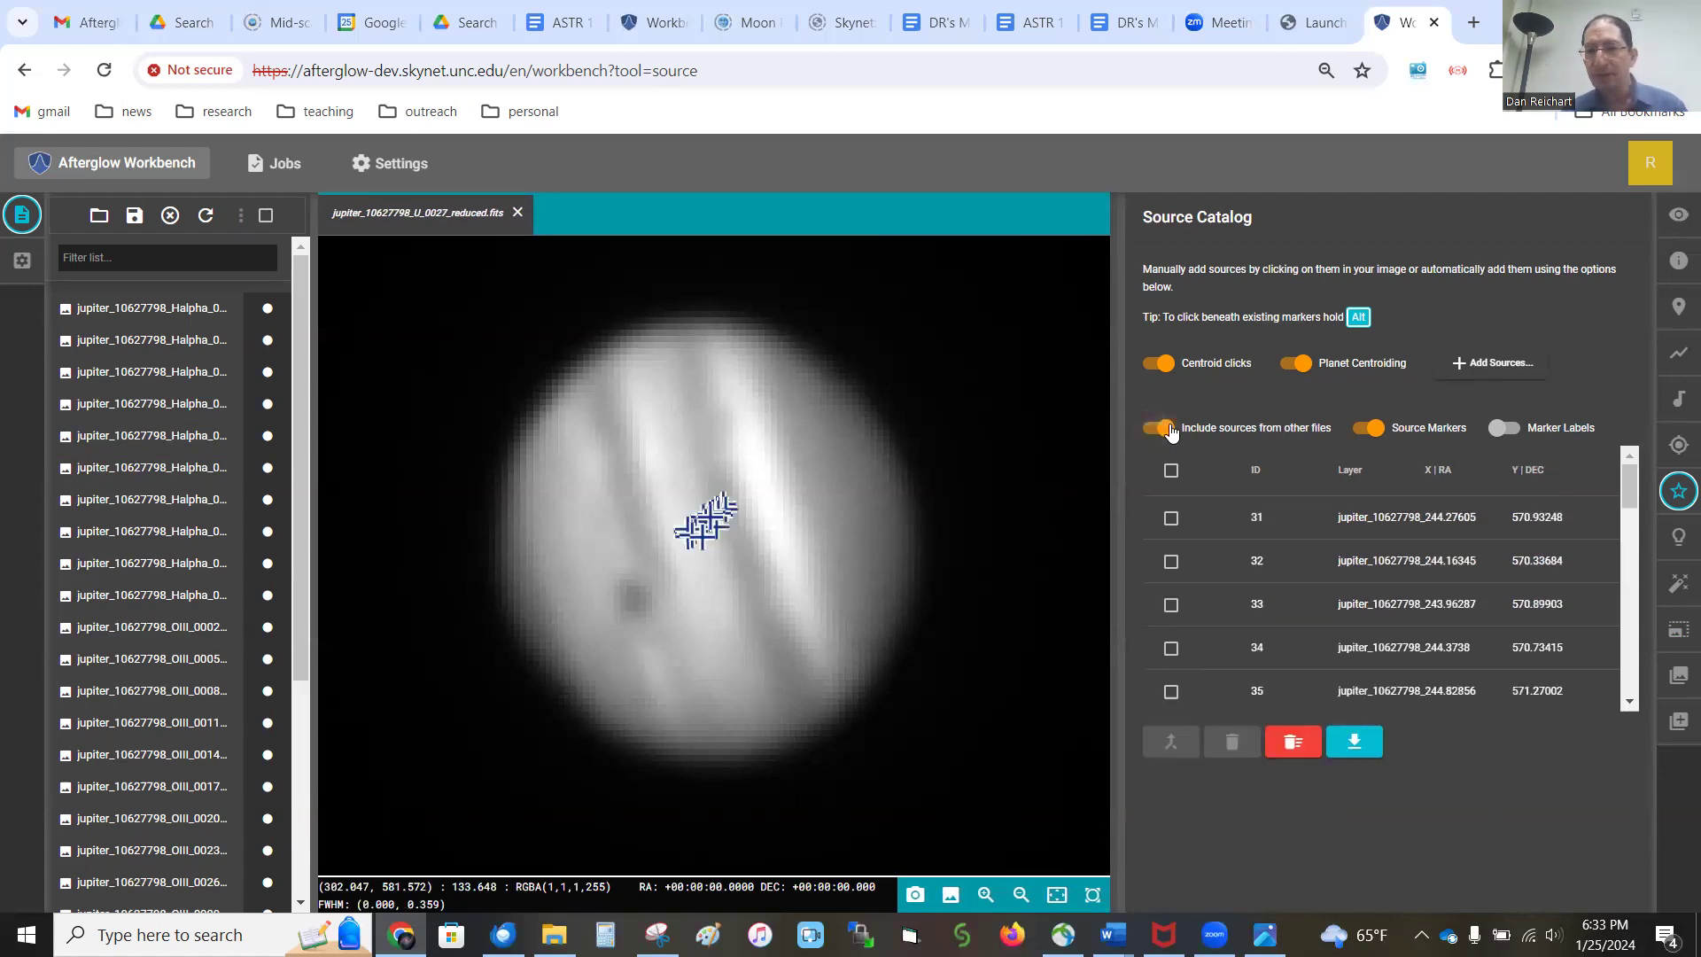
{"action": "left_click", "coordinate": [1171, 472]}
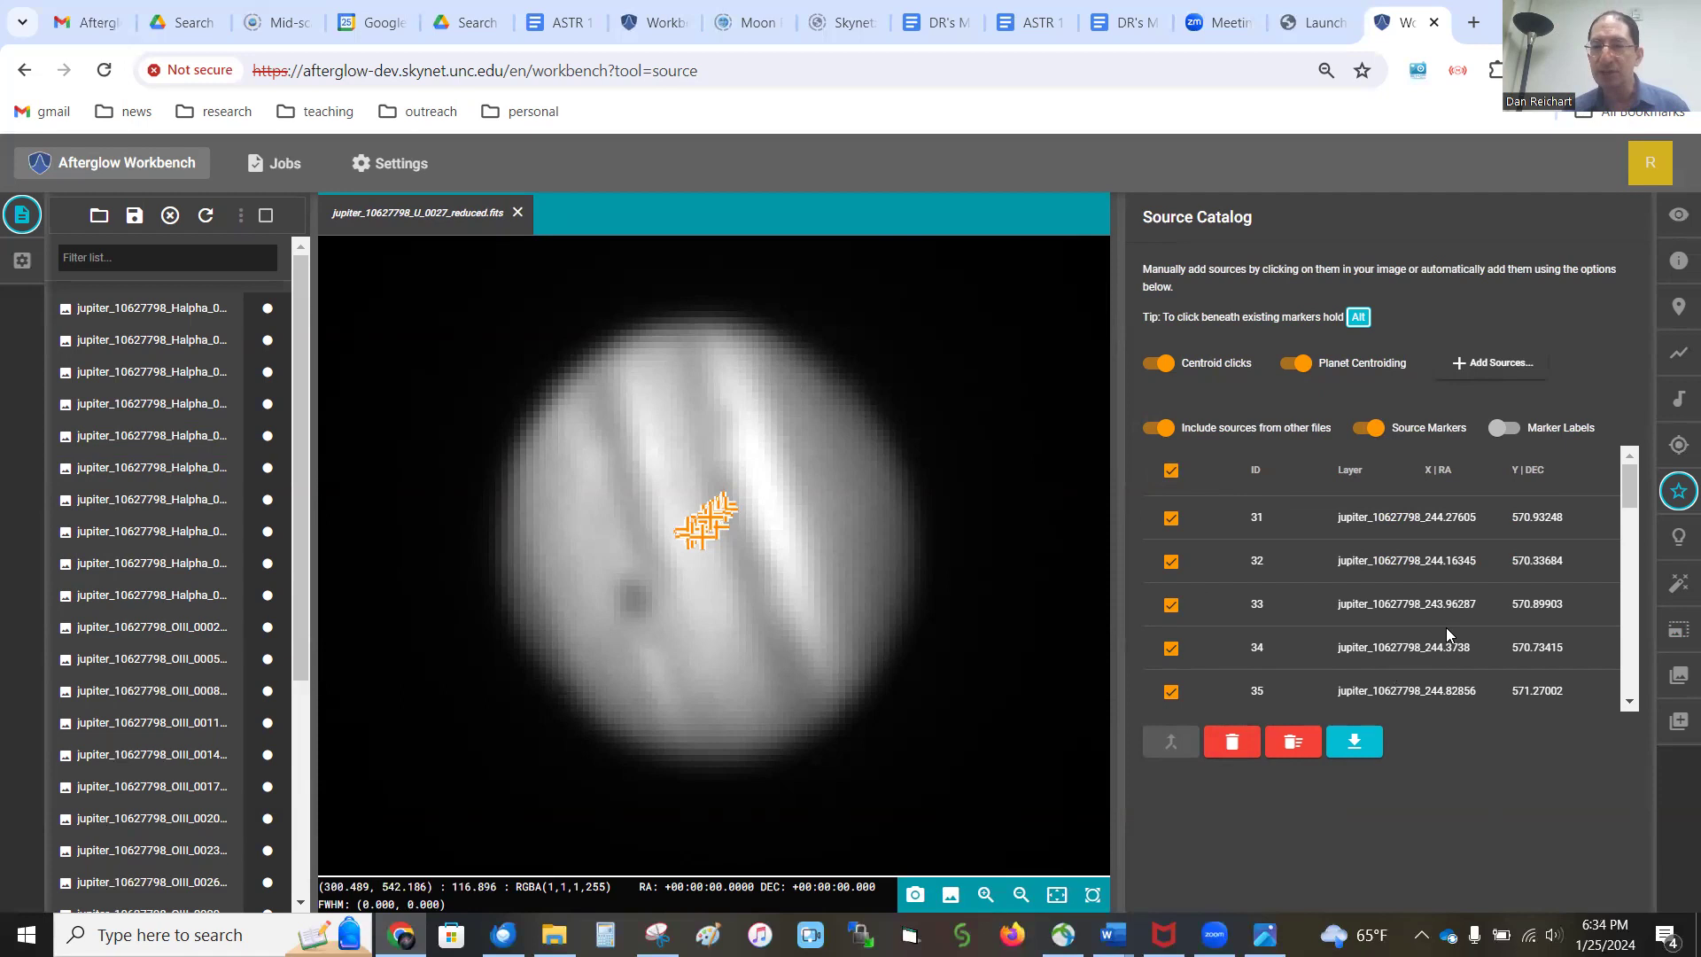
{"action": "scroll", "coordinate": [1448, 623], "scroll_direction": "down", "scroll_amount": 7}
{"action": "scroll", "coordinate": [1447, 624], "scroll_direction": "down", "scroll_amount": 5}
{"action": "scroll", "coordinate": [204, 571], "scroll_direction": "down", "scroll_amount": 4}
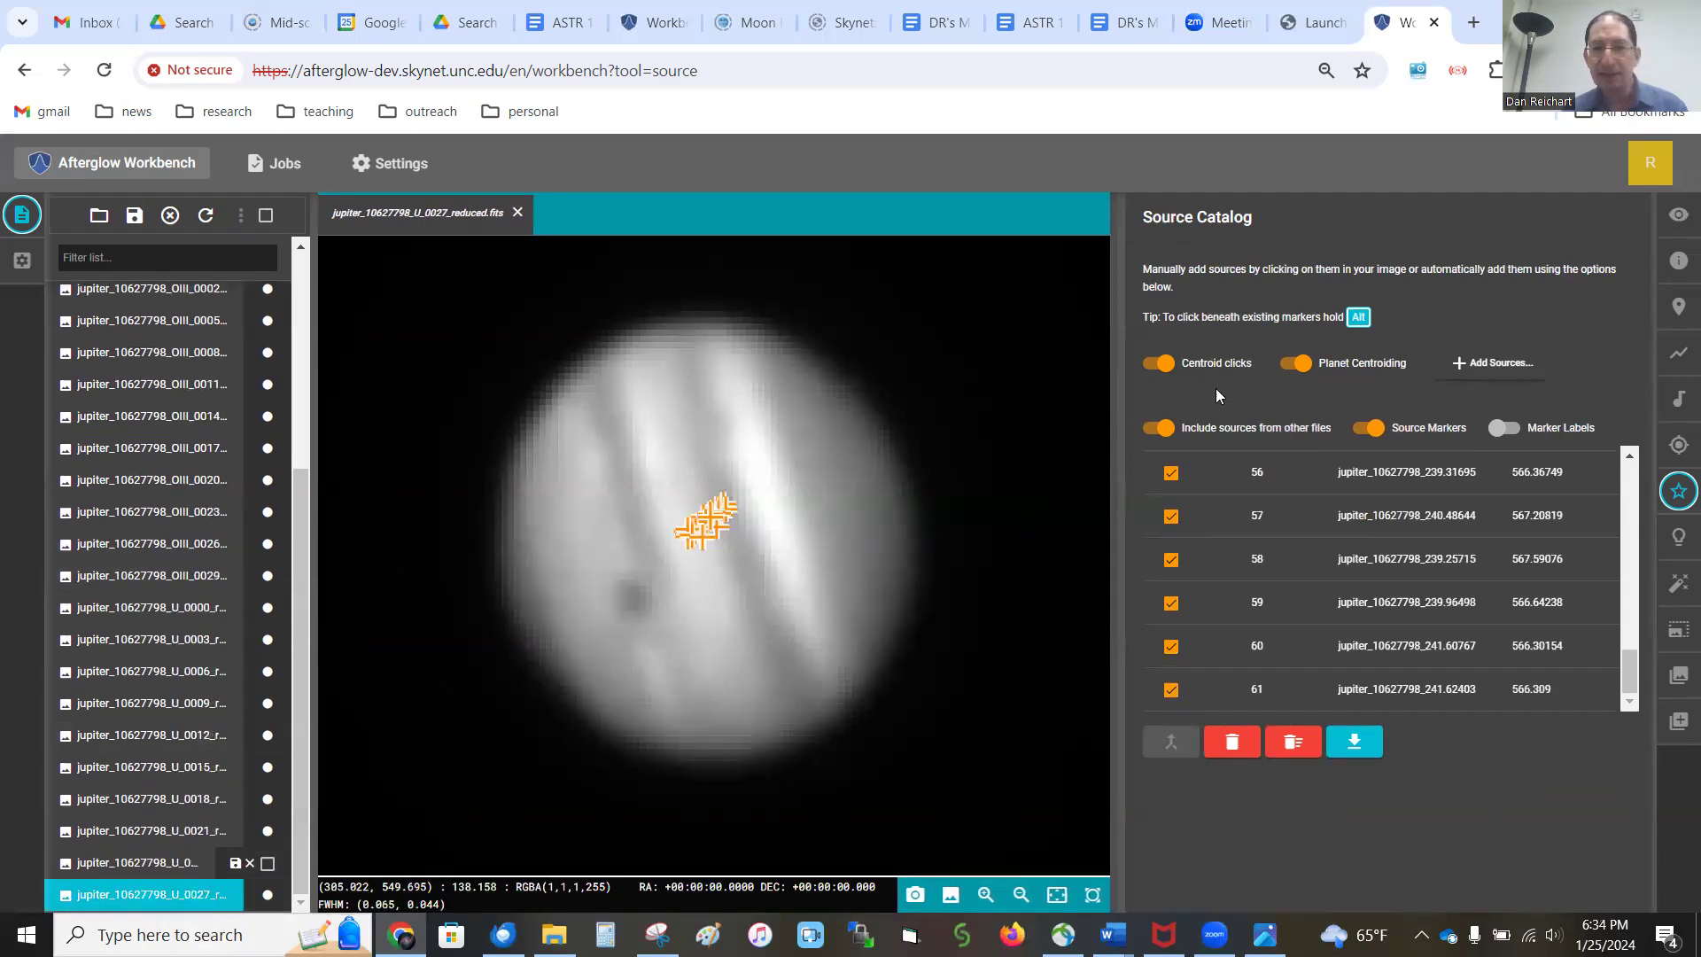
Limit the catalog to U_0027, delete both of its sources, and mark Jupiter's center with a single new source
{"action": "left_click", "coordinate": [1164, 429]}
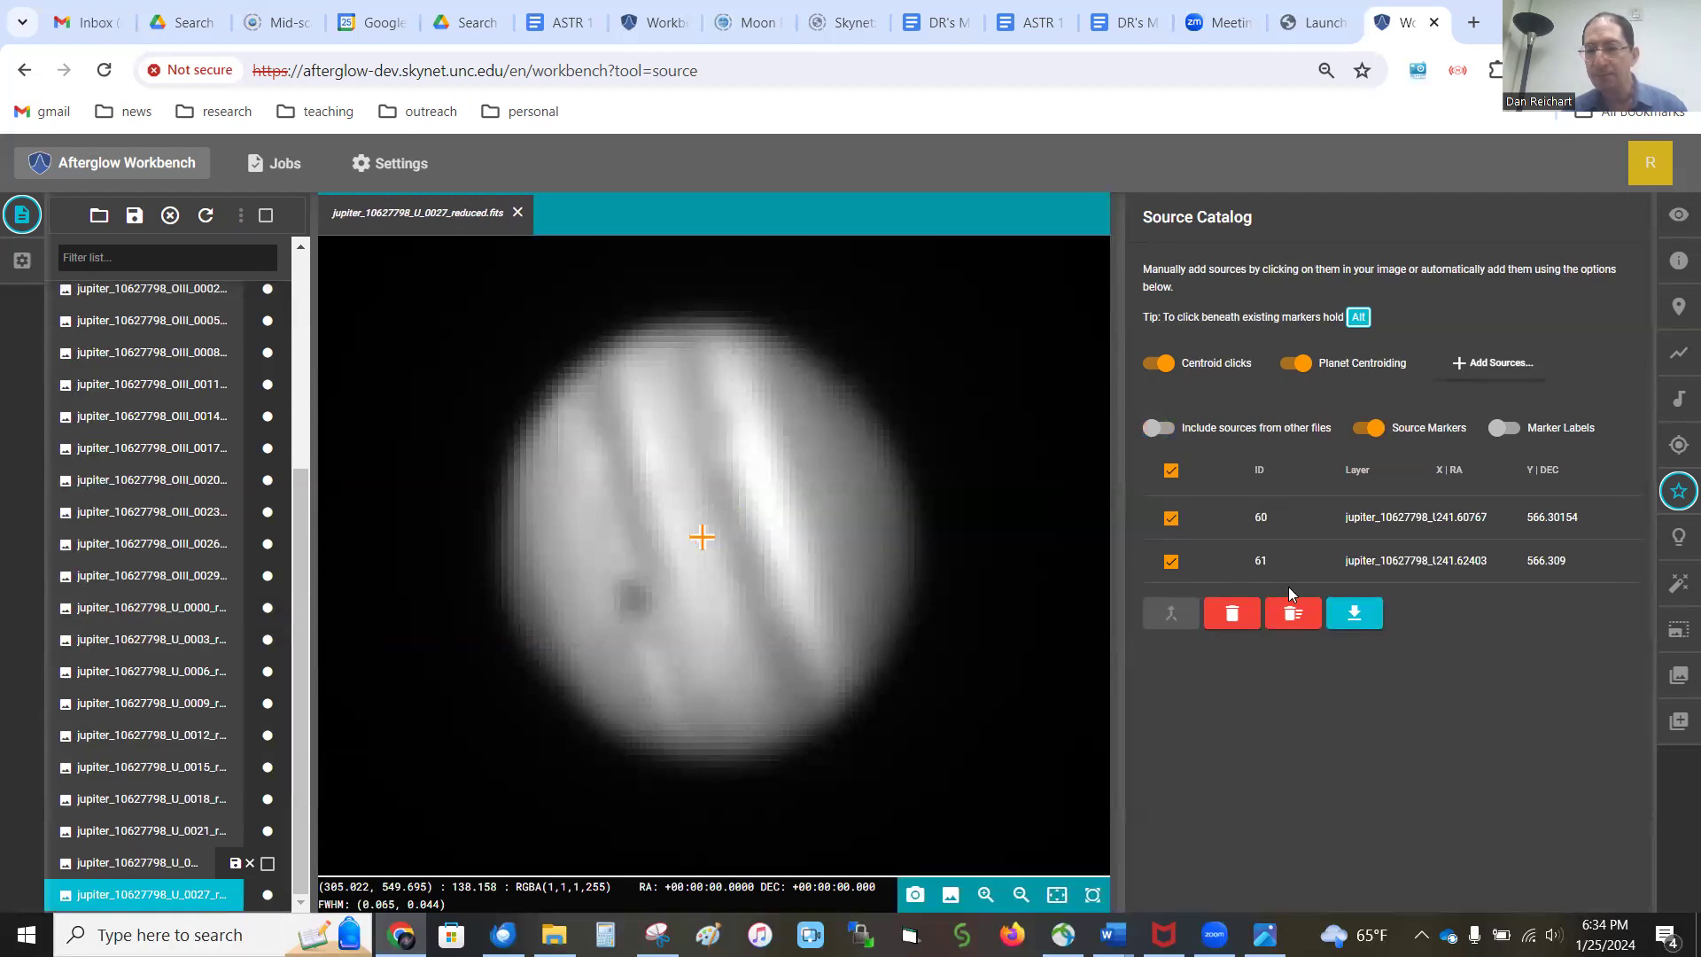
{"action": "left_click", "coordinate": [1227, 613]}
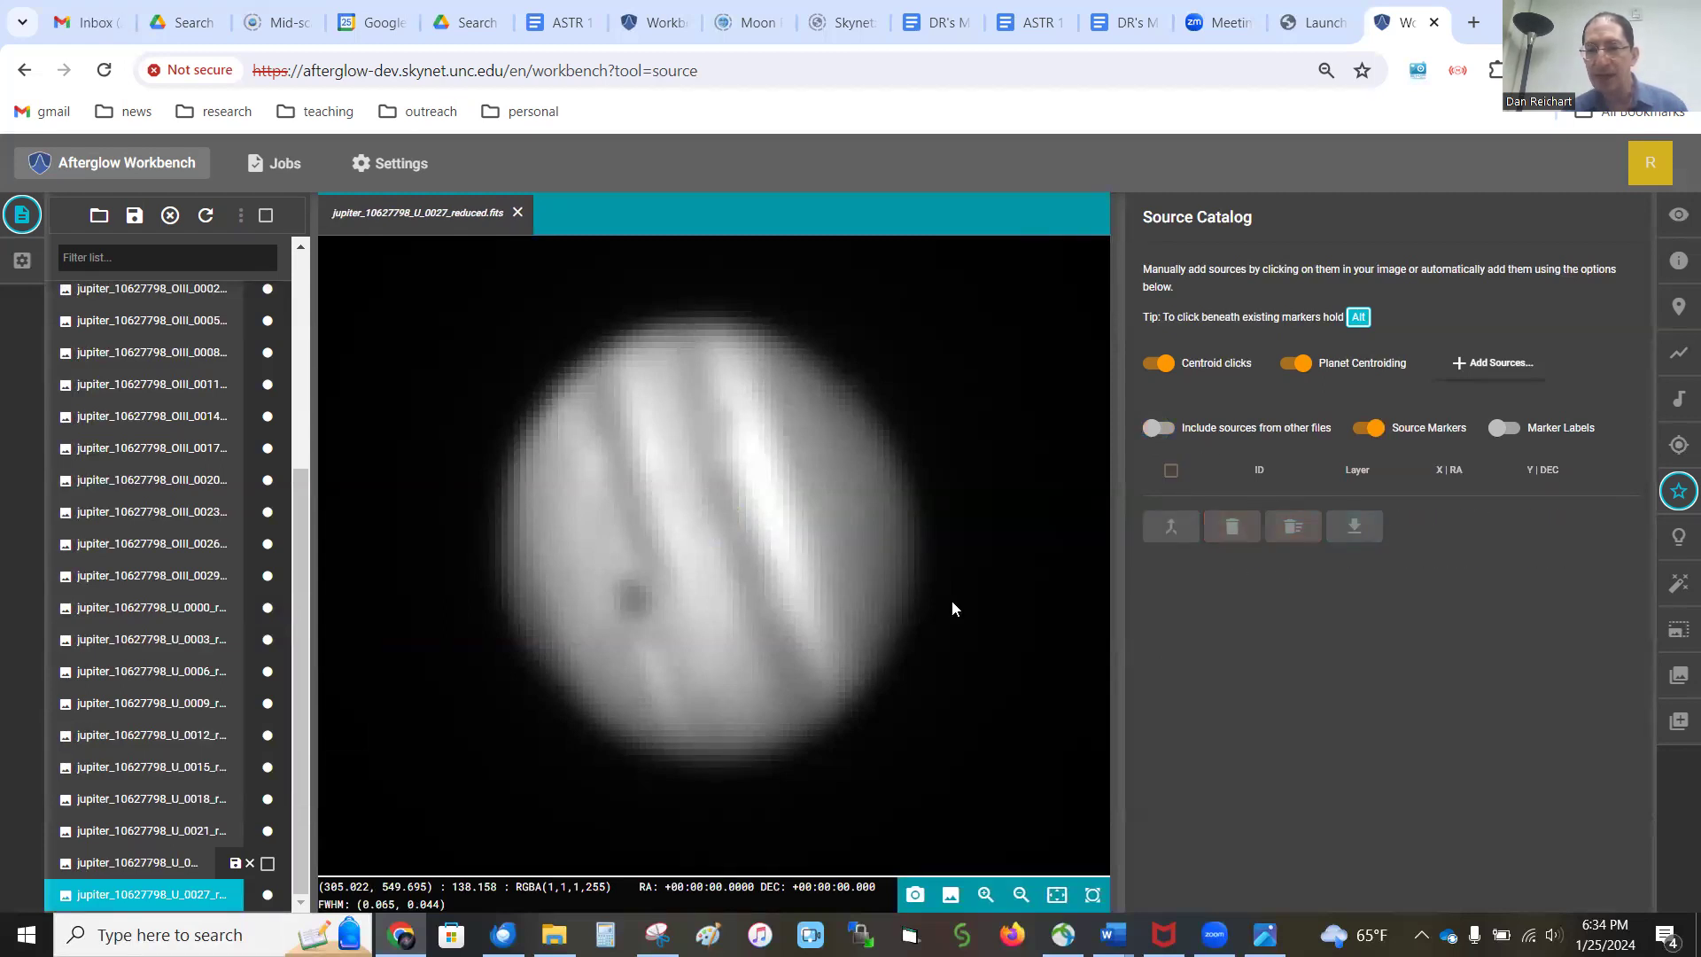
{"action": "left_click", "coordinate": [872, 591]}
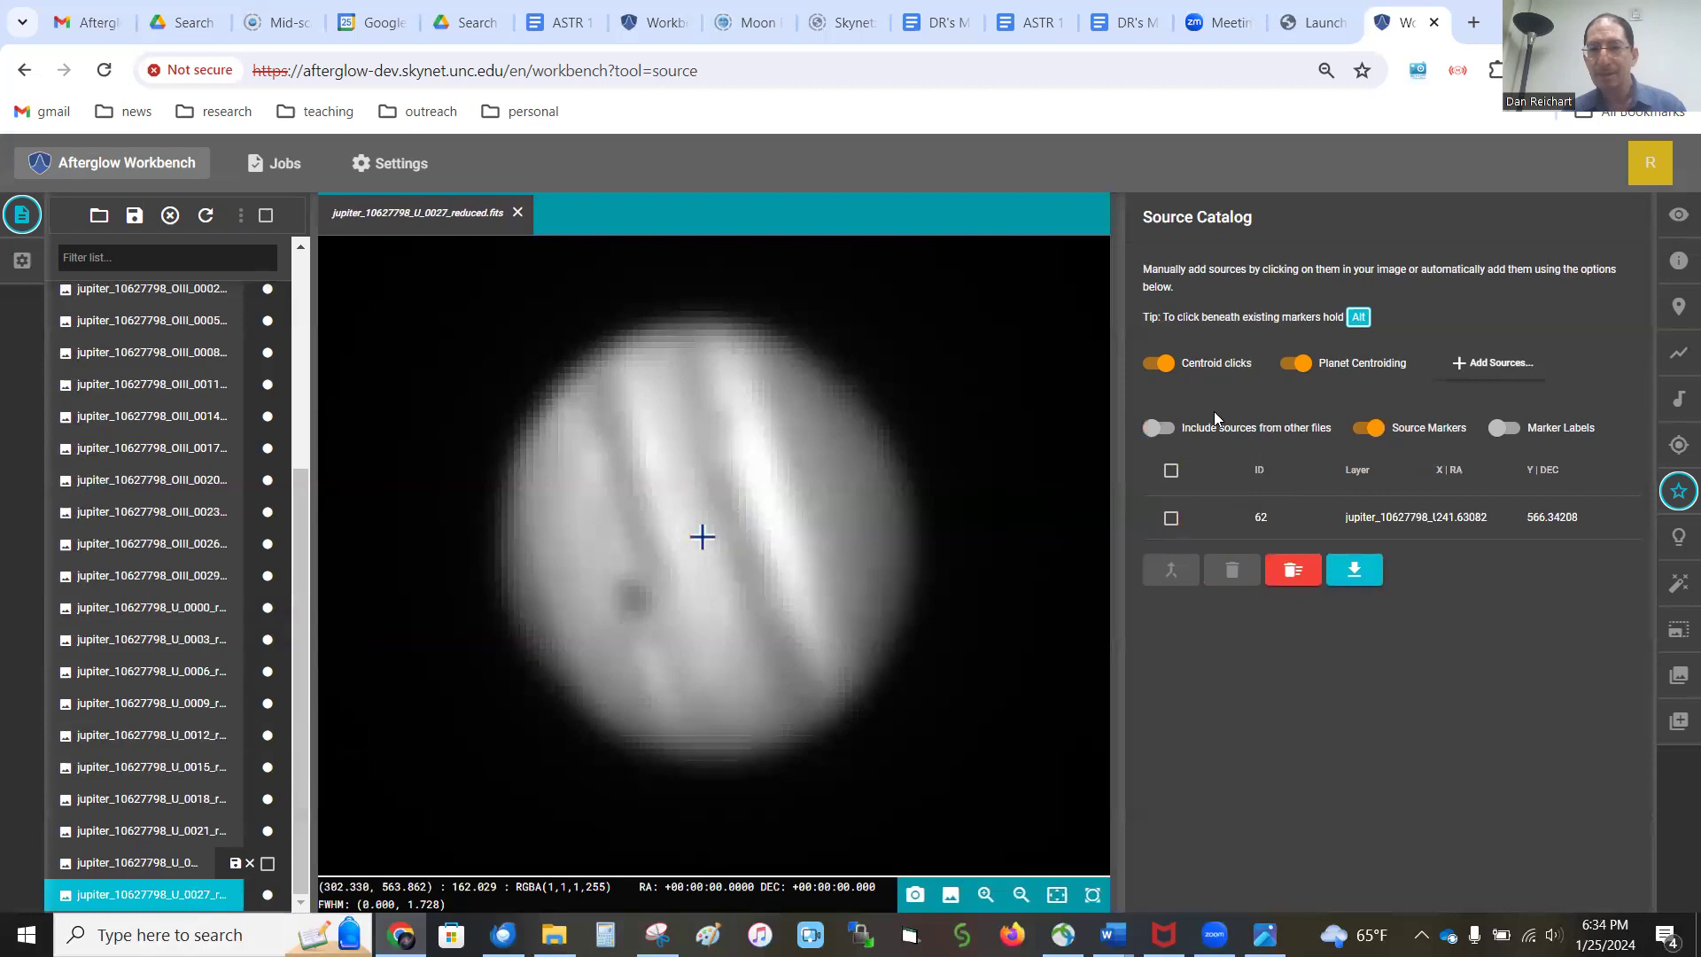
Select the sources from all files and merge them under the label "jupiter", with the reason "Images are not aligned/registered"
{"action": "left_click", "coordinate": [1160, 429]}
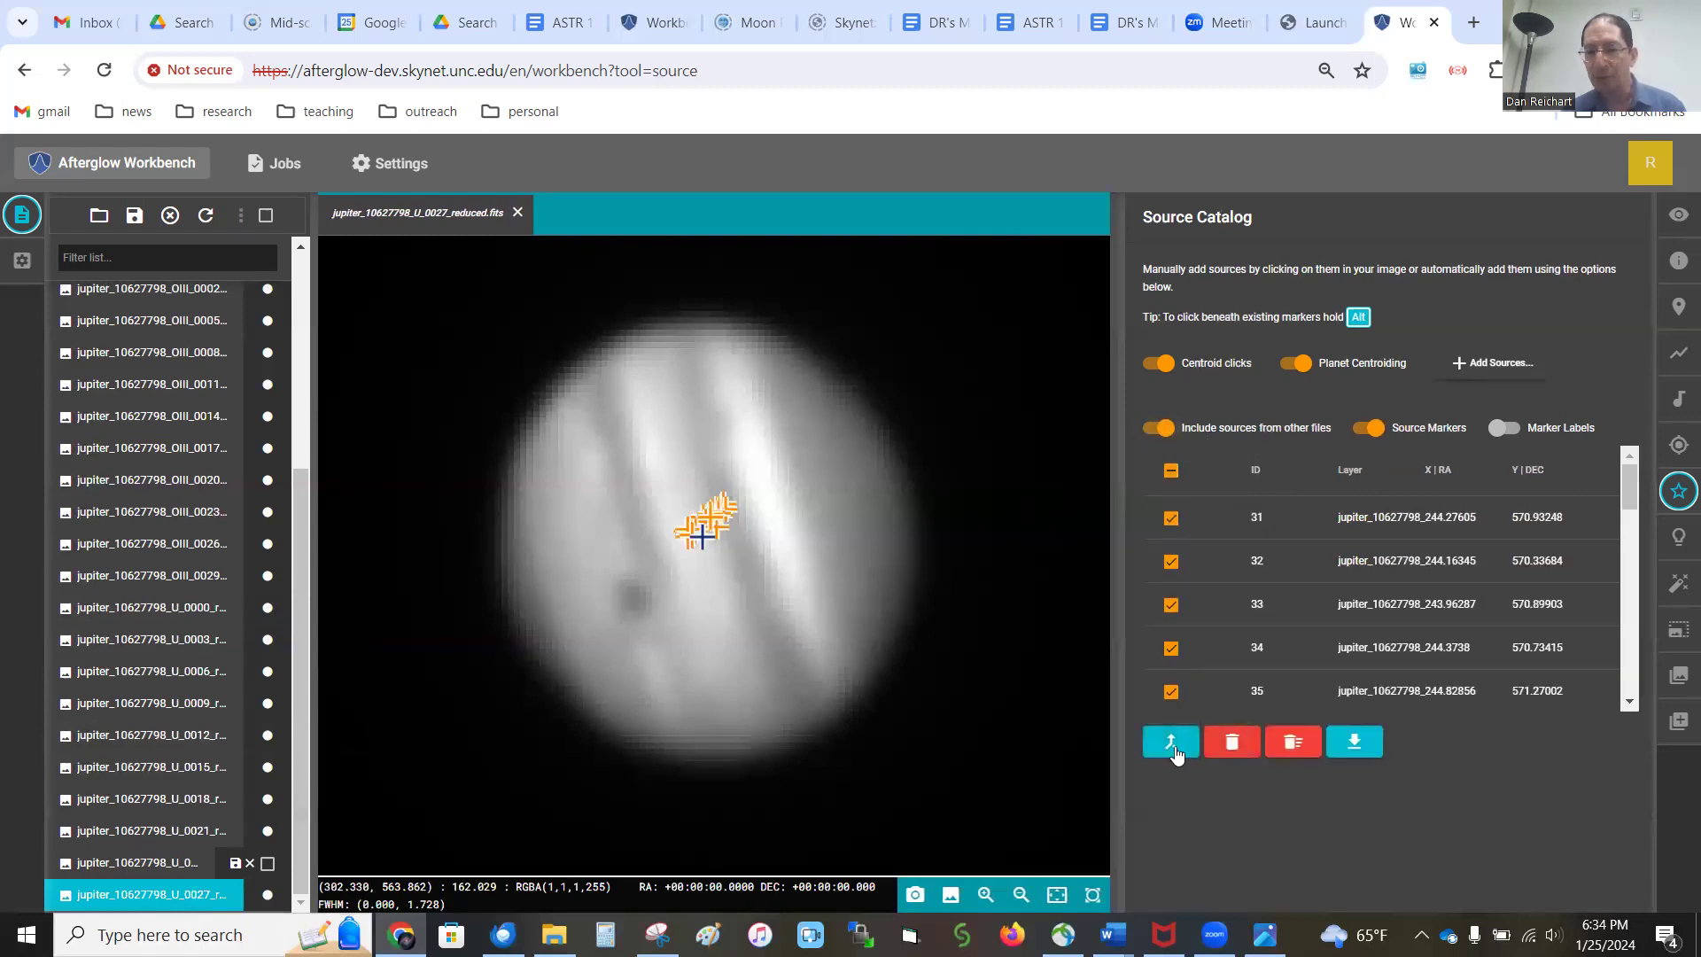
{"action": "left_click", "coordinate": [1172, 473]}
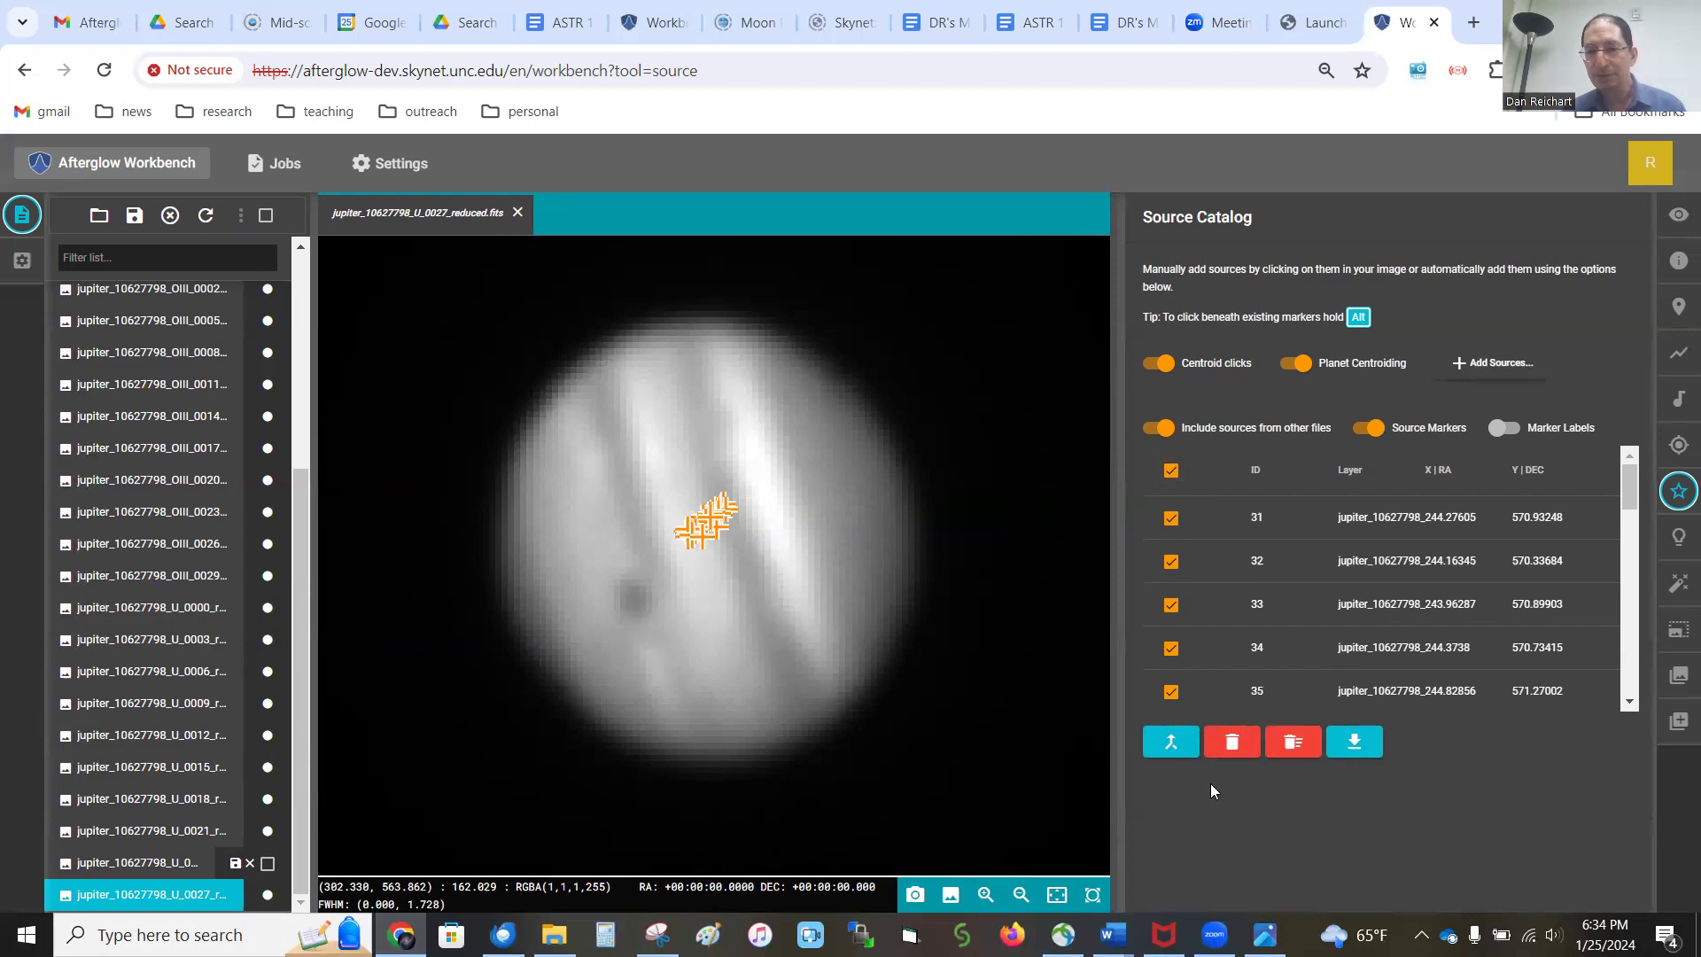
{"action": "scroll", "coordinate": [1285, 630], "scroll_direction": "down", "scroll_amount": 10}
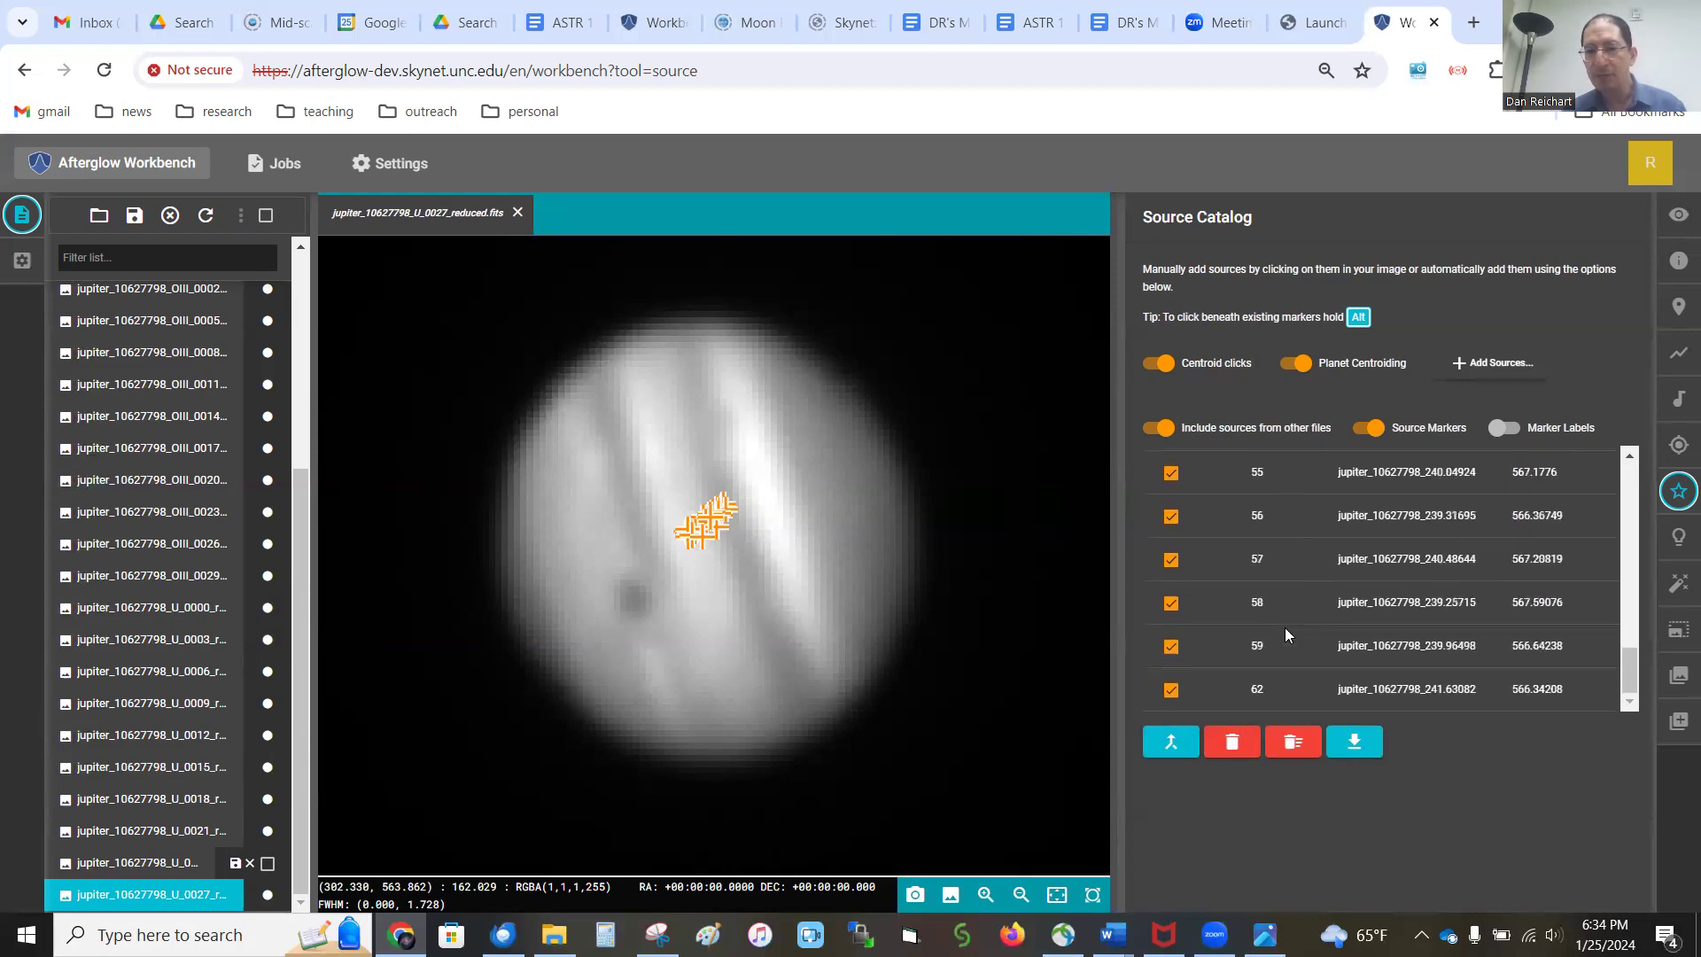
{"action": "left_click", "coordinate": [1152, 747]}
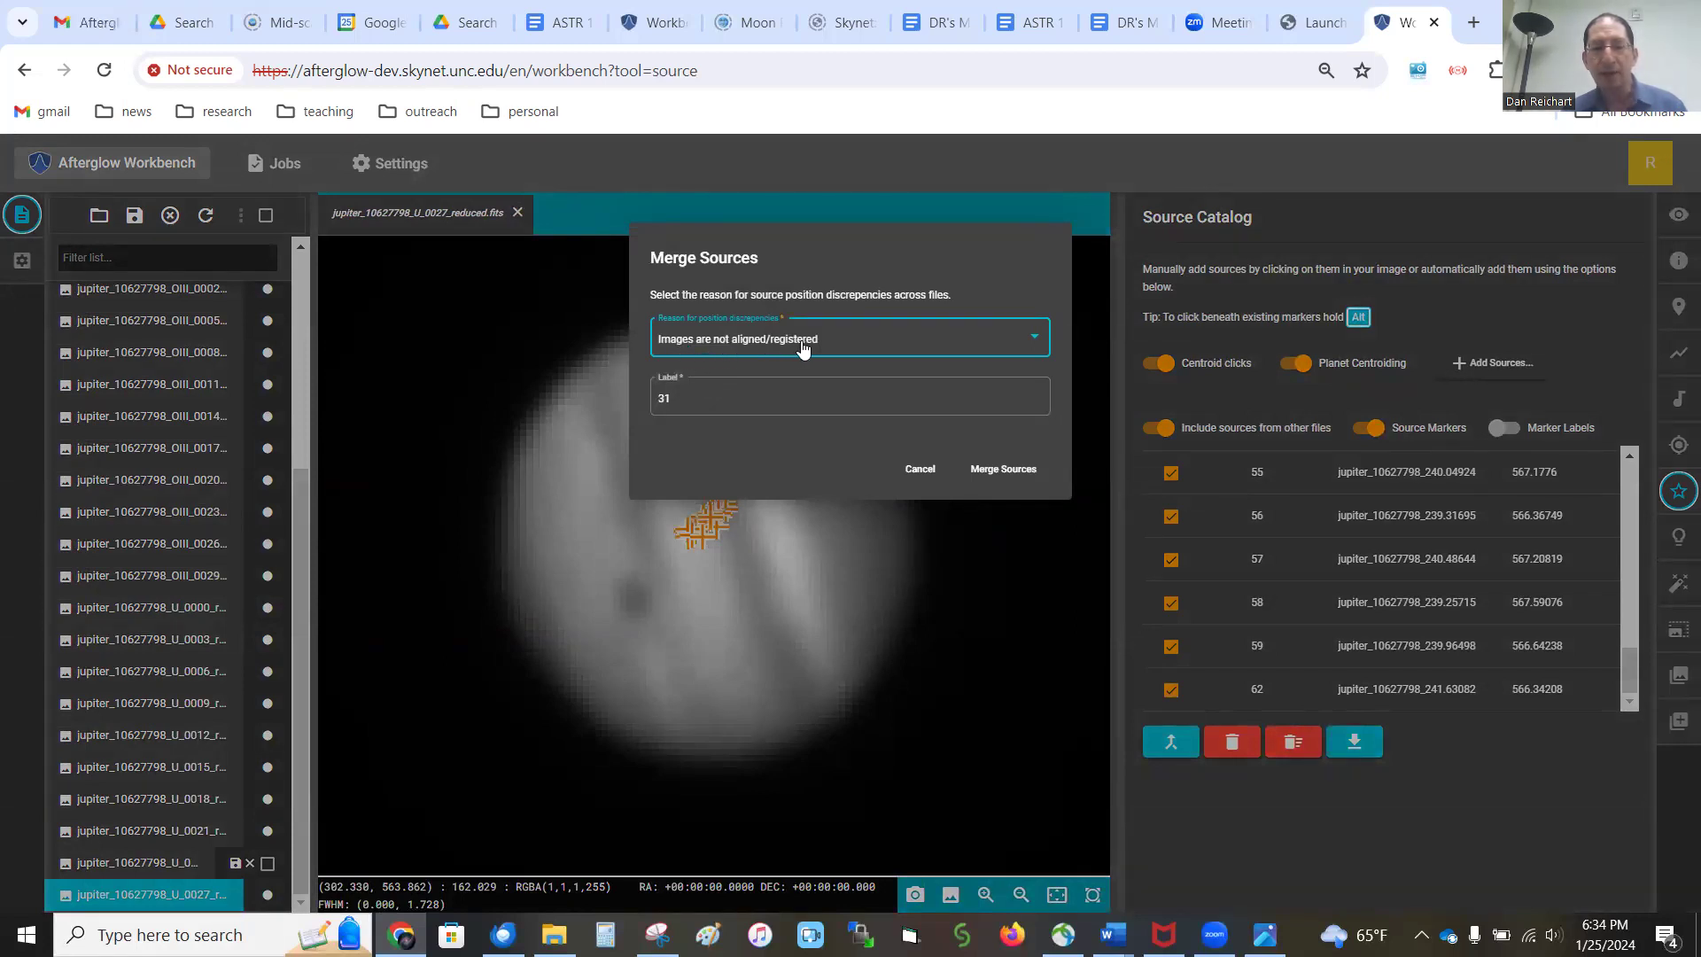
{"action": "left_click", "coordinate": [740, 399]}
{"action": "double_click", "coordinate": [662, 398]}
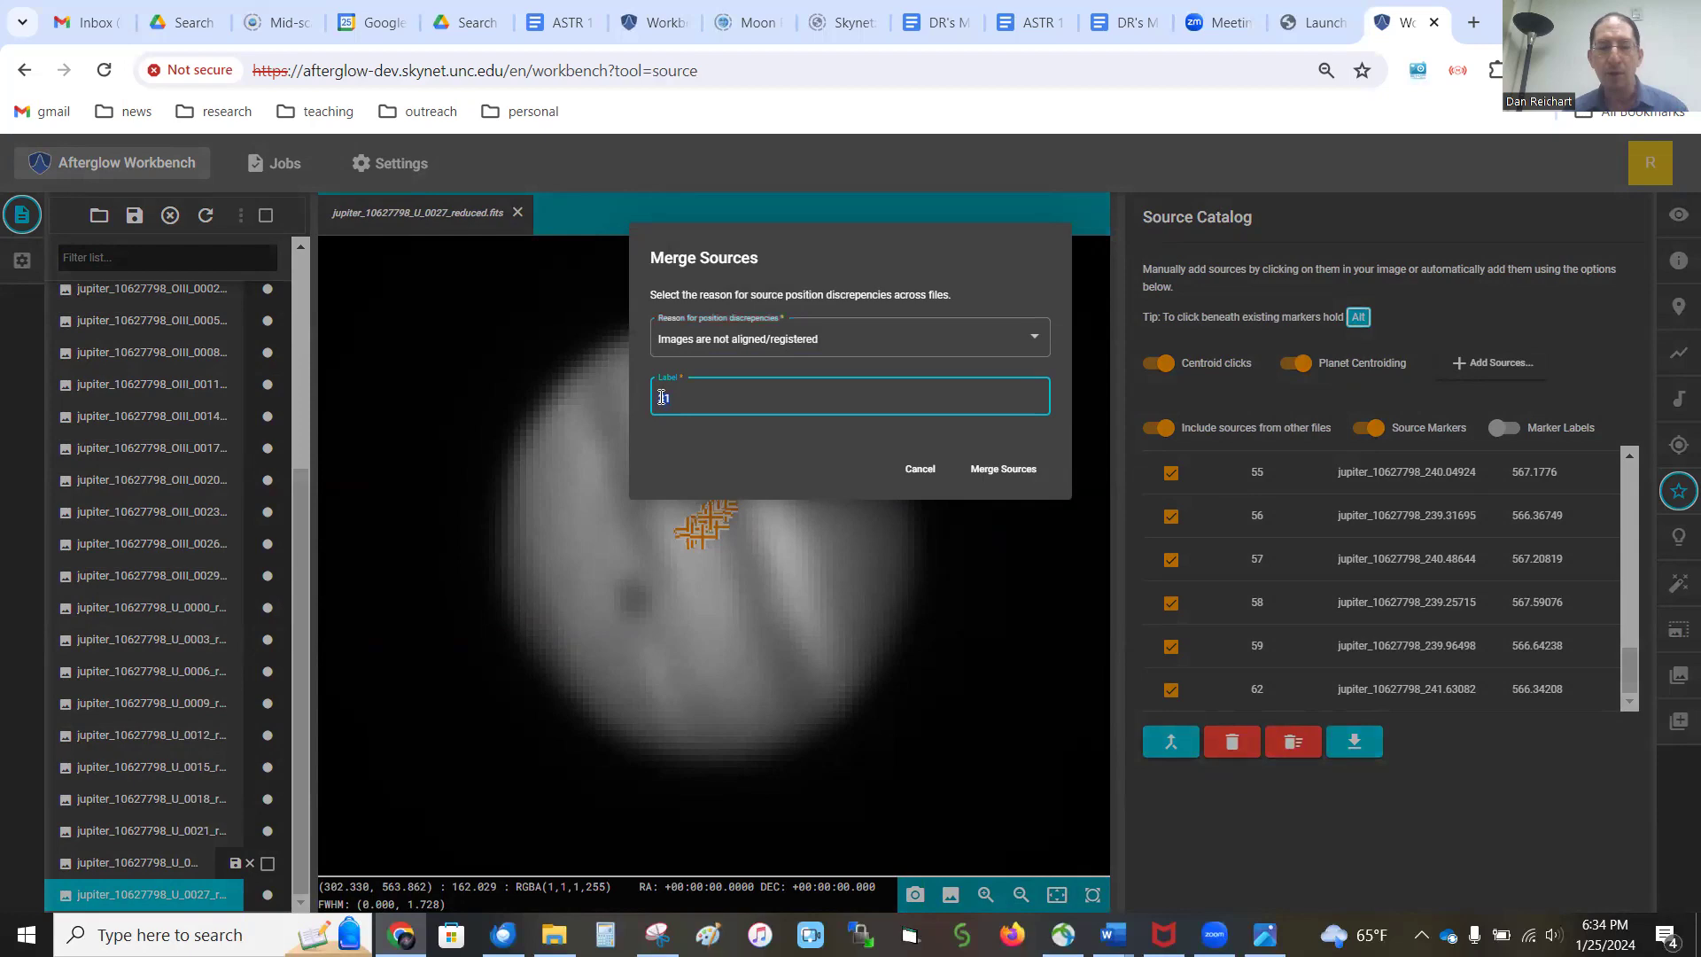
{"action": "type", "text": "Jupiter"}
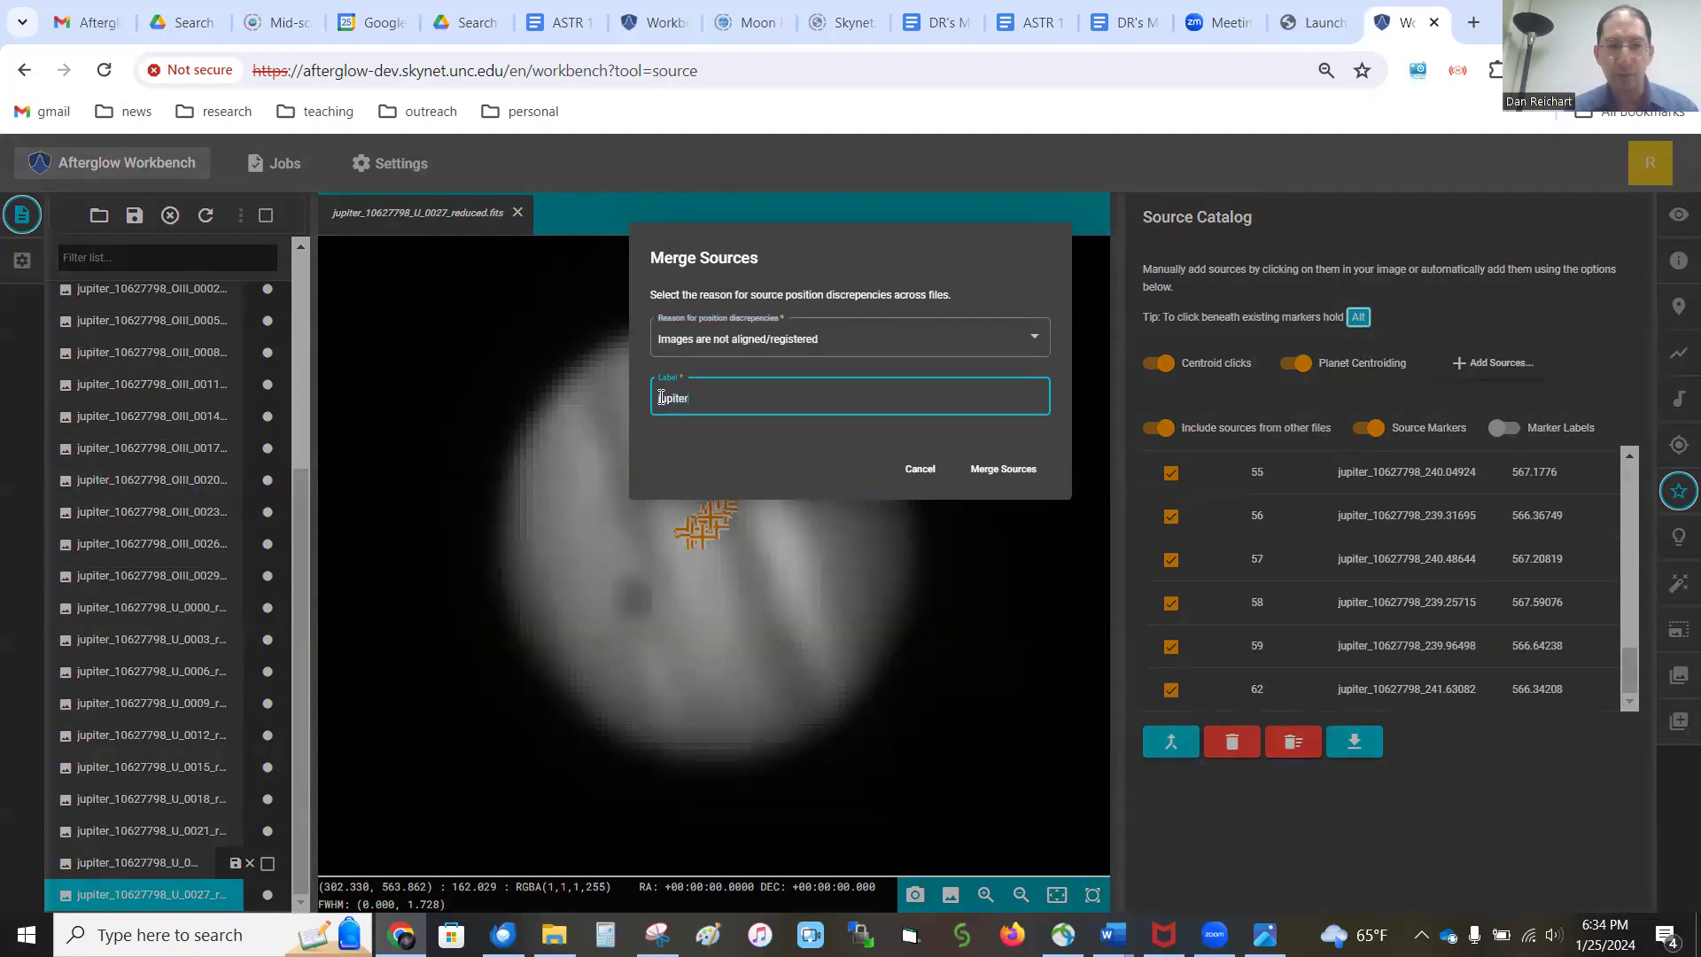
{"action": "left_click", "coordinate": [985, 471]}
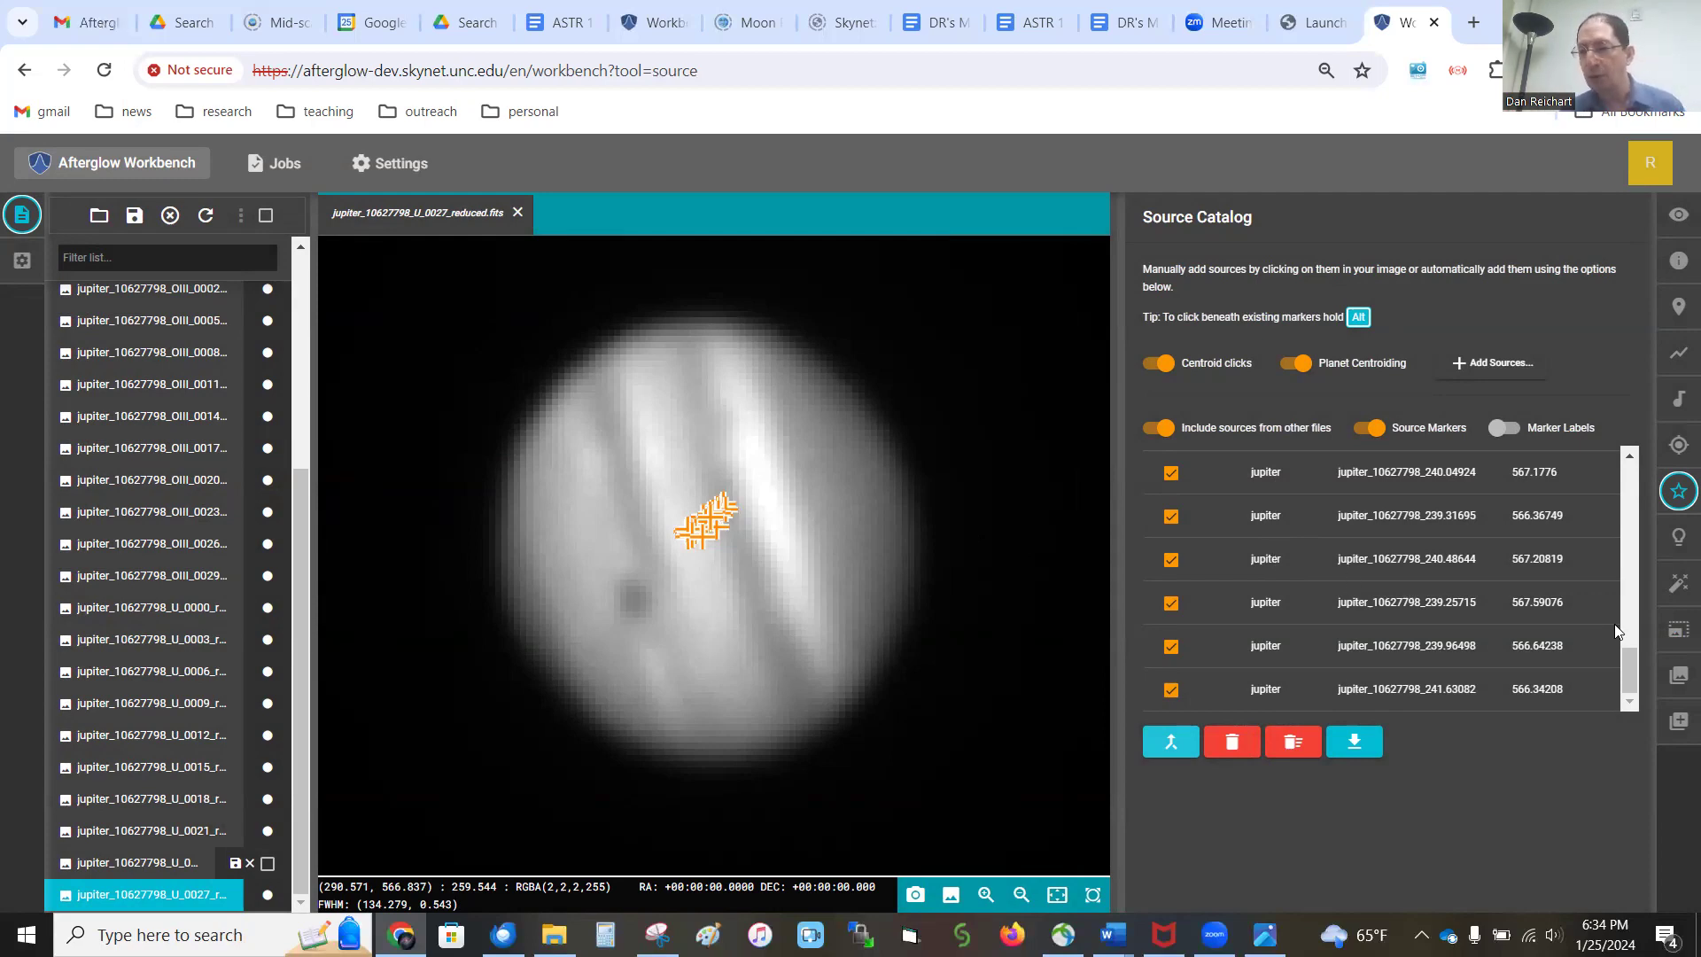
Select all images for alignment in the Aligner and turn off Mosaic Mode
{"action": "left_click", "coordinate": [1678, 626]}
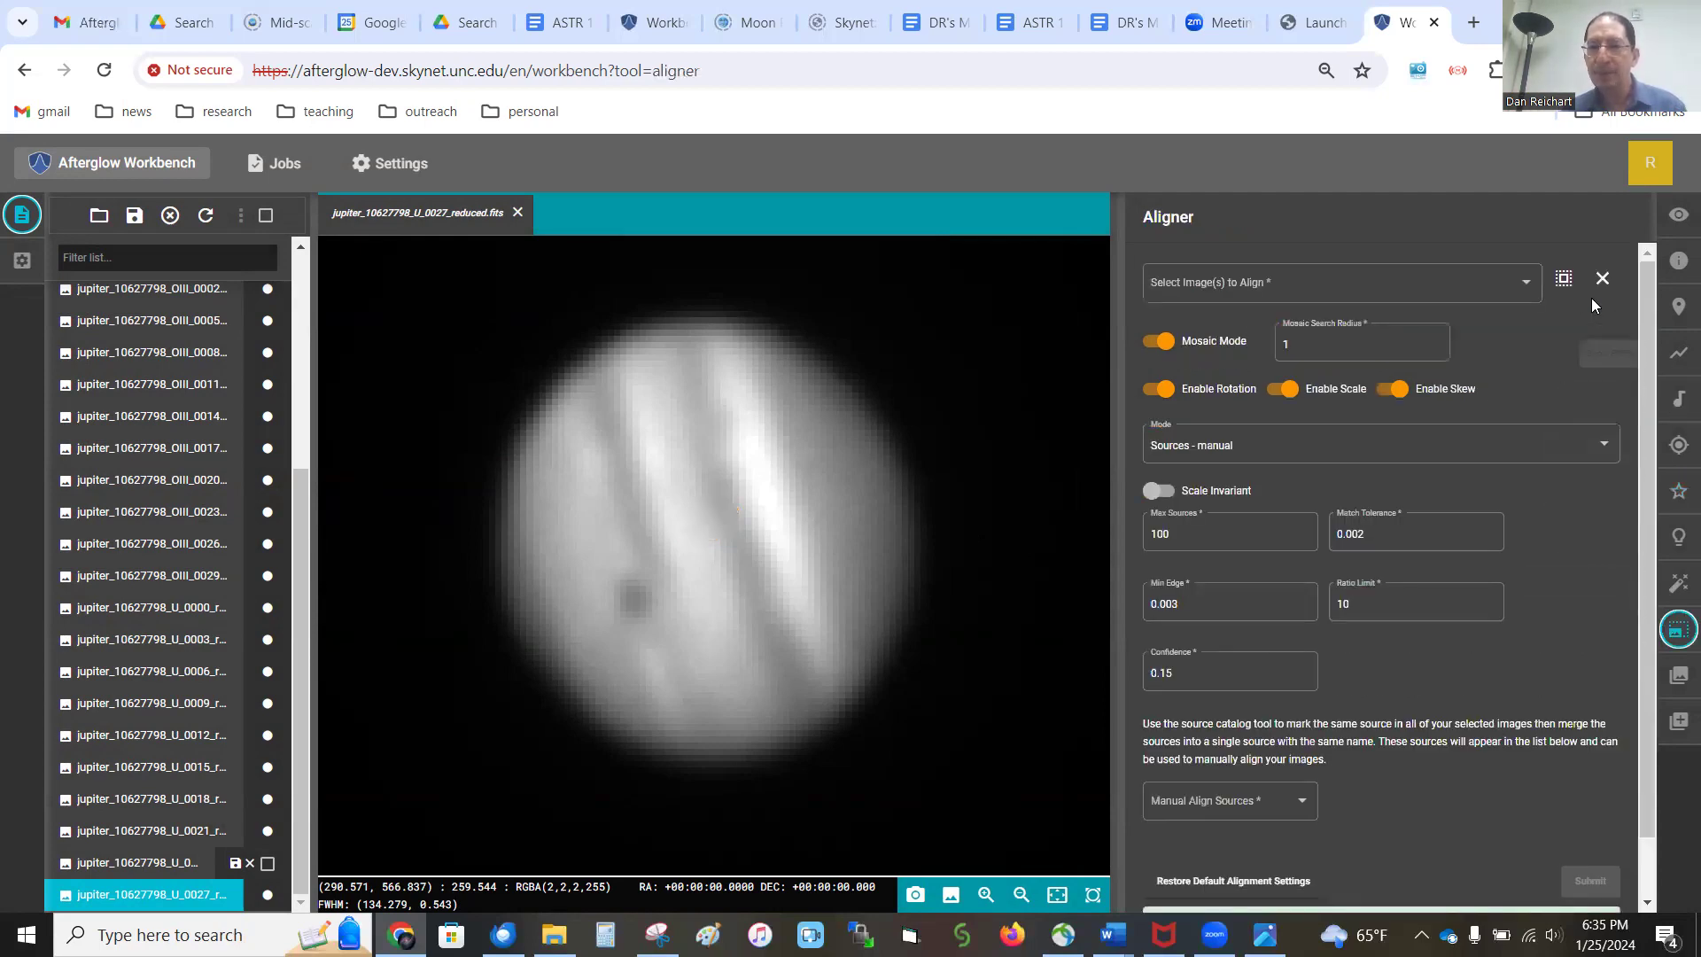
{"action": "left_click", "coordinate": [1564, 279]}
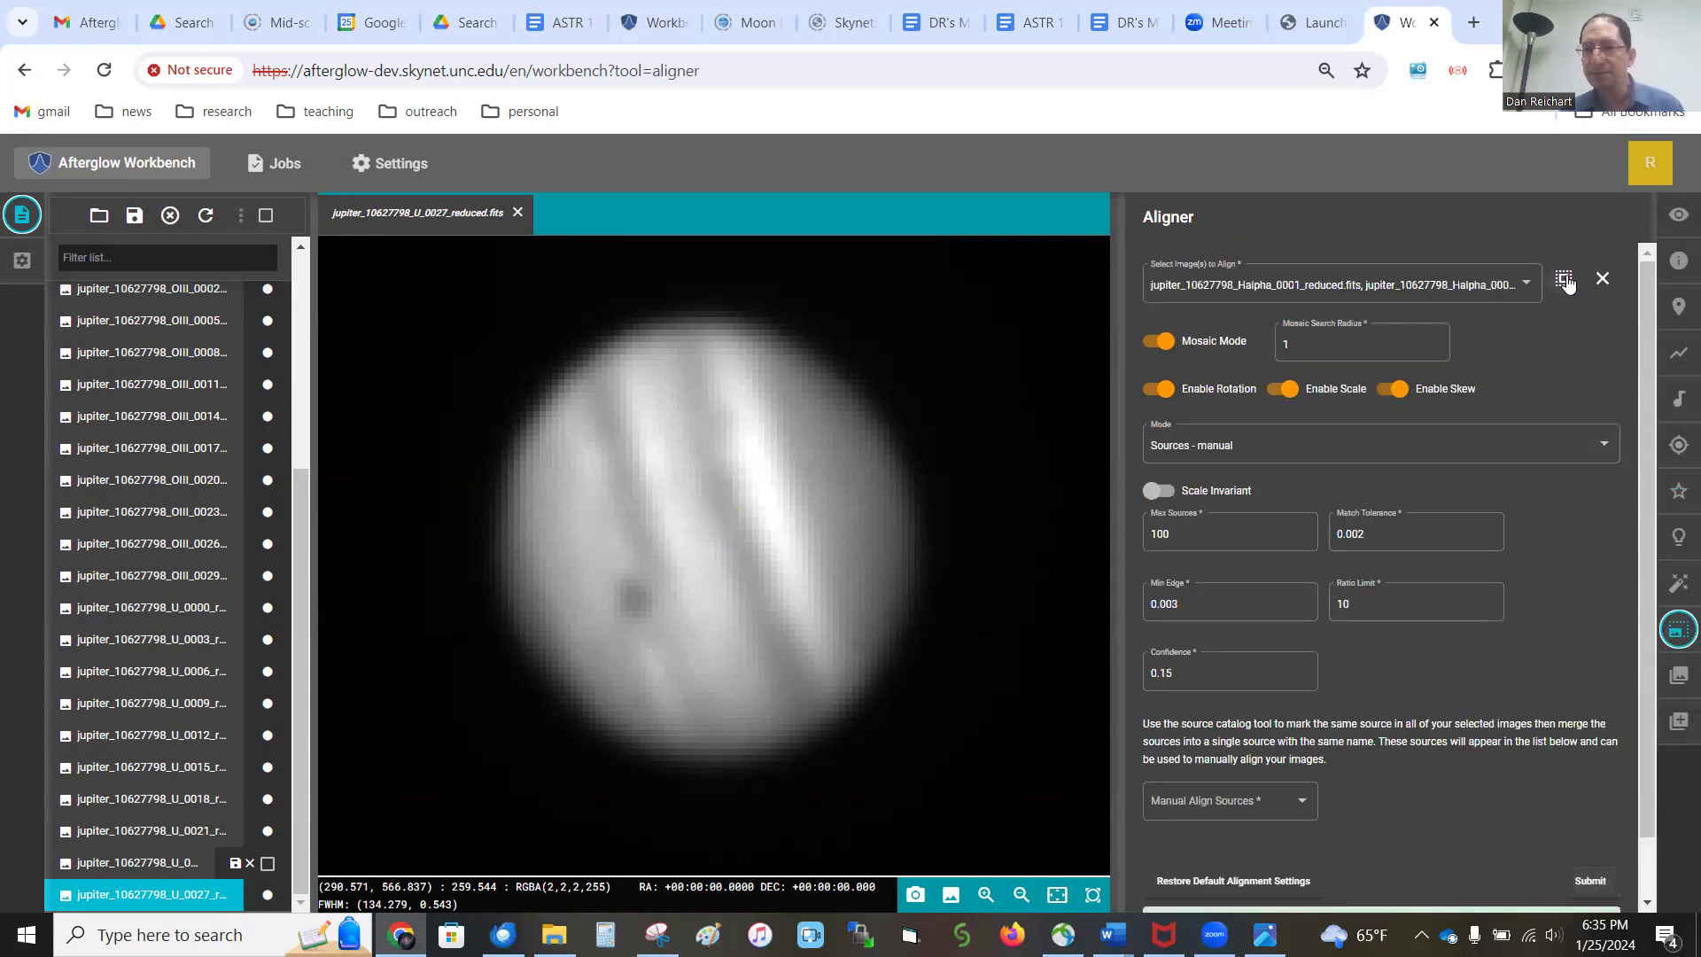
{"action": "left_click", "coordinate": [1163, 341]}
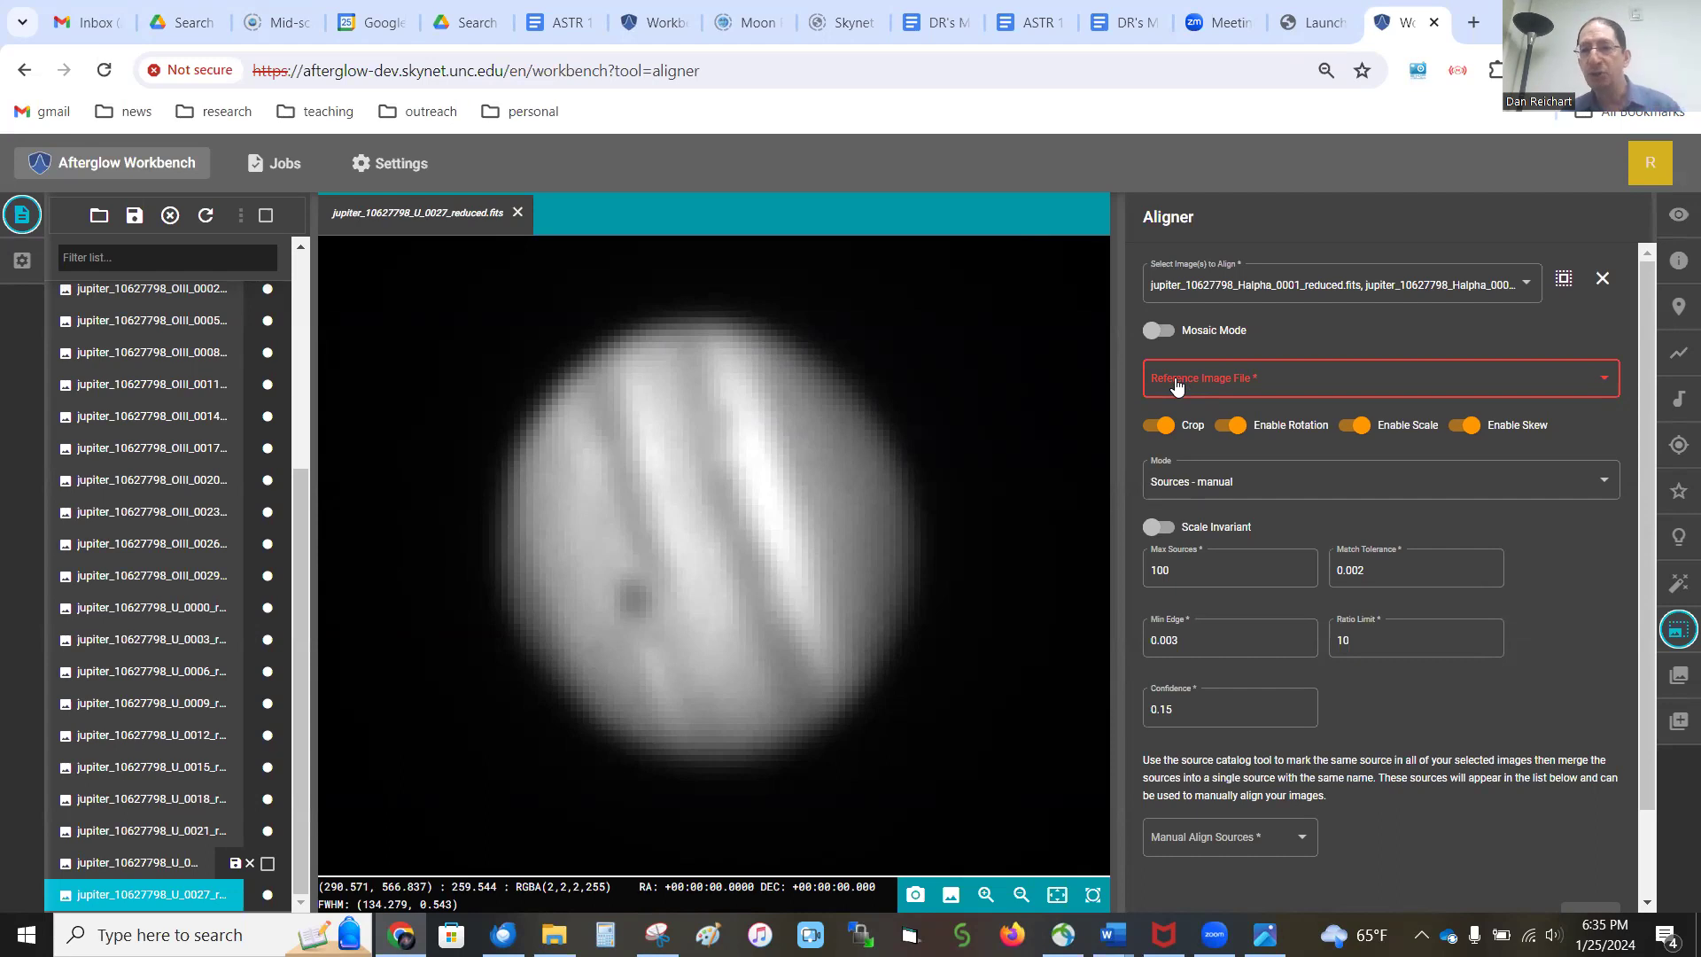
Run the manual source alignment with jupiter_10627798_Halpha_0001_reduced.fits as the reference image and "jupiter" as the manual align source
{"action": "left_click", "coordinate": [1177, 386]}
{"action": "left_click", "coordinate": [1176, 383]}
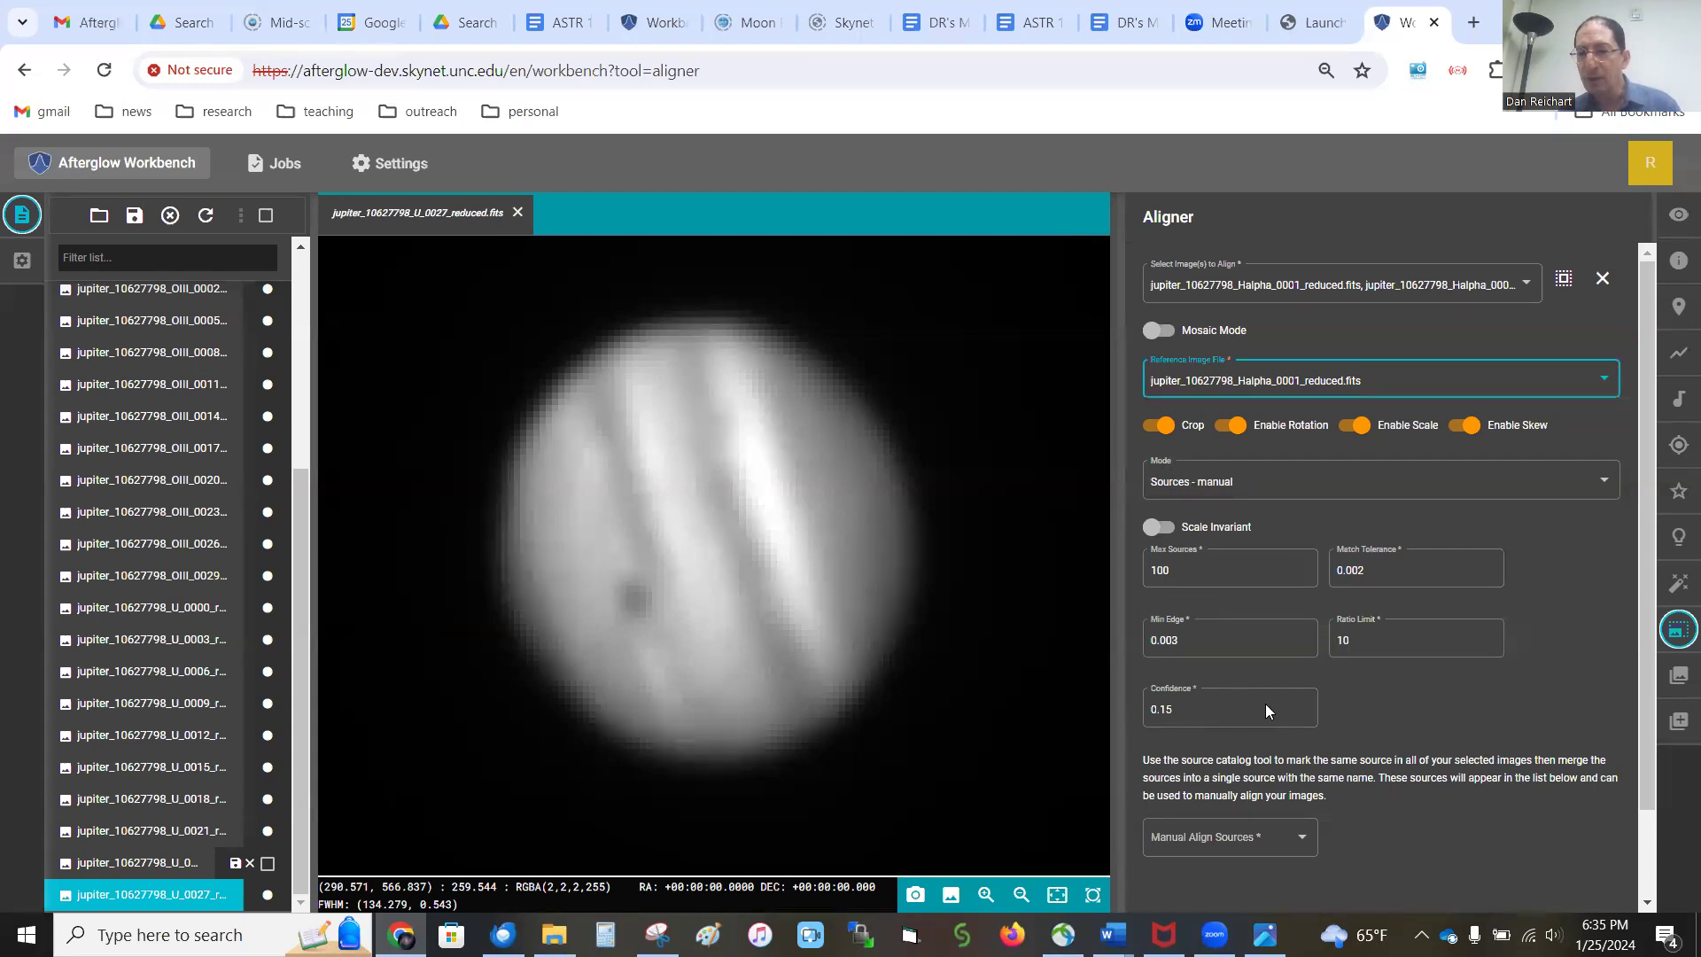
{"action": "left_click", "coordinate": [1152, 838]}
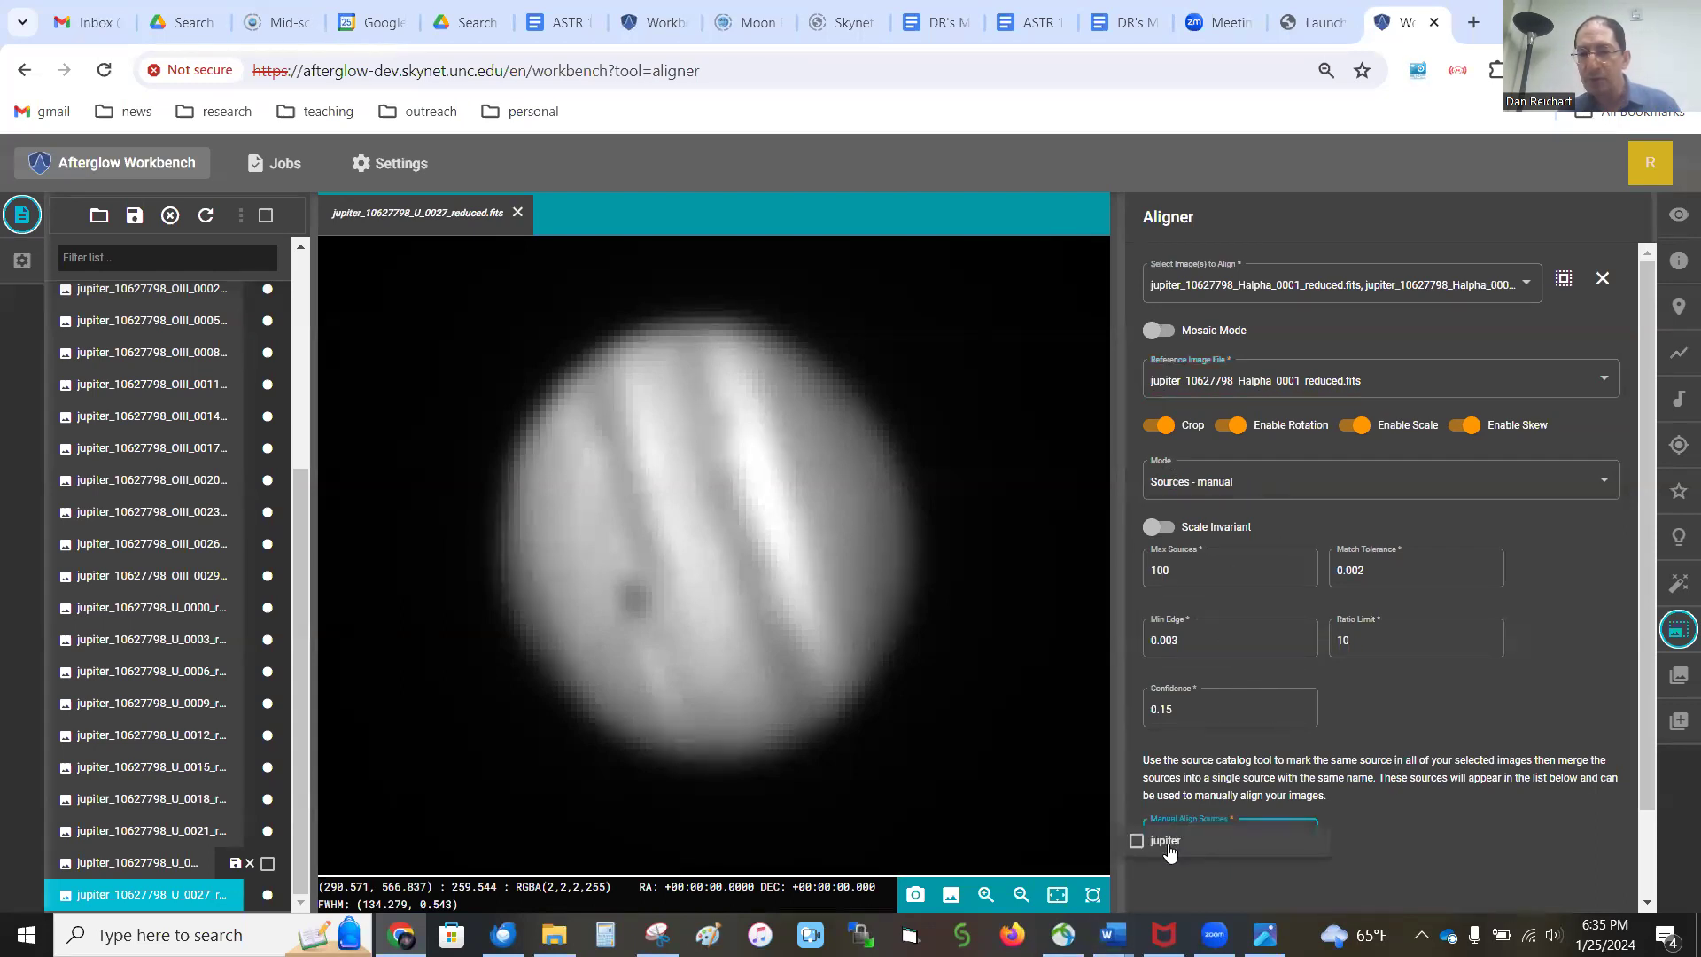
{"action": "left_click", "coordinate": [1137, 842]}
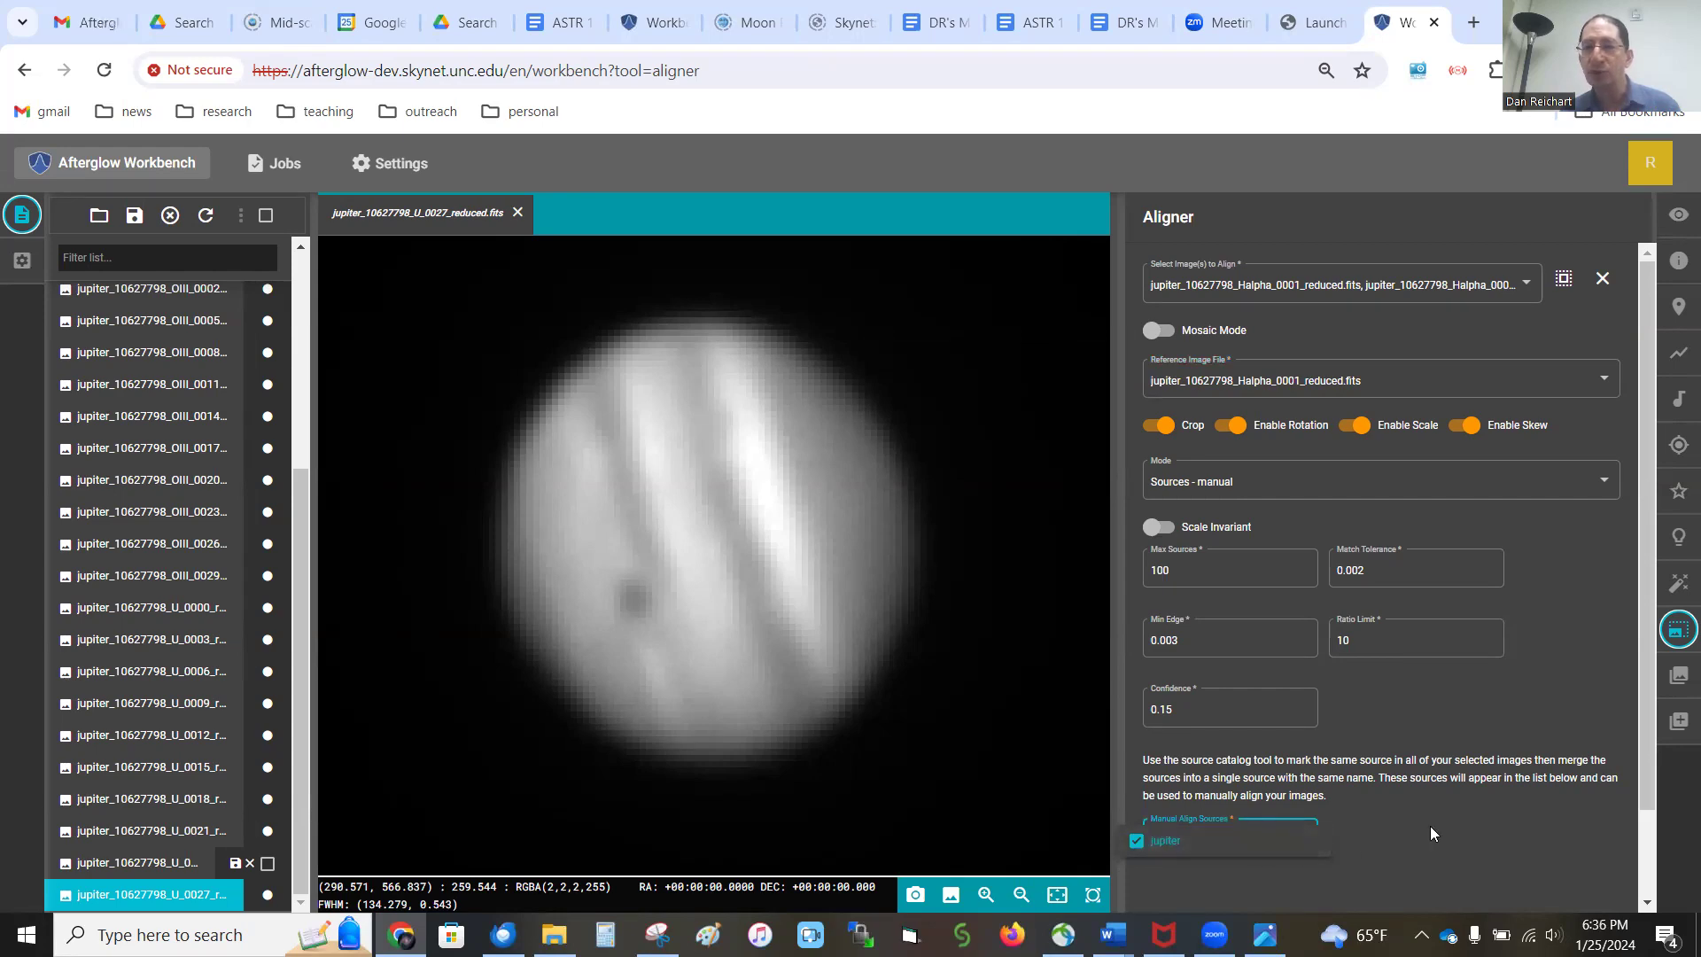
{"action": "left_click", "coordinate": [1398, 821]}
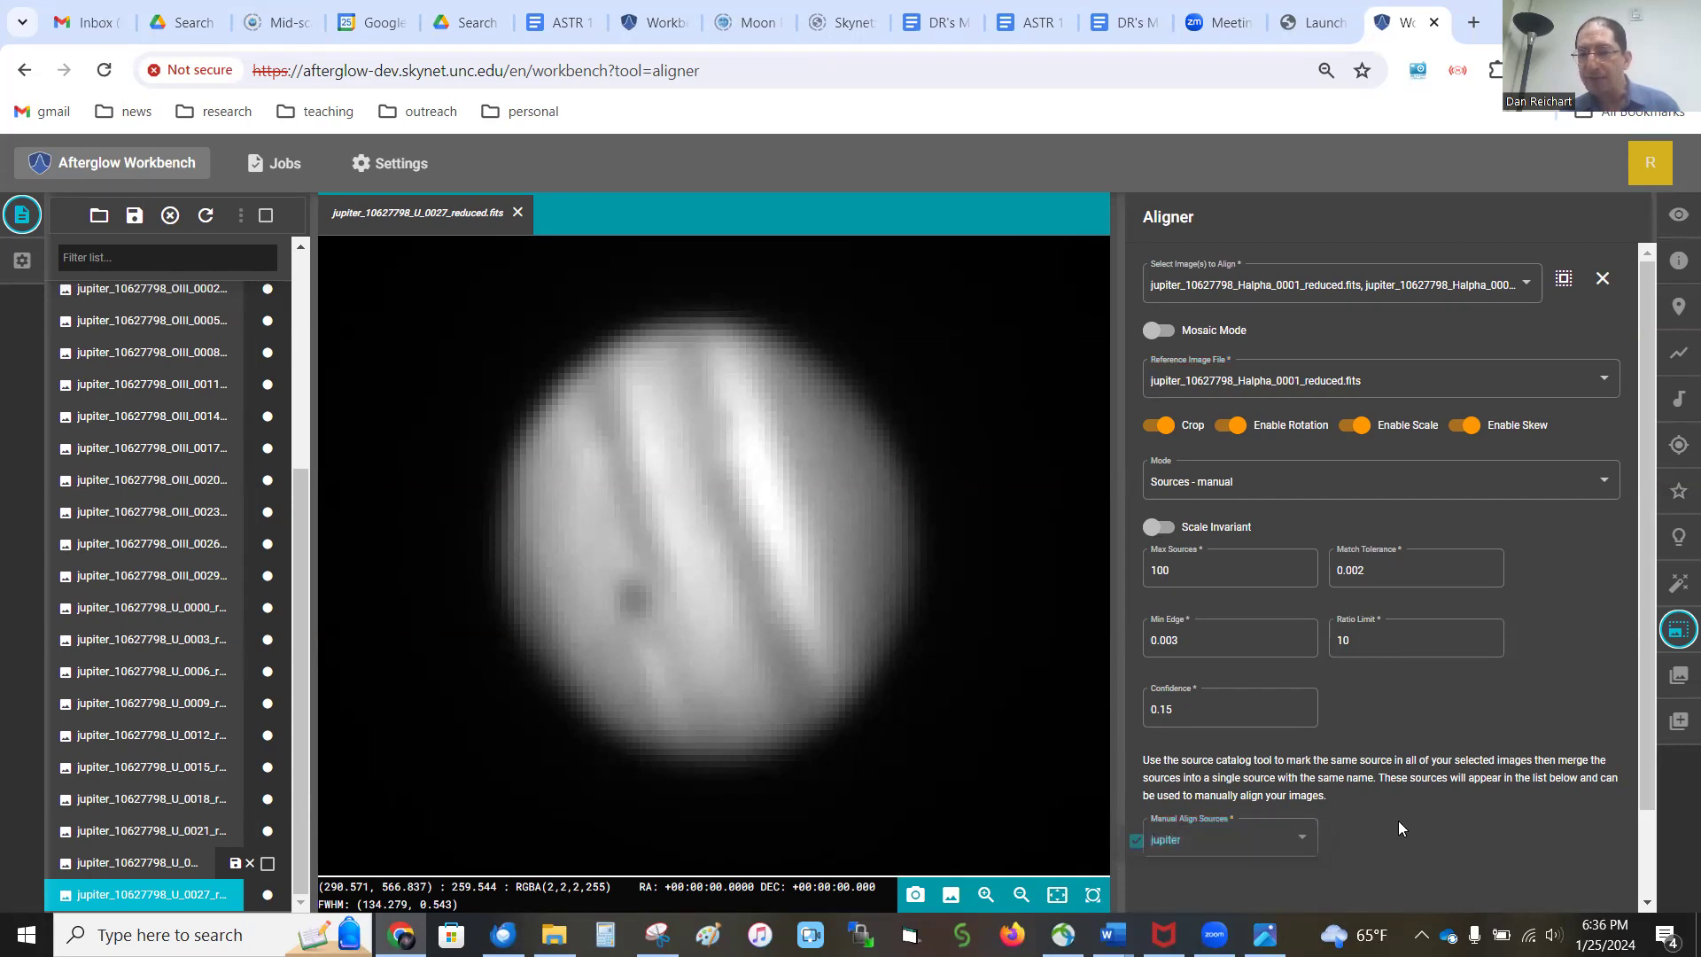
{"action": "scroll", "coordinate": [1398, 820], "scroll_direction": "down", "scroll_amount": 2}
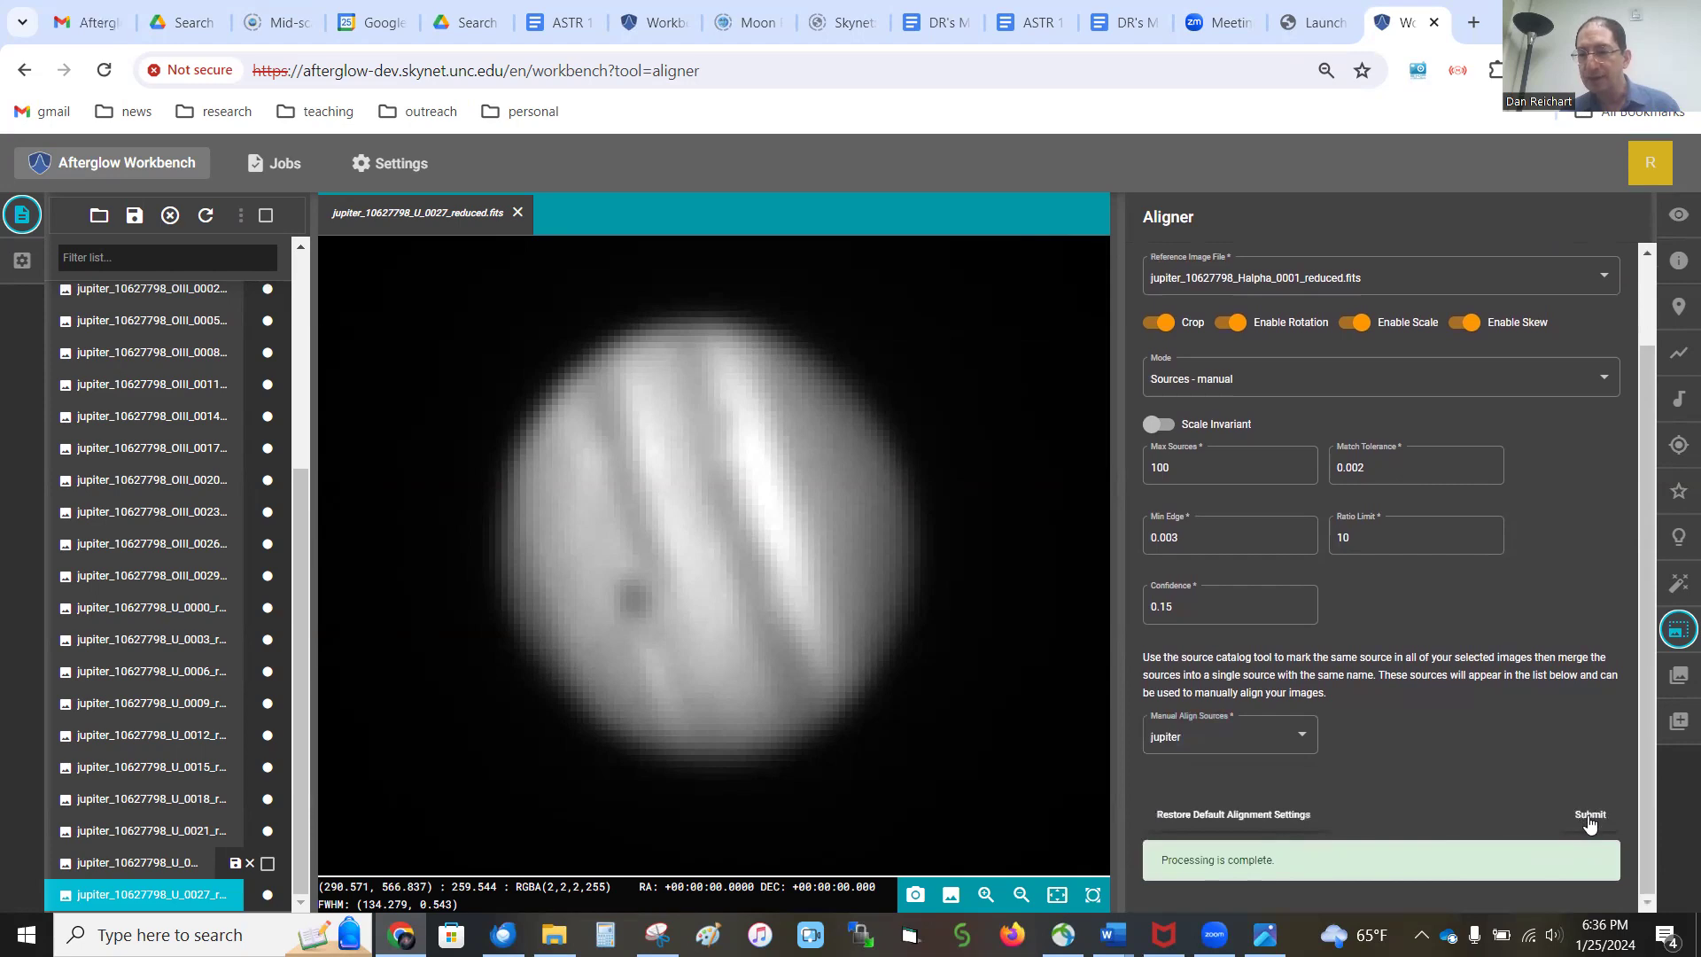
{"action": "left_click", "coordinate": [1243, 735]}
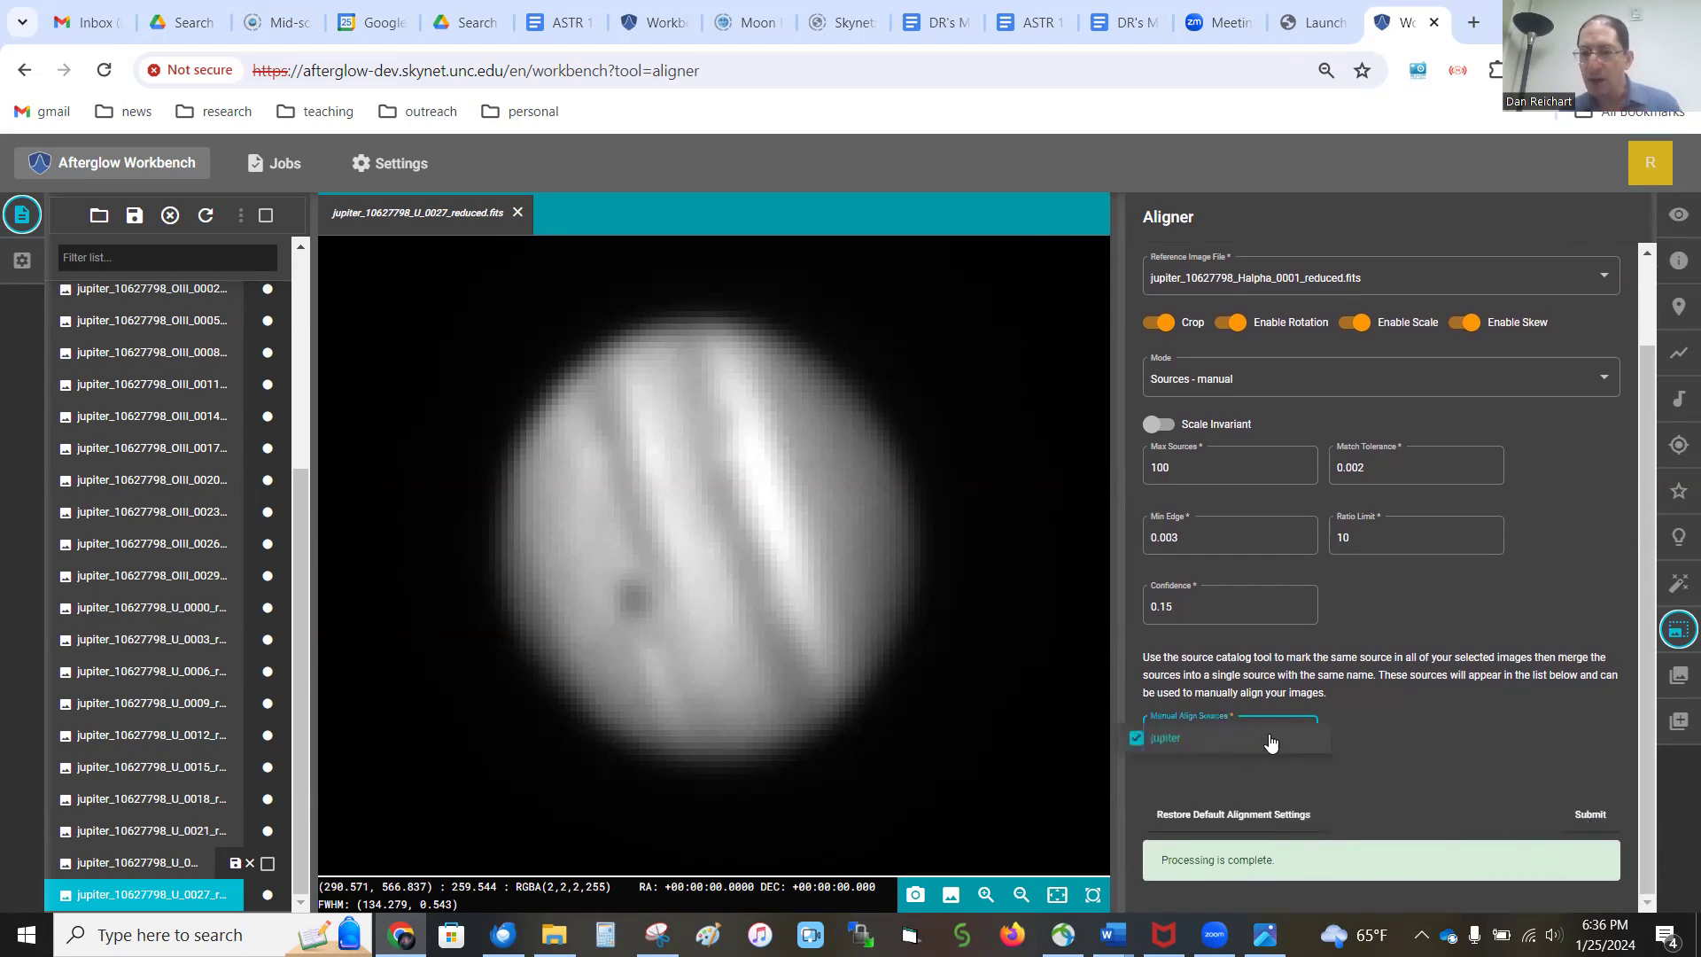
{"action": "left_click", "coordinate": [1583, 814]}
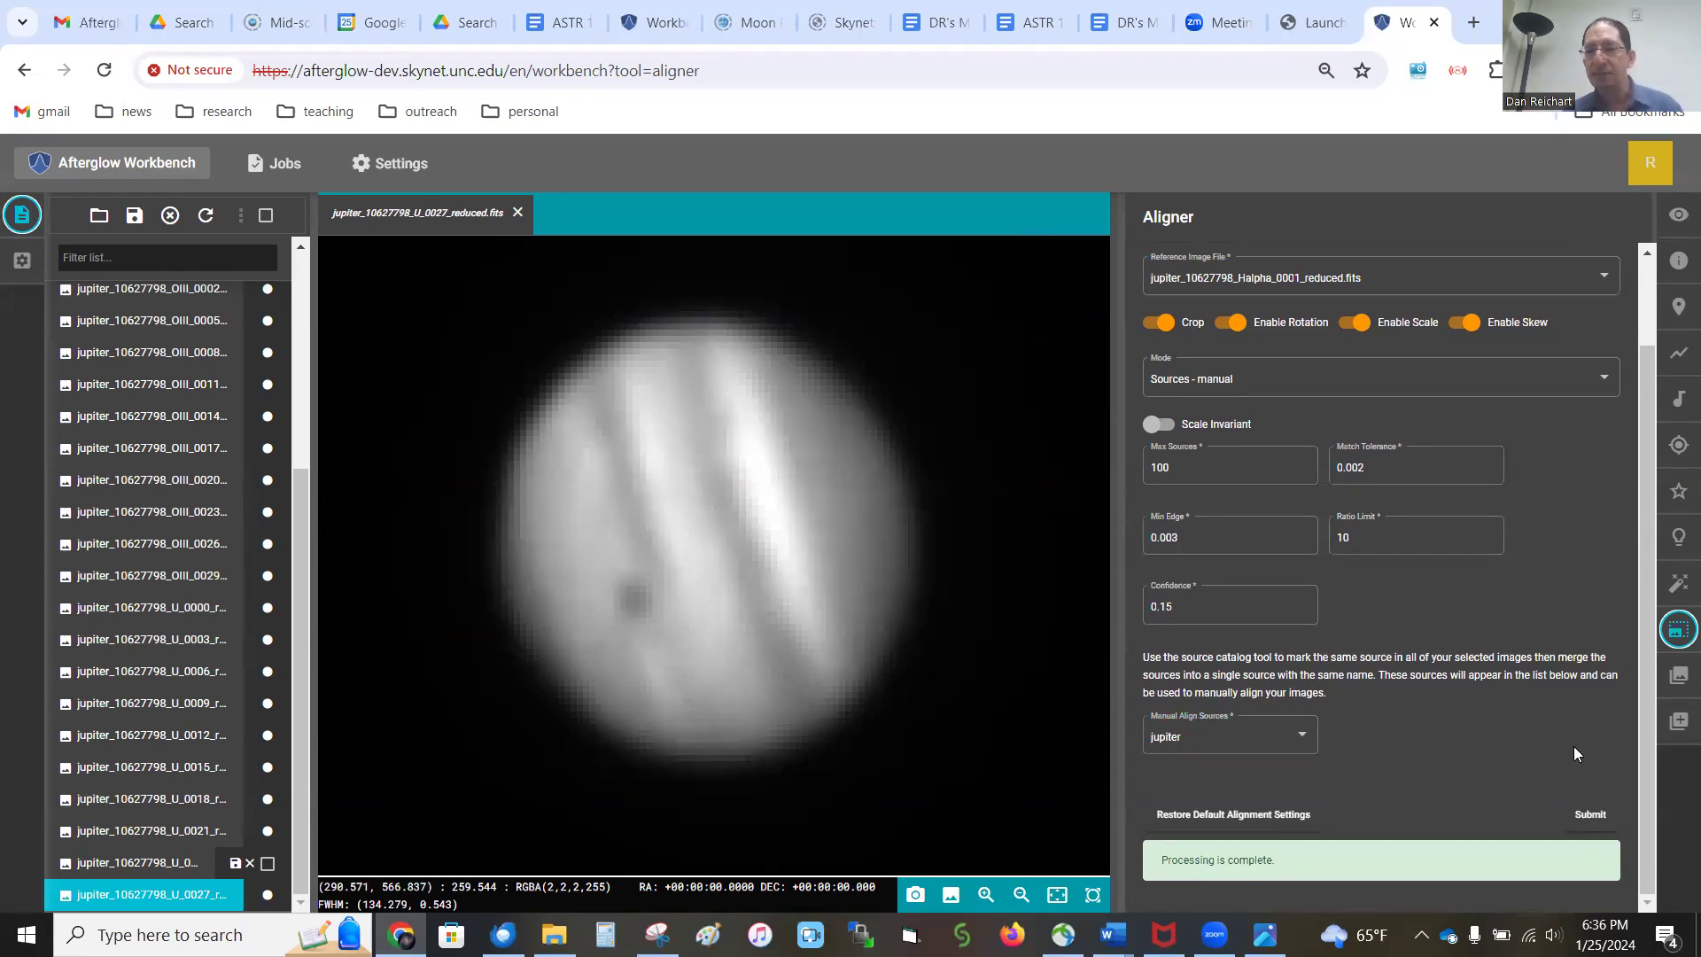
{"action": "left_click", "coordinate": [1591, 817]}
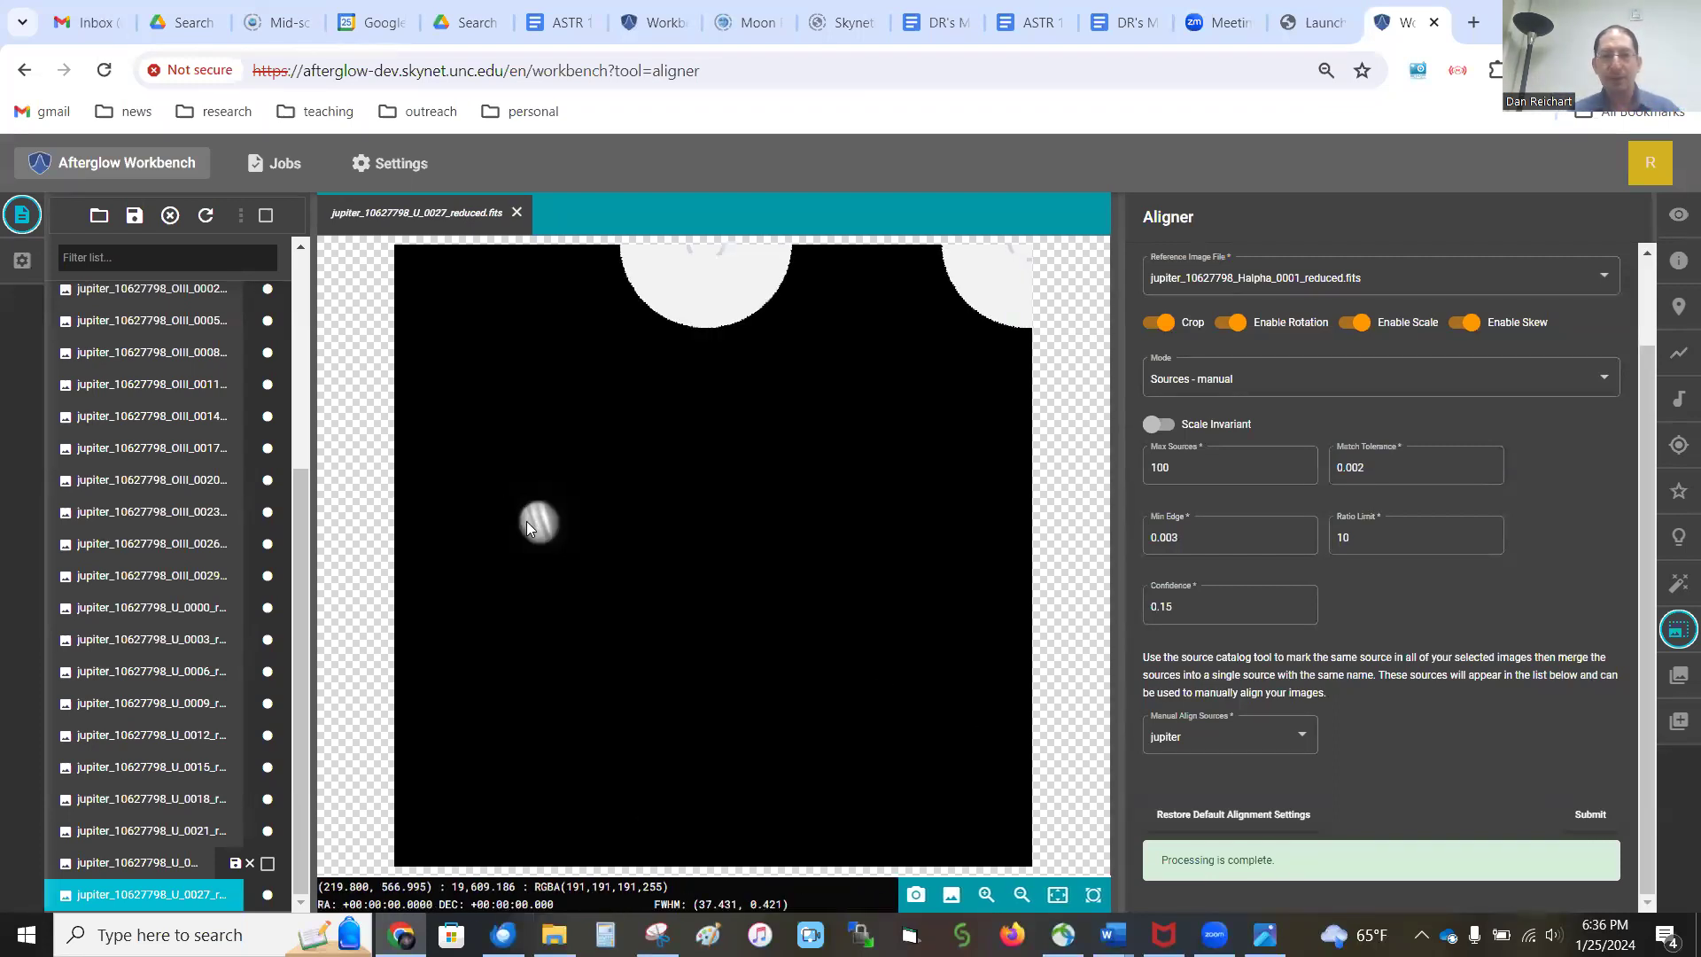
Examine Jupiter's position up close in the aligned images, going from U_0027 back through the U, OIII and H-alpha frames
{"action": "scroll", "coordinate": [526, 521], "scroll_direction": "up", "scroll_amount": 3}
{"action": "scroll", "coordinate": [526, 521], "scroll_direction": "up", "scroll_amount": 3}
{"action": "left_click_drag", "start_coordinate": [573, 559], "coordinate": [688, 548]}
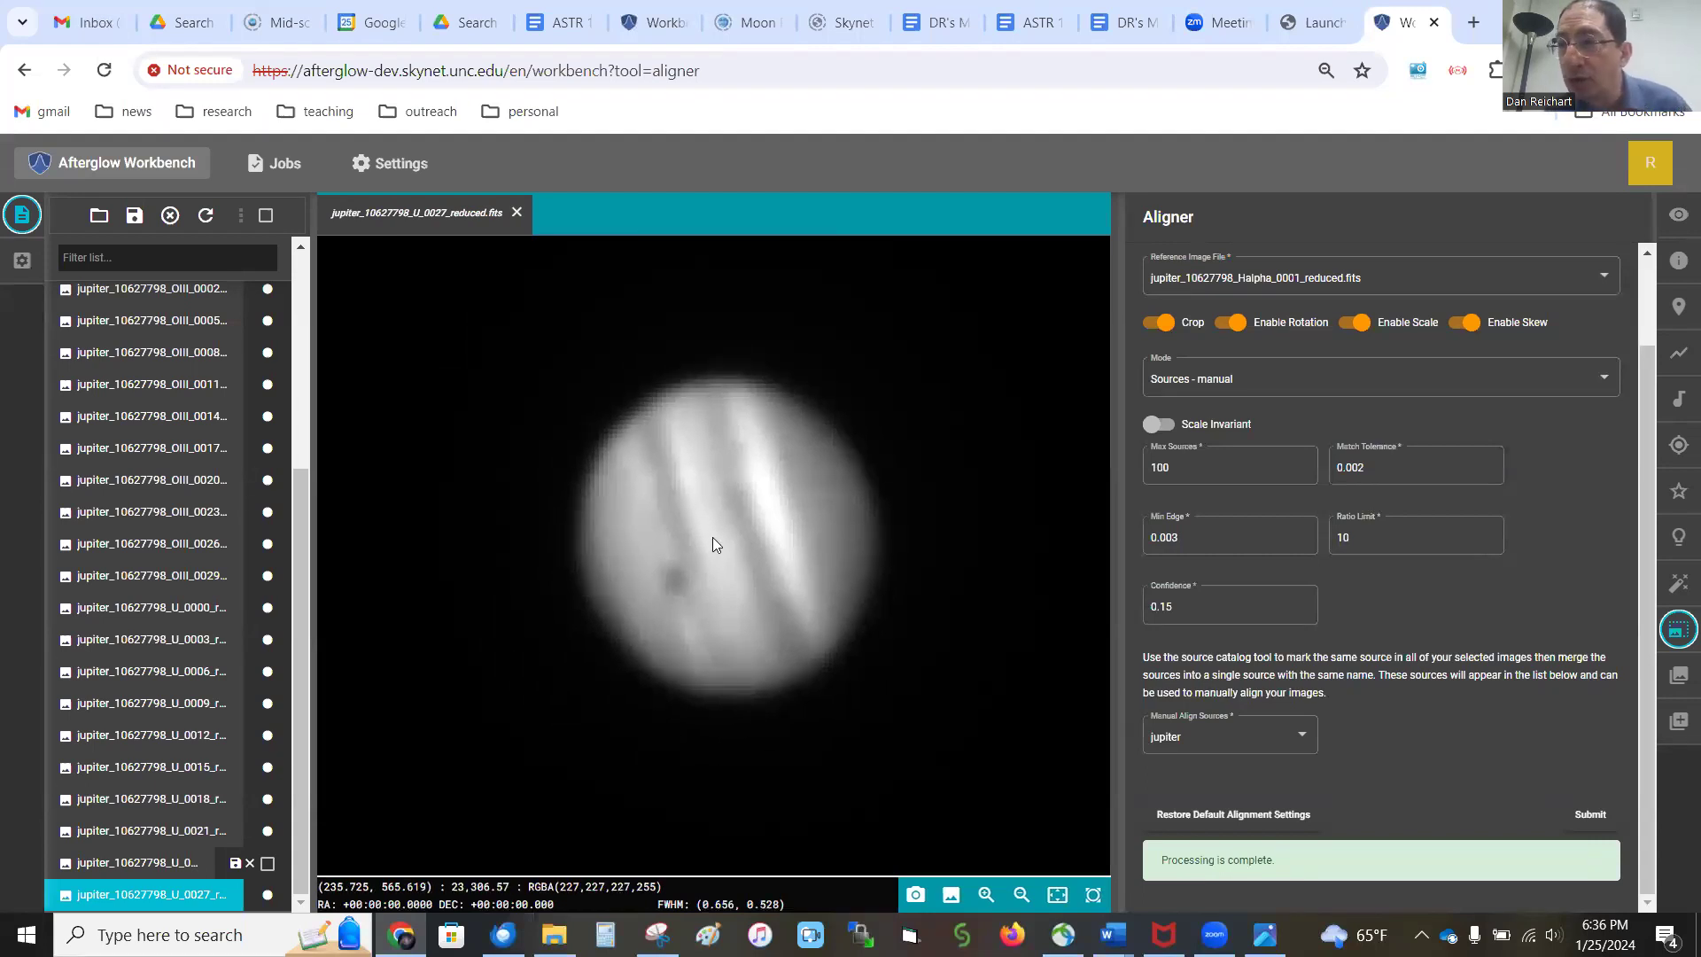
{"action": "scroll", "coordinate": [713, 537], "scroll_direction": "up", "scroll_amount": 1}
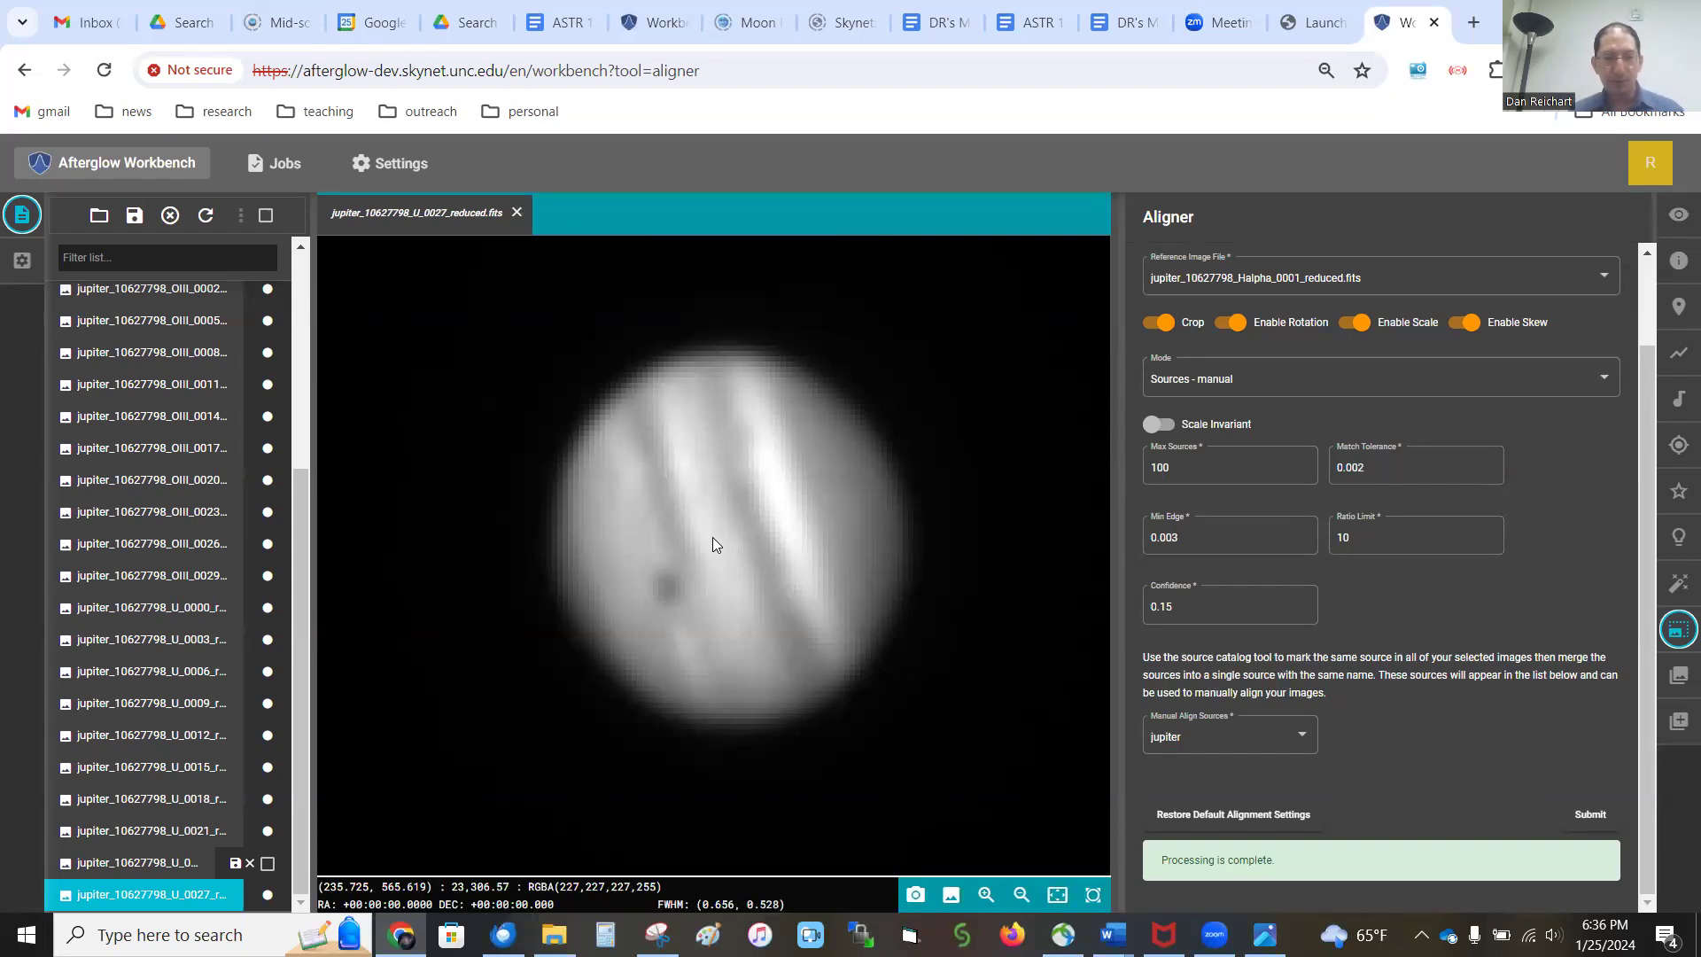
{"action": "key", "text": "Up"}
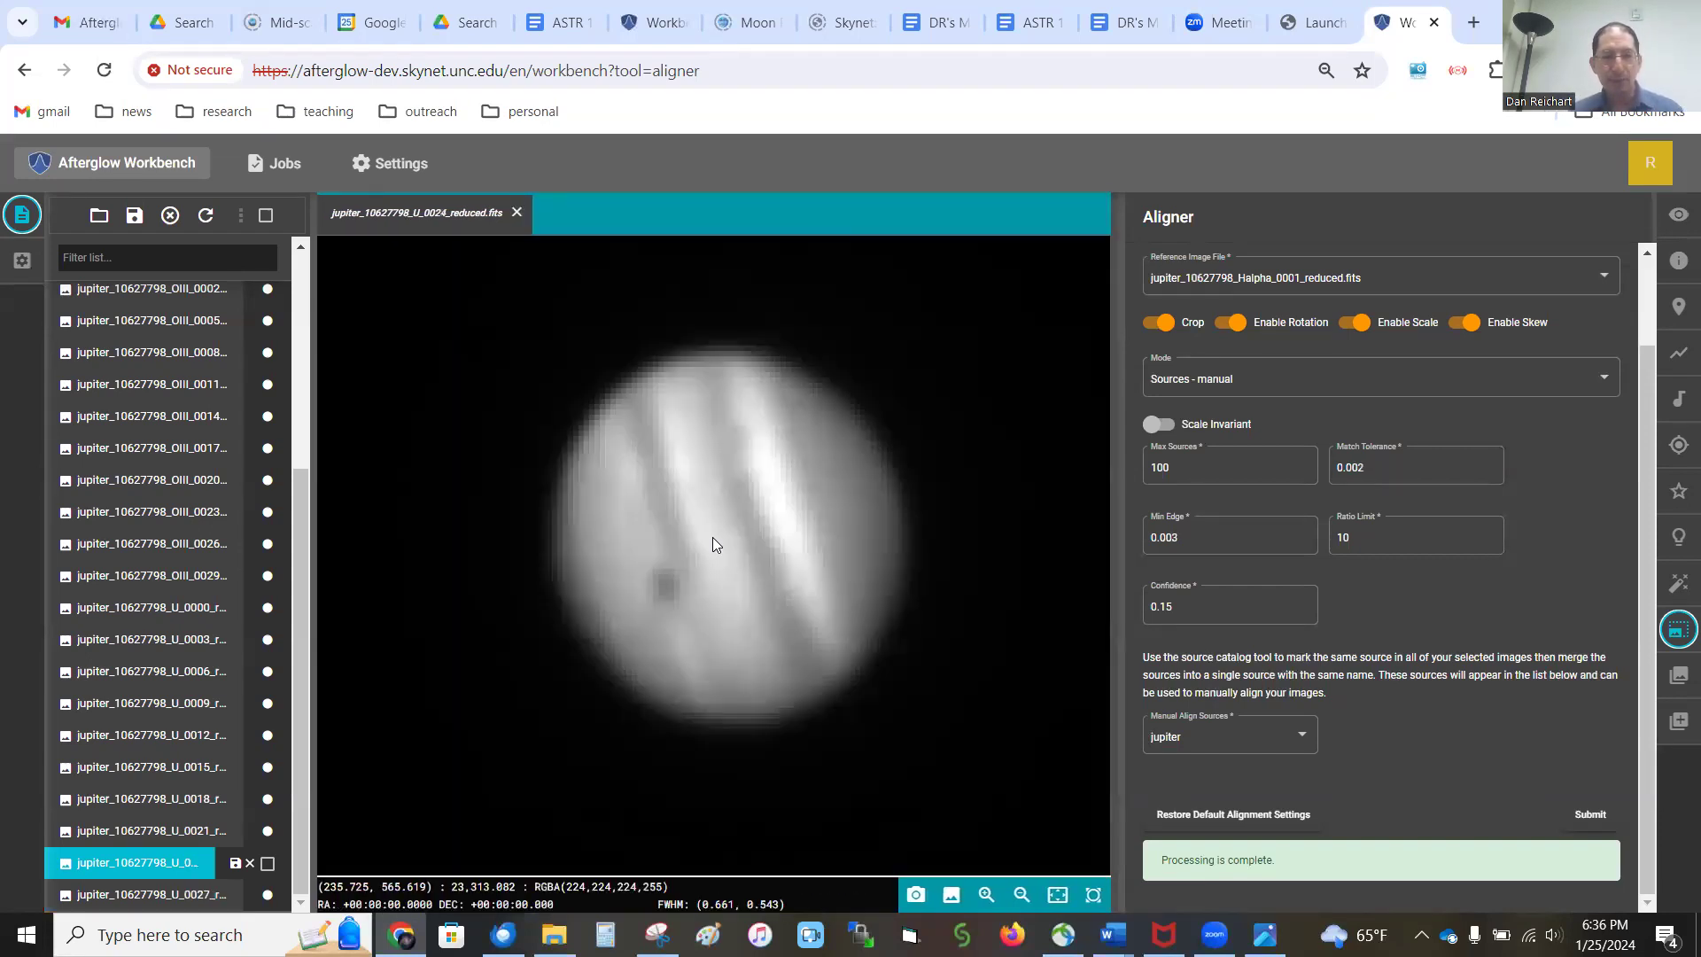
{"action": "key", "text": "Up"}
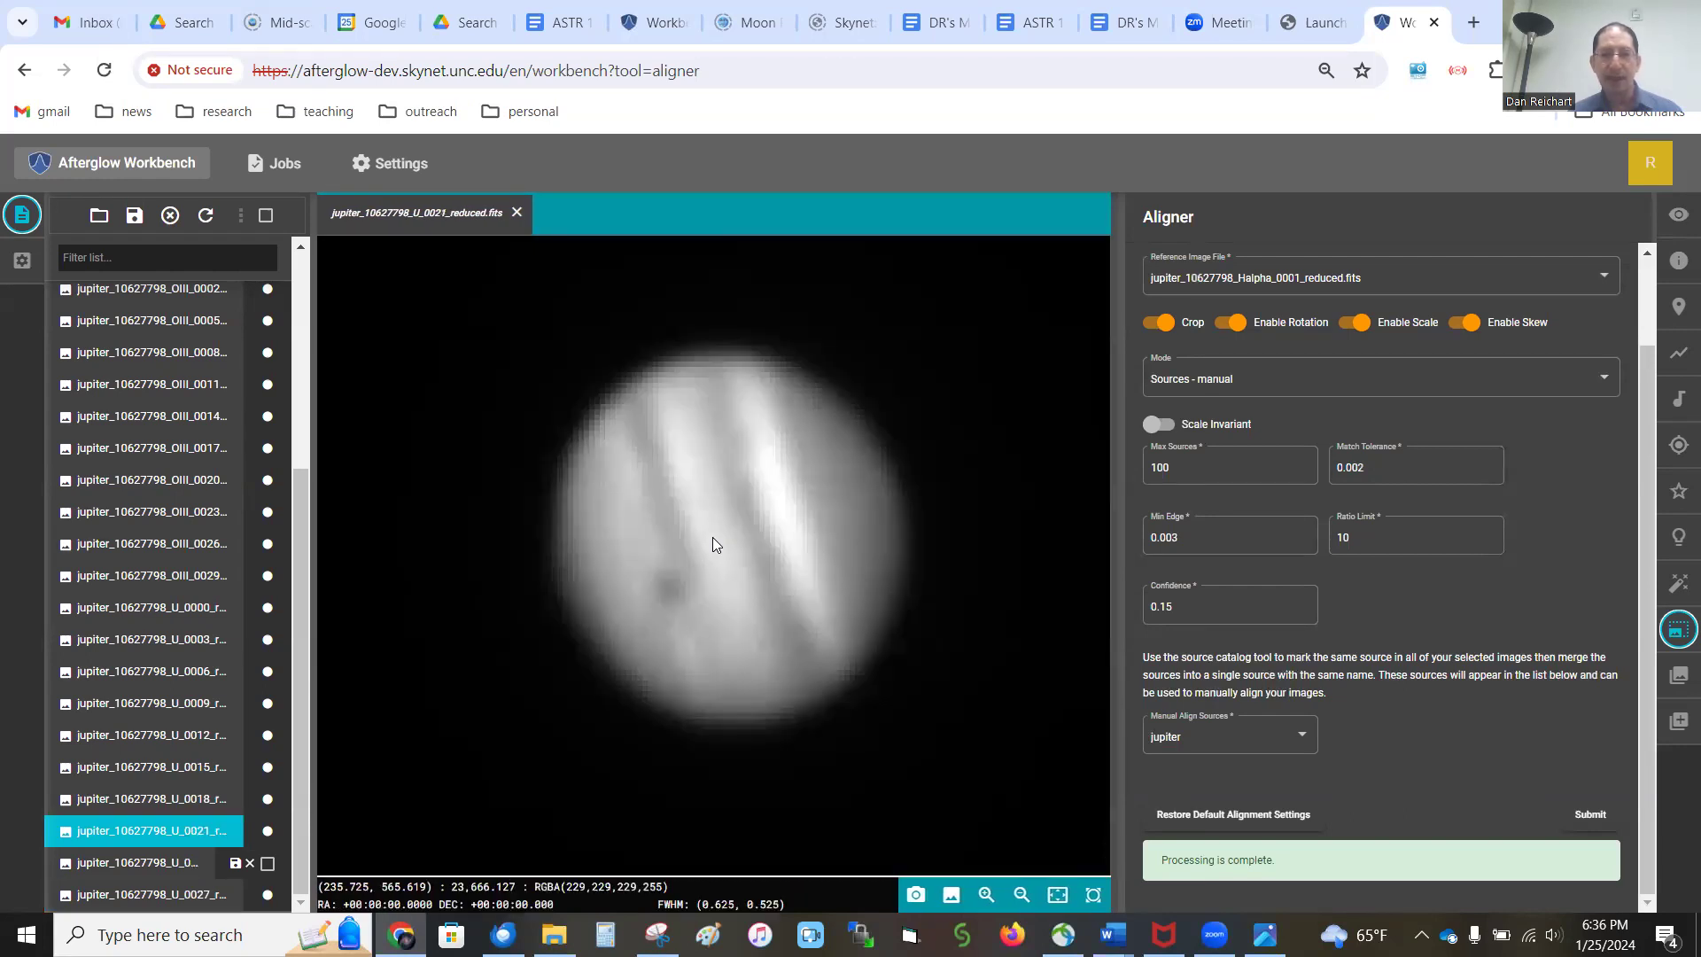
{"action": "key", "text": "Up"}
{"action": "key", "text": "Up"}
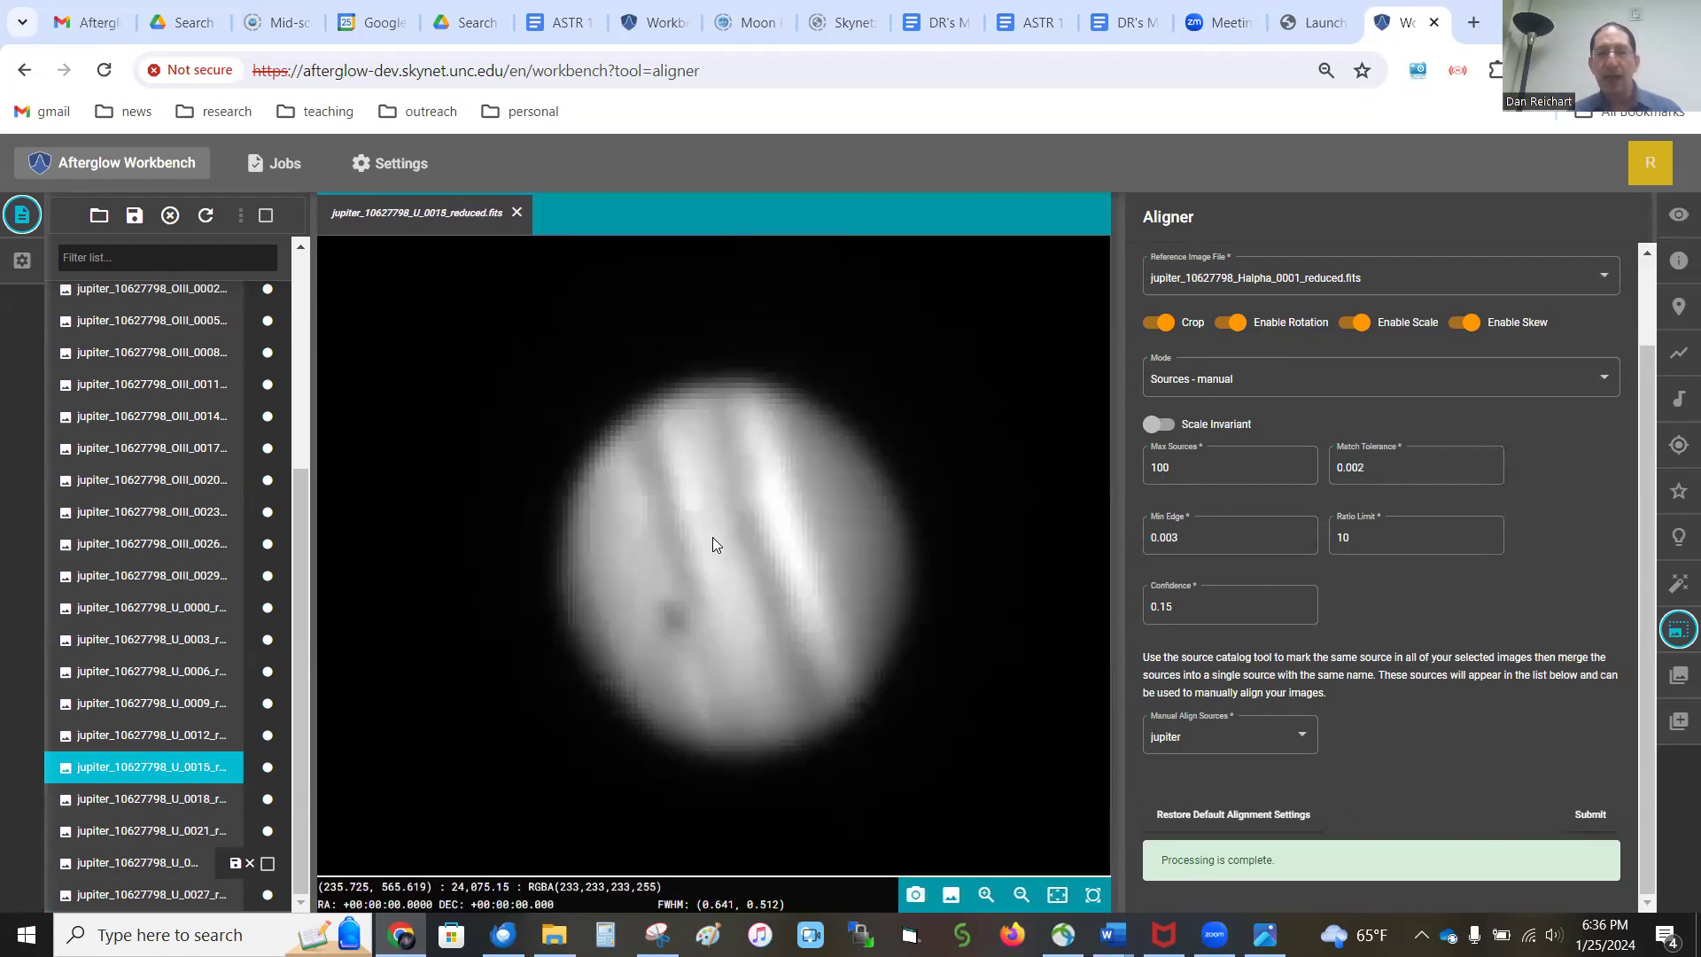
{"action": "key", "text": "Up"}
{"action": "key", "text": "Up"}
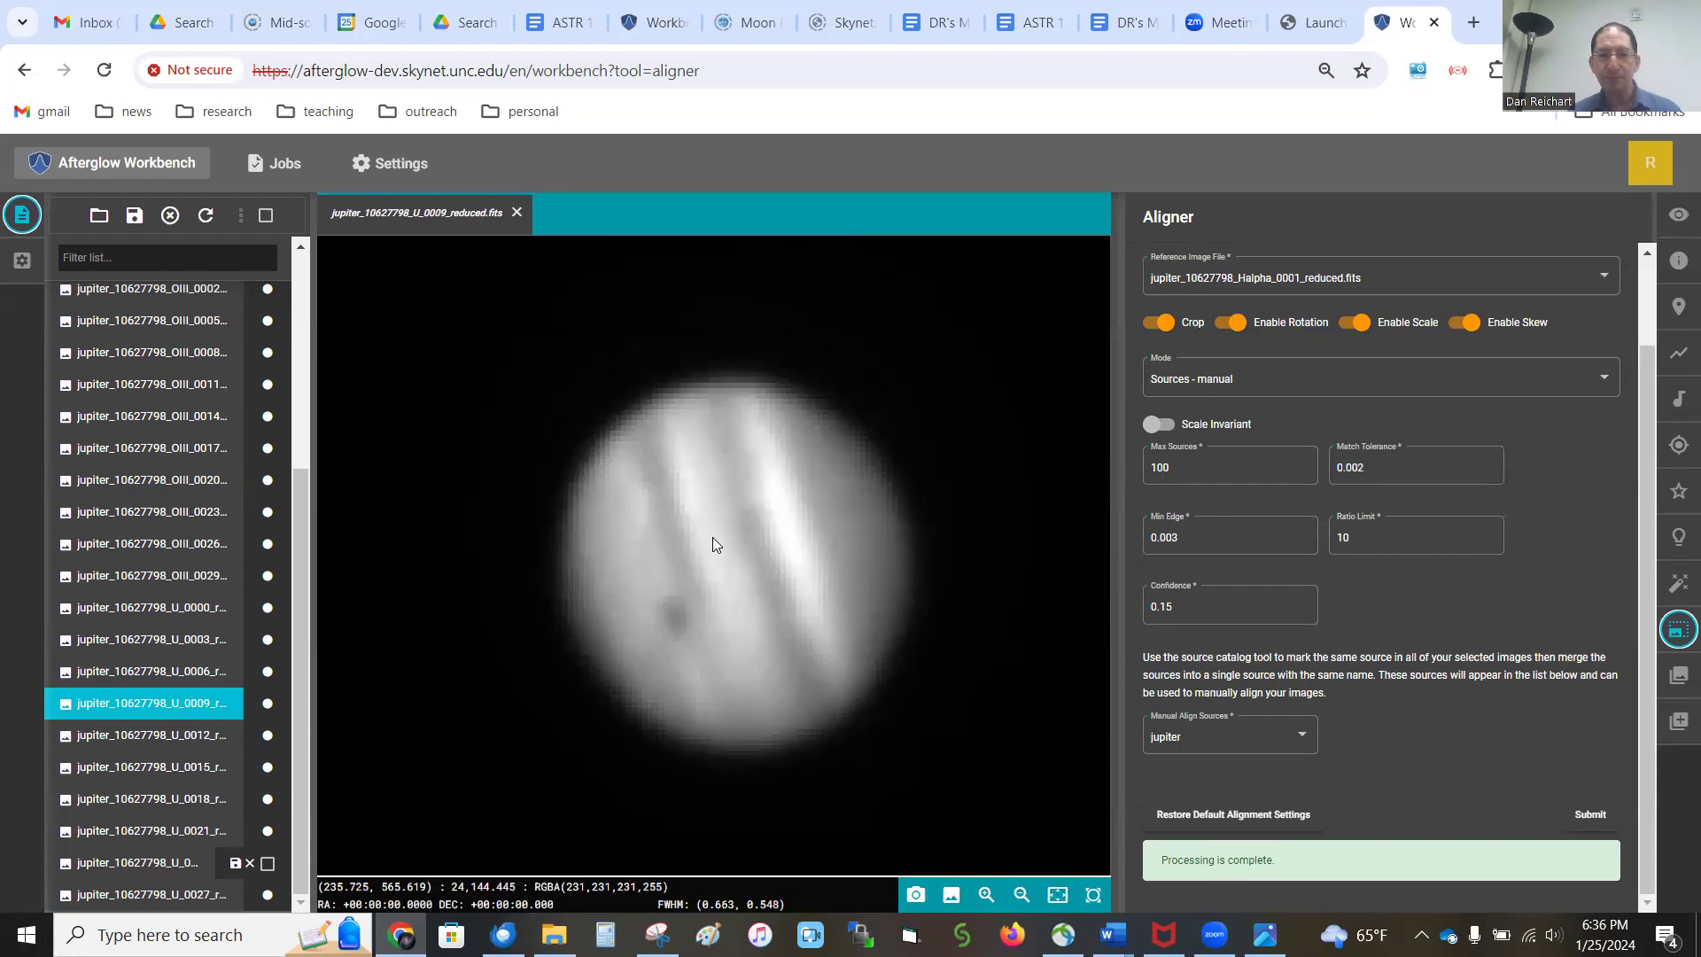
{"action": "key", "text": "Up"}
{"action": "key", "text": "Up"}
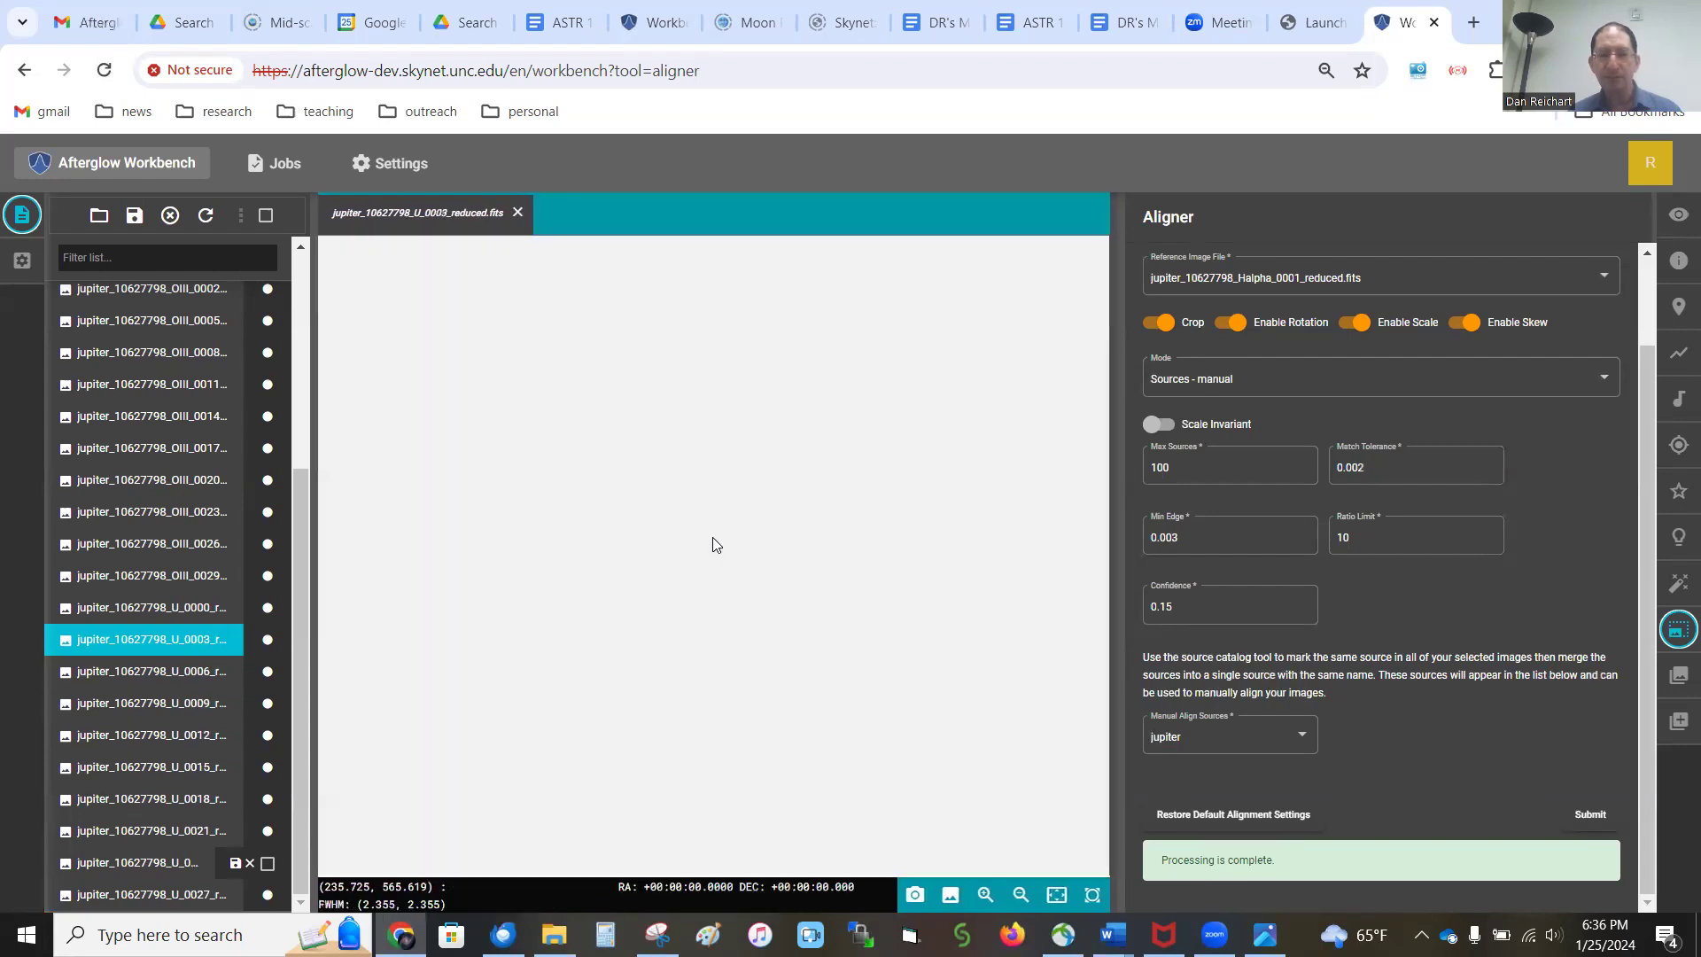
{"action": "key", "text": "Up"}
{"action": "key", "text": "Up"}
{"action": "key", "text": "Up"}
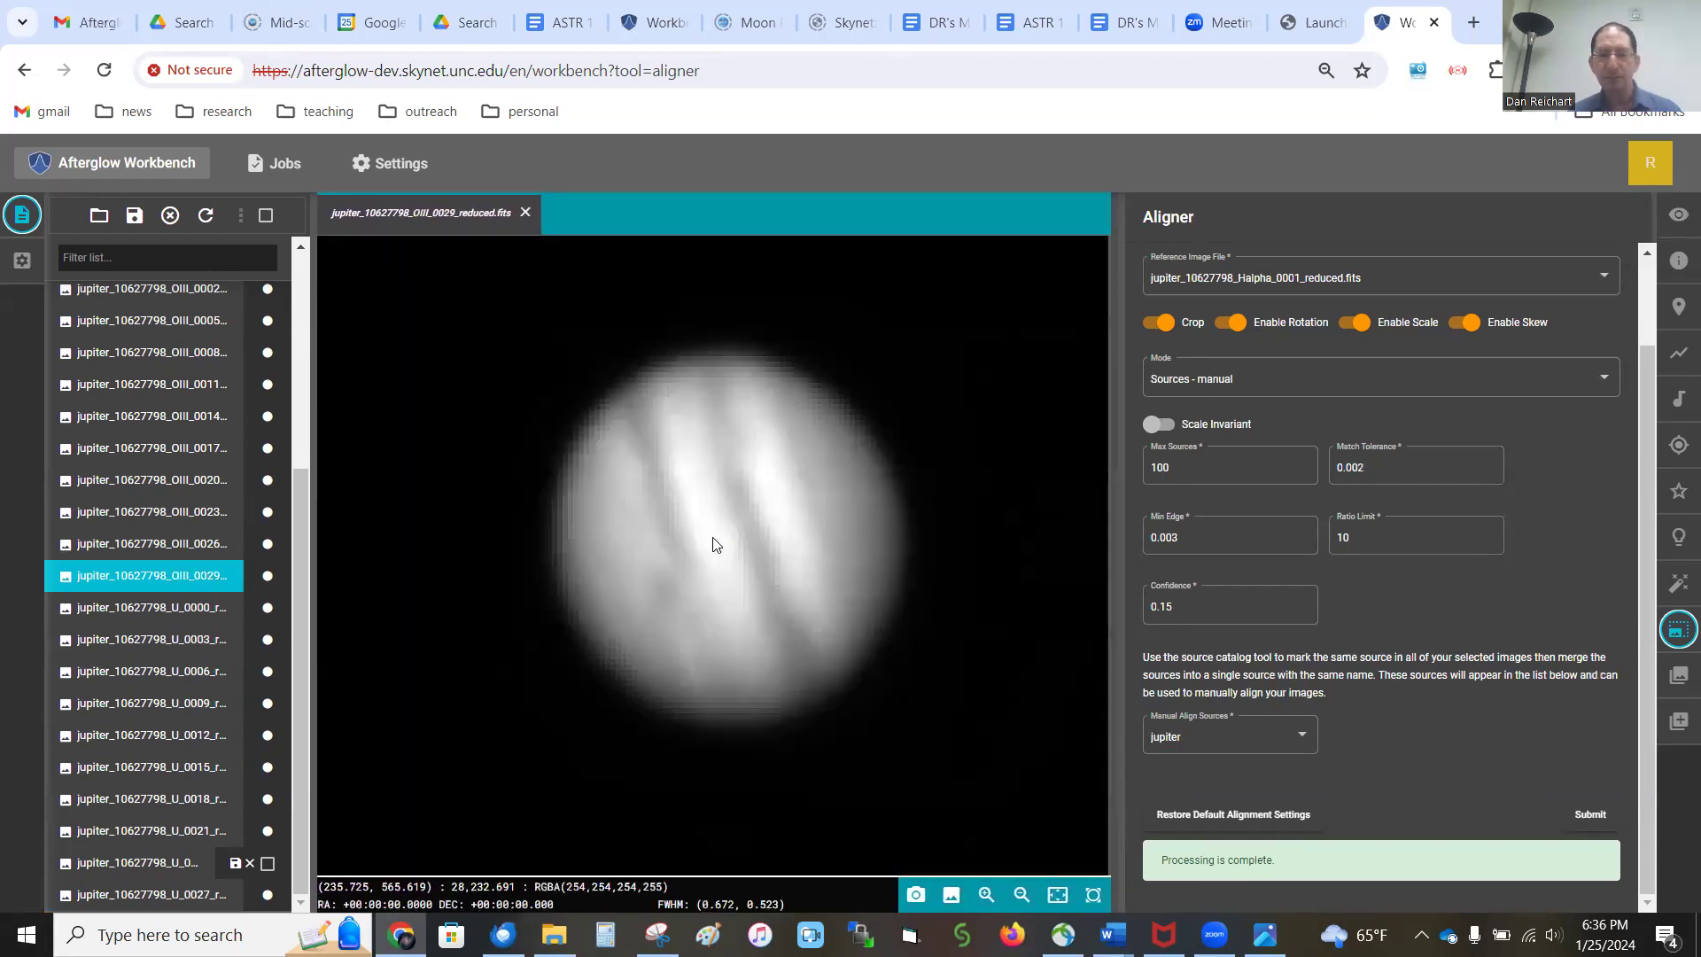
{"action": "key", "text": "Up"}
{"action": "key", "text": "Up"}
{"action": "key", "text": "Up"}
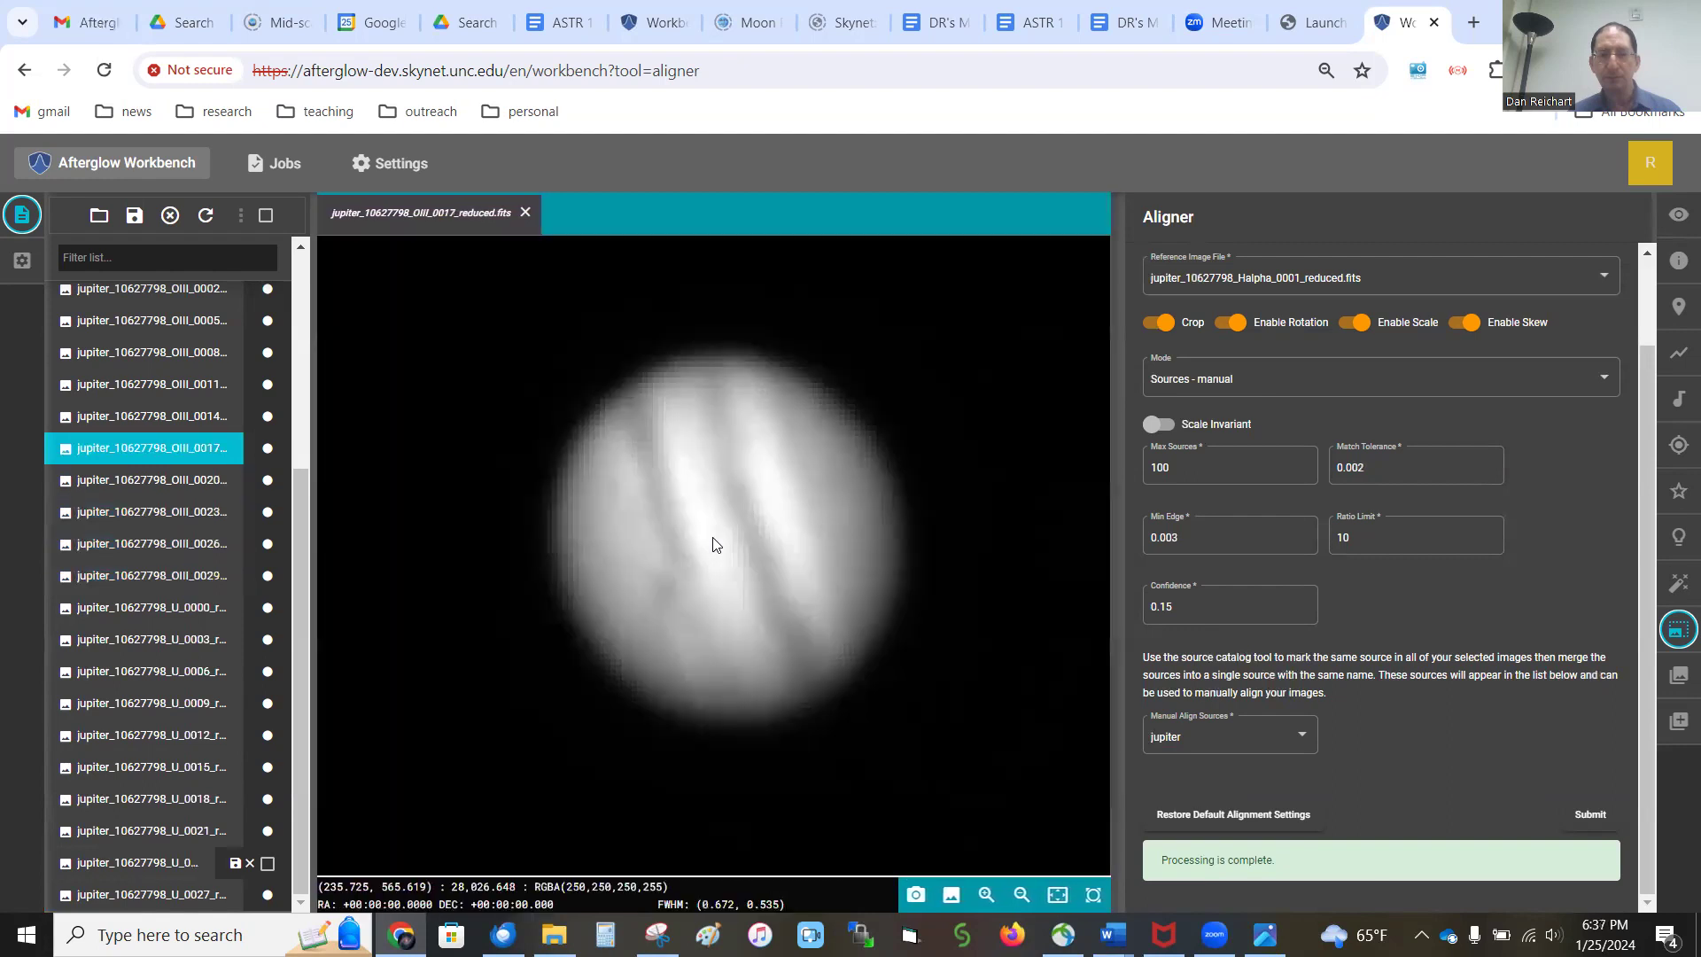
{"action": "key", "text": "Up"}
{"action": "key", "text": "Up"}
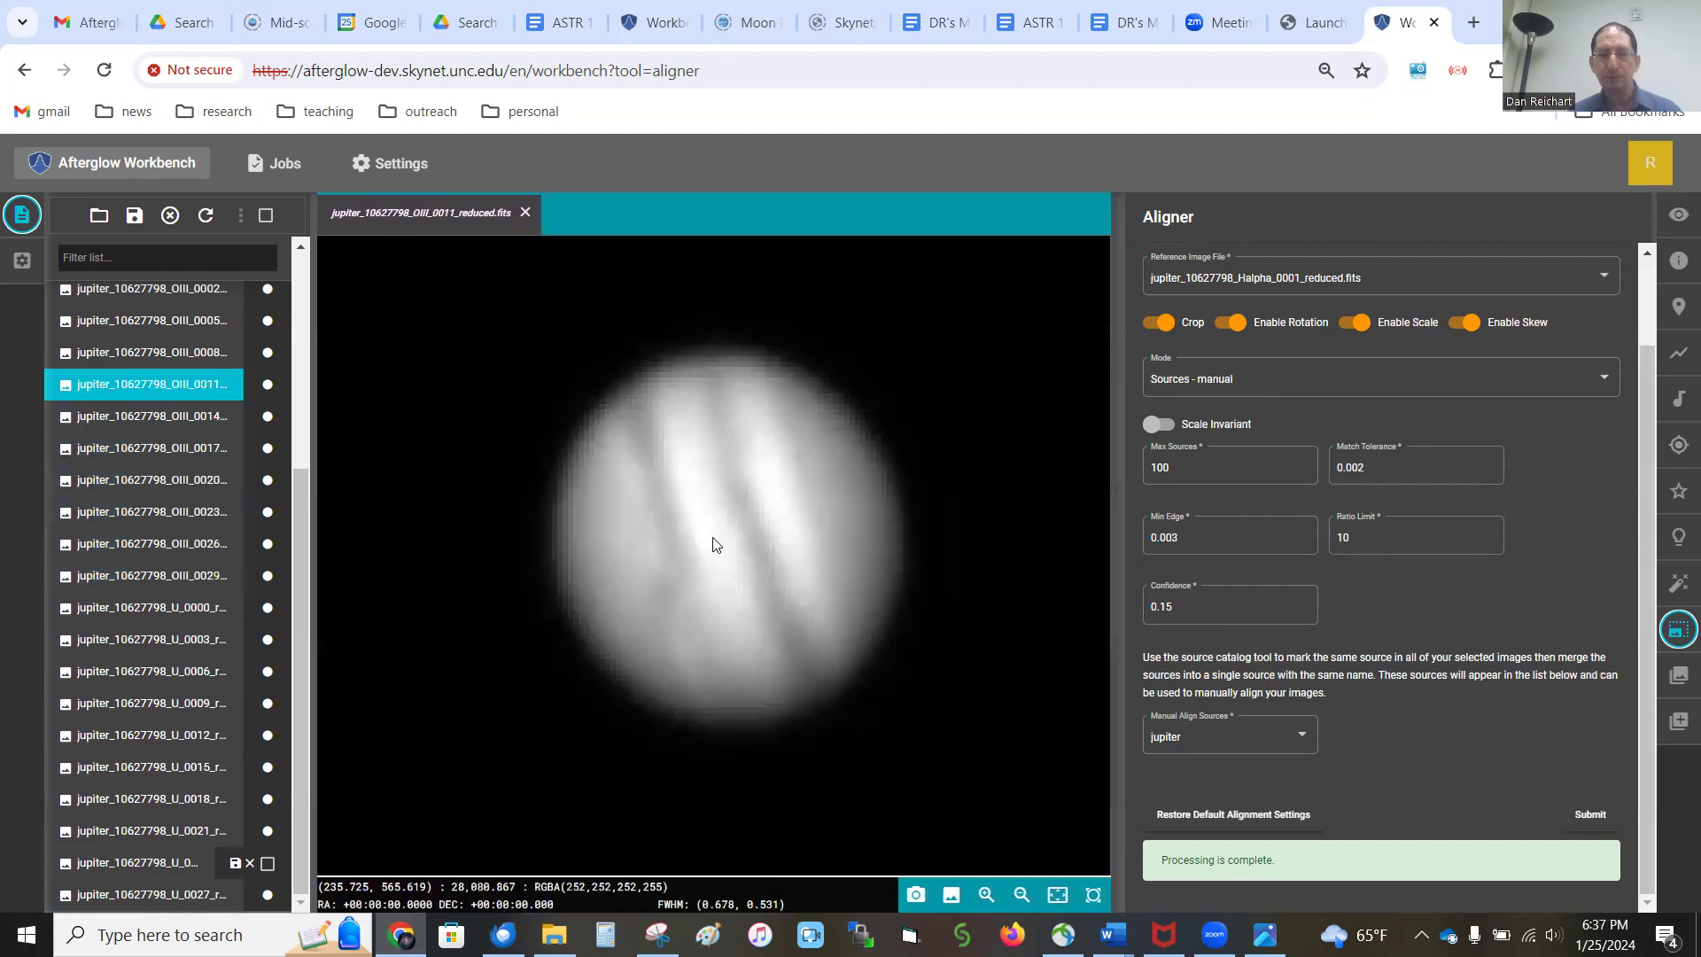
{"action": "key", "text": "Up"}
{"action": "key", "text": "Up"}
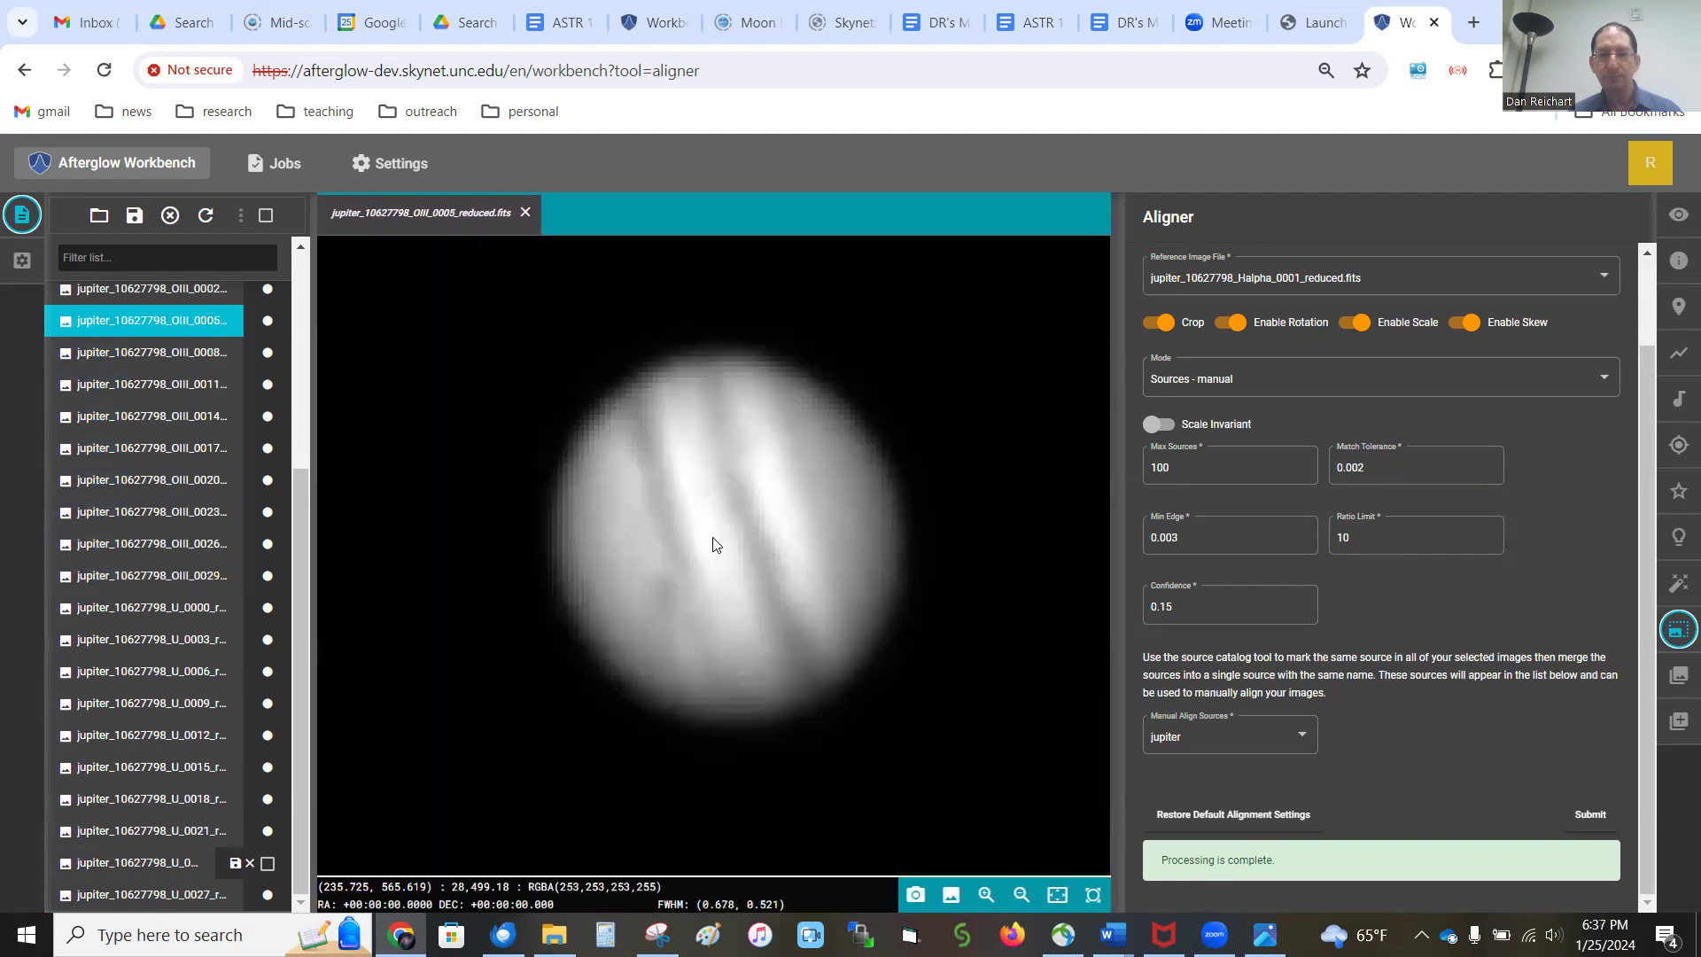
{"action": "key", "text": "Up"}
{"action": "key", "text": "Up"}
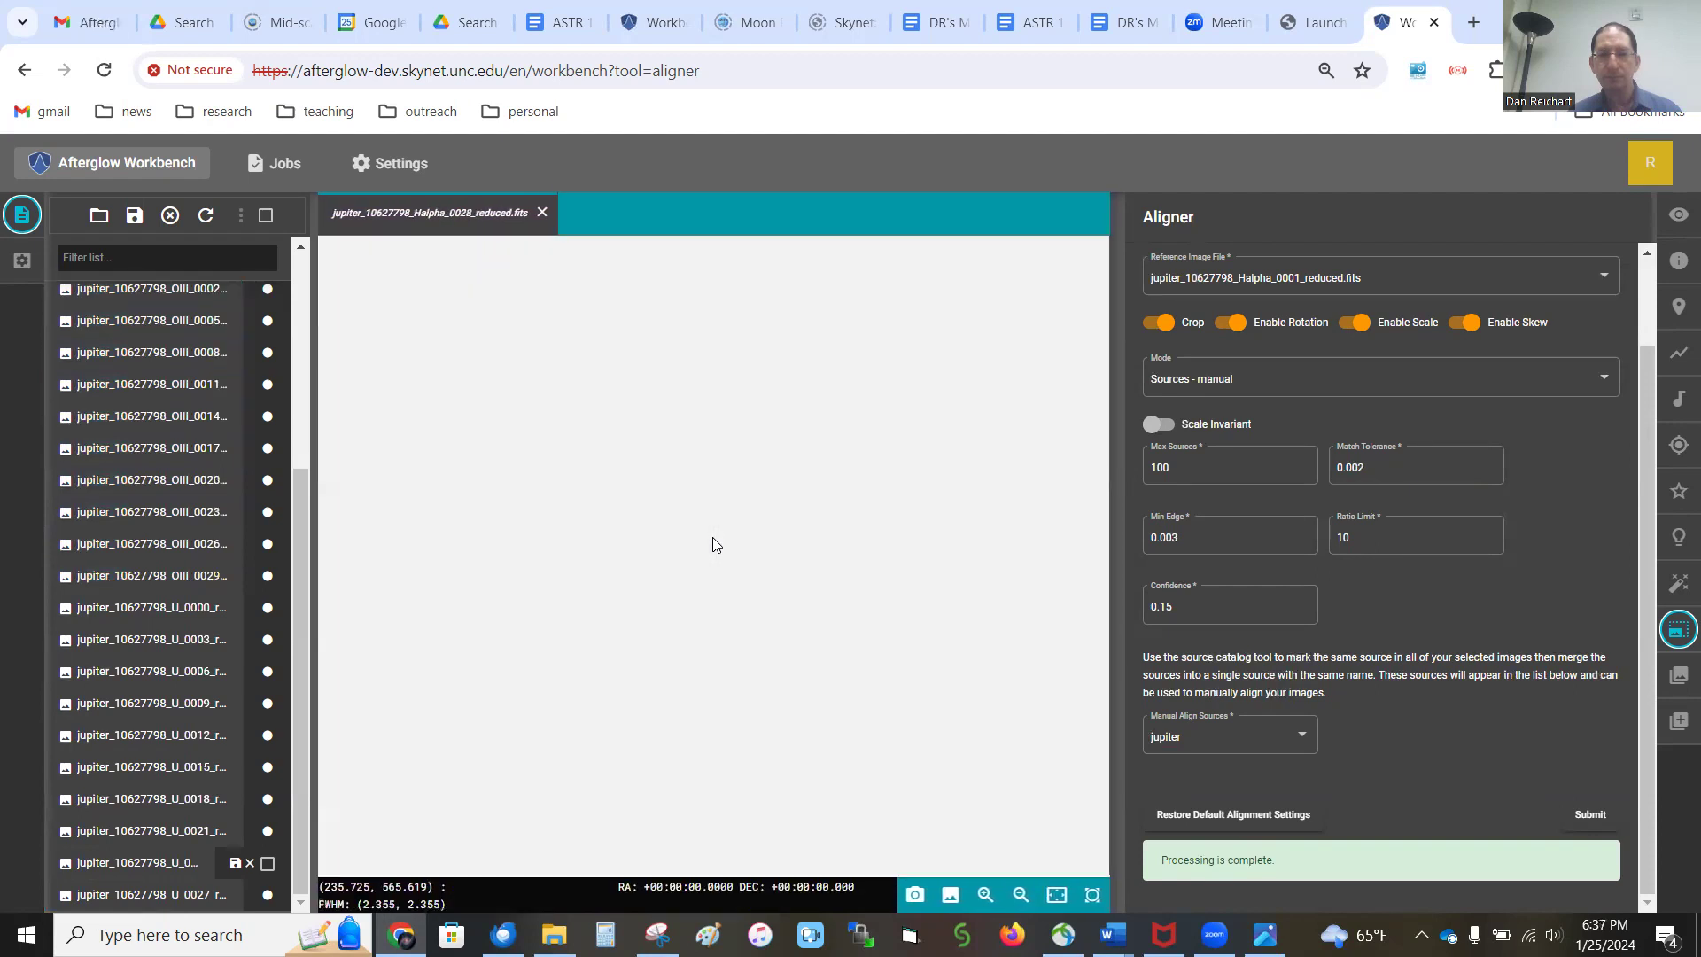
{"action": "key", "text": "Up"}
{"action": "key", "text": "Up"}
{"action": "key", "text": "Up"}
{"action": "key", "text": "Up"}
{"action": "key", "text": "Up"}
{"action": "key", "text": "Up"}
{"action": "key", "text": "Up"}
{"action": "key", "text": "Up"}
{"action": "key", "text": "Up"}
{"action": "key", "text": "Up"}
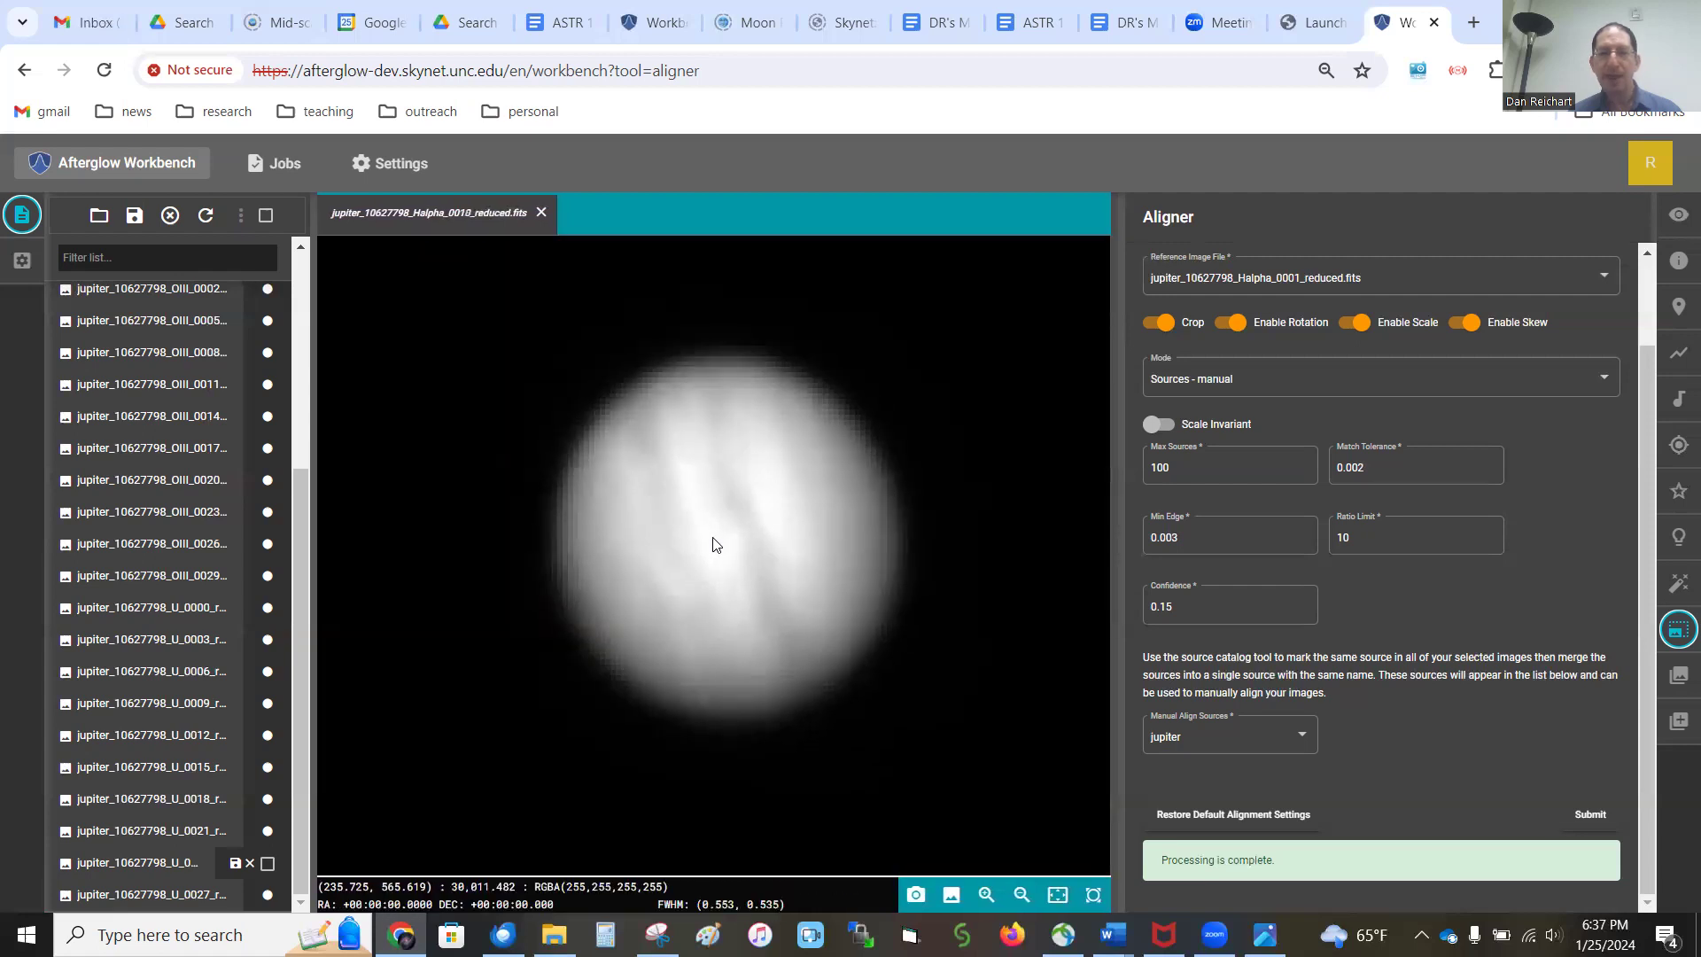
Compare the aligned frames again in forward order, from the H-alpha images through OIII to U_0027
{"action": "key", "text": "Down"}
{"action": "key", "text": "Down"}
{"action": "key", "text": "Down"}
{"action": "key", "text": "Down"}
{"action": "key", "text": "Down"}
{"action": "key", "text": "Down"}
{"action": "key", "text": "Down"}
{"action": "key", "text": "Down"}
{"action": "key", "text": "Down"}
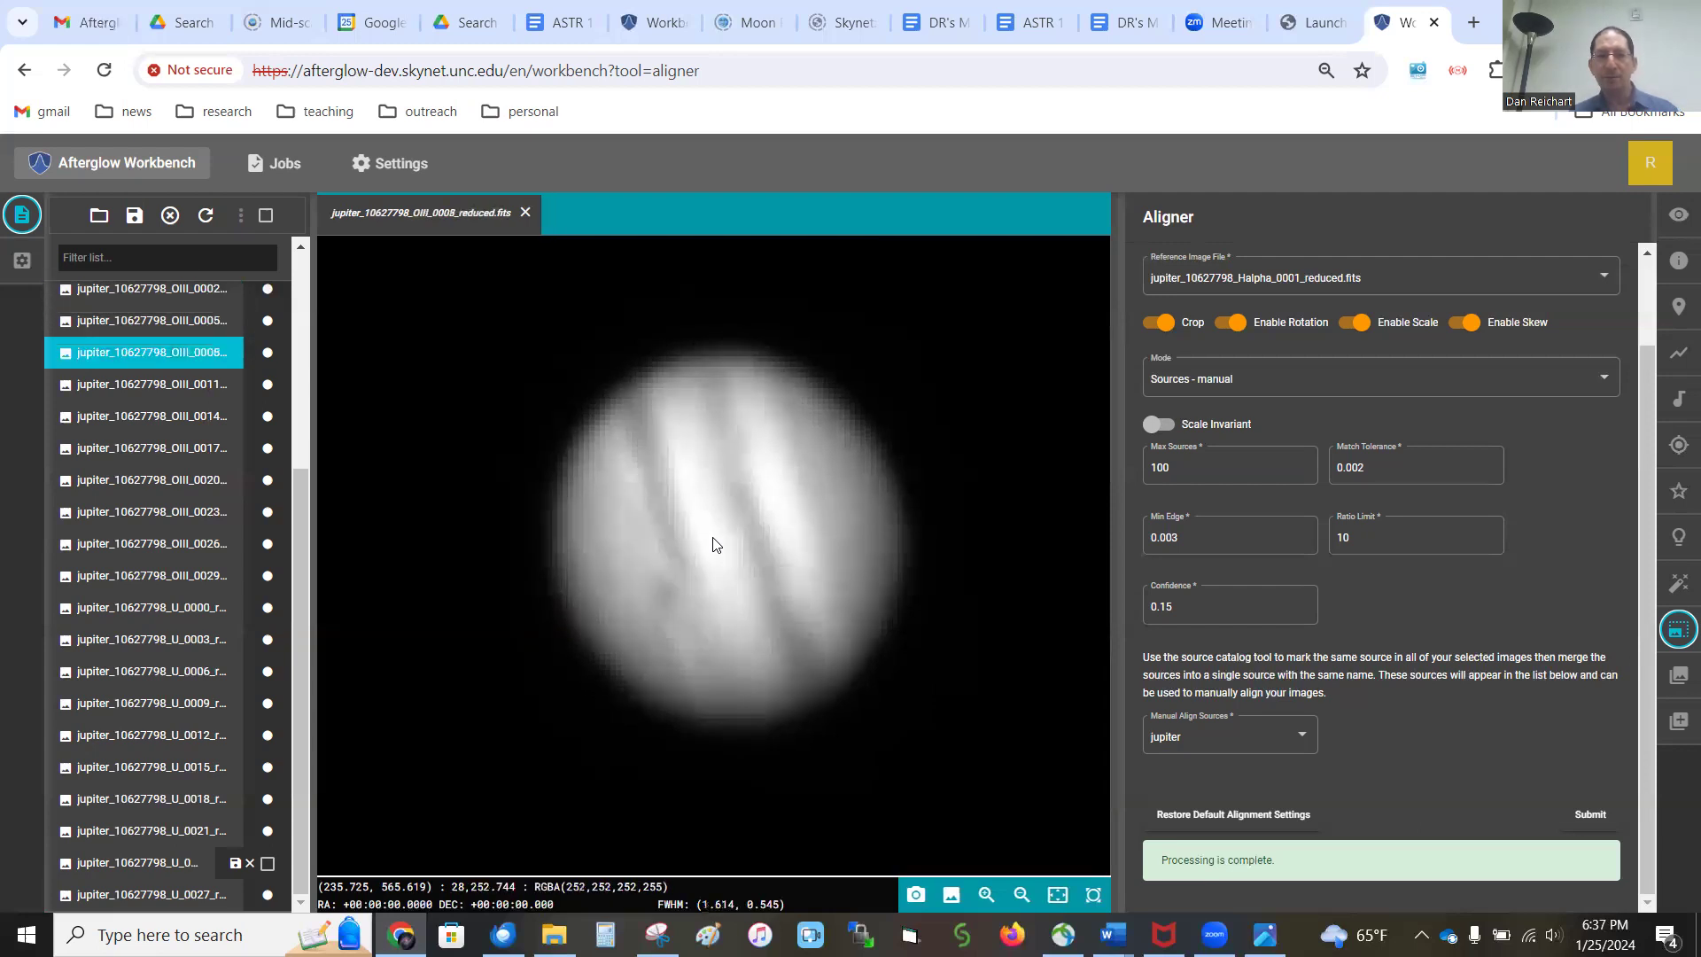
{"action": "key", "text": "Down"}
{"action": "key", "text": "Down"}
{"action": "key", "text": "Down"}
{"action": "key", "text": "Down"}
{"action": "key", "text": "Down"}
{"action": "key", "text": "Down"}
{"action": "key", "text": "Down"}
{"action": "key", "text": "Down"}
{"action": "key", "text": "Down"}
{"action": "key", "text": "Down"}
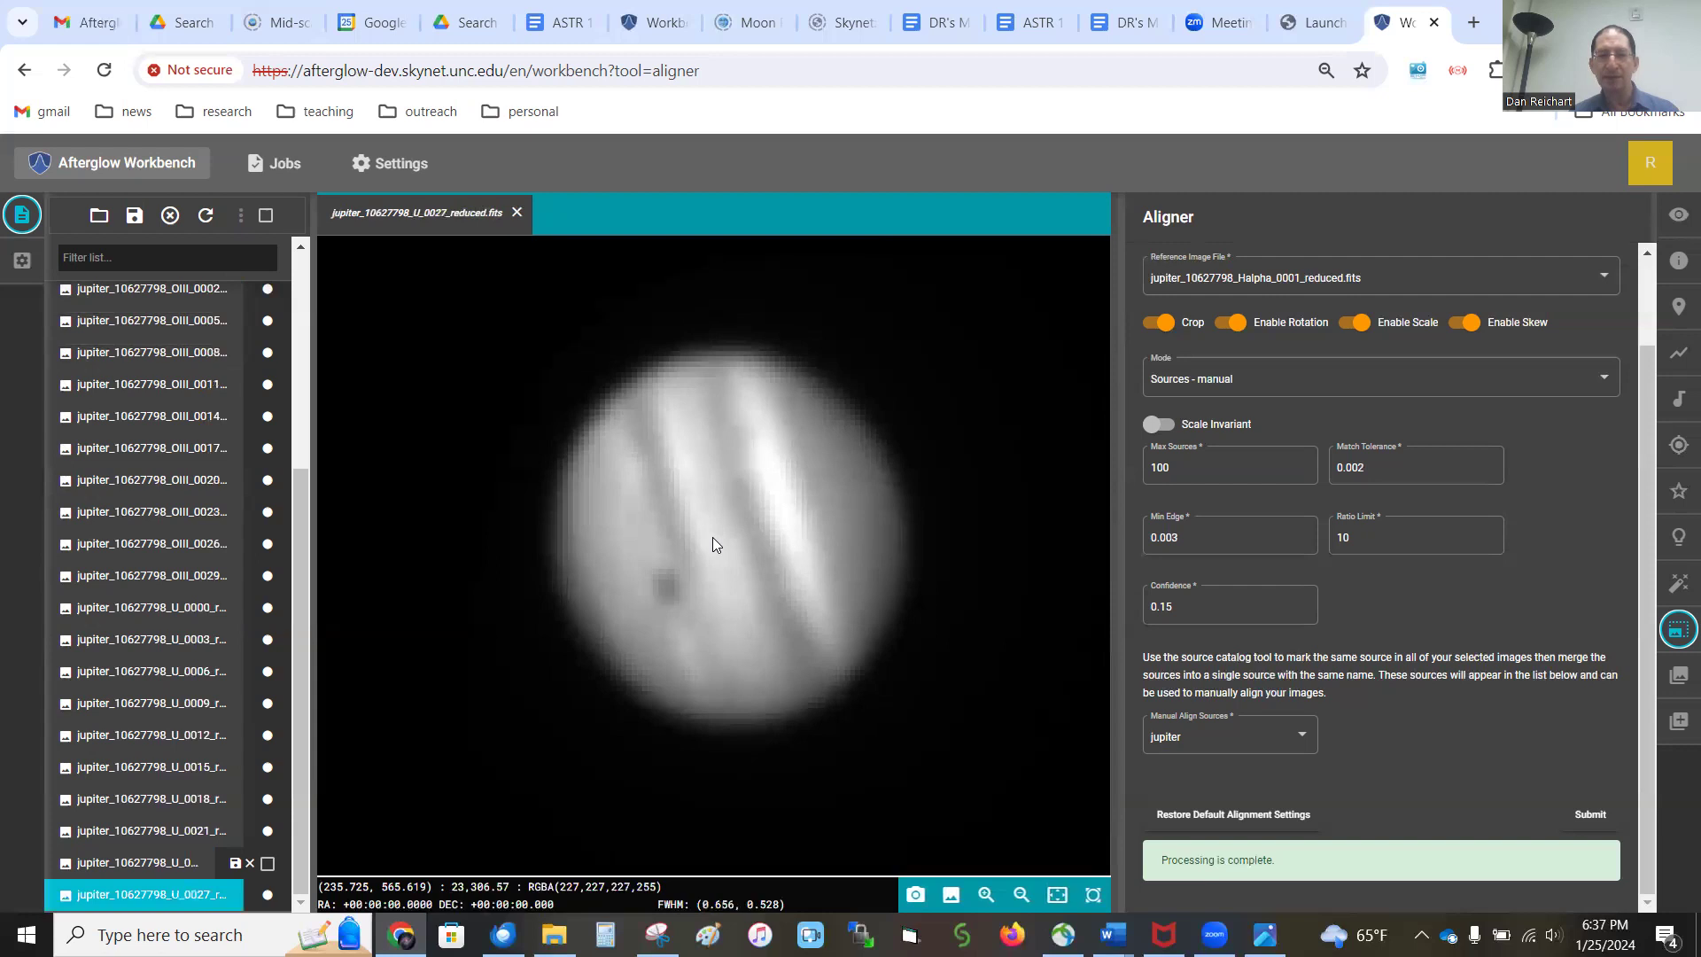
Run quickly back through all aligned frames from U_0027 to Halpha_0001 to check that Jupiter stays in place
{"action": "key", "text": "Up"}
{"action": "key", "text": "Up"}
{"action": "key", "text": "Up"}
{"action": "key", "text": "Up"}
{"action": "key", "text": "Up"}
{"action": "key", "text": "Up"}
{"action": "key", "text": "Up"}
{"action": "key", "text": "Up"}
{"action": "key", "text": "Up"}
{"action": "key", "text": "Up"}
{"action": "key", "text": "Up"}
{"action": "key", "text": "Up"}
{"action": "key", "text": "Up"}
{"action": "key", "text": "Up"}
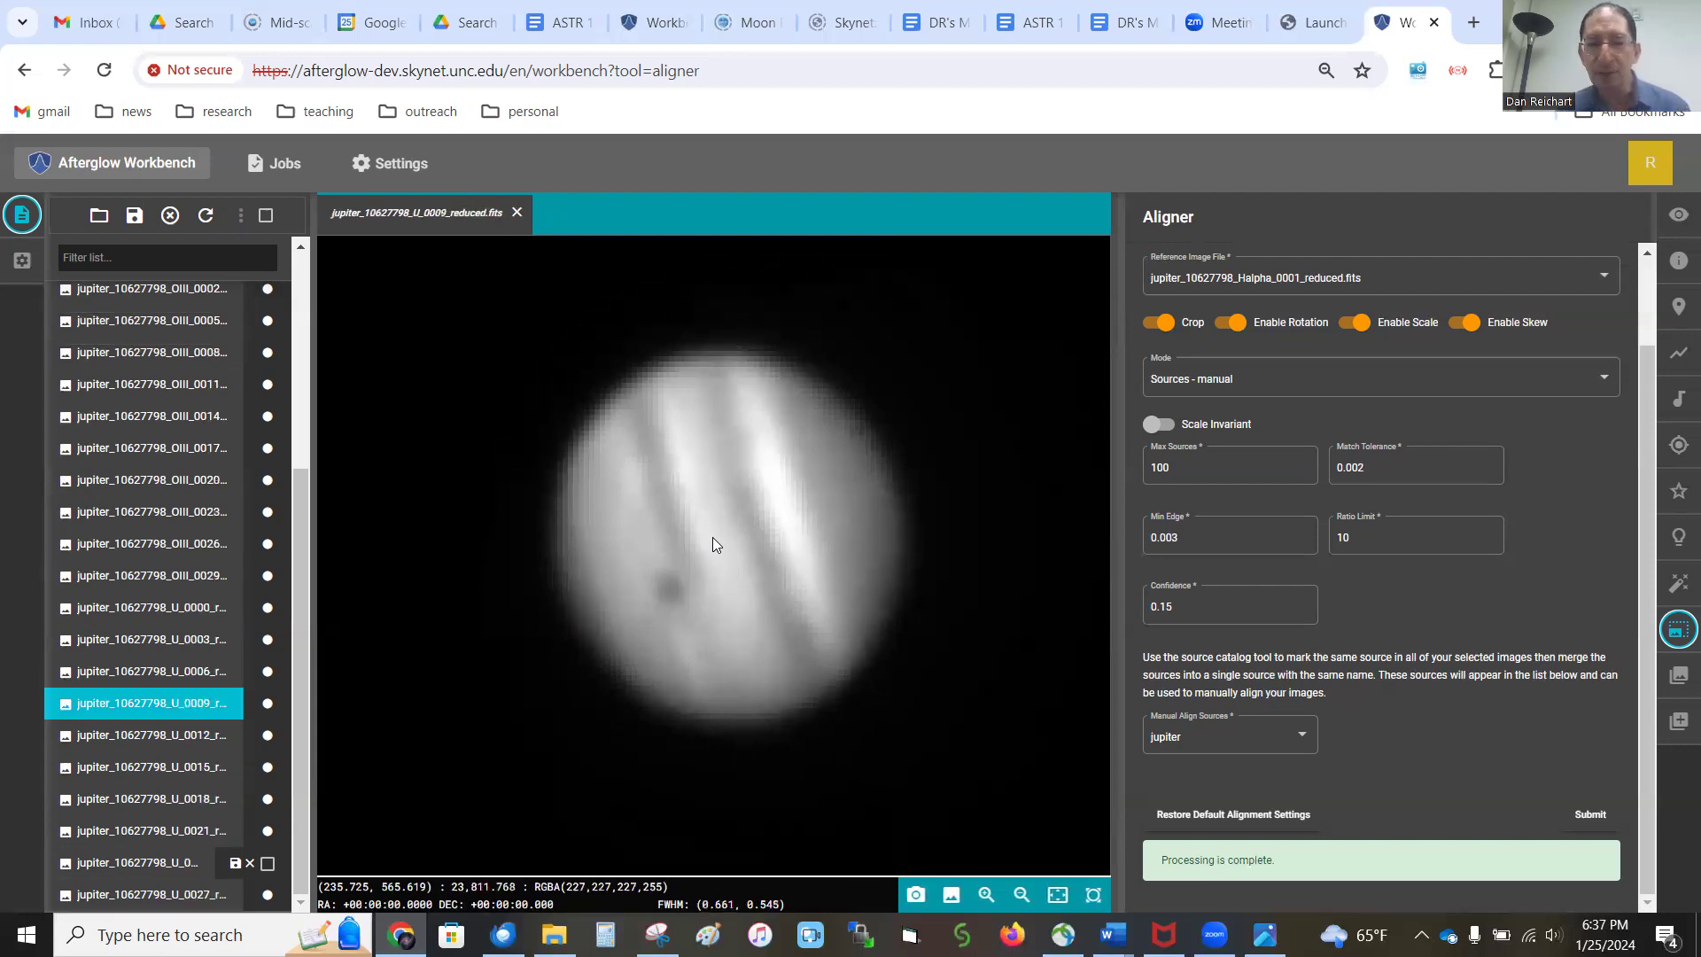
{"action": "key", "text": "Up"}
{"action": "key", "text": "Up"}
{"action": "key", "text": "Up"}
{"action": "key", "text": "Up"}
{"action": "key", "text": "Up"}
{"action": "key", "text": "Up"}
{"action": "key", "text": "Up"}
{"action": "key", "text": "Up"}
{"action": "key", "text": "Up"}
{"action": "key", "text": "Up"}
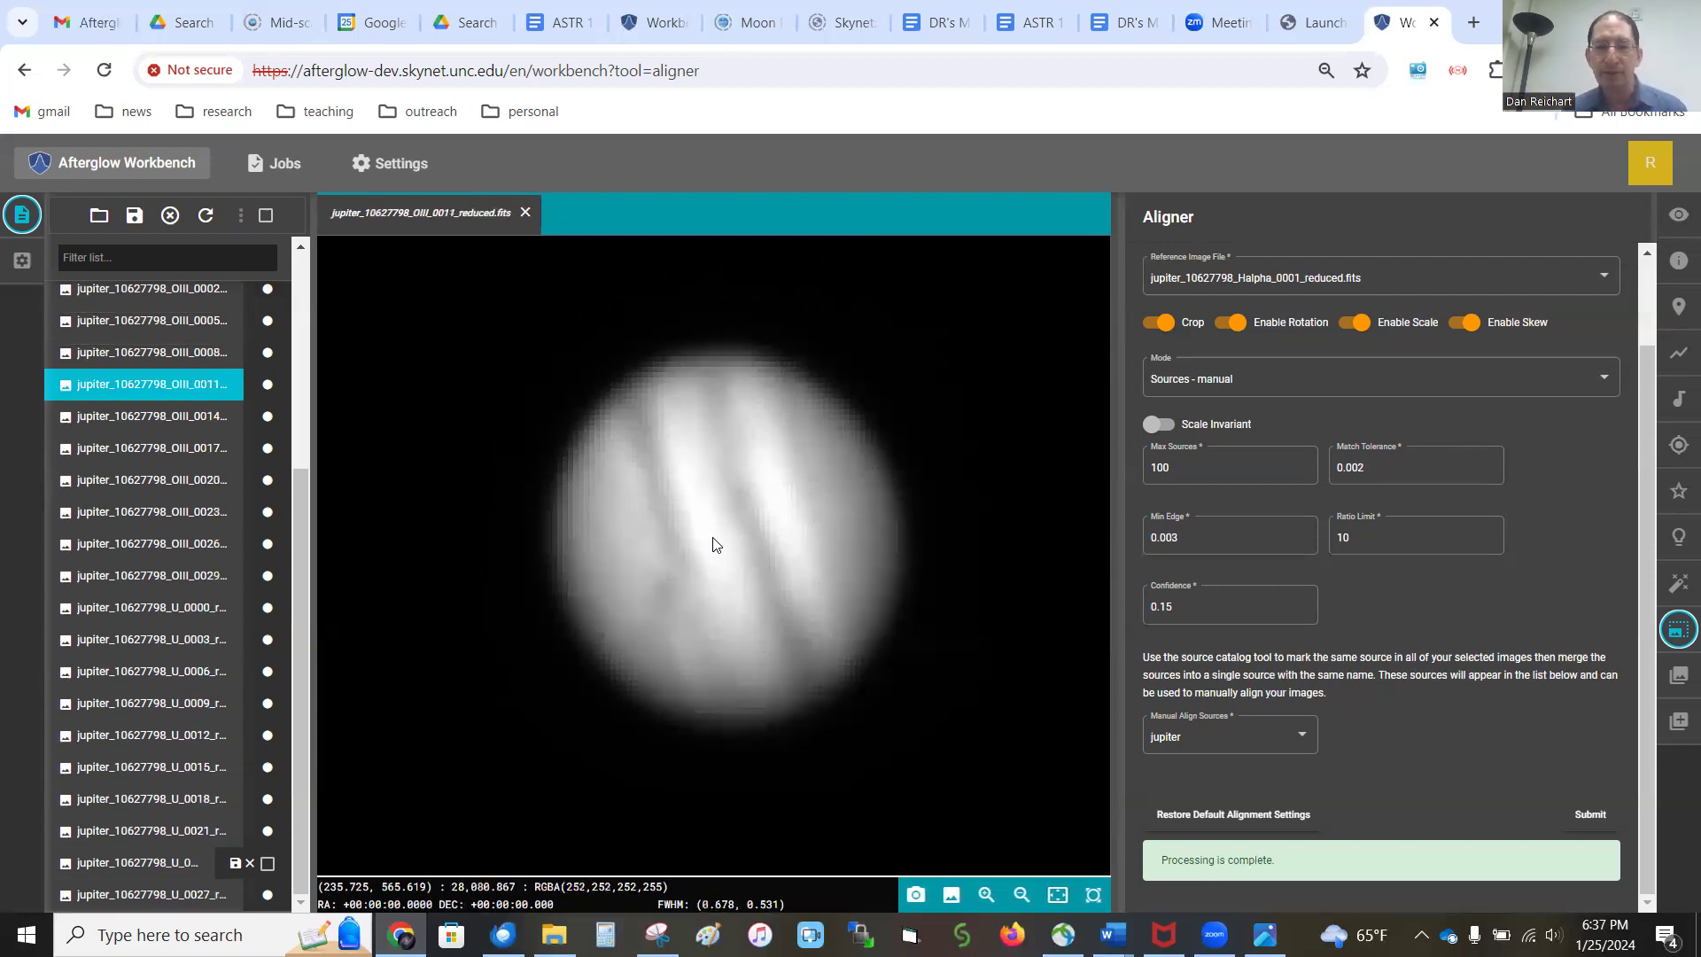
{"action": "key", "text": "Up"}
{"action": "key", "text": "Up"}
{"action": "key", "text": "Up"}
{"action": "key", "text": "Up"}
{"action": "key", "text": "Up"}
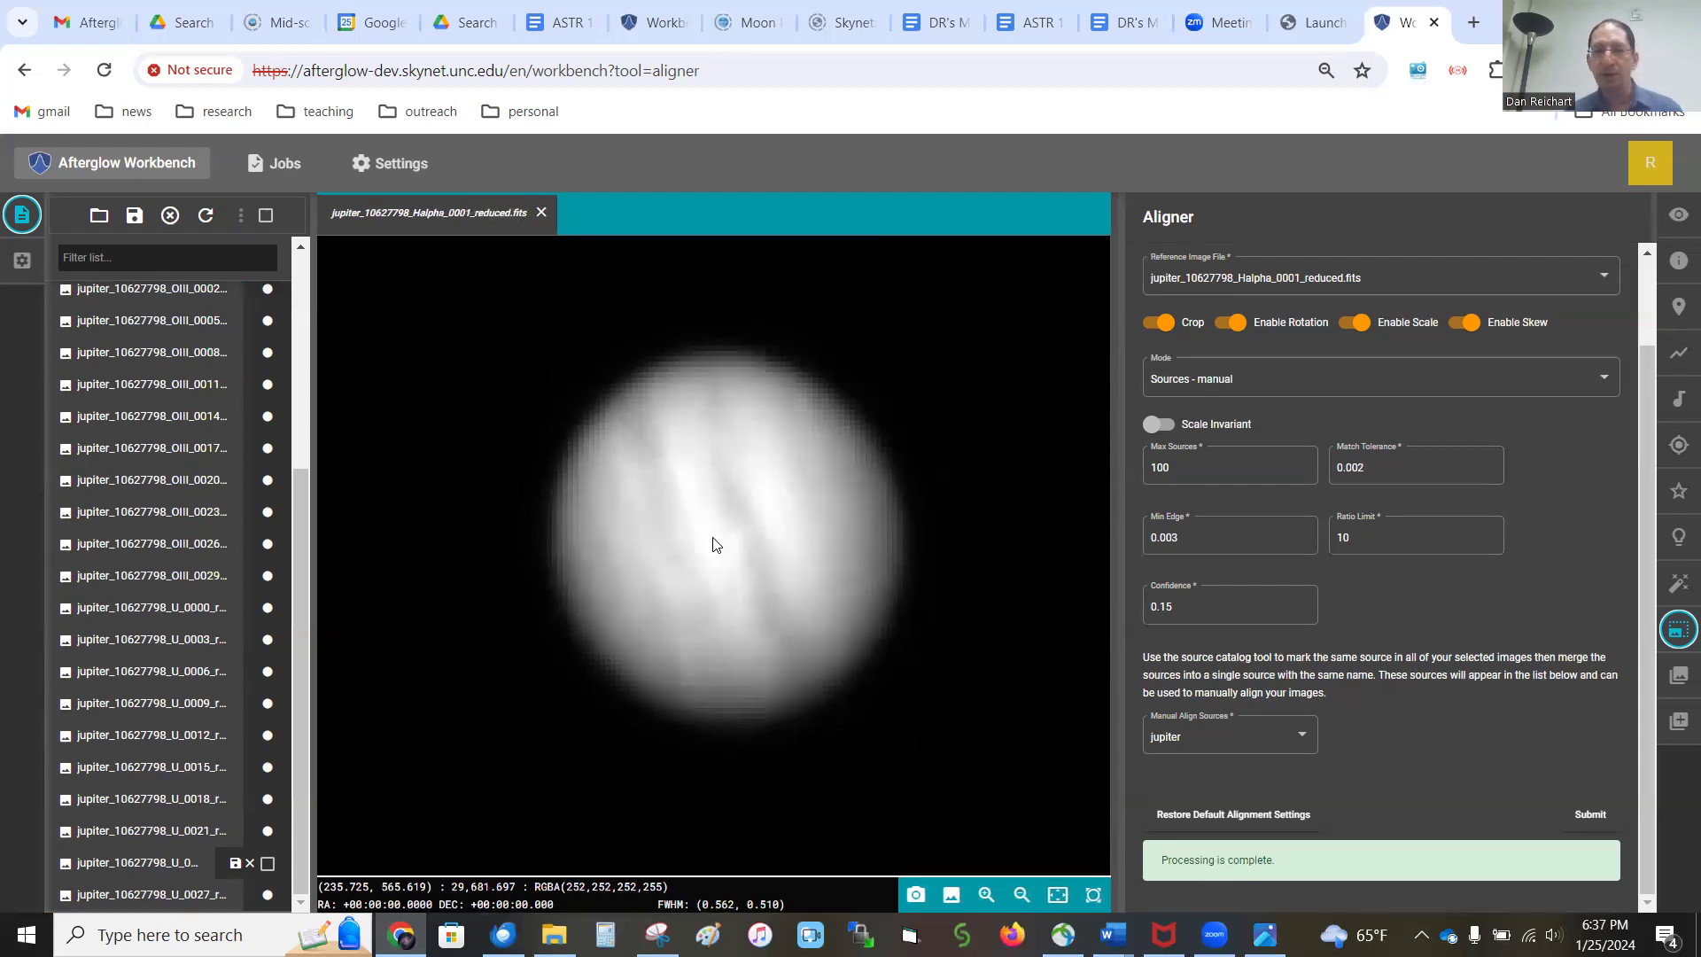
Filter the file list by "_halpha_" and stack all the listed H-alpha images with the Stacker
{"action": "left_click", "coordinate": [1679, 678]}
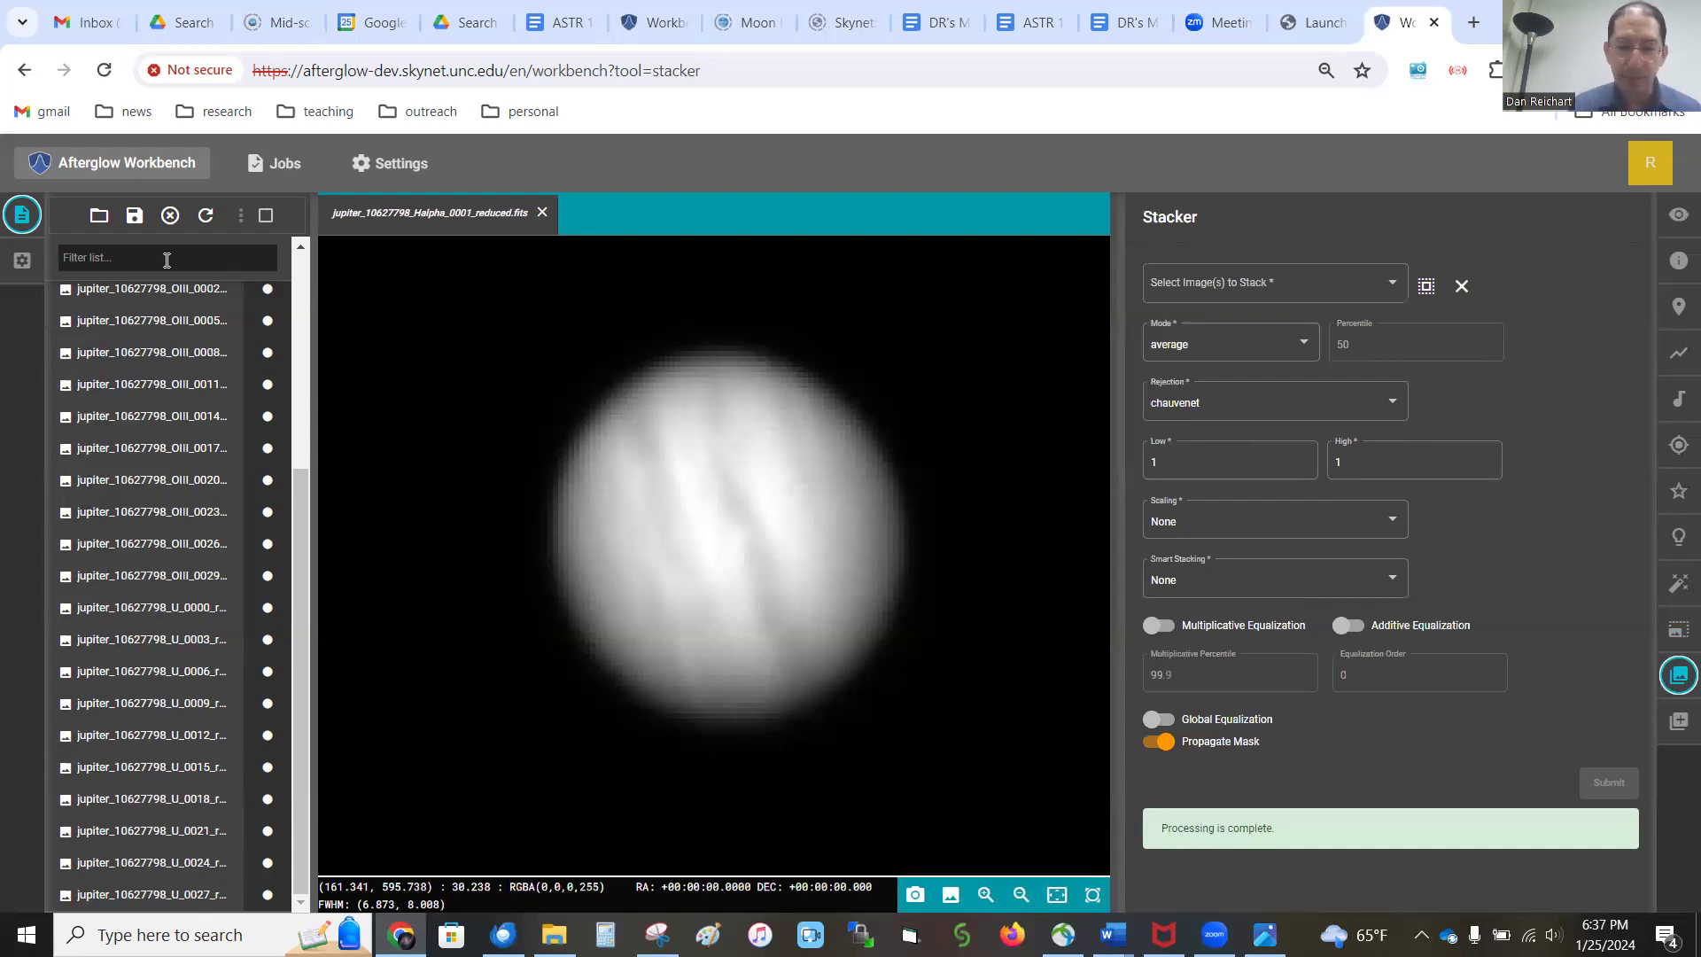
{"action": "type", "text": "_H"}
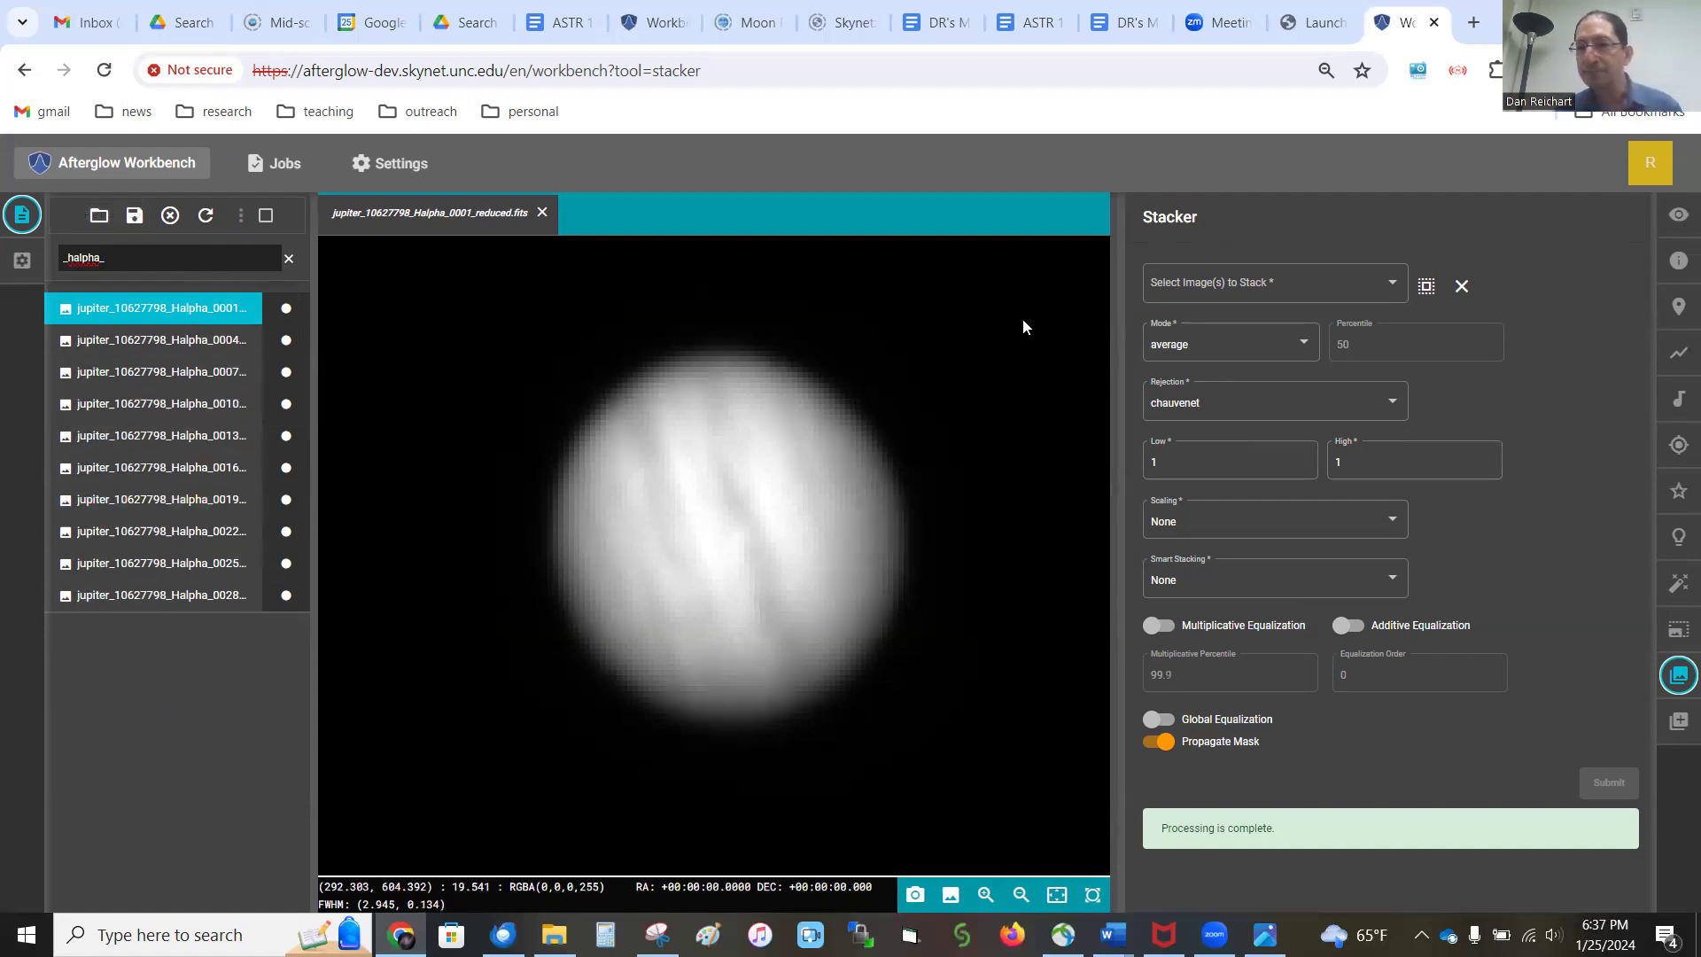
{"action": "left_click", "coordinate": [1428, 289]}
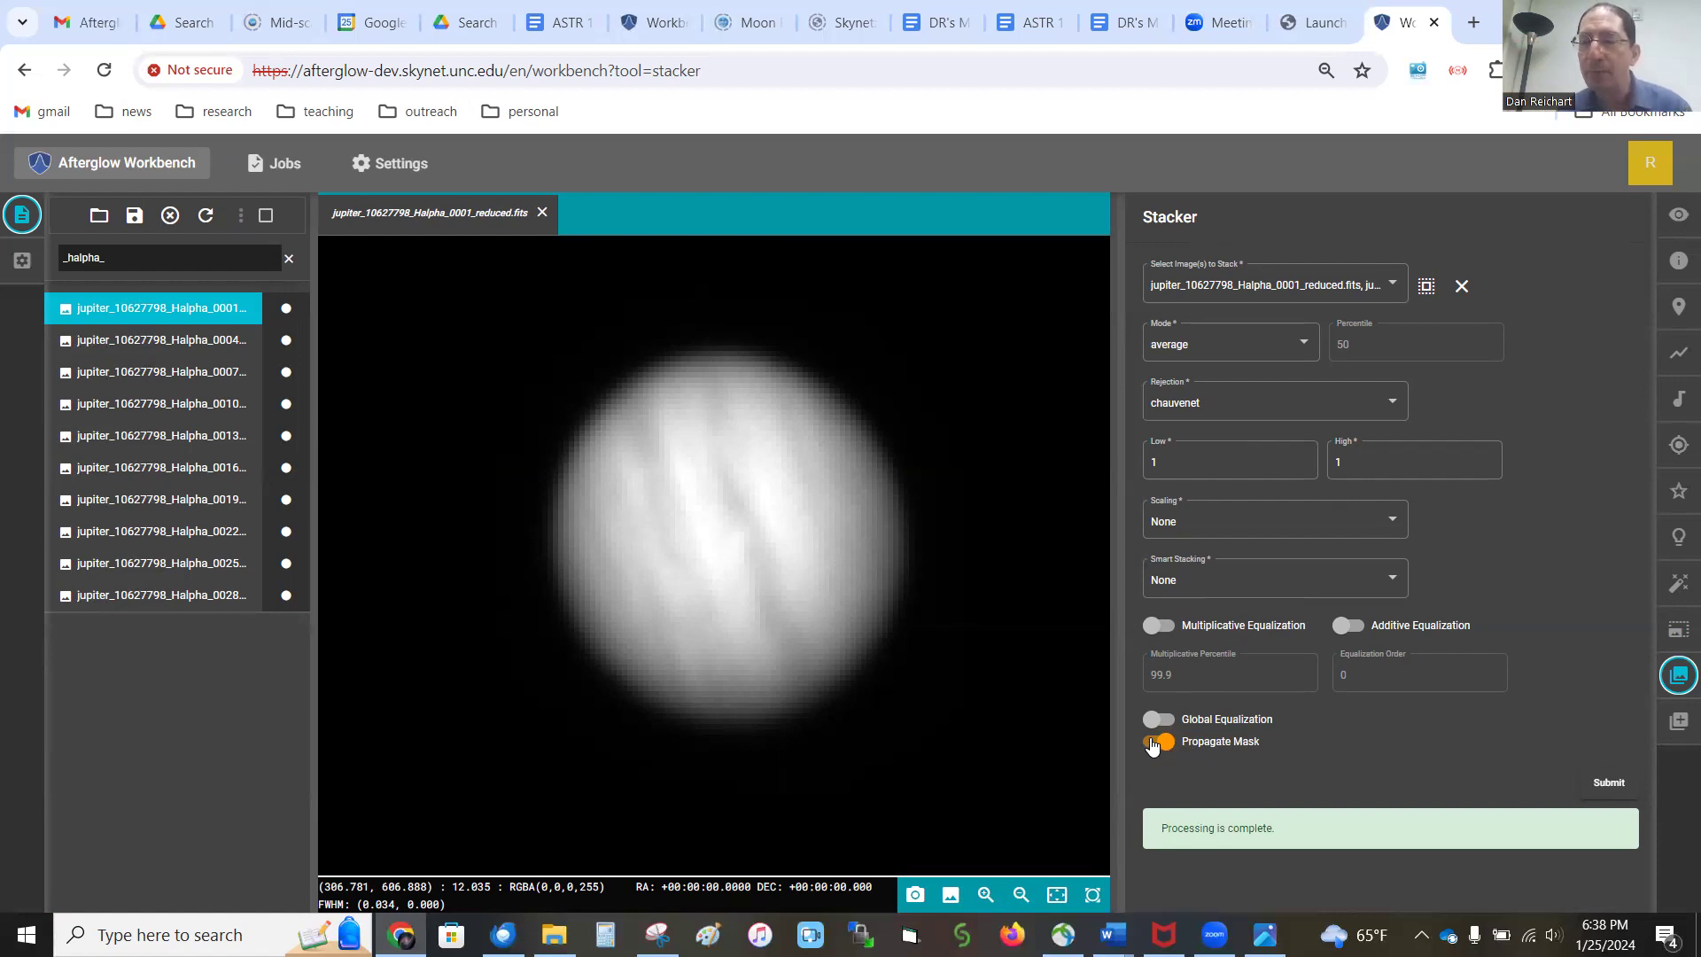
{"action": "left_click", "coordinate": [1625, 782]}
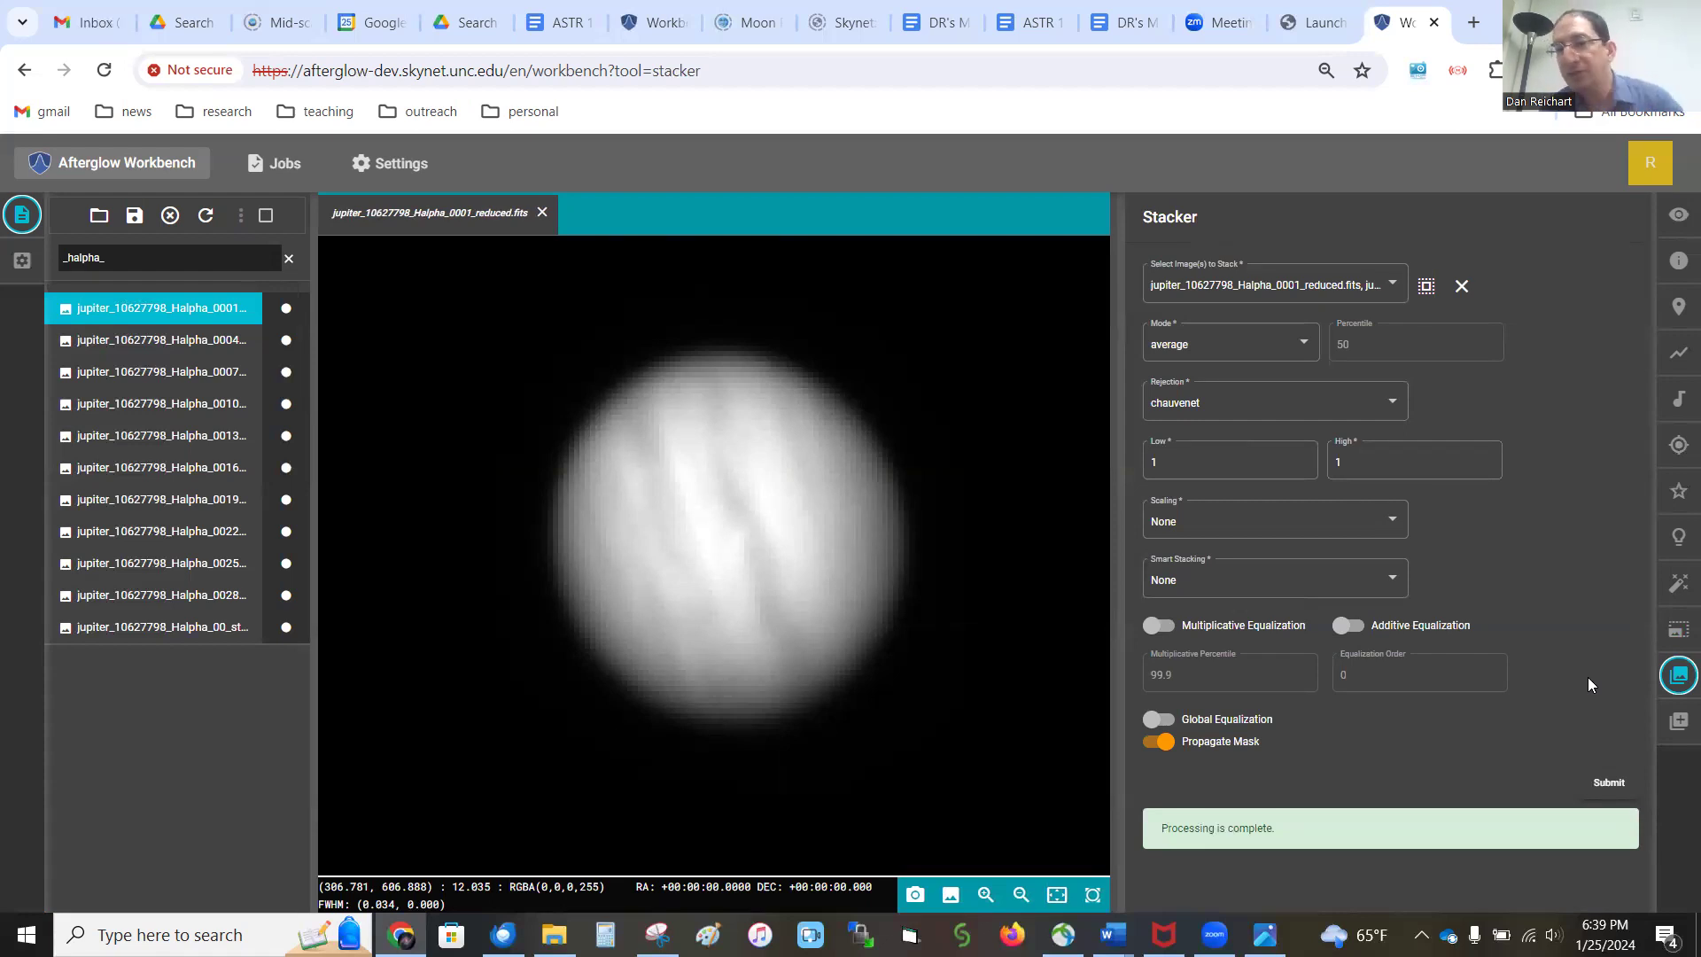
Change the file list filter to "_oiii_" and stack all the listed OIII images
{"action": "left_click", "coordinate": [144, 256]}
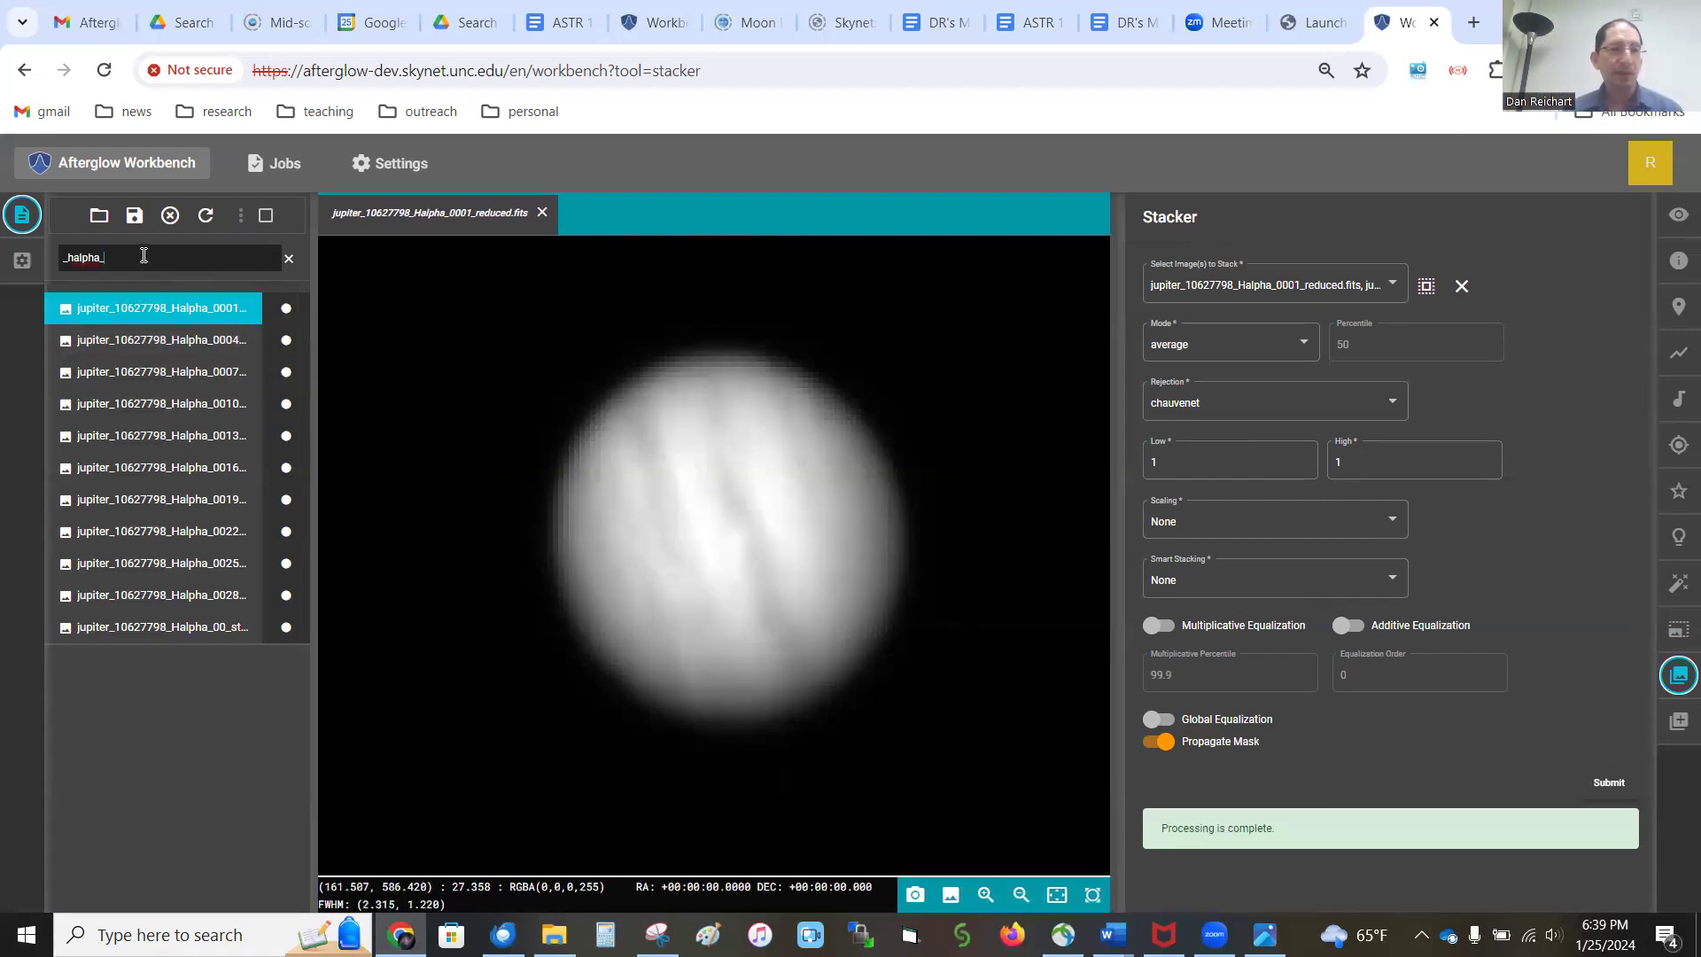
{"action": "key", "text": "BackSpace"}
{"action": "key", "text": "BackSpace"}
{"action": "key", "text": "BackSpace"}
{"action": "key", "text": "BackSpace"}
{"action": "key", "text": "BackSpace"}
{"action": "key", "text": "BackSpace"}
{"action": "key", "text": "BackSpace"}
{"action": "key", "text": "BackSpace"}
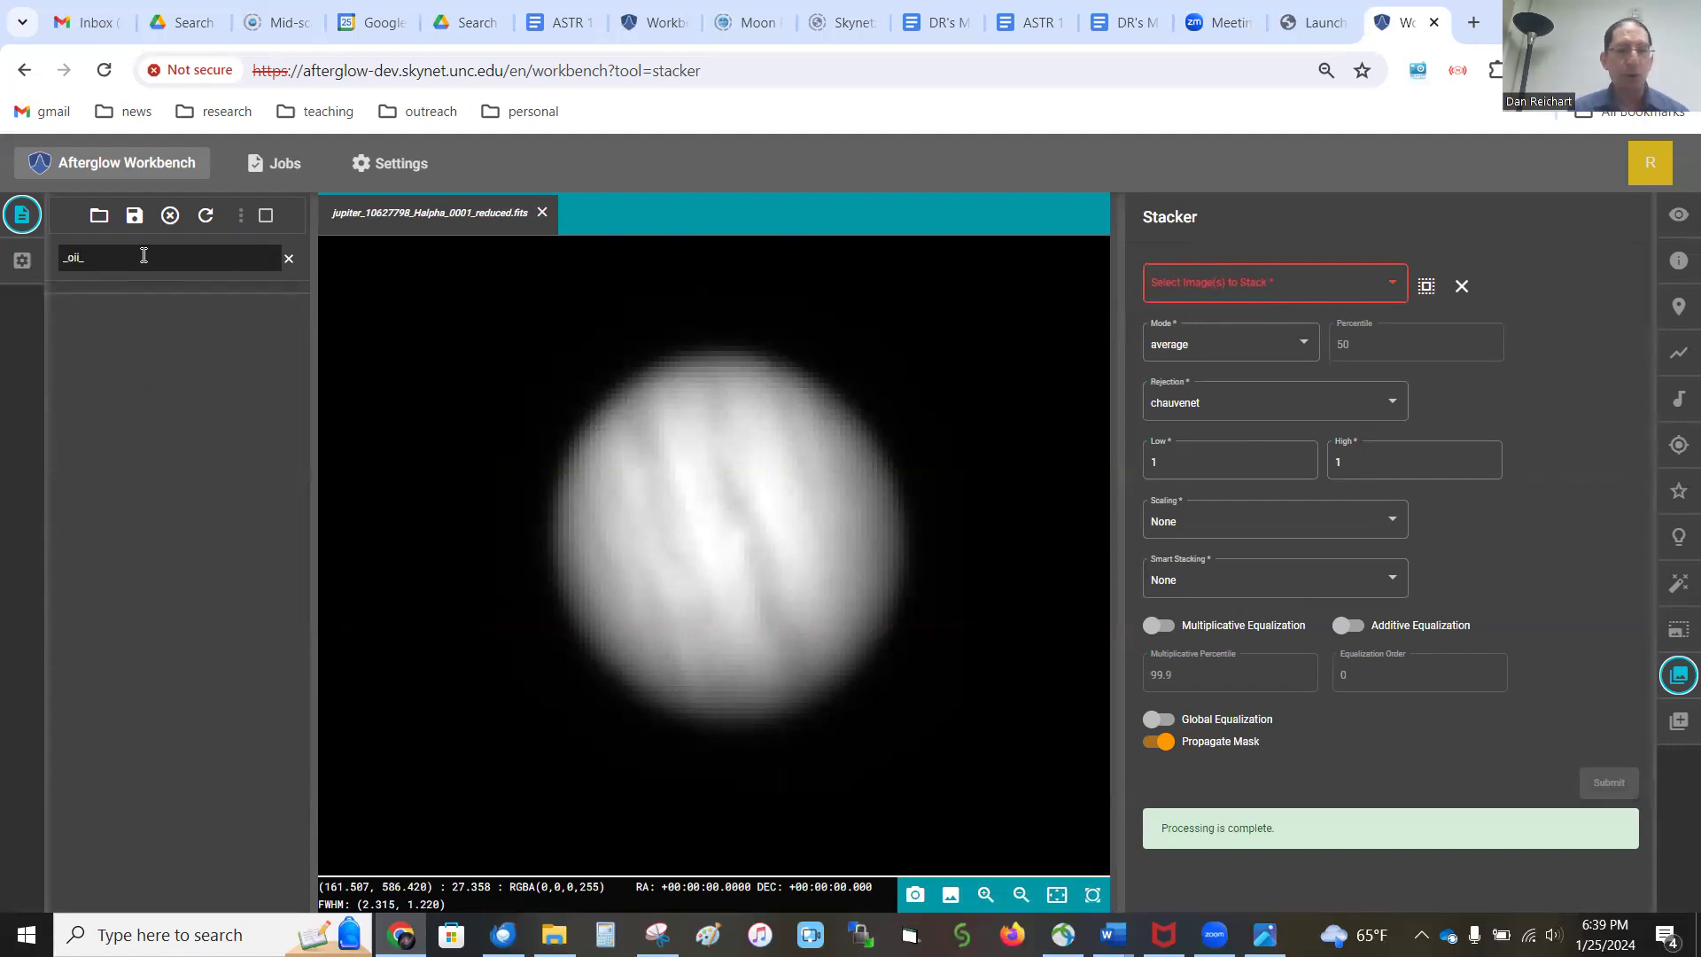
{"action": "type", "text": "_oiii_"}
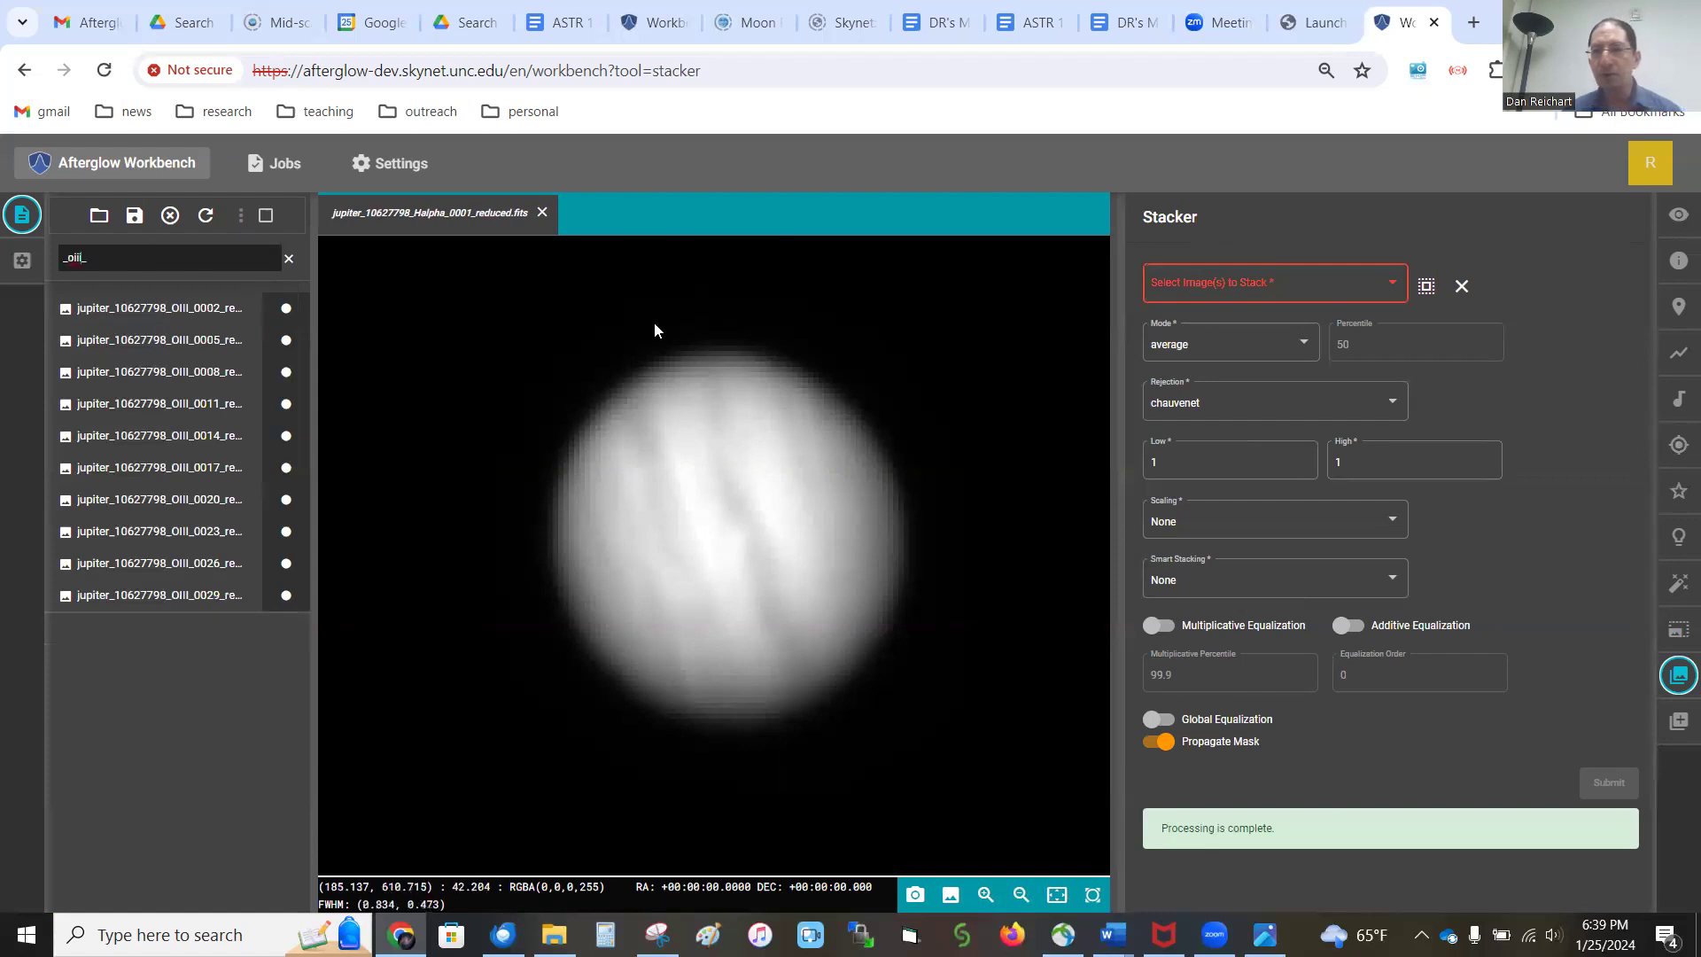
{"action": "left_click", "coordinate": [1425, 288]}
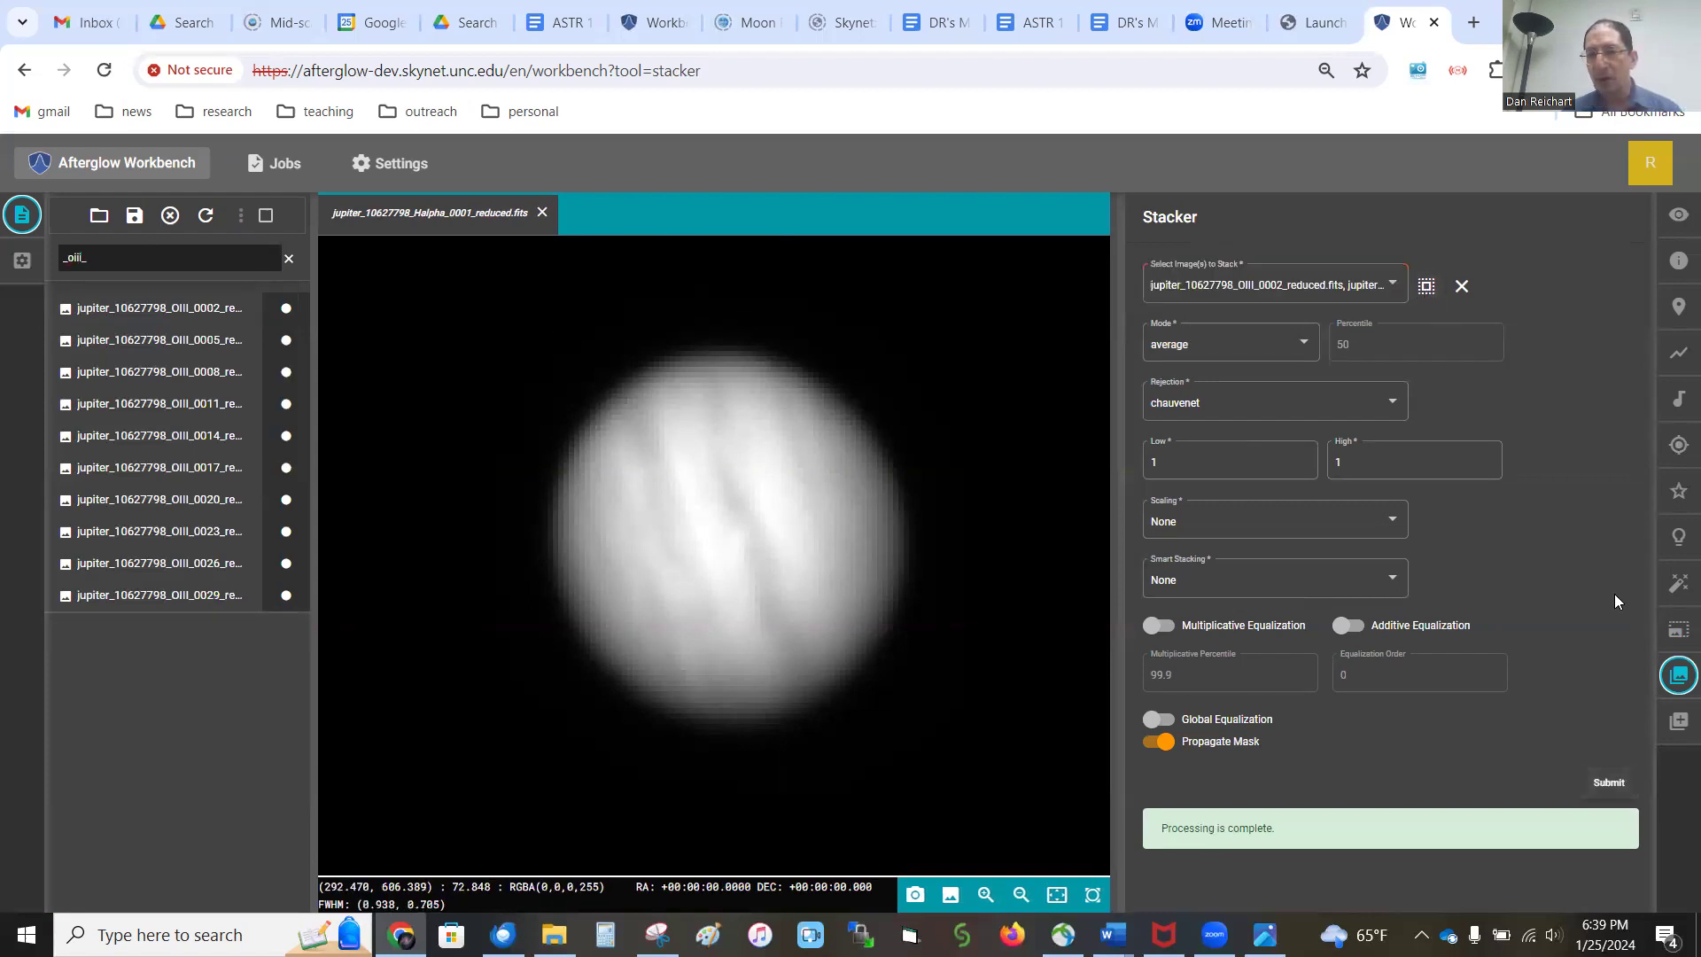
{"action": "left_click", "coordinate": [1609, 784]}
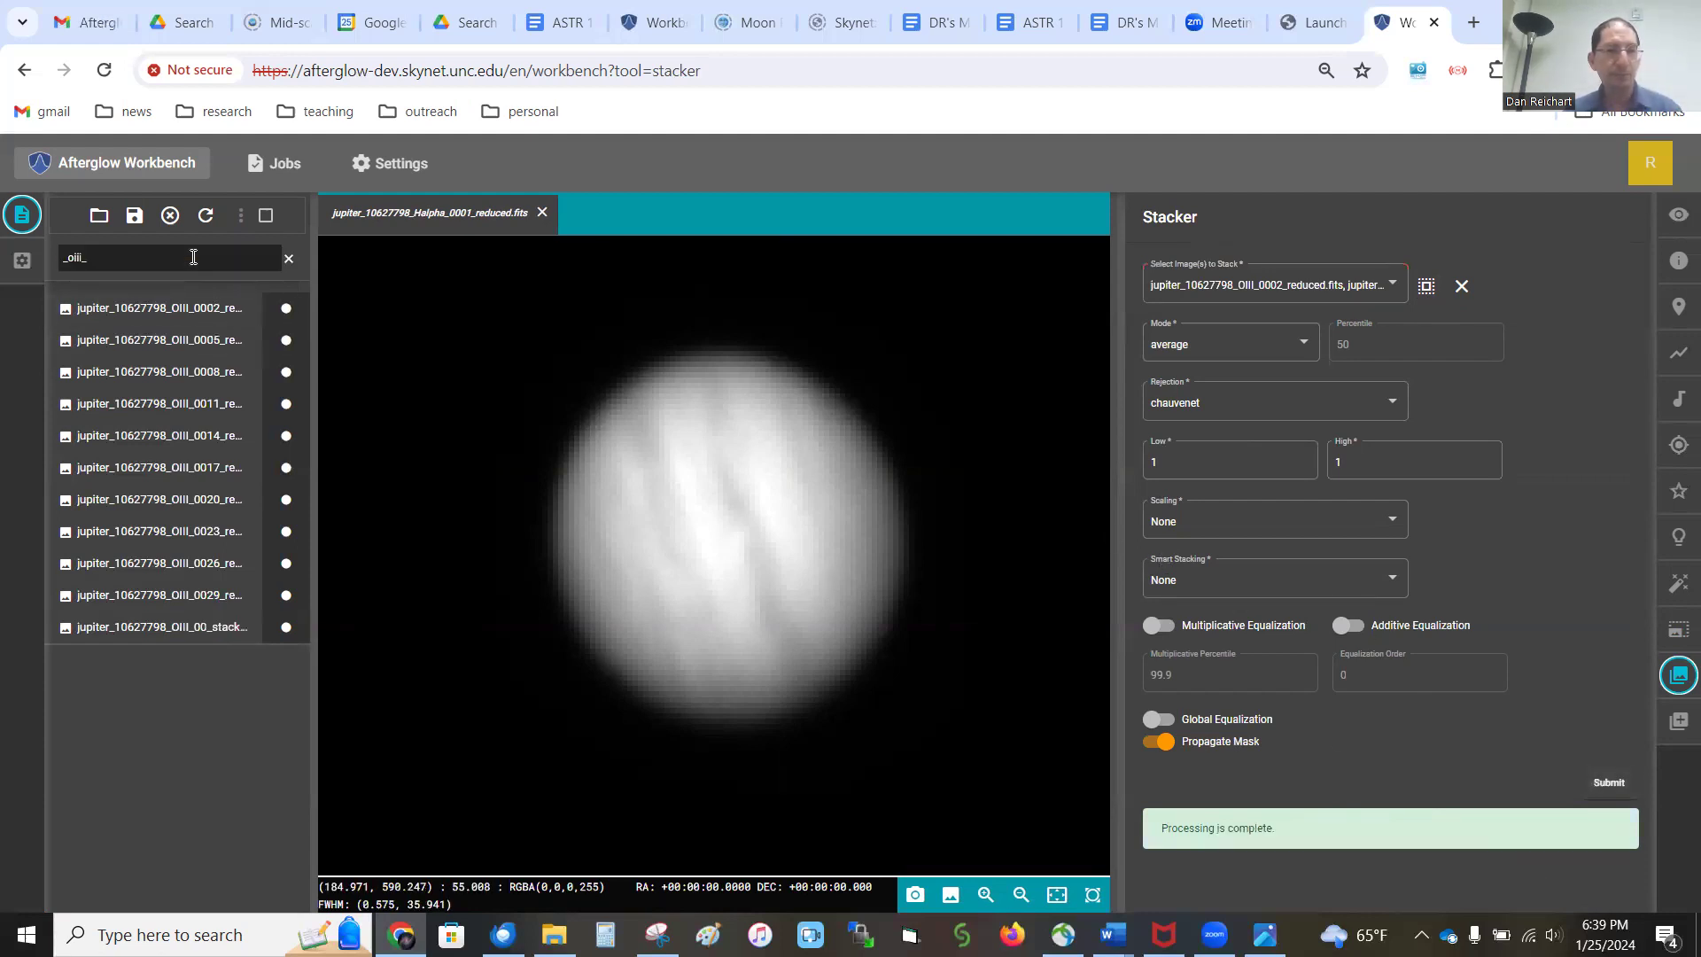
Change the file list filter to "_U" and stack all the listed U images
{"action": "key", "text": "BackSpace"}
{"action": "key", "text": "BackSpace"}
{"action": "key", "text": "BackSpace"}
{"action": "key", "text": "BackSpace"}
{"action": "key", "text": "BackSpace"}
{"action": "key", "text": "BackSpace"}
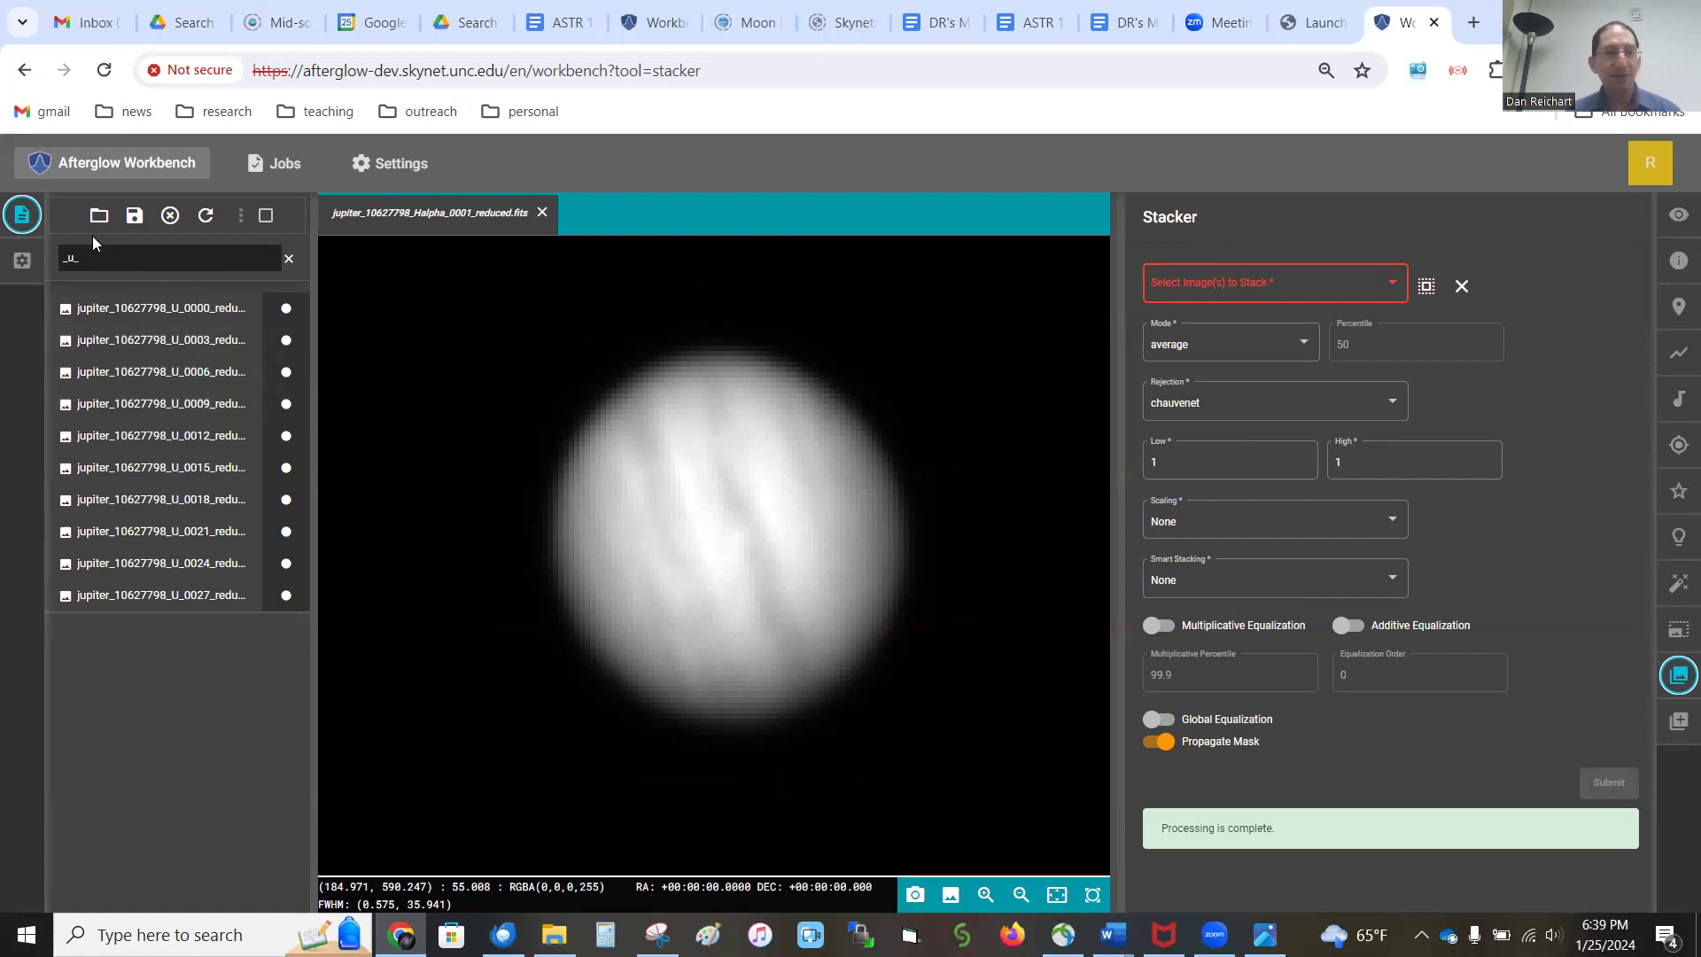
{"action": "double_click", "coordinate": [63, 254]}
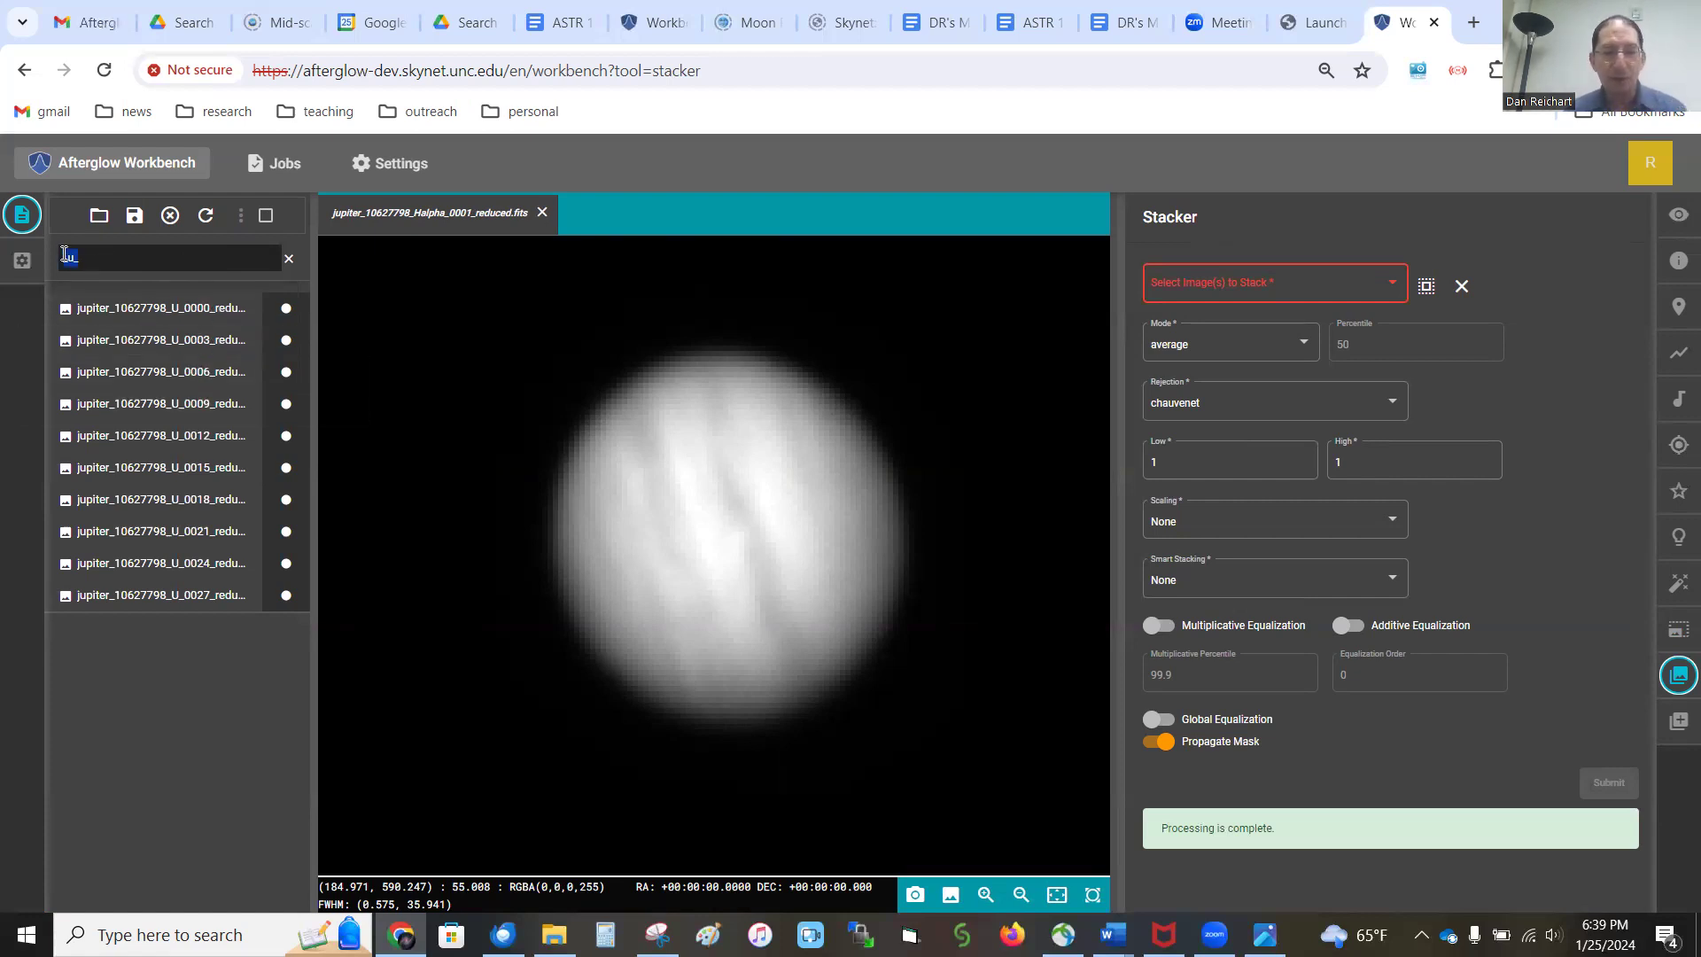
{"action": "type", "text": "u"}
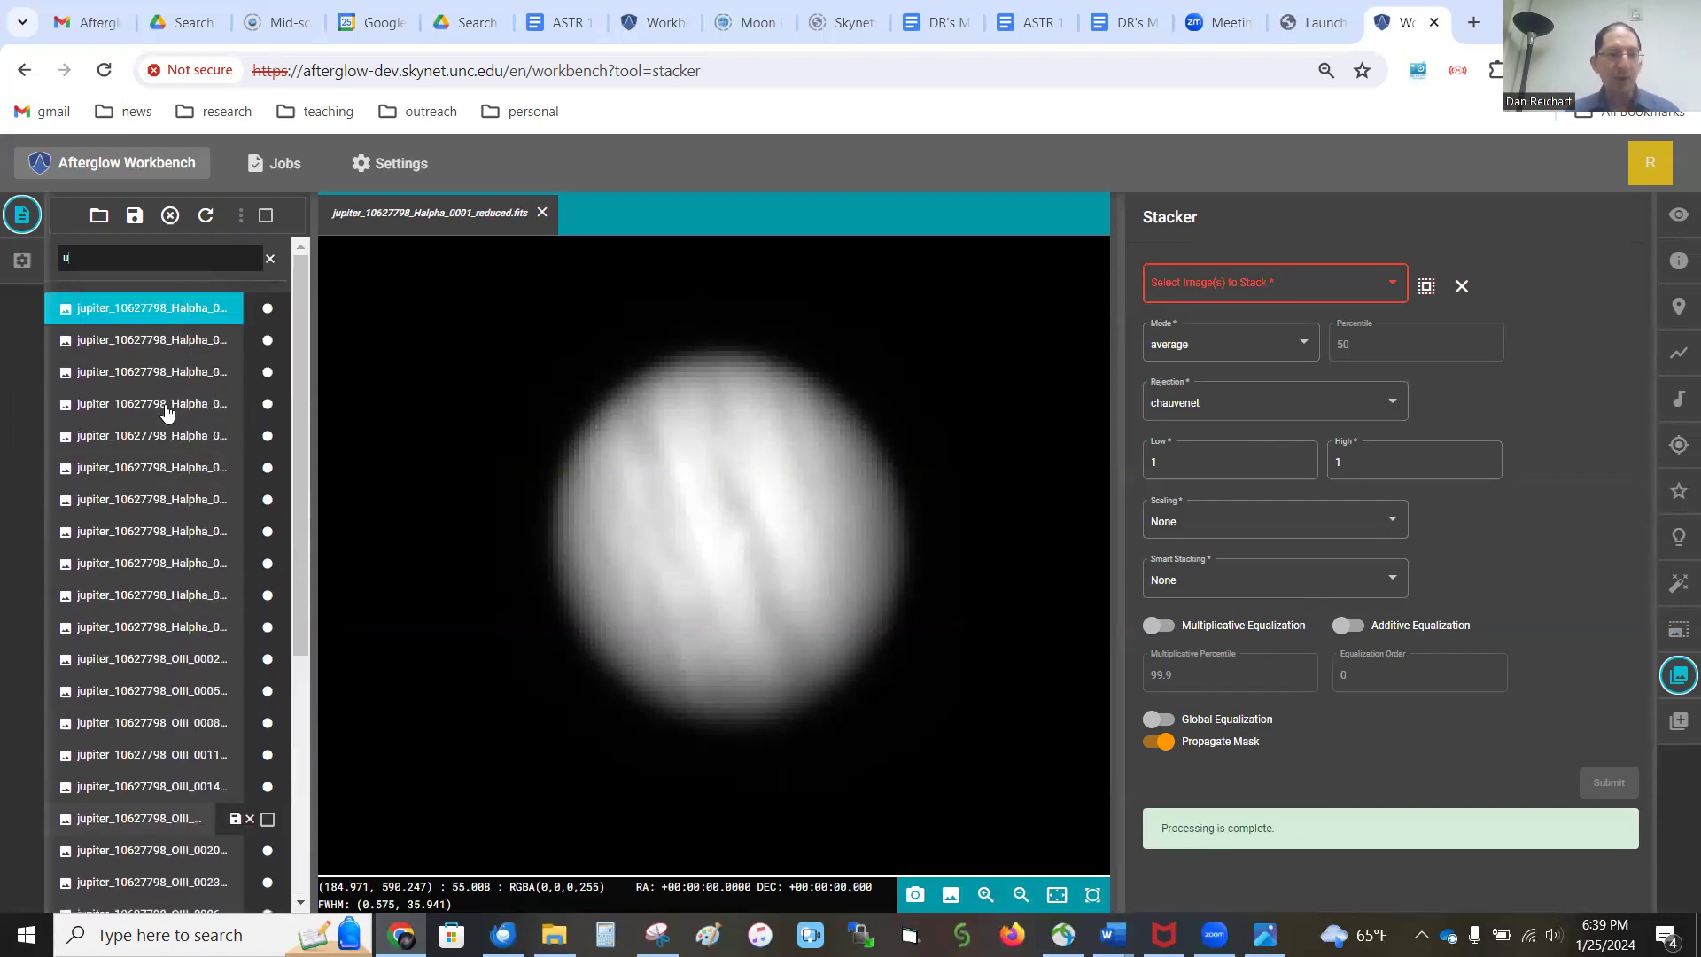
{"action": "key", "text": "ctrl+a"}
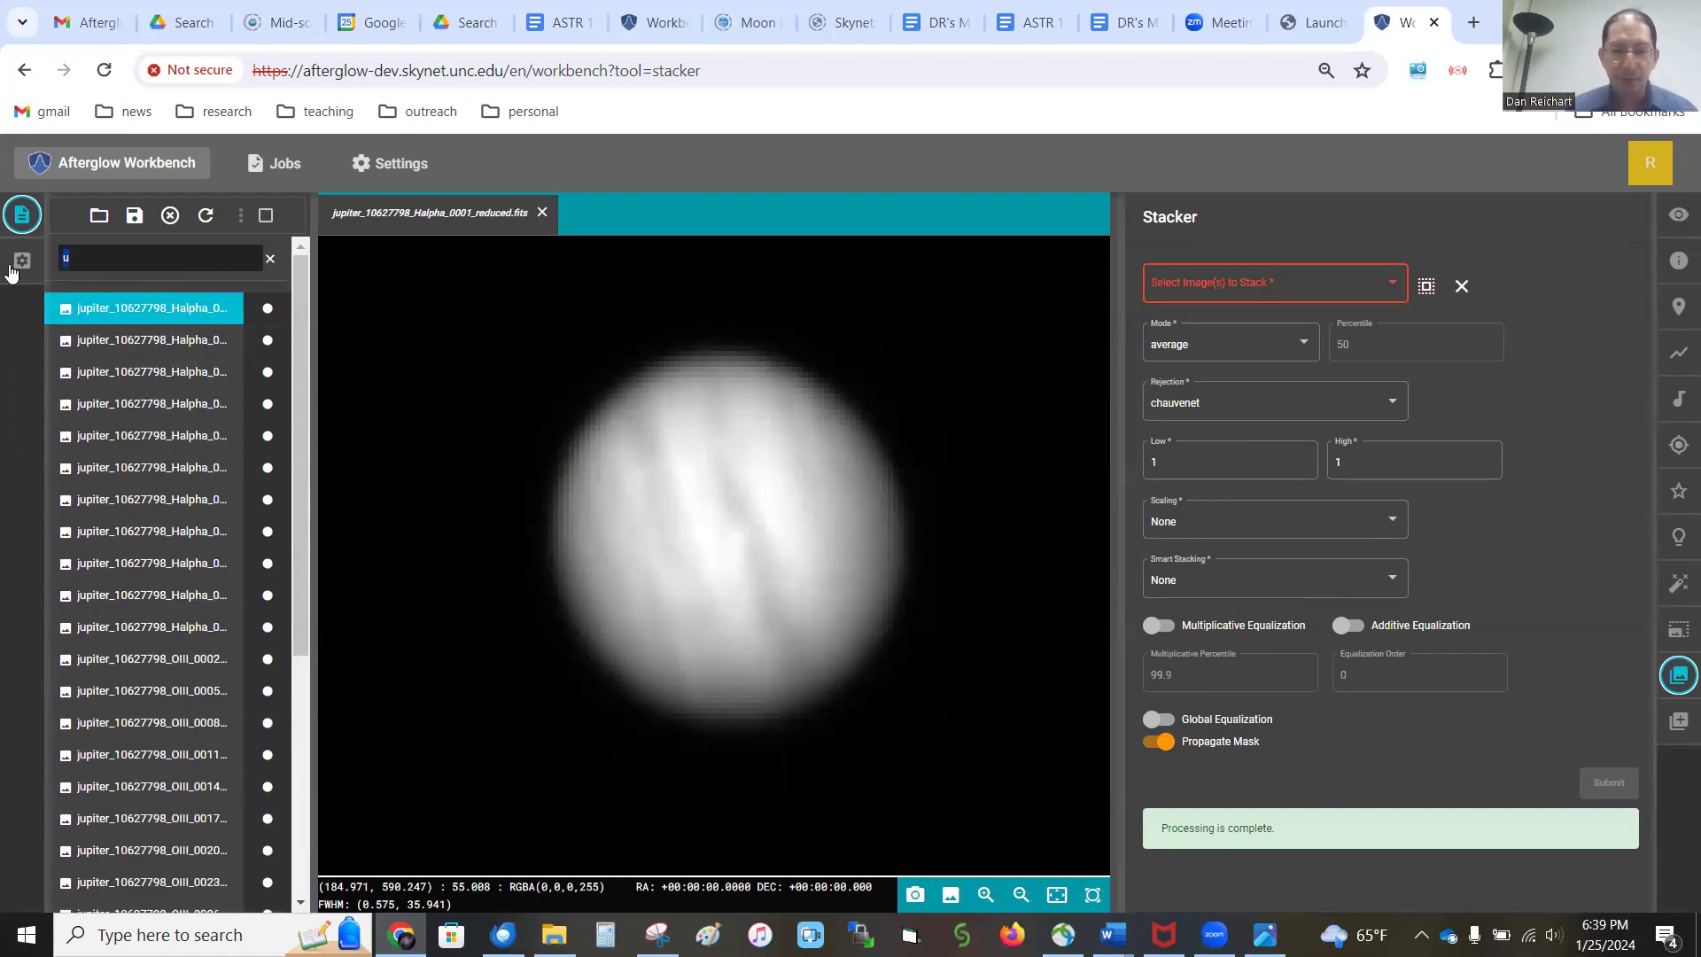
{"action": "type", "text": "_U"}
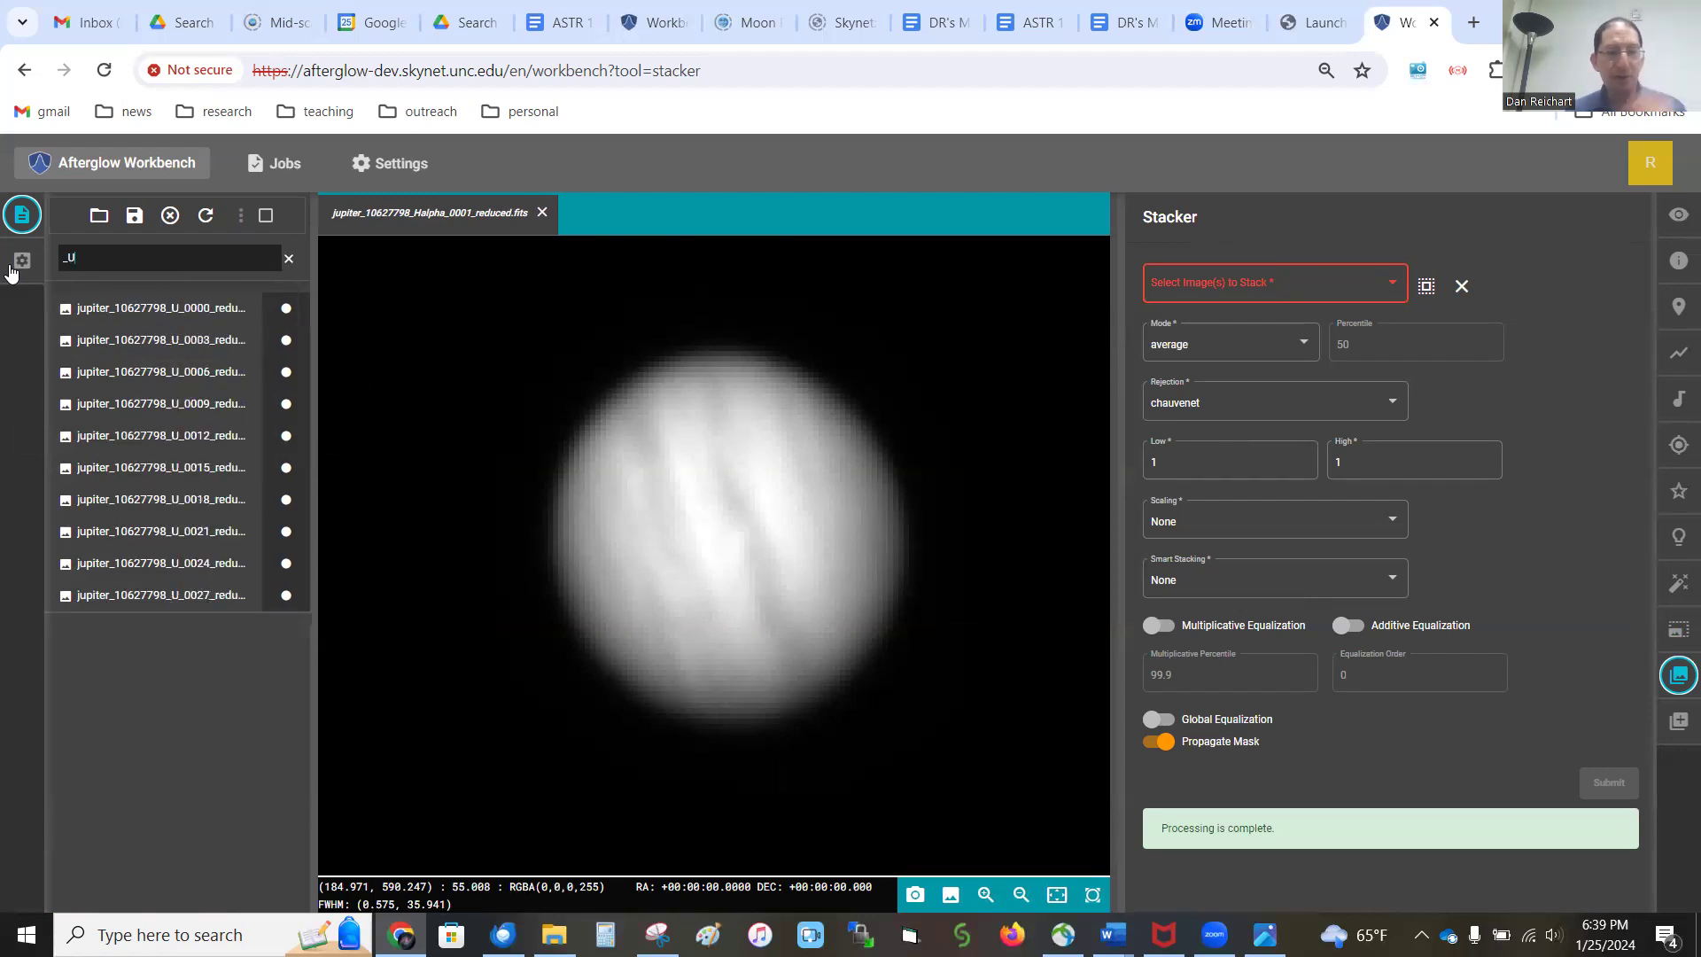
{"action": "left_click", "coordinate": [1427, 289]}
{"action": "left_click", "coordinate": [1609, 784]}
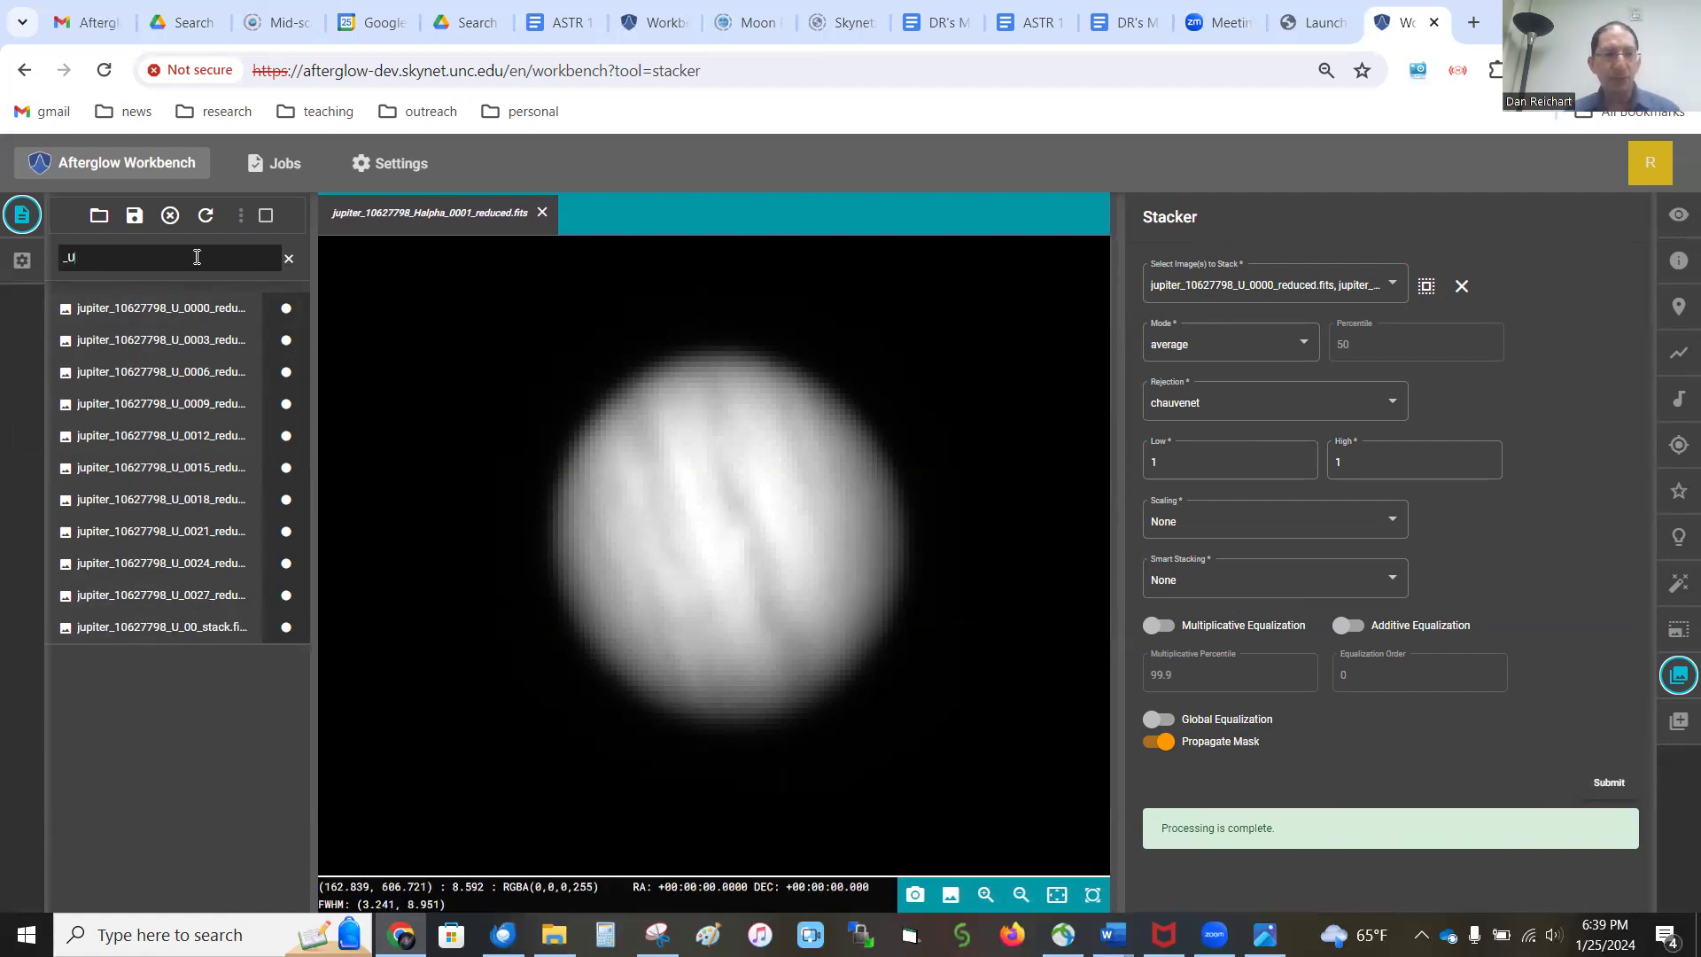
Filter the file list by "stack" and view the H-alpha, OIII and U stacks one after another
{"action": "key", "text": "BackSpace"}
{"action": "type", "text": "stack"}
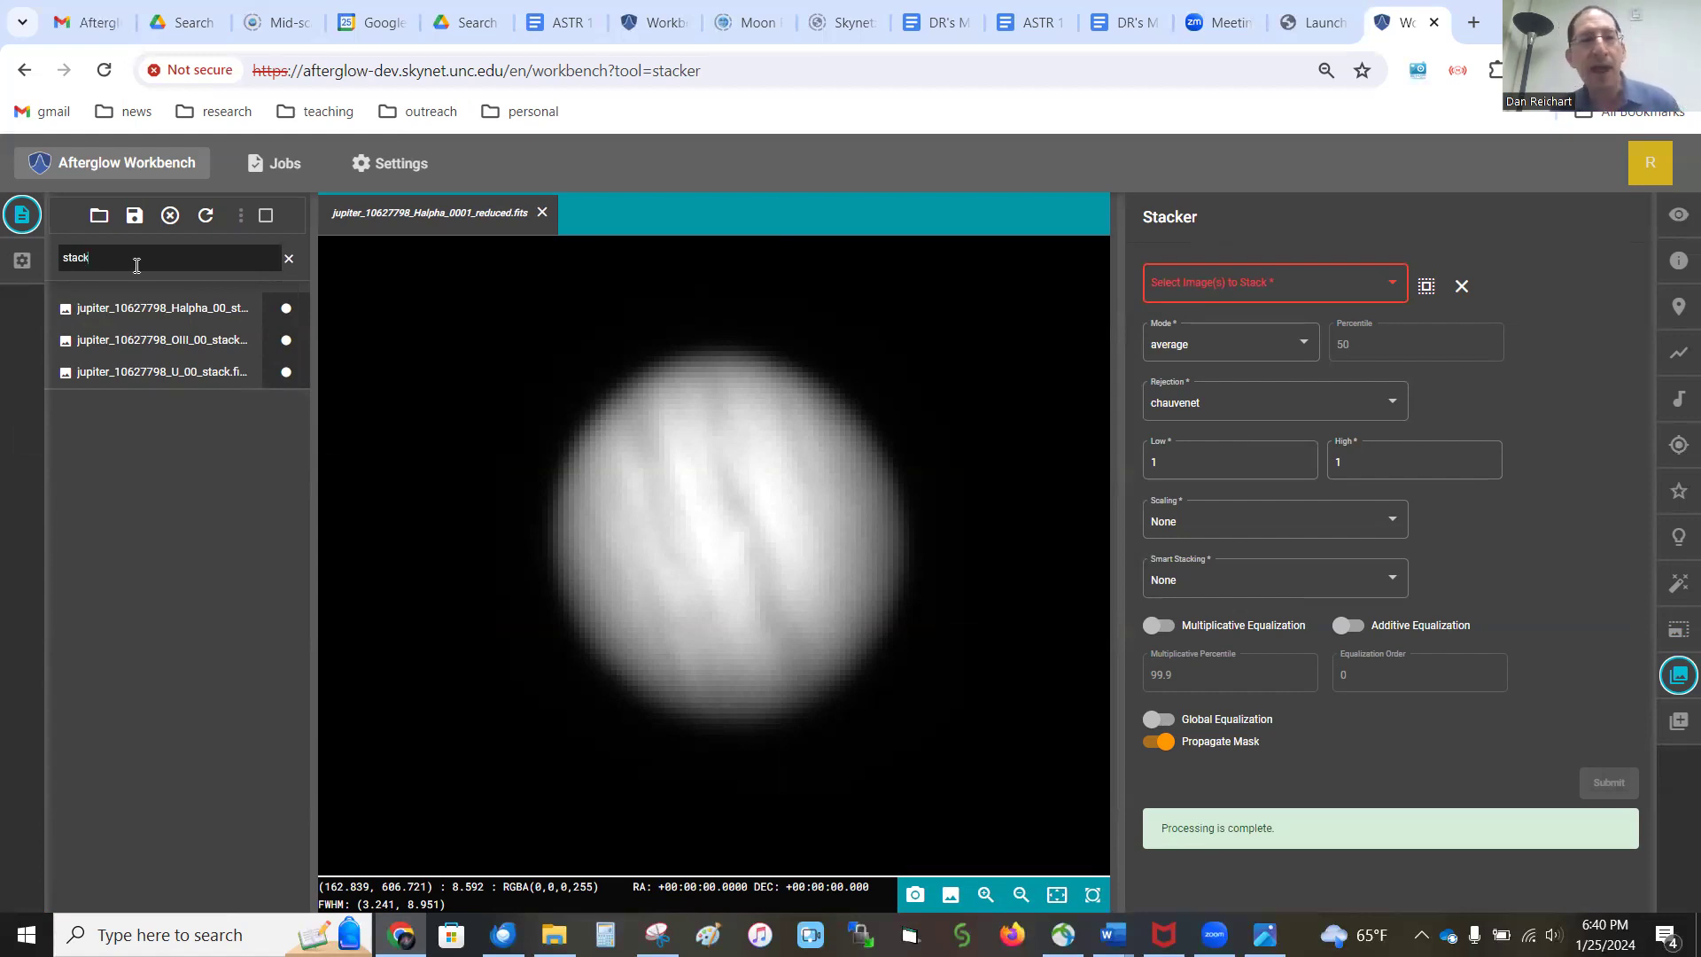
{"action": "left_click", "coordinate": [185, 311]}
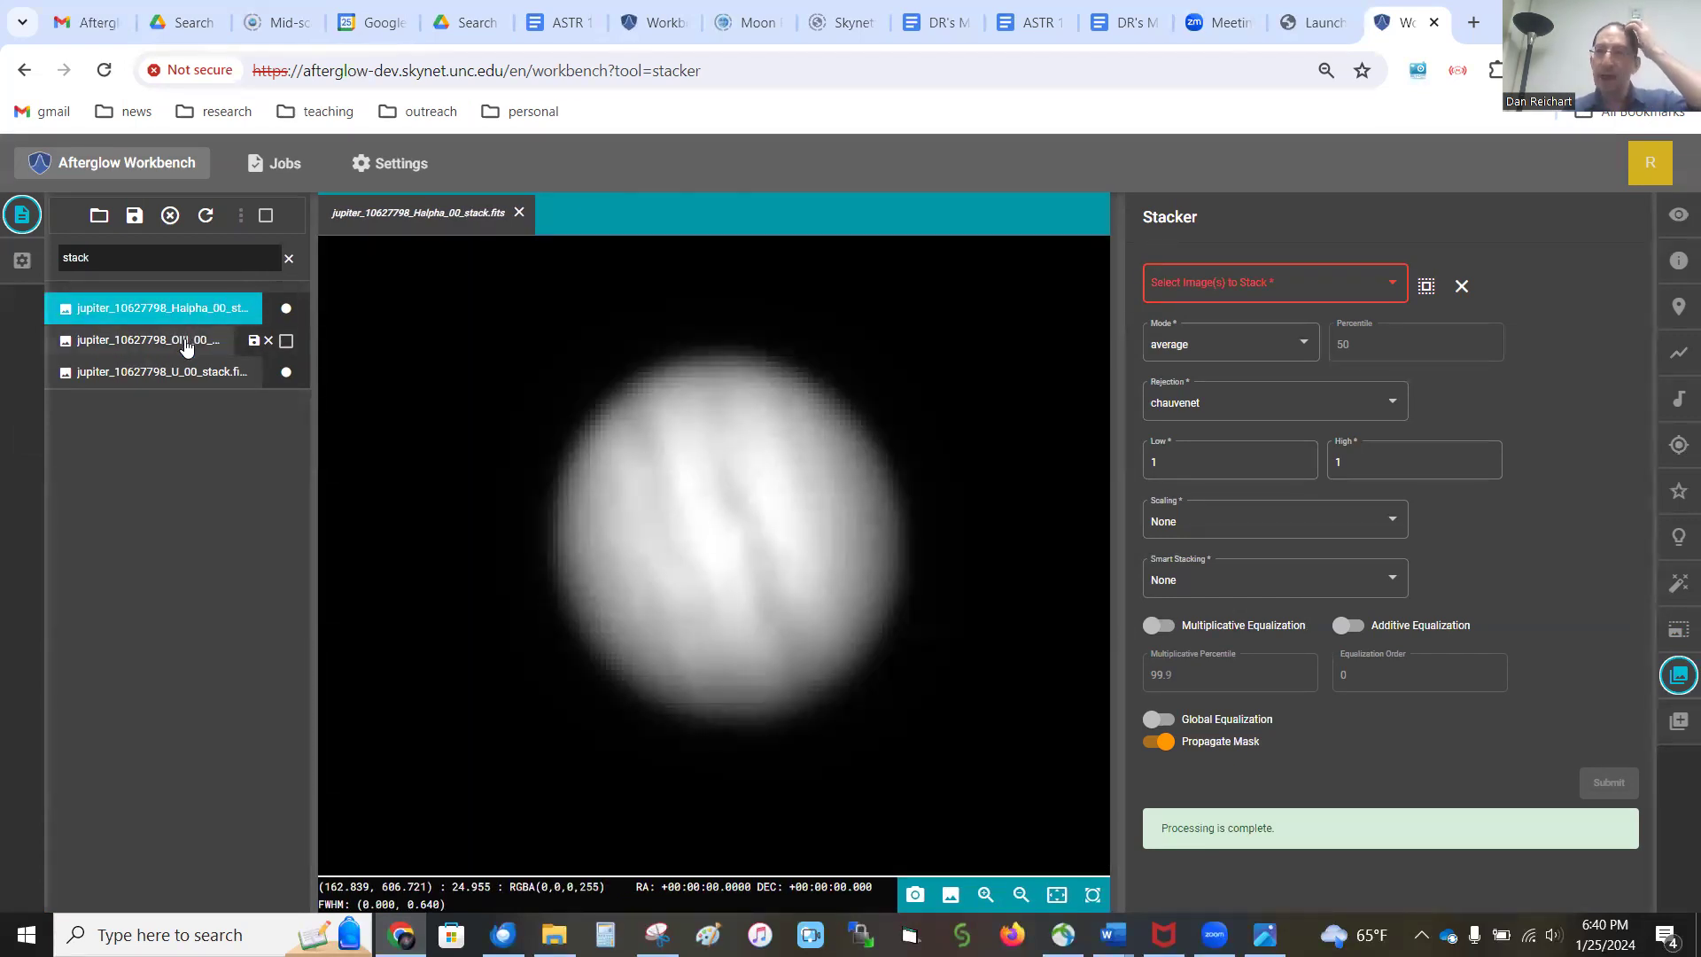
{"action": "left_click", "coordinate": [186, 346]}
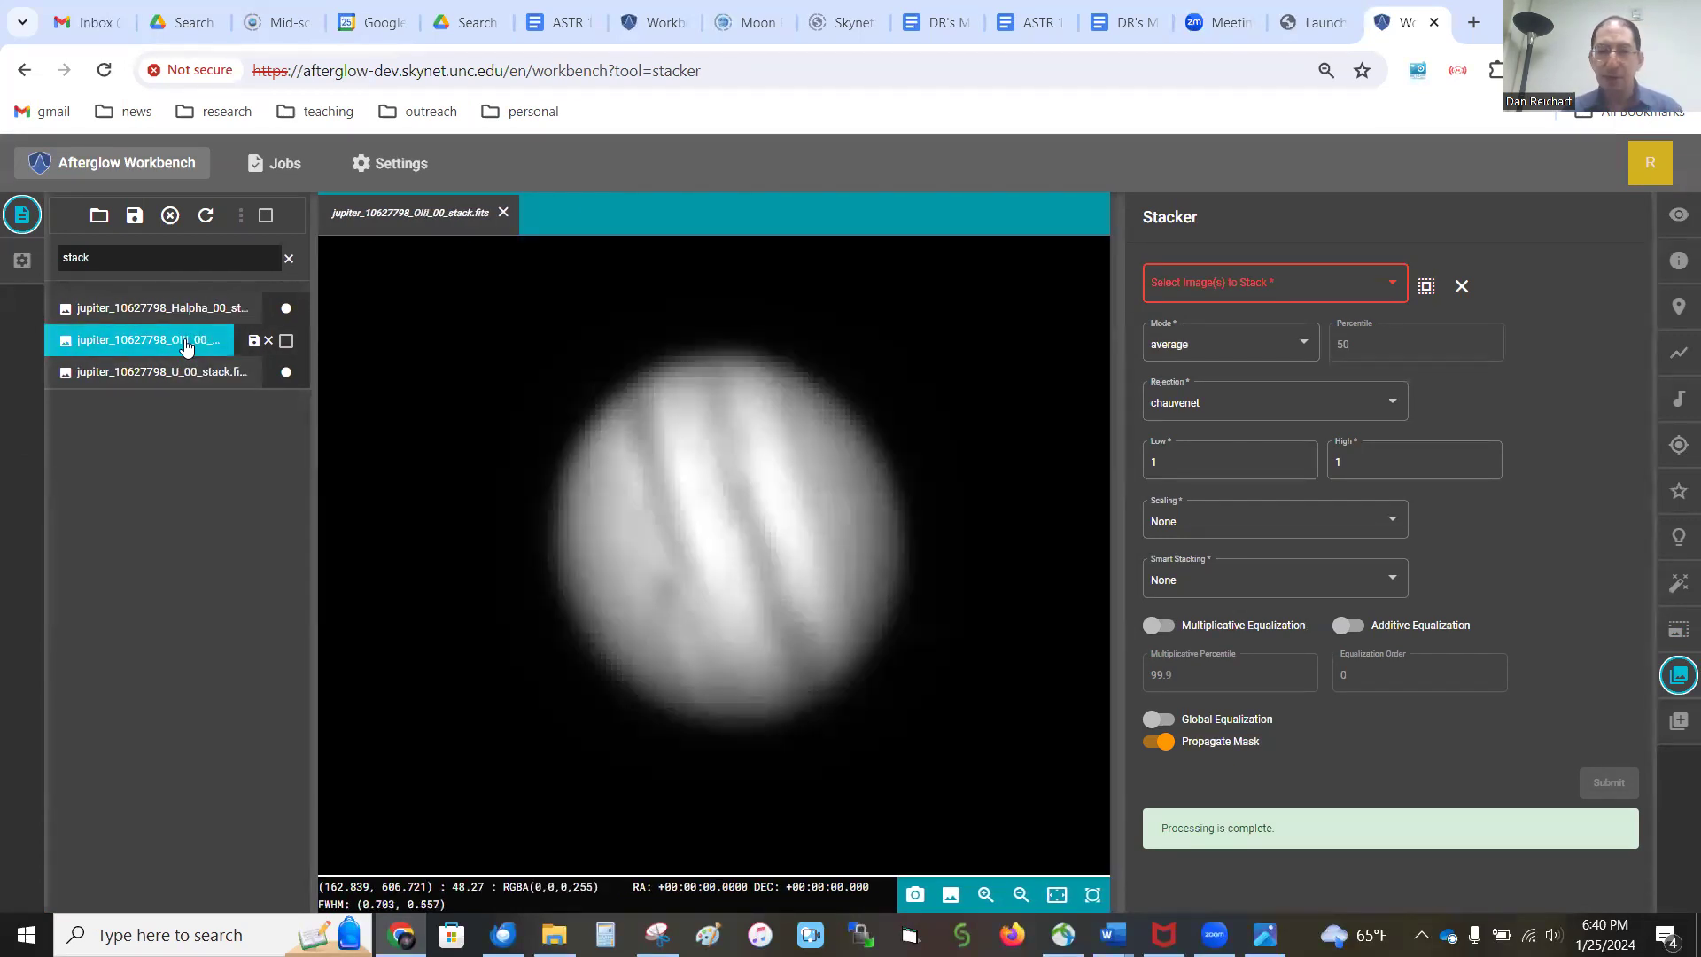
{"action": "left_click", "coordinate": [160, 378]}
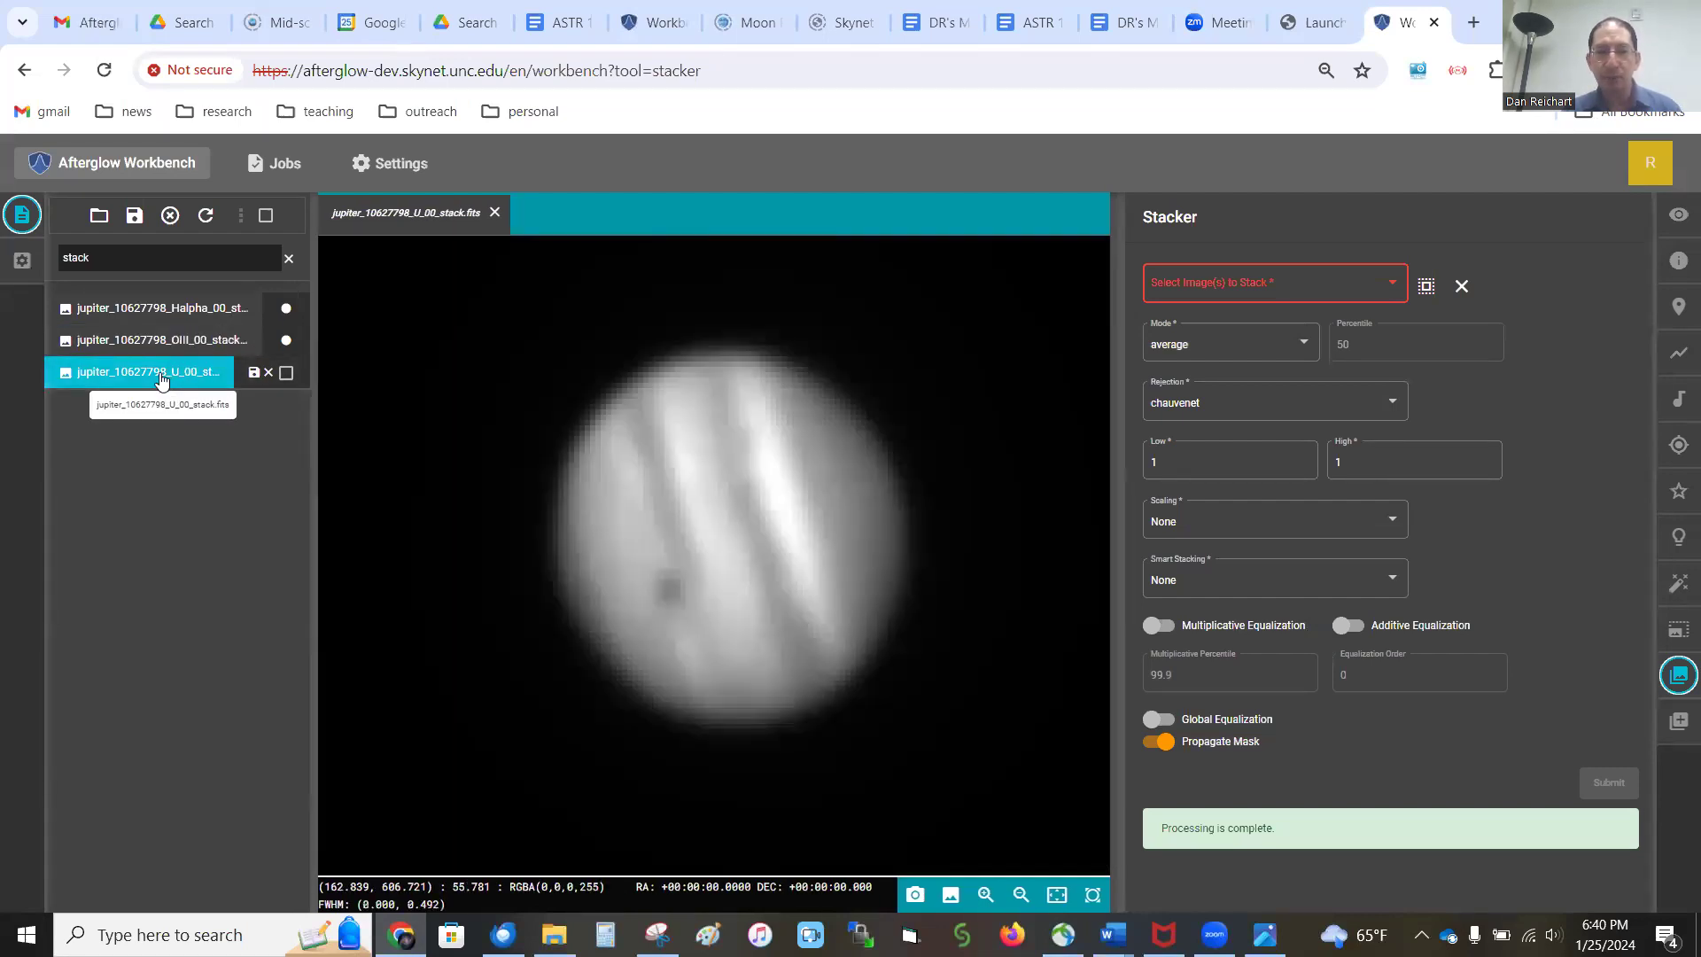
Group the three stacked H-alpha, OIII and U files into a single file with multiple layers
{"action": "left_click", "coordinate": [266, 215]}
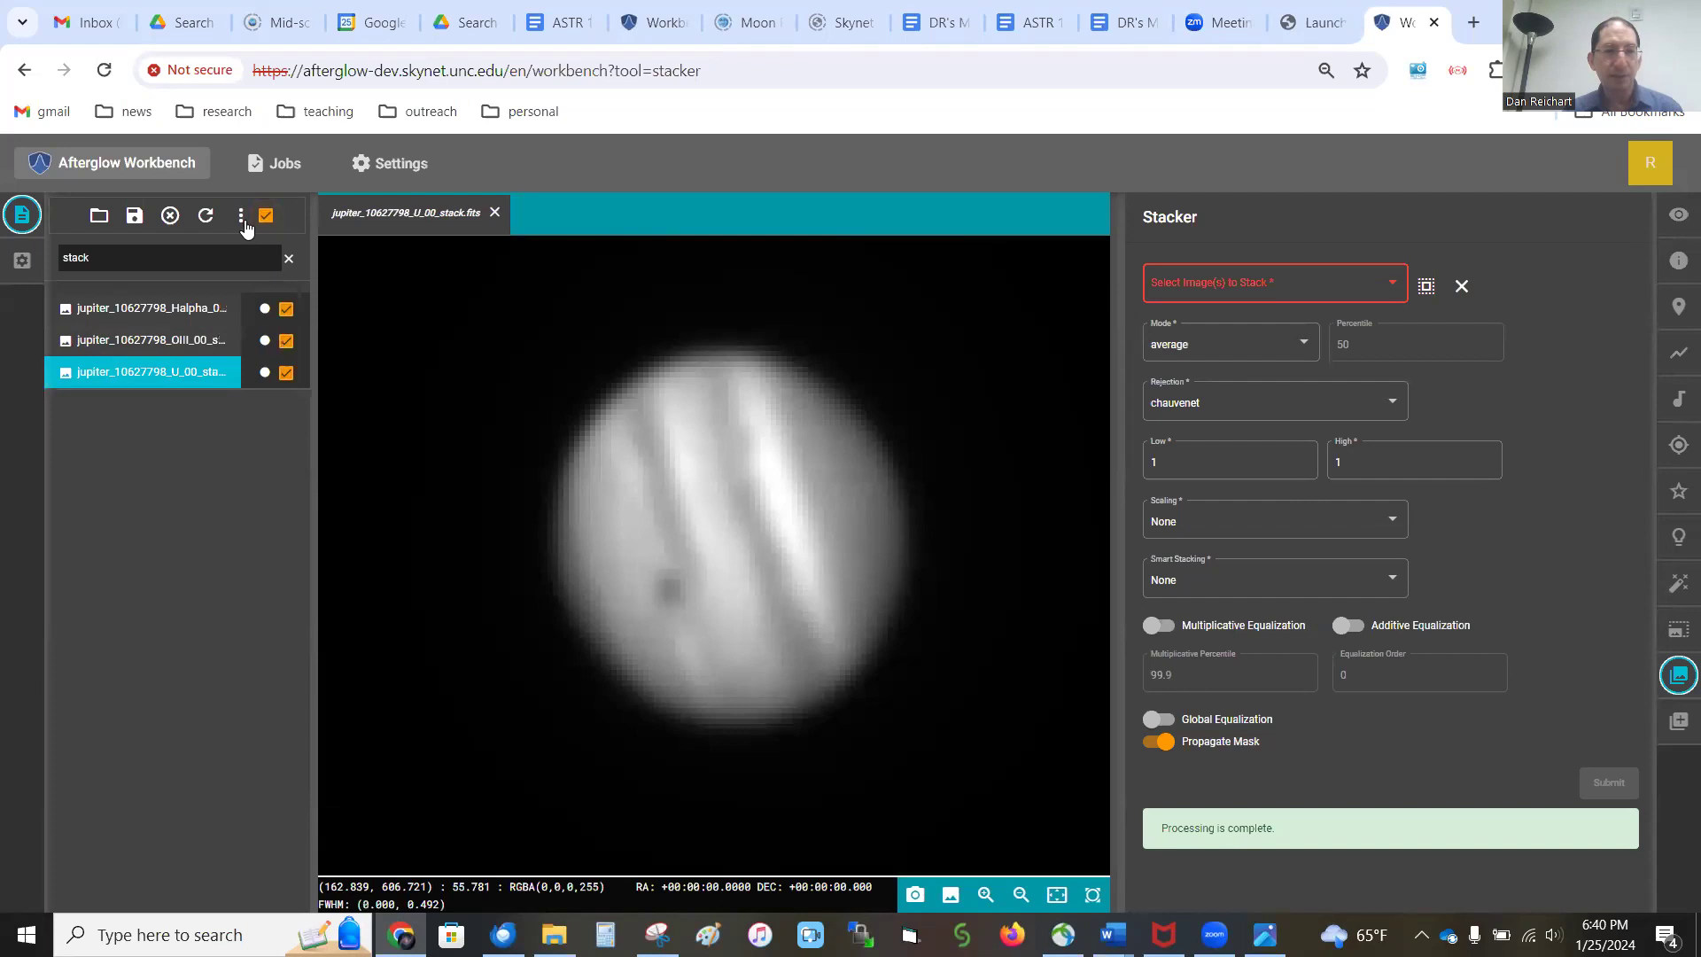
{"action": "left_click", "coordinate": [241, 217]}
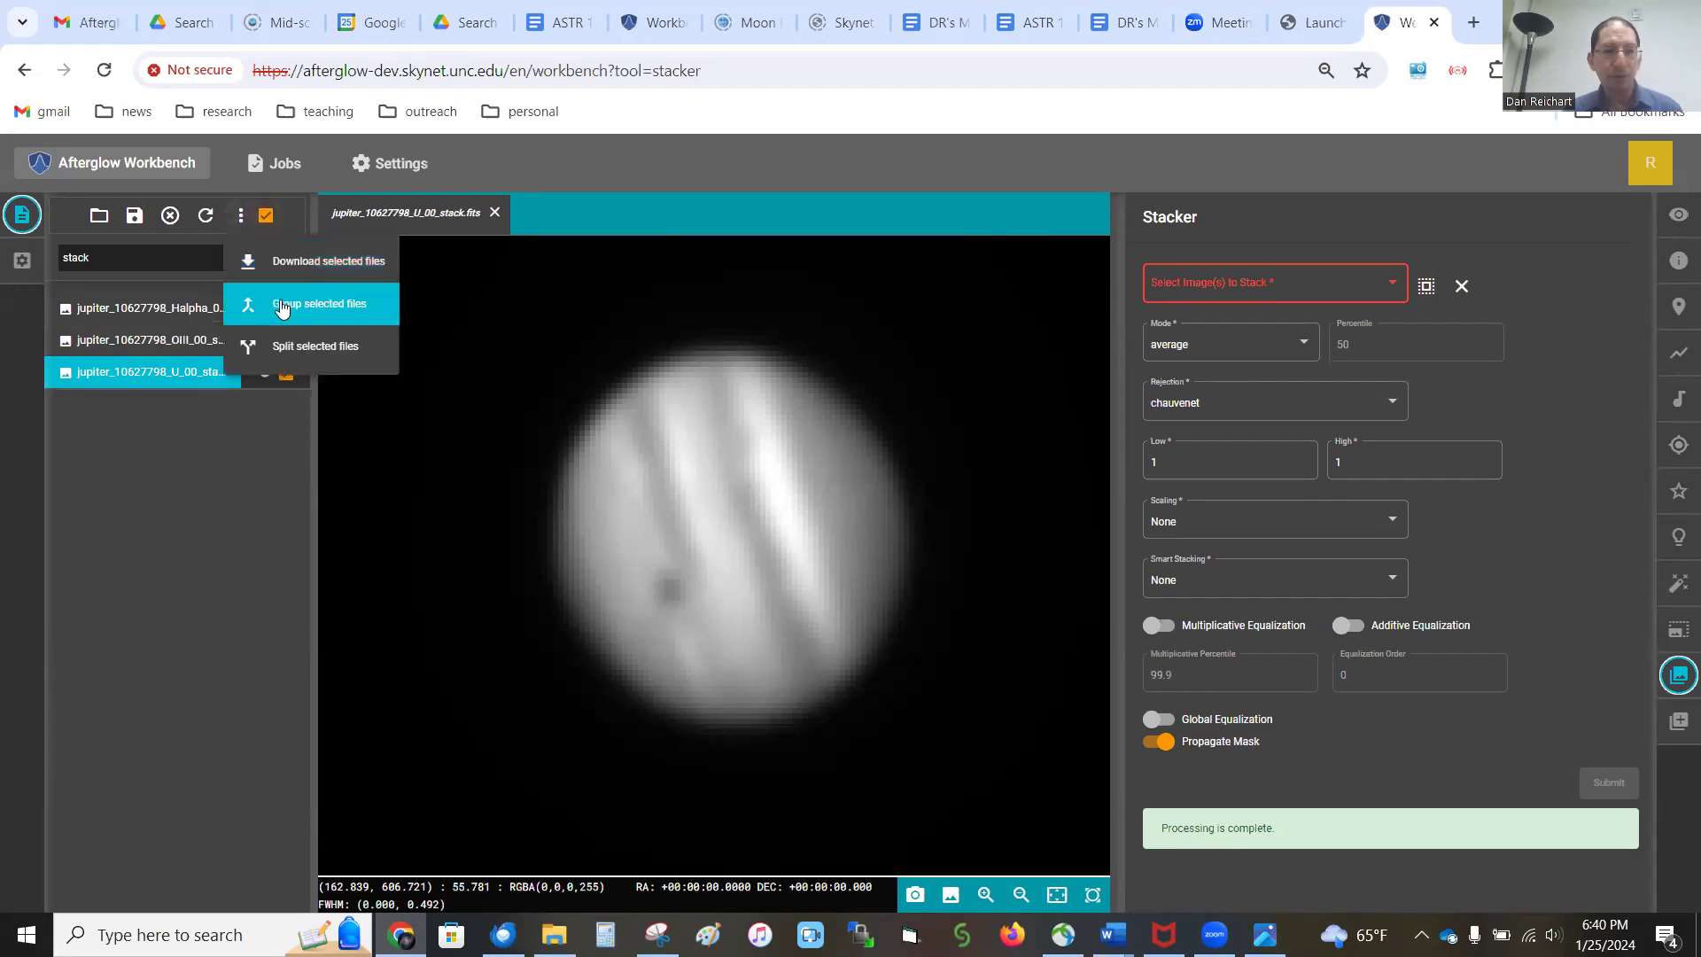
{"action": "left_click", "coordinate": [282, 308]}
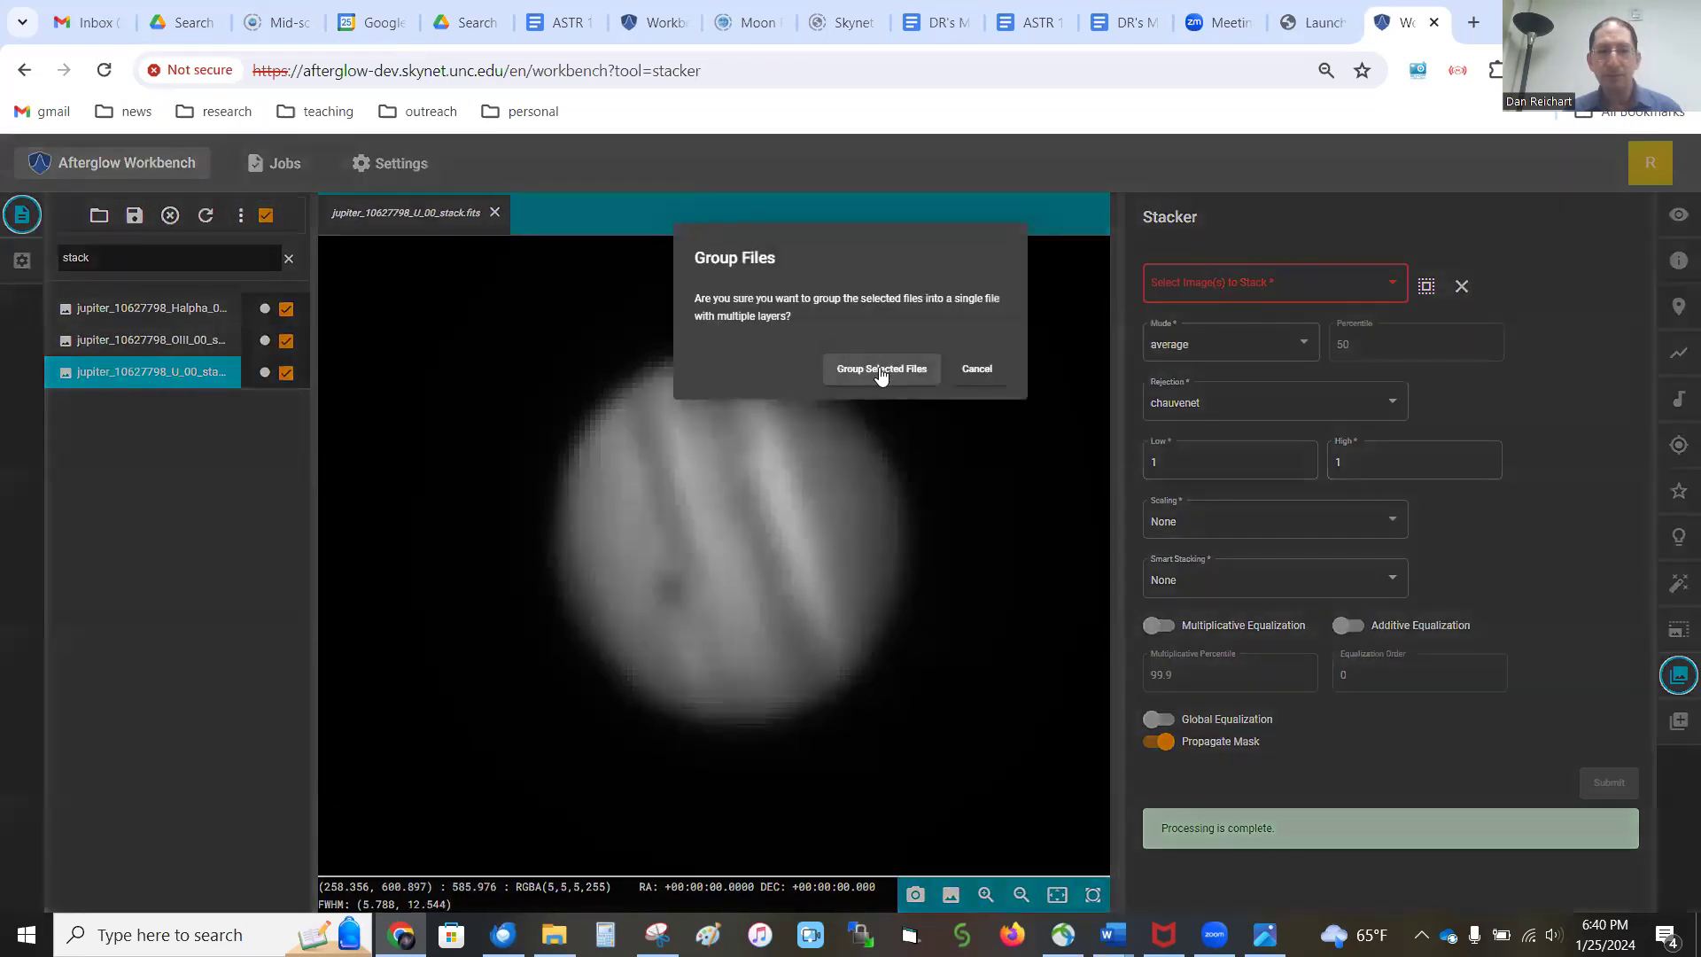
{"action": "left_click", "coordinate": [881, 363]}
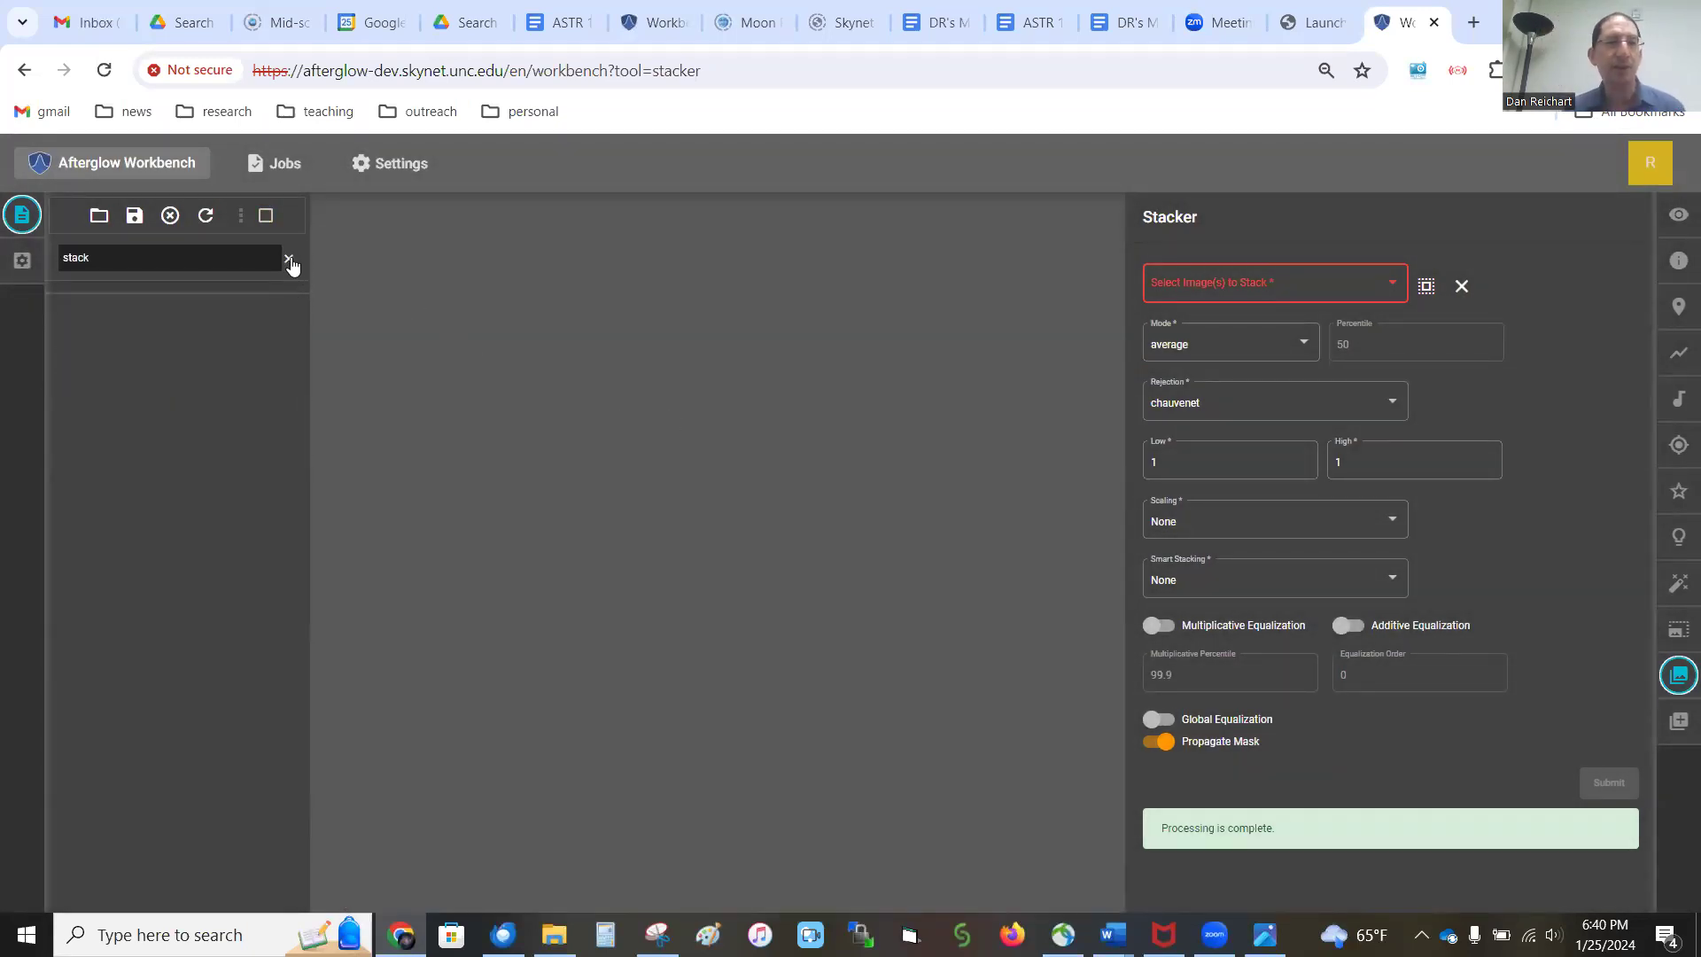
Clear the file list filter and open the composite of the grouped Jupiter file at the end of the list
{"action": "left_click", "coordinate": [289, 258]}
{"action": "left_click_drag", "start_coordinate": [305, 317], "coordinate": [295, 620]}
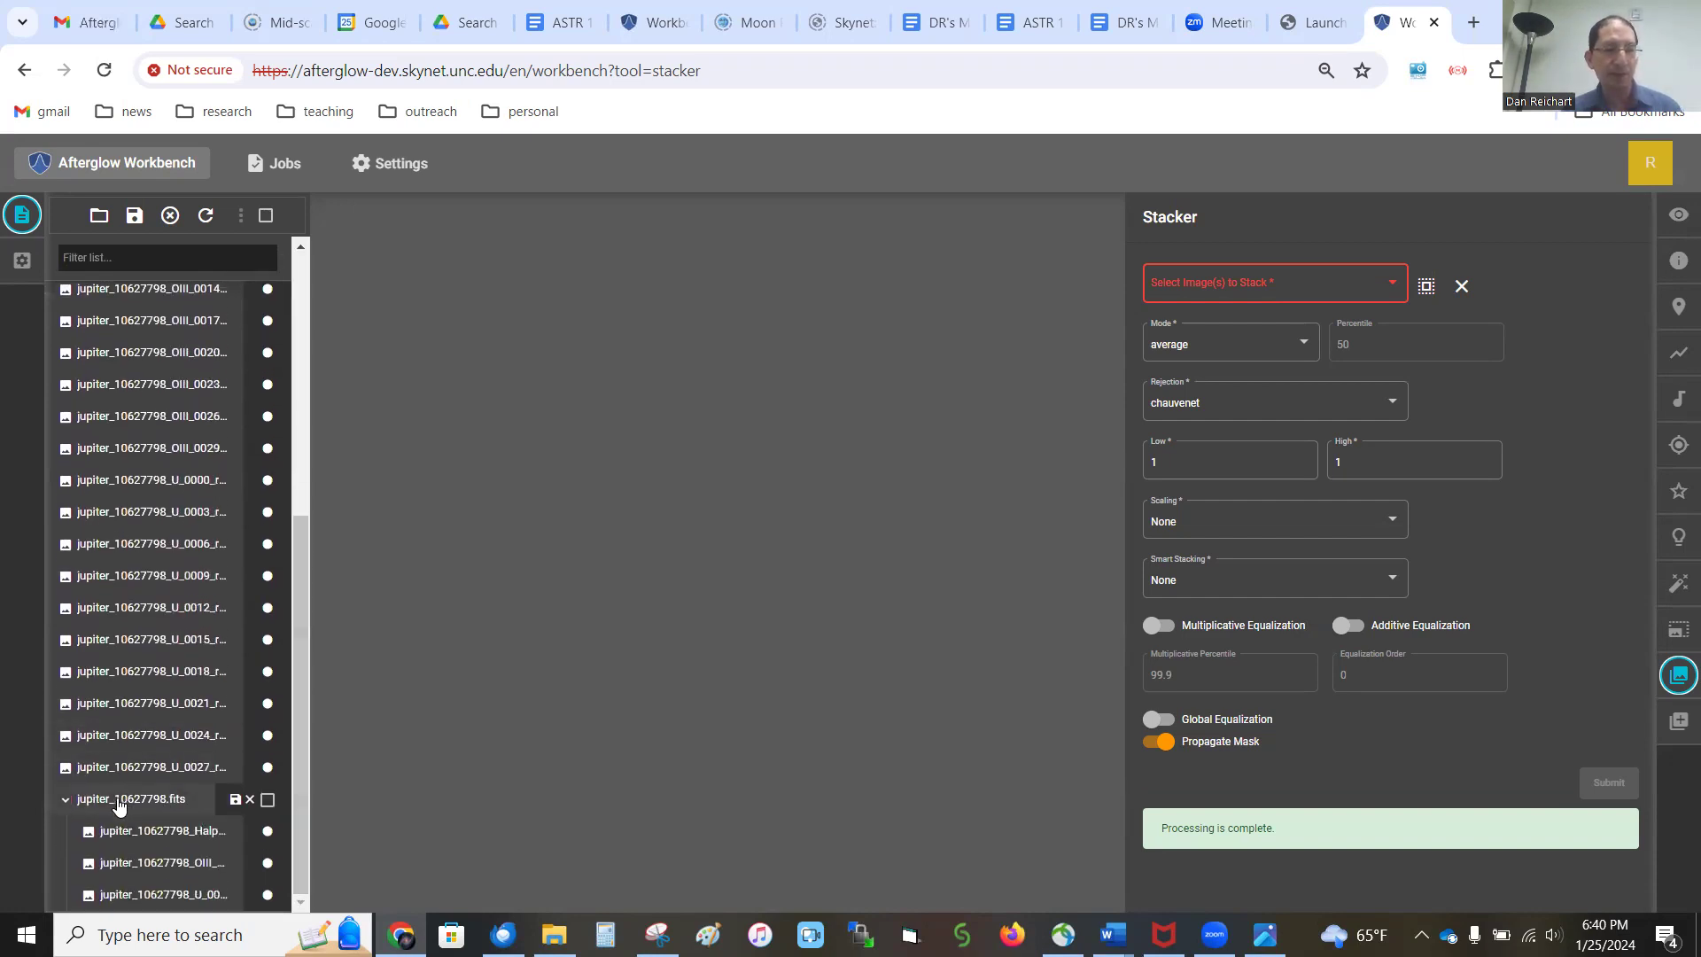
{"action": "left_click", "coordinate": [126, 799]}
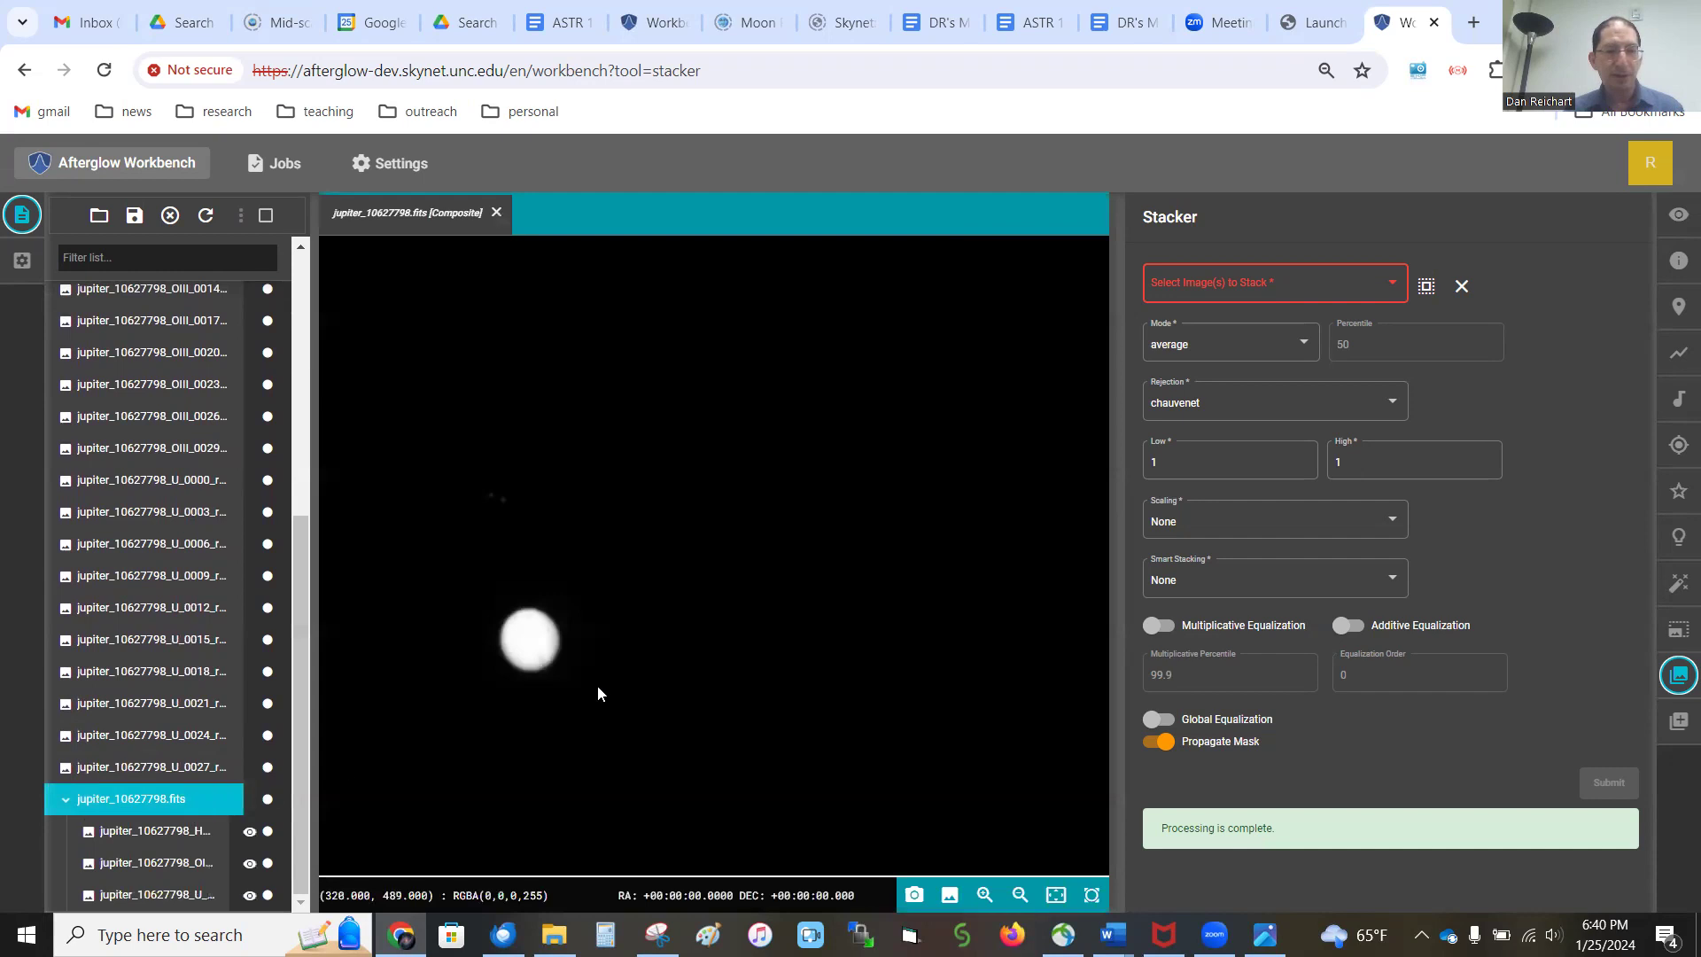
{"action": "scroll", "coordinate": [541, 650], "scroll_direction": "up", "scroll_amount": 3}
{"action": "left_click_drag", "start_coordinate": [538, 643], "coordinate": [738, 581]}
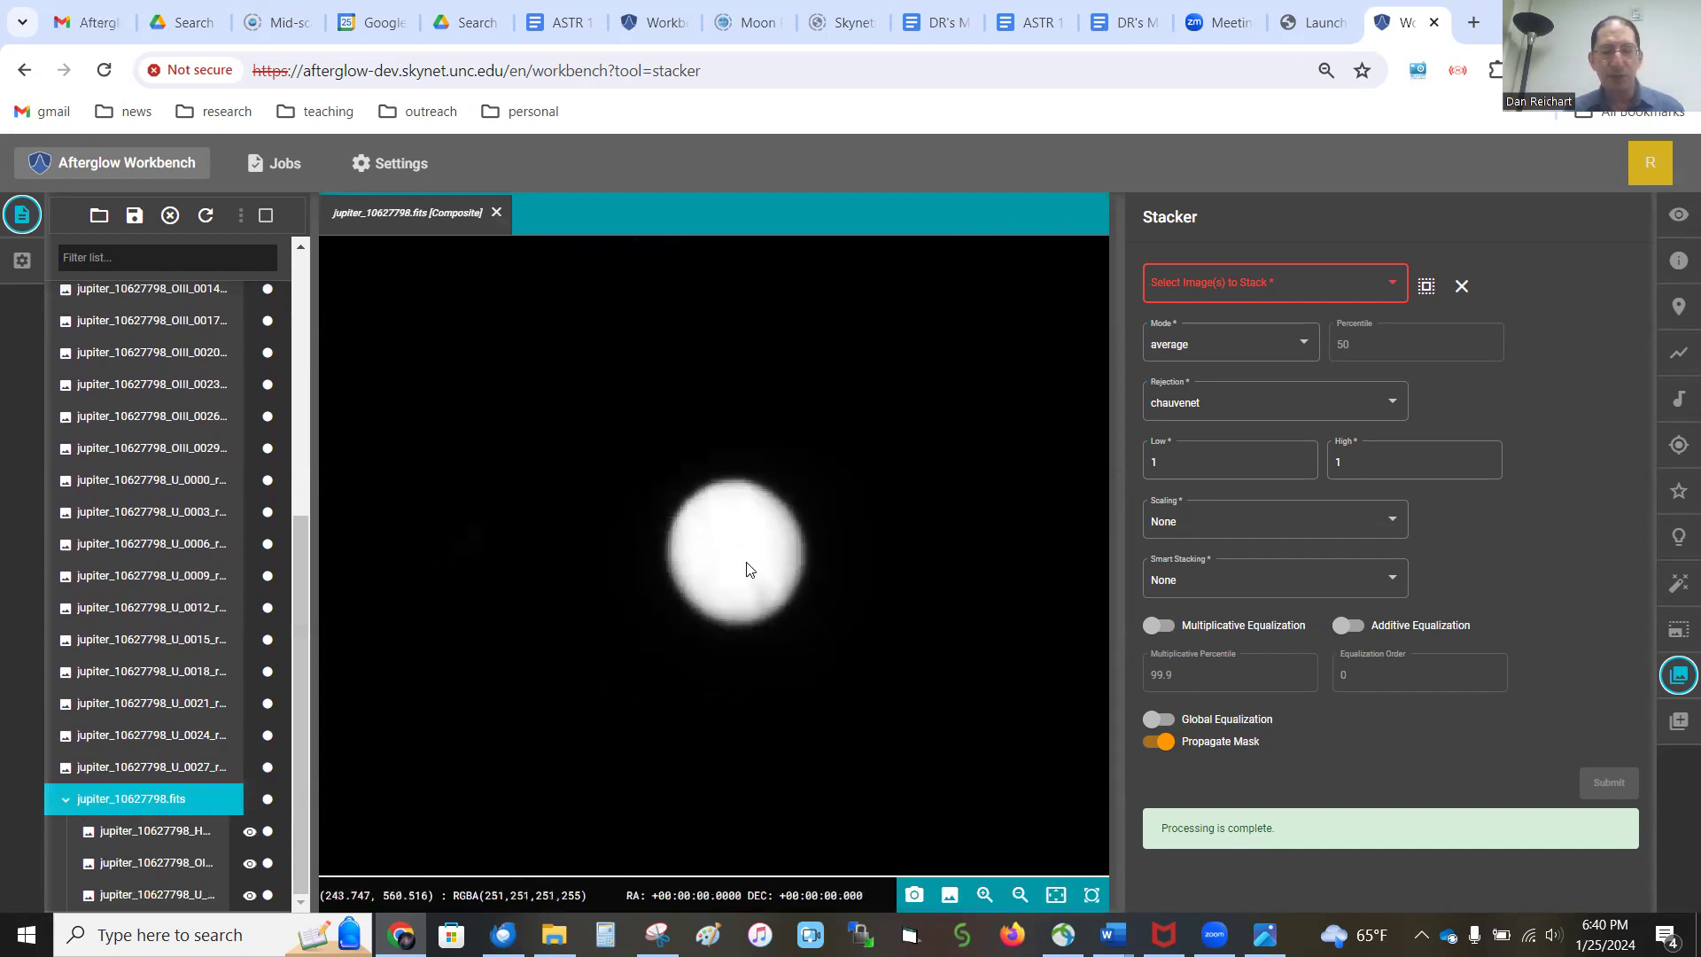
{"action": "scroll", "coordinate": [742, 574], "scroll_direction": "up", "scroll_amount": 4}
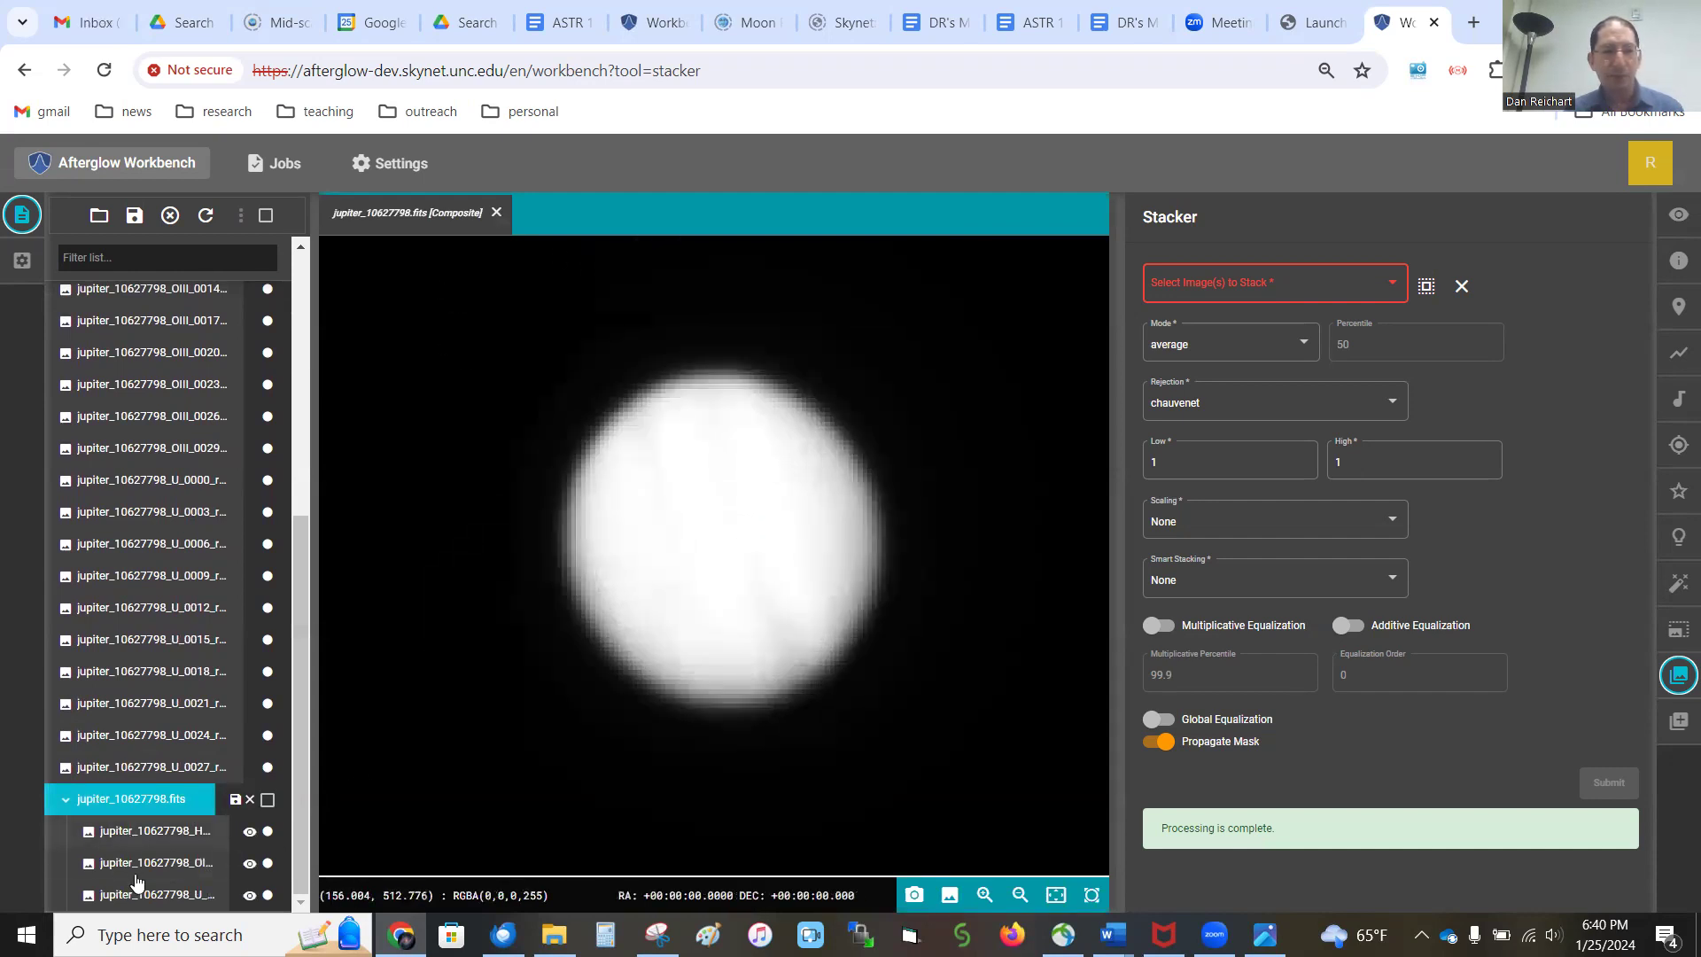
Assign the Red color map to the H-alpha layer, Green to the OIII layer and Blue to the U layer
{"action": "right_click", "coordinate": [151, 834]}
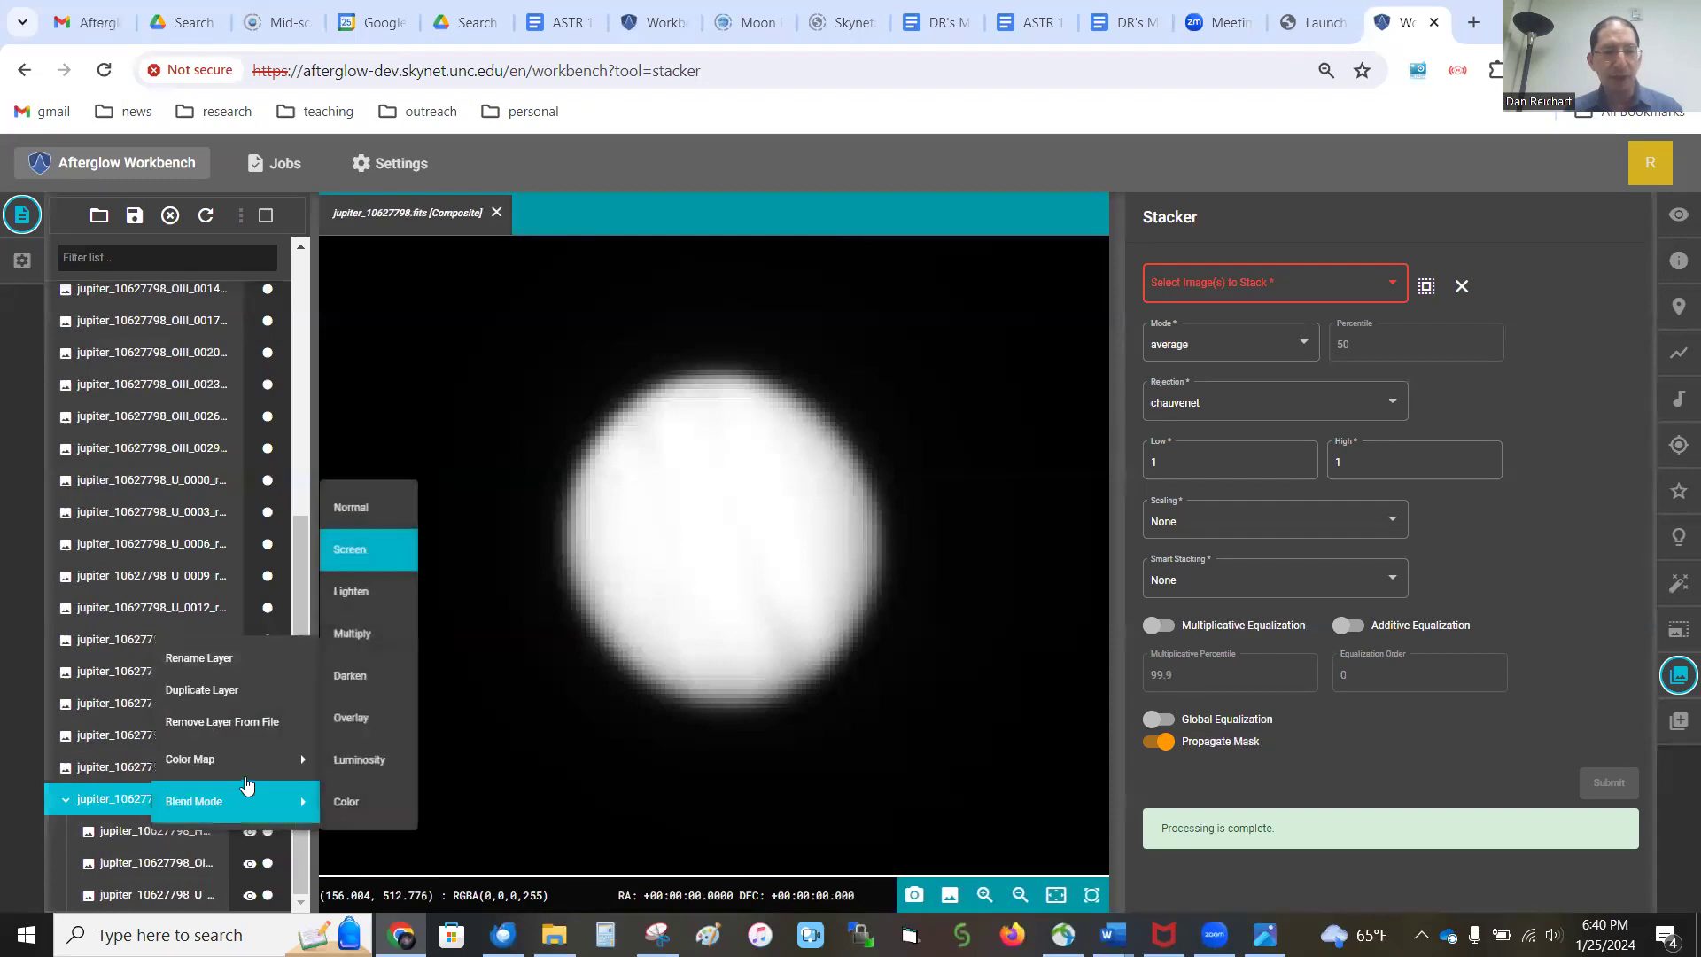
{"action": "mouse_move", "coordinate": [239, 766]}
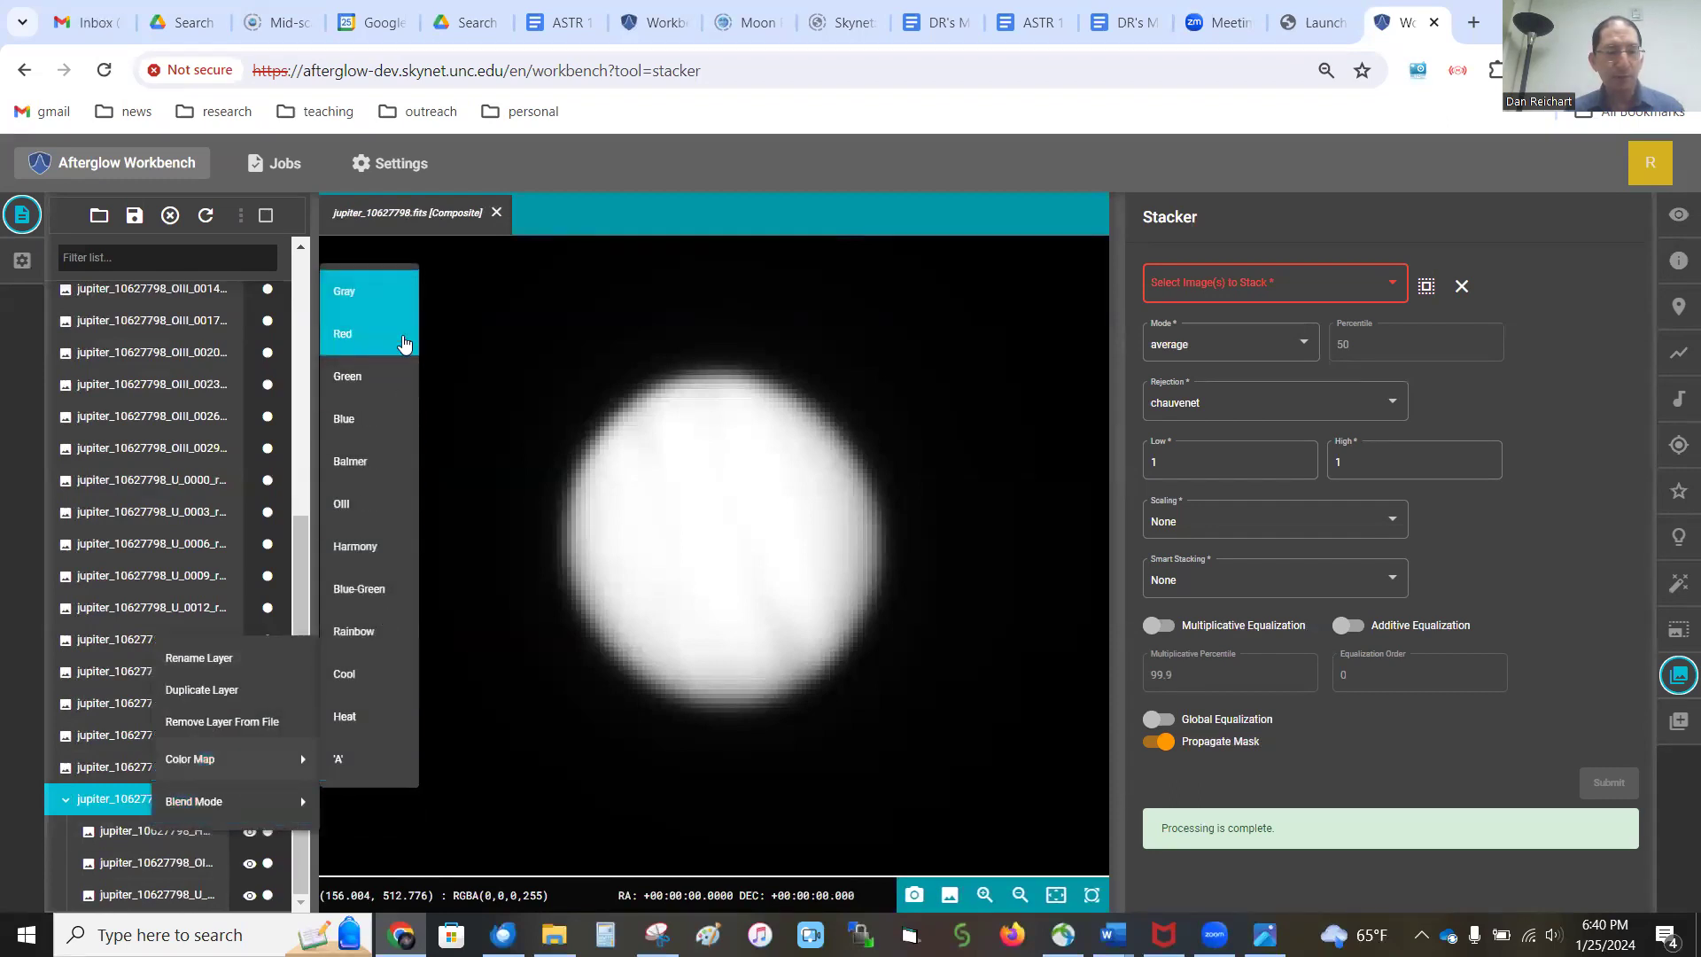
{"action": "left_click", "coordinate": [355, 334]}
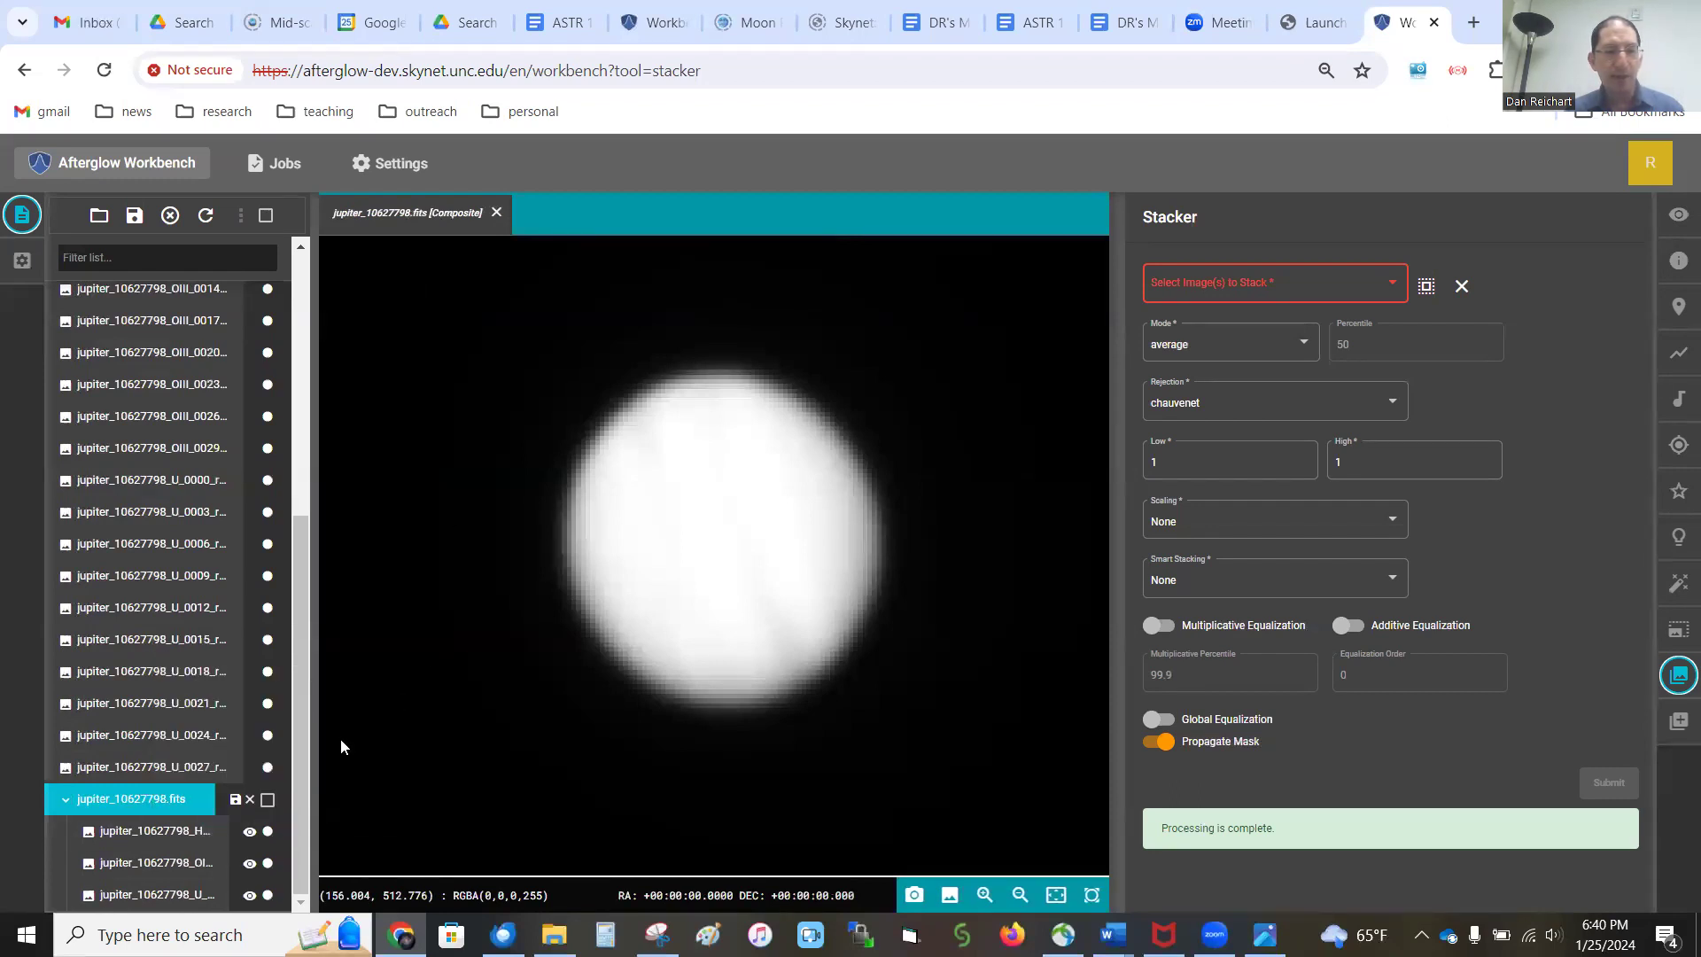
{"action": "right_click", "coordinate": [149, 871]}
{"action": "mouse_move", "coordinate": [232, 797]}
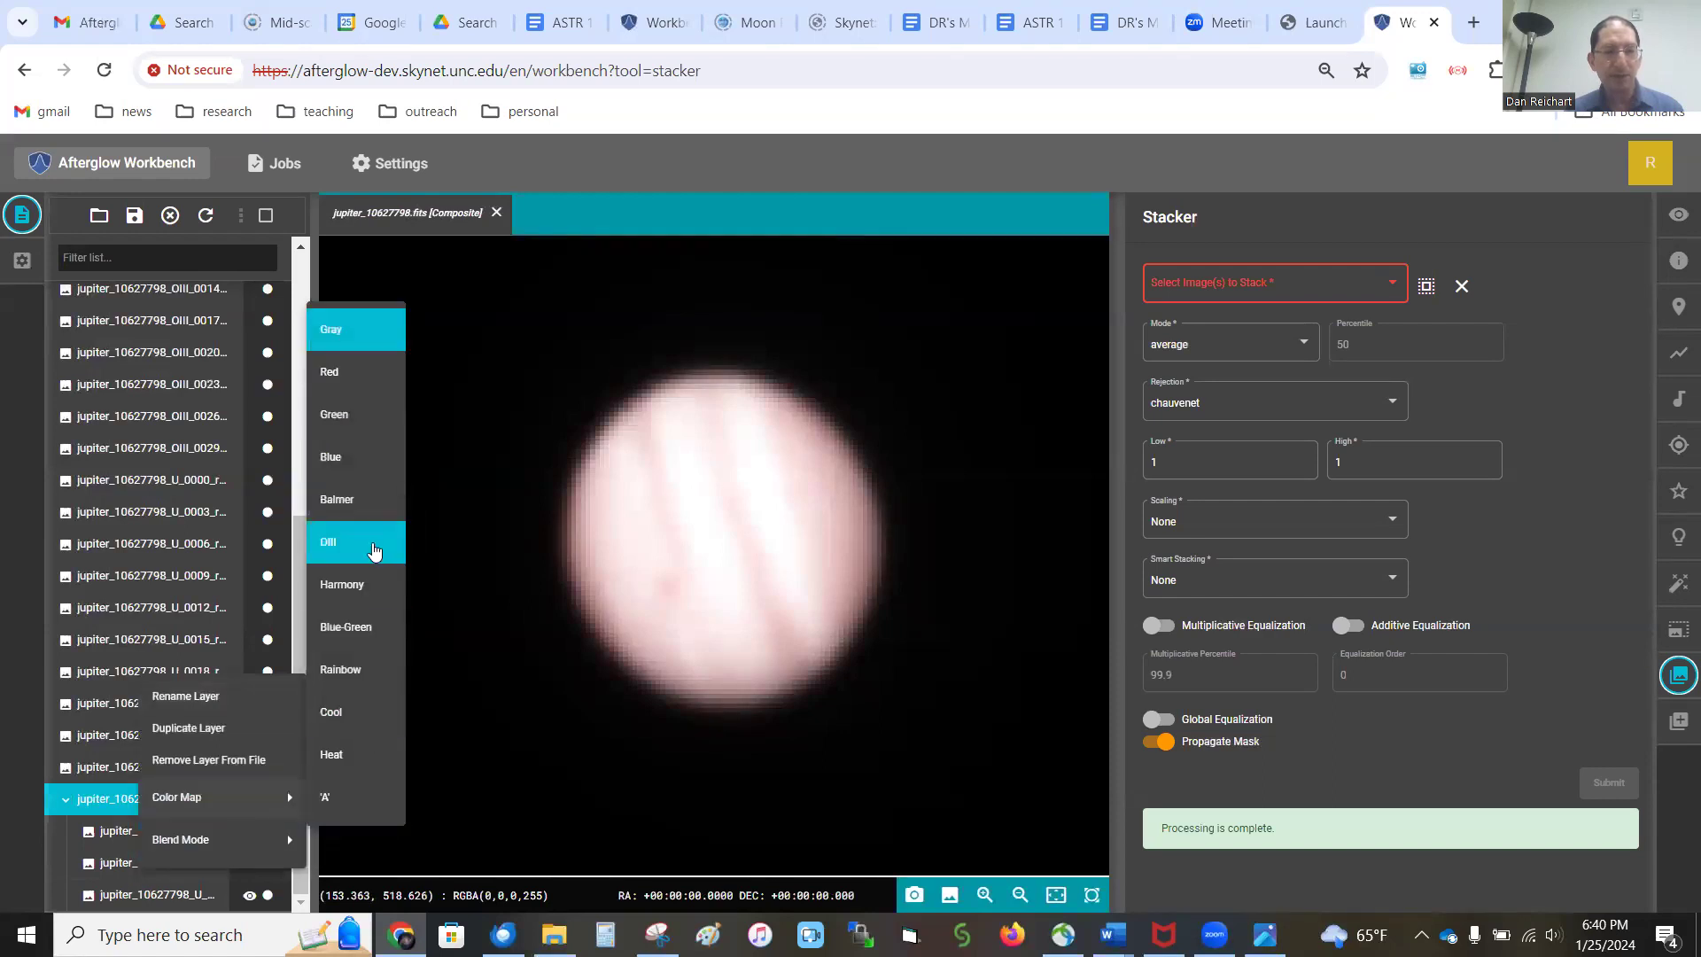
{"action": "left_click", "coordinate": [365, 431]}
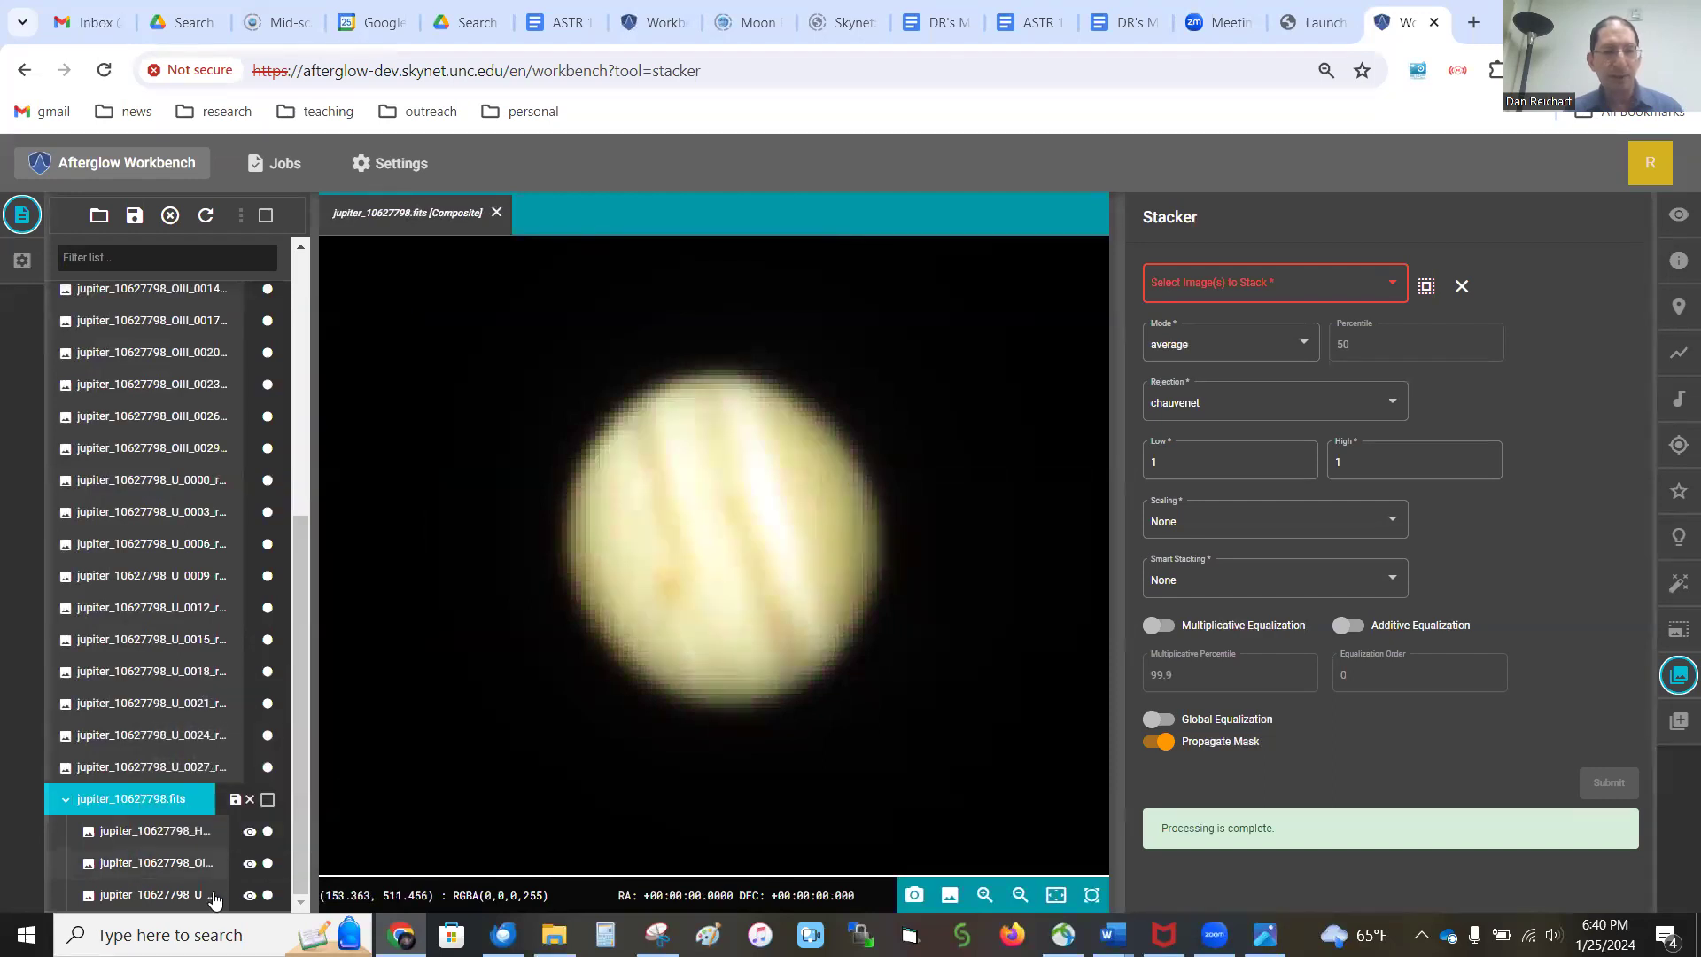
{"action": "right_click", "coordinate": [171, 902]}
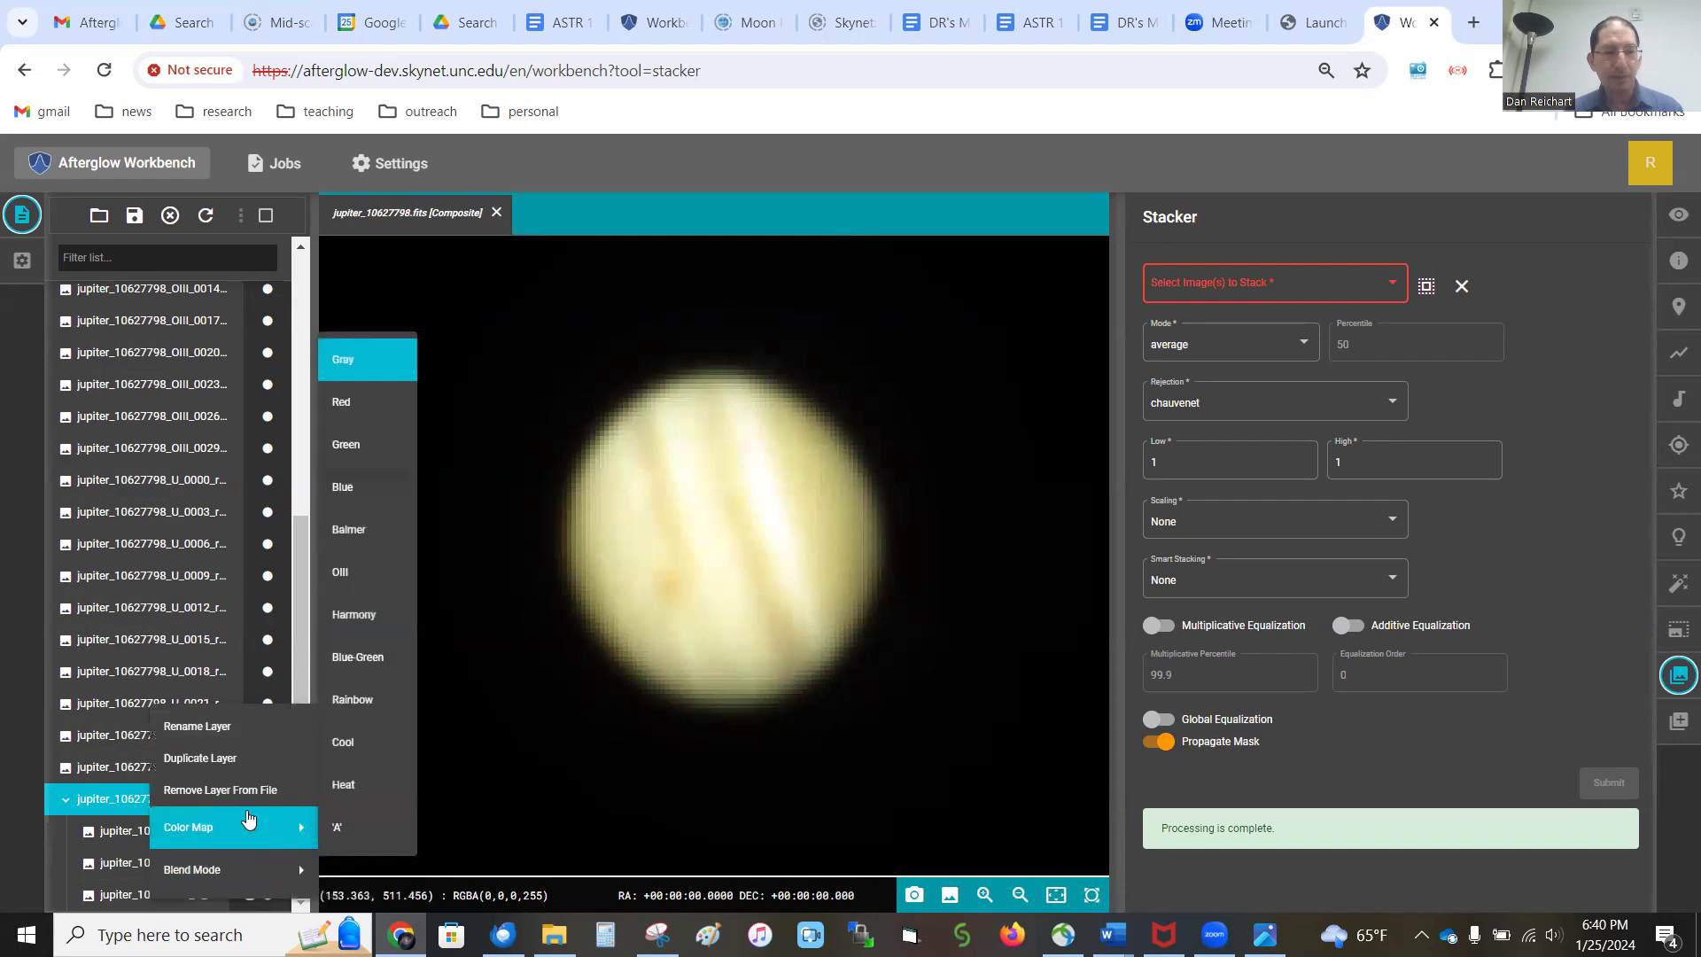
{"action": "mouse_move", "coordinate": [234, 829]}
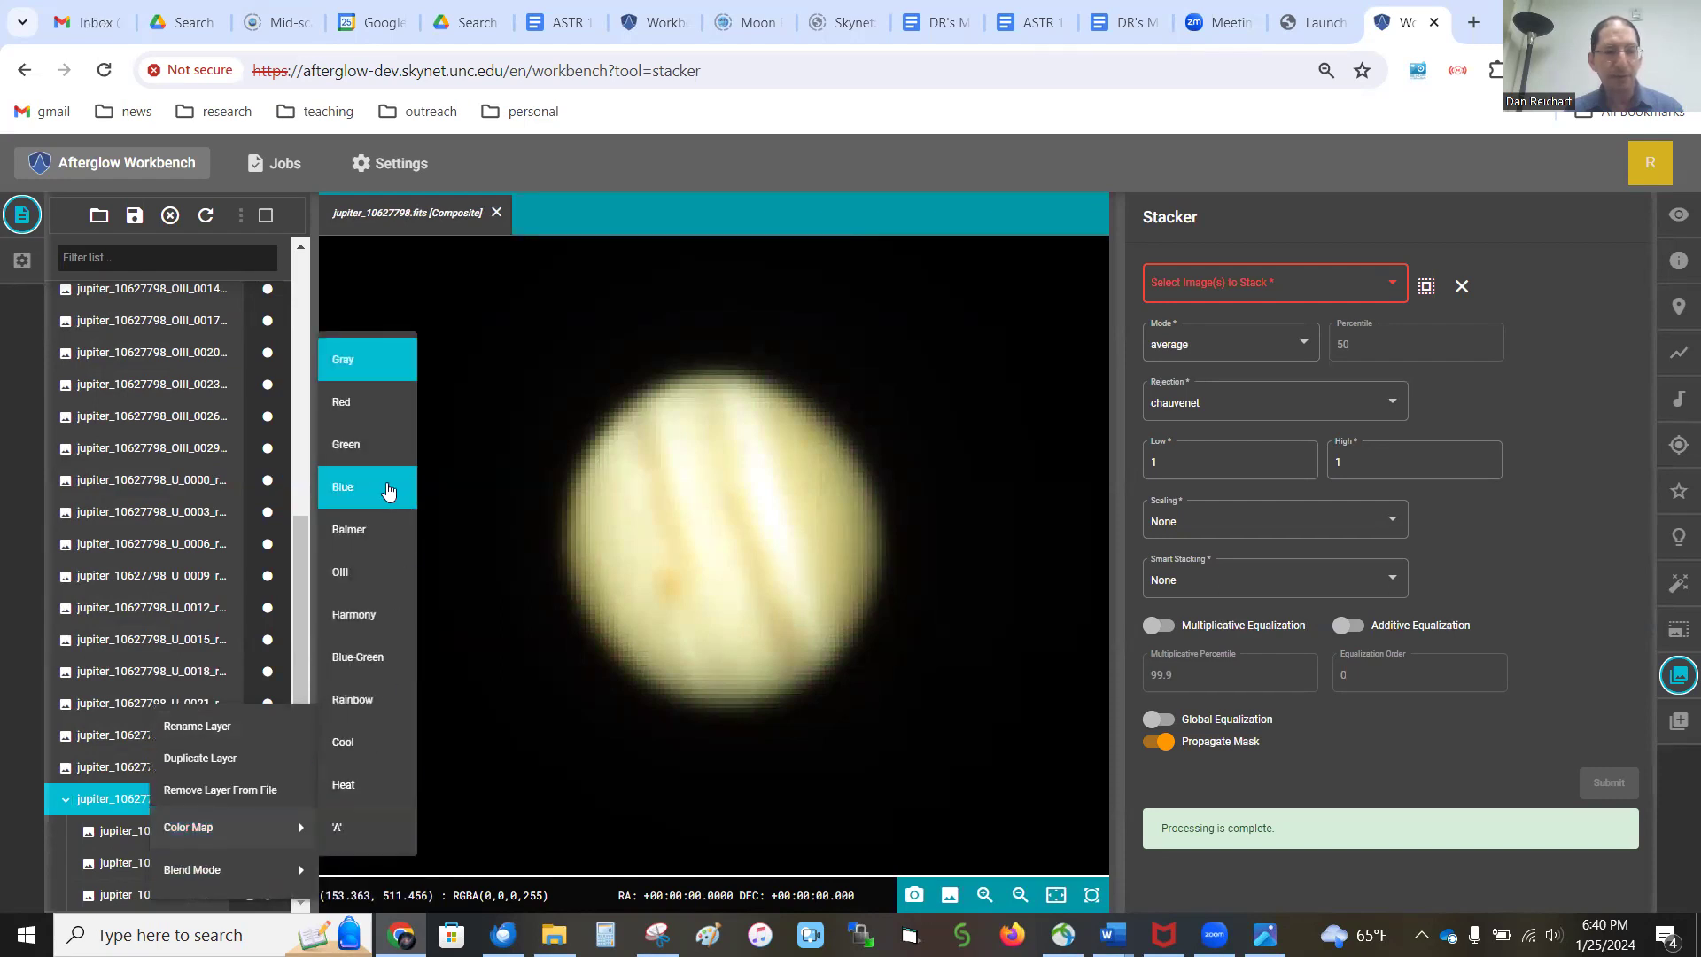
{"action": "left_click", "coordinate": [389, 492]}
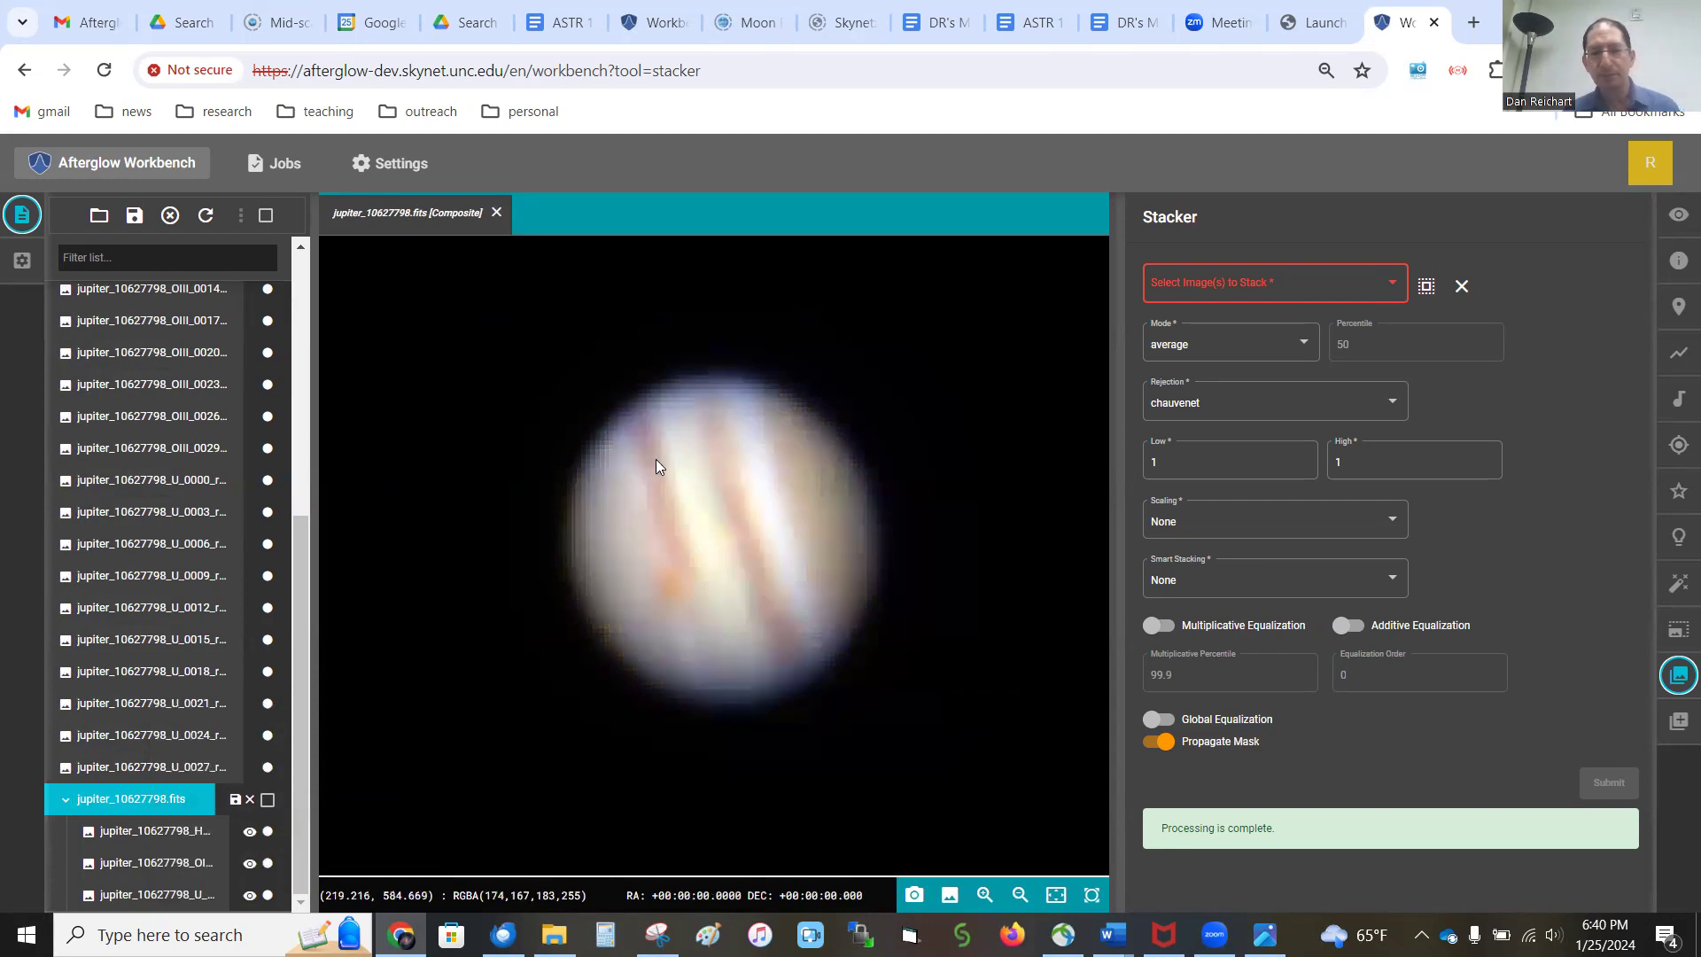
Link all layers of the Jupiter composite by percentile in the display settings, keeping the H-alpha stack as the selected layer
{"action": "scroll", "coordinate": [753, 569], "scroll_direction": "up", "scroll_amount": 4}
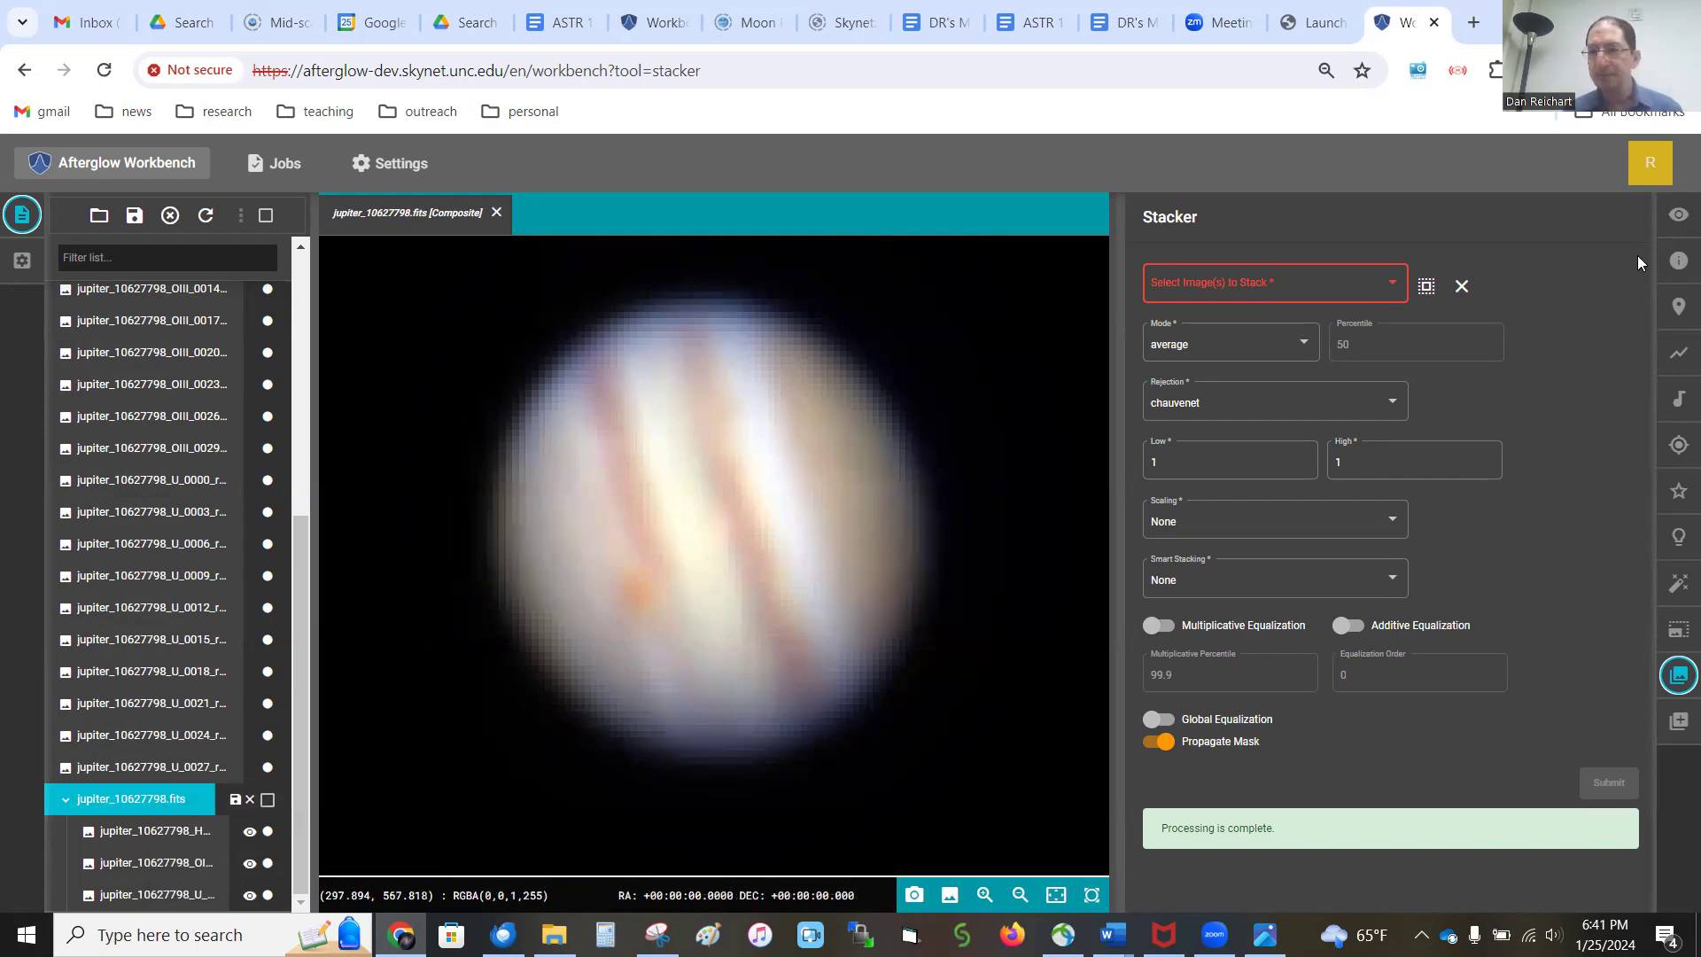
{"action": "left_click", "coordinate": [1677, 221]}
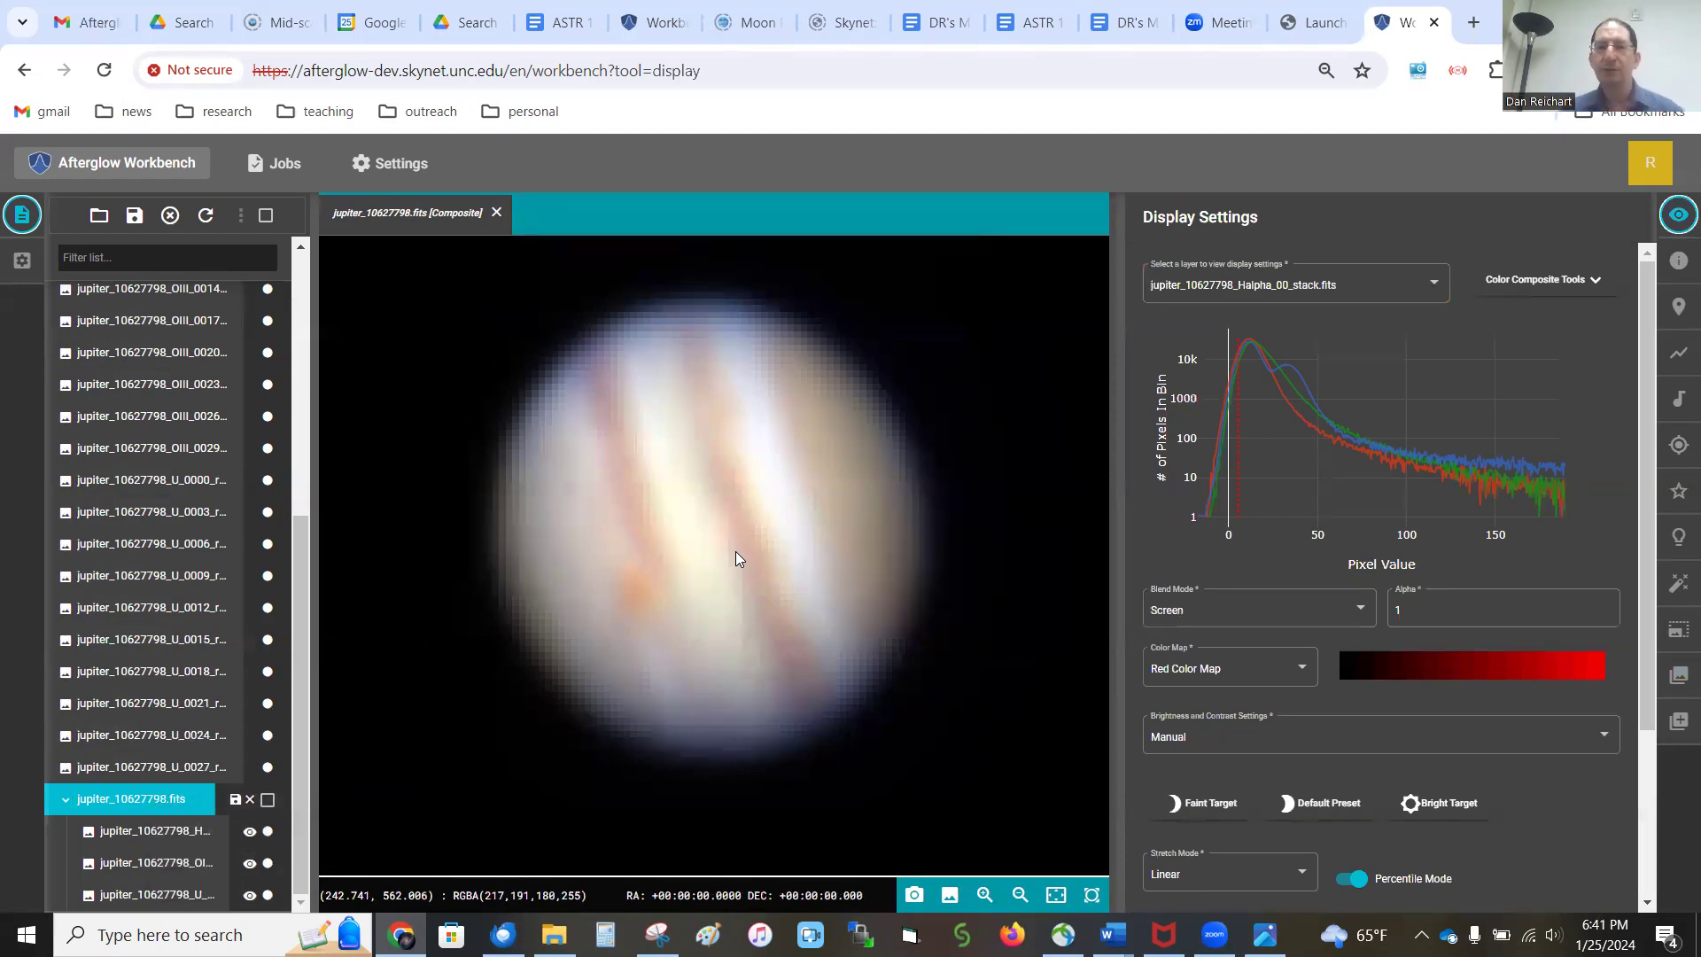
{"action": "scroll", "coordinate": [735, 551], "scroll_direction": "down", "scroll_amount": 5}
{"action": "scroll", "coordinate": [735, 552], "scroll_direction": "up", "scroll_amount": 2}
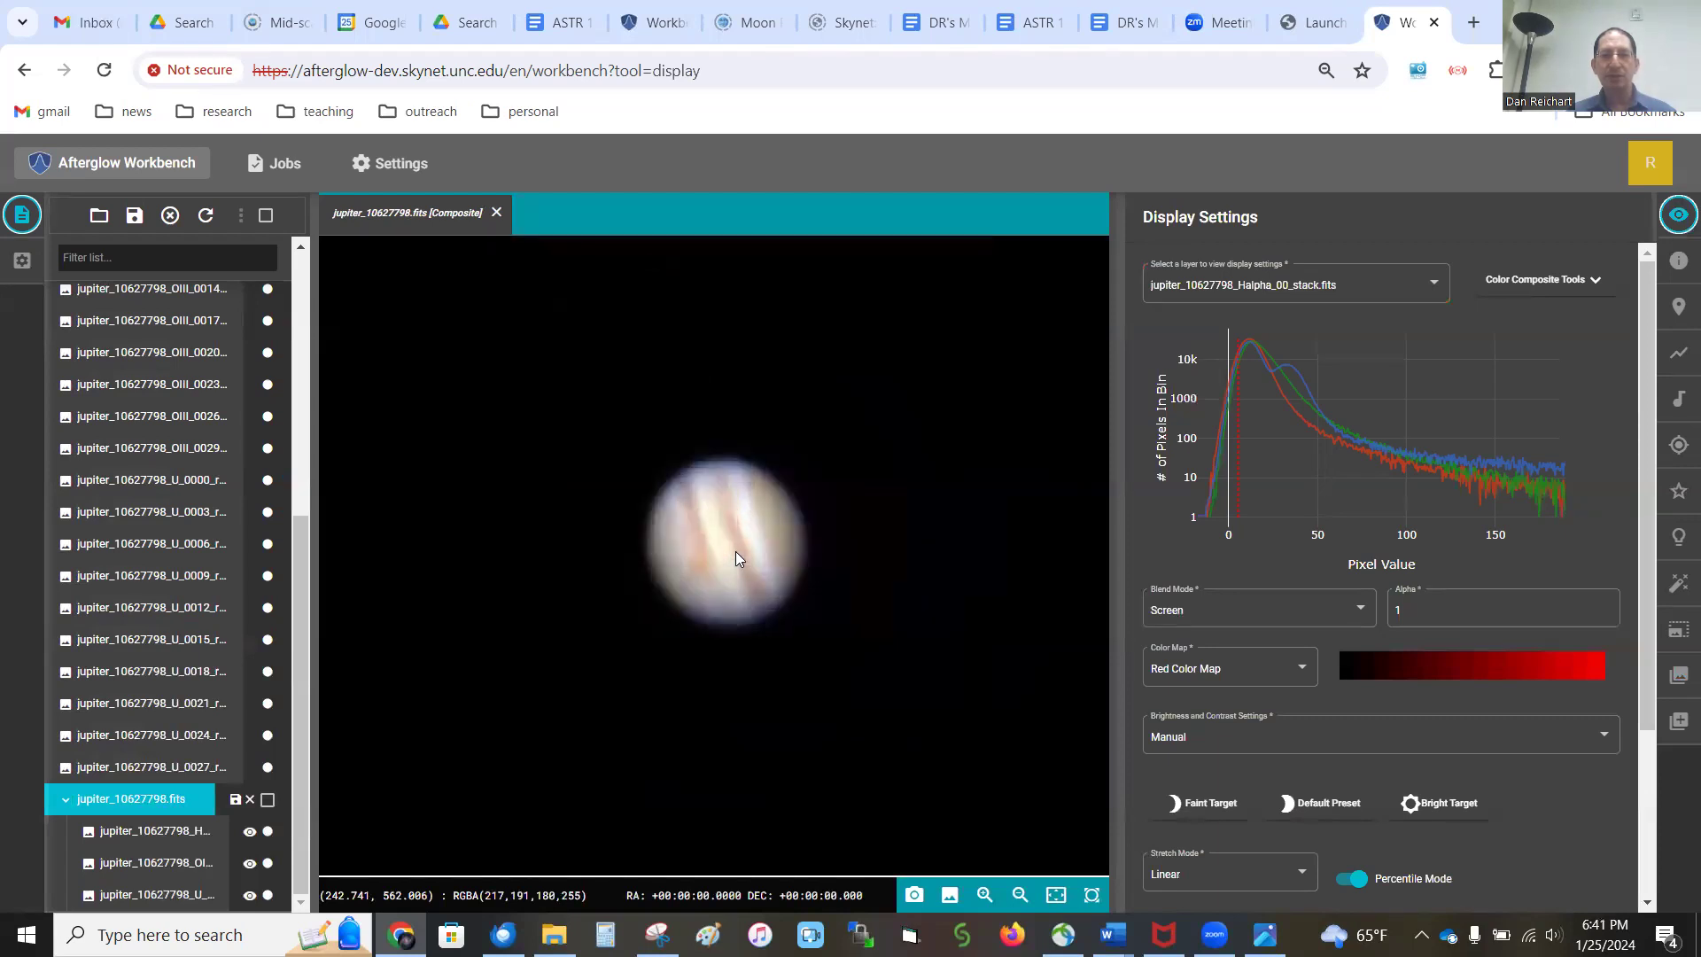
{"action": "scroll", "coordinate": [736, 559], "scroll_direction": "up", "scroll_amount": 3}
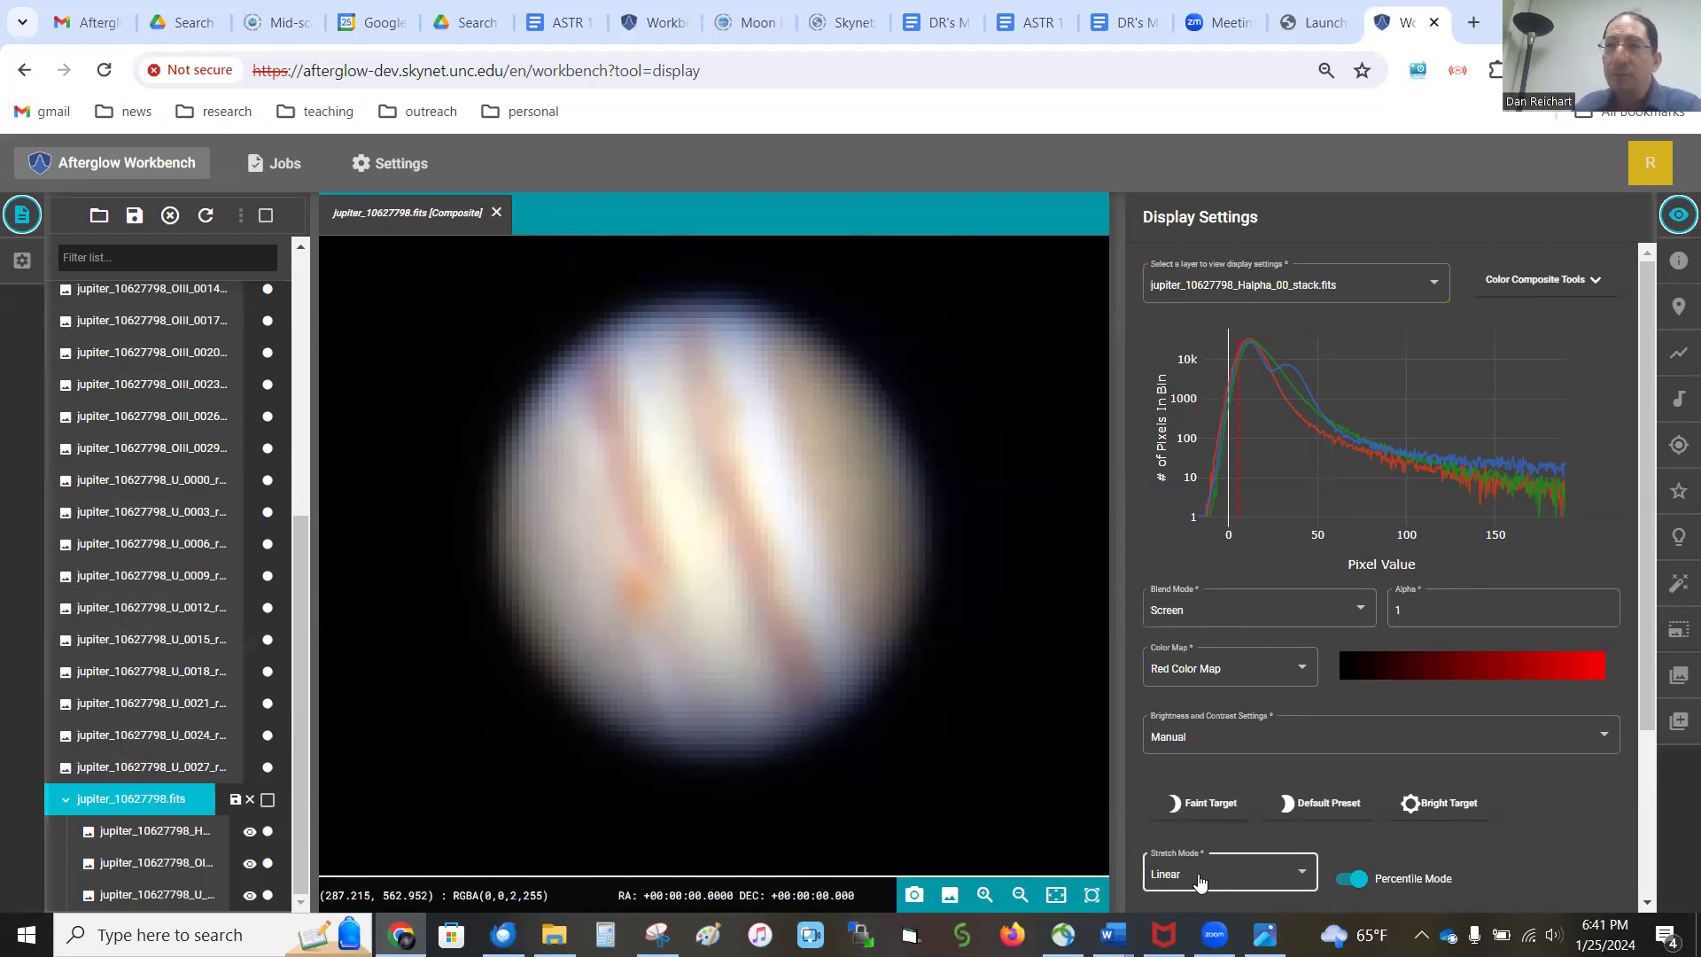
{"action": "left_click", "coordinate": [1242, 292]}
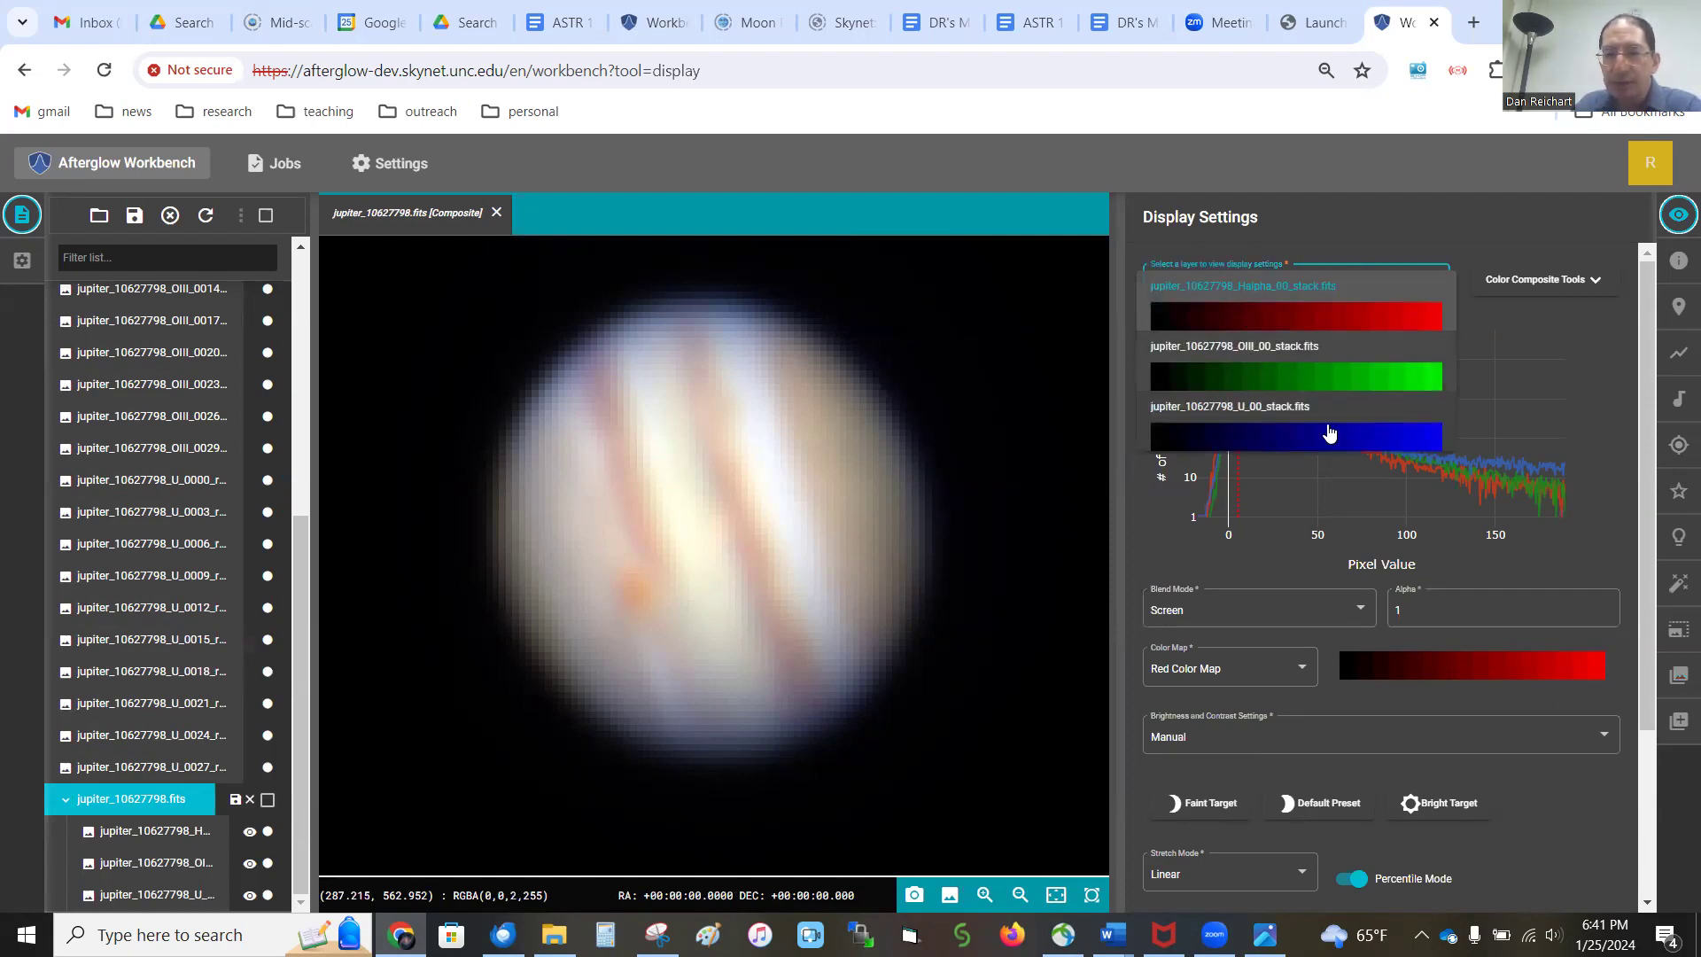
{"action": "left_click", "coordinate": [1372, 228]}
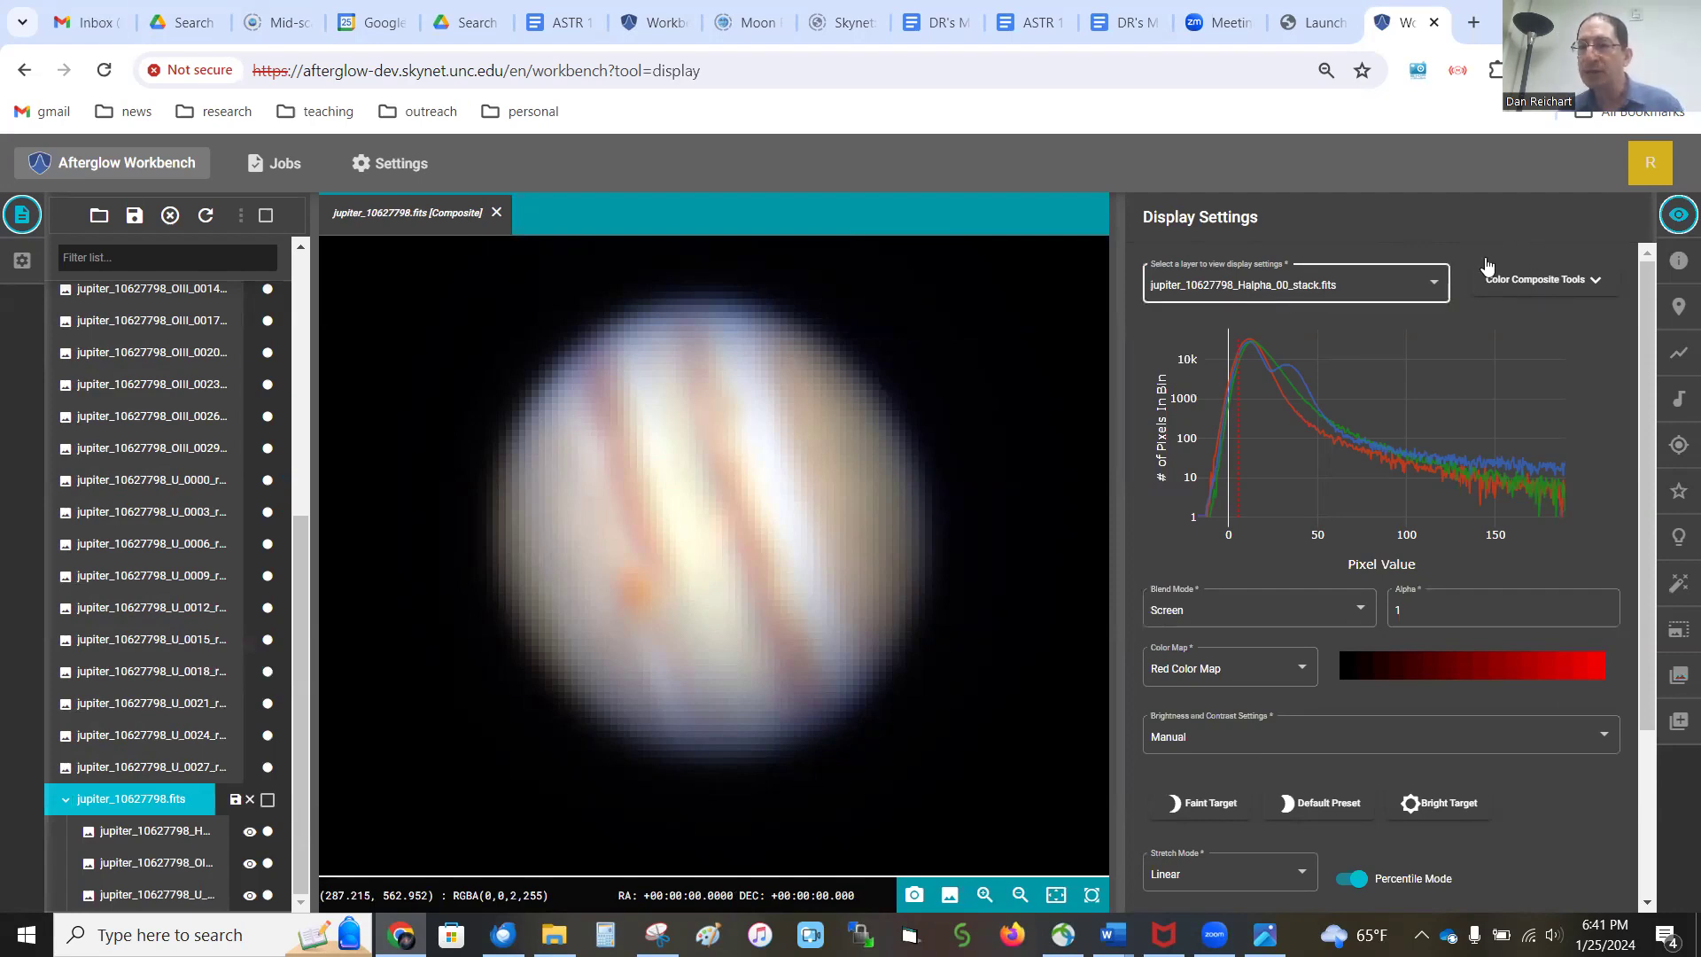
{"action": "left_click", "coordinate": [1541, 282]}
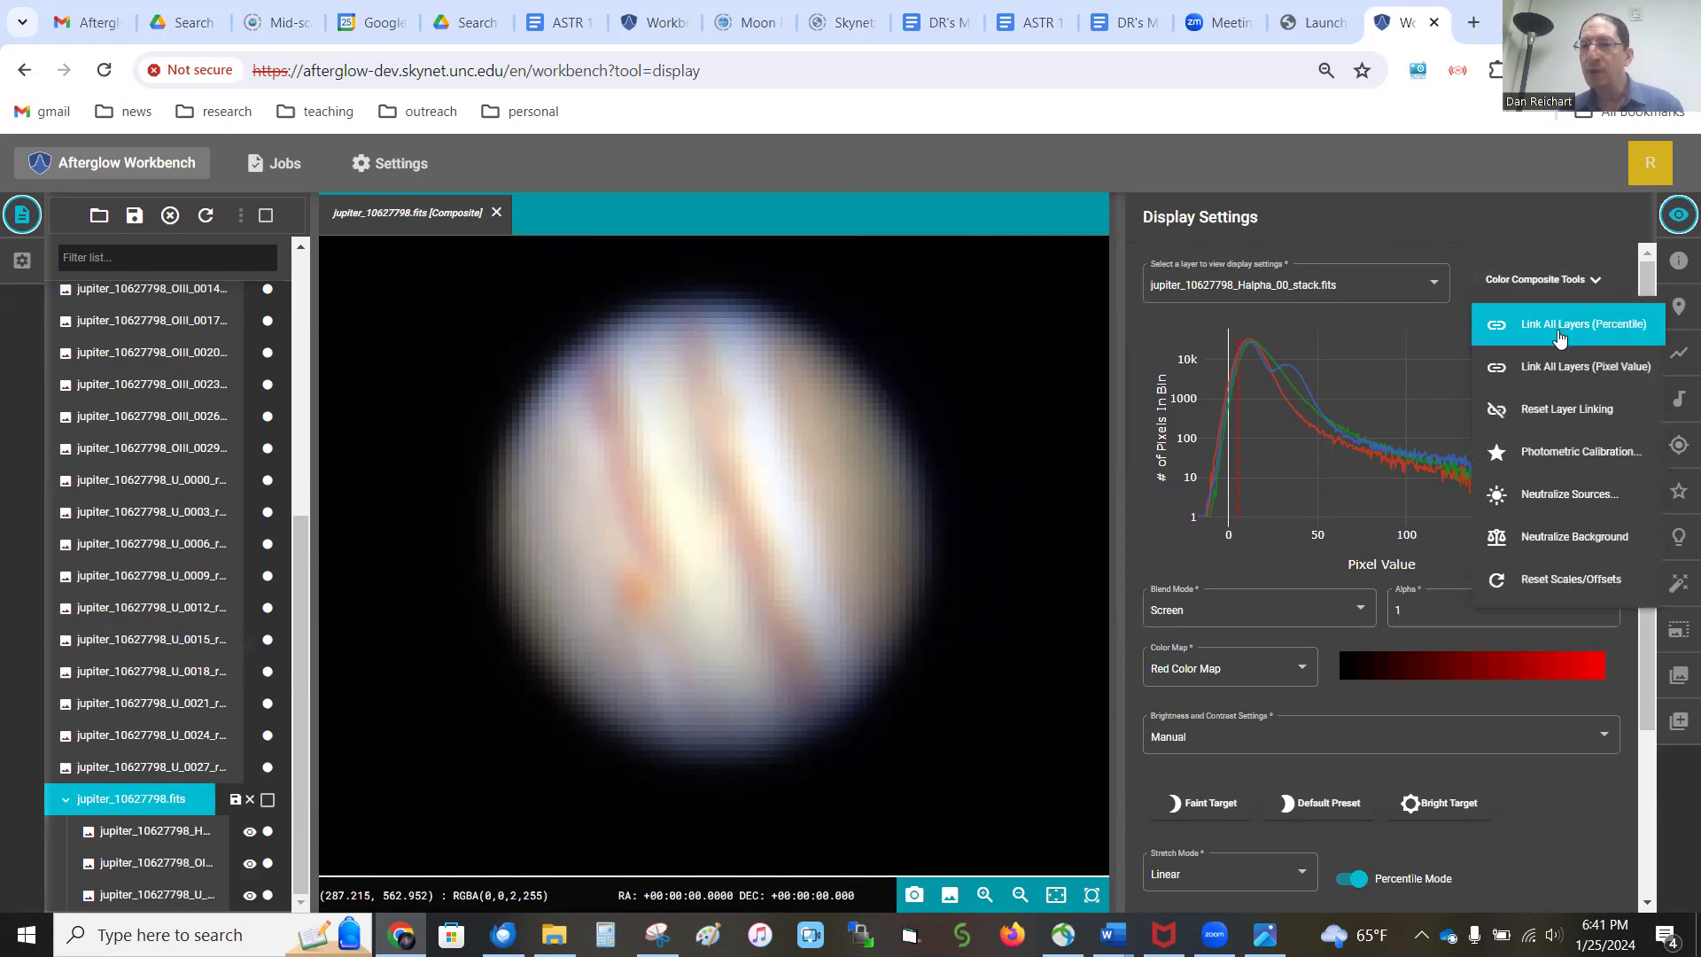
{"action": "left_click", "coordinate": [1556, 326]}
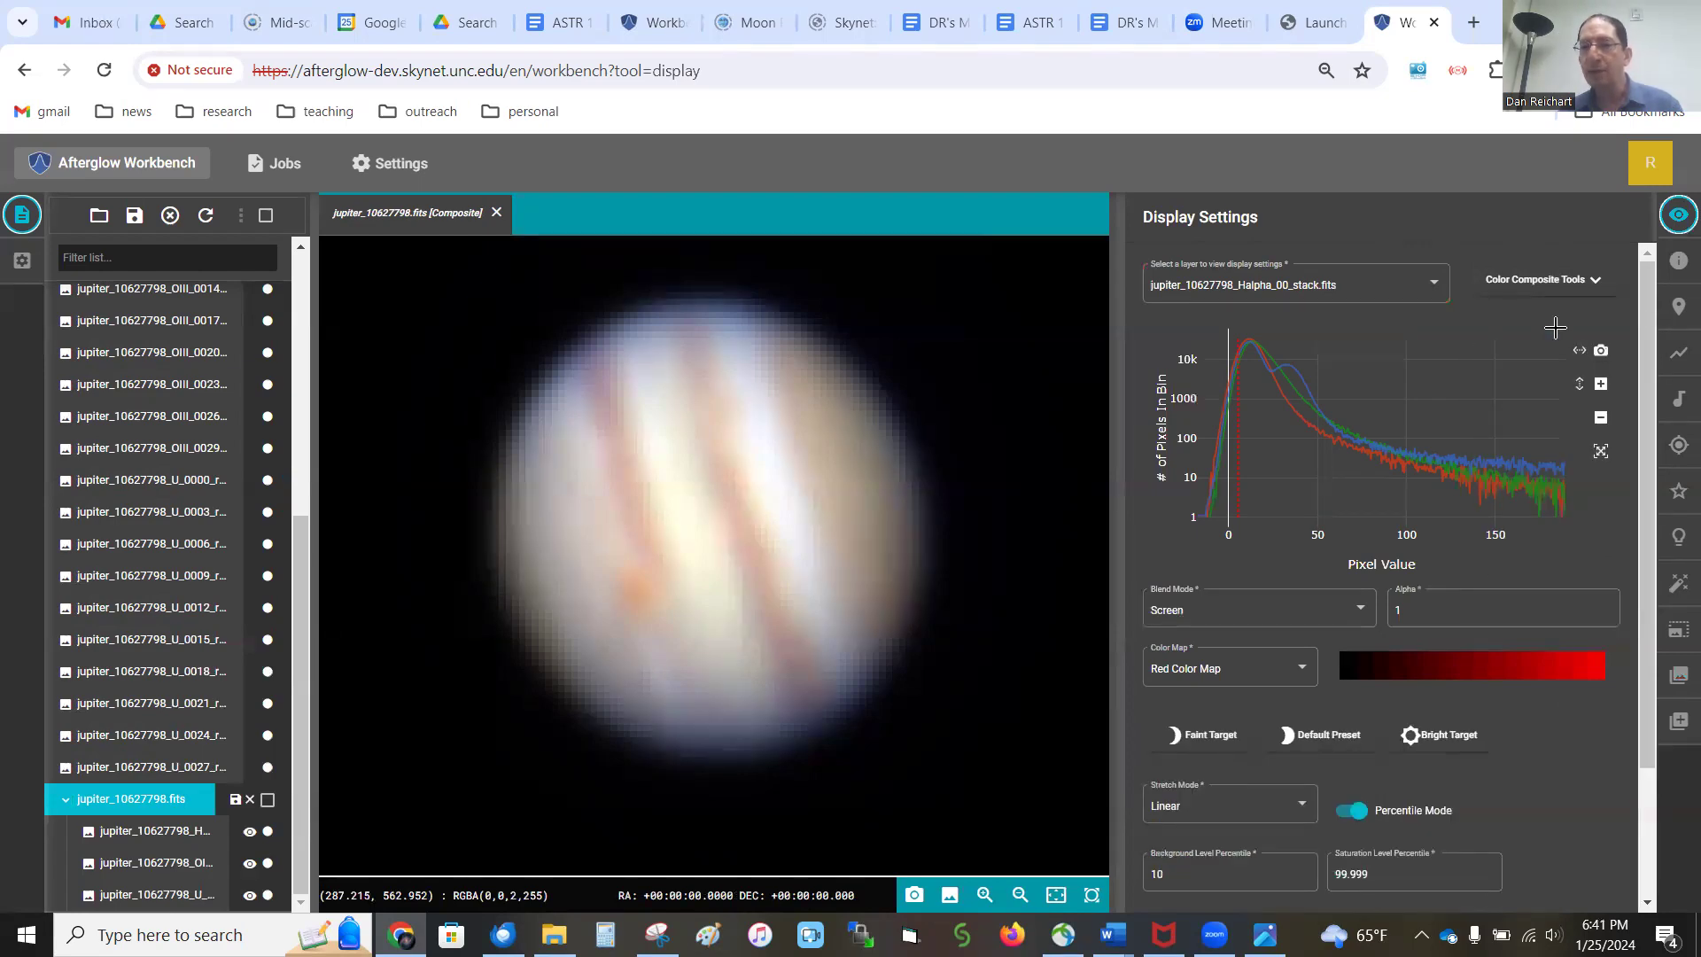
{"action": "left_click", "coordinate": [1328, 285]}
{"action": "left_click", "coordinate": [1373, 217]}
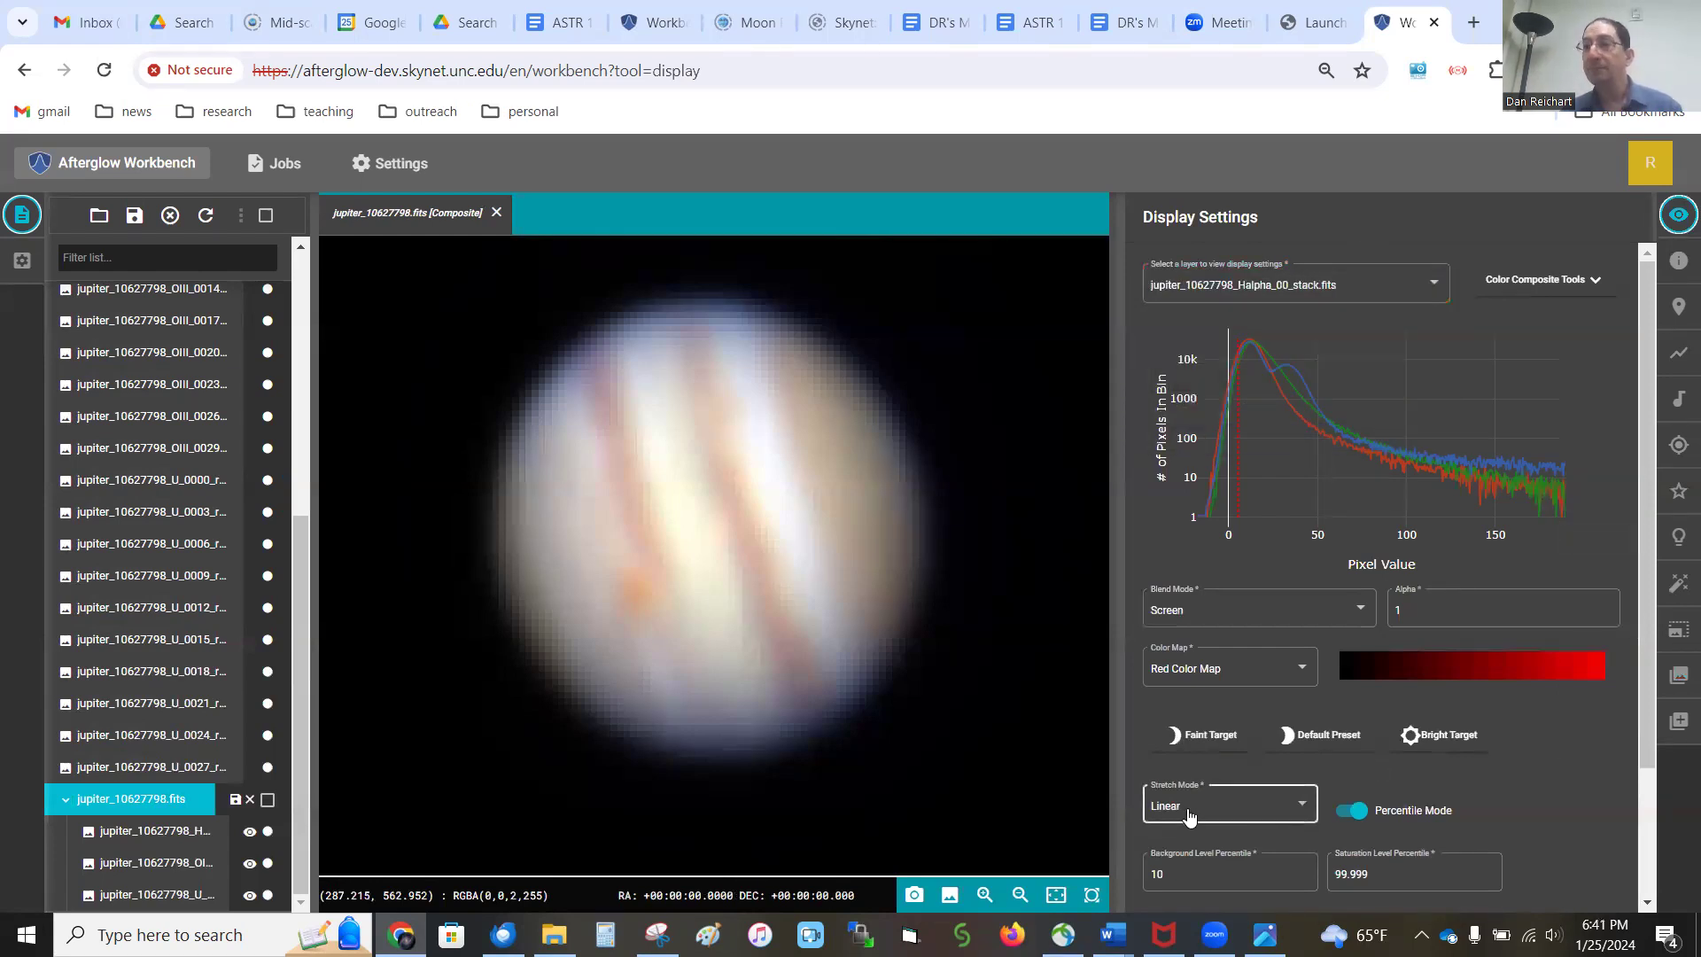
Set the saturation level percentile of the linked Jupiter composite to 100
{"action": "left_click", "coordinate": [1353, 877]}
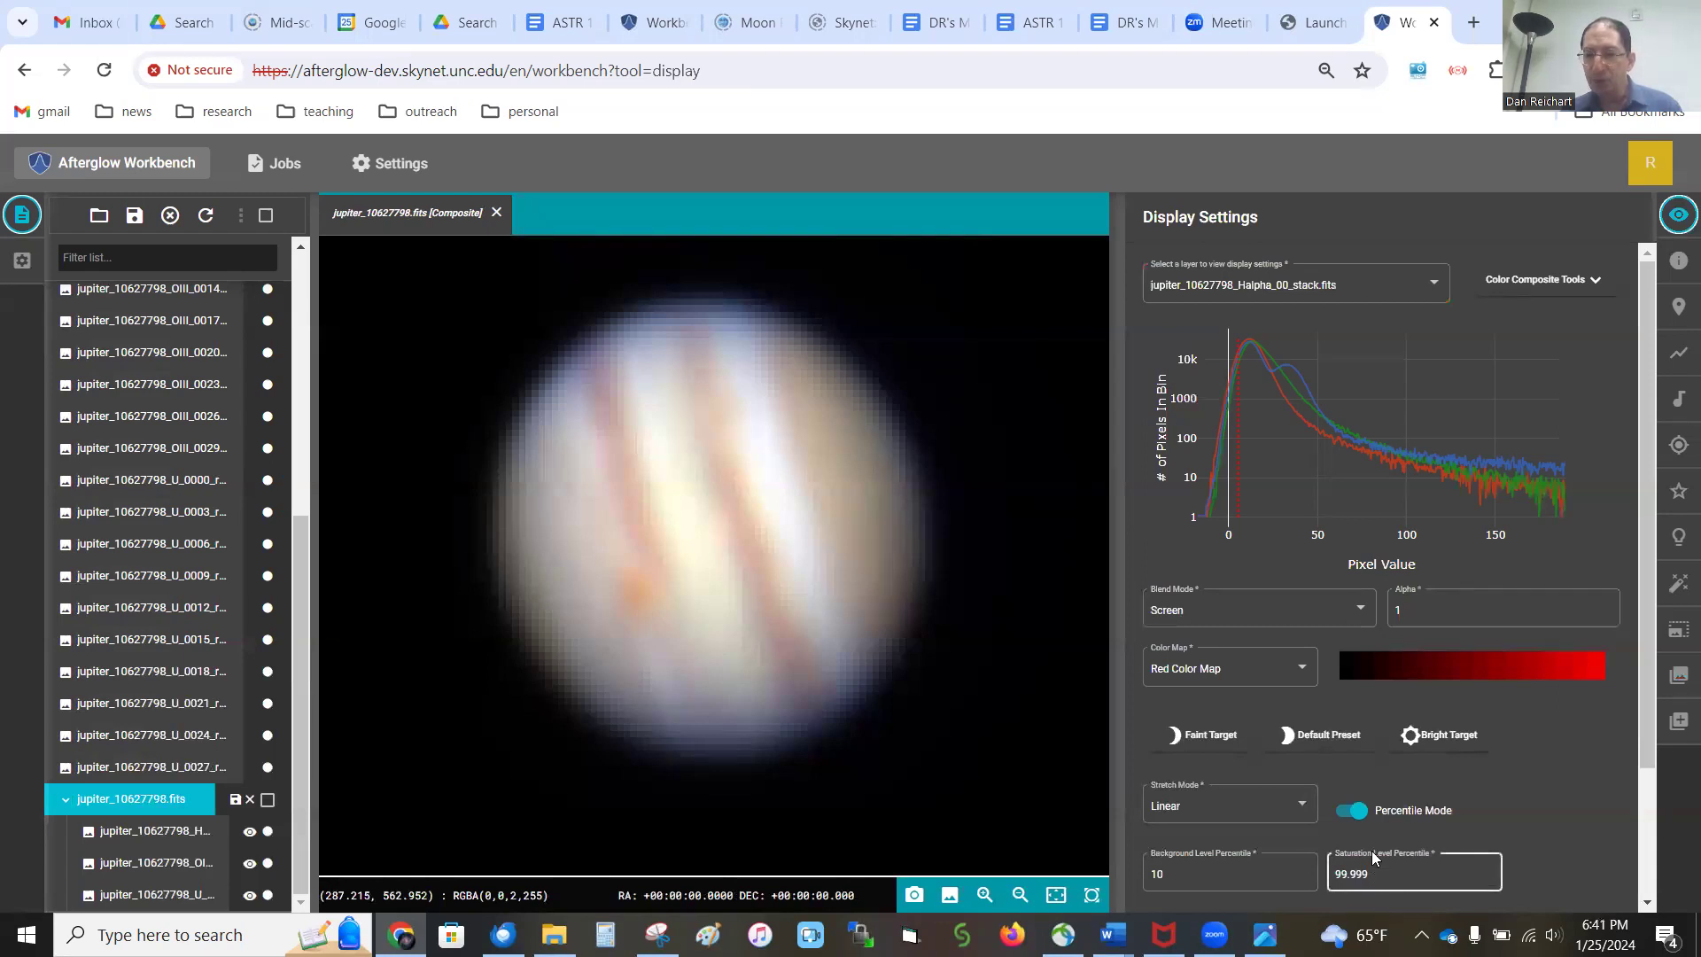
{"action": "left_click", "coordinate": [1377, 878]}
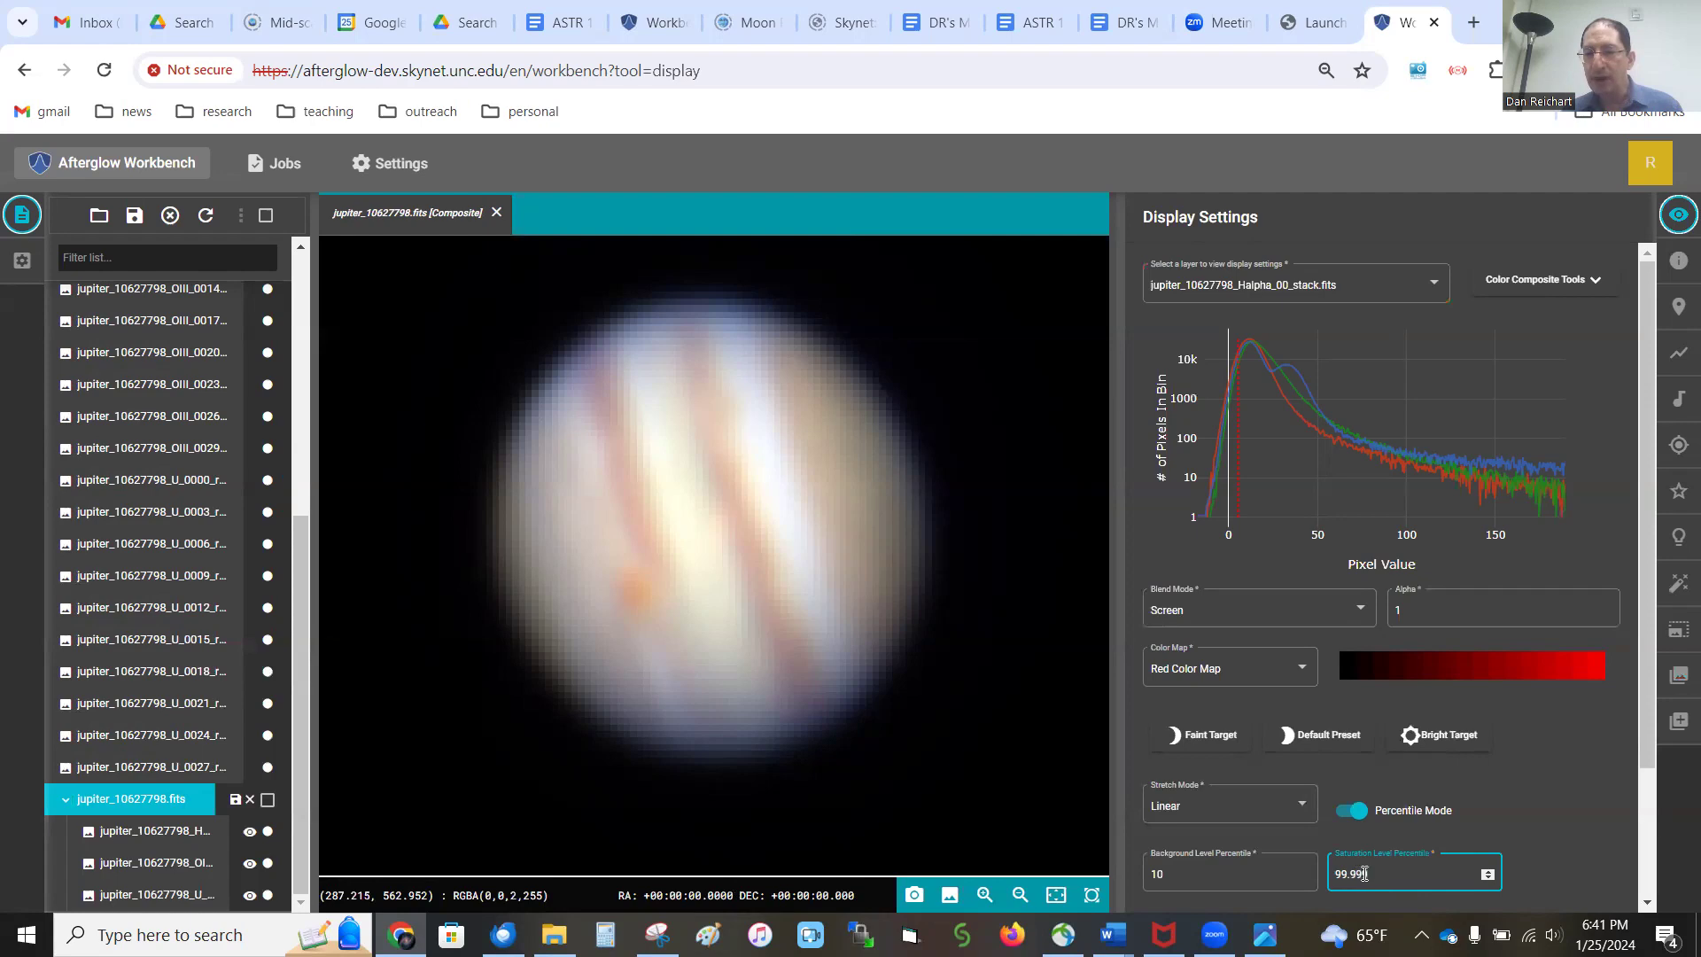
{"action": "left_click_drag", "start_coordinate": [1370, 873], "coordinate": [1339, 874]}
{"action": "type", "text": "91"}
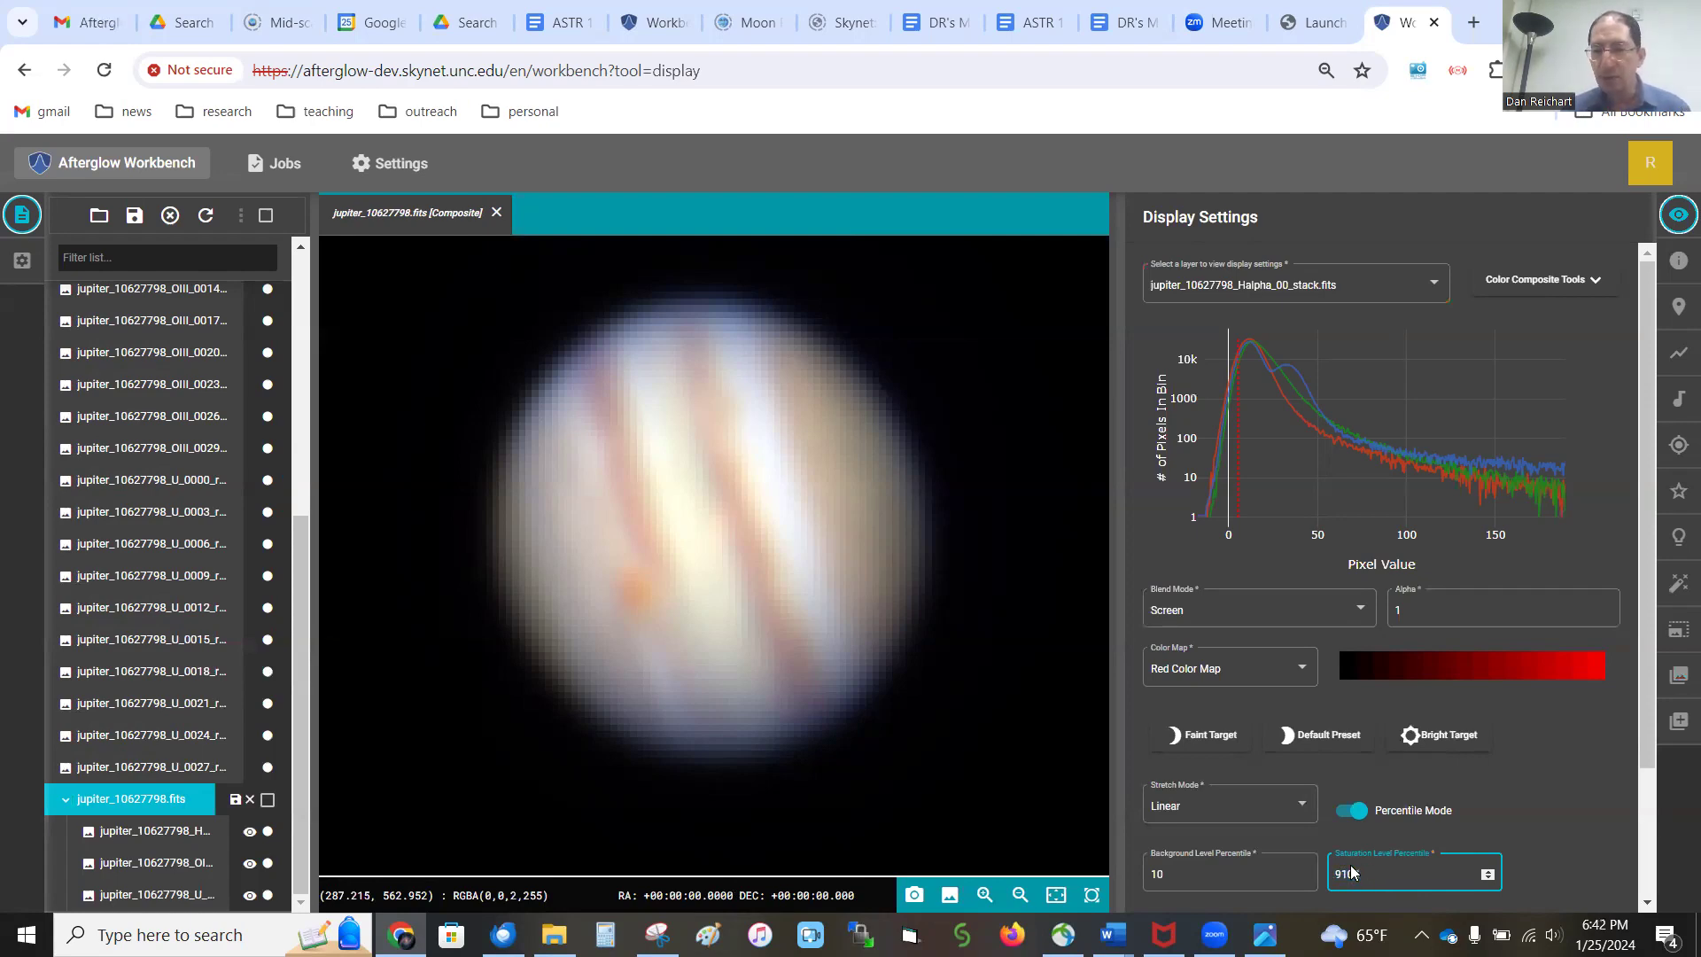
{"action": "type", "text": "000"}
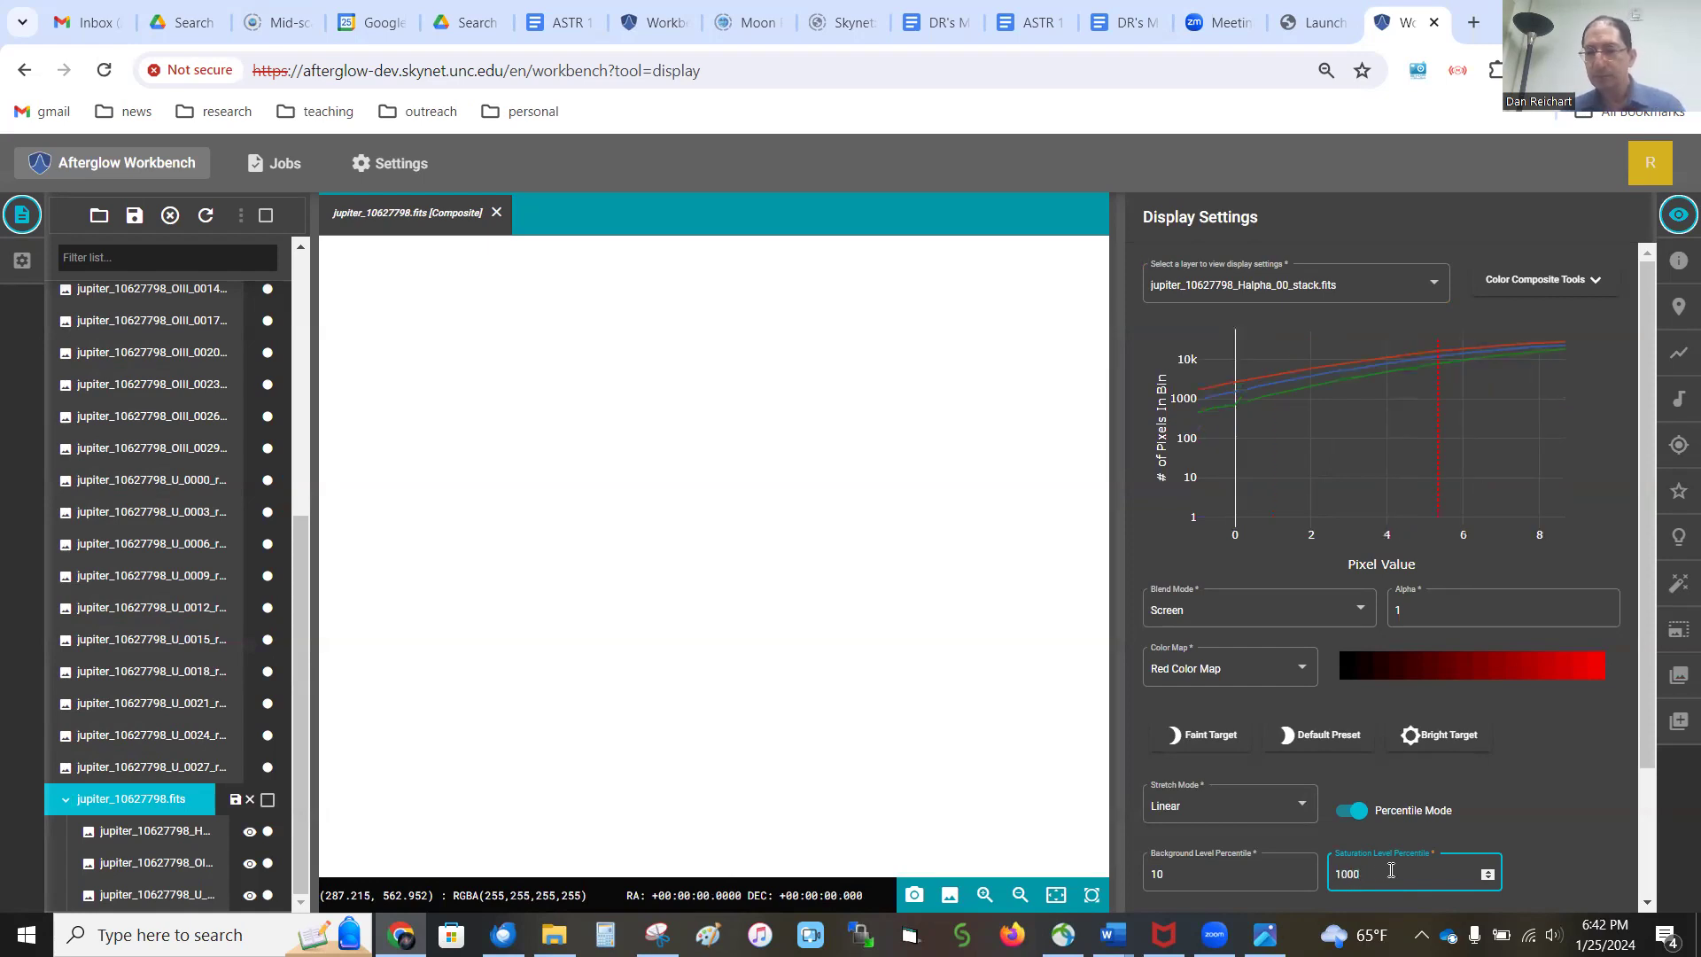
{"action": "key", "text": "BackSpace"}
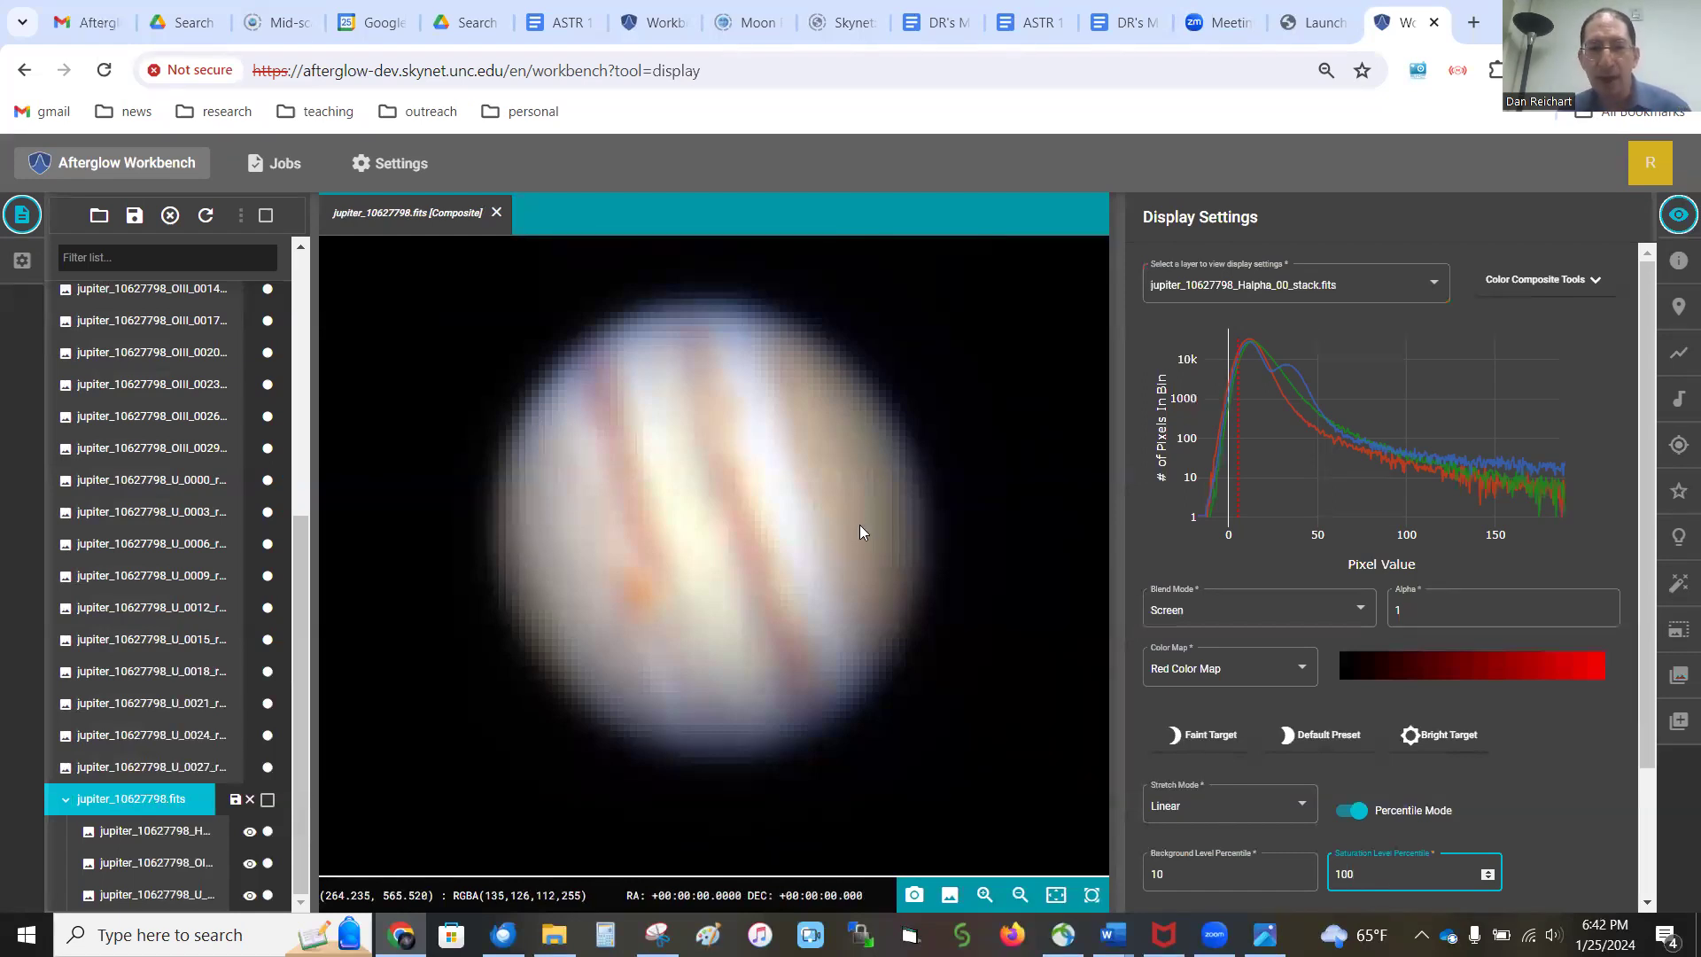
Try lower saturation level percentiles of 99.999, 99.99 and 99.9 on the Jupiter composite
{"action": "left_click_drag", "start_coordinate": [1409, 875], "coordinate": [1326, 882]}
{"action": "type", "text": "99.999"}
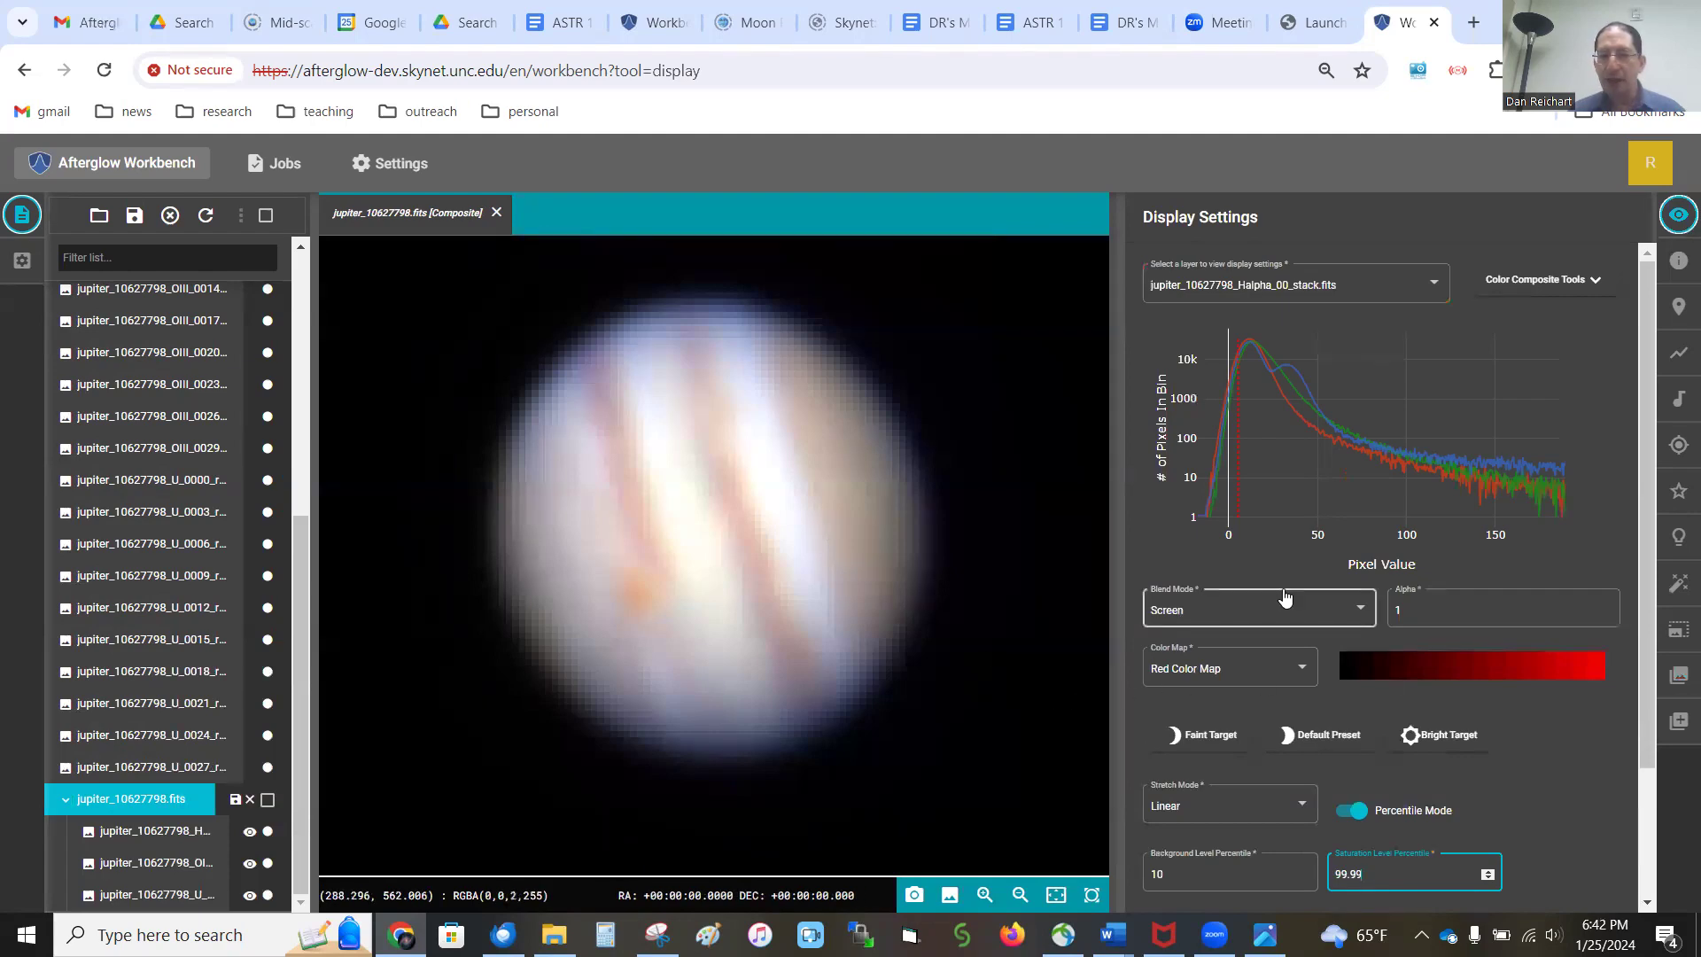
{"action": "key", "text": "BackSpace"}
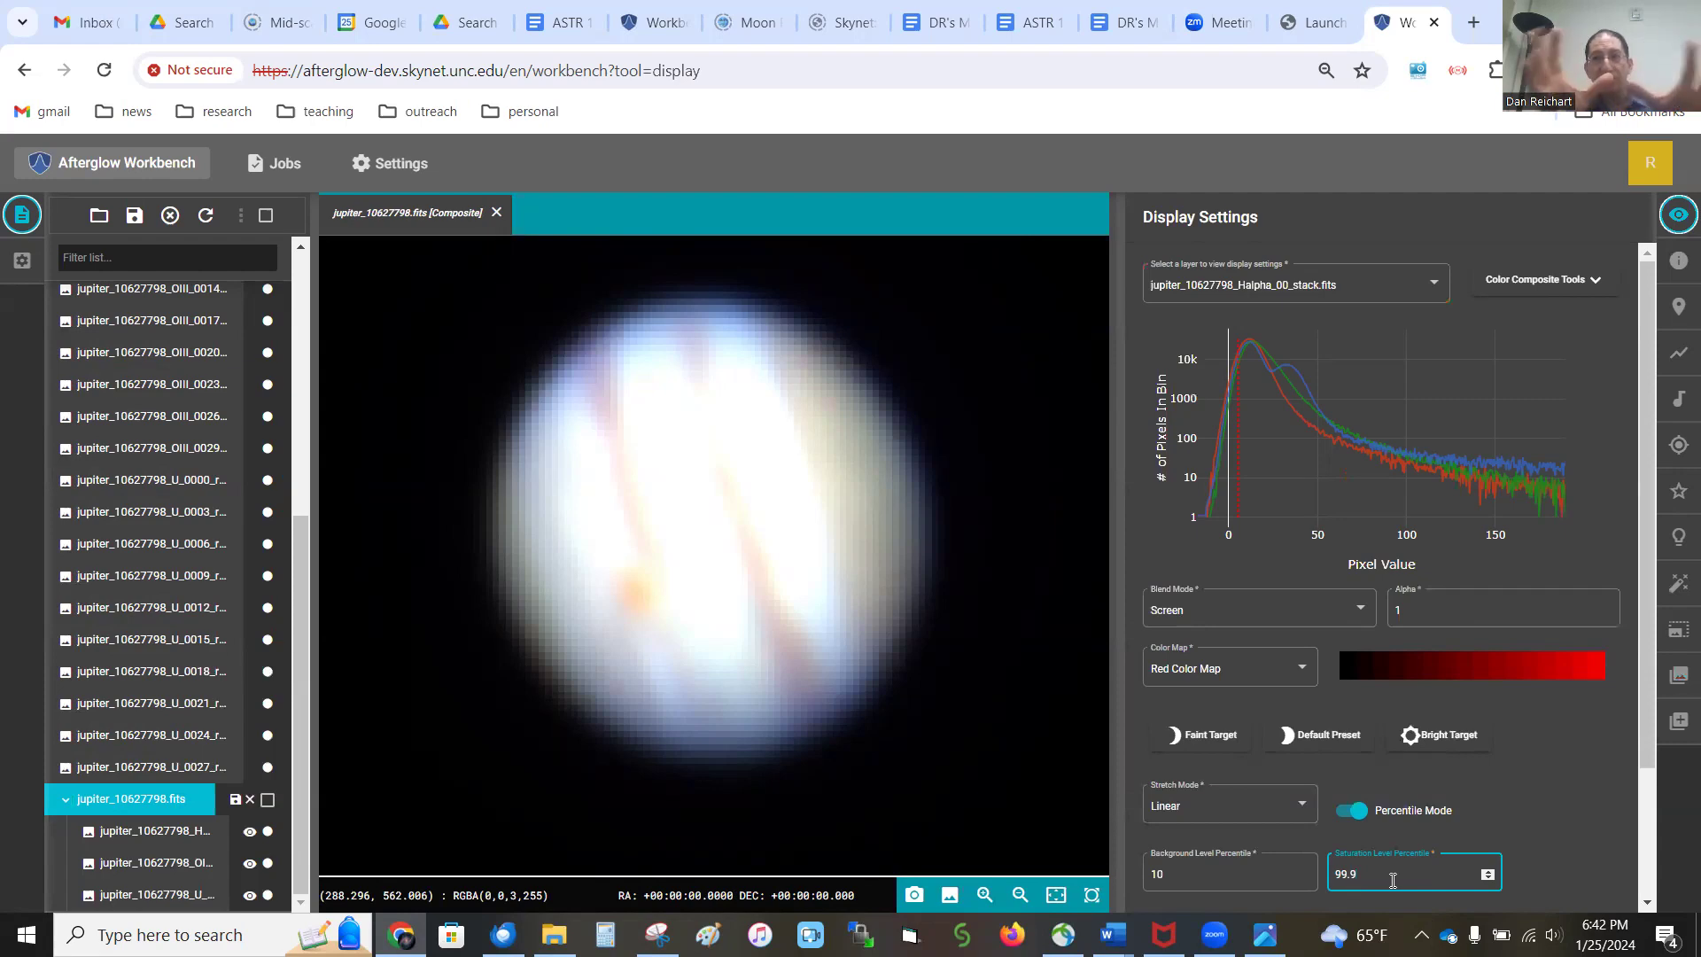
Restore the saturation level percentile to 100 and recenter Jupiter in the image view
{"action": "double_click", "coordinate": [1334, 883]}
{"action": "type", "text": "1000"}
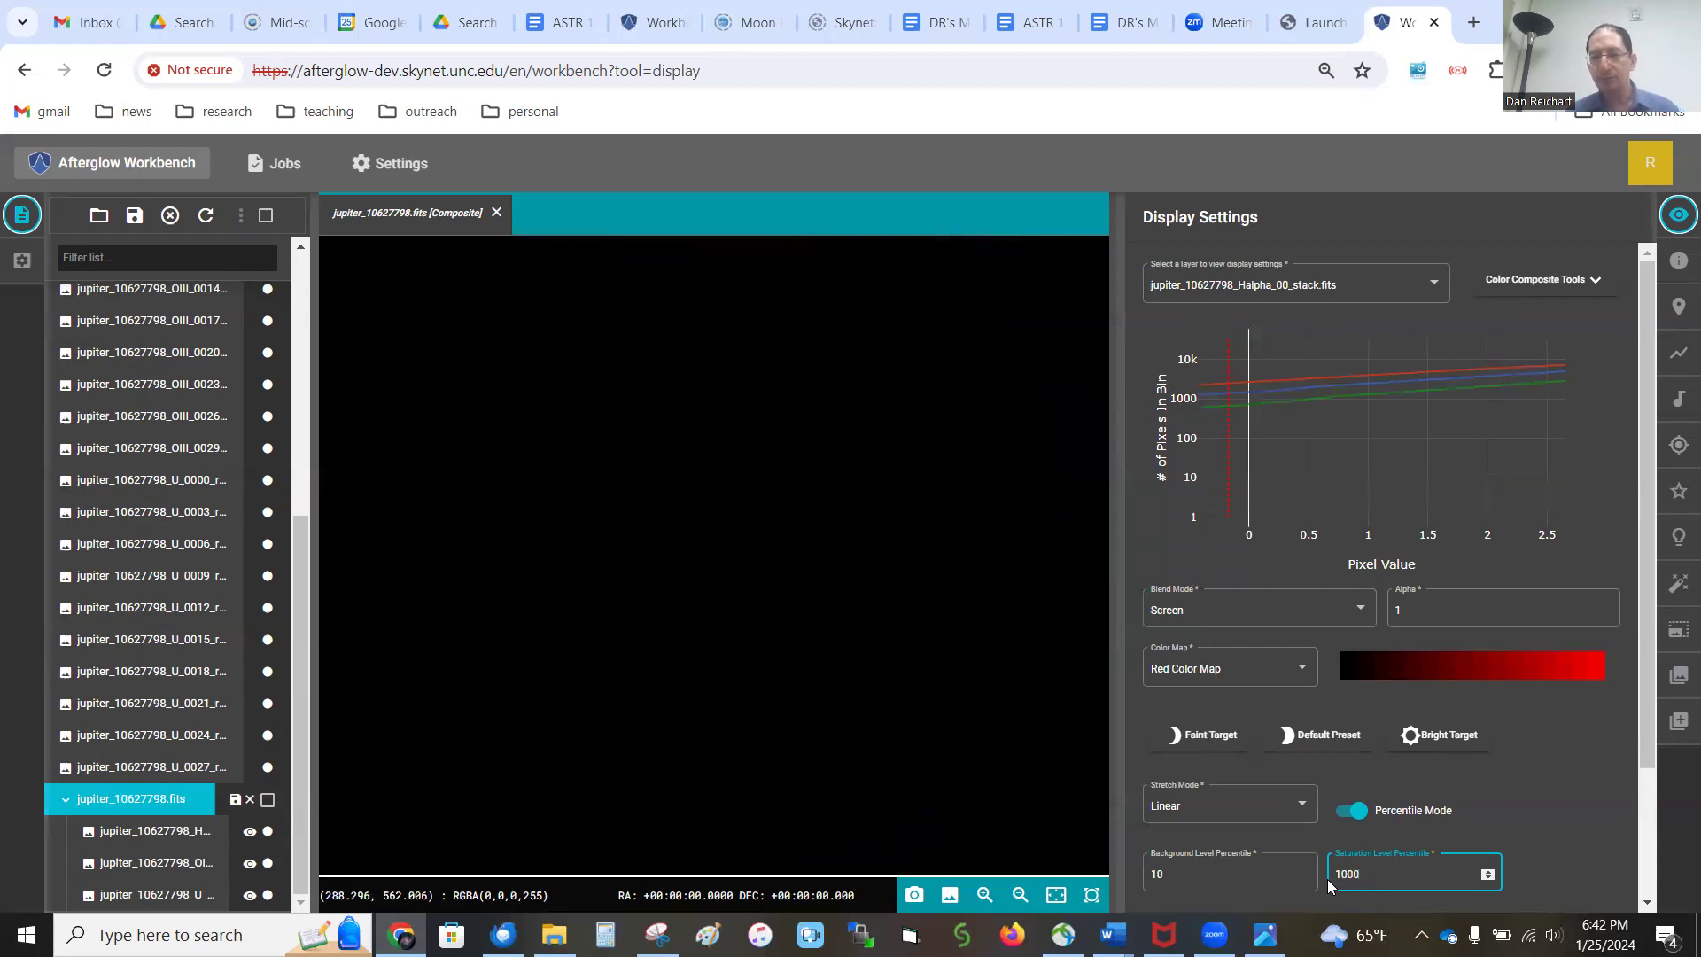
{"action": "key", "text": "BackSpace"}
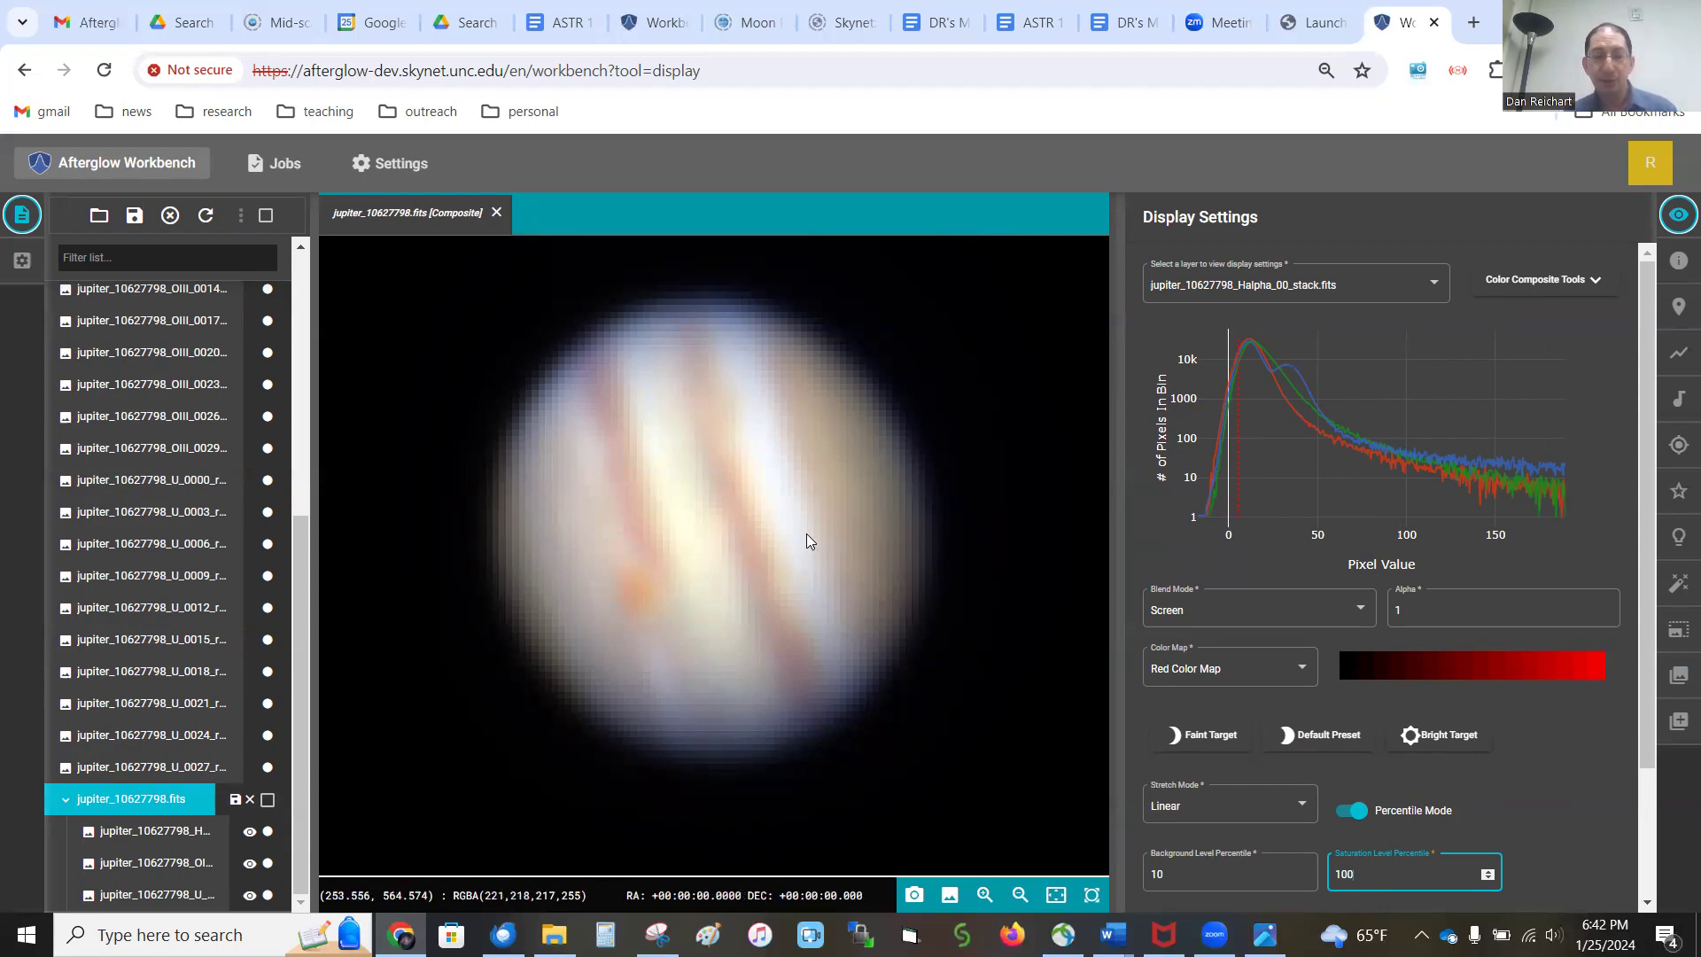
{"action": "left_click_drag", "start_coordinate": [683, 513], "coordinate": [689, 532]}
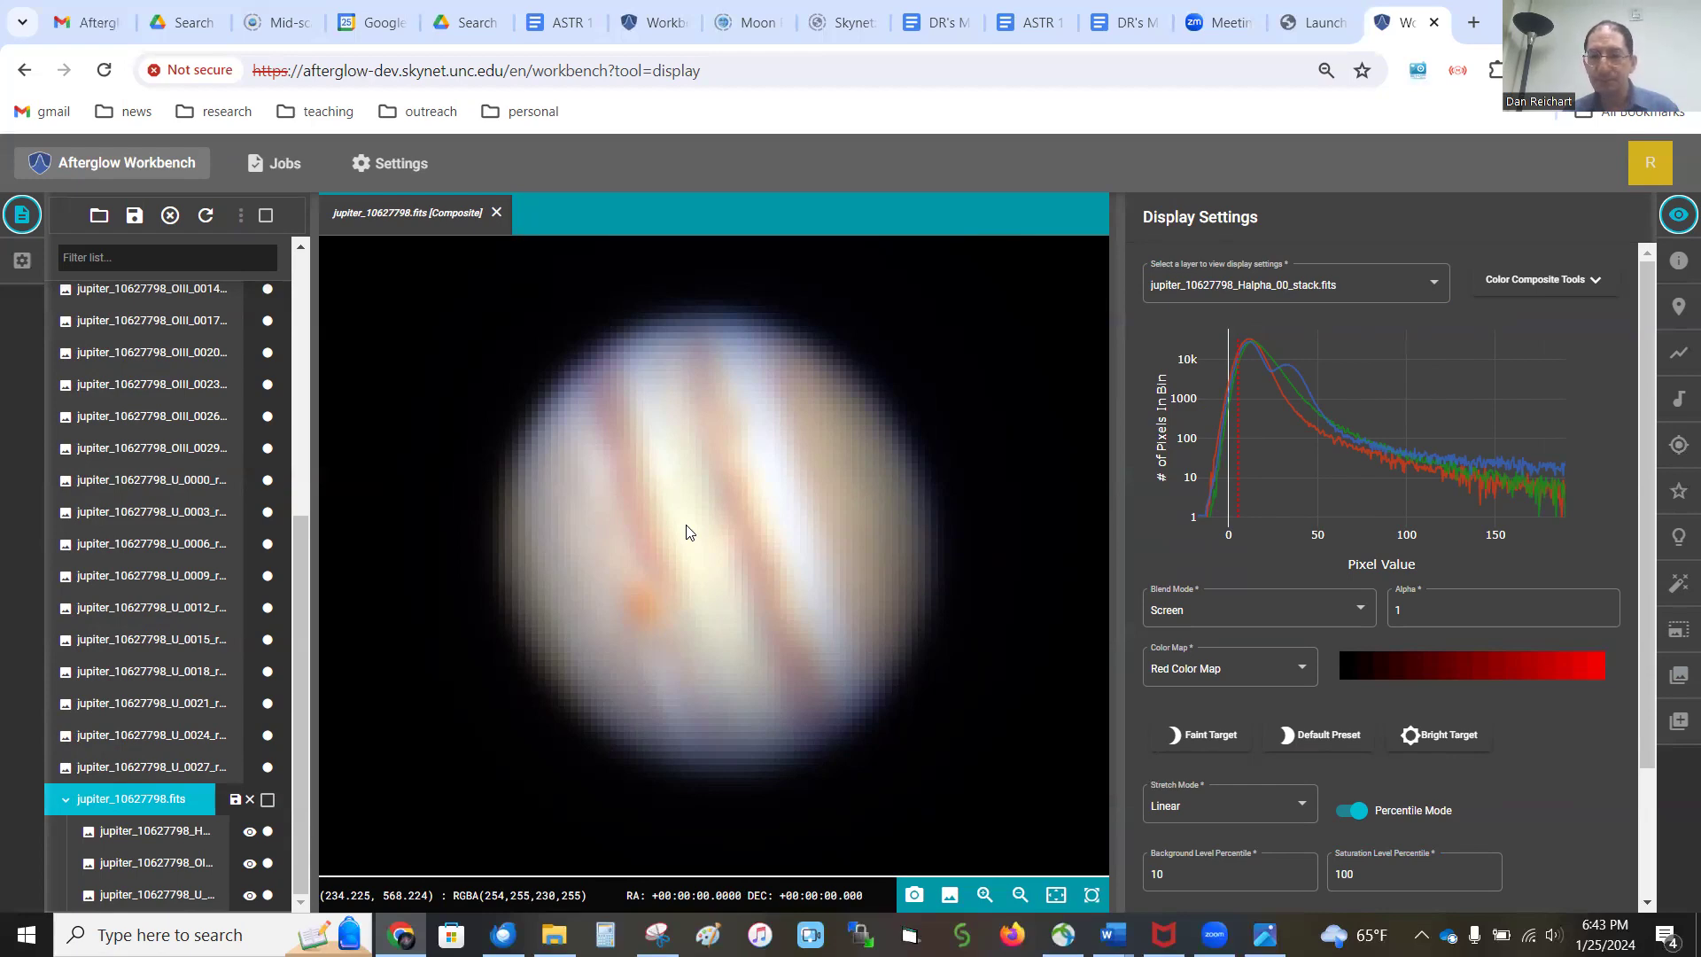
Switch the composite's stretch mode to Midtone and apply the default display preset
{"action": "left_click", "coordinate": [1201, 811]}
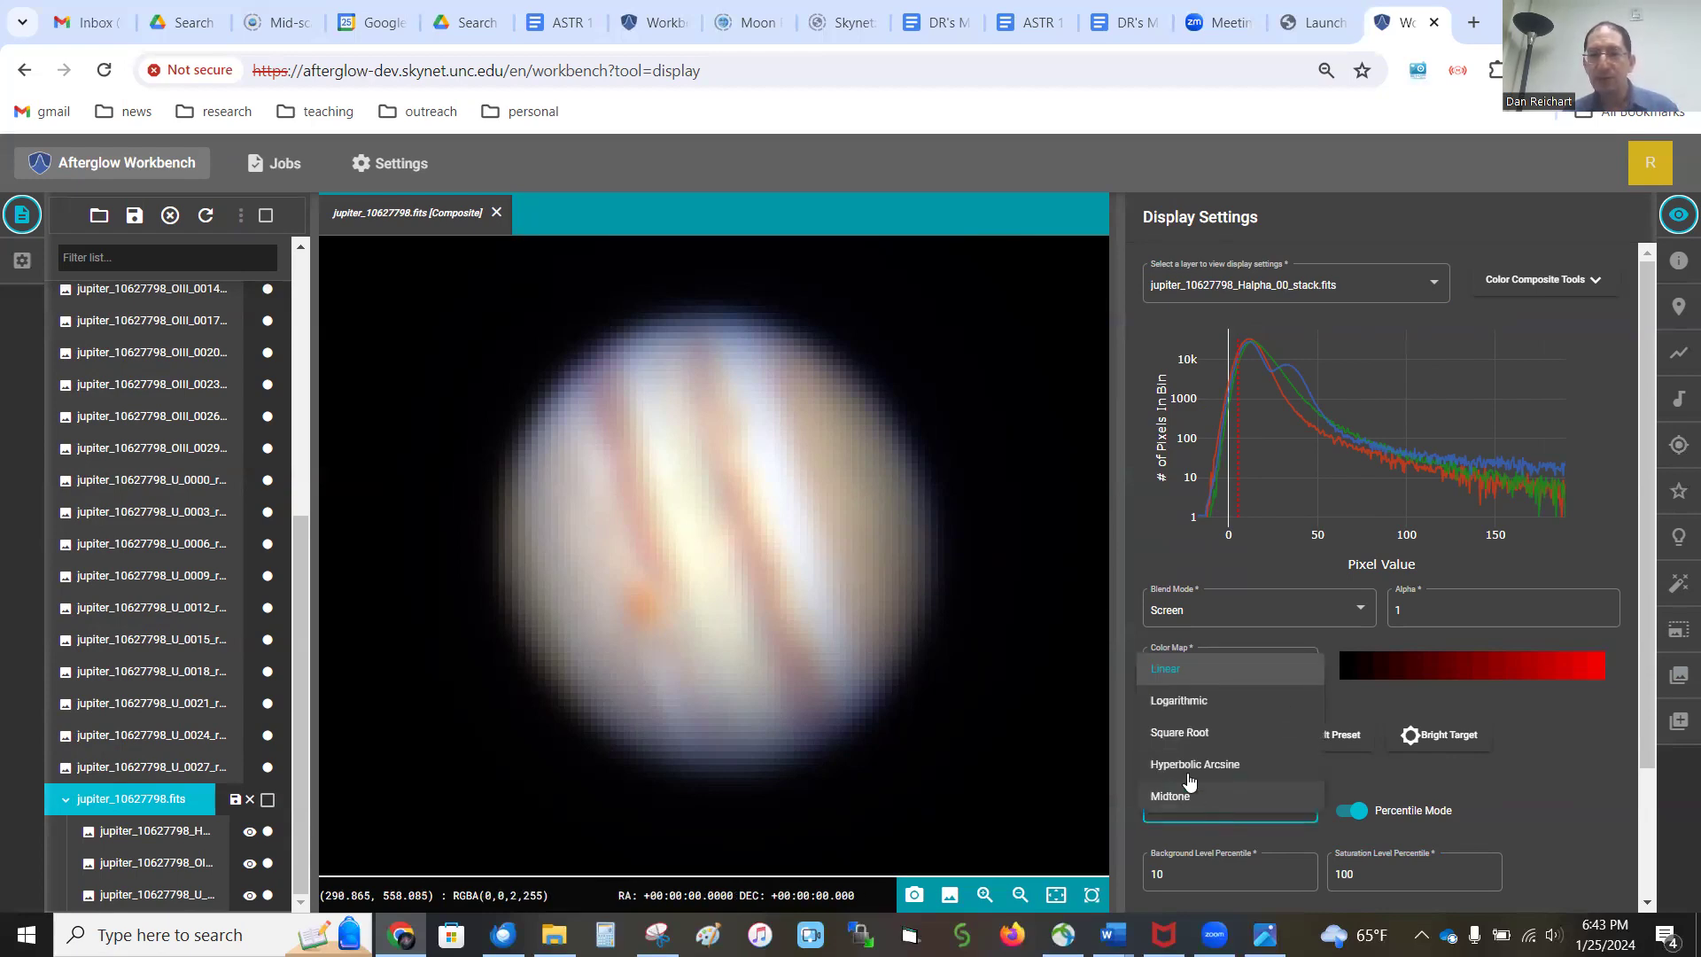
{"action": "left_click", "coordinate": [1184, 797]}
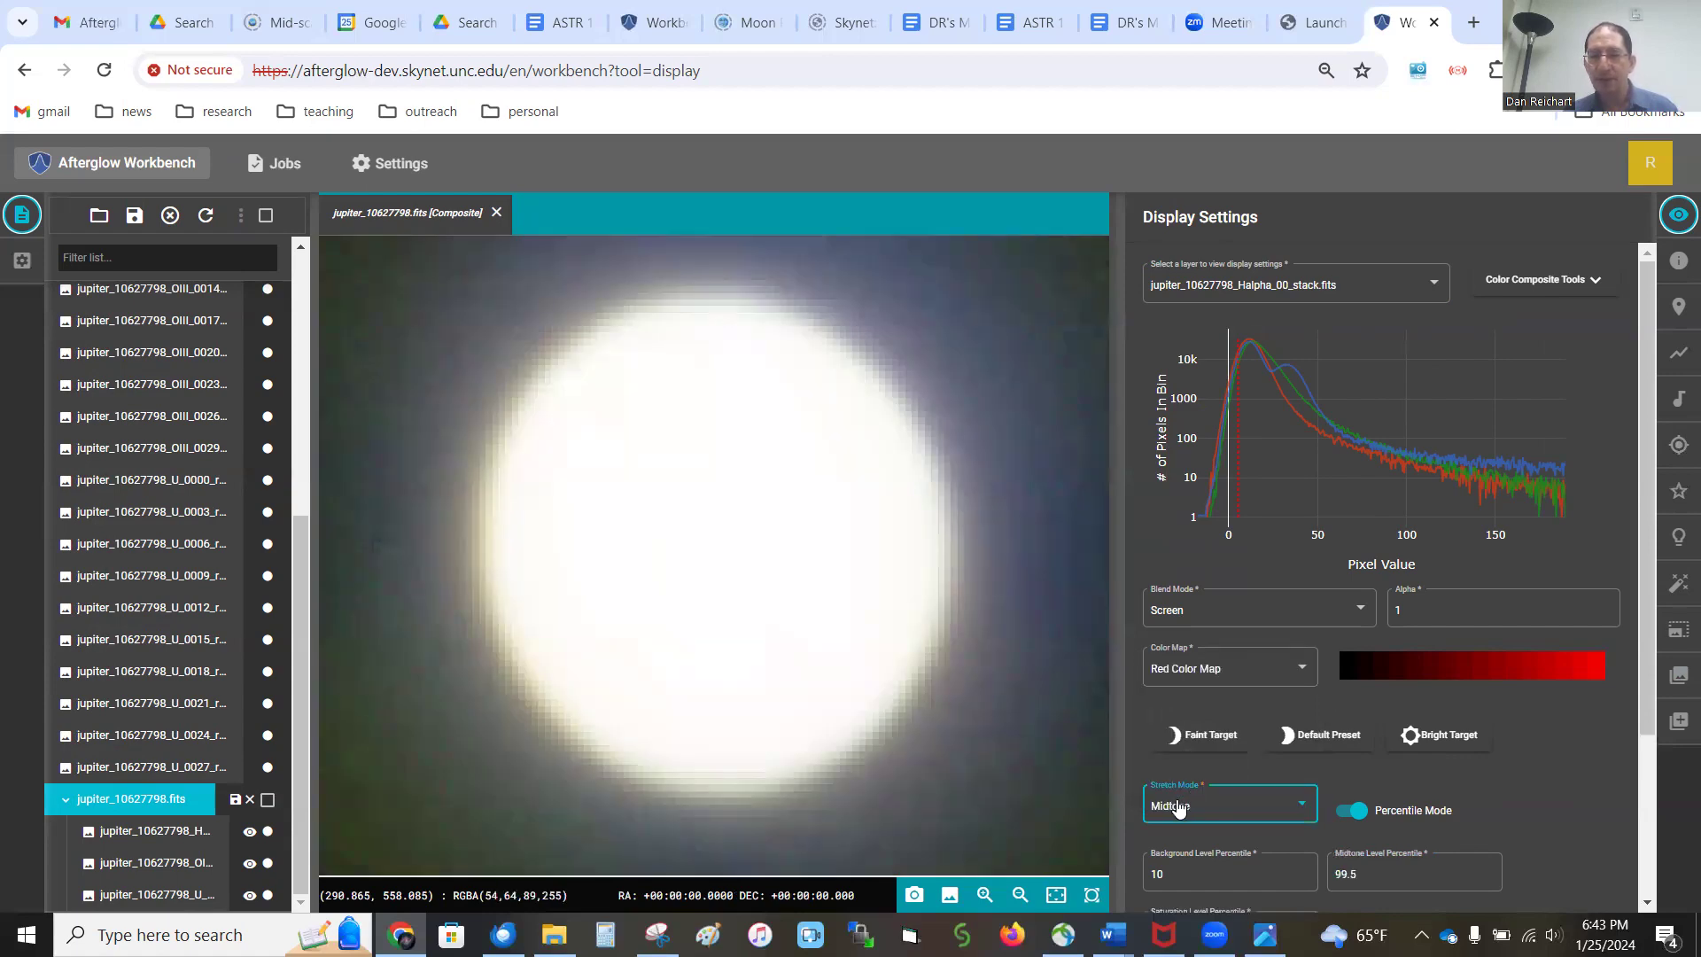
{"action": "left_click", "coordinate": [1312, 737]}
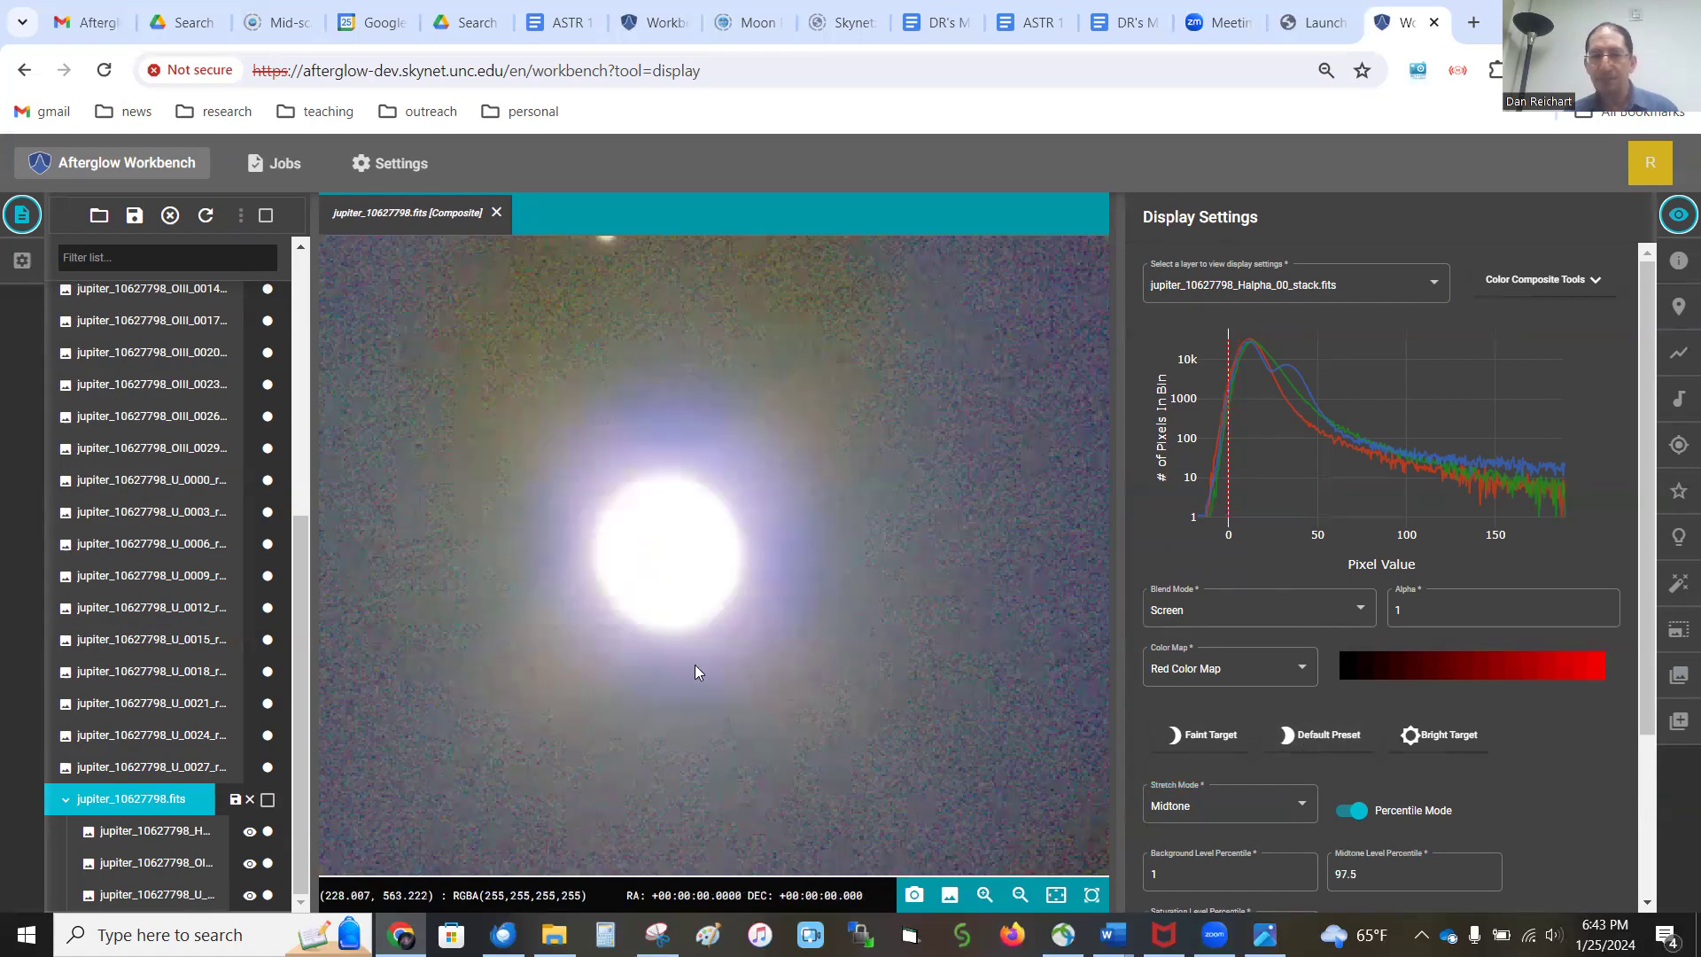
{"action": "scroll", "coordinate": [726, 520], "scroll_direction": "up", "scroll_amount": 2}
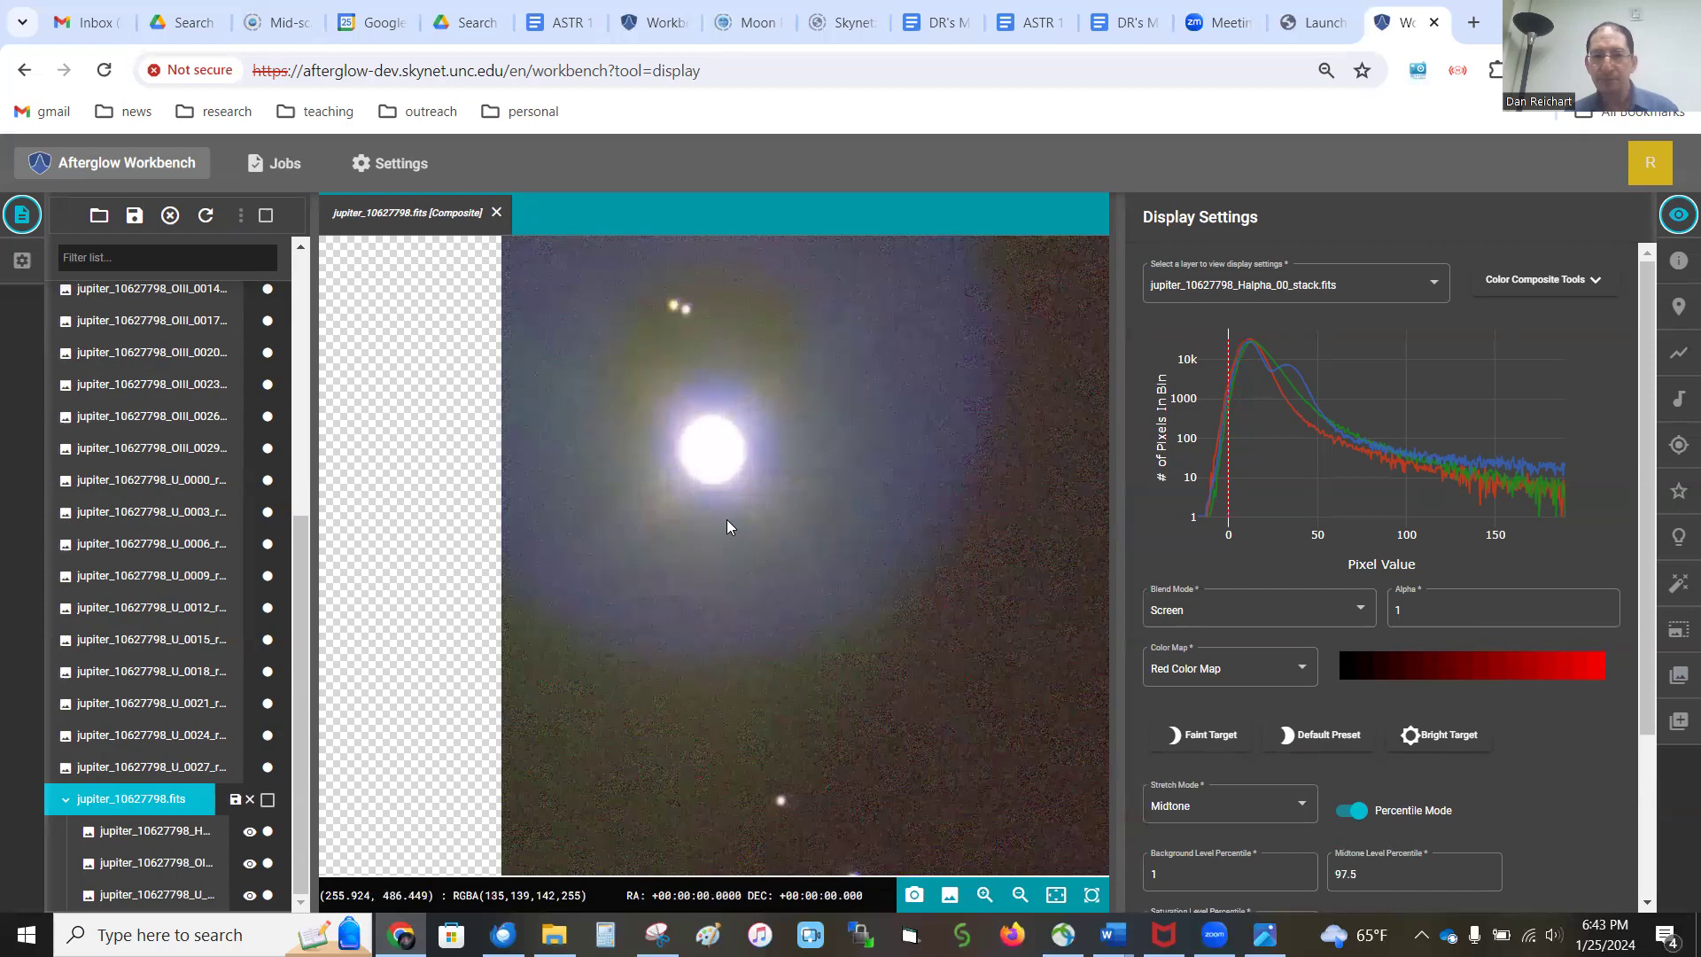
{"action": "scroll", "coordinate": [719, 521], "scroll_direction": "down", "scroll_amount": 1}
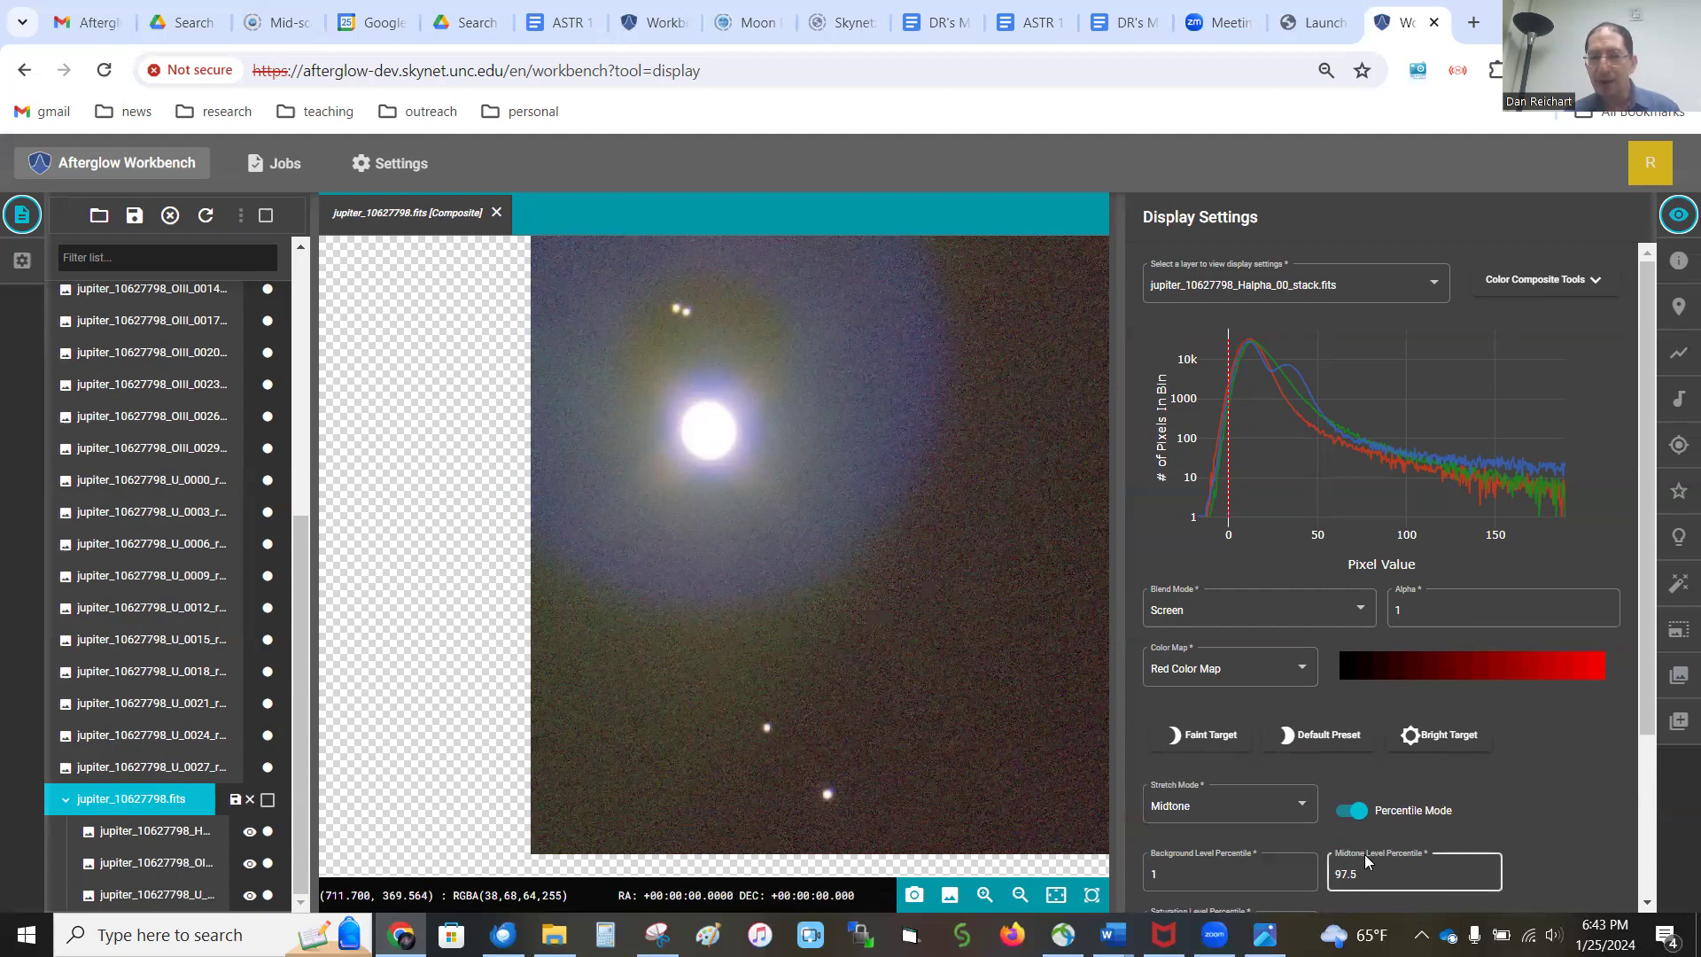
{"action": "scroll", "coordinate": [1374, 851], "scroll_direction": "down", "scroll_amount": 1}
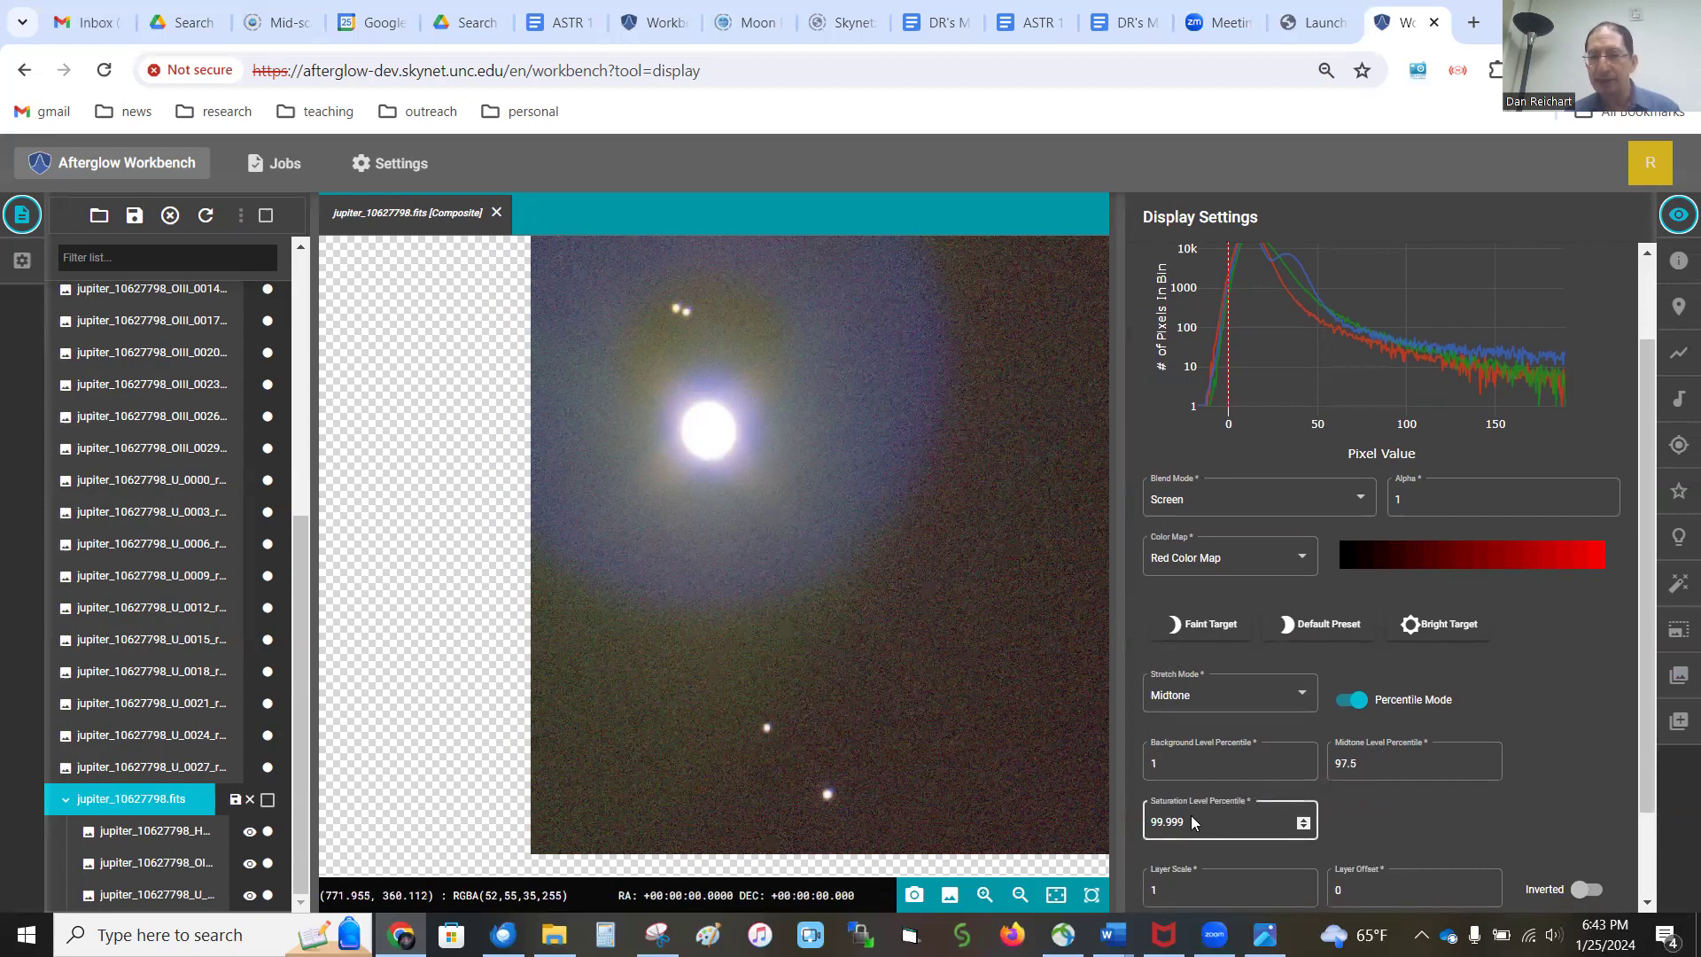
{"action": "scroll", "coordinate": [707, 563], "scroll_direction": "up", "scroll_amount": 1}
{"action": "scroll", "coordinate": [707, 563], "scroll_direction": "down", "scroll_amount": 1}
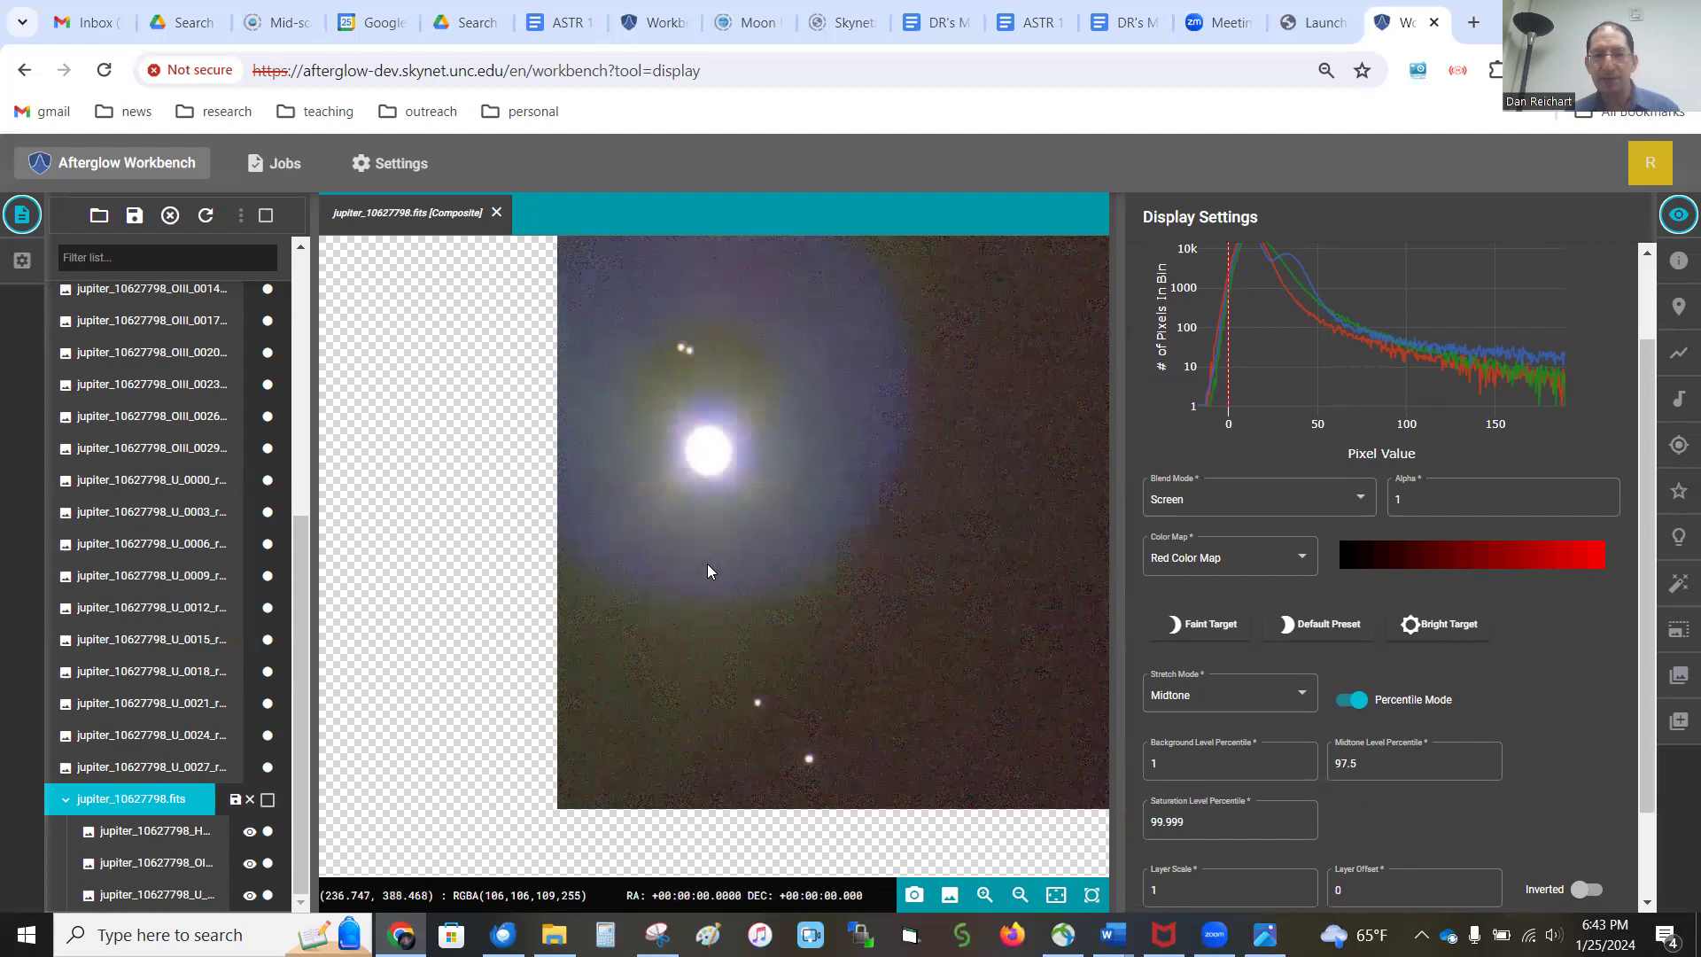
Raise the midtone level percentile of the Jupiter composite to 99.25
{"action": "left_click_drag", "start_coordinate": [1383, 759], "coordinate": [1336, 761]}
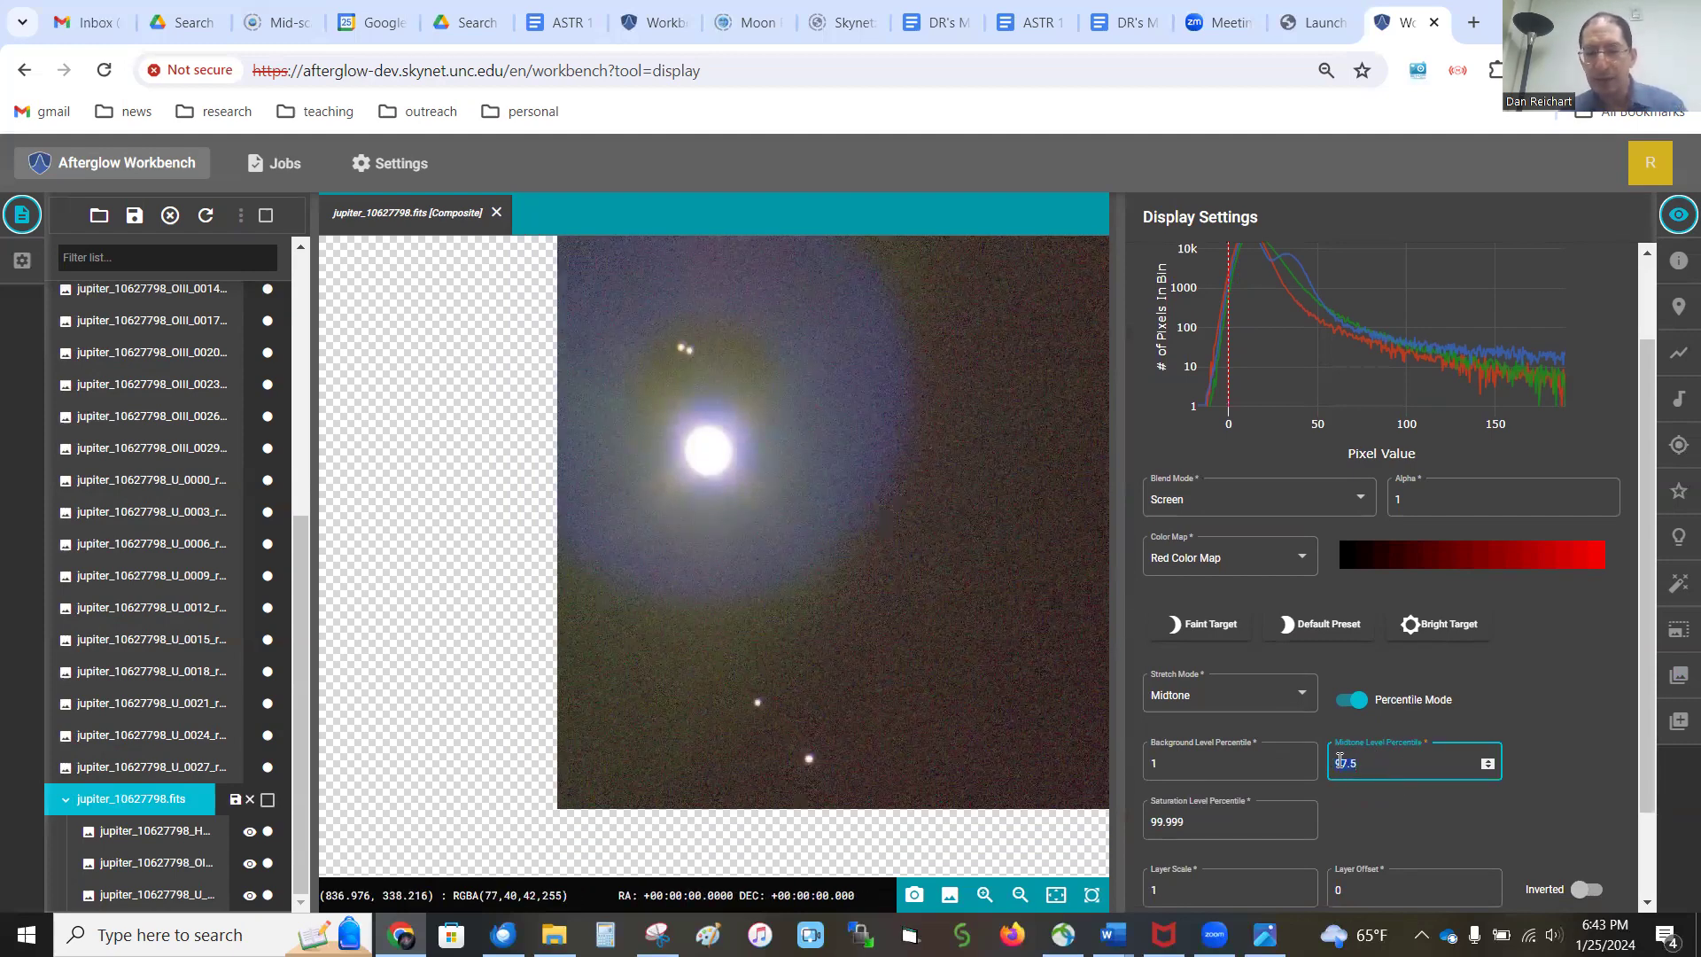
{"action": "type", "text": "1.999"}
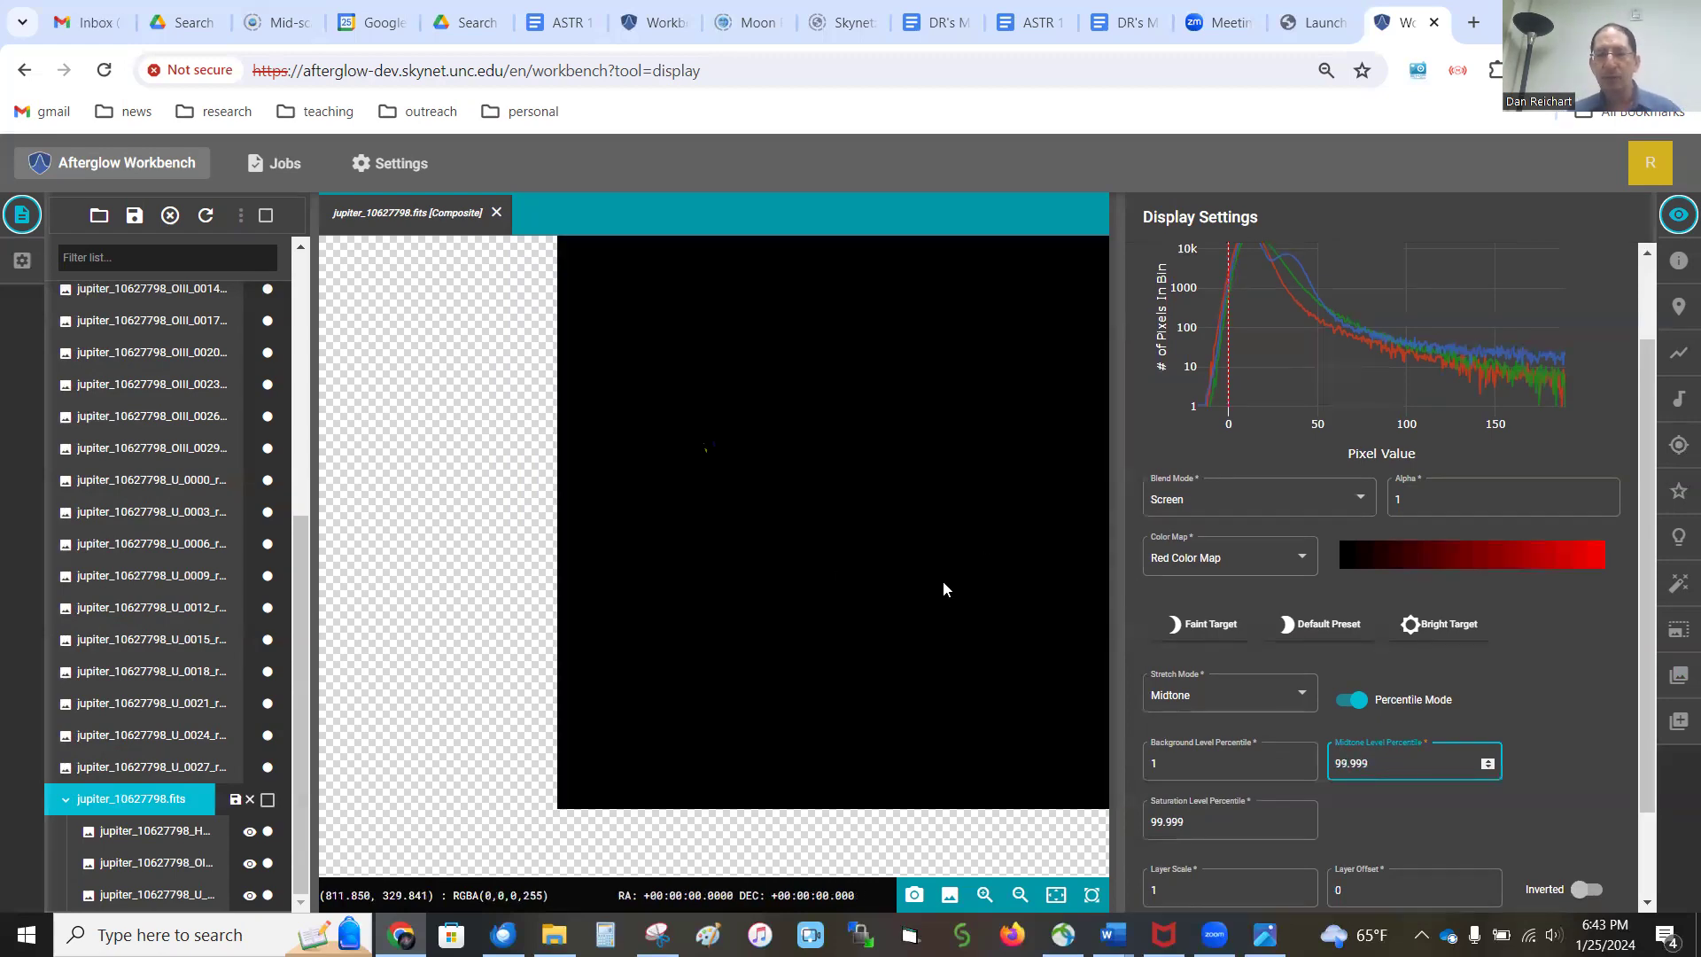
{"action": "left_click", "coordinate": [722, 546]}
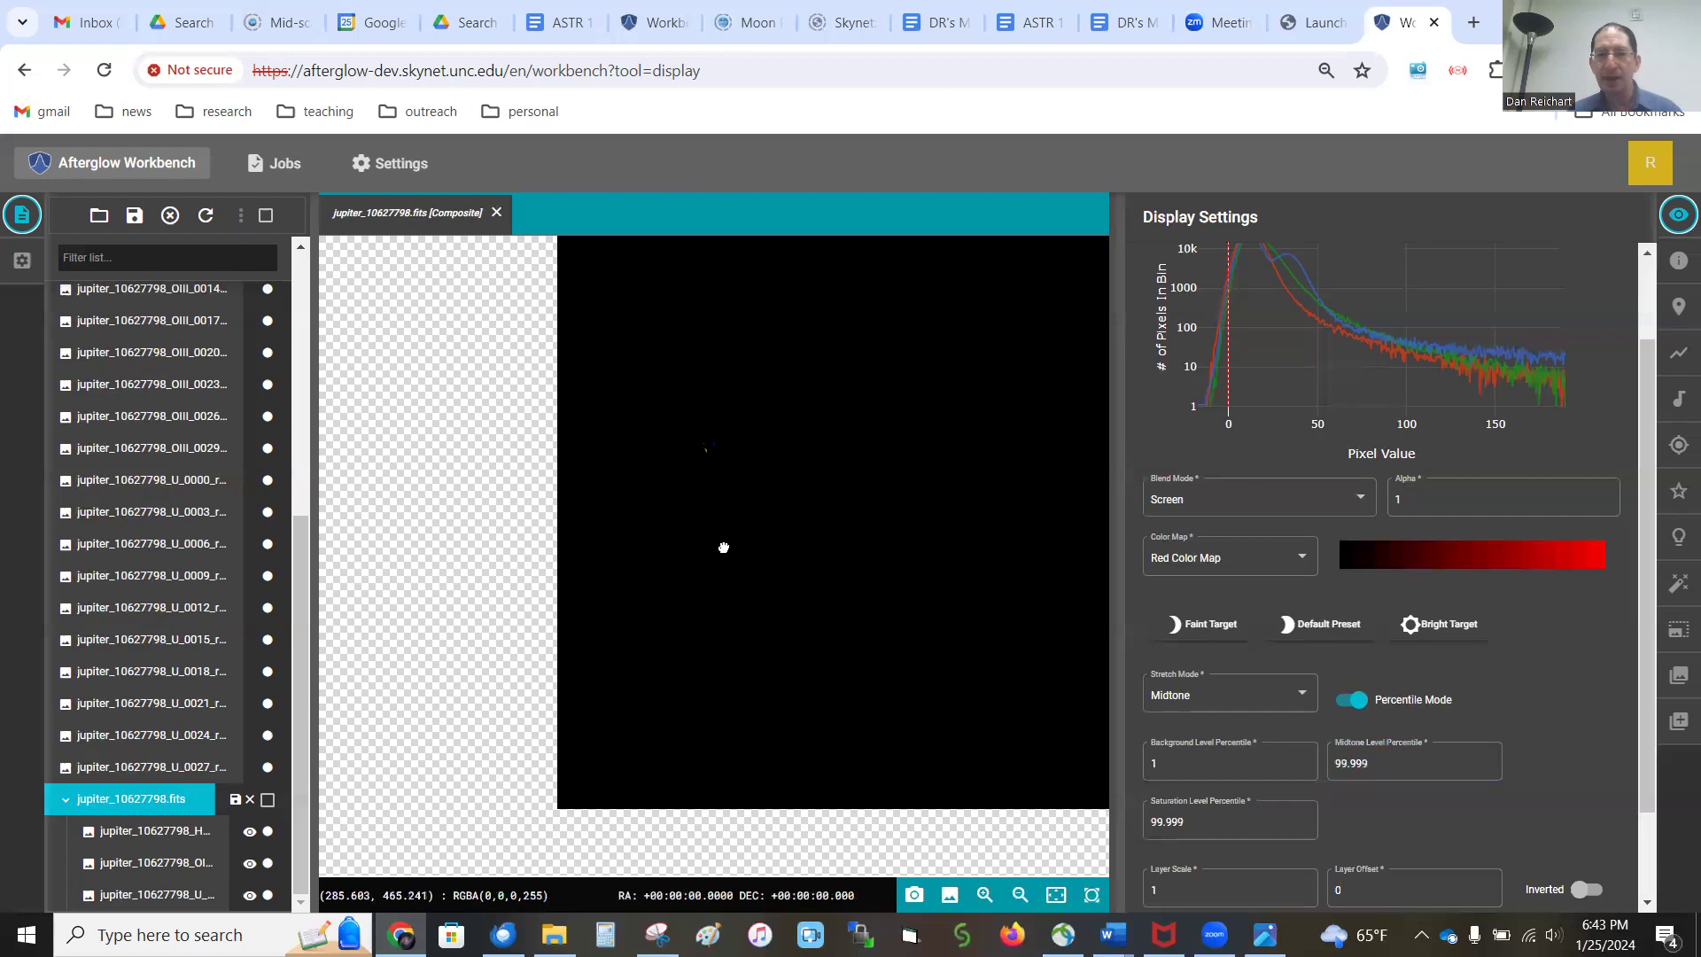
{"action": "left_click", "coordinate": [1389, 768]}
{"action": "key", "text": "BackSpace"}
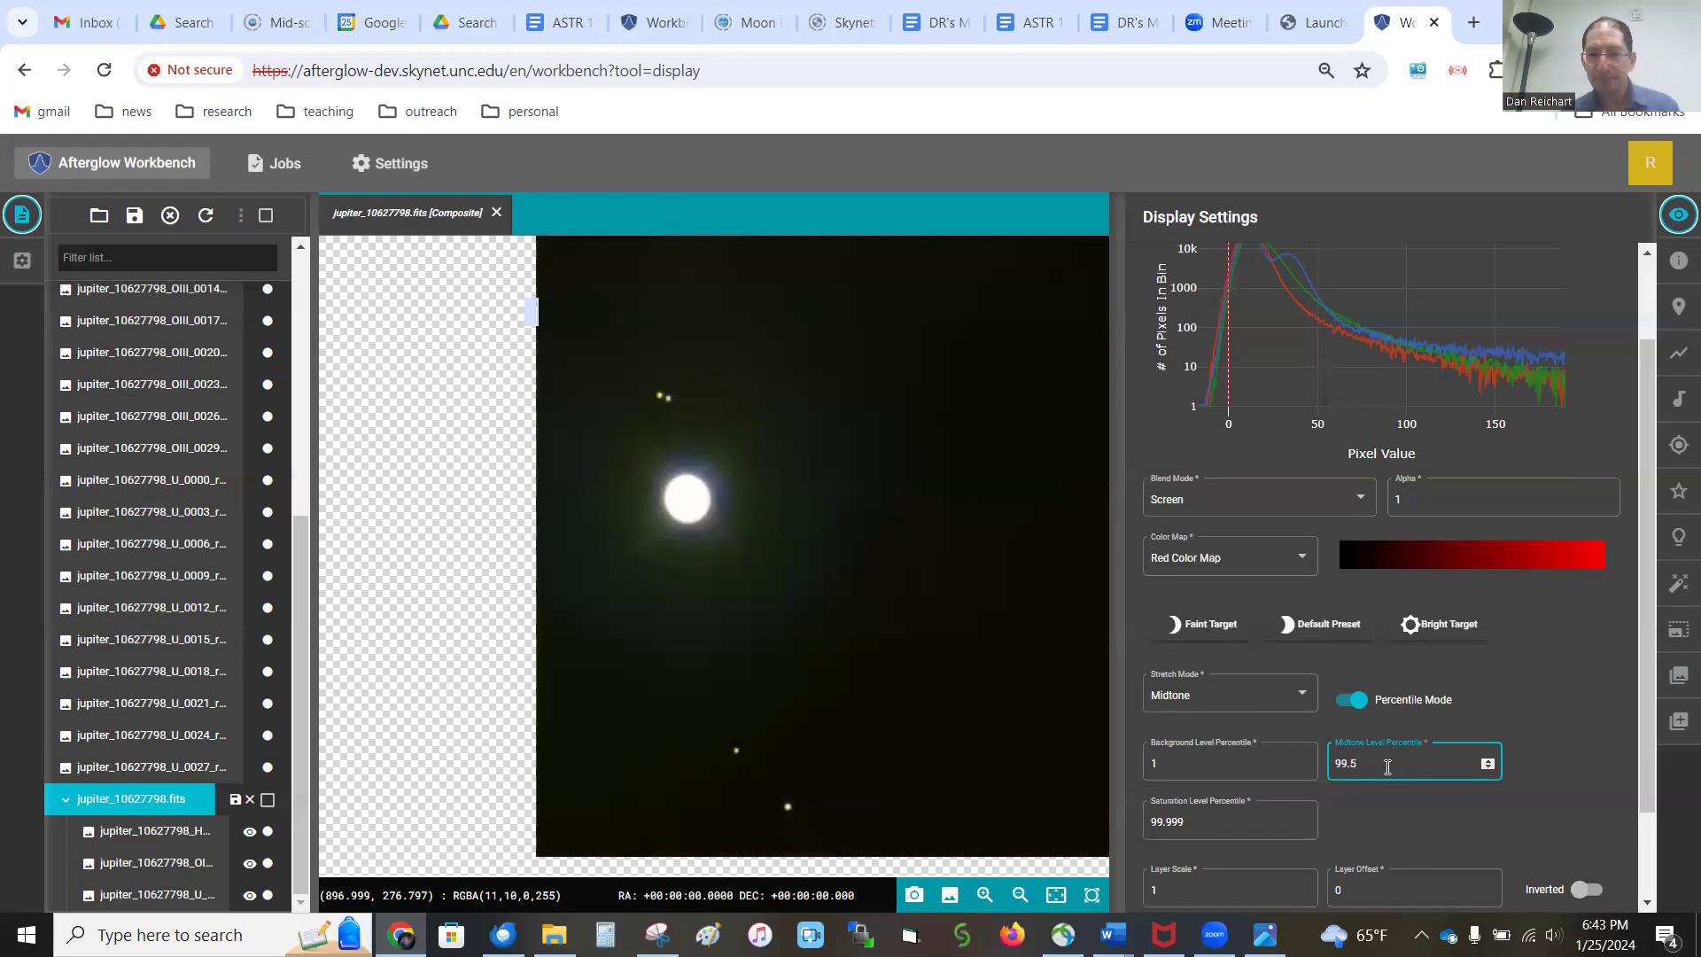
{"action": "type", "text": "2"}
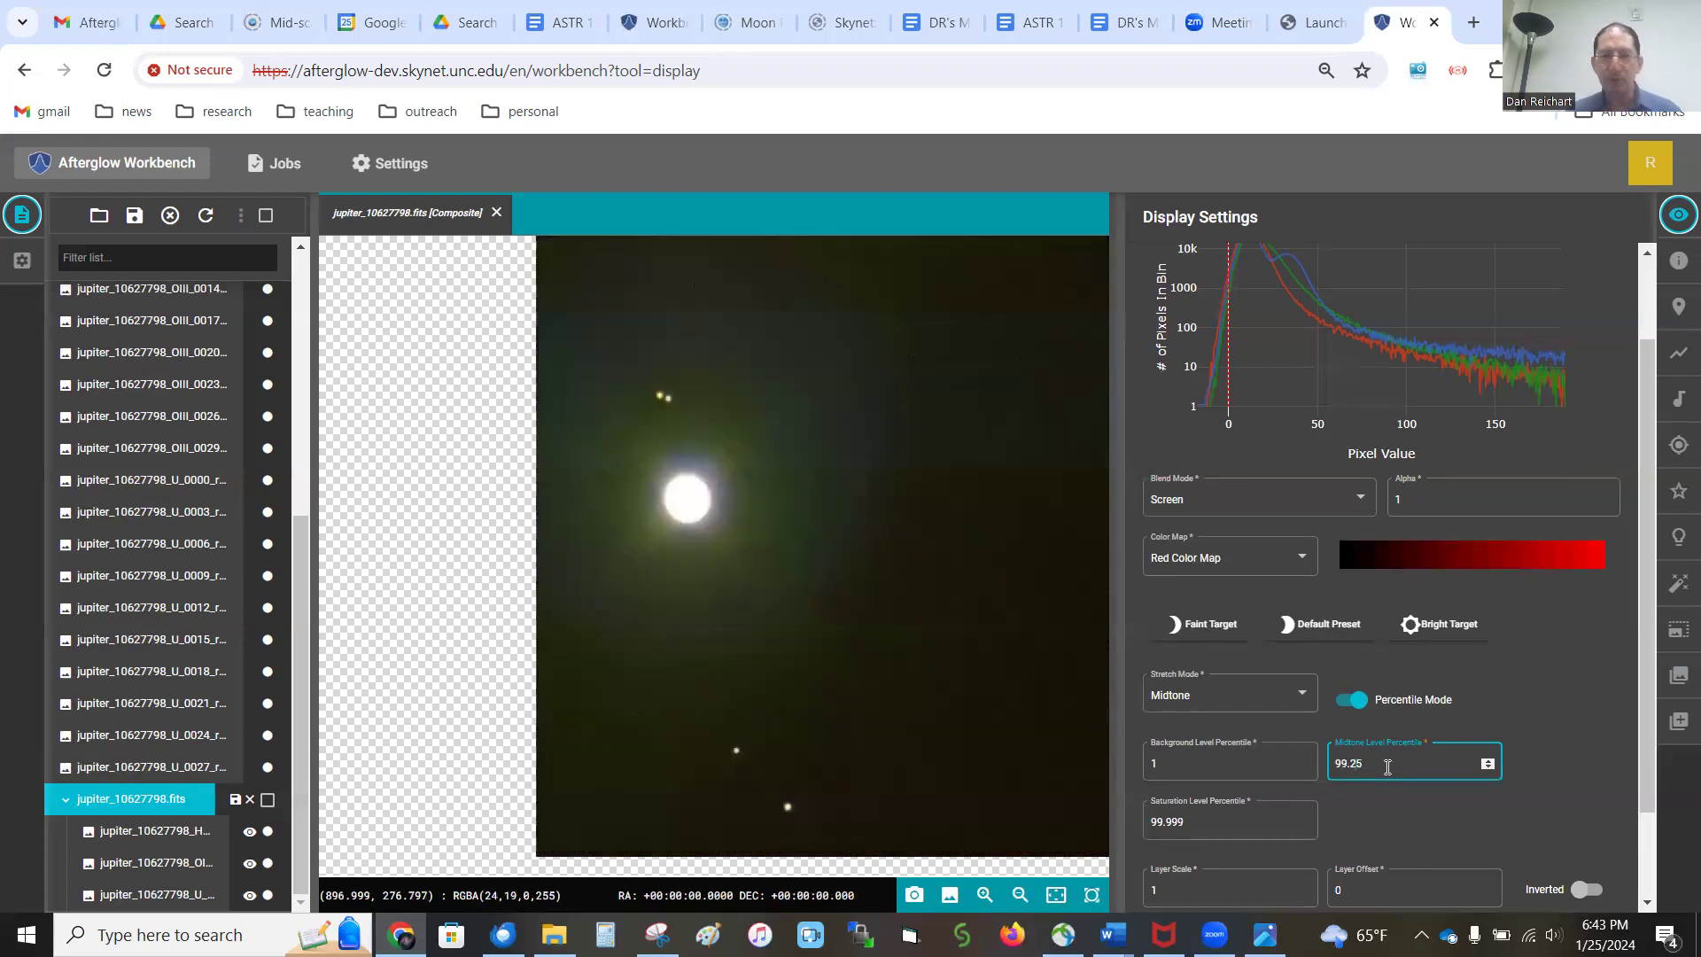
Examine the colors and positions of the moons around Jupiter up close and in the full composite
{"action": "scroll", "coordinate": [660, 403], "scroll_direction": "up", "scroll_amount": 5}
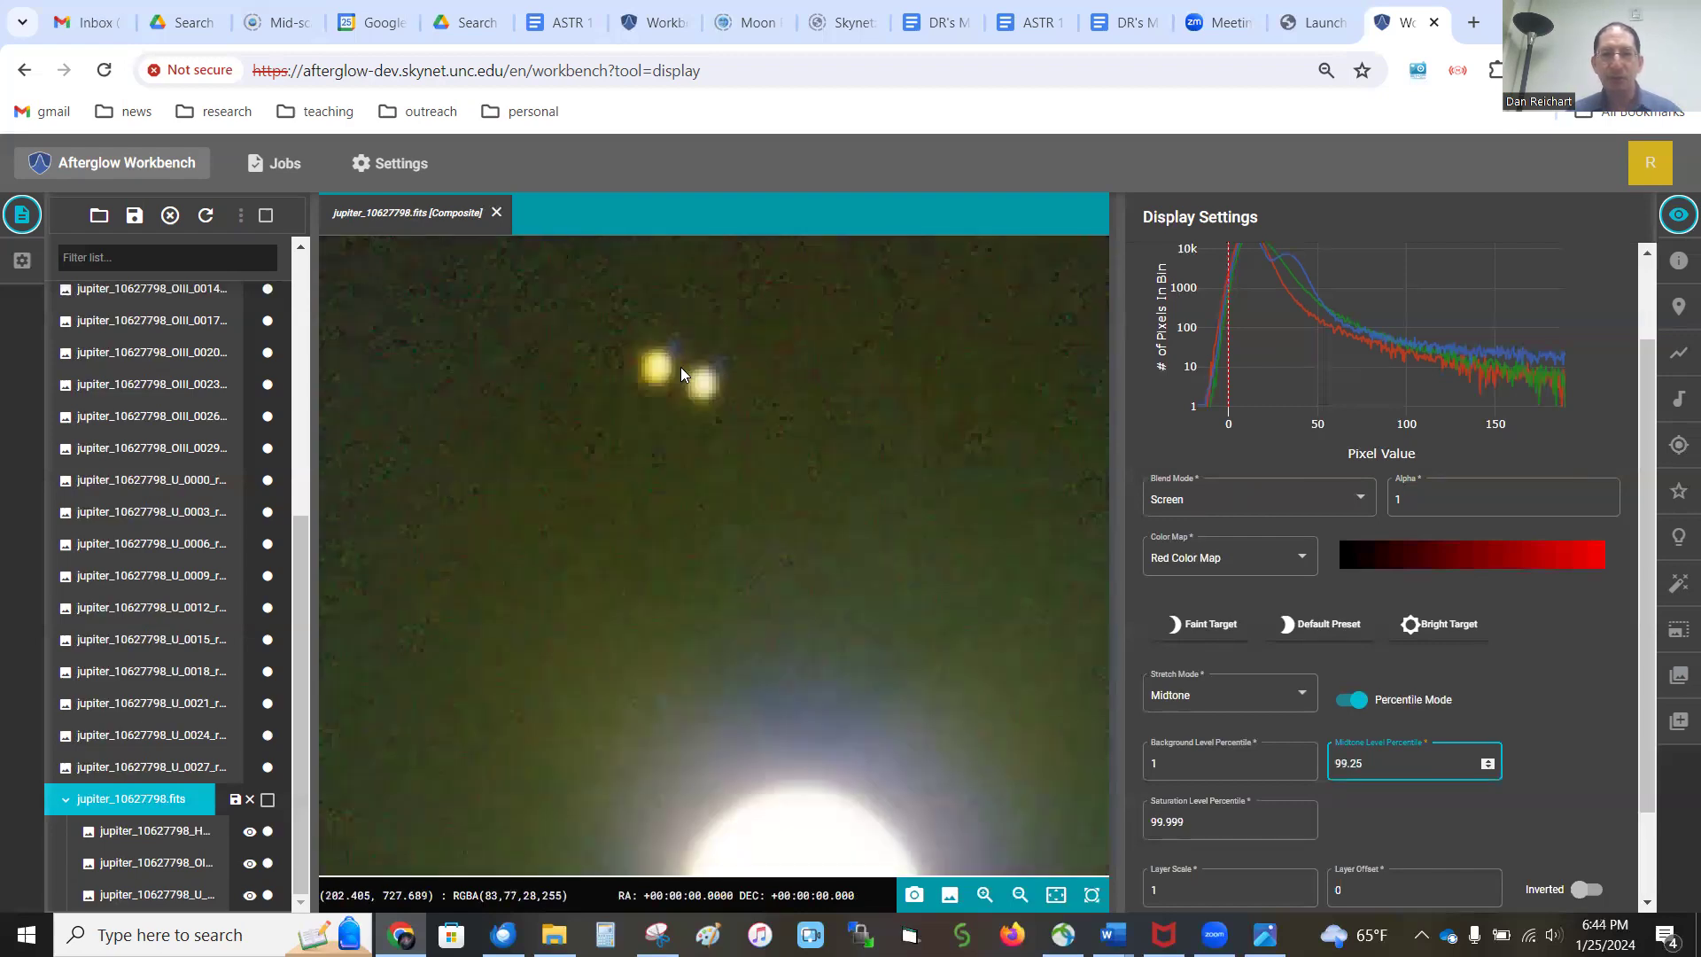
{"action": "scroll", "coordinate": [680, 369], "scroll_direction": "up", "scroll_amount": 2}
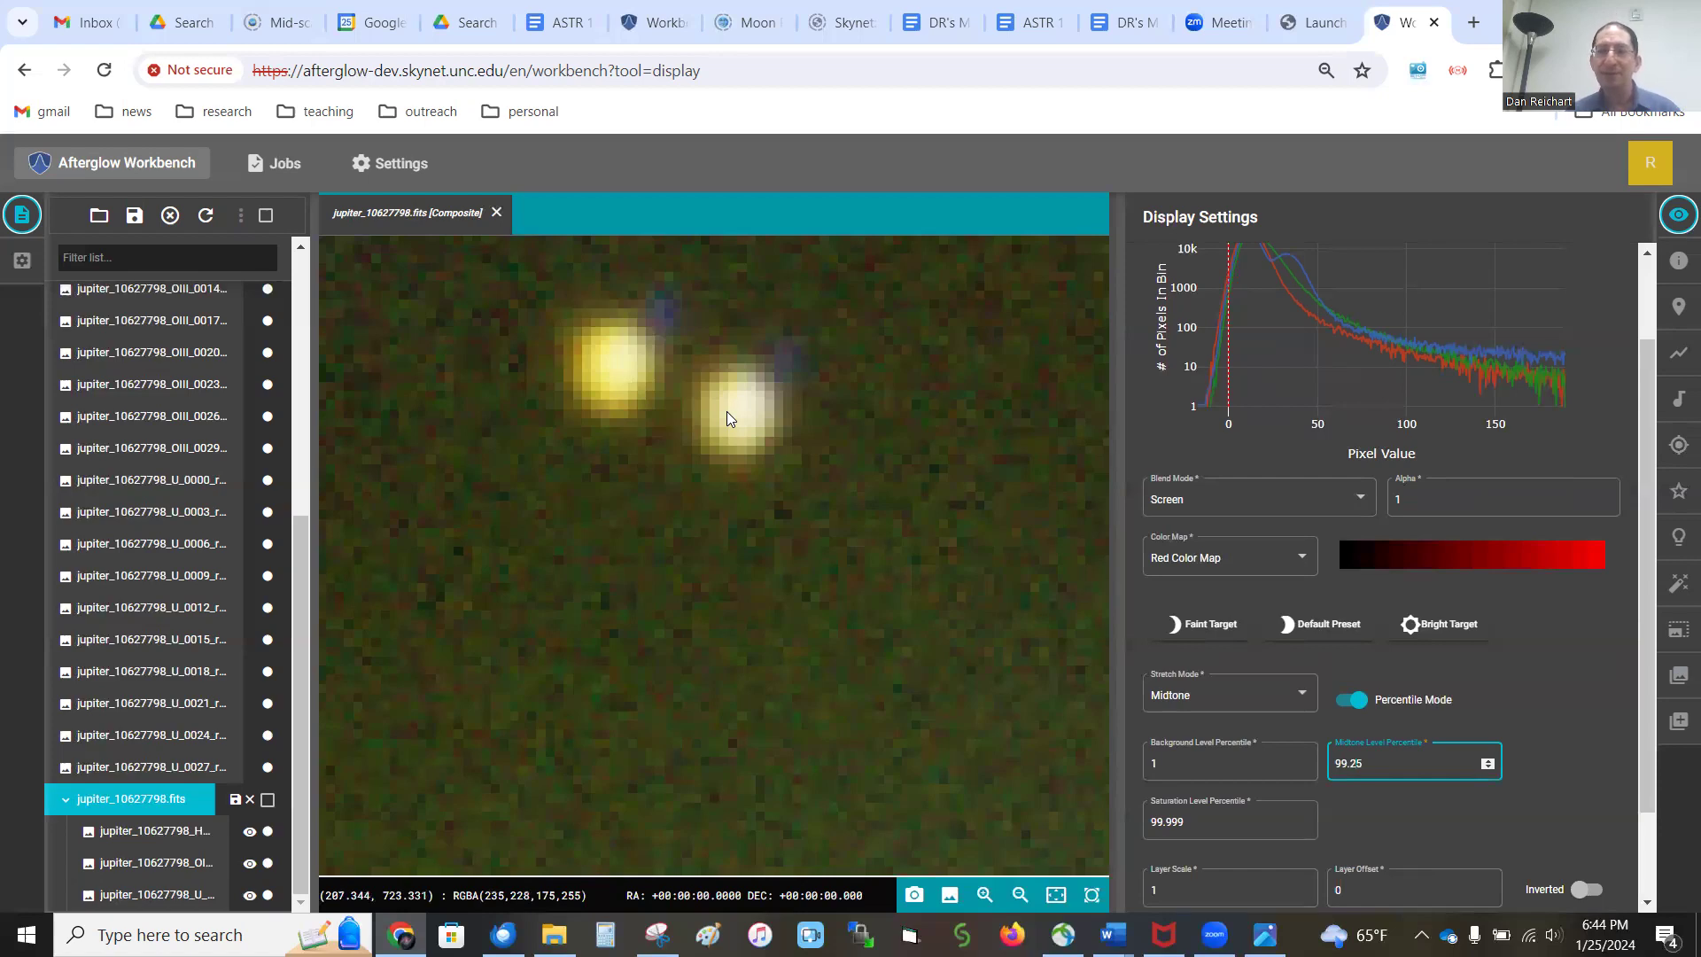
{"action": "scroll", "coordinate": [725, 411], "scroll_direction": "down", "scroll_amount": 5}
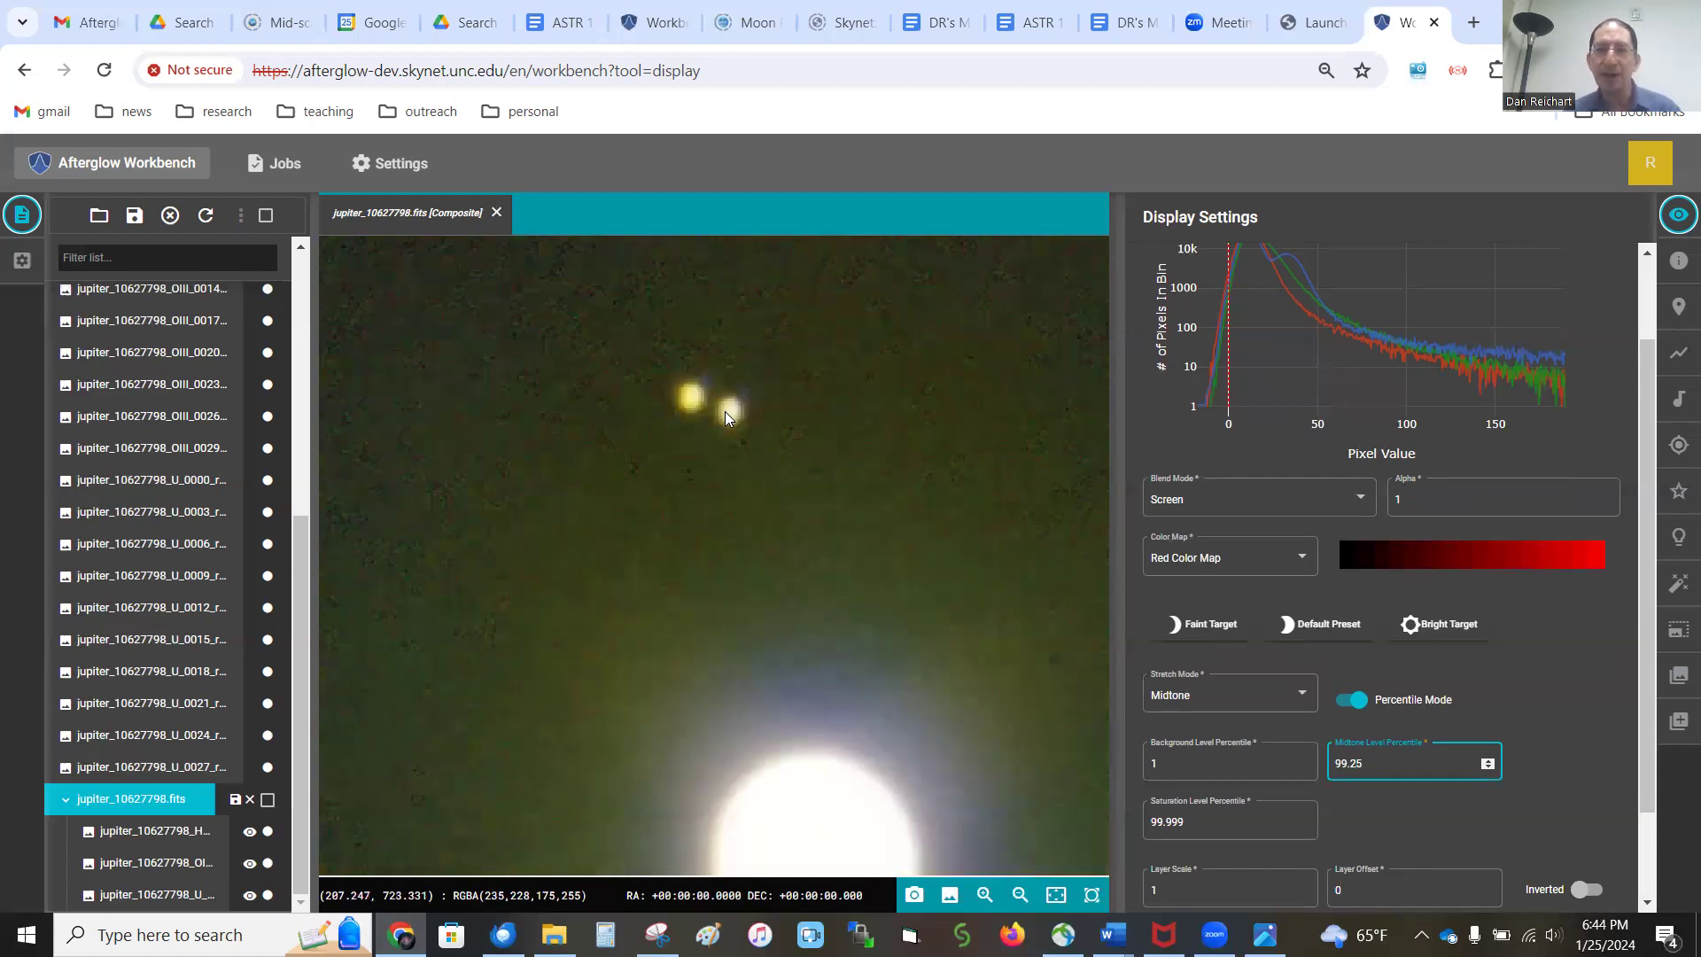
{"action": "left_click_drag", "start_coordinate": [780, 631], "coordinate": [771, 519]}
{"action": "scroll", "coordinate": [757, 544], "scroll_direction": "up", "scroll_amount": 2}
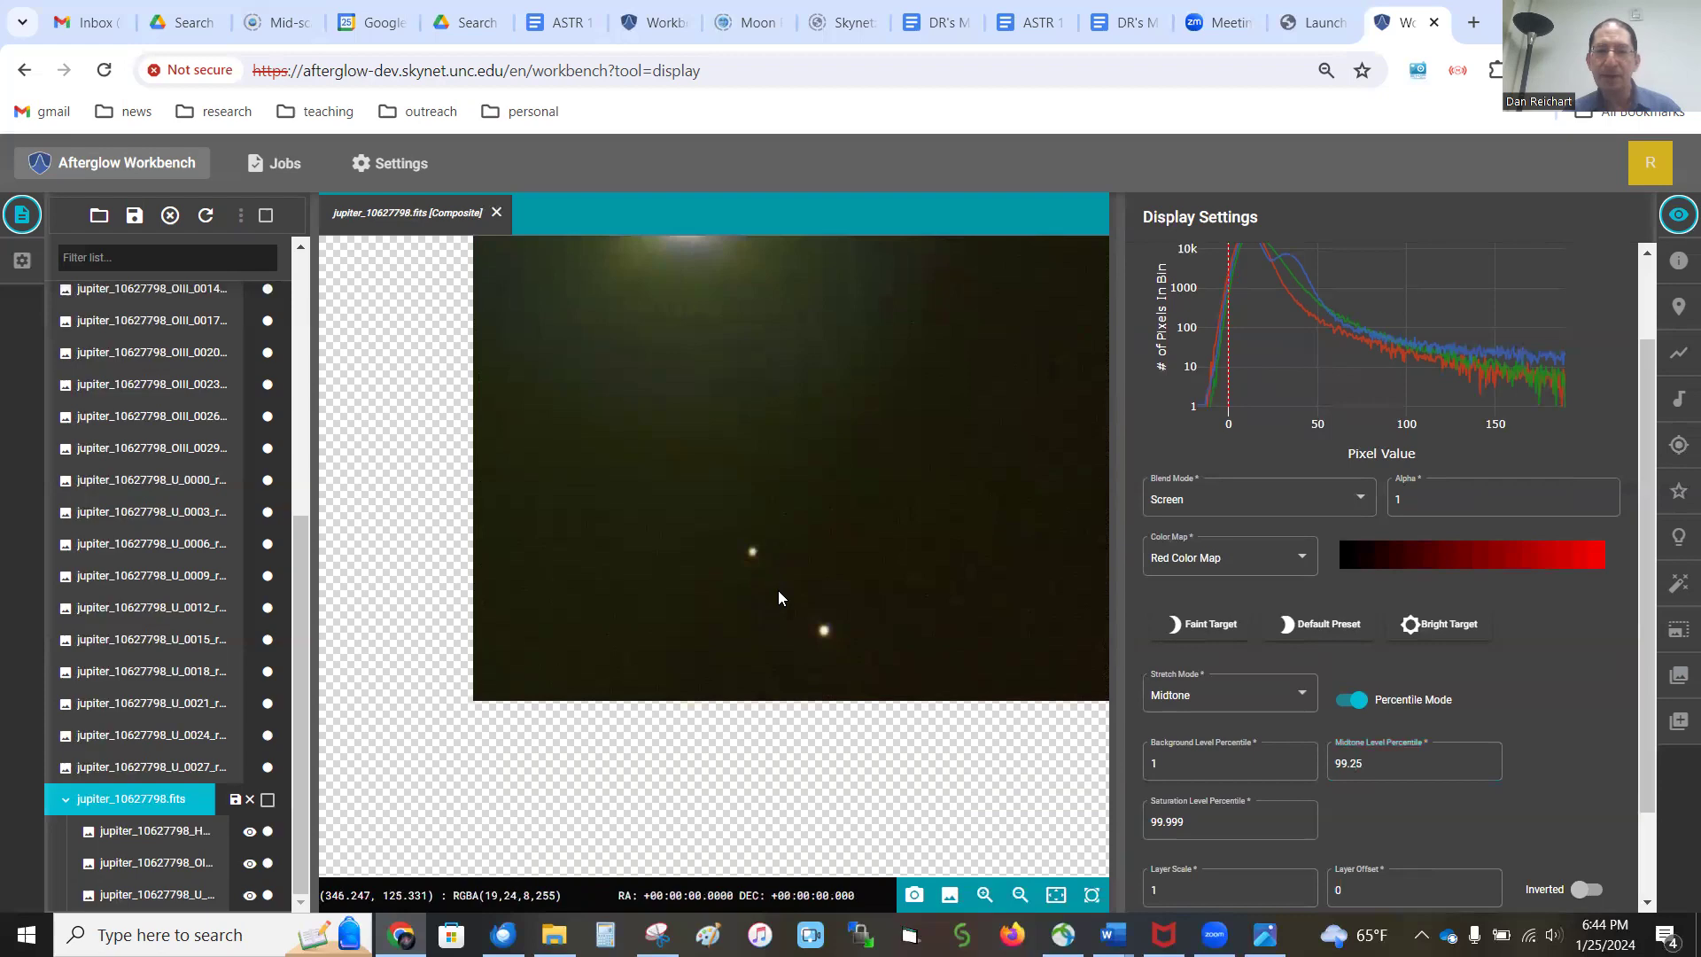
{"action": "scroll", "coordinate": [778, 591], "scroll_direction": "up", "scroll_amount": 2}
{"action": "scroll", "coordinate": [779, 592], "scroll_direction": "up", "scroll_amount": 2}
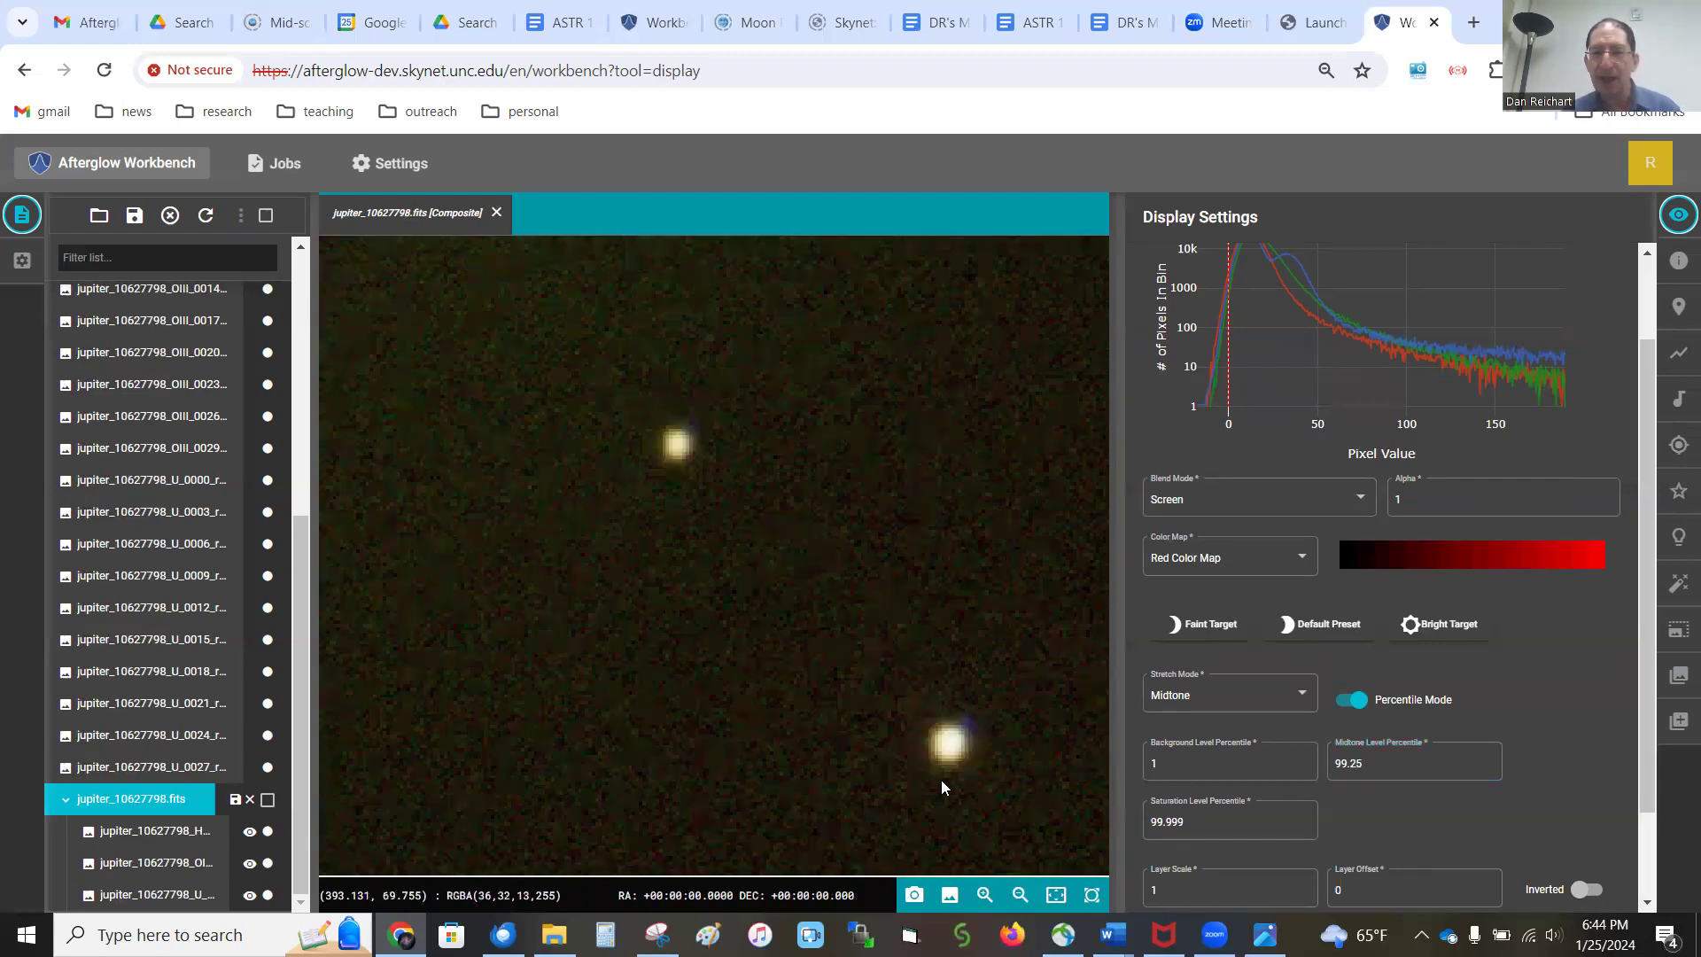
{"action": "scroll", "coordinate": [750, 549], "scroll_direction": "down", "scroll_amount": 5}
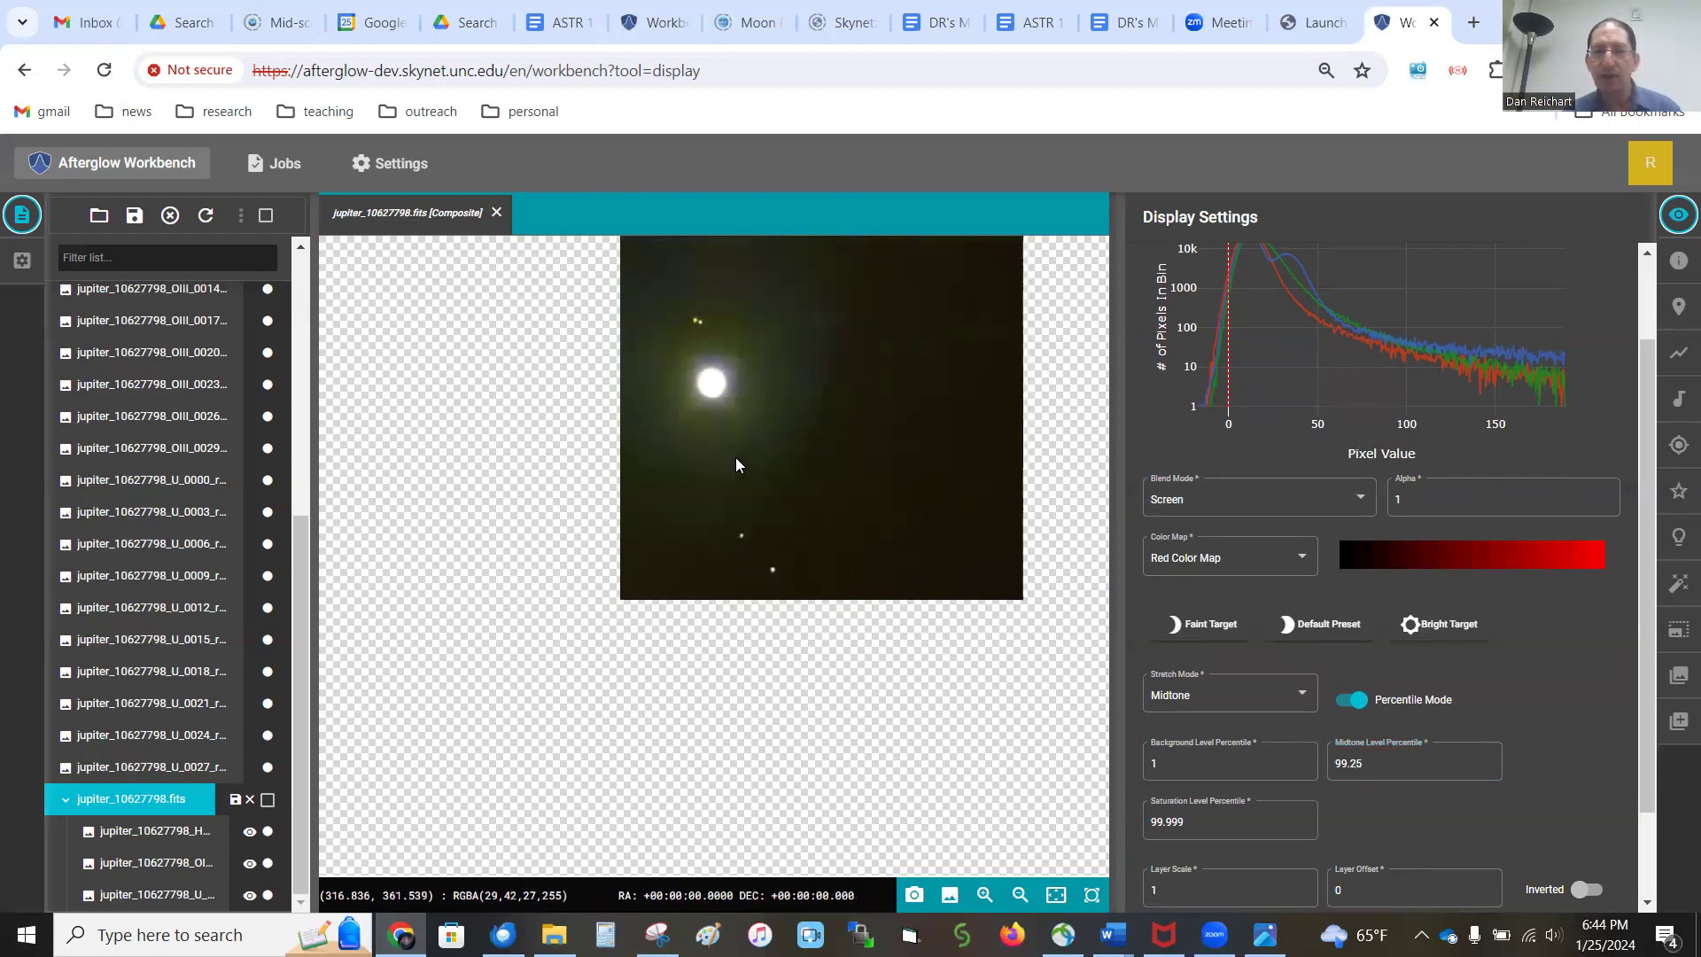
{"action": "scroll", "coordinate": [727, 443], "scroll_direction": "up", "scroll_amount": 5}
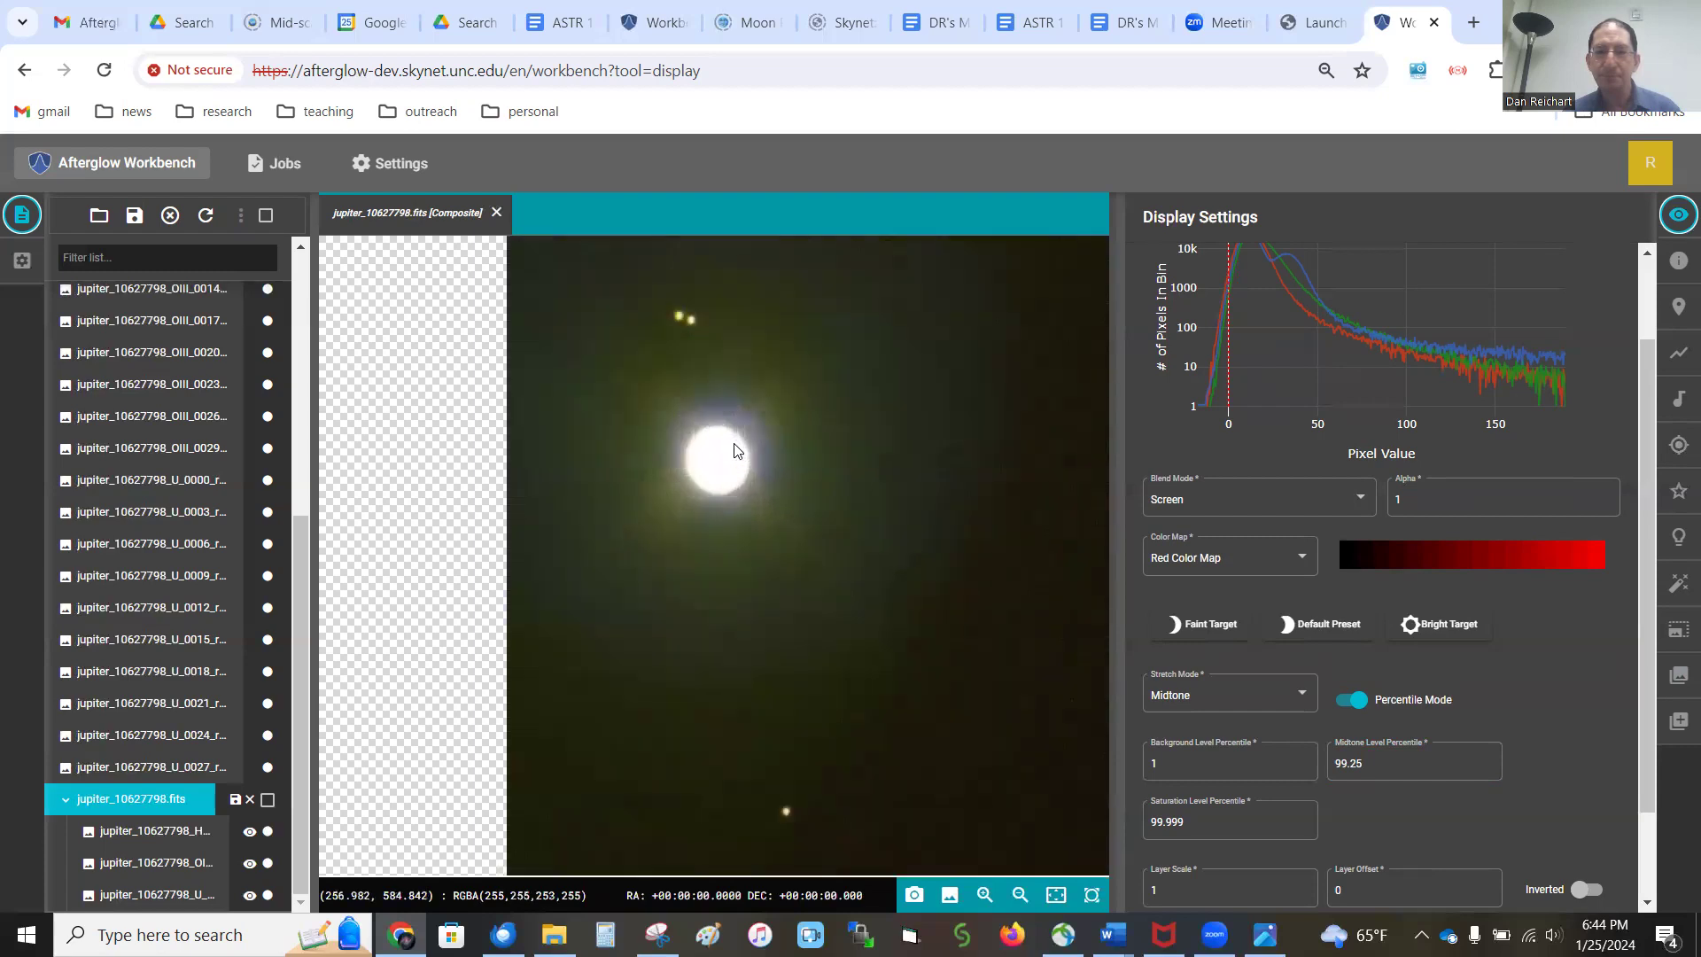
{"action": "left_click_drag", "start_coordinate": [768, 505], "coordinate": [753, 459]}
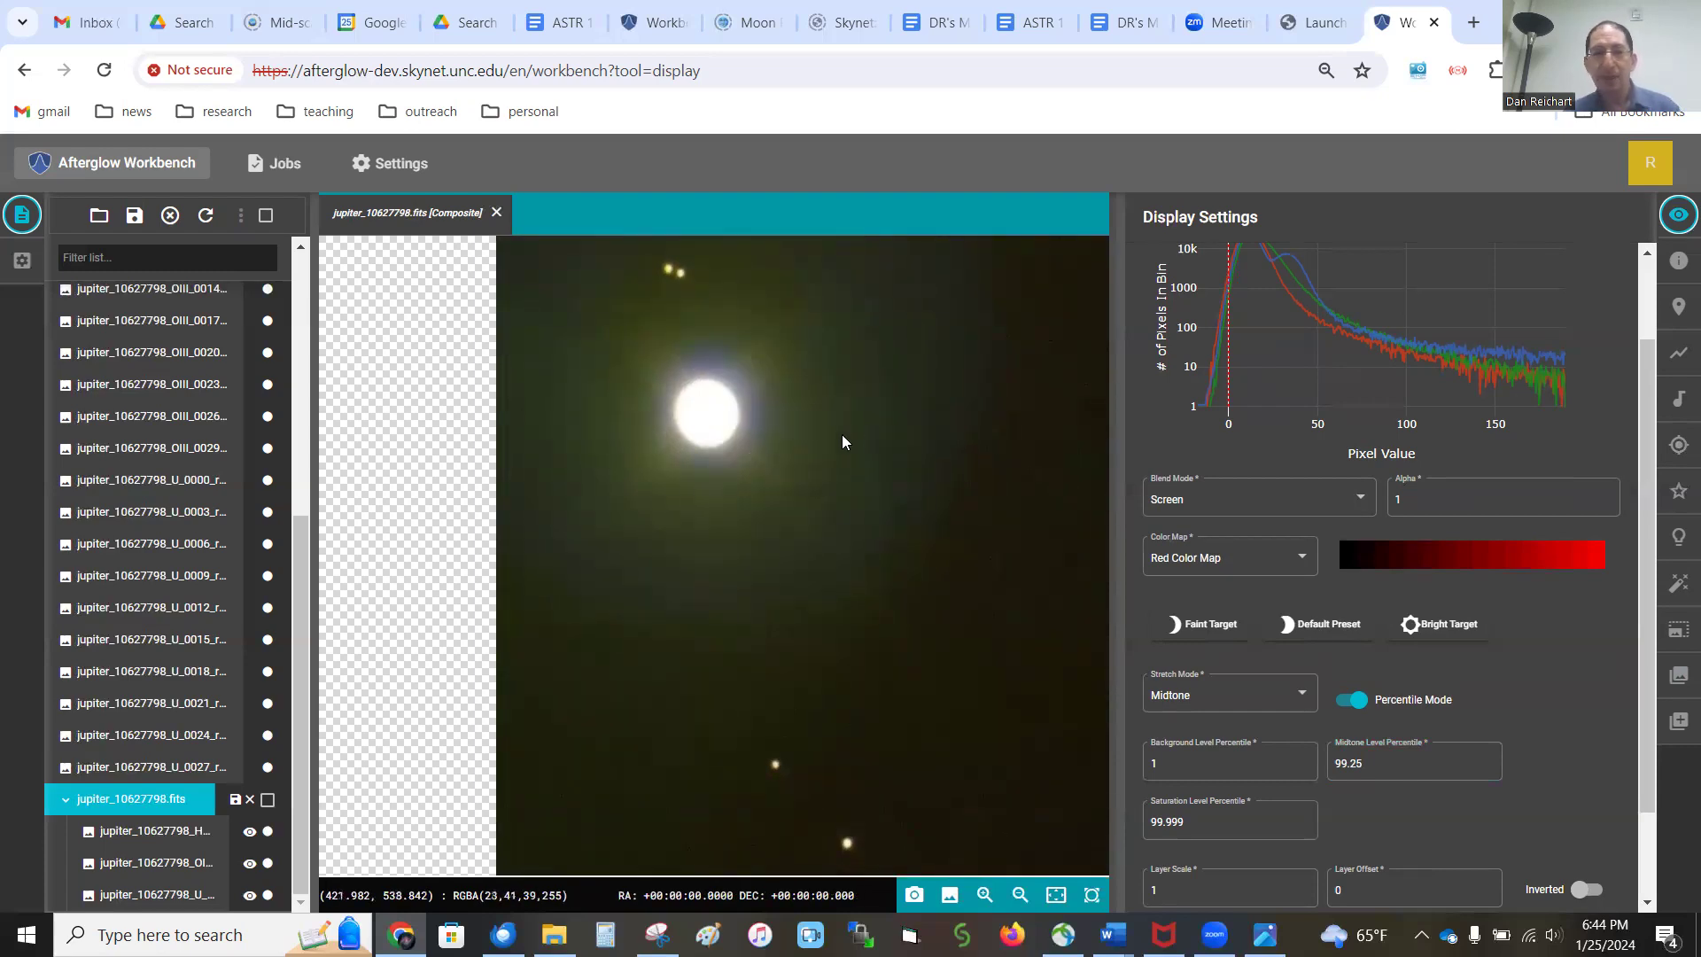
Save the composite to the Workspace as jupiter_10627798.fits and export it as a JPG image
{"action": "left_click", "coordinate": [235, 800]}
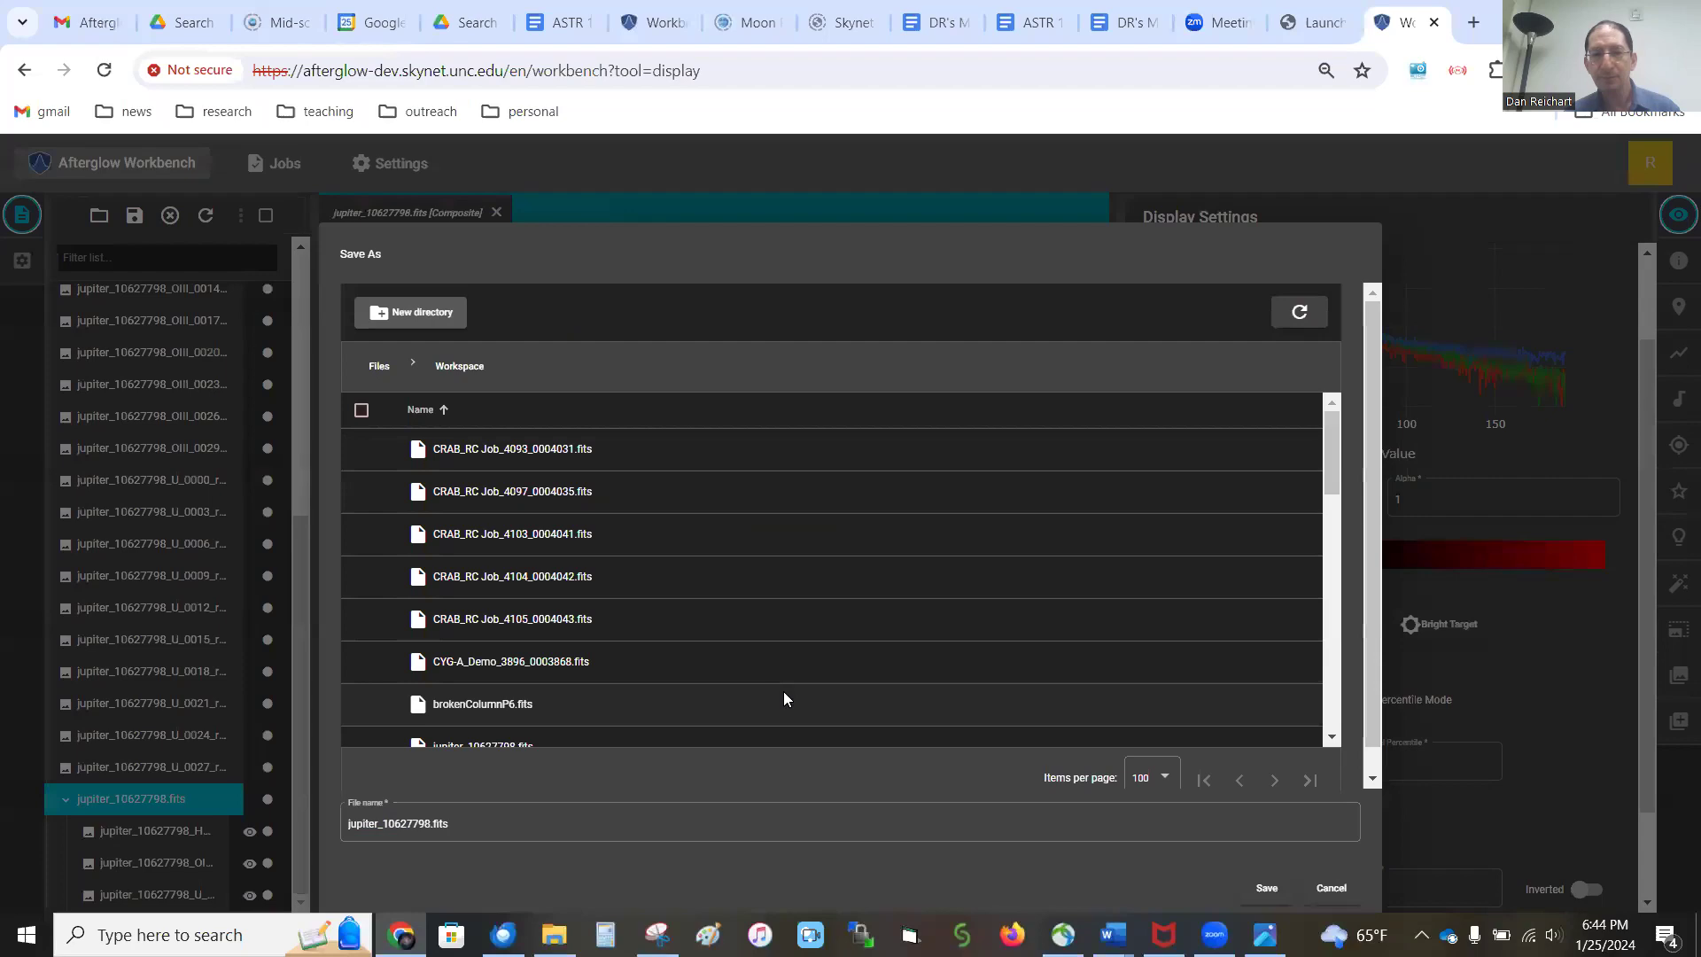
{"action": "left_click", "coordinate": [1258, 892]}
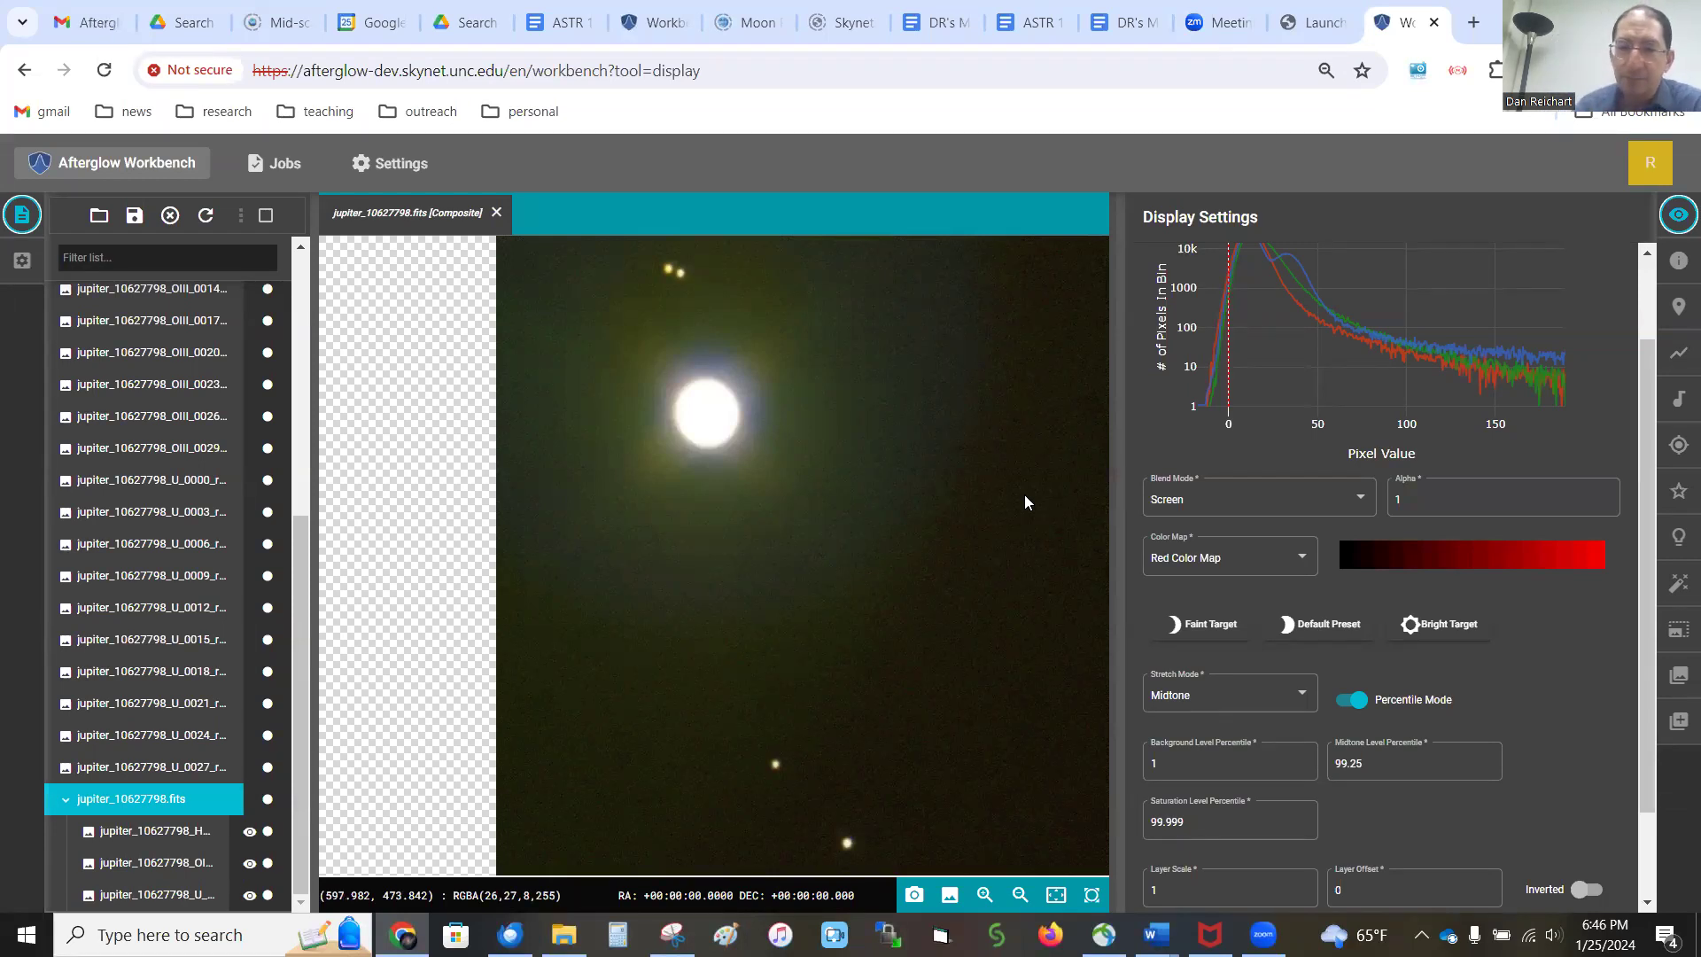
{"action": "left_click", "coordinate": [951, 897]}
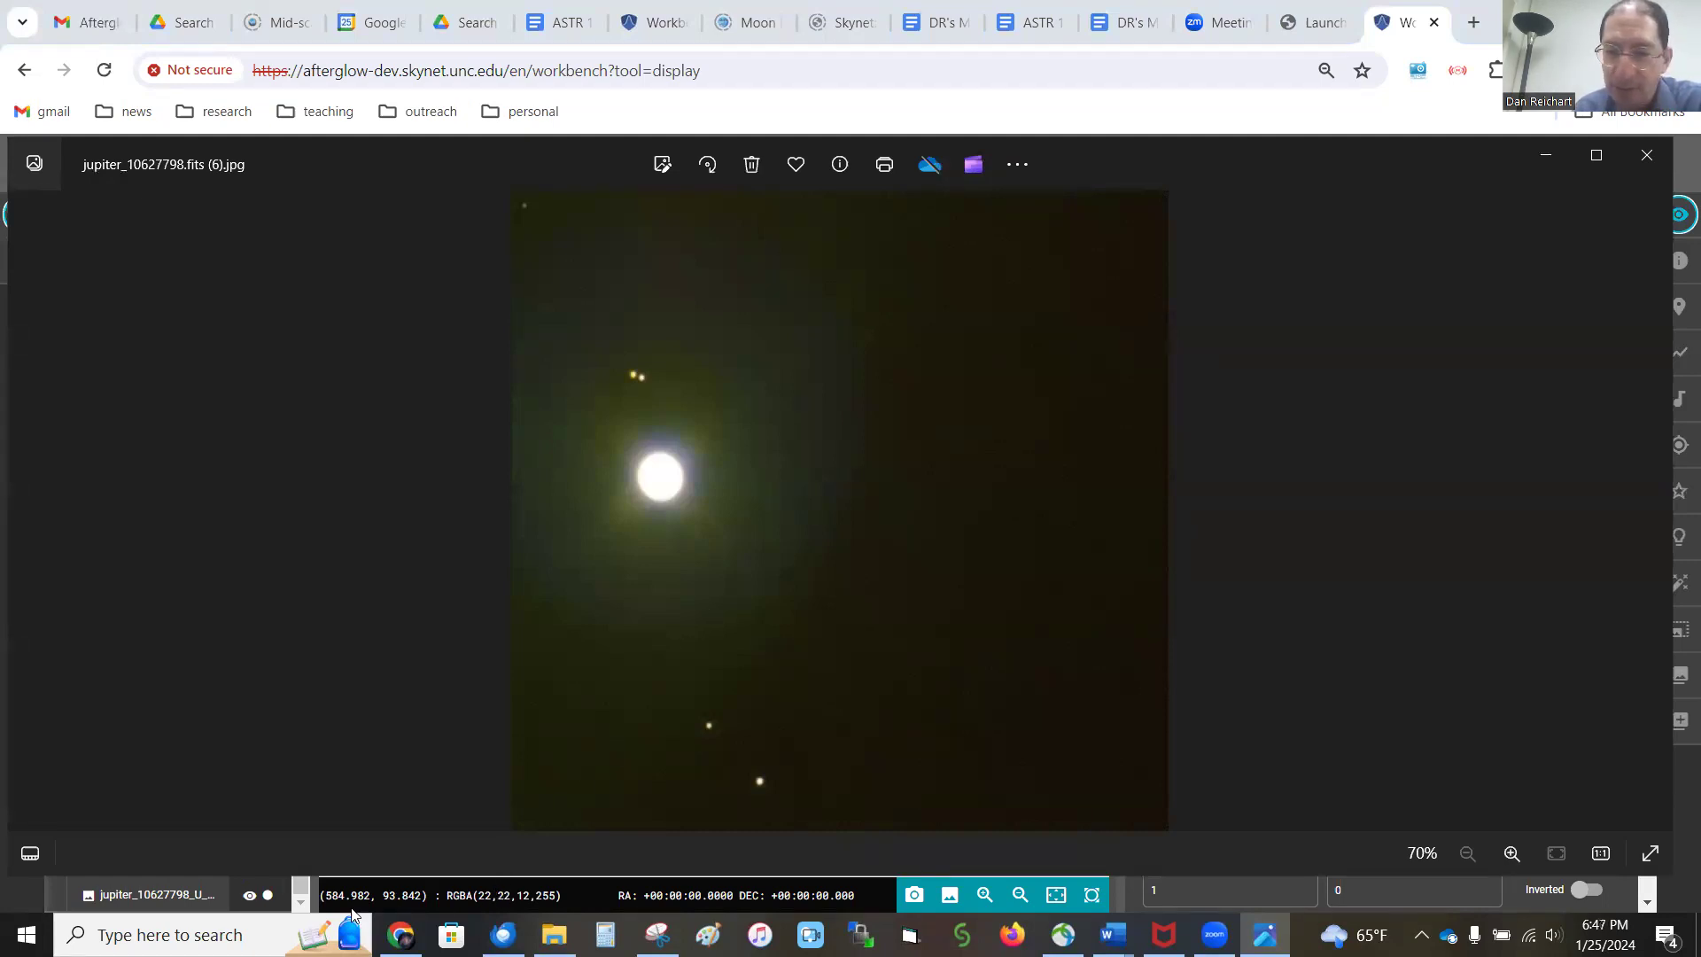
Launch Stellarium and switch it from full screen to a window
{"action": "left_click", "coordinate": [212, 935]}
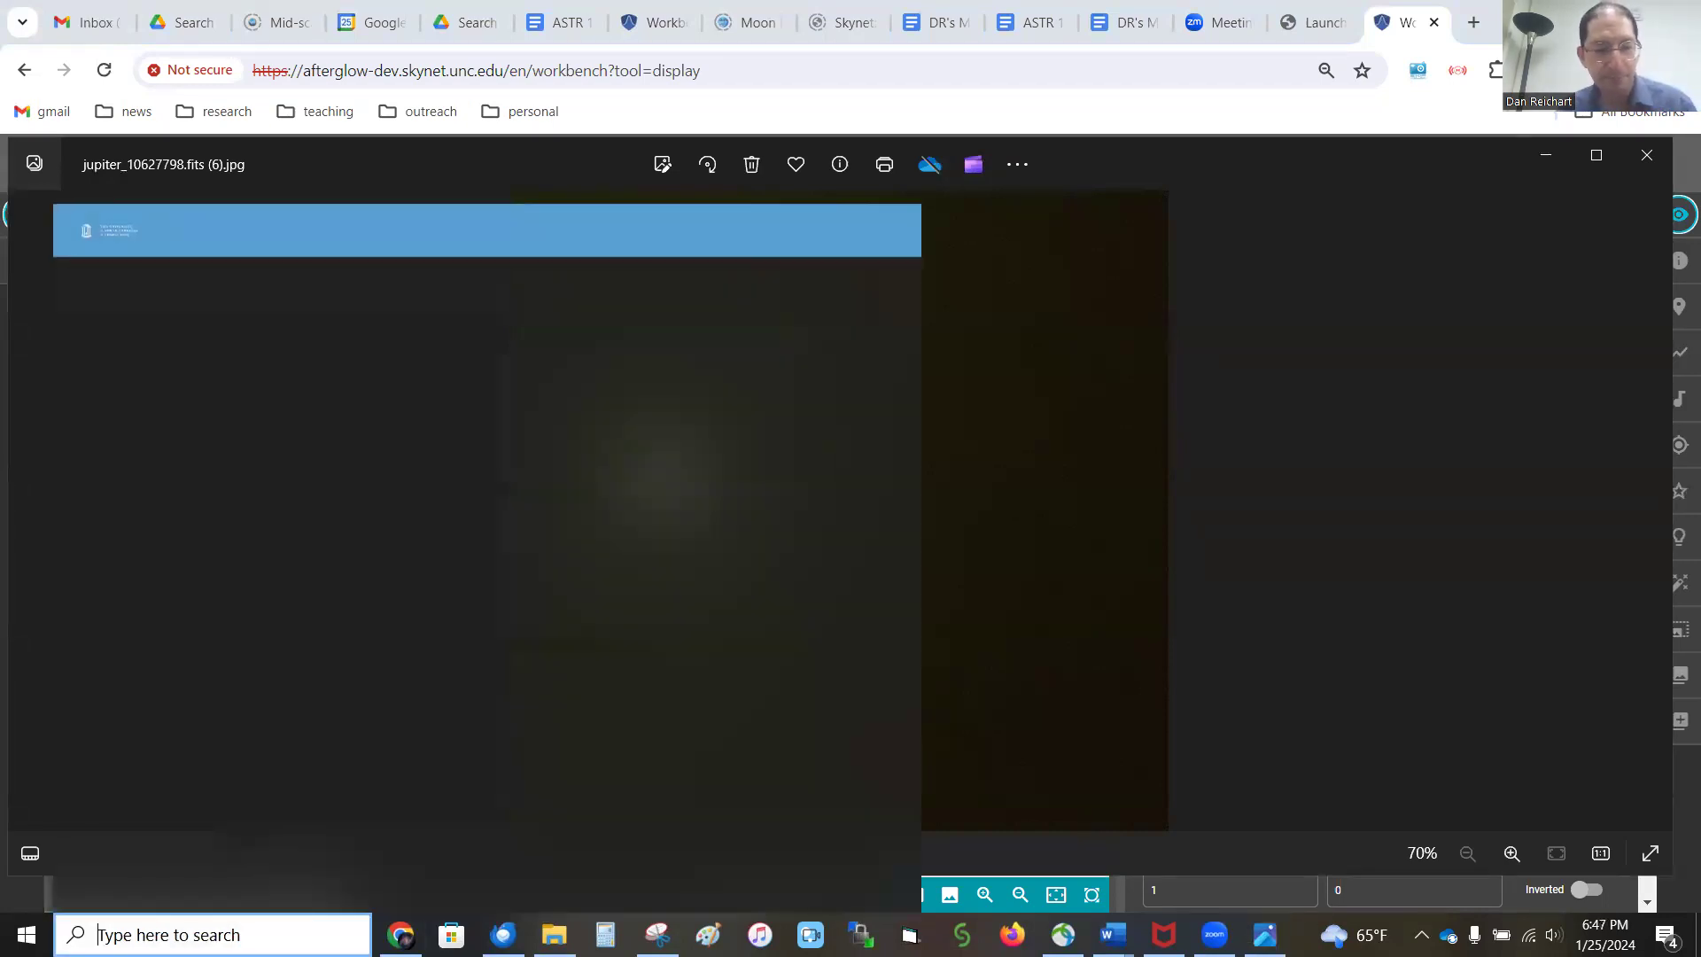
{"action": "type", "text": "stelar"}
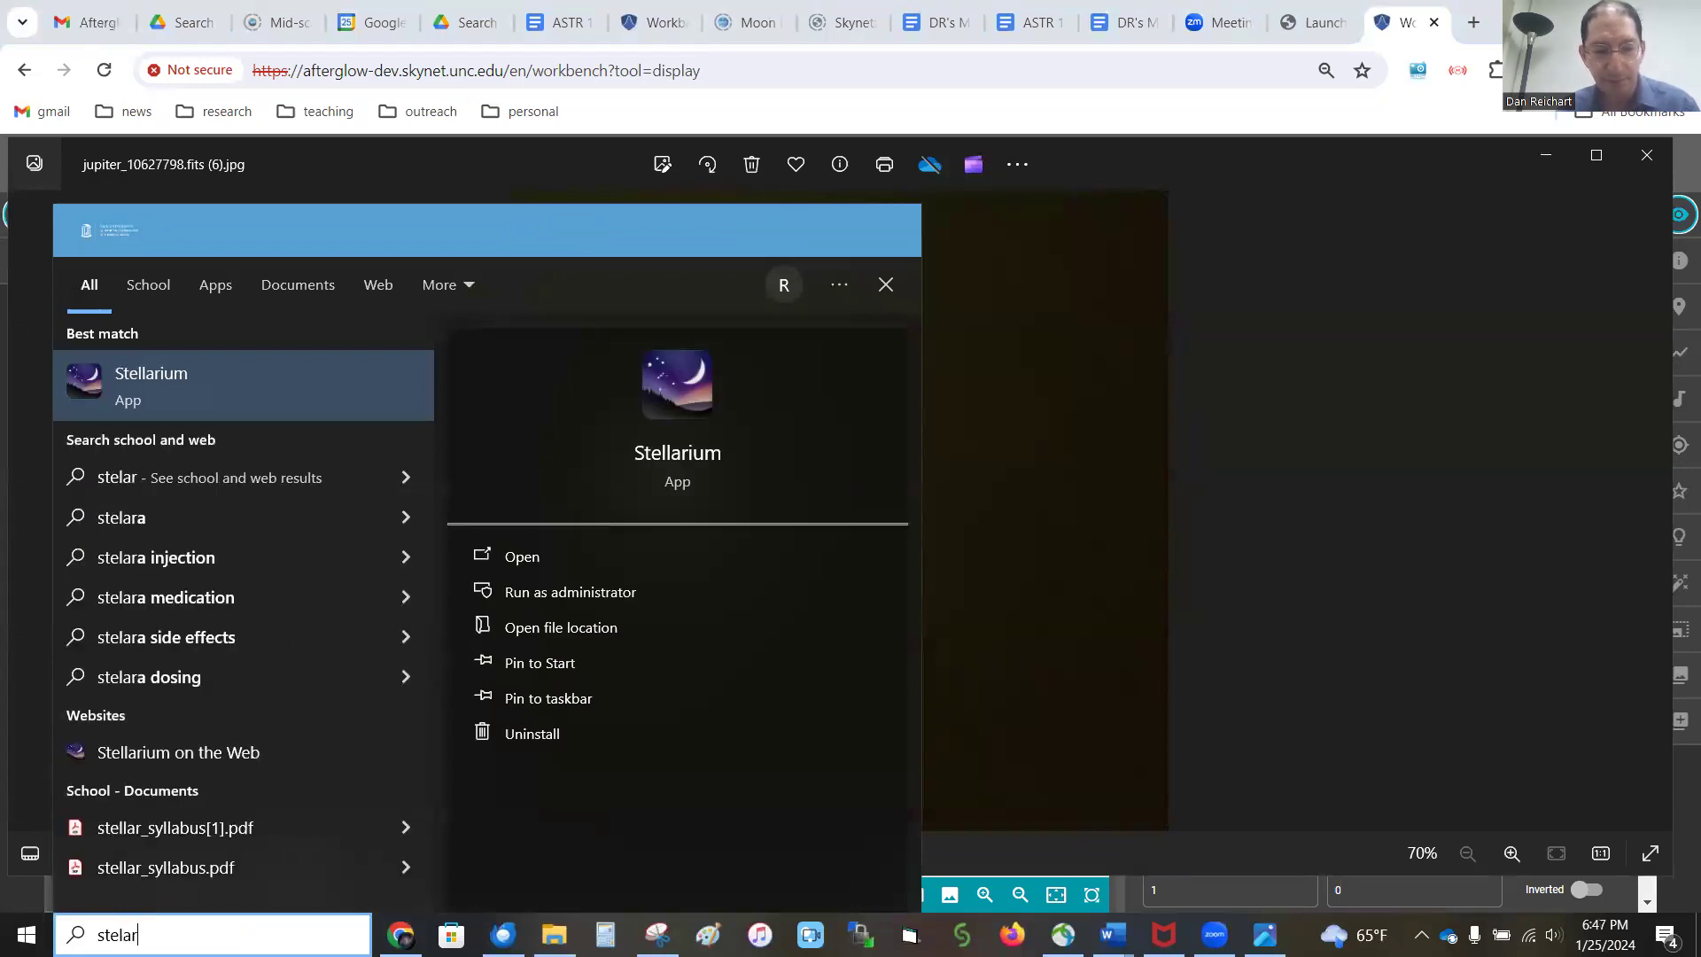
{"action": "key", "text": "BackSpace"}
{"action": "key", "text": "BackSpace"}
{"action": "type", "text": "larium"}
{"action": "key", "text": "Return"}
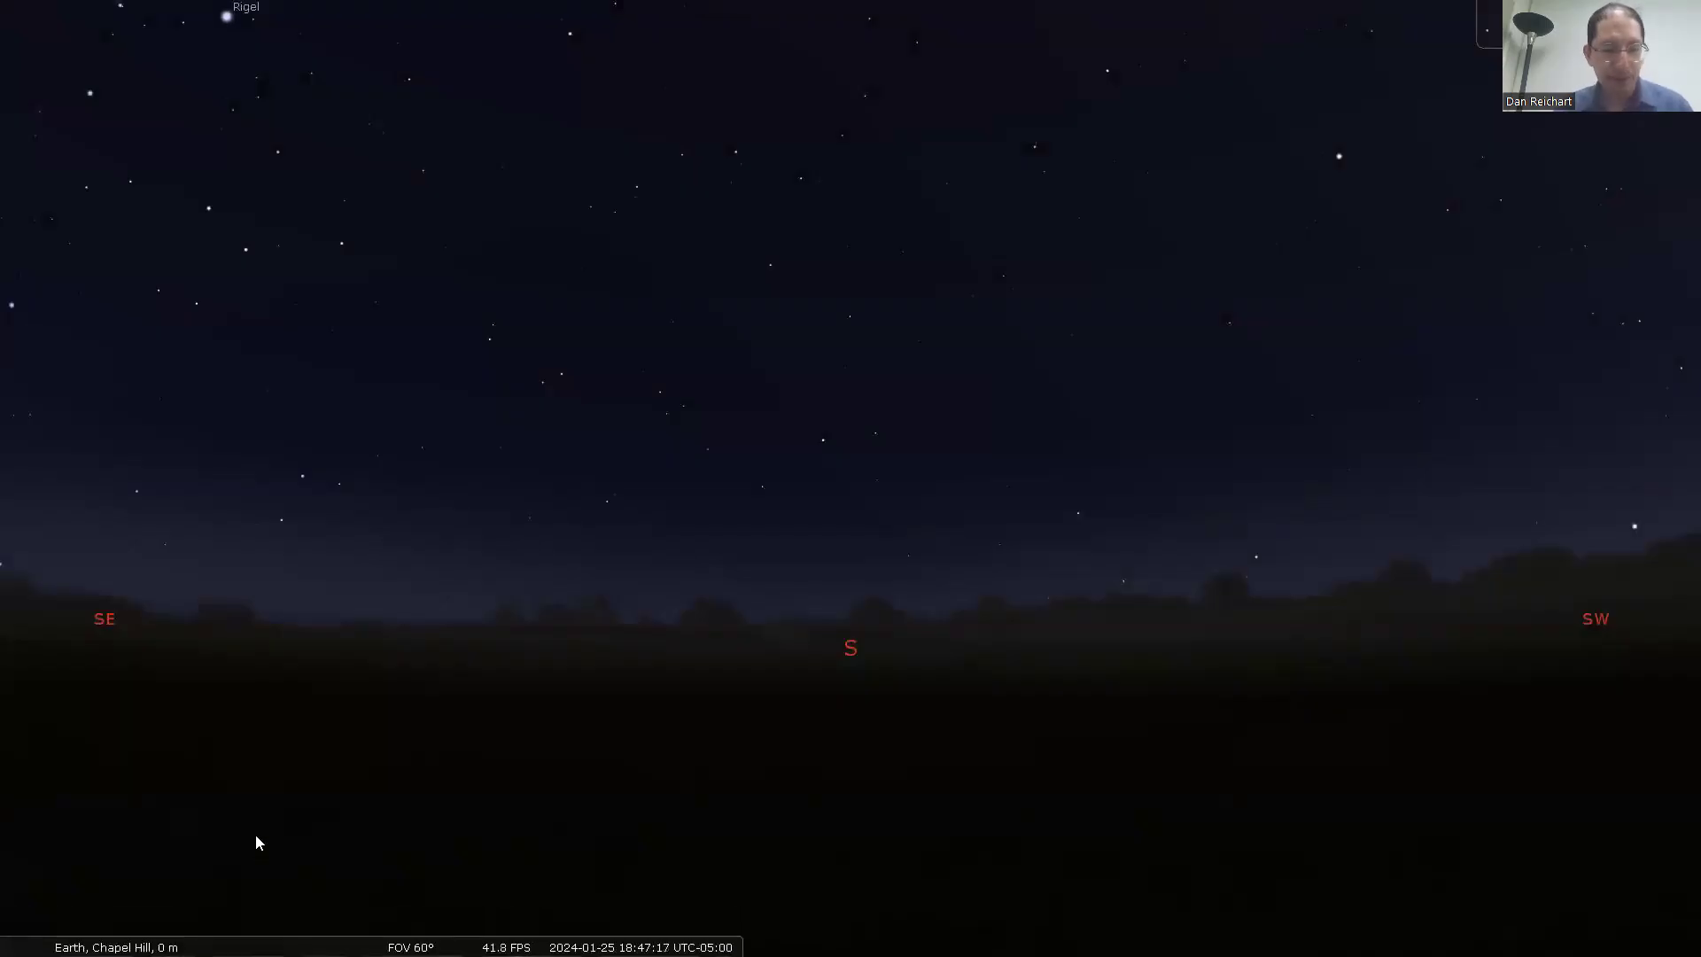
{"action": "key", "text": "F11"}
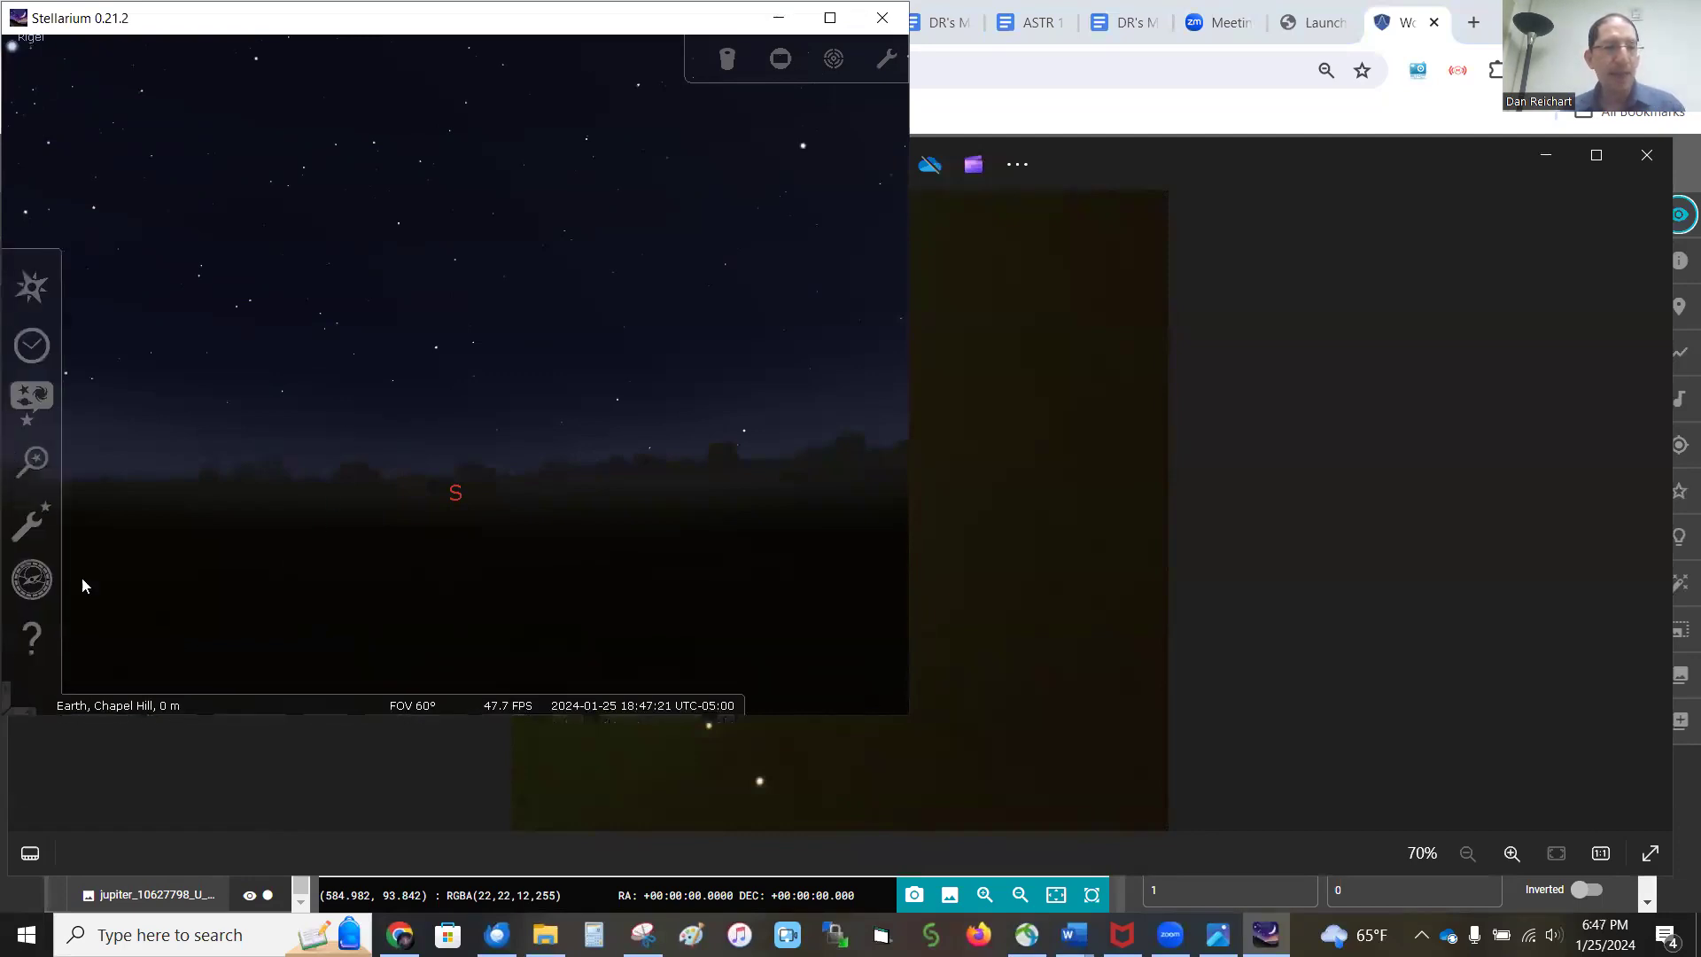
Set the location's time zone to UTC, keeping Chapel Hill as the observing site
{"action": "mouse_move", "coordinate": [134, 707]}
{"action": "mouse_move", "coordinate": [10, 367]}
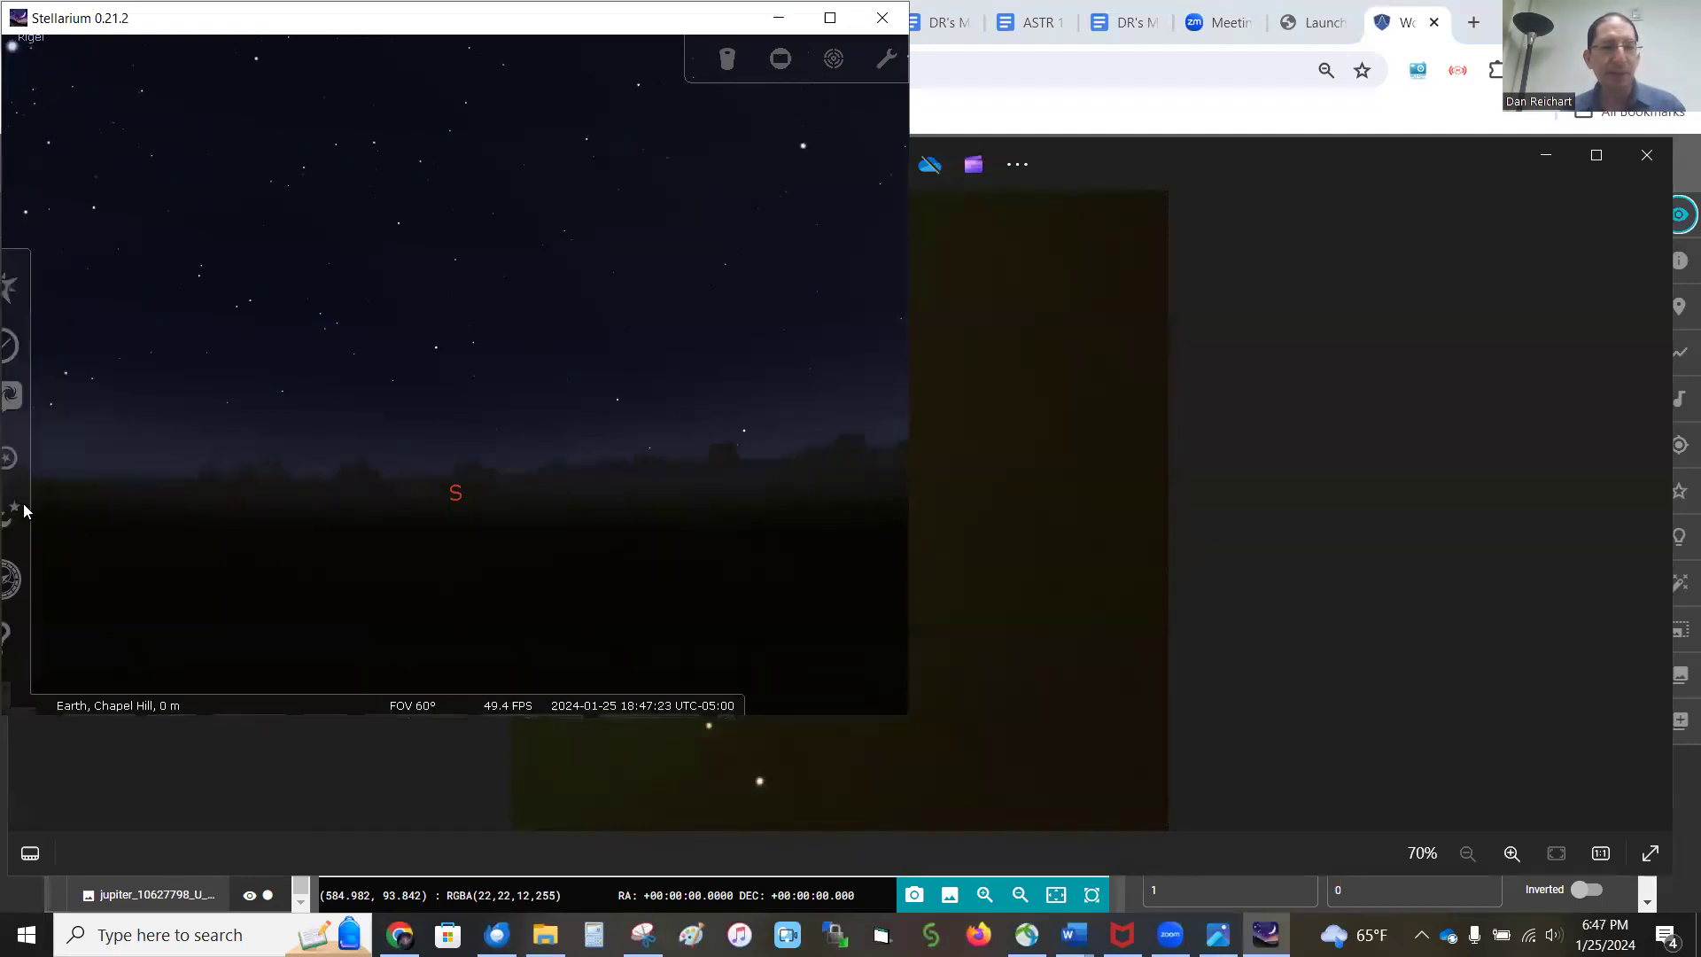
{"action": "left_click", "coordinate": [31, 286]}
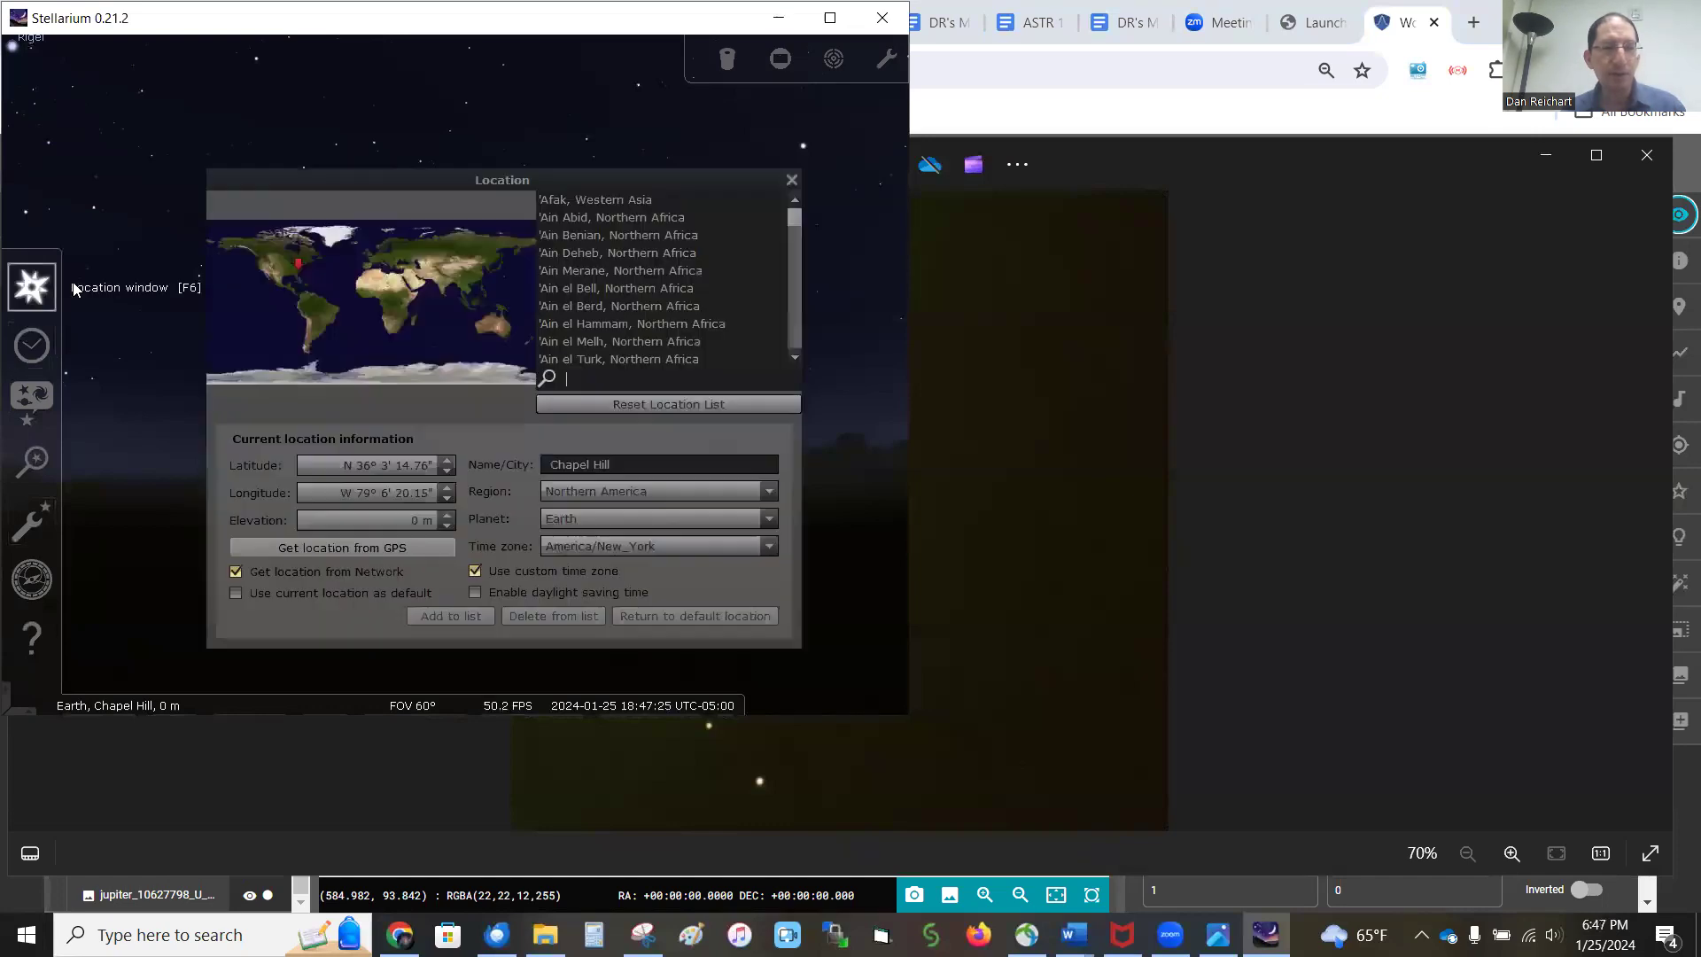
{"action": "left_click", "coordinate": [766, 546]}
{"action": "scroll", "coordinate": [700, 617], "scroll_direction": "down", "scroll_amount": 20}
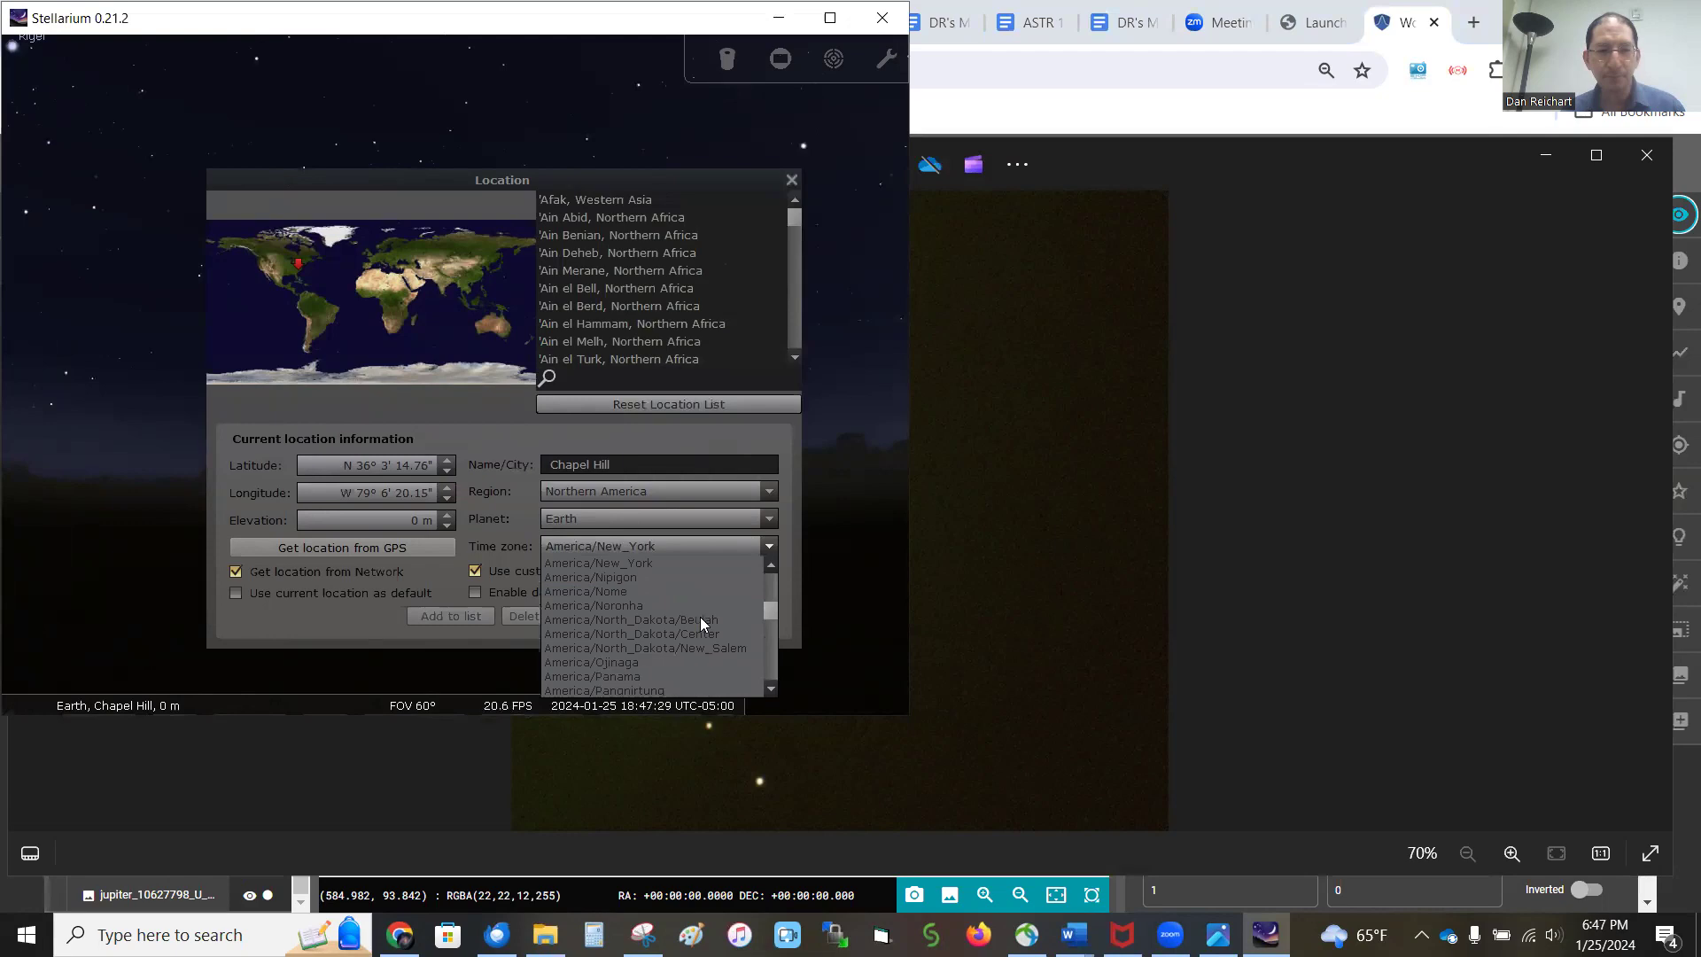
{"action": "scroll", "coordinate": [700, 626], "scroll_direction": "down", "scroll_amount": 8}
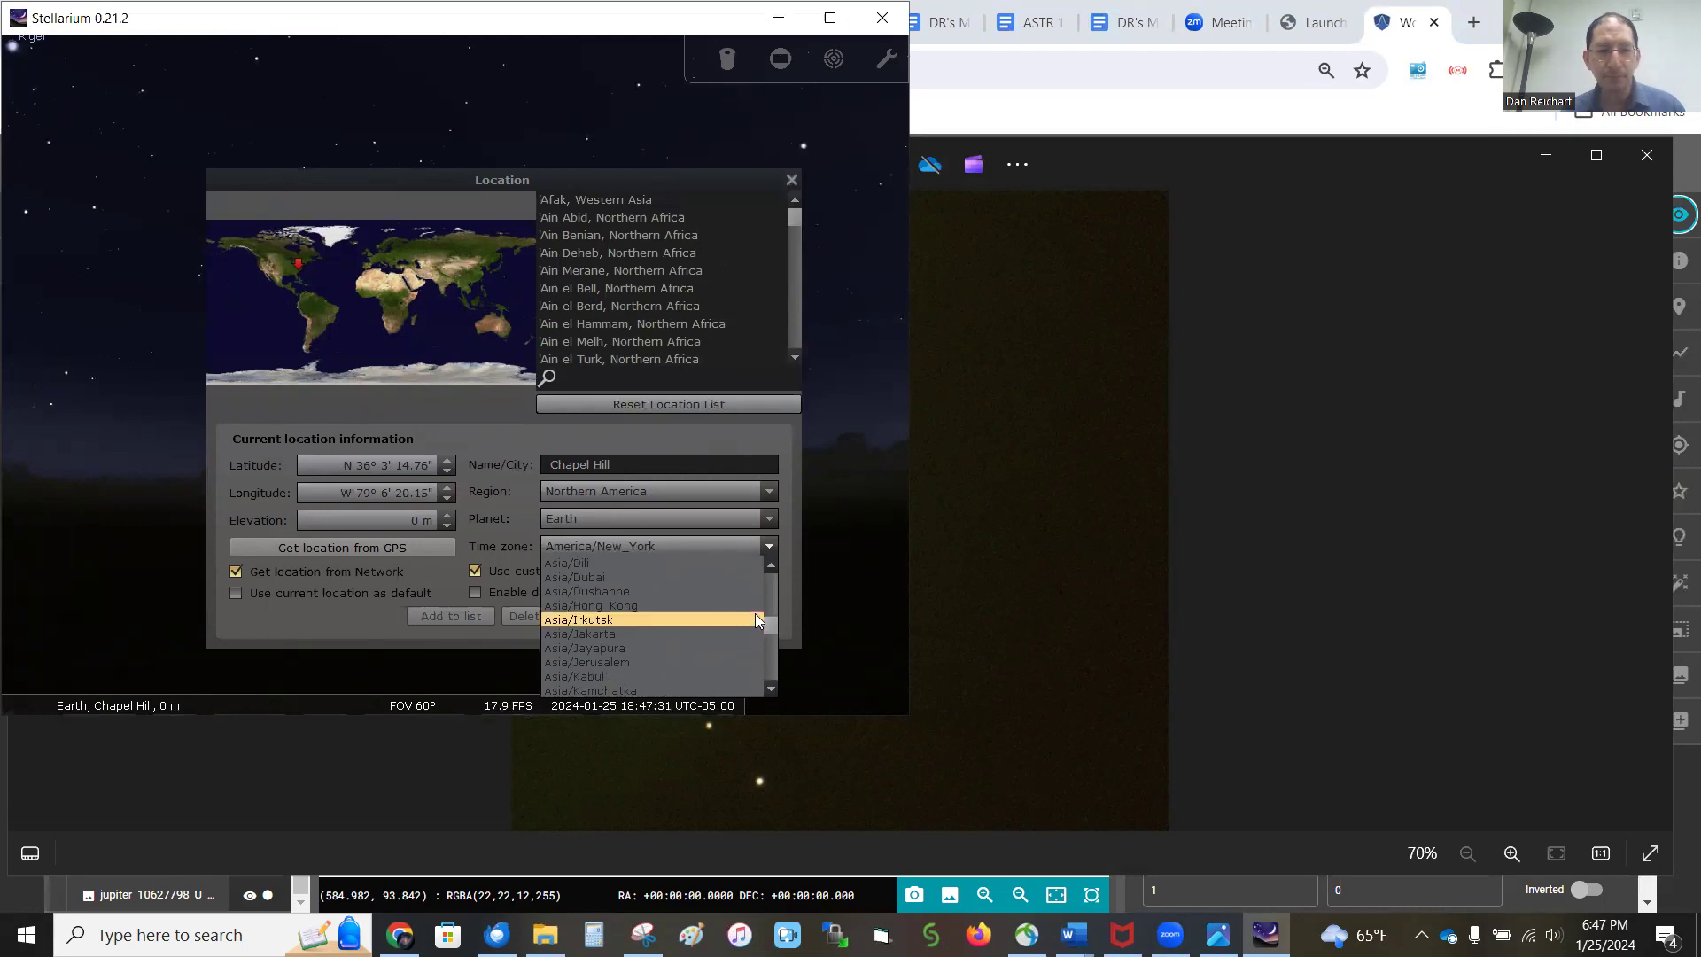
{"action": "left_click_drag", "start_coordinate": [771, 622], "coordinate": [725, 656]}
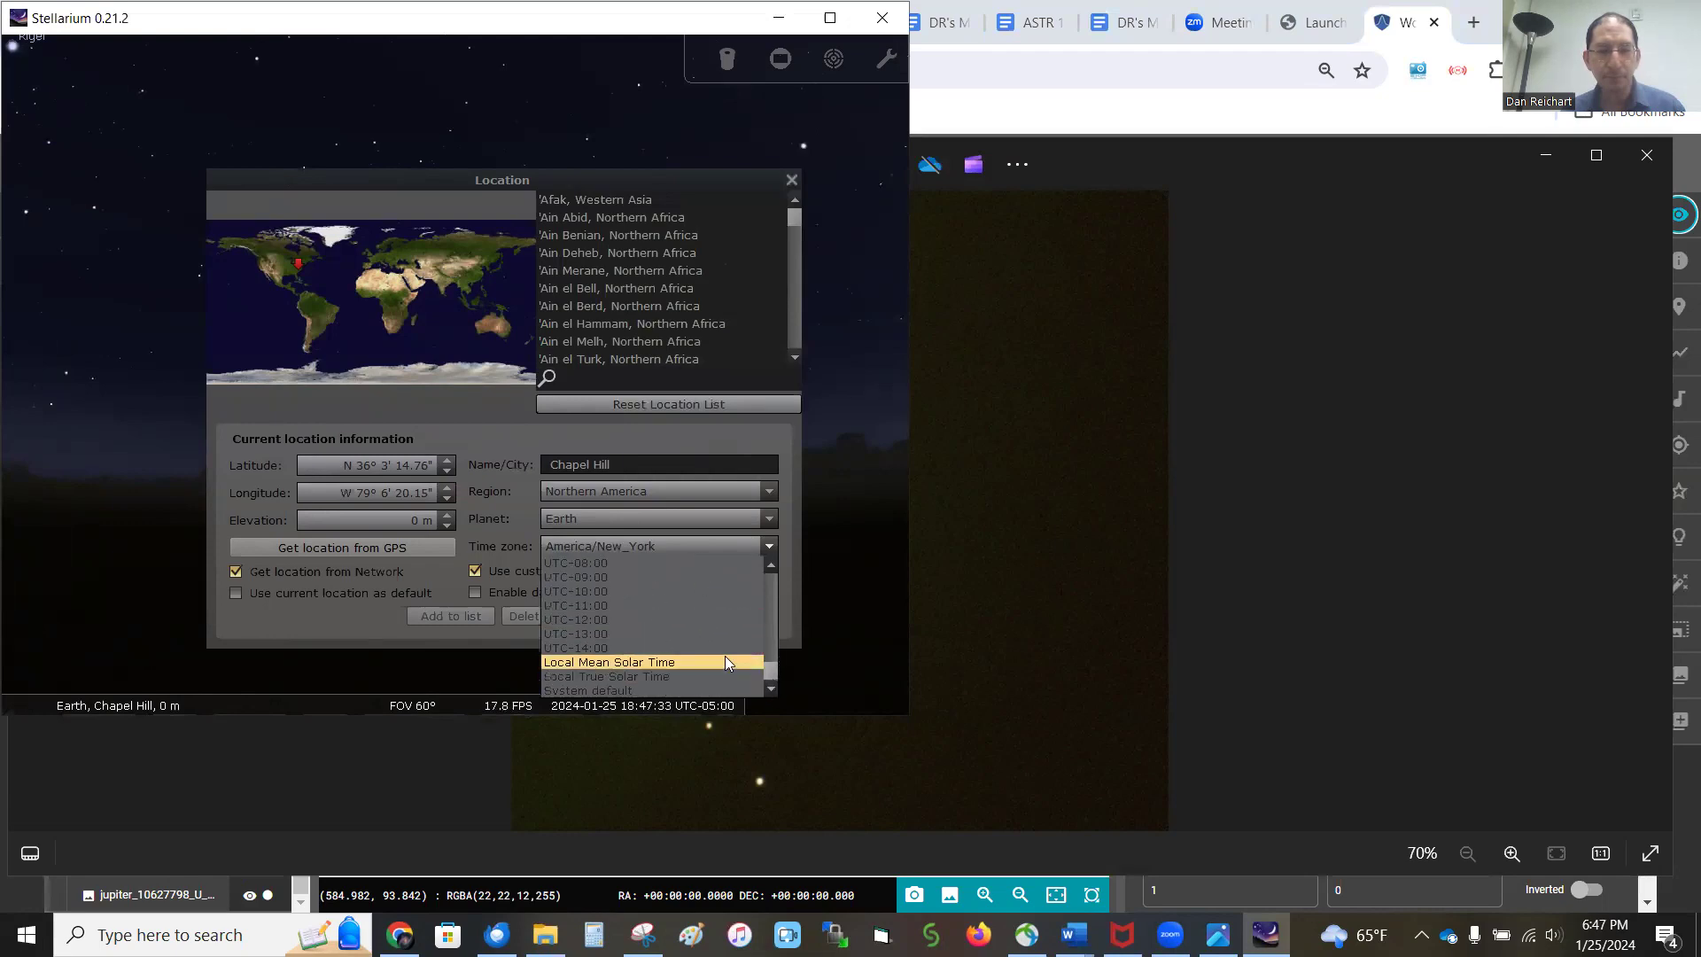
{"action": "scroll", "coordinate": [725, 663], "scroll_direction": "up", "scroll_amount": 2}
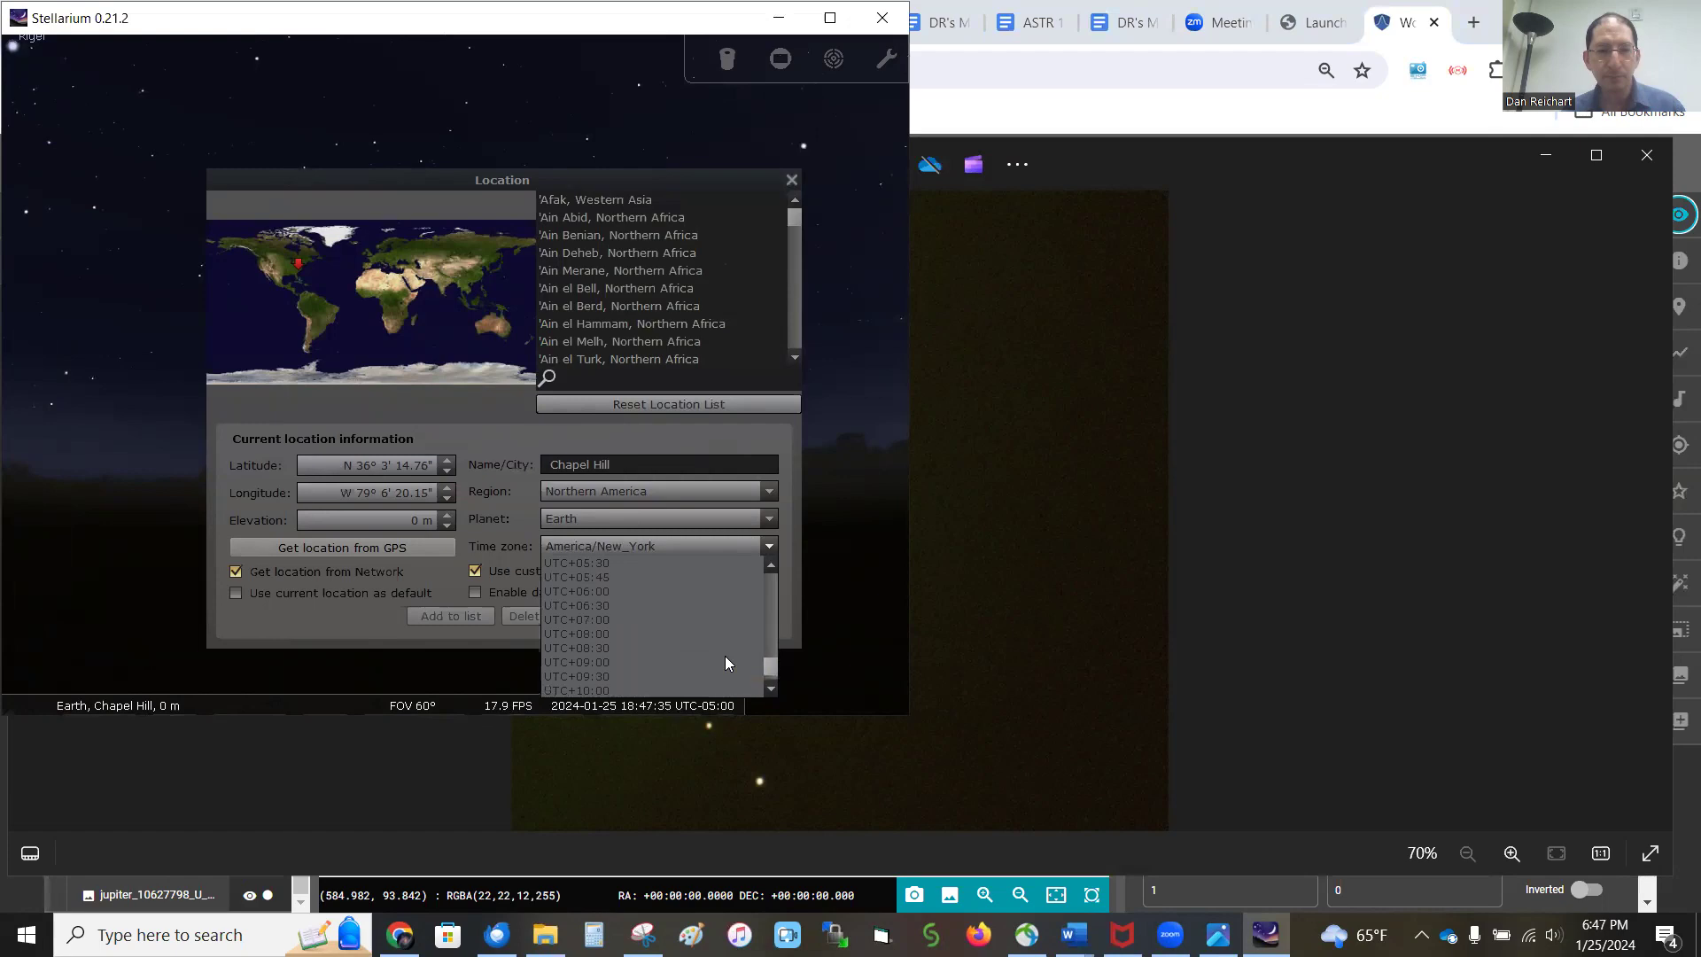
{"action": "scroll", "coordinate": [725, 656], "scroll_direction": "up", "scroll_amount": 3}
{"action": "left_click", "coordinate": [600, 645]}
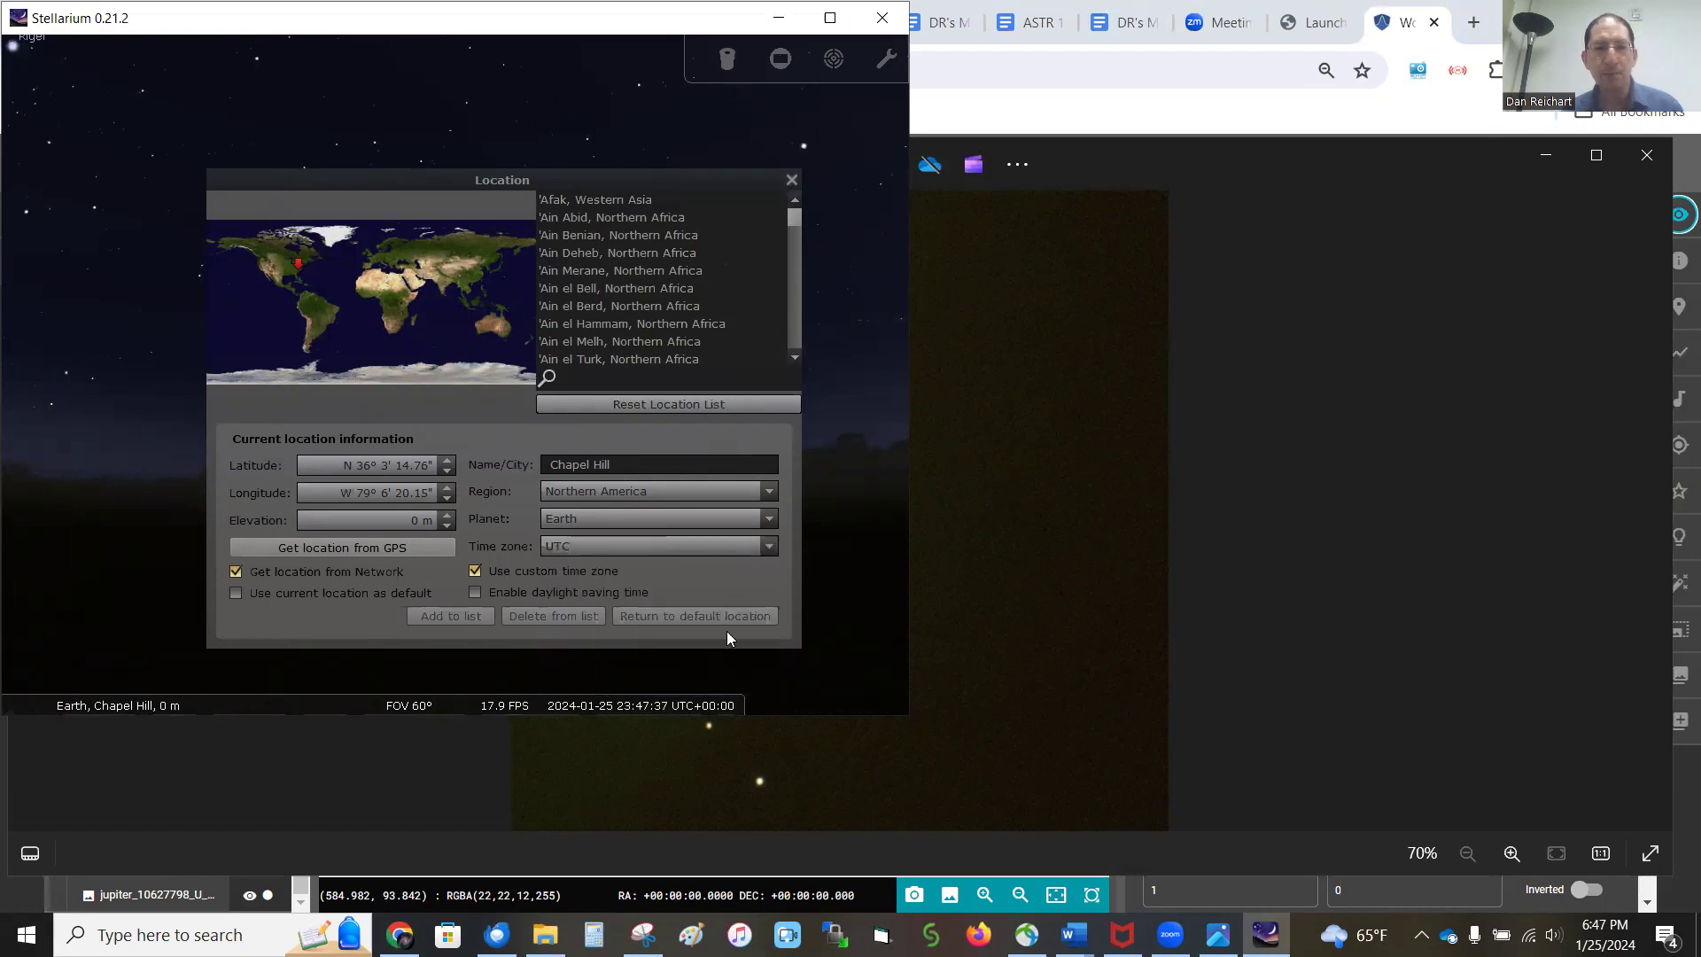
{"action": "left_click", "coordinate": [791, 180]}
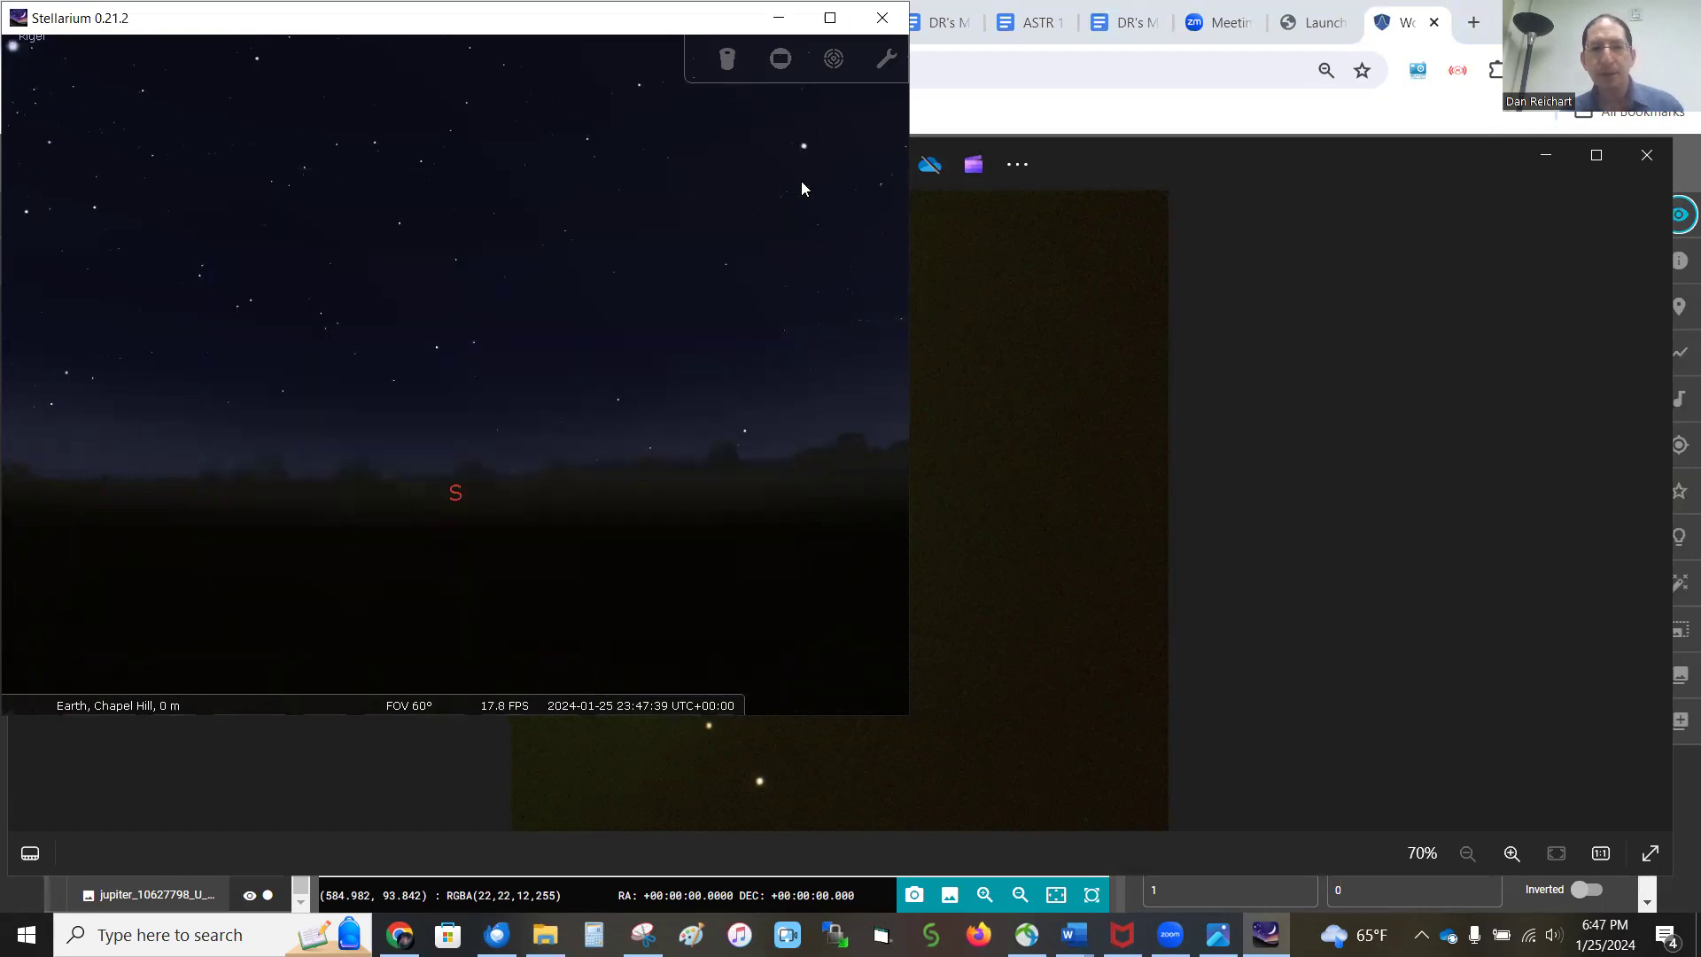
Hide the ground and the atmosphere from the sky view
{"action": "mouse_move", "coordinate": [274, 727]}
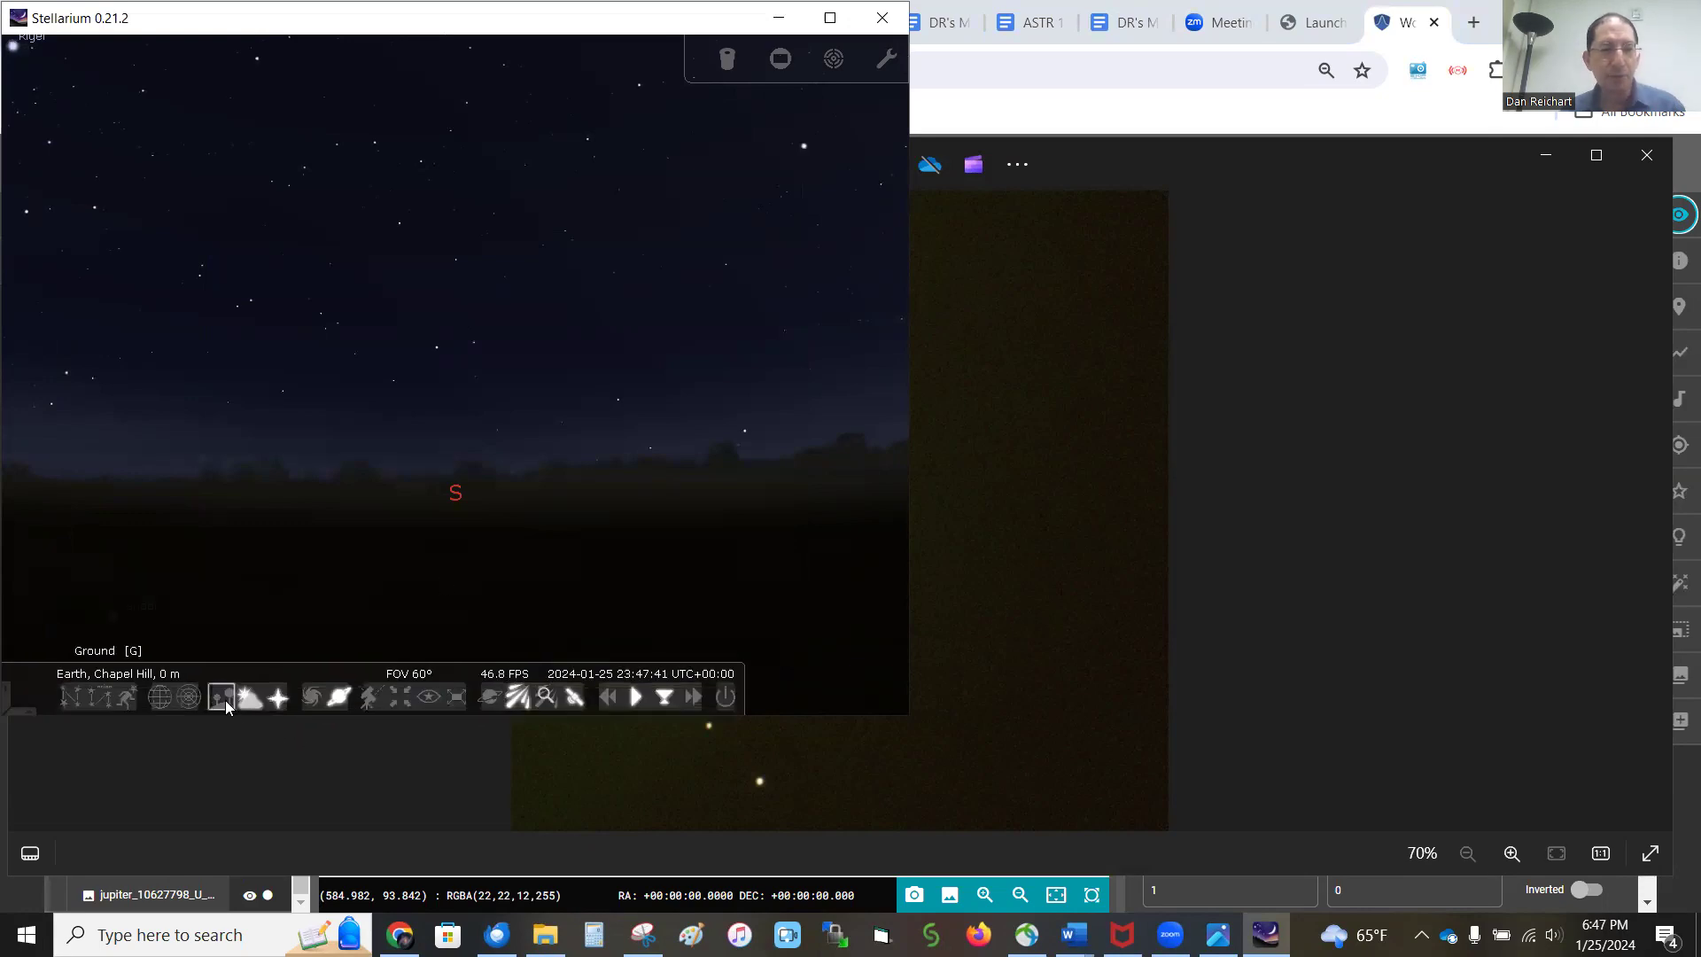
{"action": "left_click", "coordinate": [225, 700]}
{"action": "left_click", "coordinate": [246, 700]}
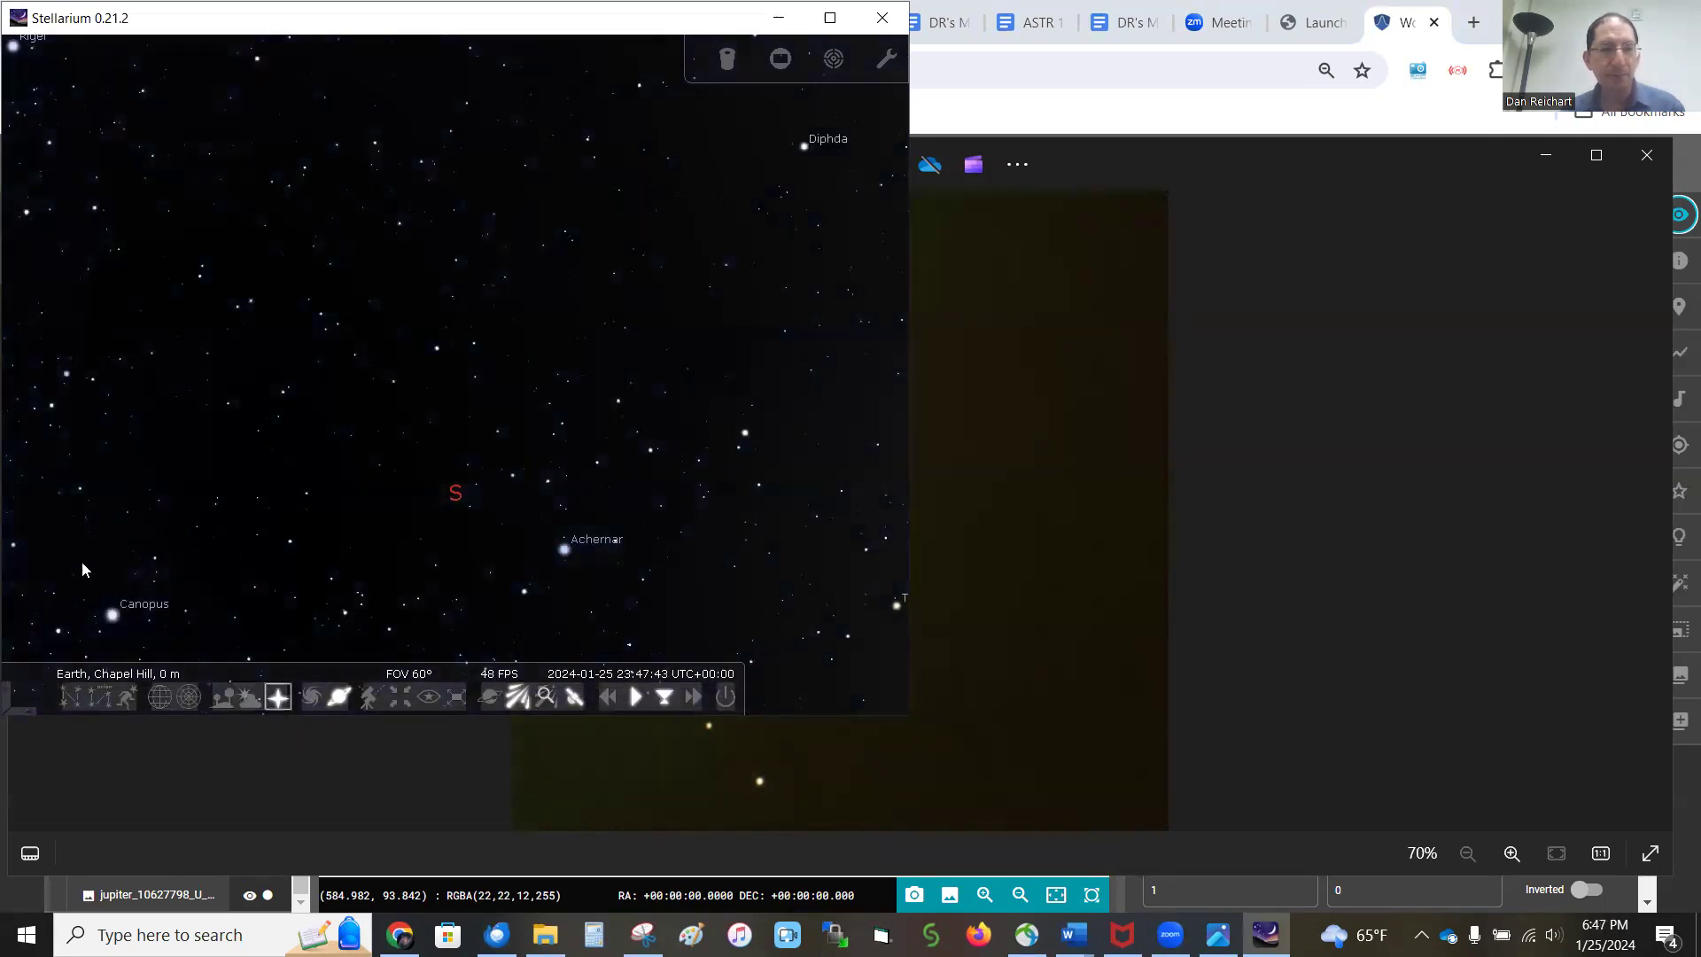
Find Jupiter, zoom in until its moons show, and switch the view to the equatorial mount
{"action": "mouse_move", "coordinate": [25, 467]}
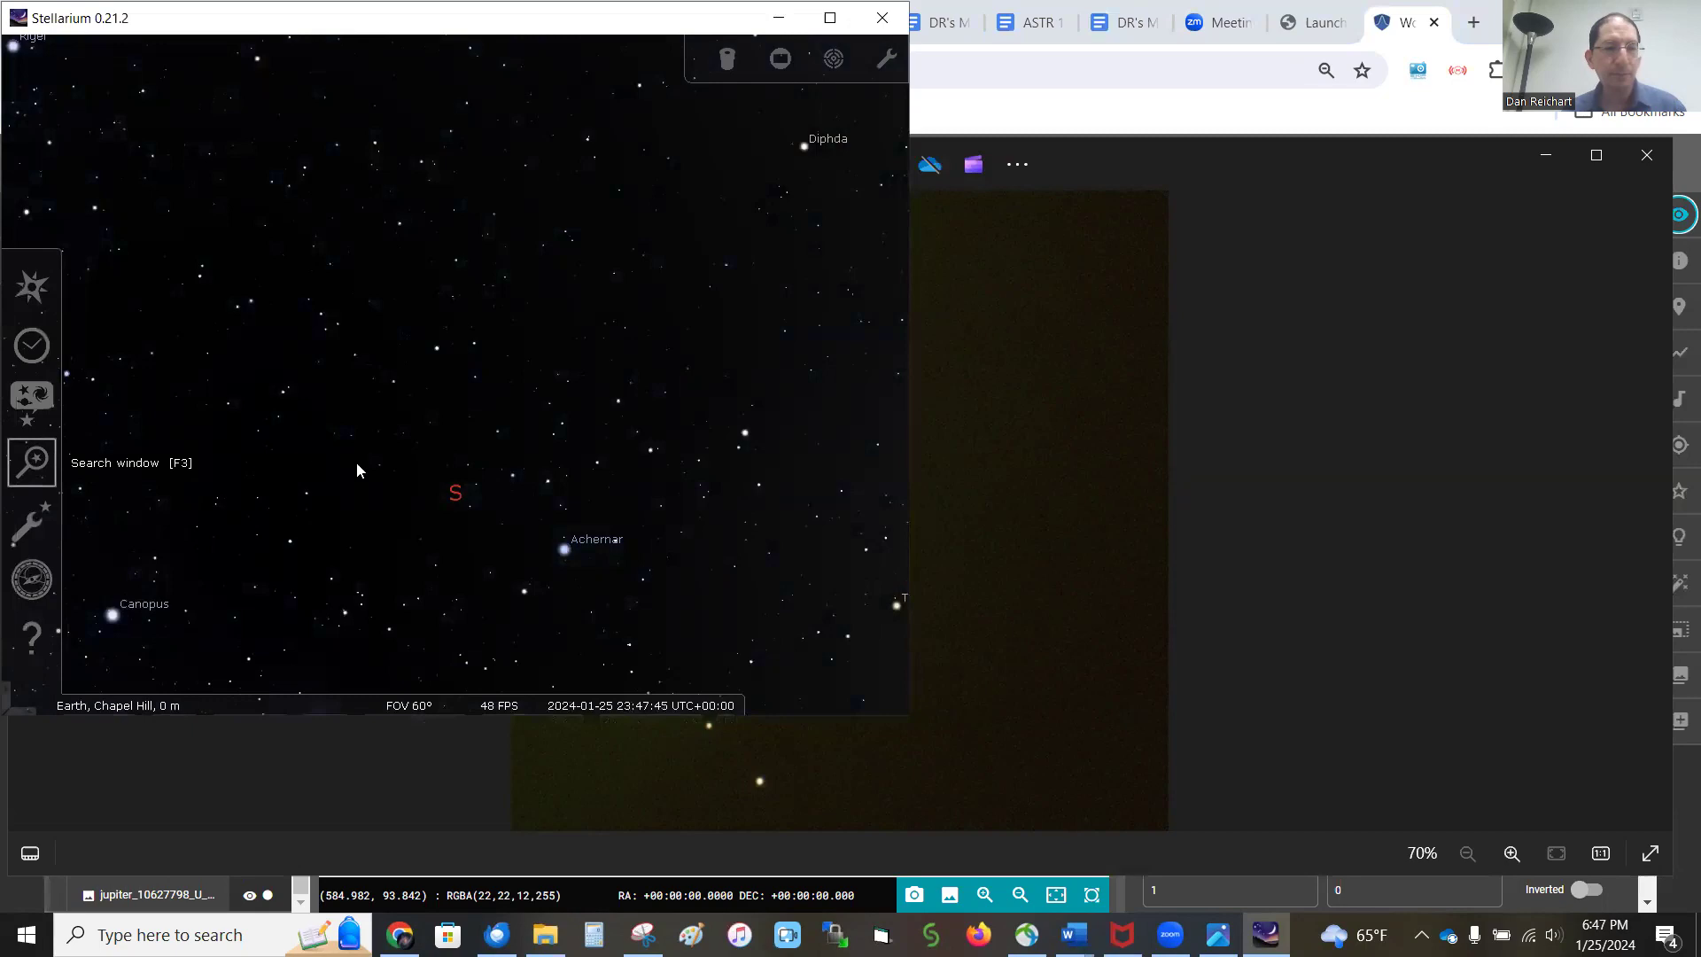
{"action": "key", "text": "F3"}
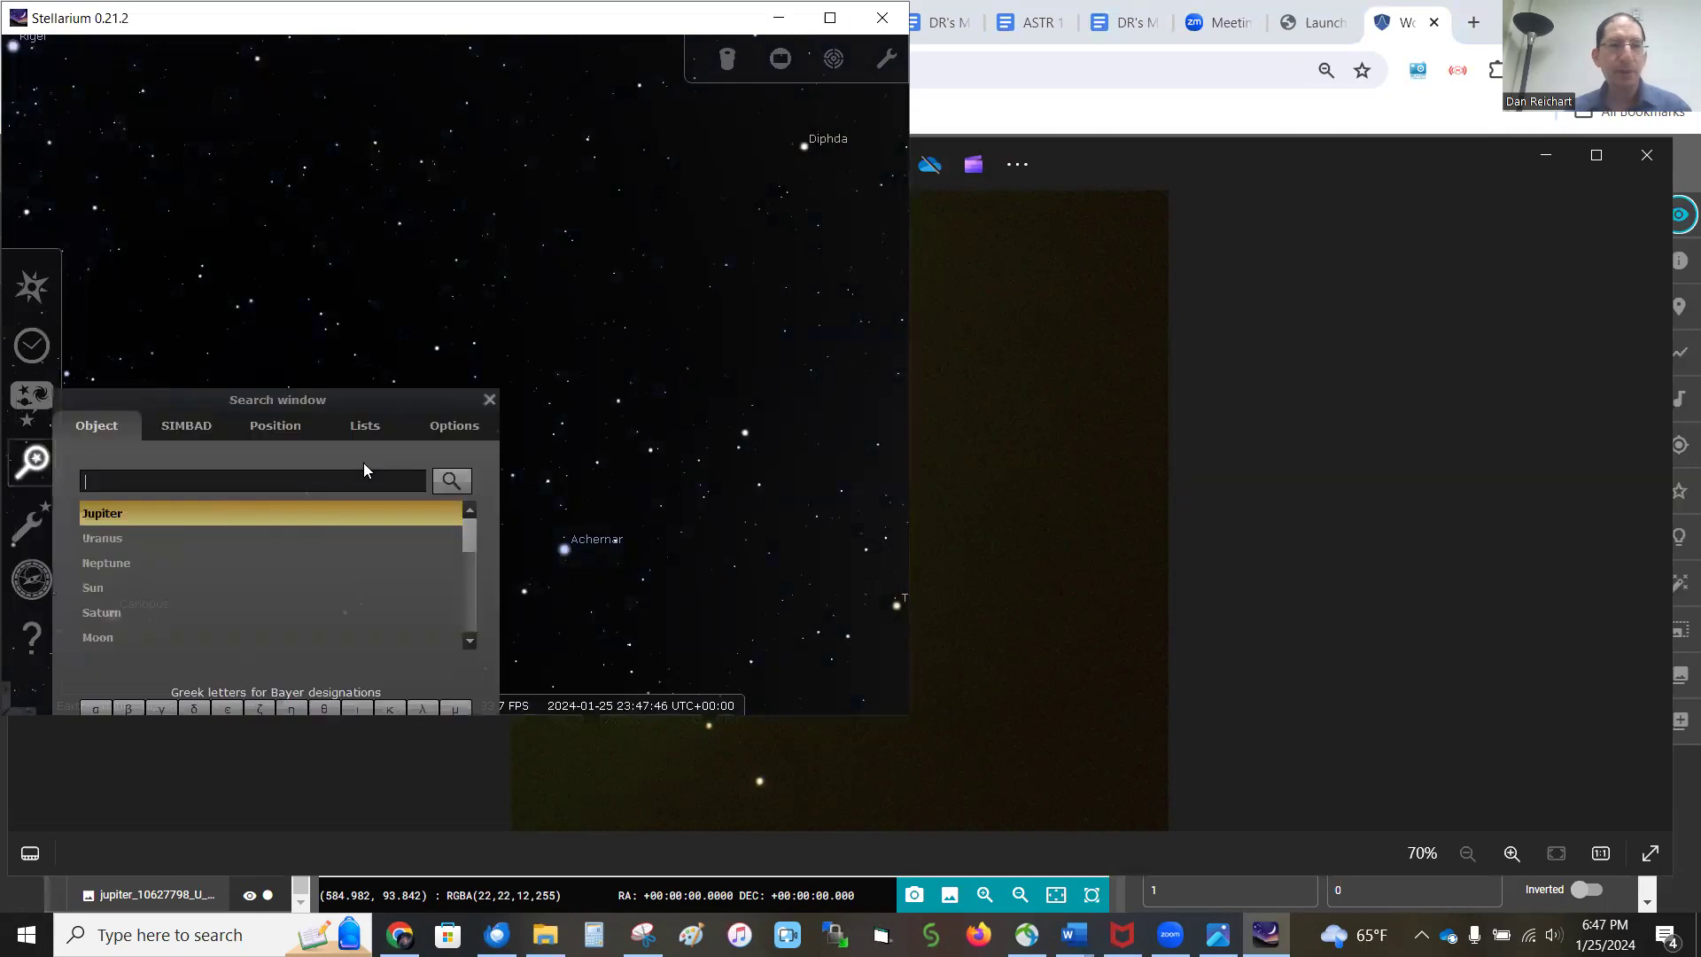
{"action": "left_click", "coordinate": [353, 514]}
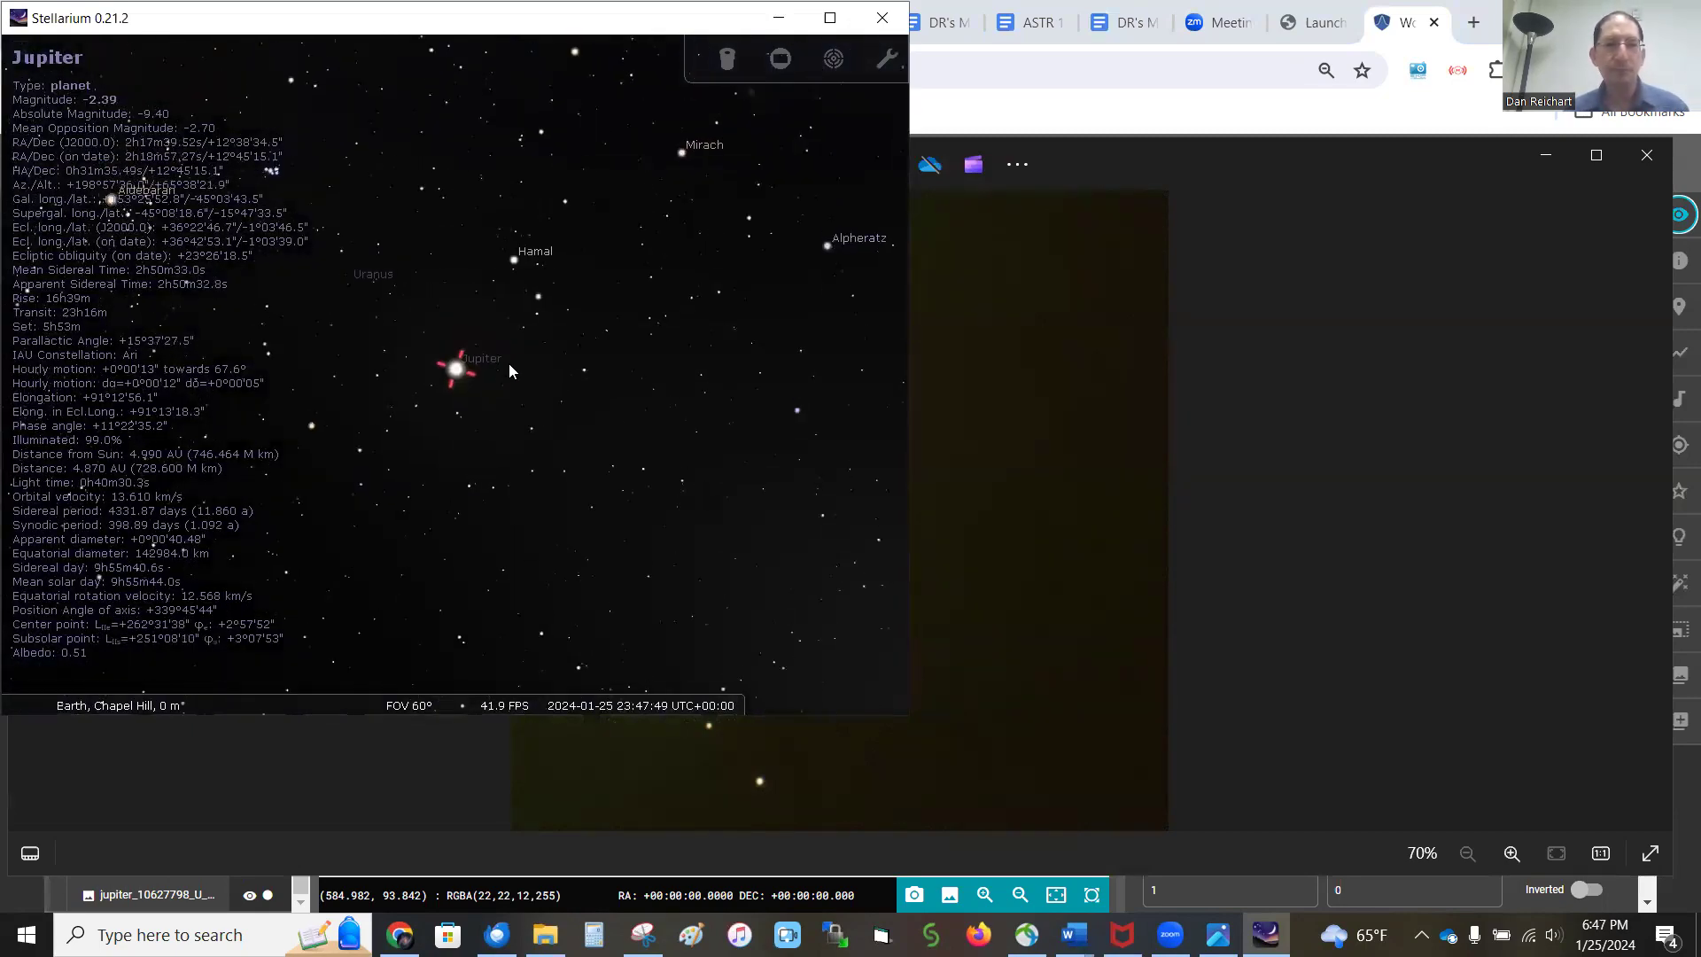
{"action": "key", "text": "slash"}
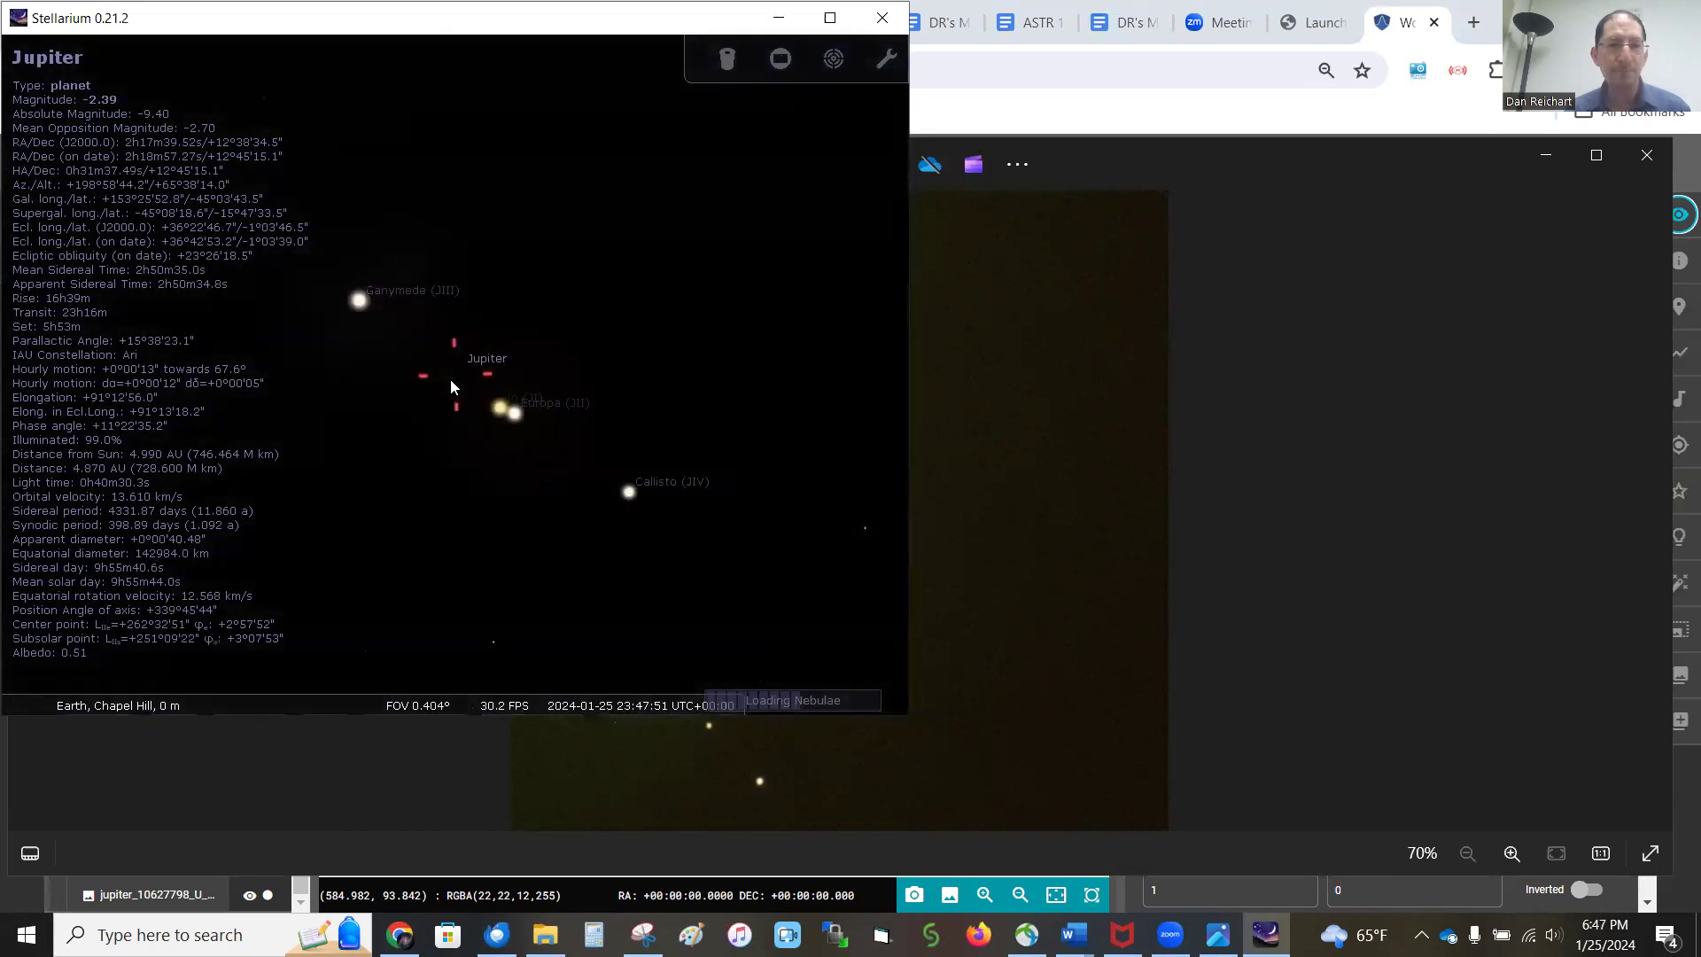
{"action": "mouse_move", "coordinate": [425, 705]}
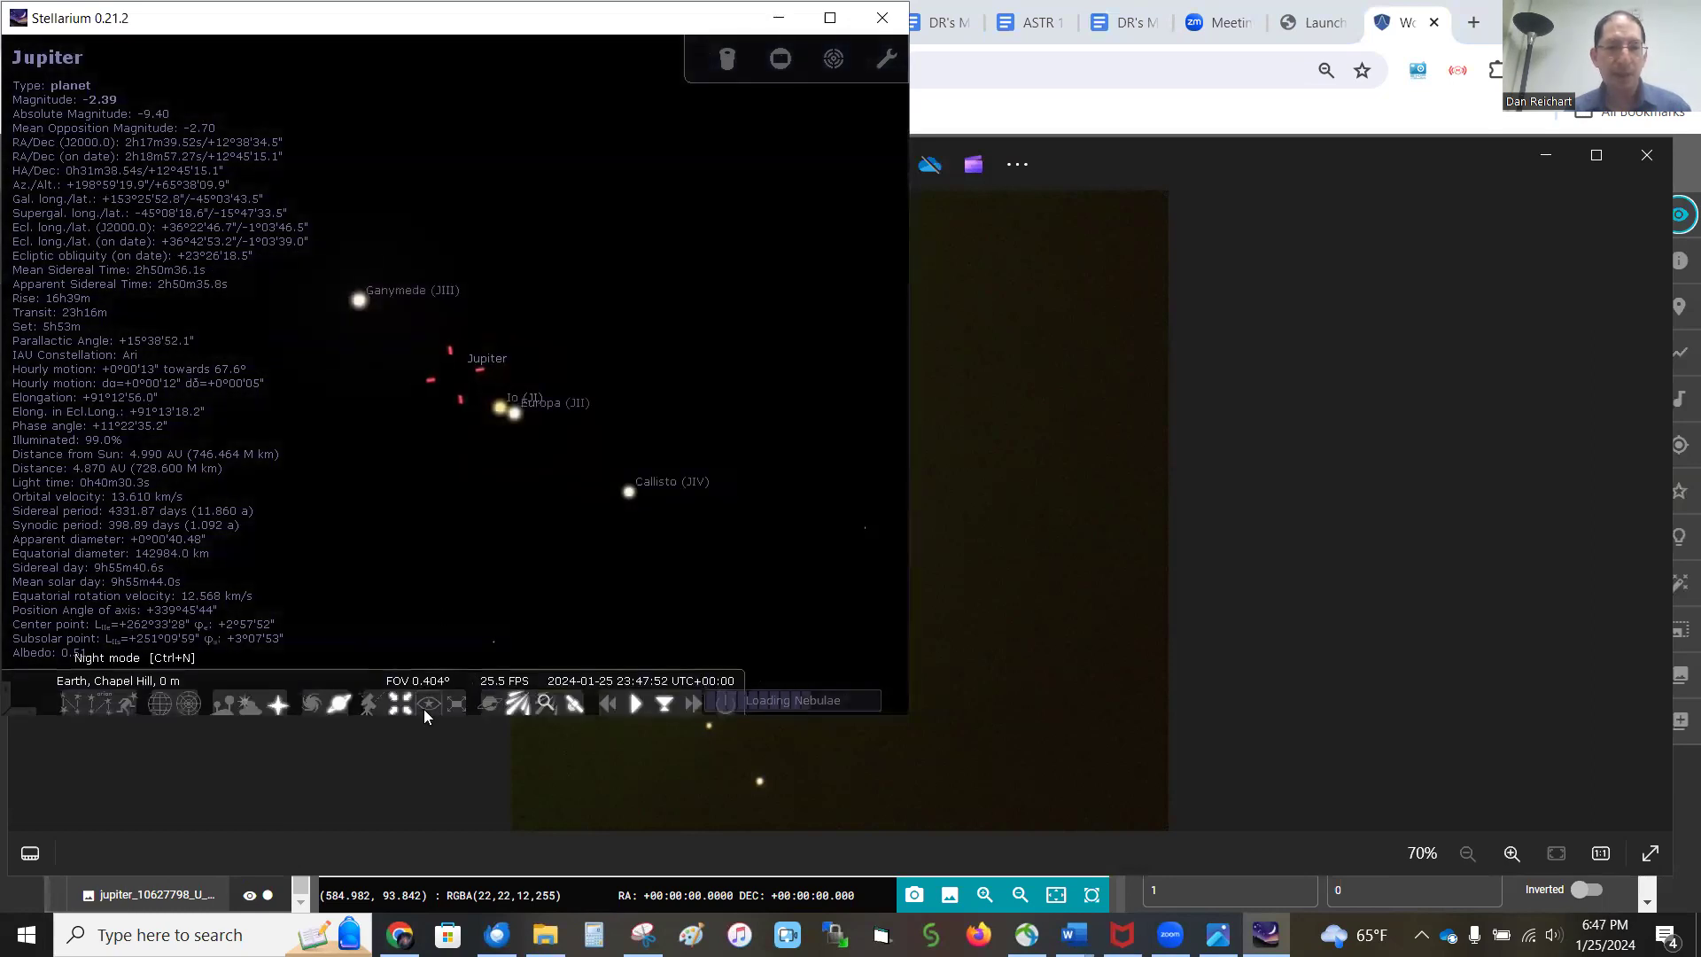
{"action": "left_click", "coordinate": [372, 699]}
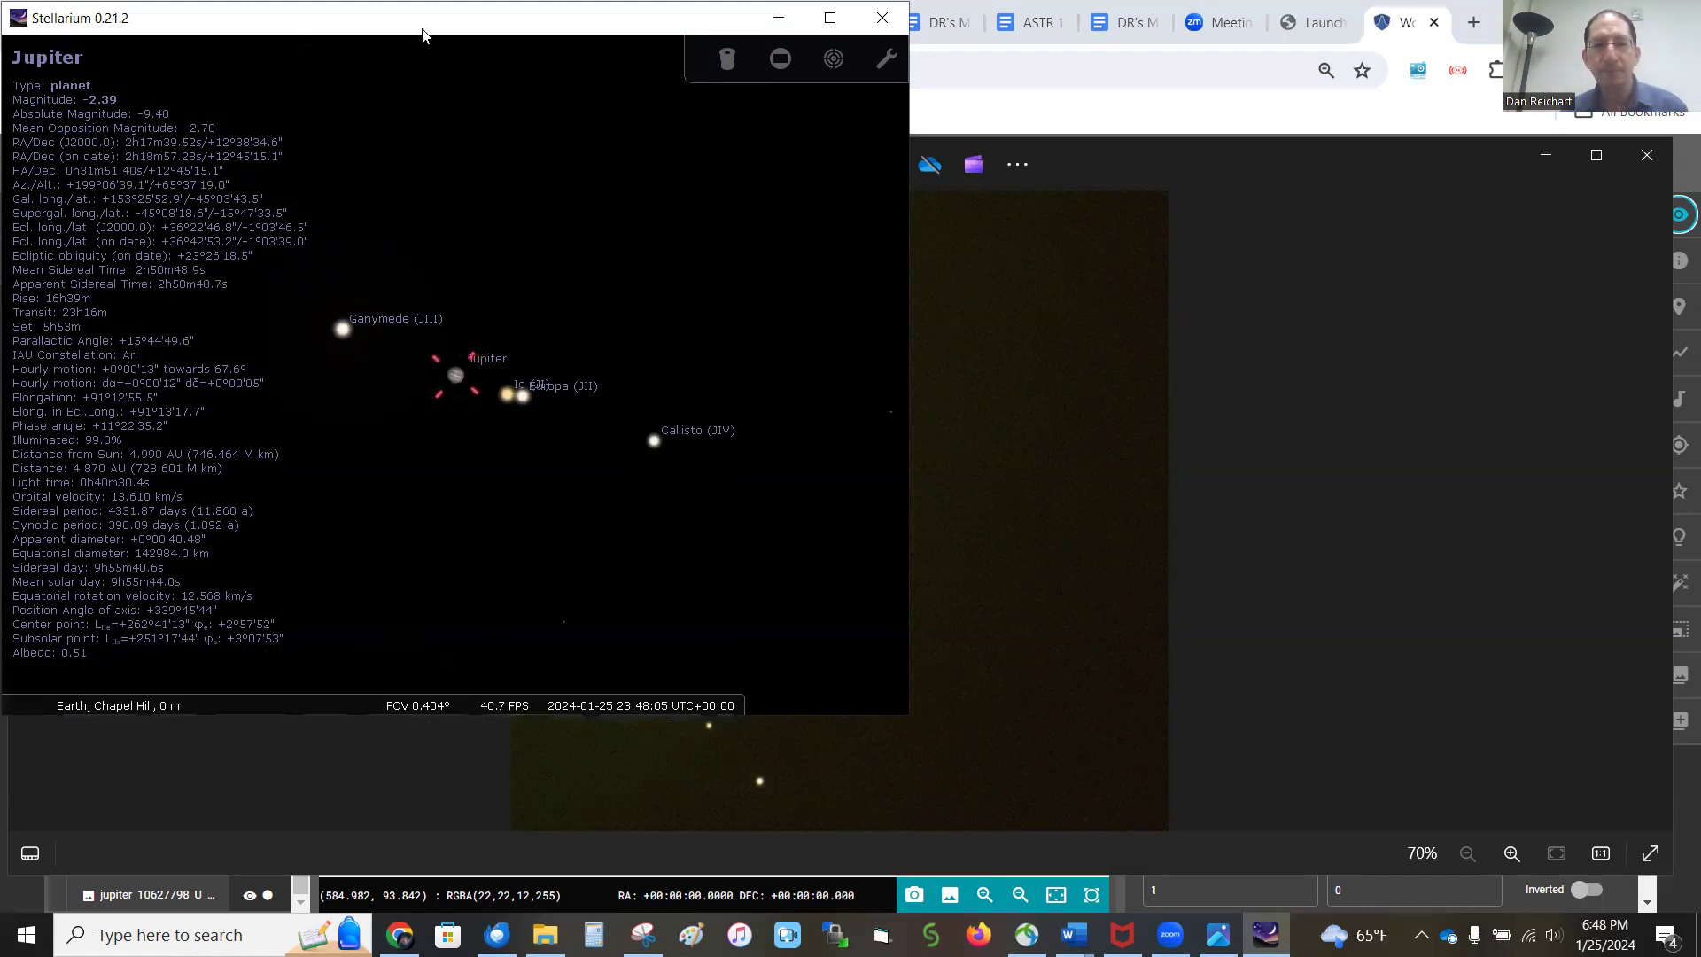
Switch to Afterglow and look up the observation date and time in the file info of the composite's Halpha layer
{"action": "left_click", "coordinate": [779, 18]}
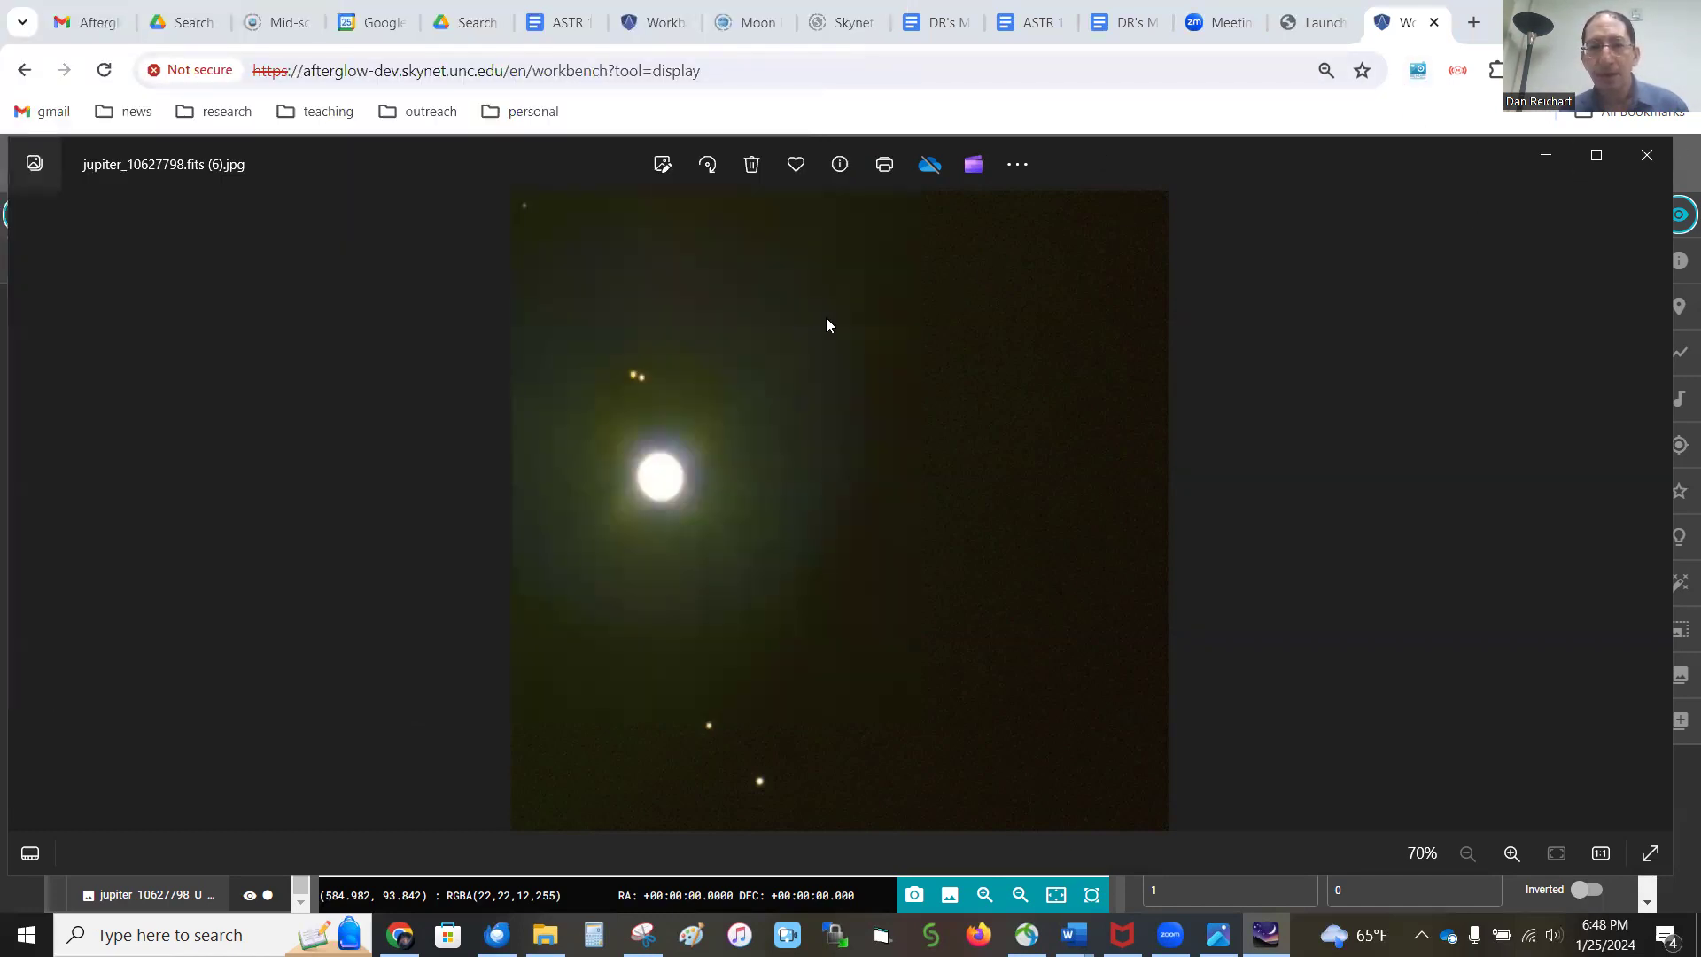
{"action": "left_click", "coordinate": [1241, 165]}
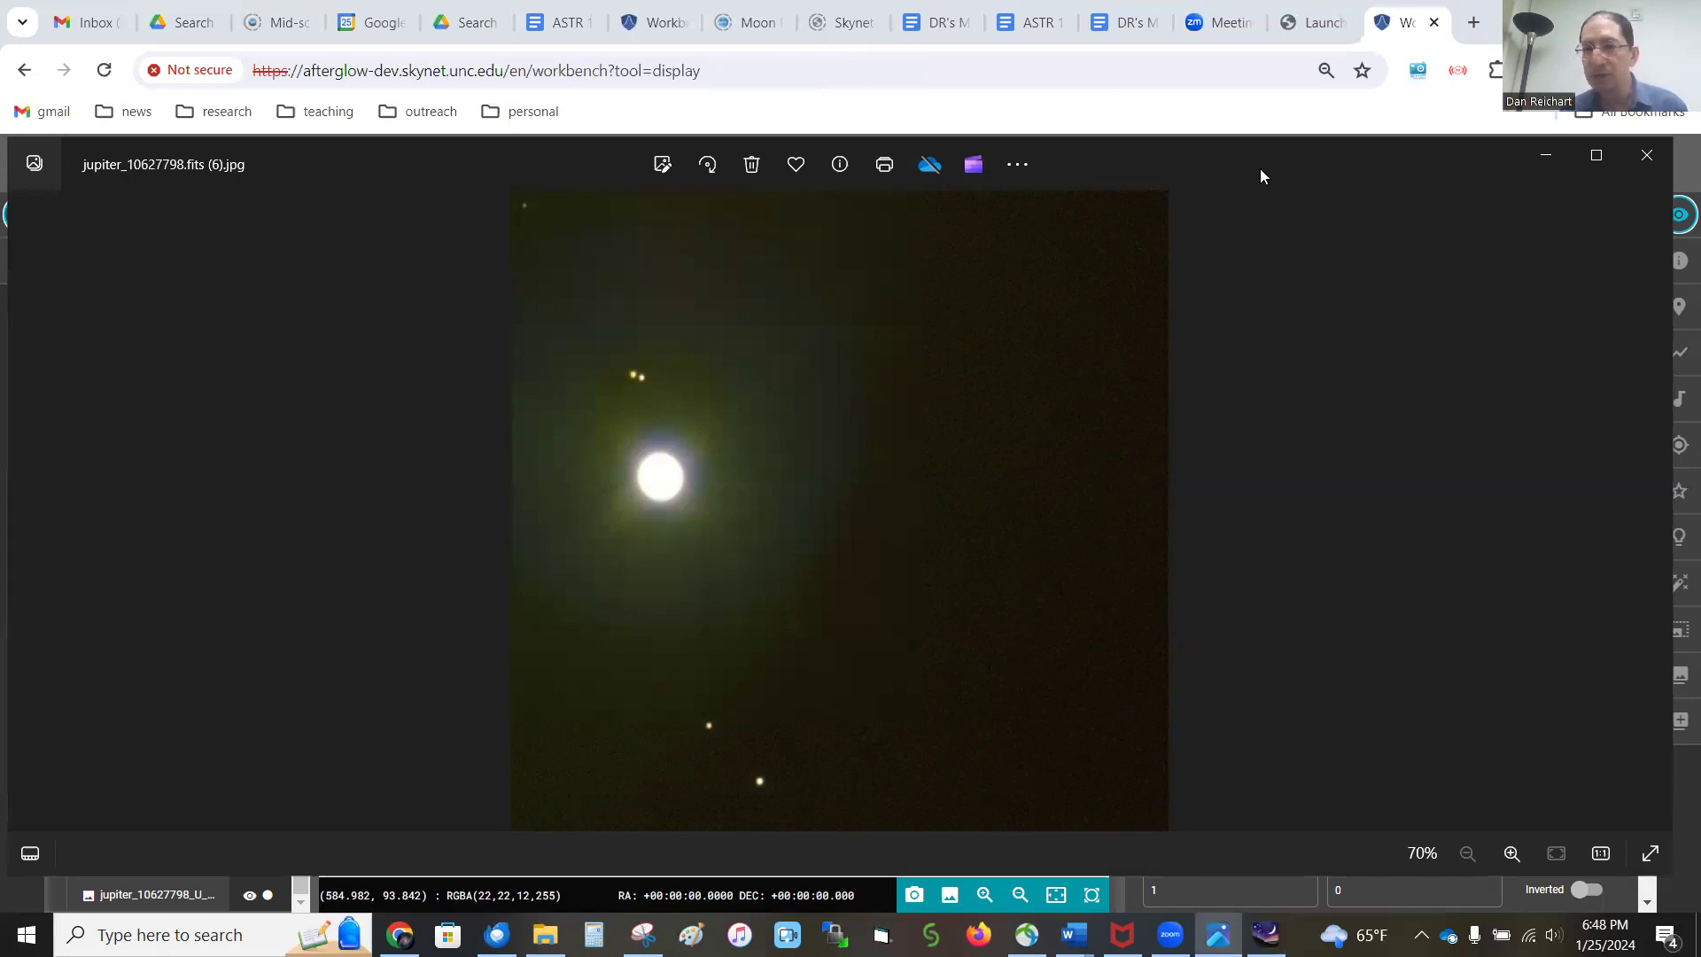
{"action": "key", "text": "alt+Tab"}
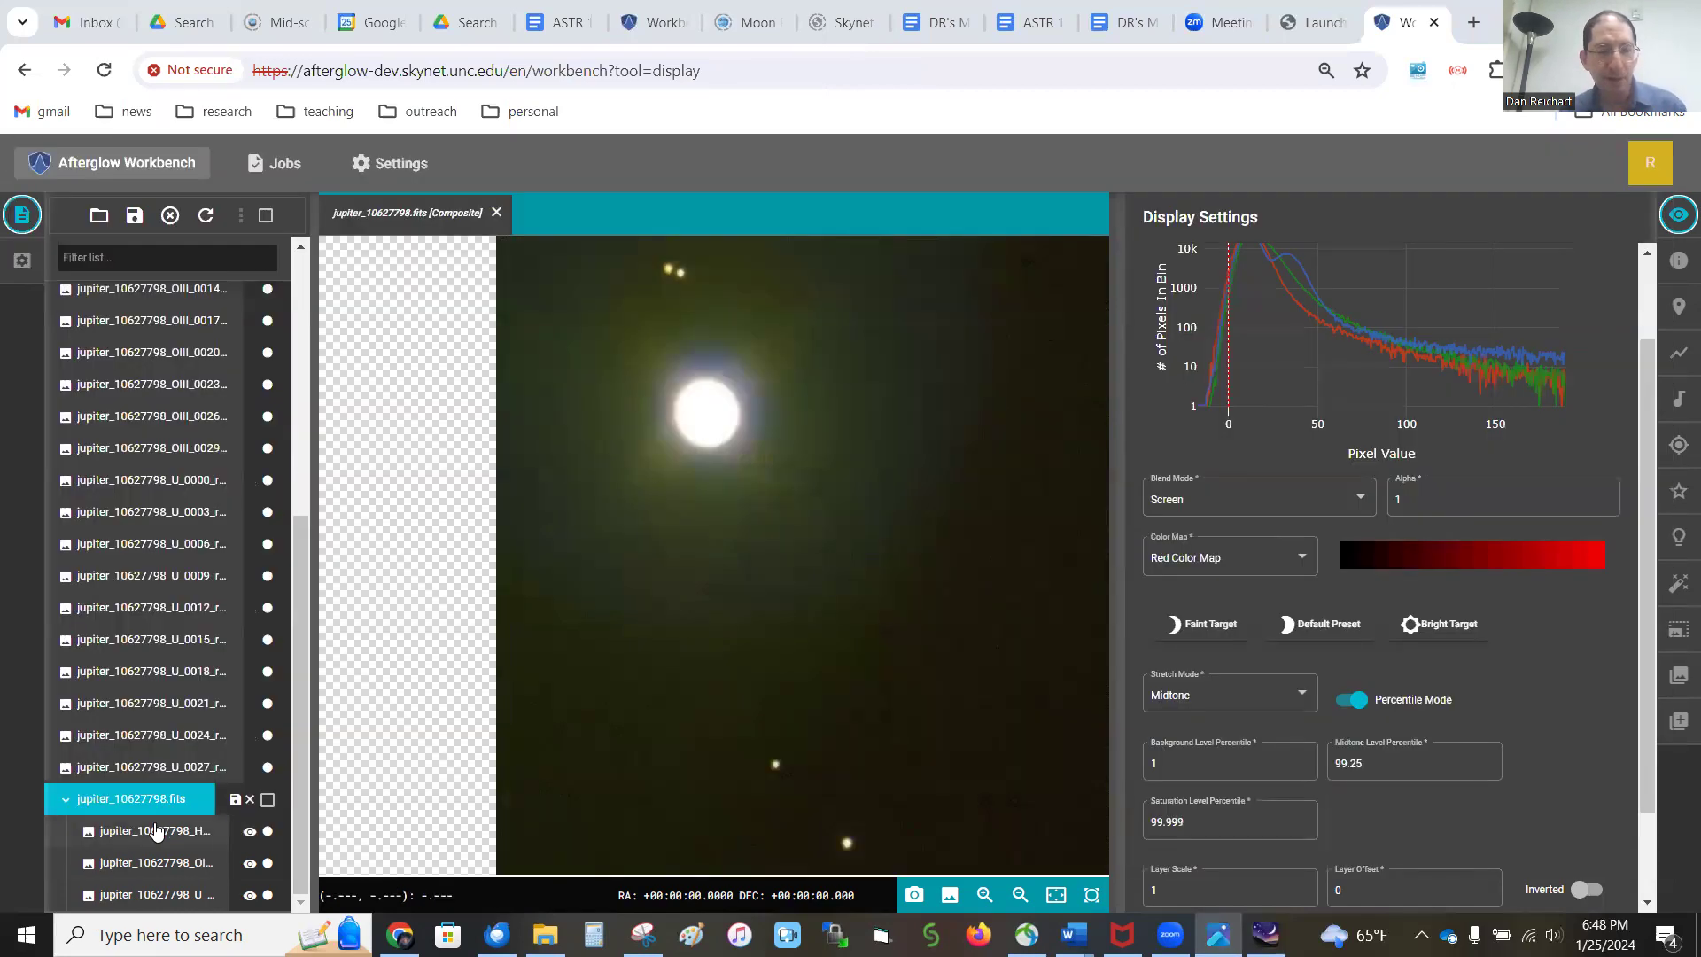
{"action": "left_click", "coordinate": [156, 831]}
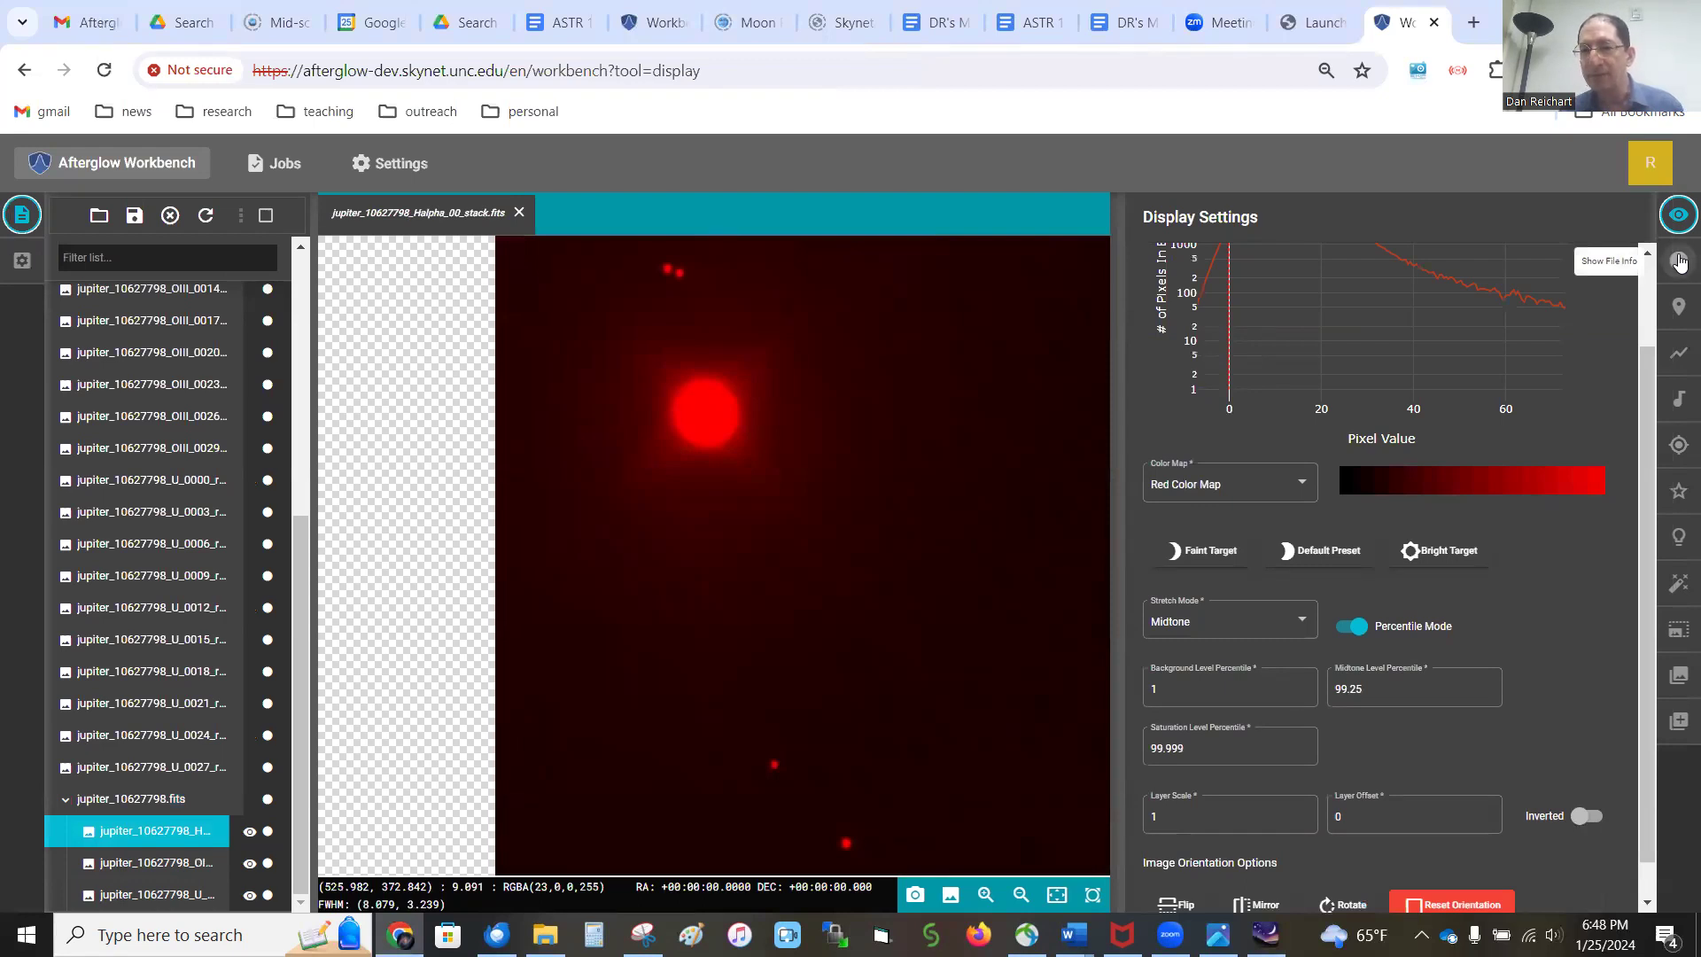
{"action": "left_click", "coordinate": [1680, 262]}
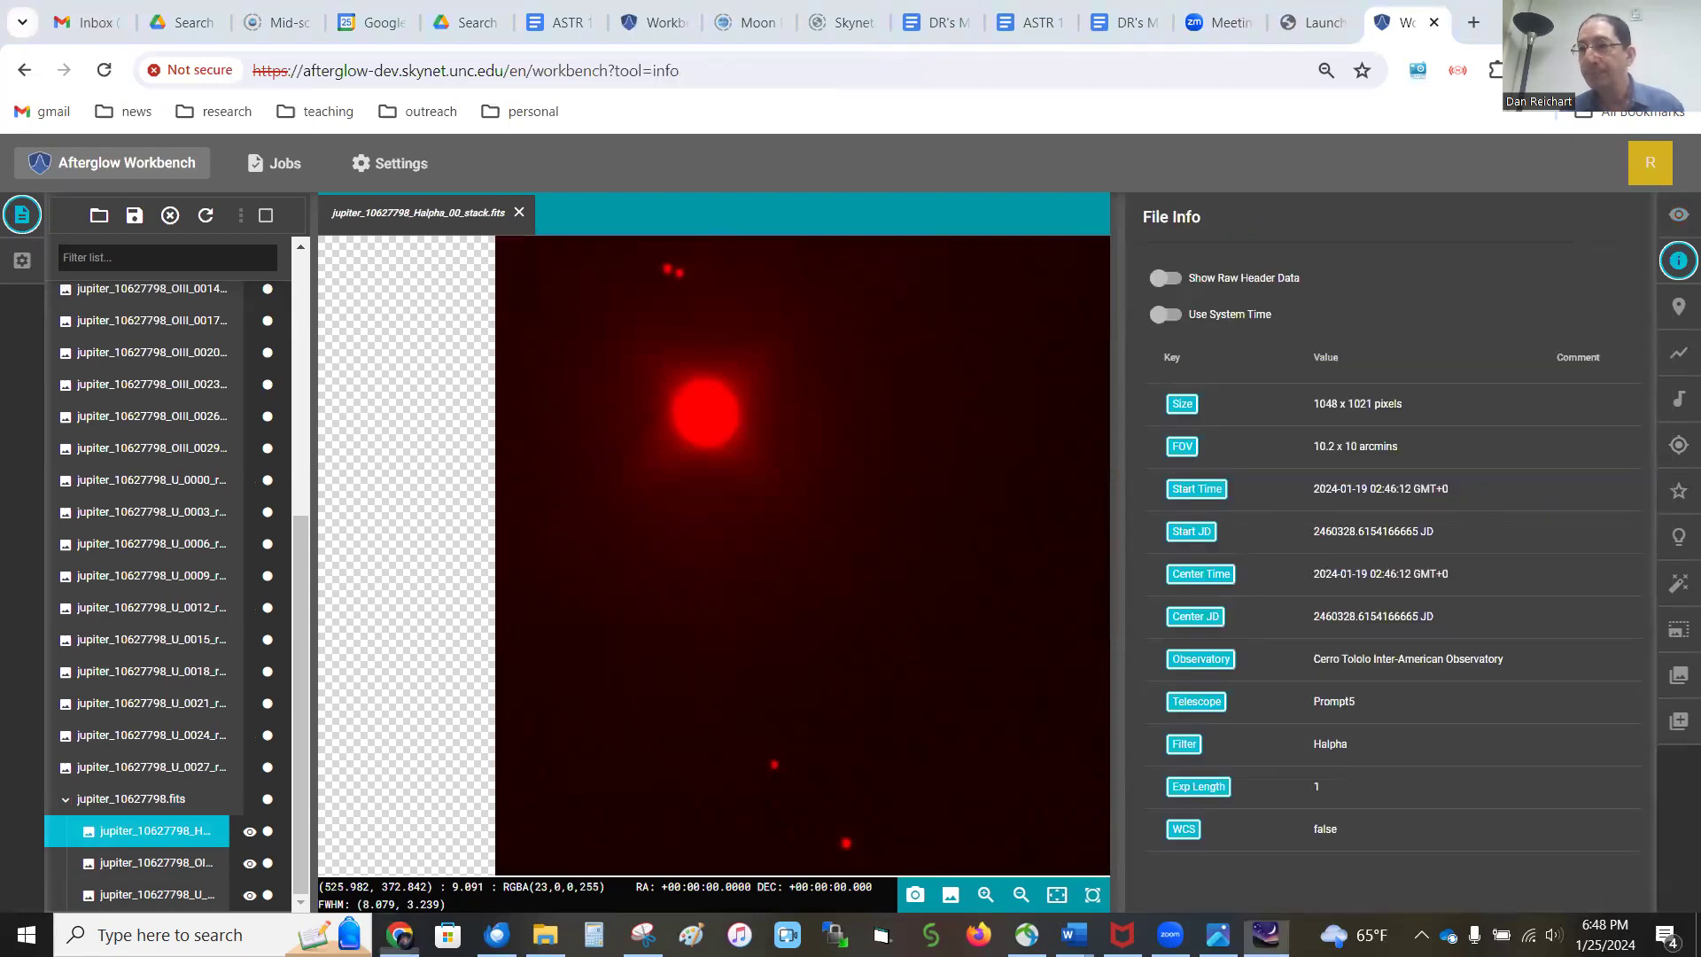
Switch to Stellarium and set the simulation date to 2024-1-19 and the time to 2:46 UTC
{"action": "key", "text": "alt+Tab"}
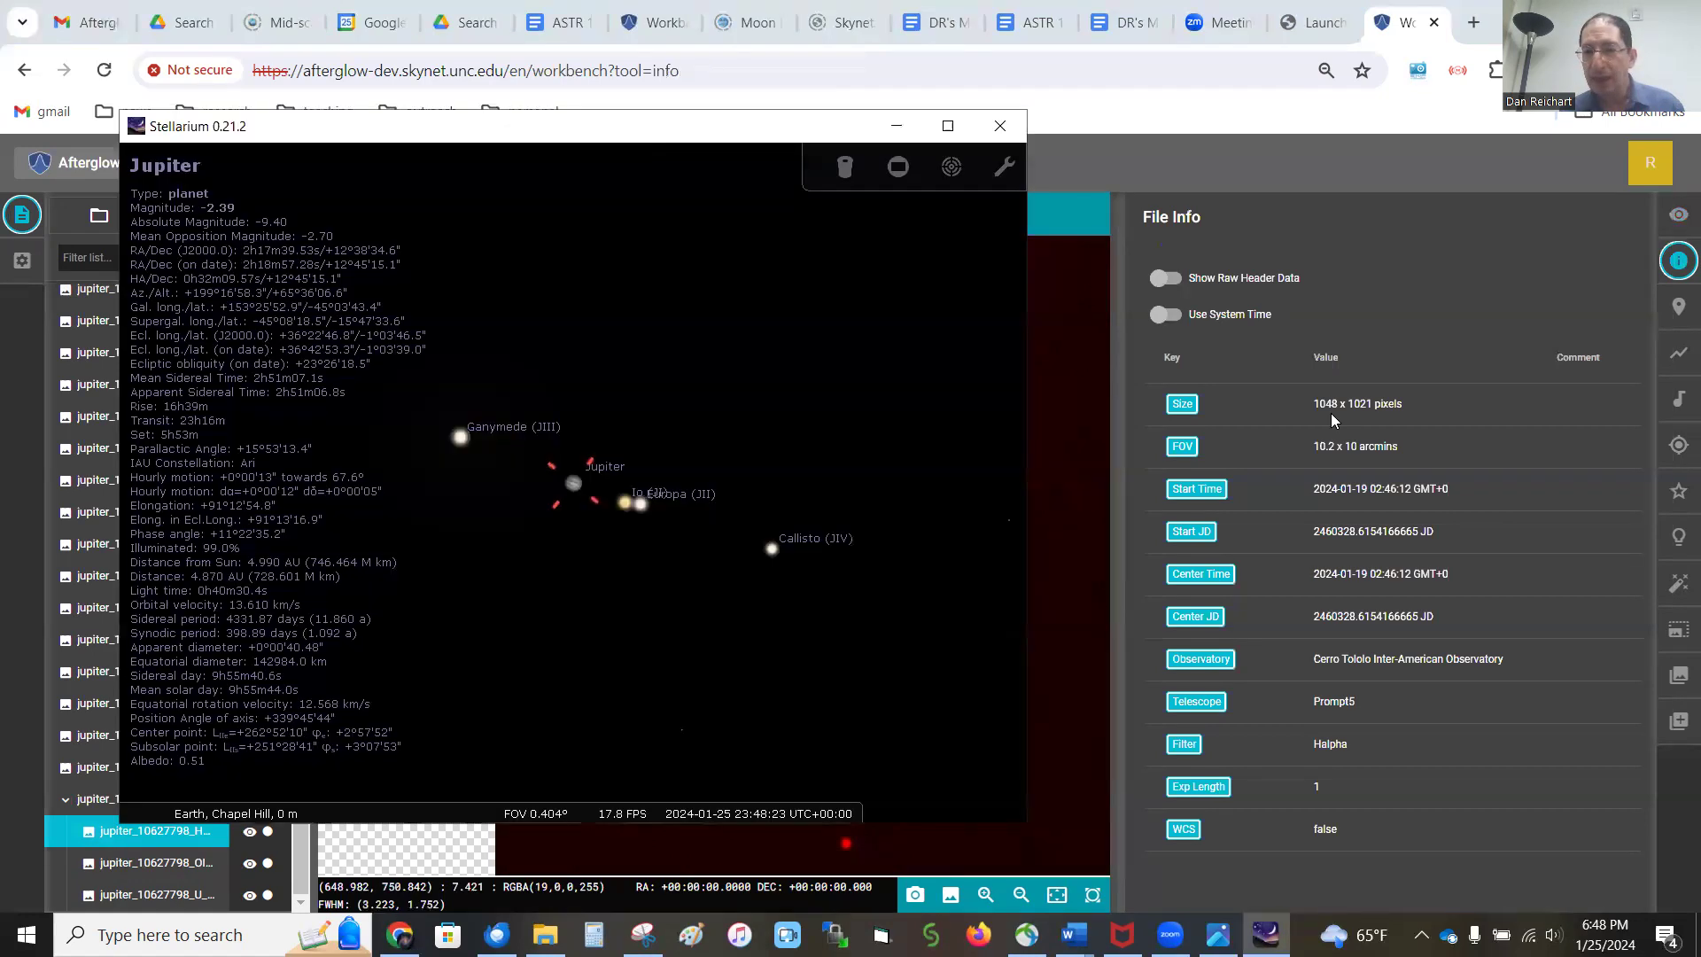
{"action": "mouse_move", "coordinate": [141, 436]}
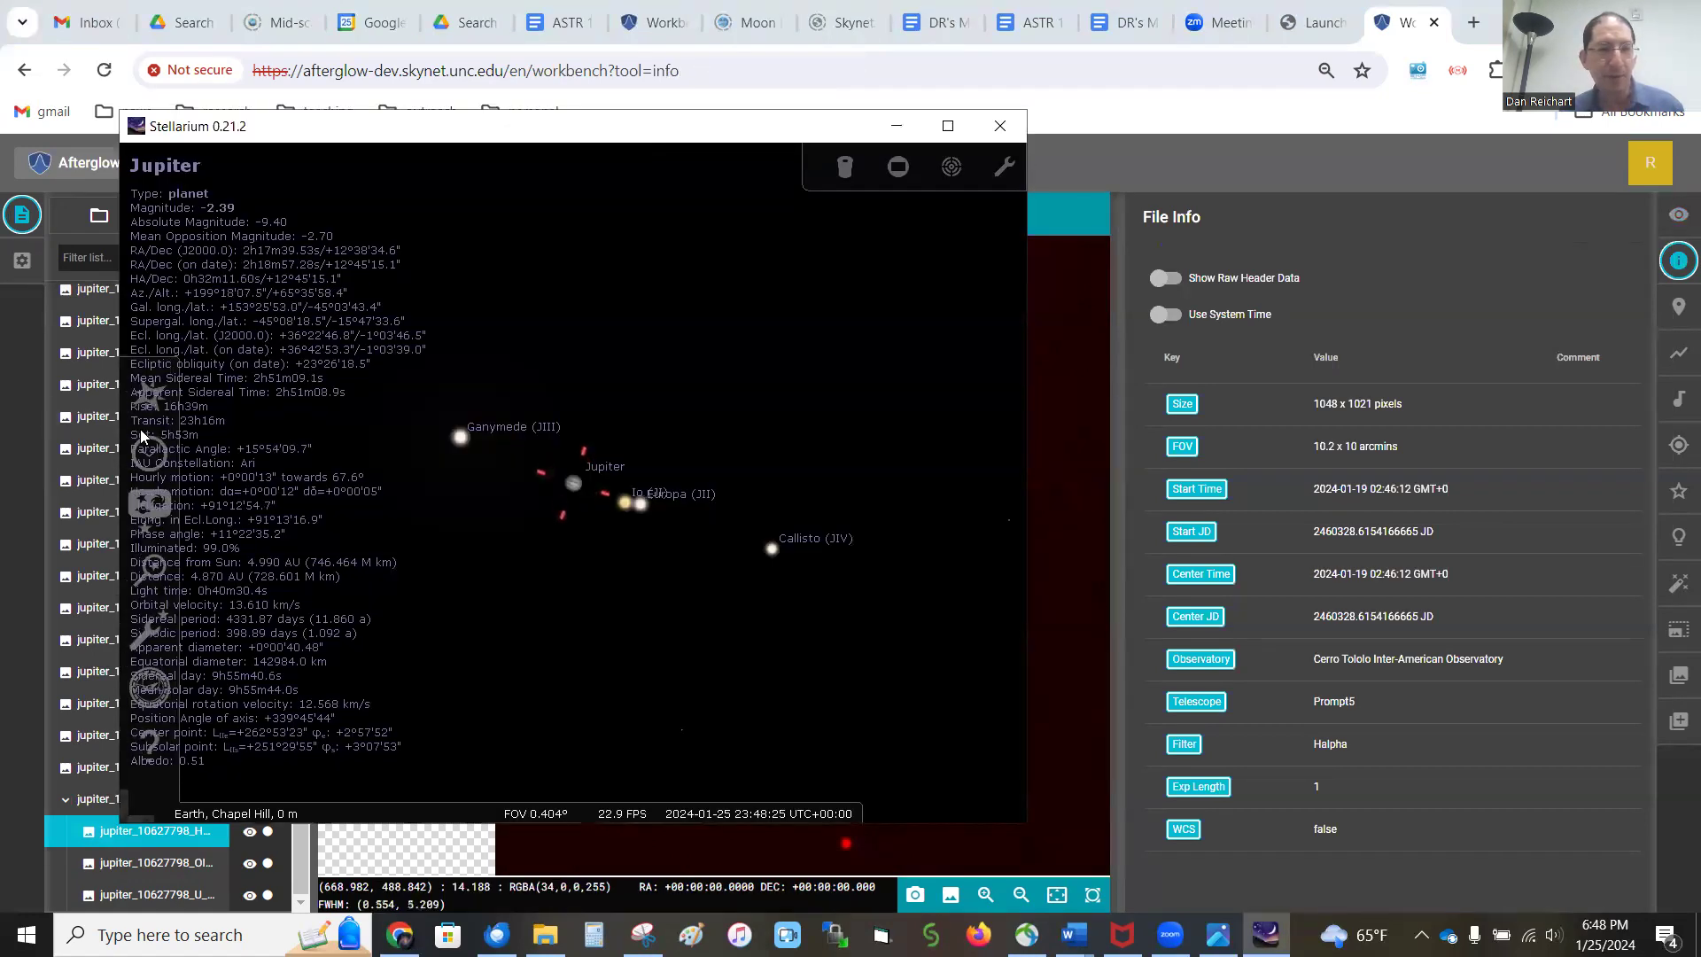
{"action": "left_click", "coordinate": [165, 467]}
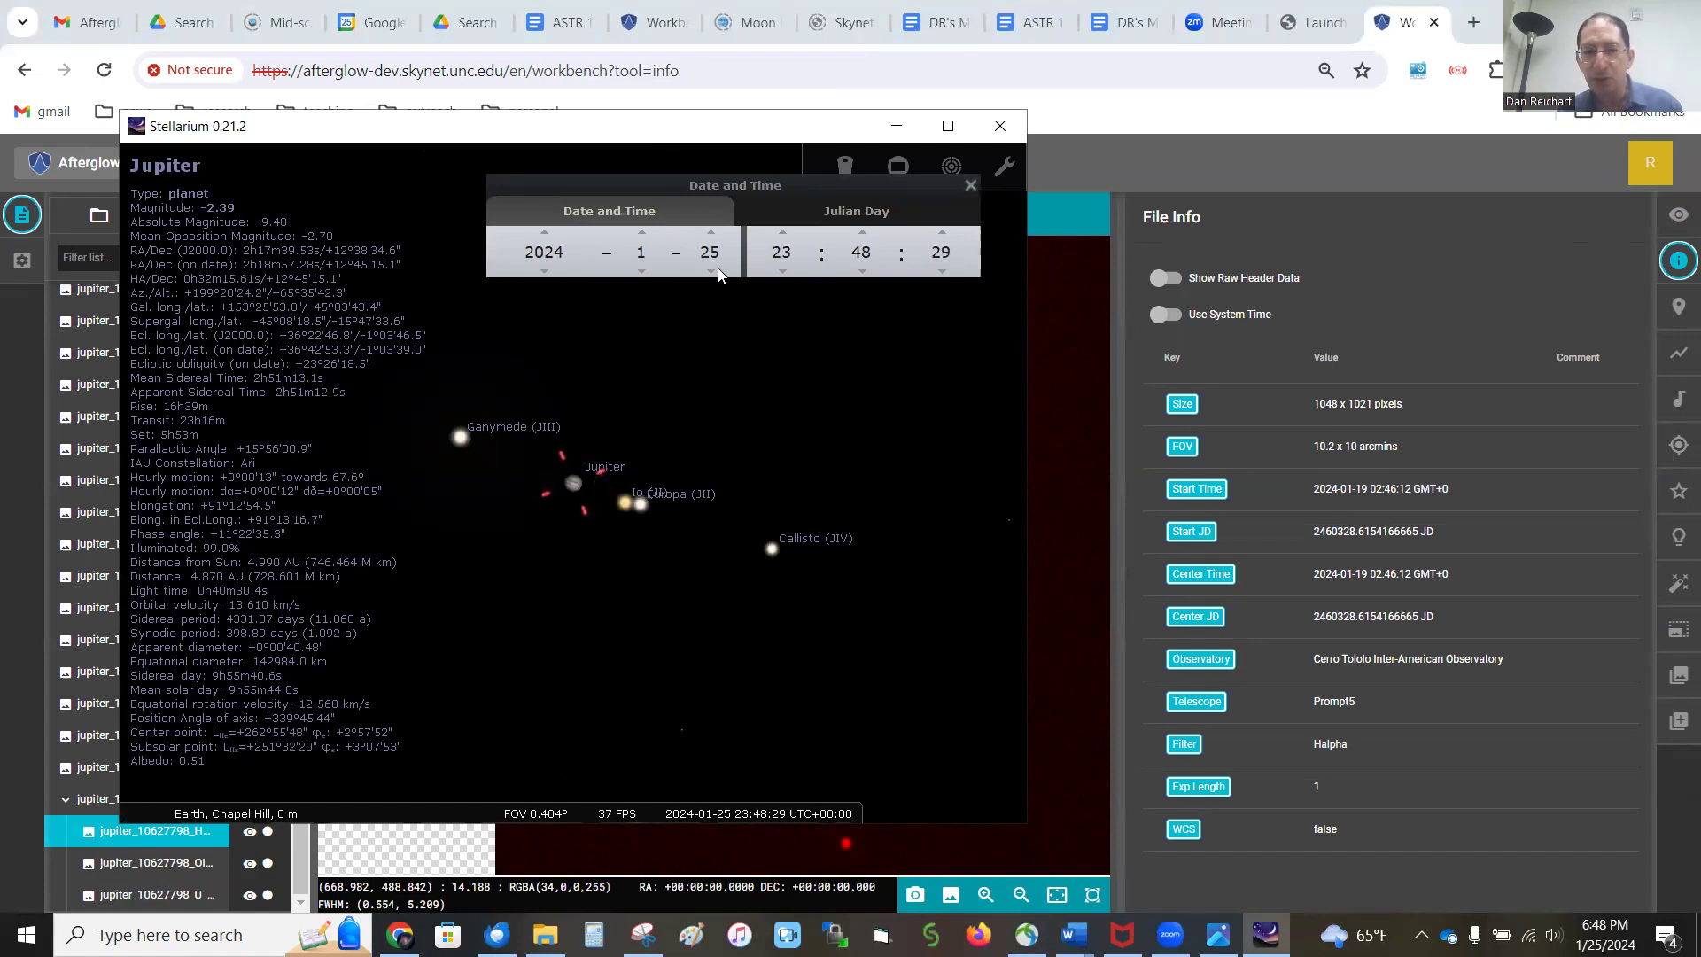
{"action": "scroll", "coordinate": [714, 270], "scroll_direction": "down", "scroll_amount": 6}
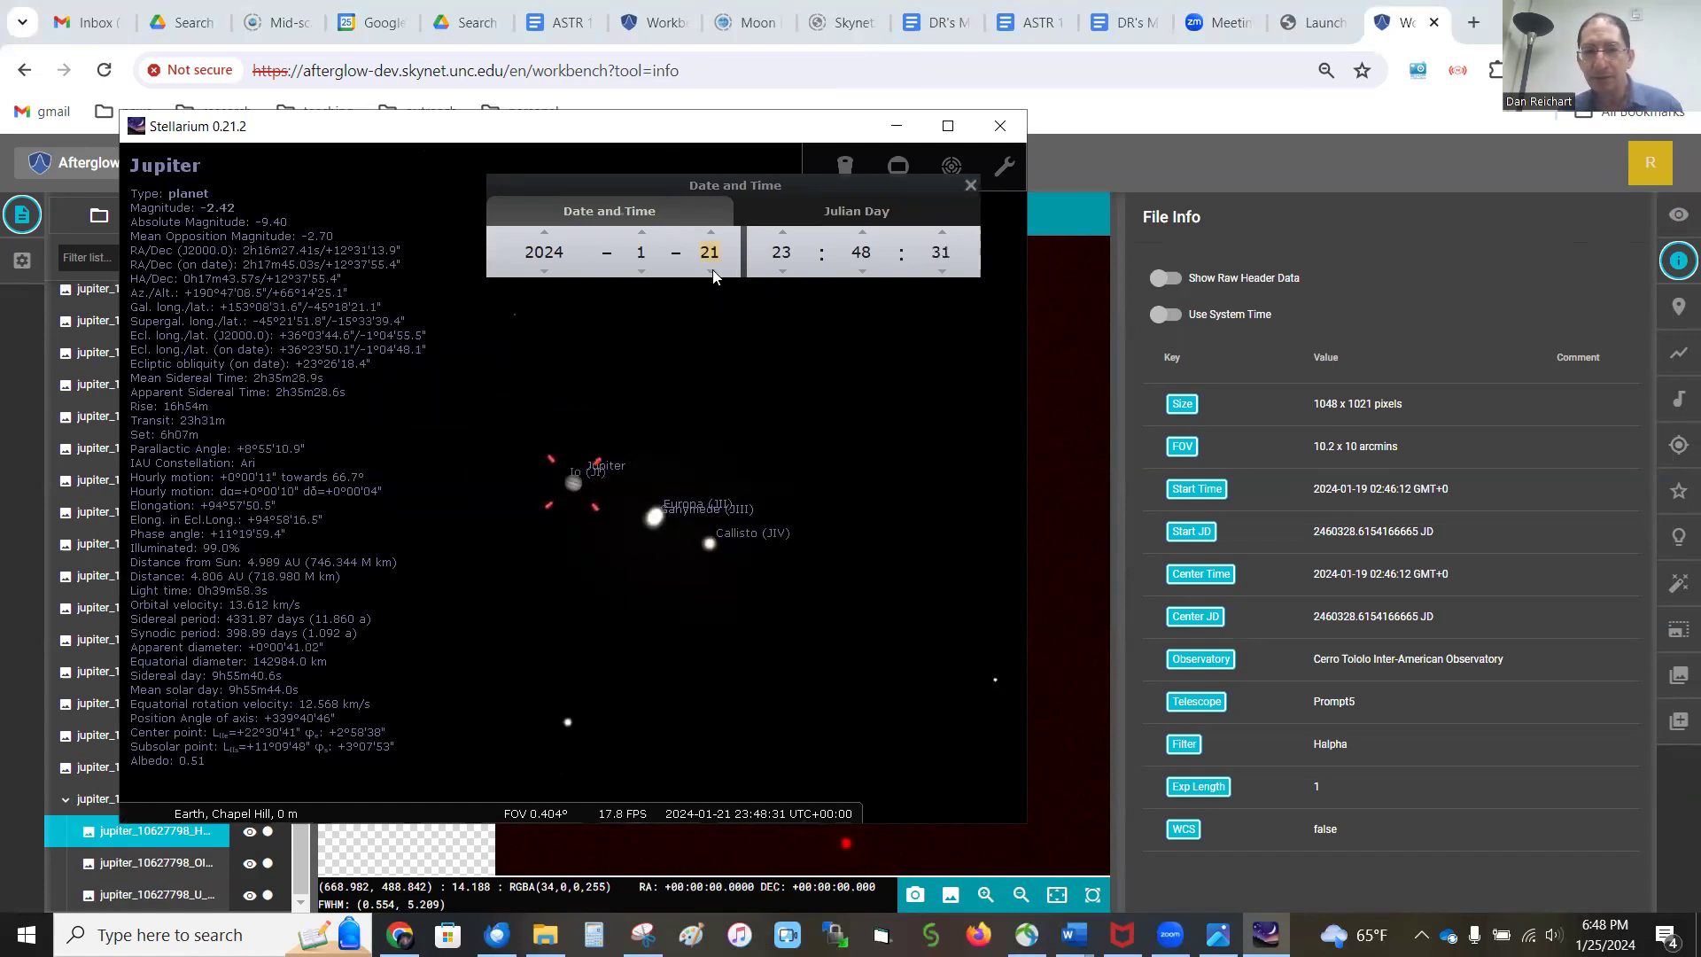
{"action": "left_click", "coordinate": [794, 255]}
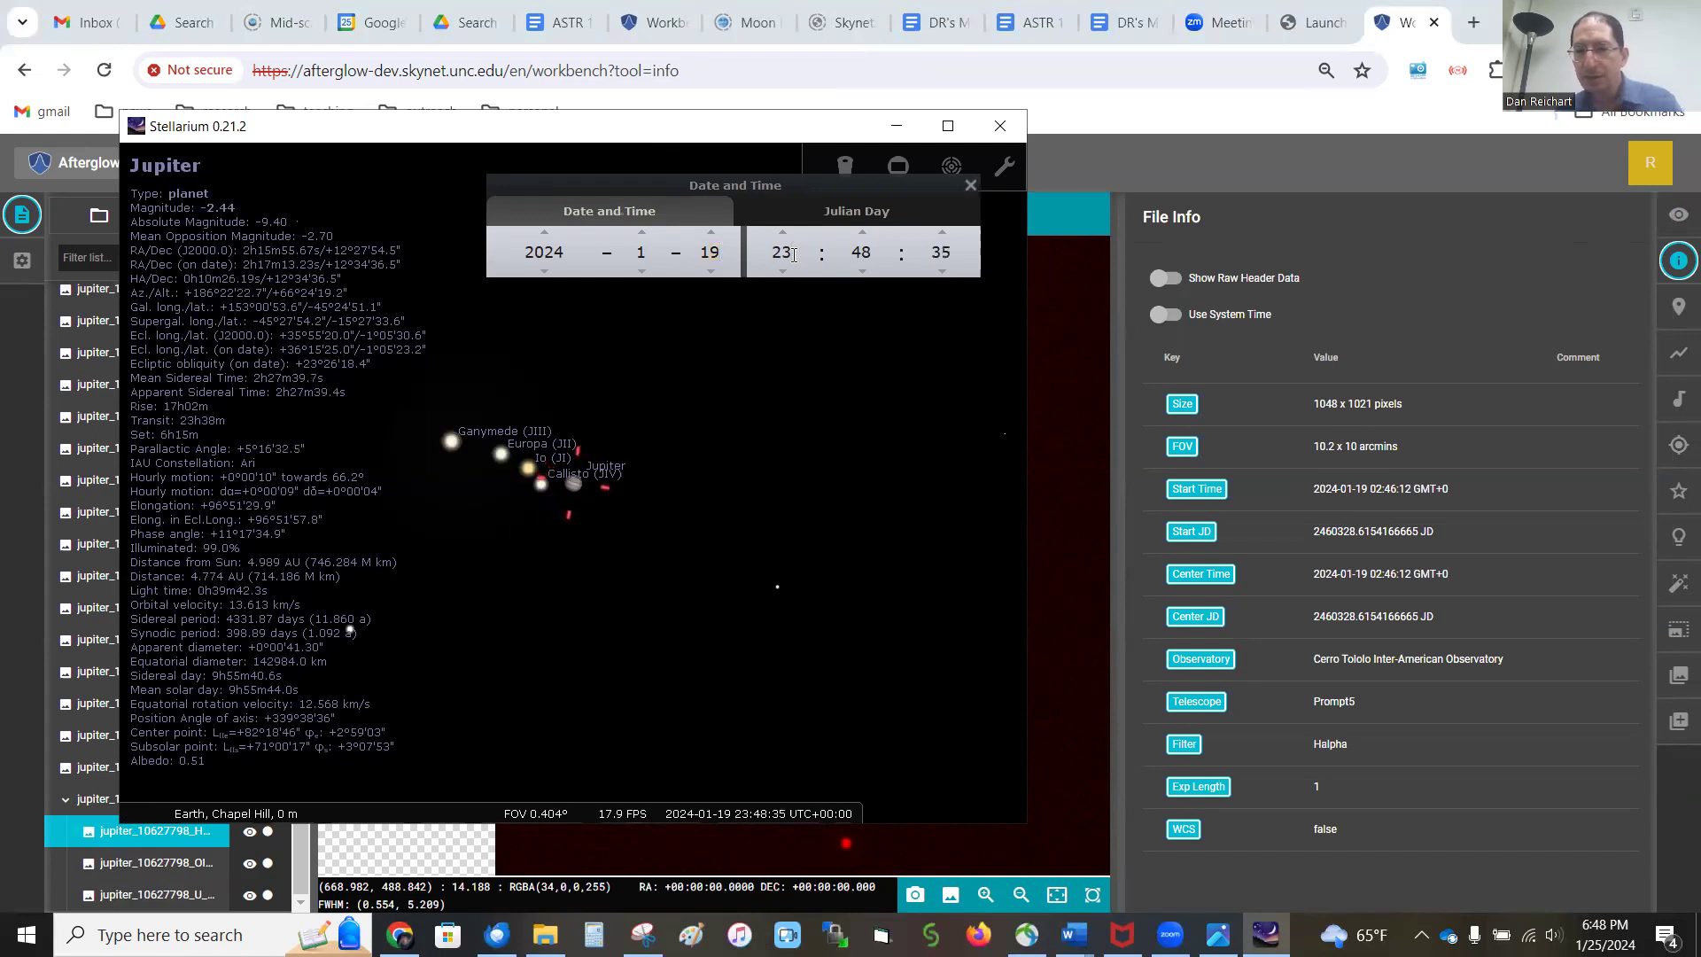
{"action": "key", "text": "BackSpace"}
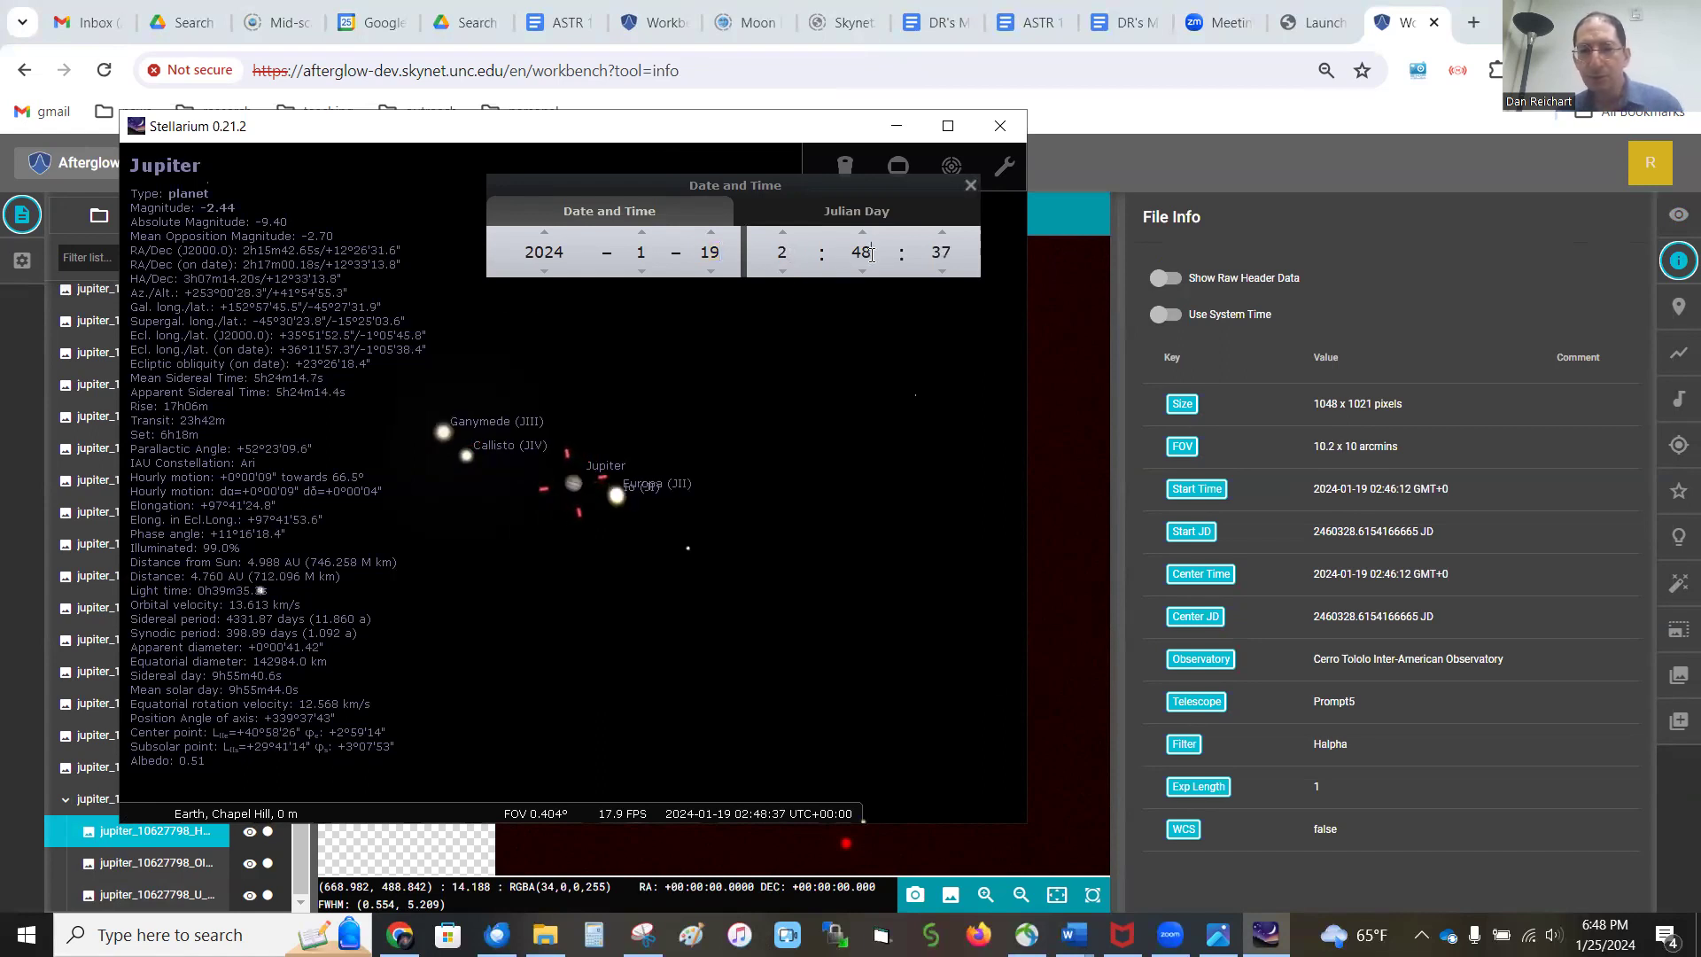
{"action": "scroll", "coordinate": [871, 255], "scroll_direction": "down", "scroll_amount": 2}
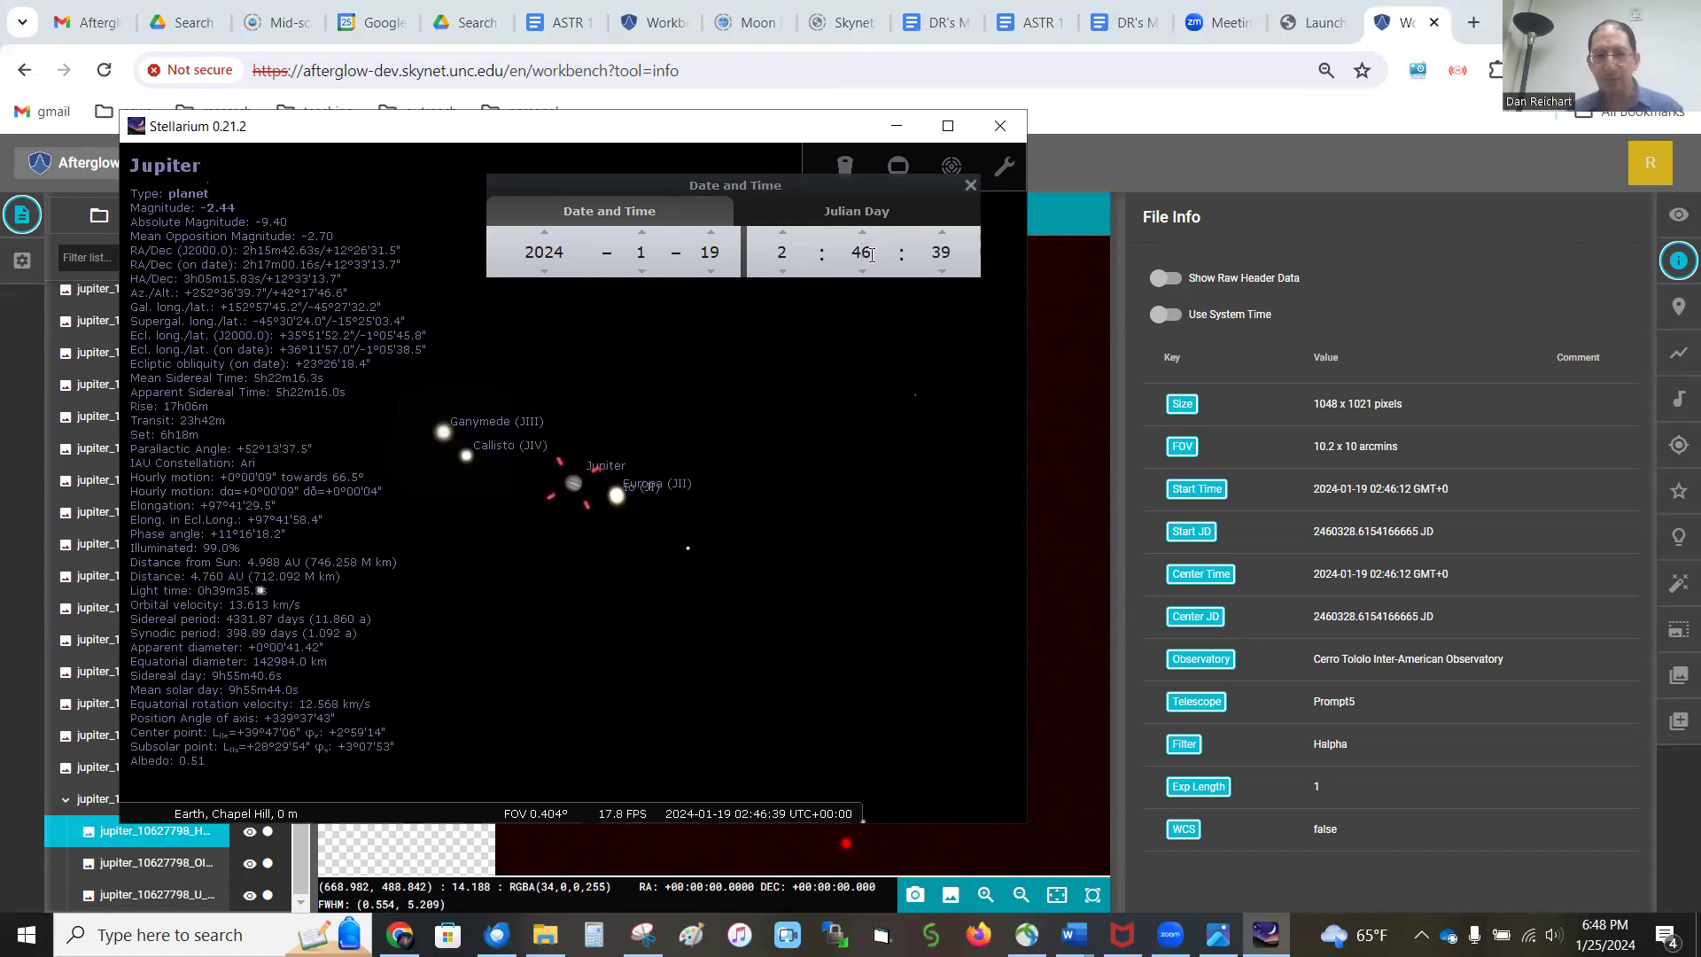
Zoom in on Jupiter in the sky view and examine how Europa, Io and the outer moons are arranged around it
{"action": "scroll", "coordinate": [512, 469], "scroll_direction": "up", "scroll_amount": 5}
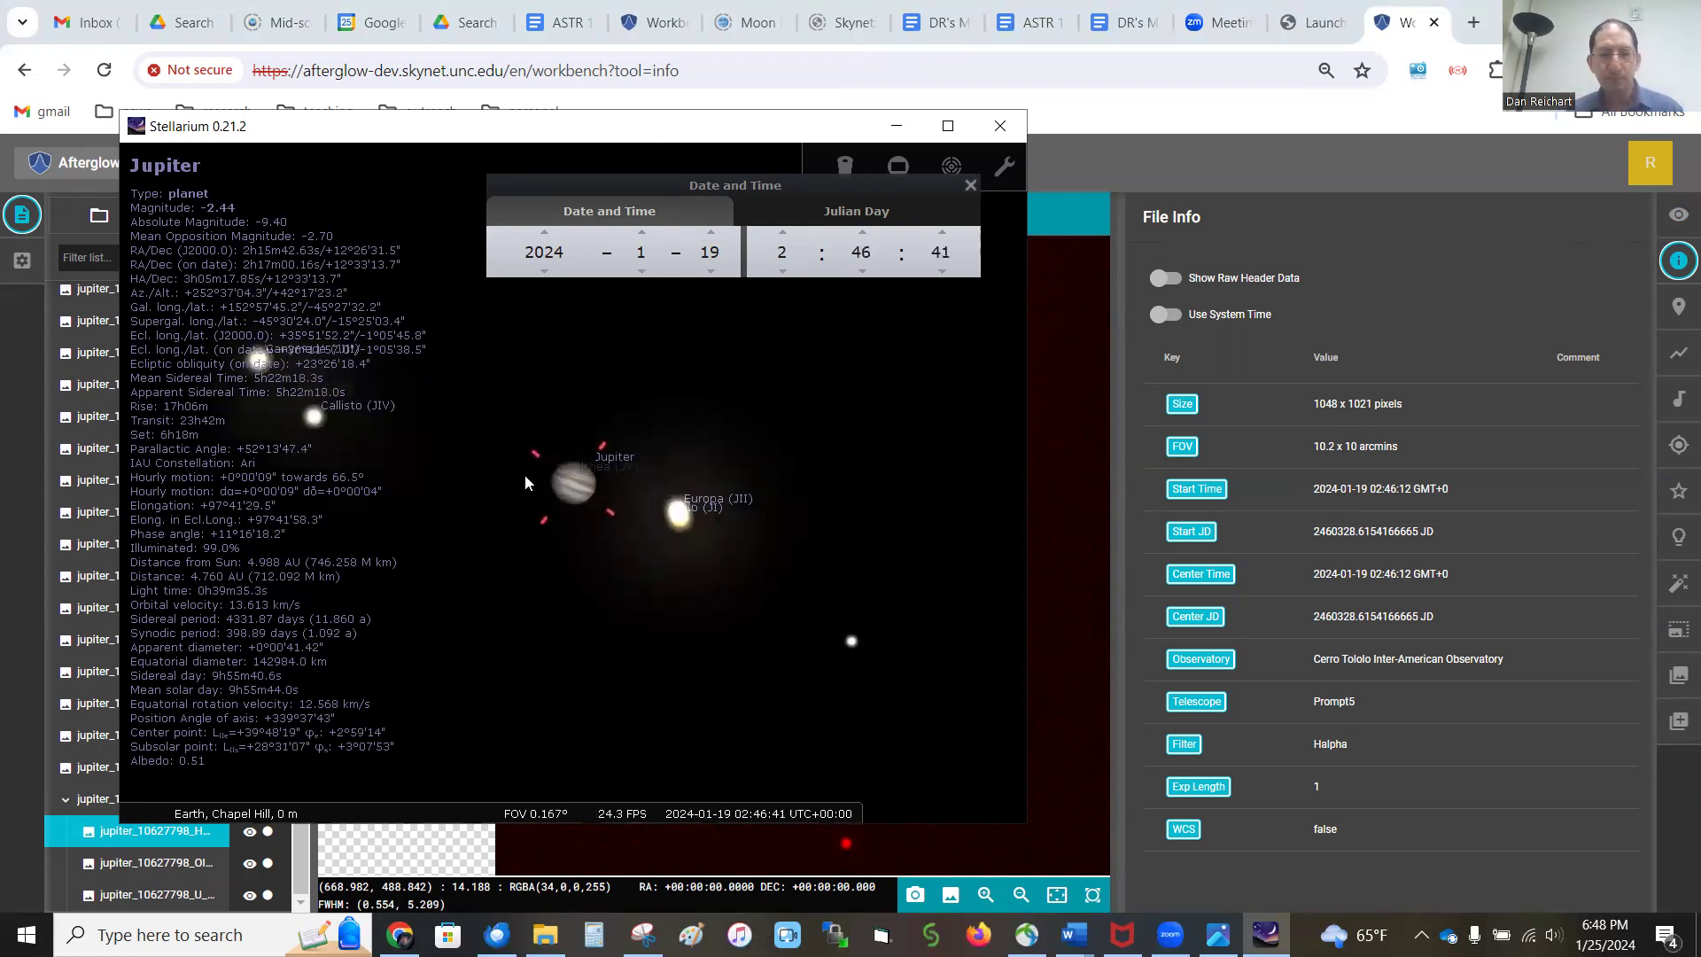
{"action": "scroll", "coordinate": [829, 573], "scroll_direction": "up", "scroll_amount": 1}
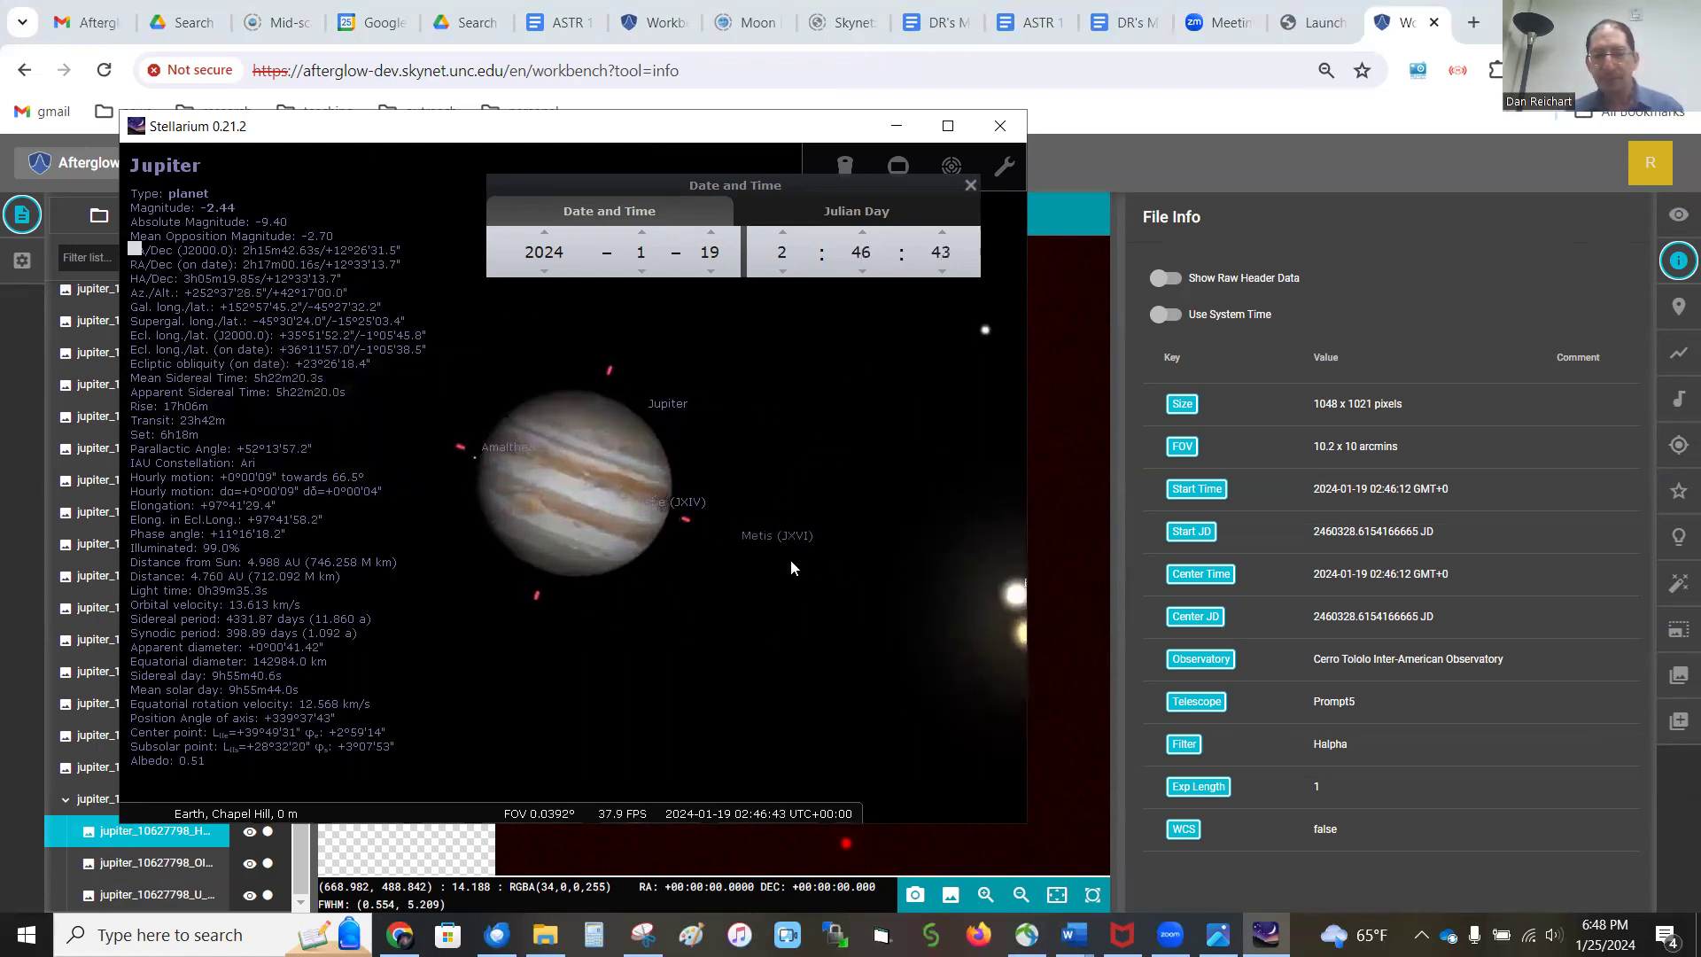
{"action": "scroll", "coordinate": [886, 581], "scroll_direction": "down", "scroll_amount": 1}
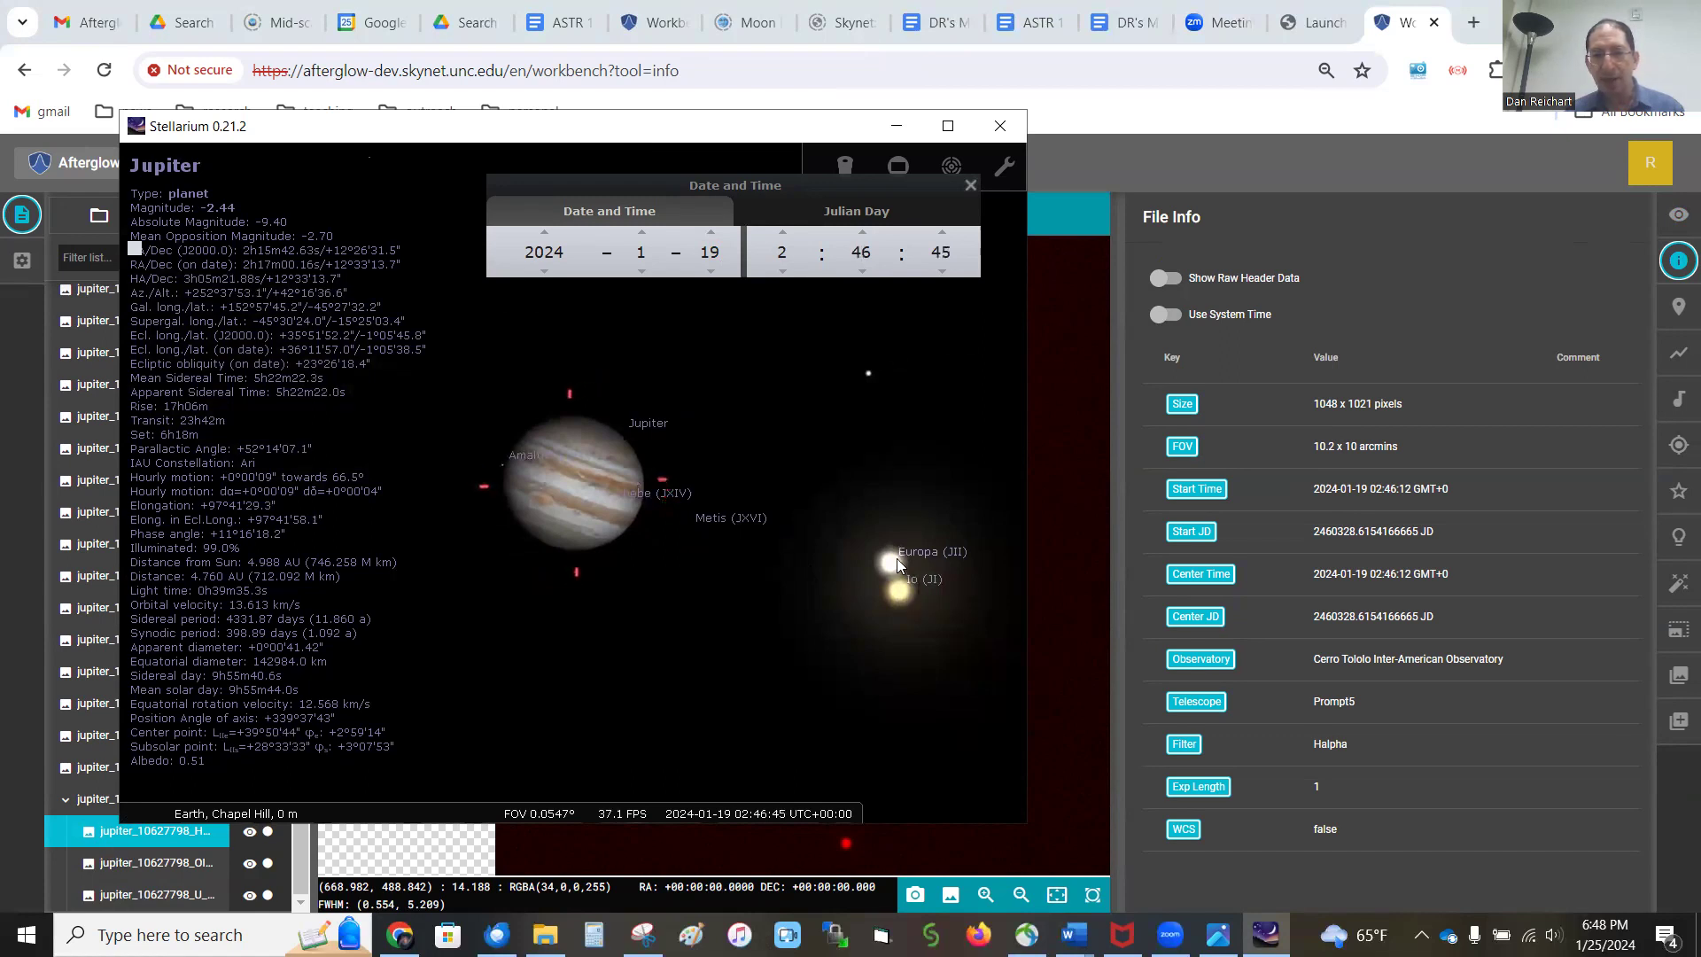
{"action": "left_click_drag", "start_coordinate": [541, 480], "coordinate": [778, 523]}
{"action": "scroll", "coordinate": [778, 522], "scroll_direction": "down", "scroll_amount": 2}
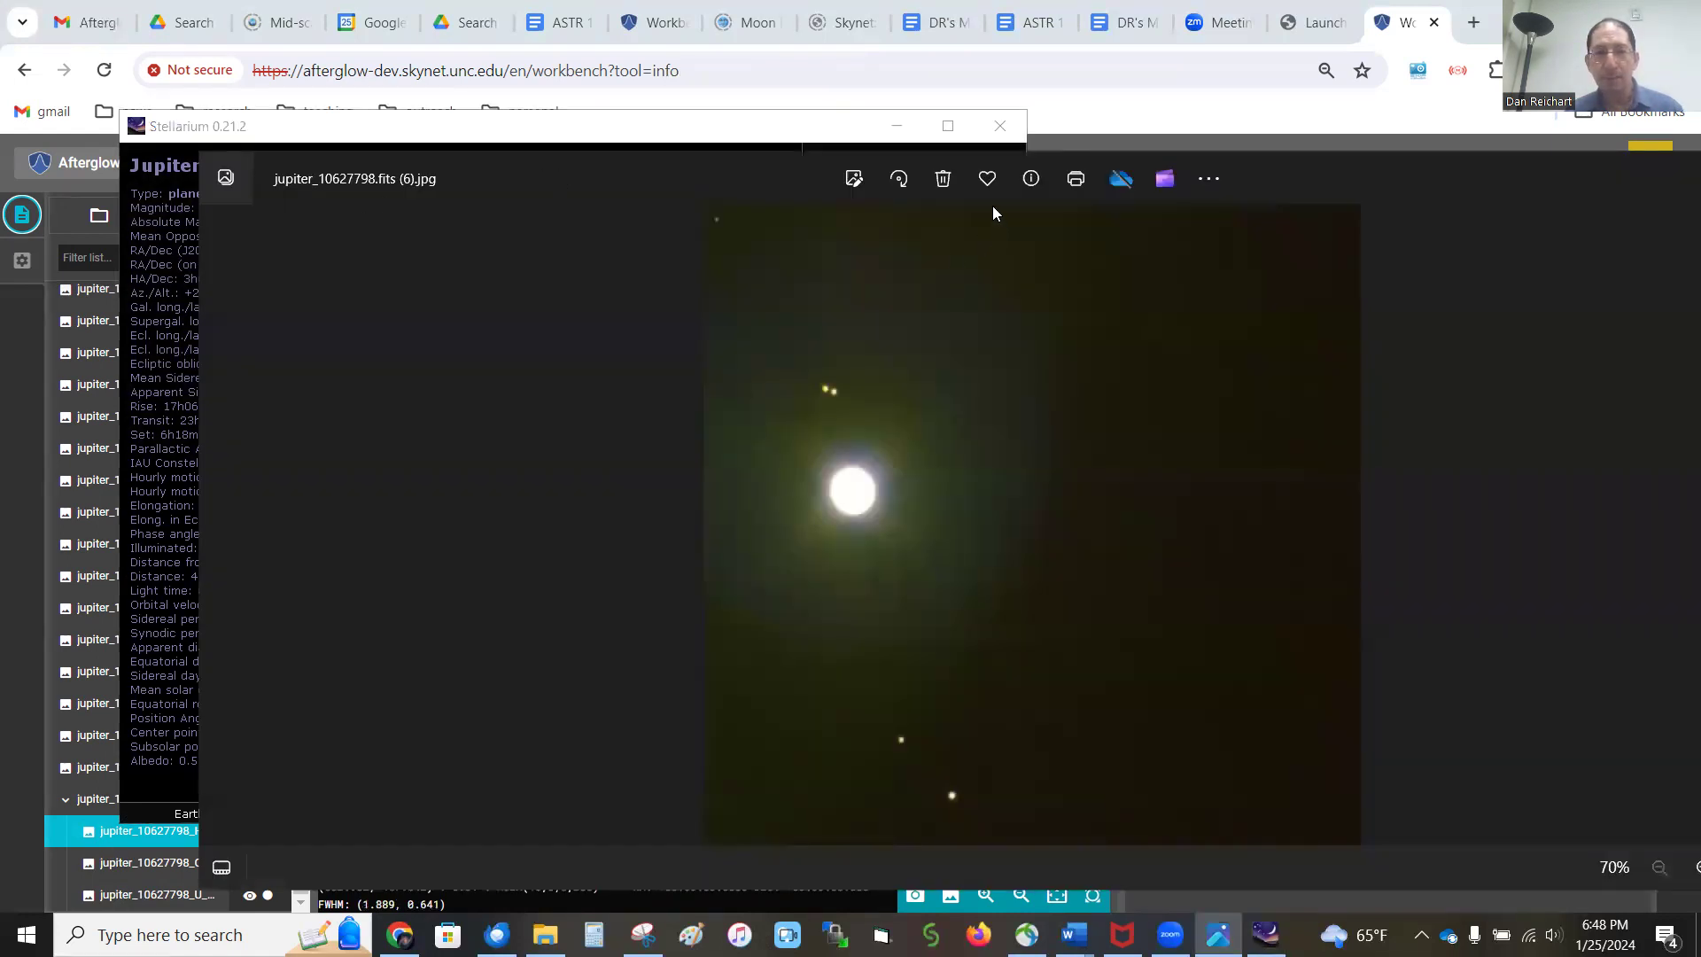
Switch to the exported jupiter_10627798.fits (6).jpg, rotate it to a net quarter turn clockwise, and flip it vertically to match Stellarium's moon layout
{"action": "left_click", "coordinate": [897, 180]}
{"action": "left_click", "coordinate": [896, 180]}
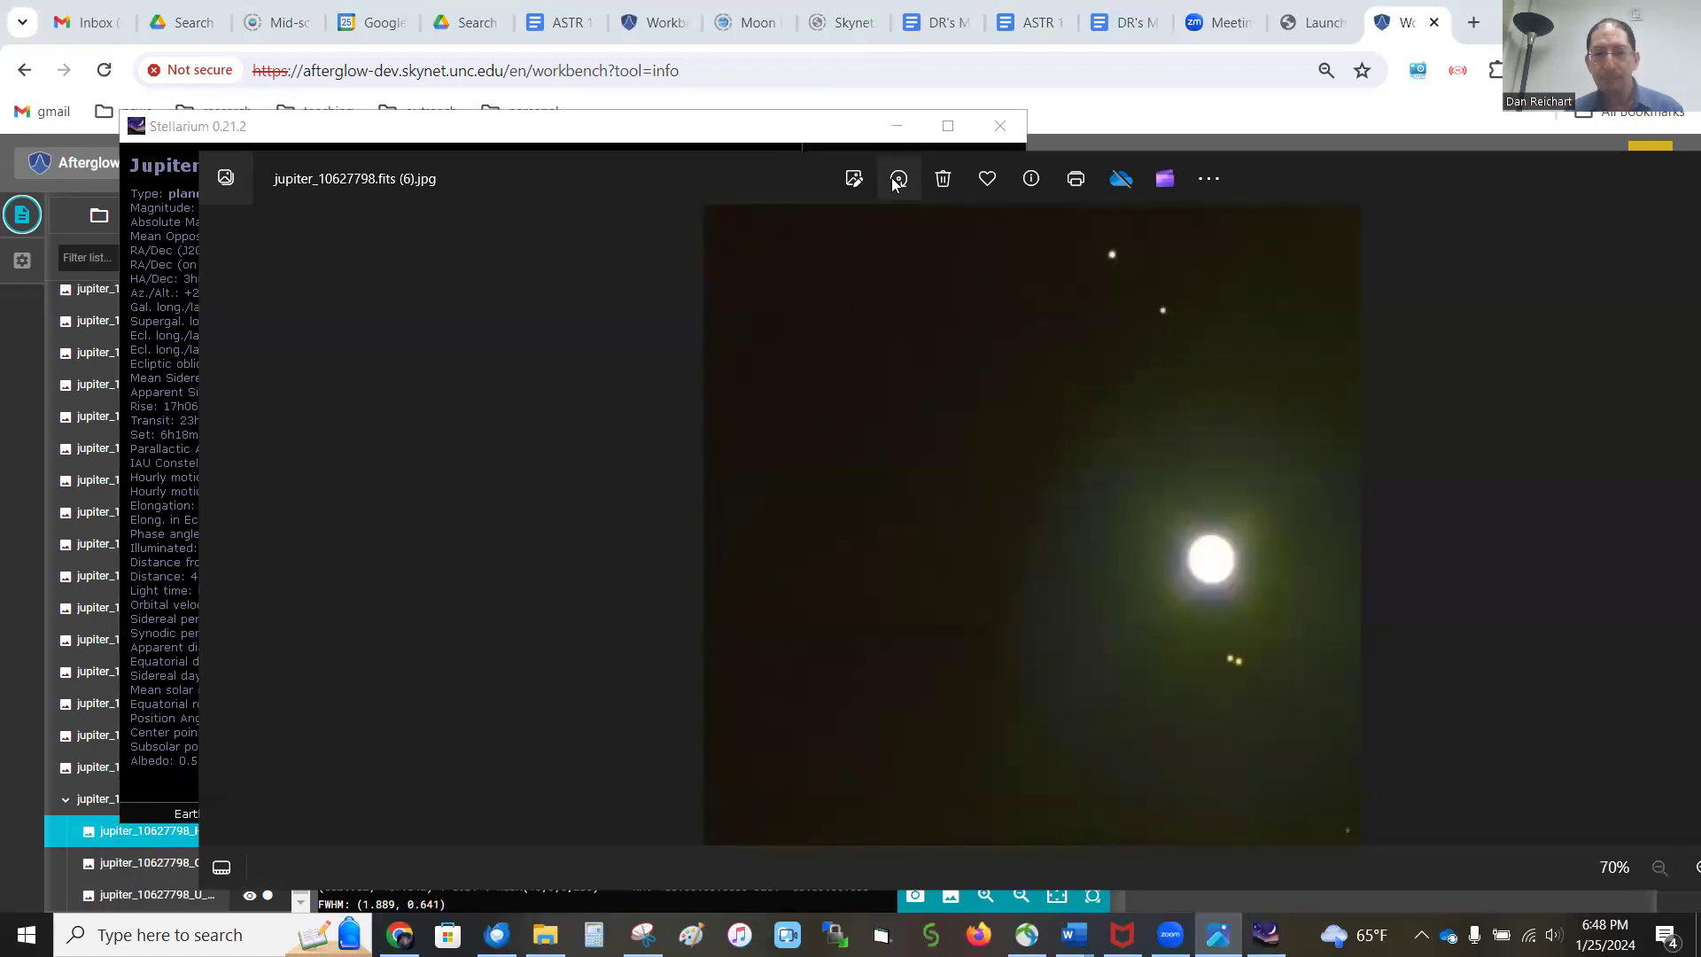
{"action": "left_click", "coordinate": [897, 180]}
{"action": "left_click", "coordinate": [896, 180]}
{"action": "left_click", "coordinate": [896, 179]}
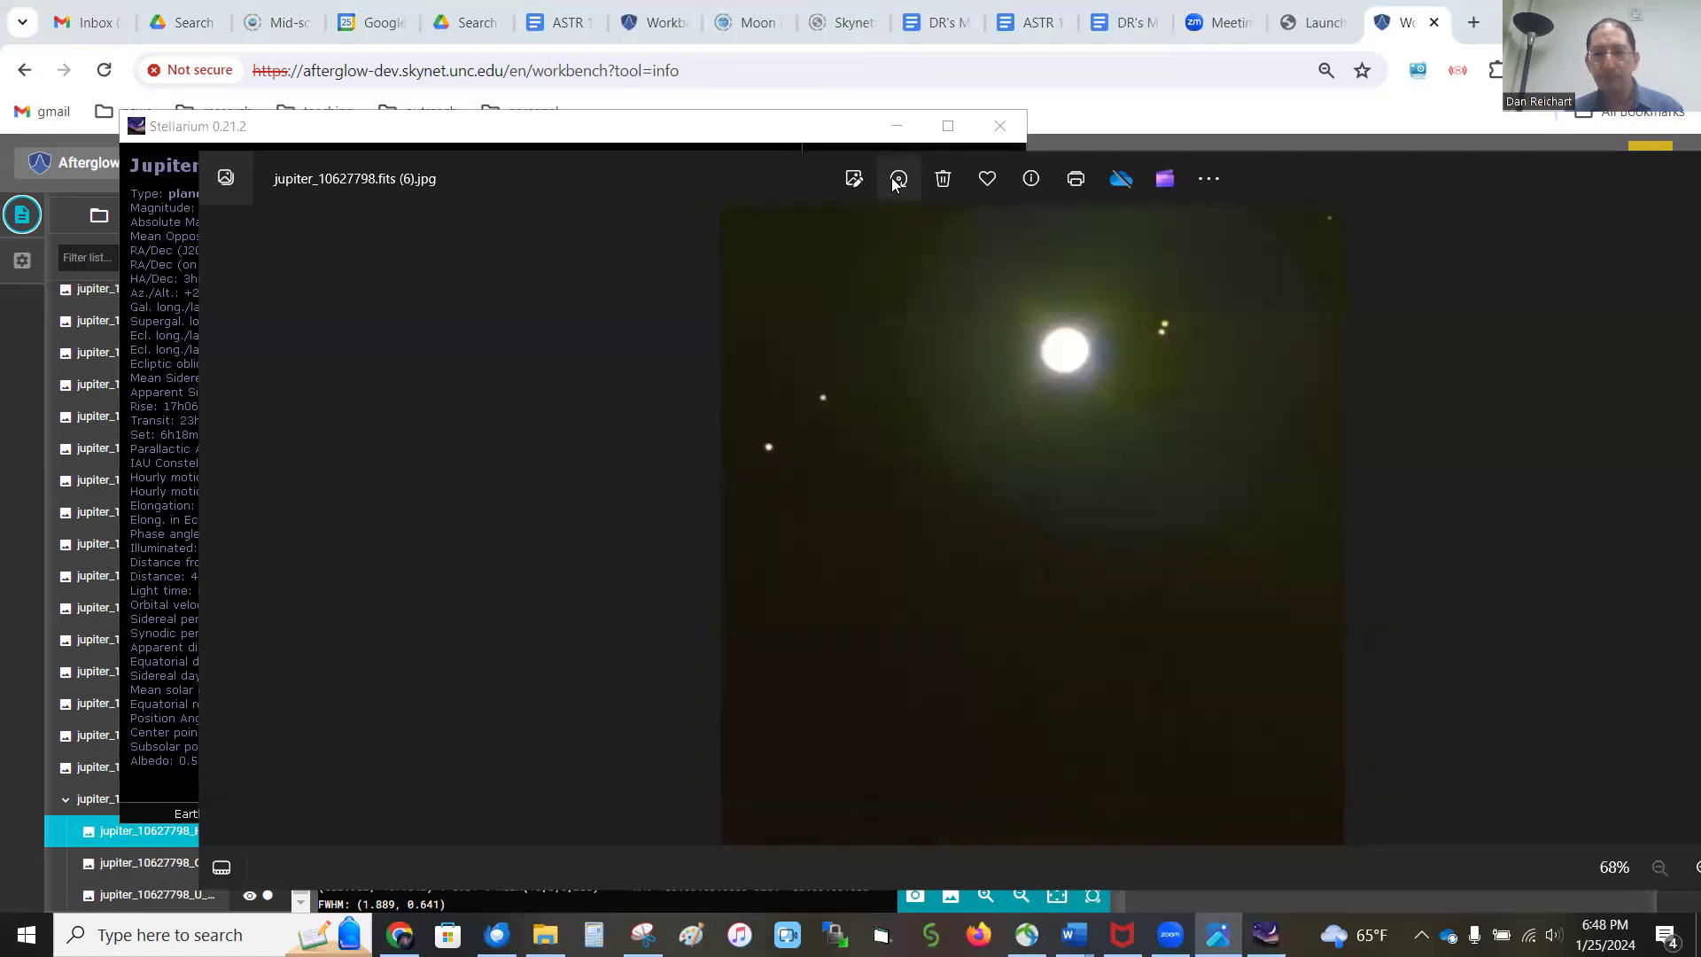
{"action": "left_click", "coordinate": [856, 179]}
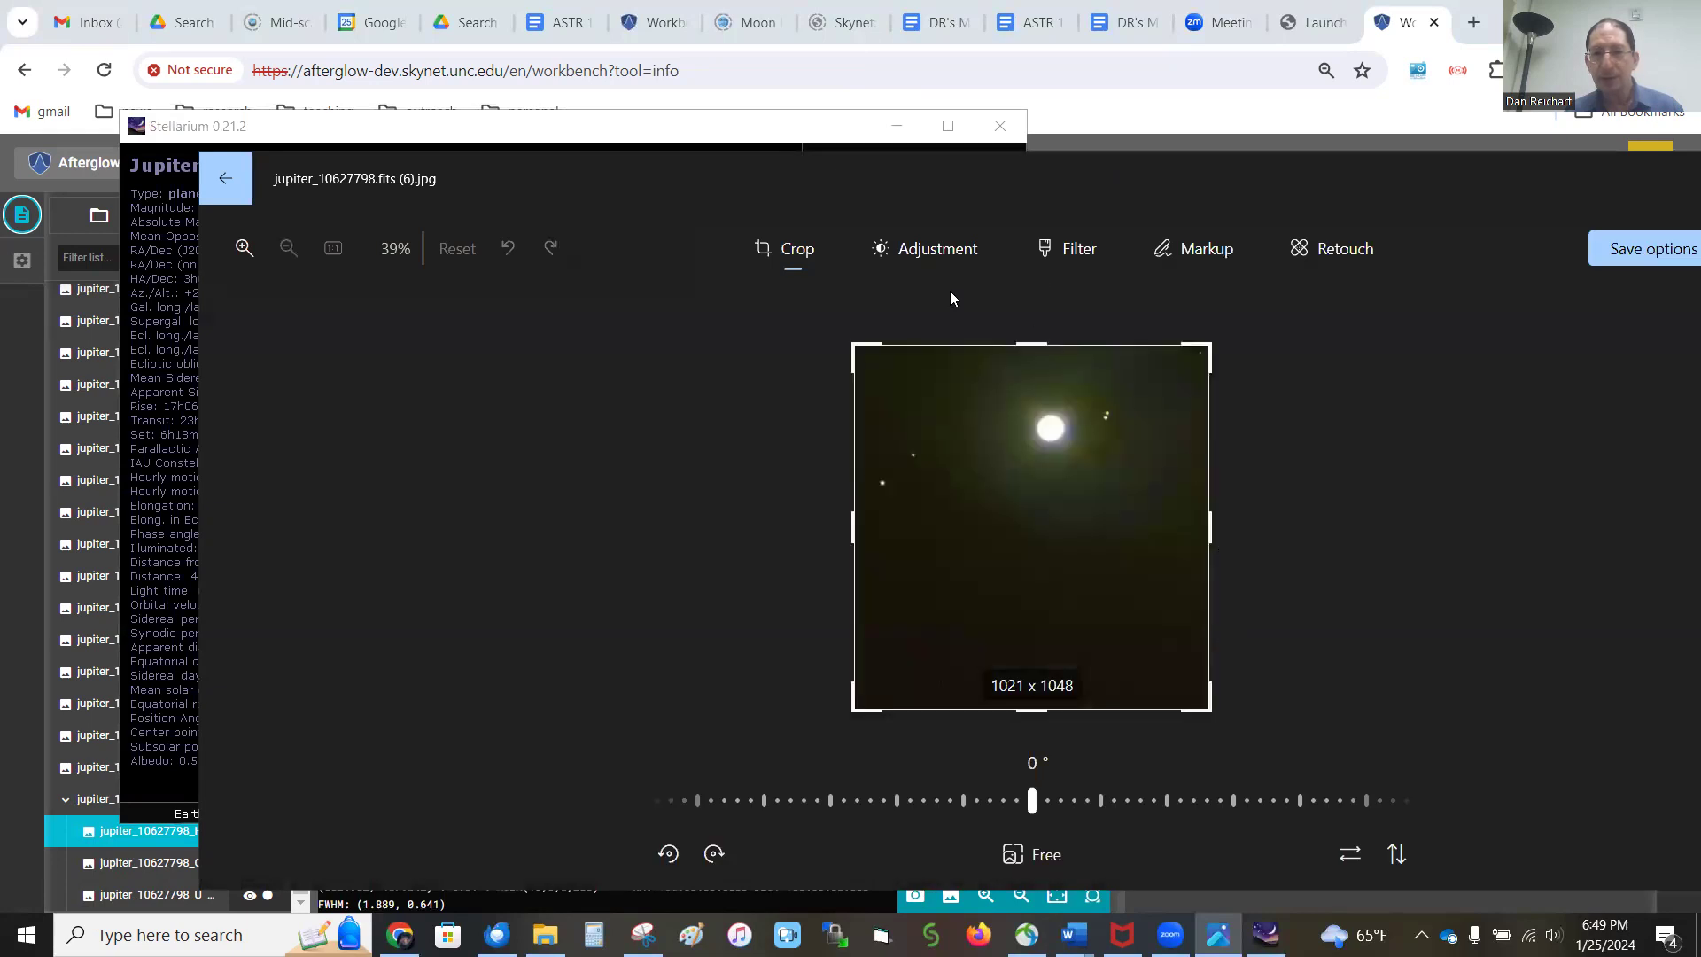
{"action": "left_click", "coordinate": [1398, 855]}
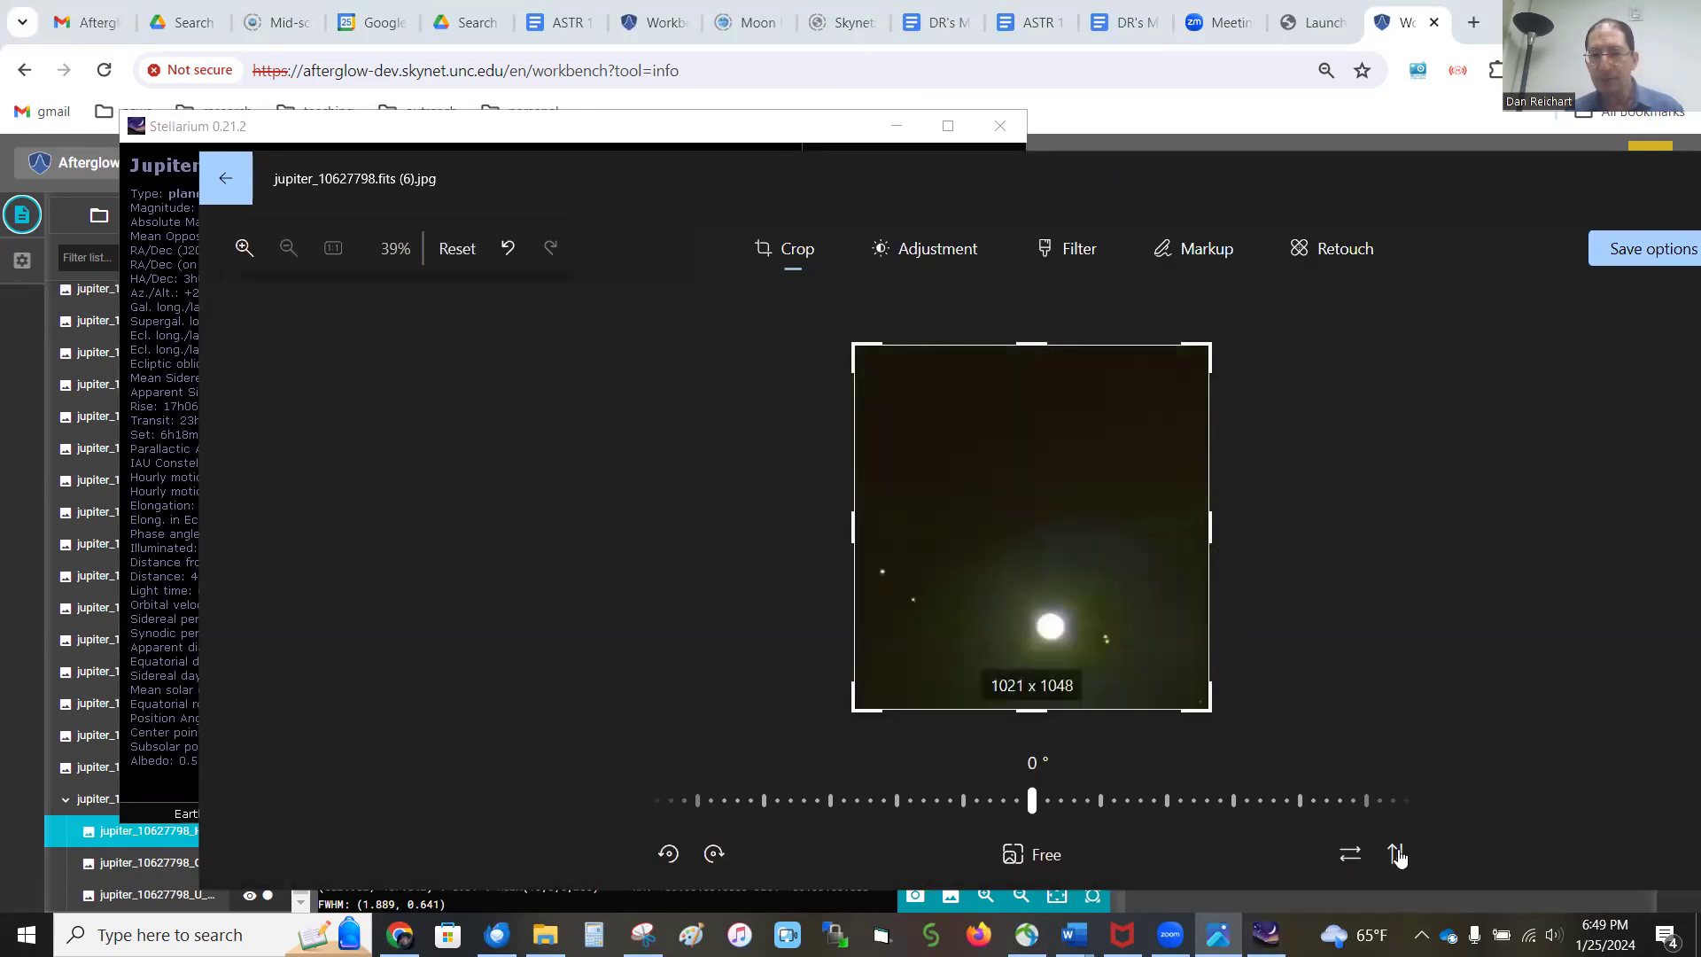
Place Stellarium beside the image, crop the image closely around Jupiter and its four moons for comparison, and close it without saving
{"action": "left_click", "coordinate": [607, 128]}
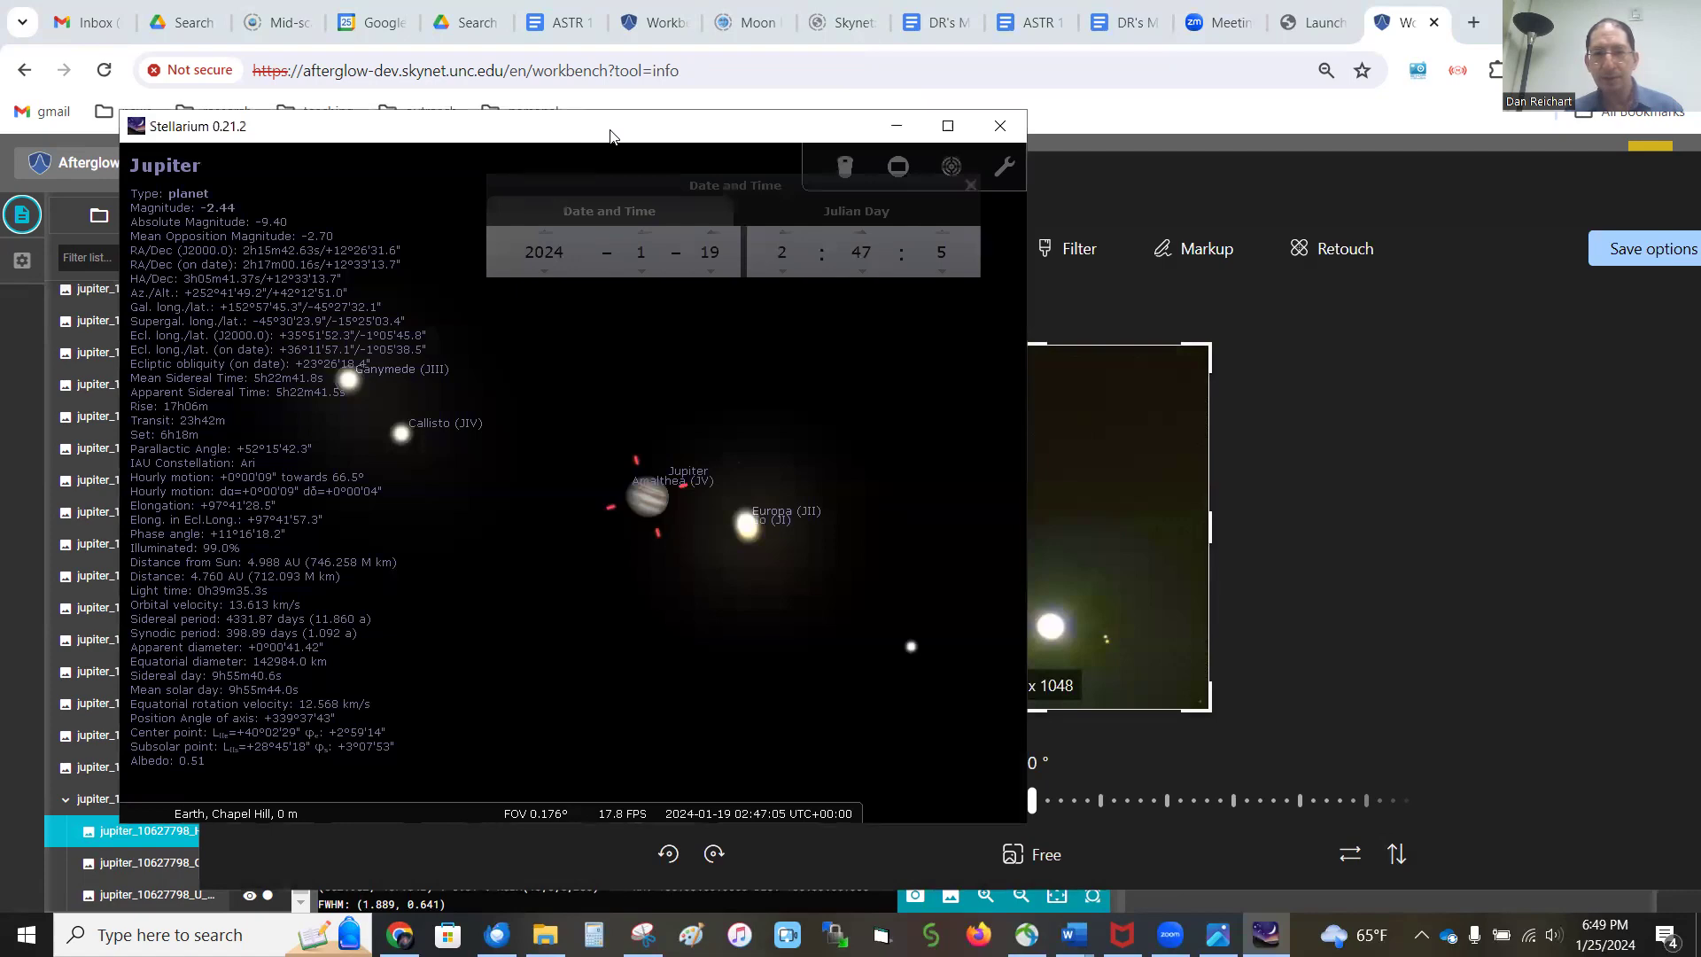
{"action": "left_click_drag", "start_coordinate": [609, 135], "coordinate": [433, 160]}
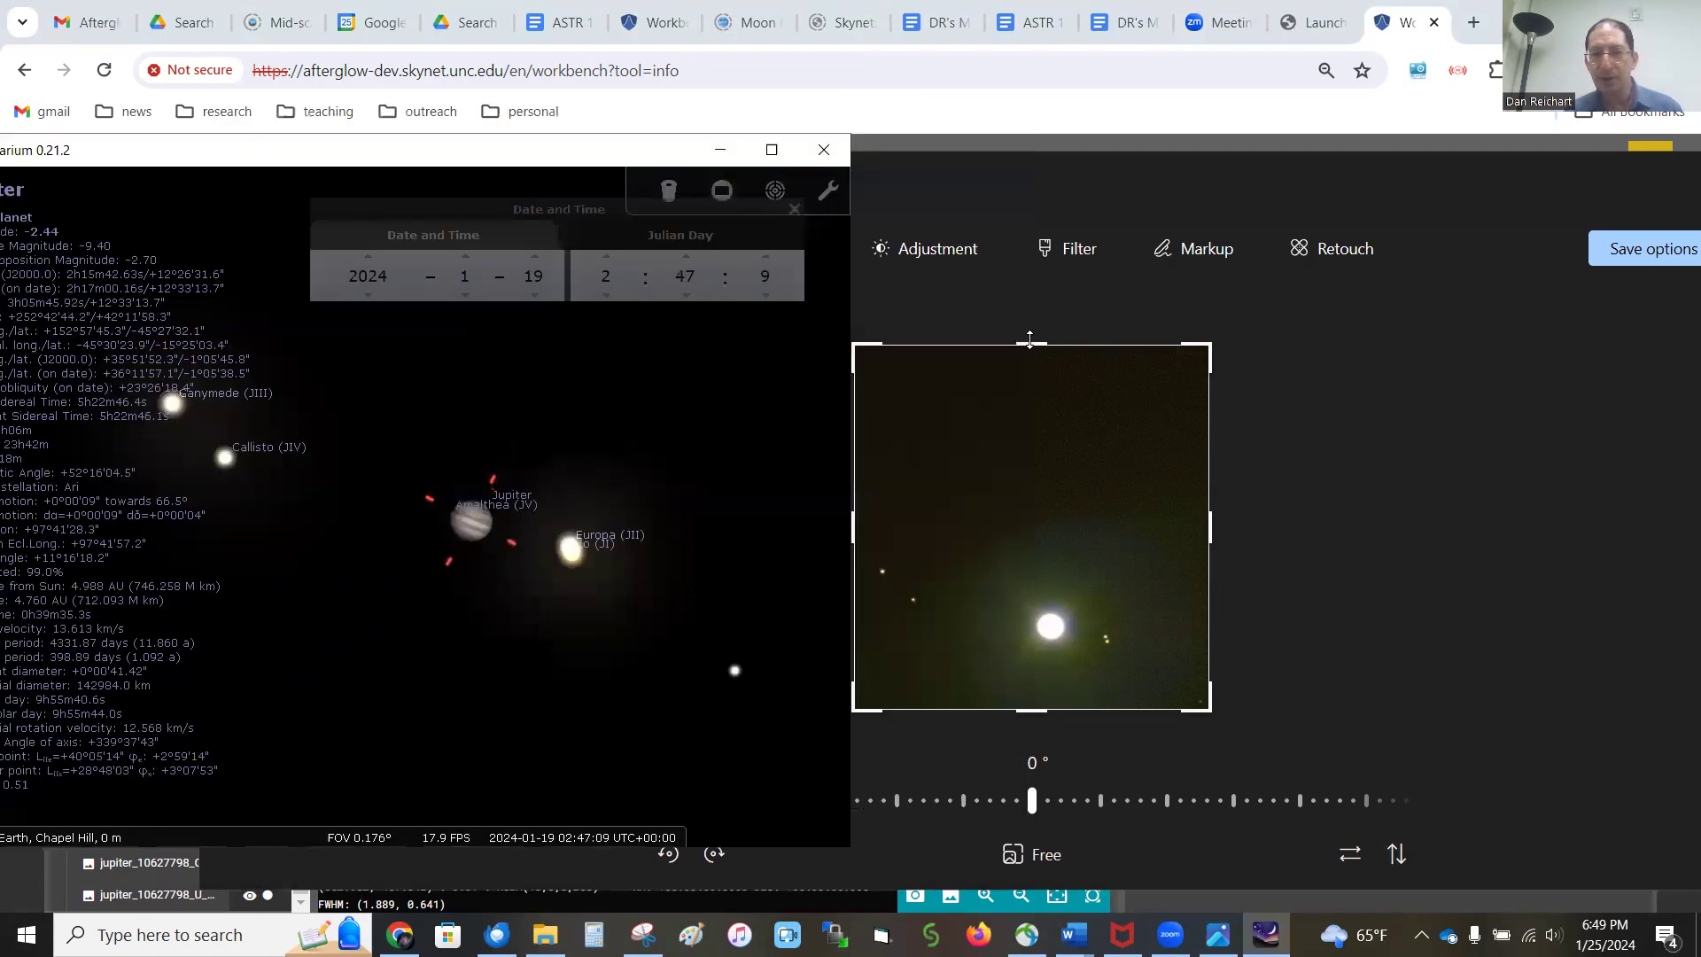
{"action": "left_click_drag", "start_coordinate": [1030, 345], "coordinate": [1042, 558]}
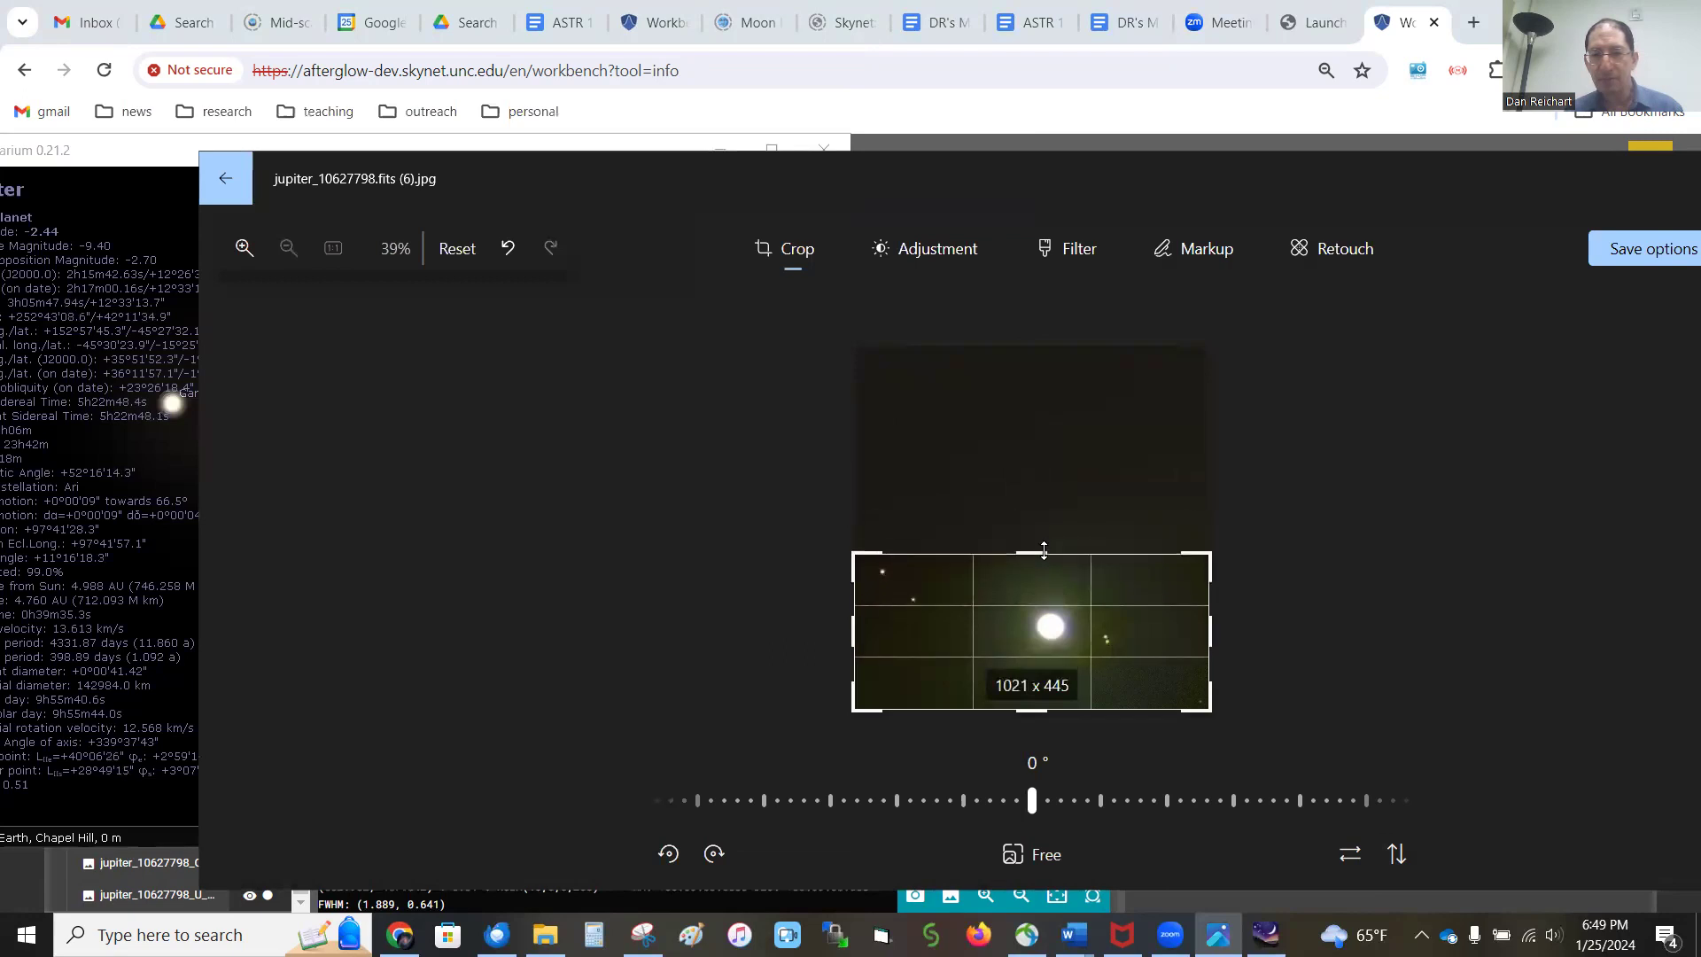
{"action": "left_click_drag", "start_coordinate": [1452, 527], "coordinate": [1256, 533]}
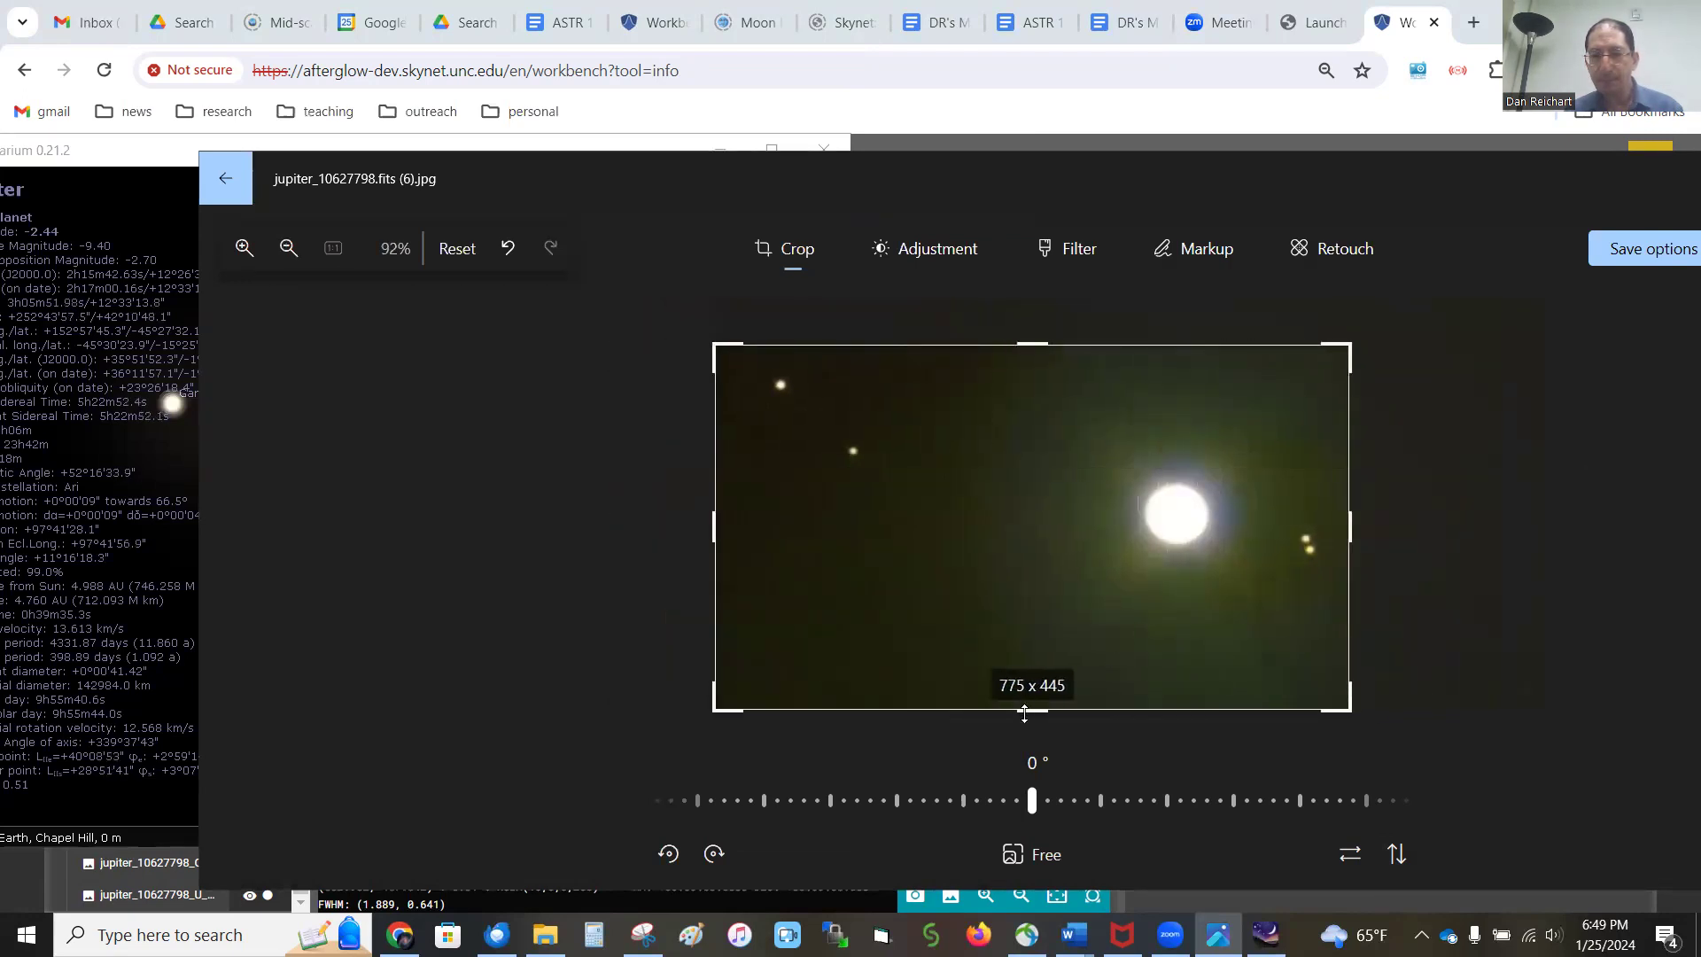
{"action": "left_click_drag", "start_coordinate": [1024, 711], "coordinate": [1022, 596]}
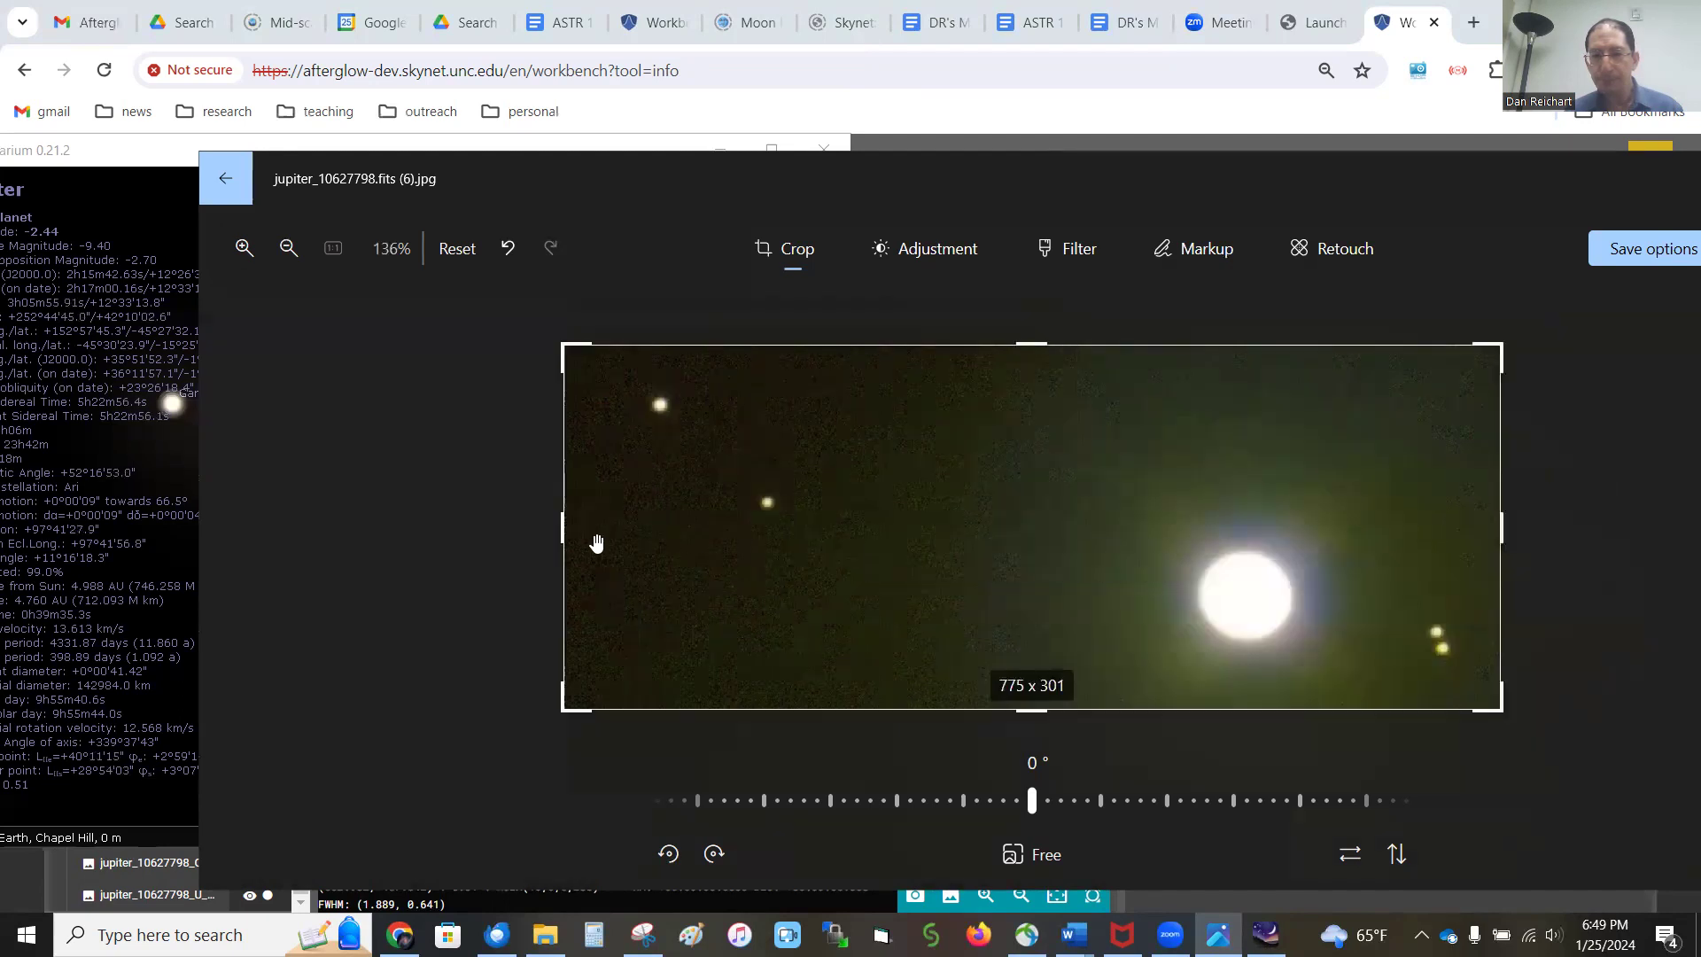
{"action": "left_click_drag", "start_coordinate": [560, 526], "coordinate": [604, 528]}
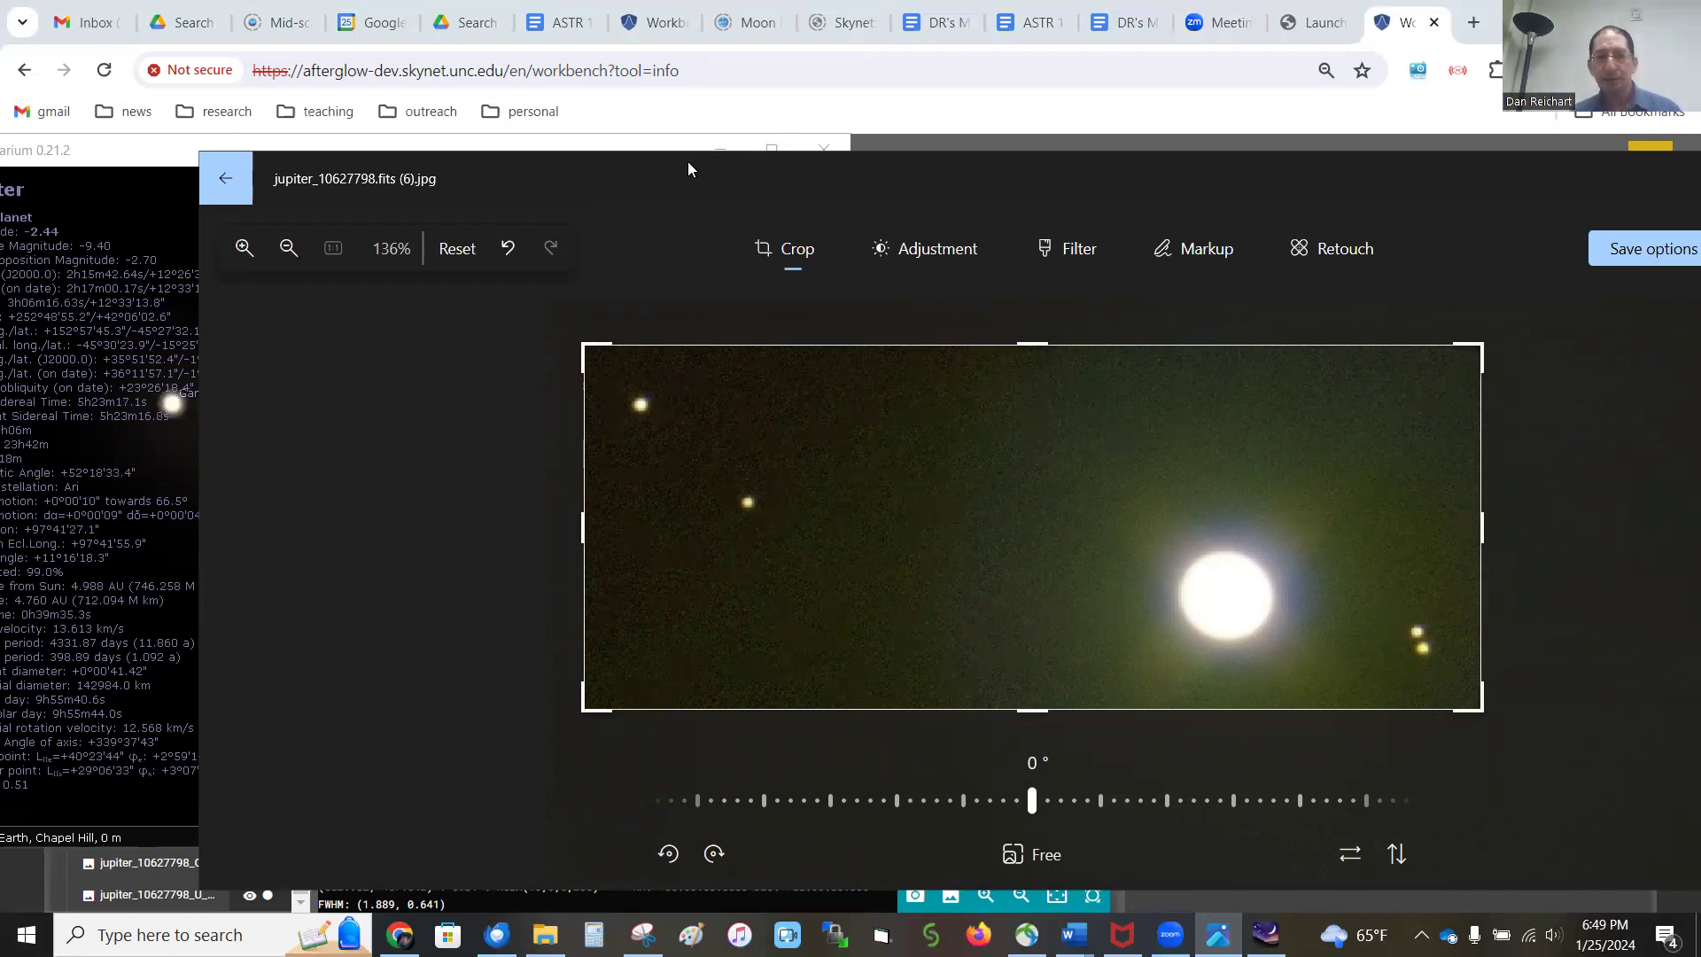
{"action": "key", "text": "alt+F4"}
Compare the positions of Europa and Io beside Jupiter in a closer Stellarium view, then minimize Stellarium
{"action": "scroll", "coordinate": [611, 547], "scroll_direction": "up", "scroll_amount": 2}
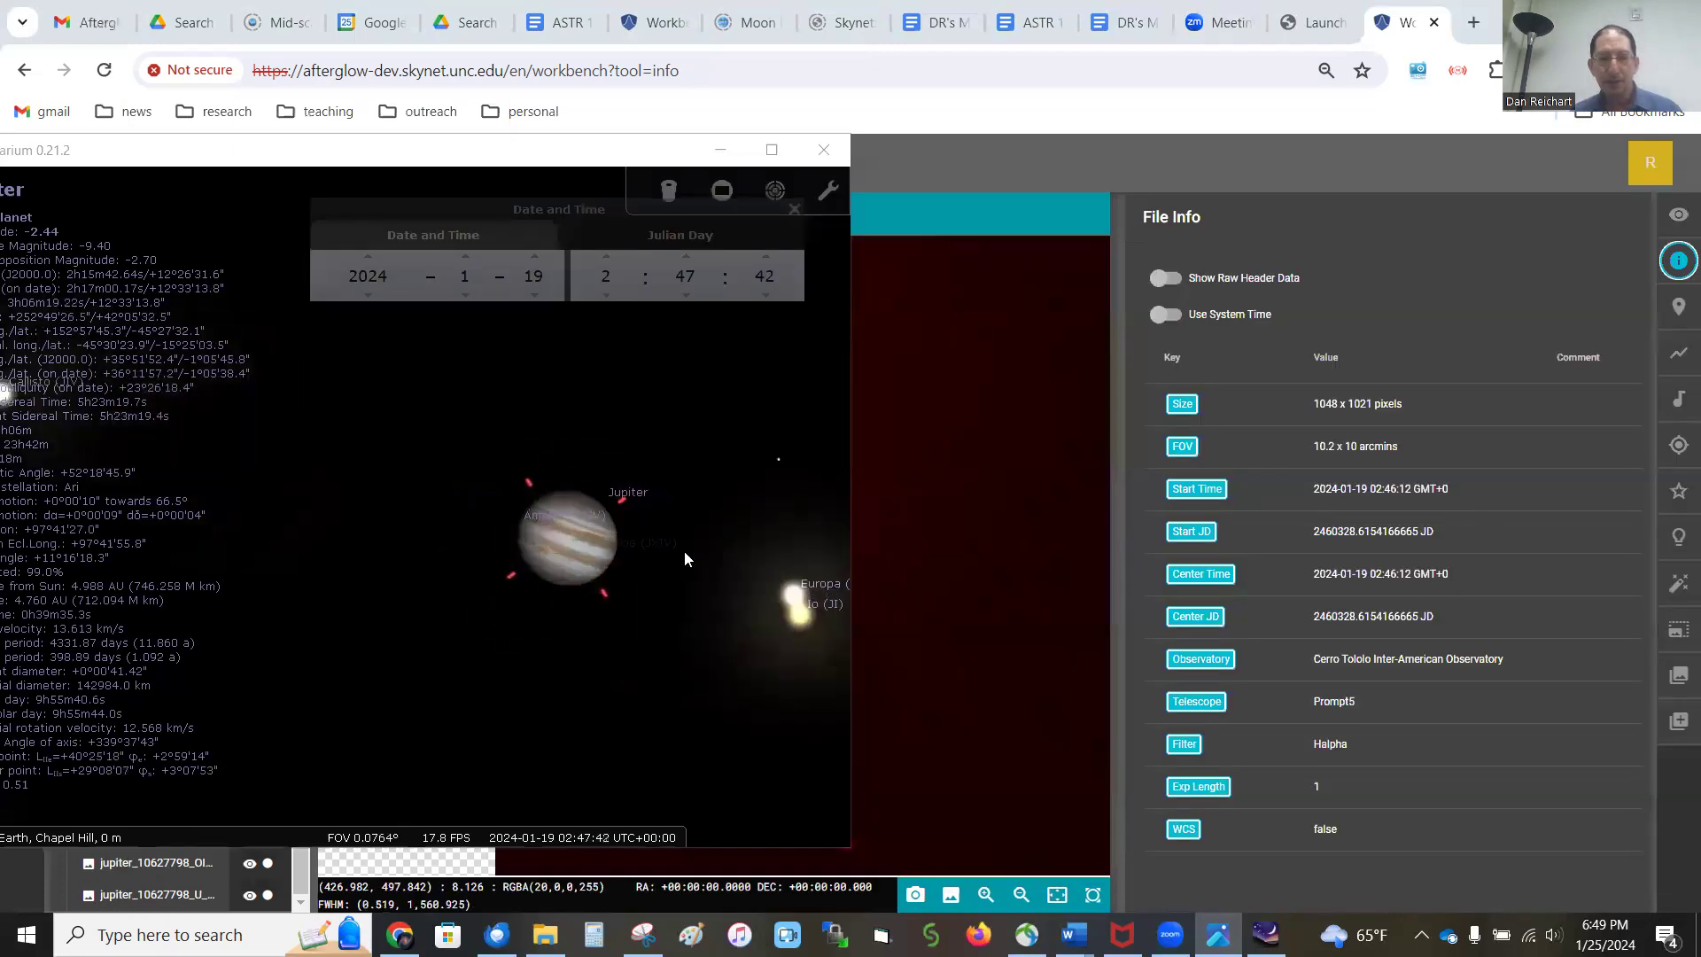
{"action": "scroll", "coordinate": [815, 623], "scroll_direction": "up", "scroll_amount": 2}
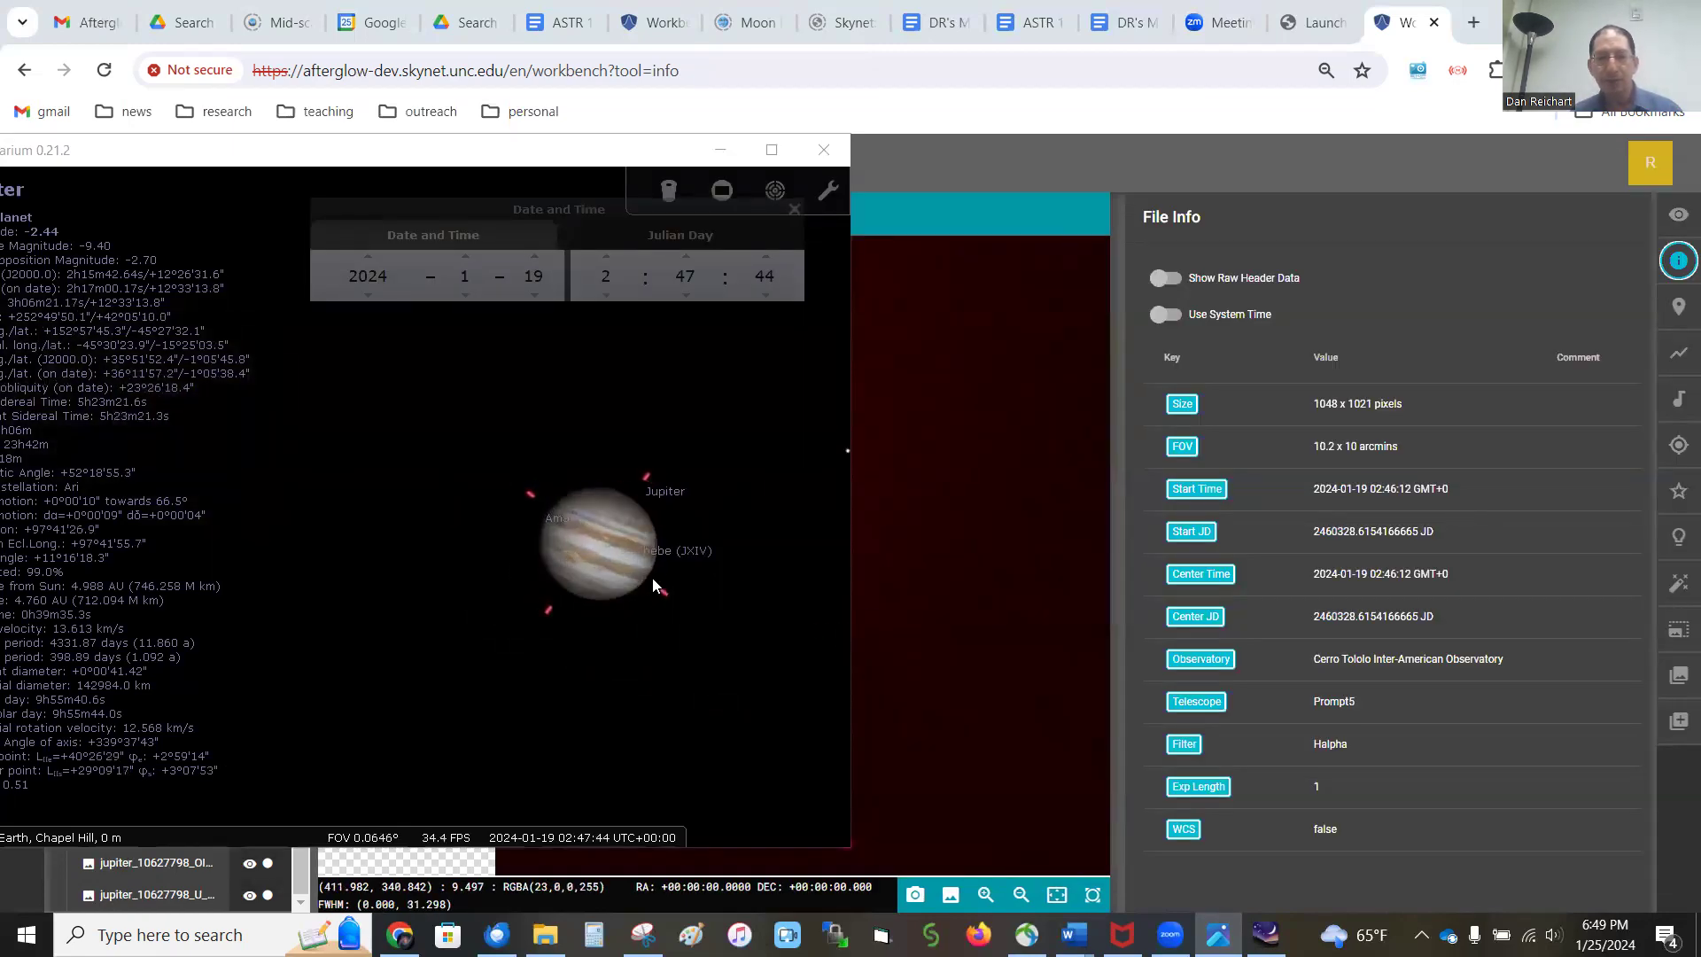
{"action": "left_click_drag", "start_coordinate": [562, 555], "coordinate": [386, 567]}
{"action": "scroll", "coordinate": [656, 640], "scroll_direction": "up", "scroll_amount": 2}
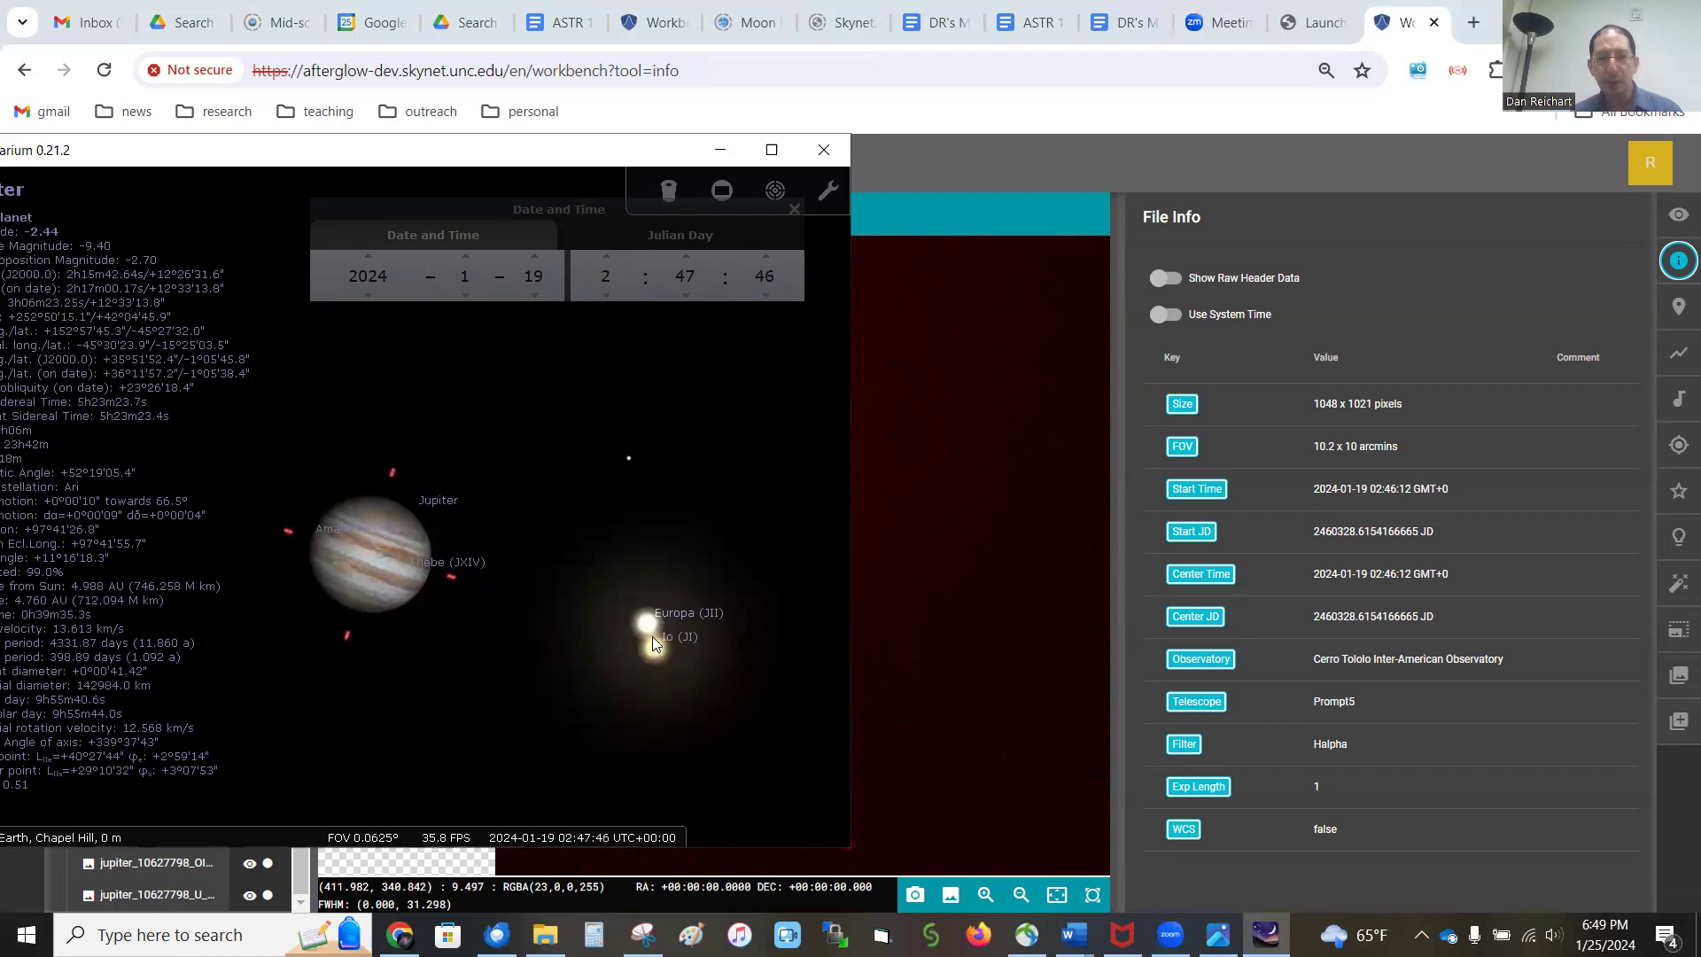
{"action": "scroll", "coordinate": [653, 636], "scroll_direction": "down", "scroll_amount": 1}
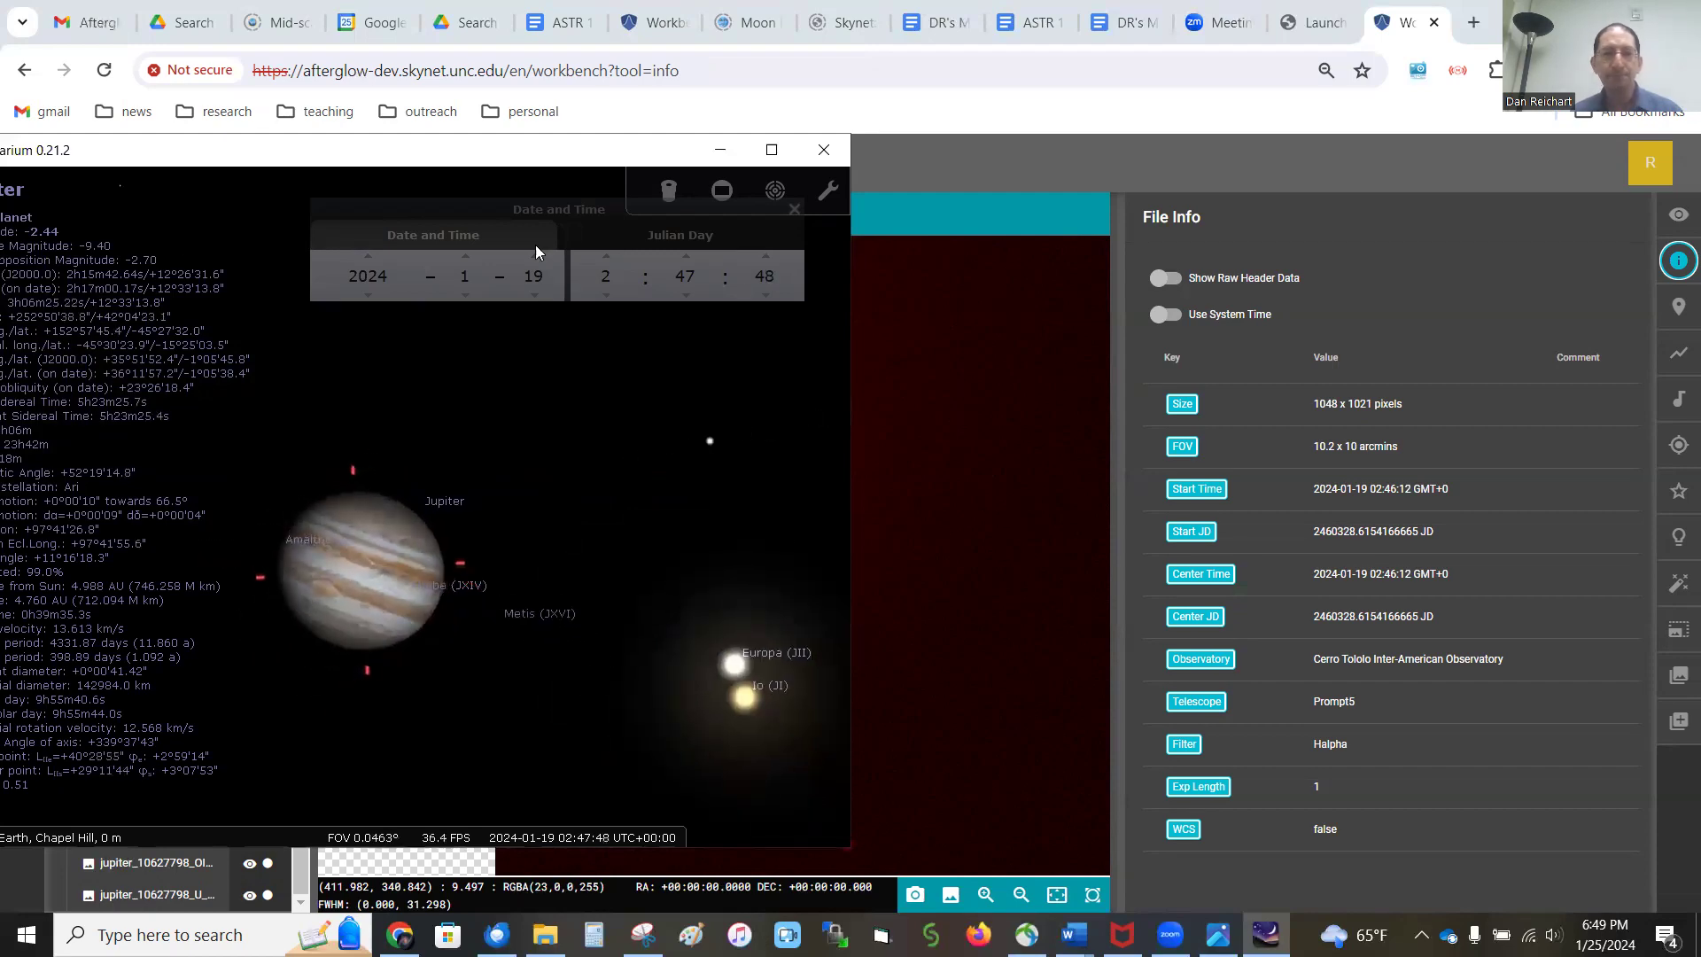
{"action": "left_click", "coordinate": [722, 151]}
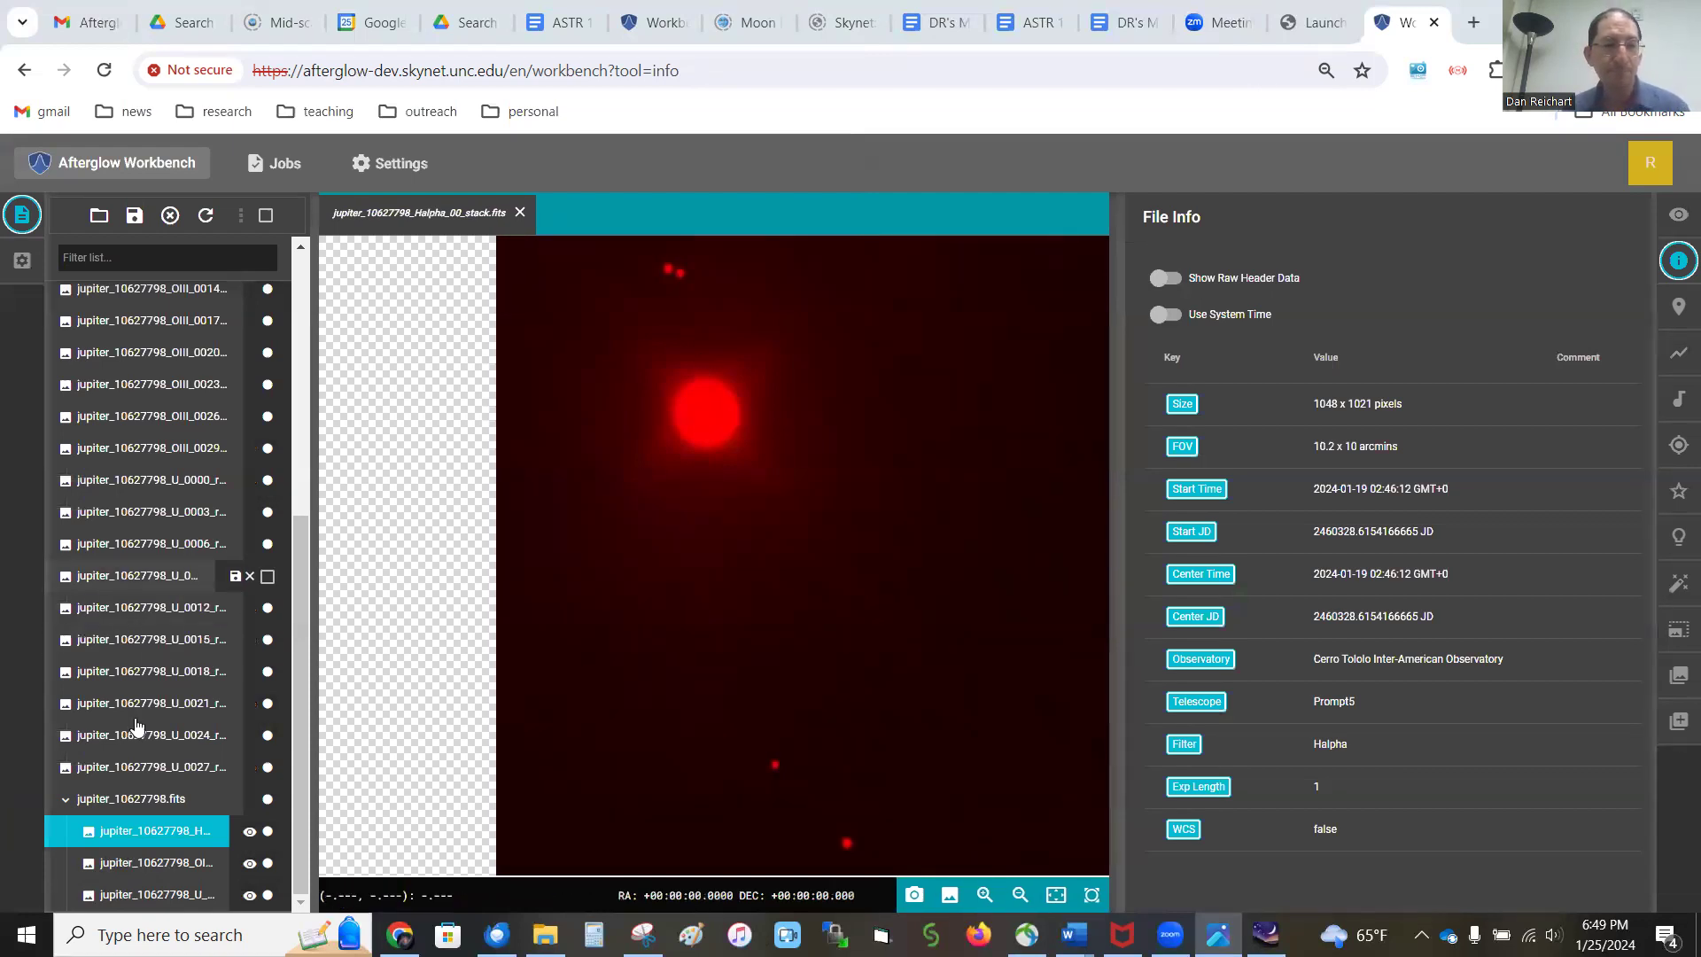
Select the jupiter_10627798.fits composite in Afterglow and set its display to Linear stretch with a saturation level percentile of 100
{"action": "left_click", "coordinate": [142, 800]}
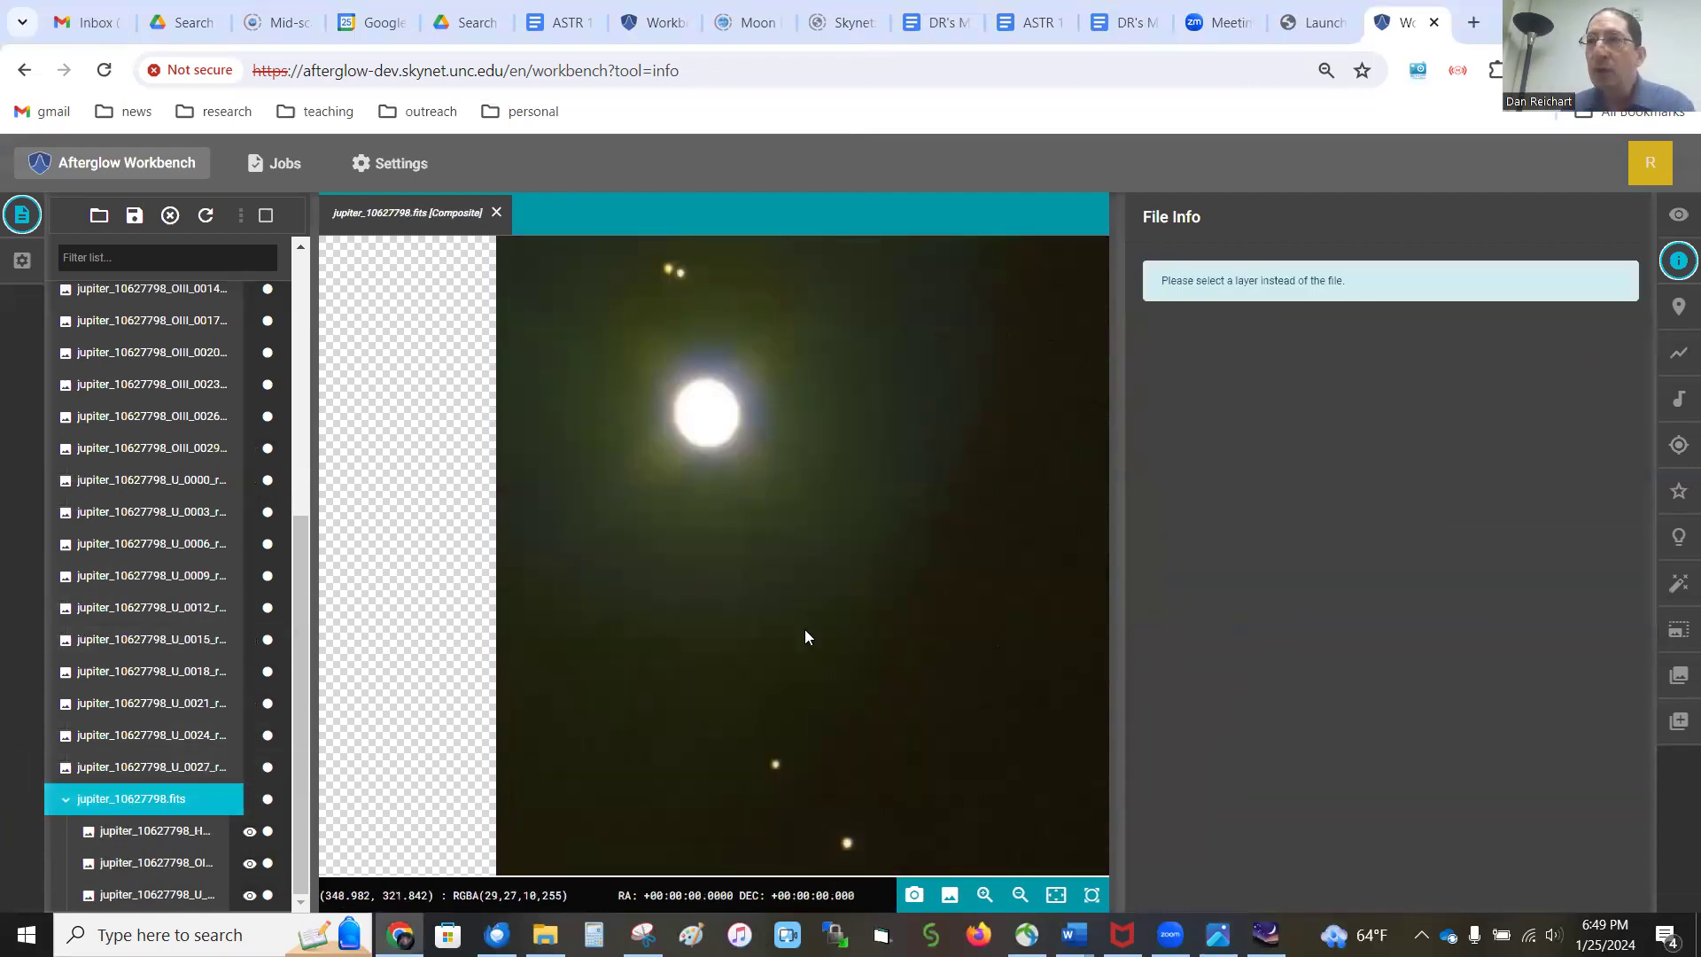
{"action": "left_click", "coordinate": [1672, 220]}
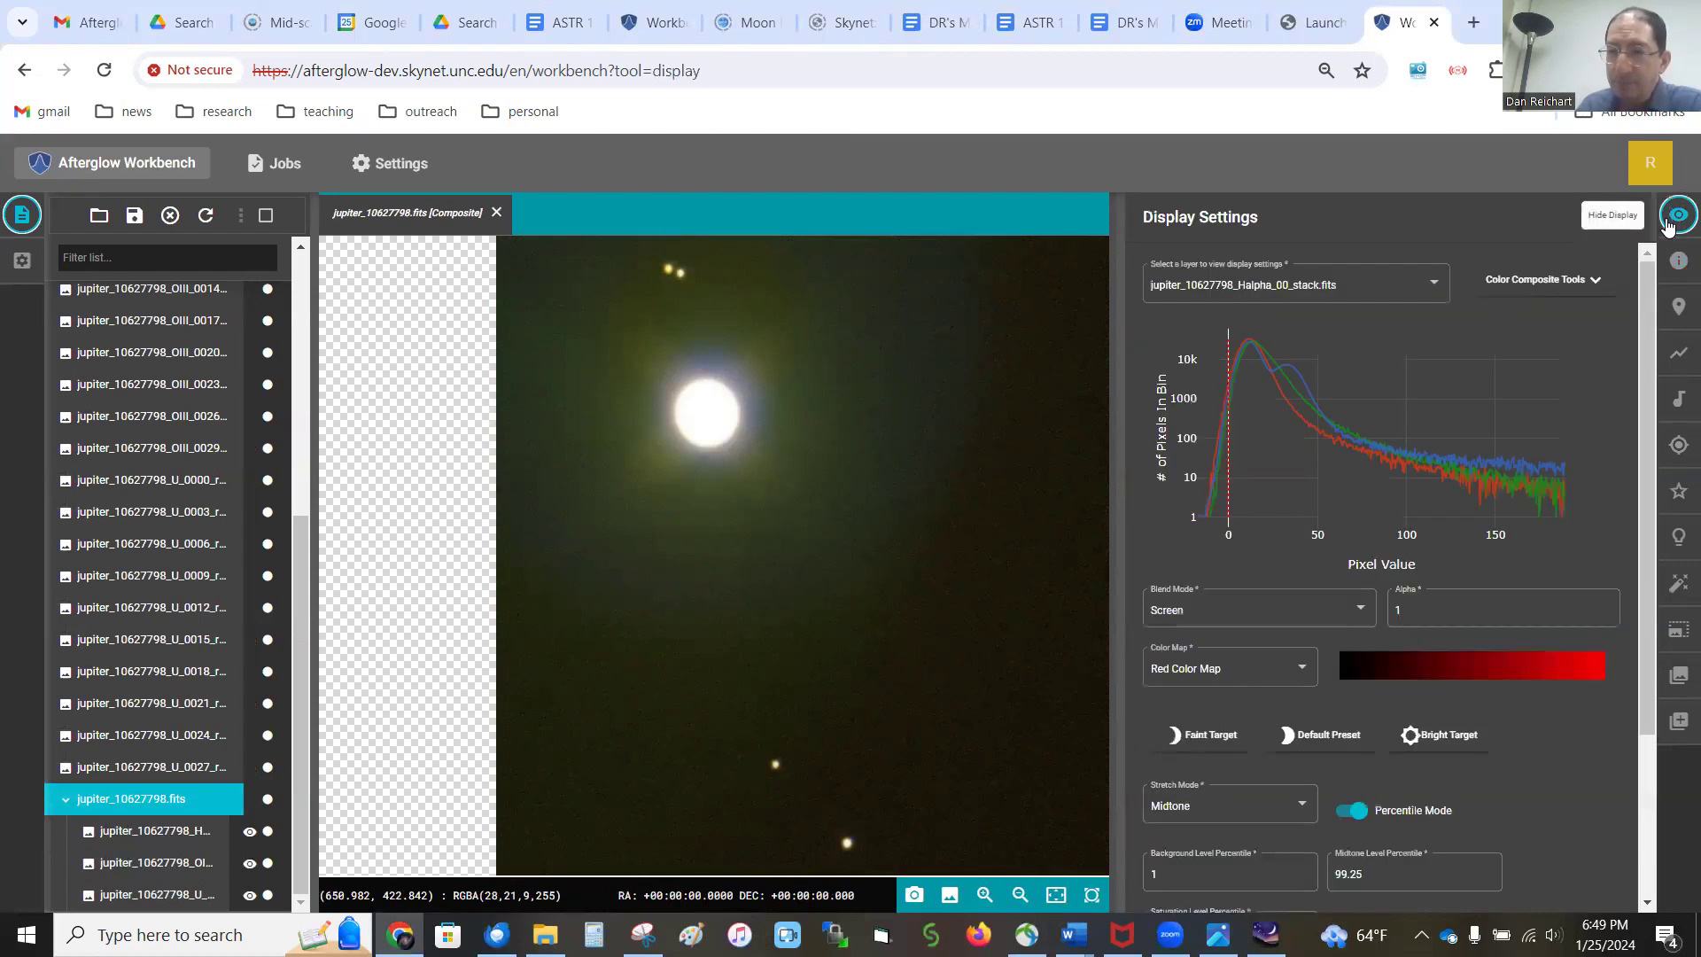
{"action": "left_click", "coordinate": [1196, 808]}
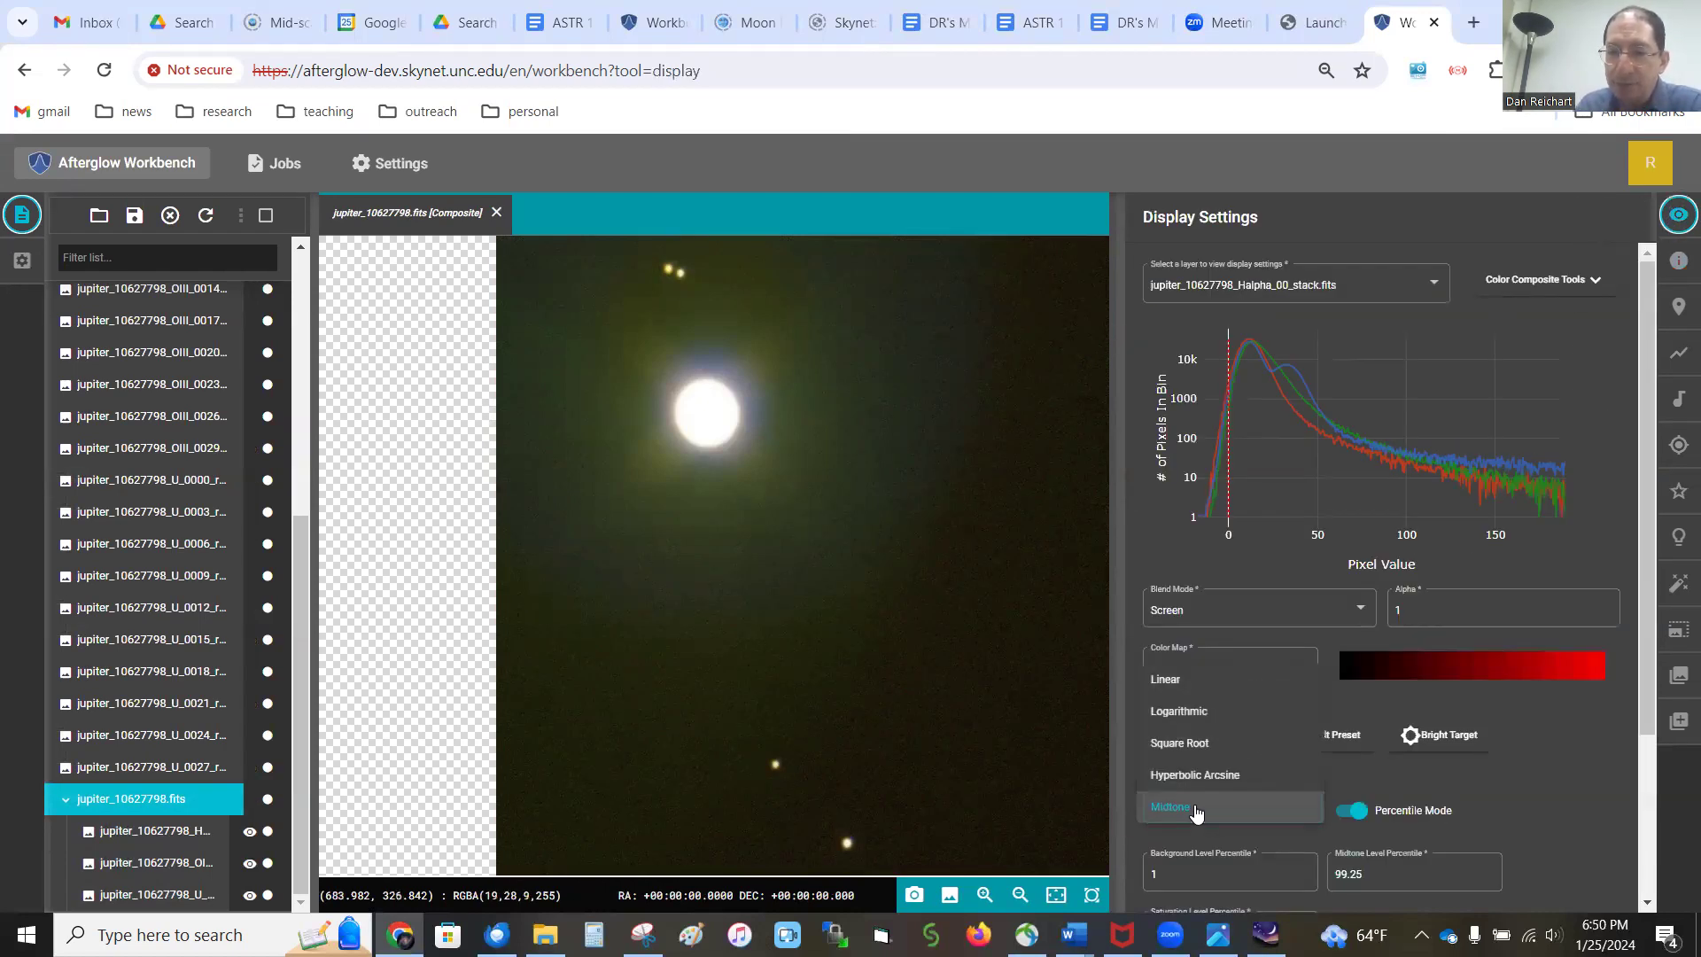
{"action": "left_click", "coordinate": [1169, 682]}
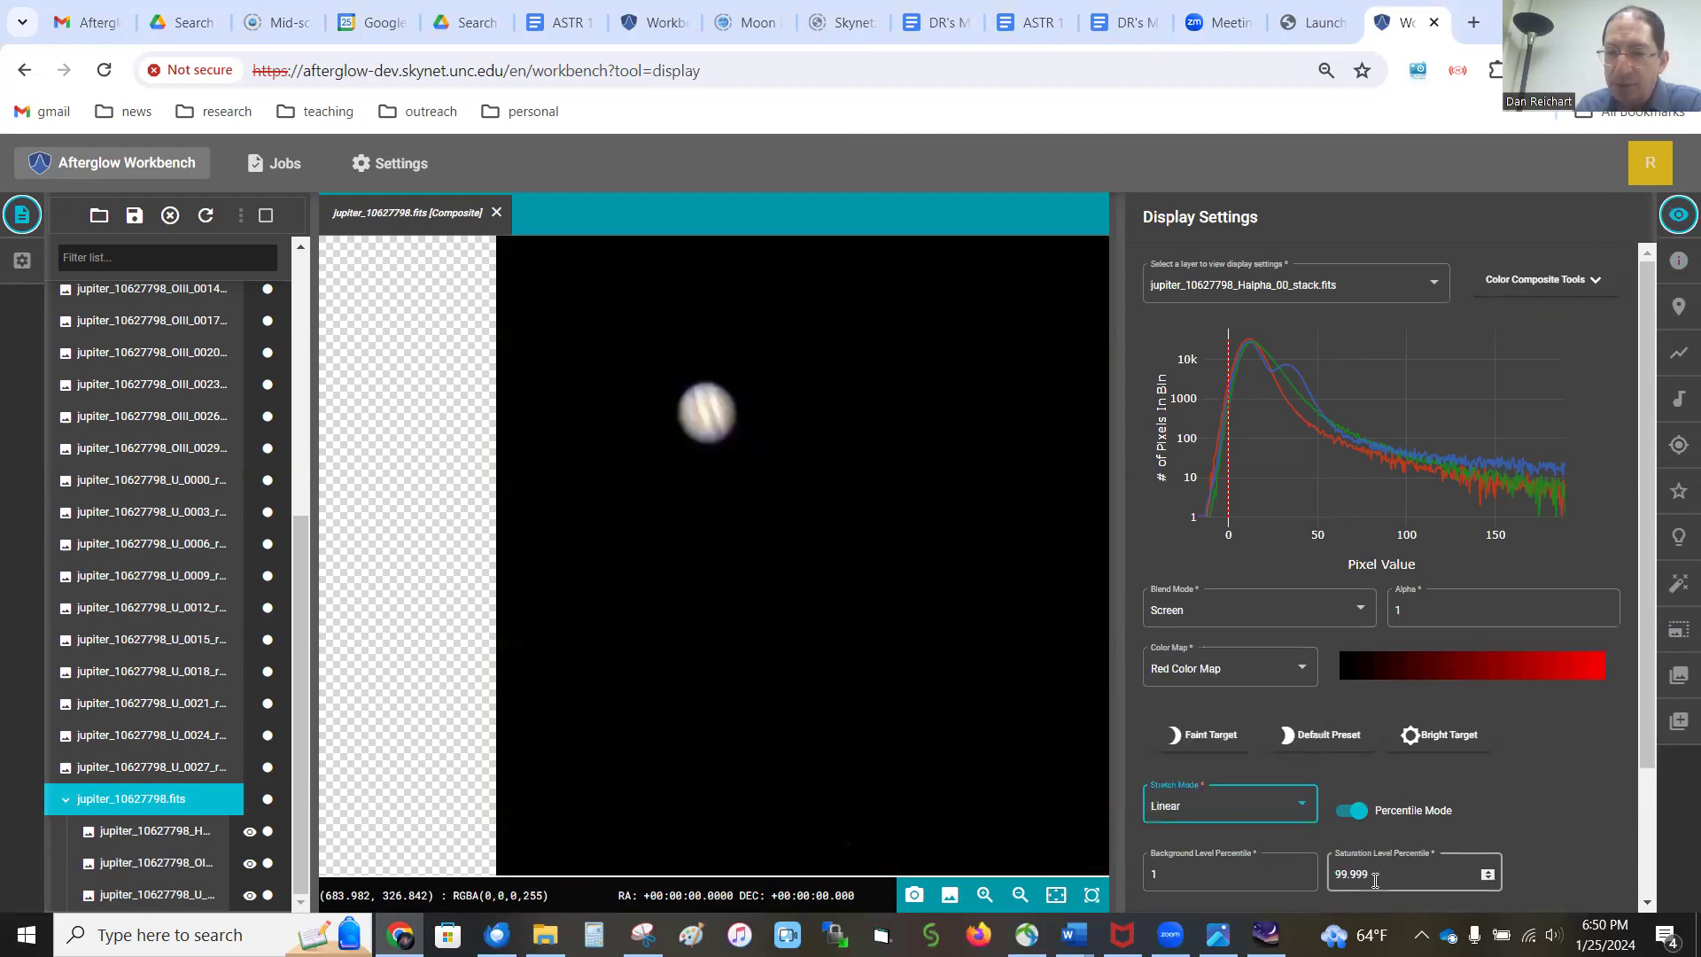
{"action": "left_click_drag", "start_coordinate": [1376, 880], "coordinate": [1340, 878]}
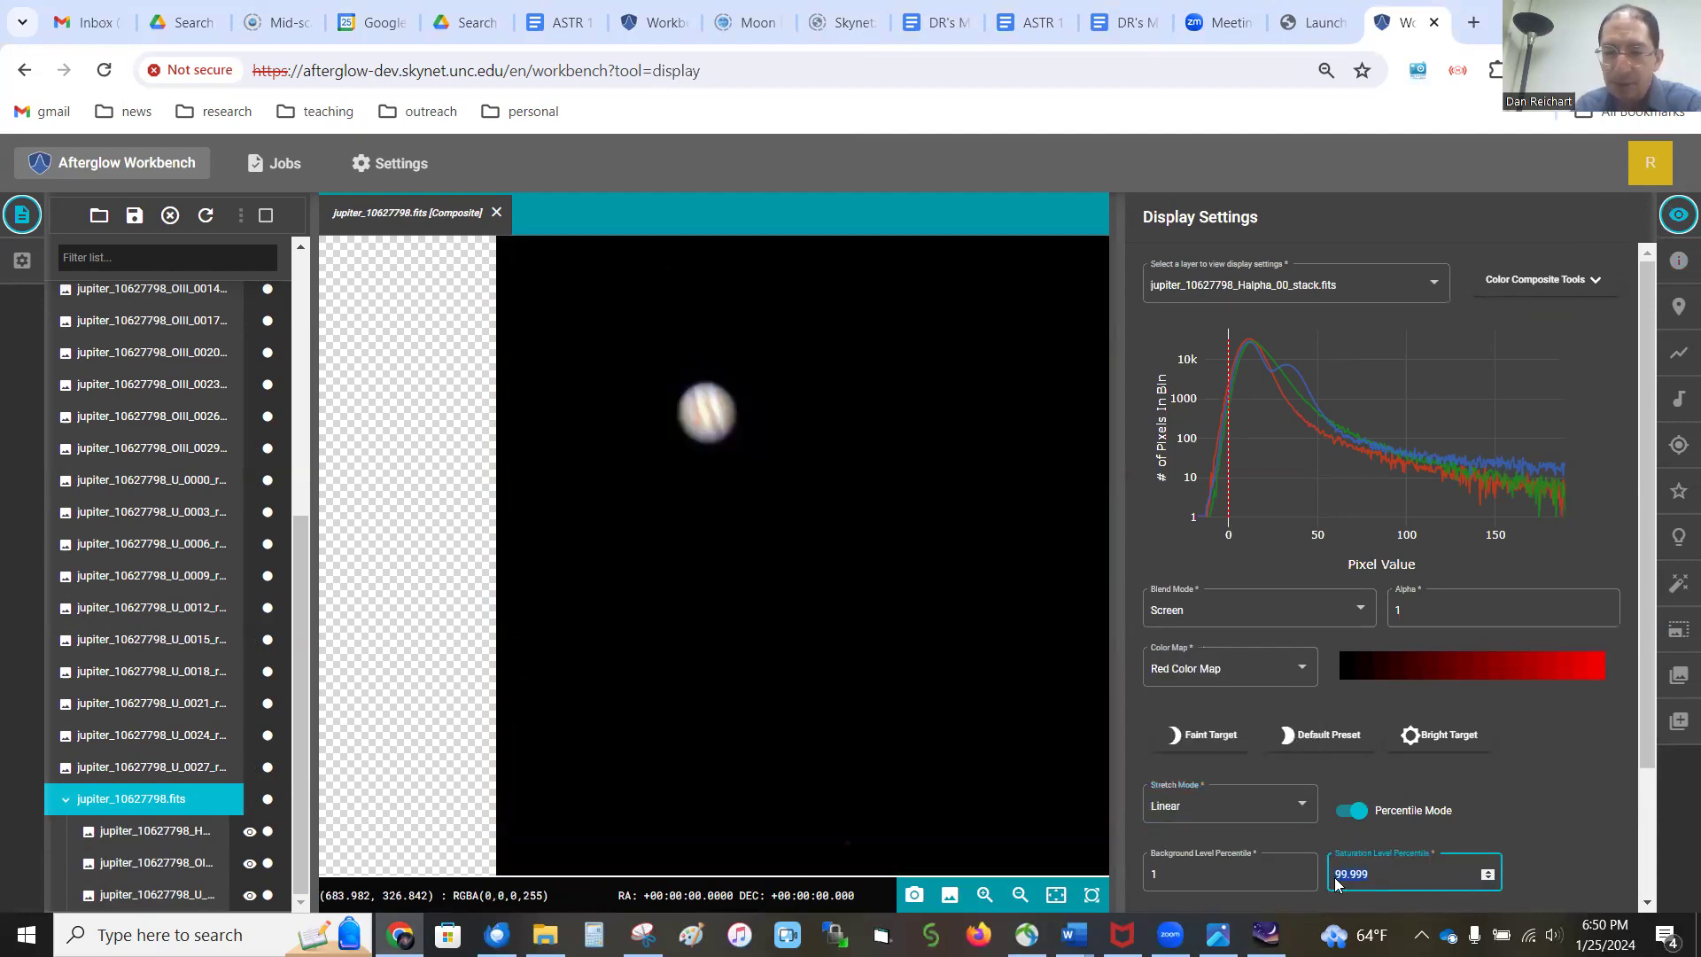
{"action": "type", "text": "100"}
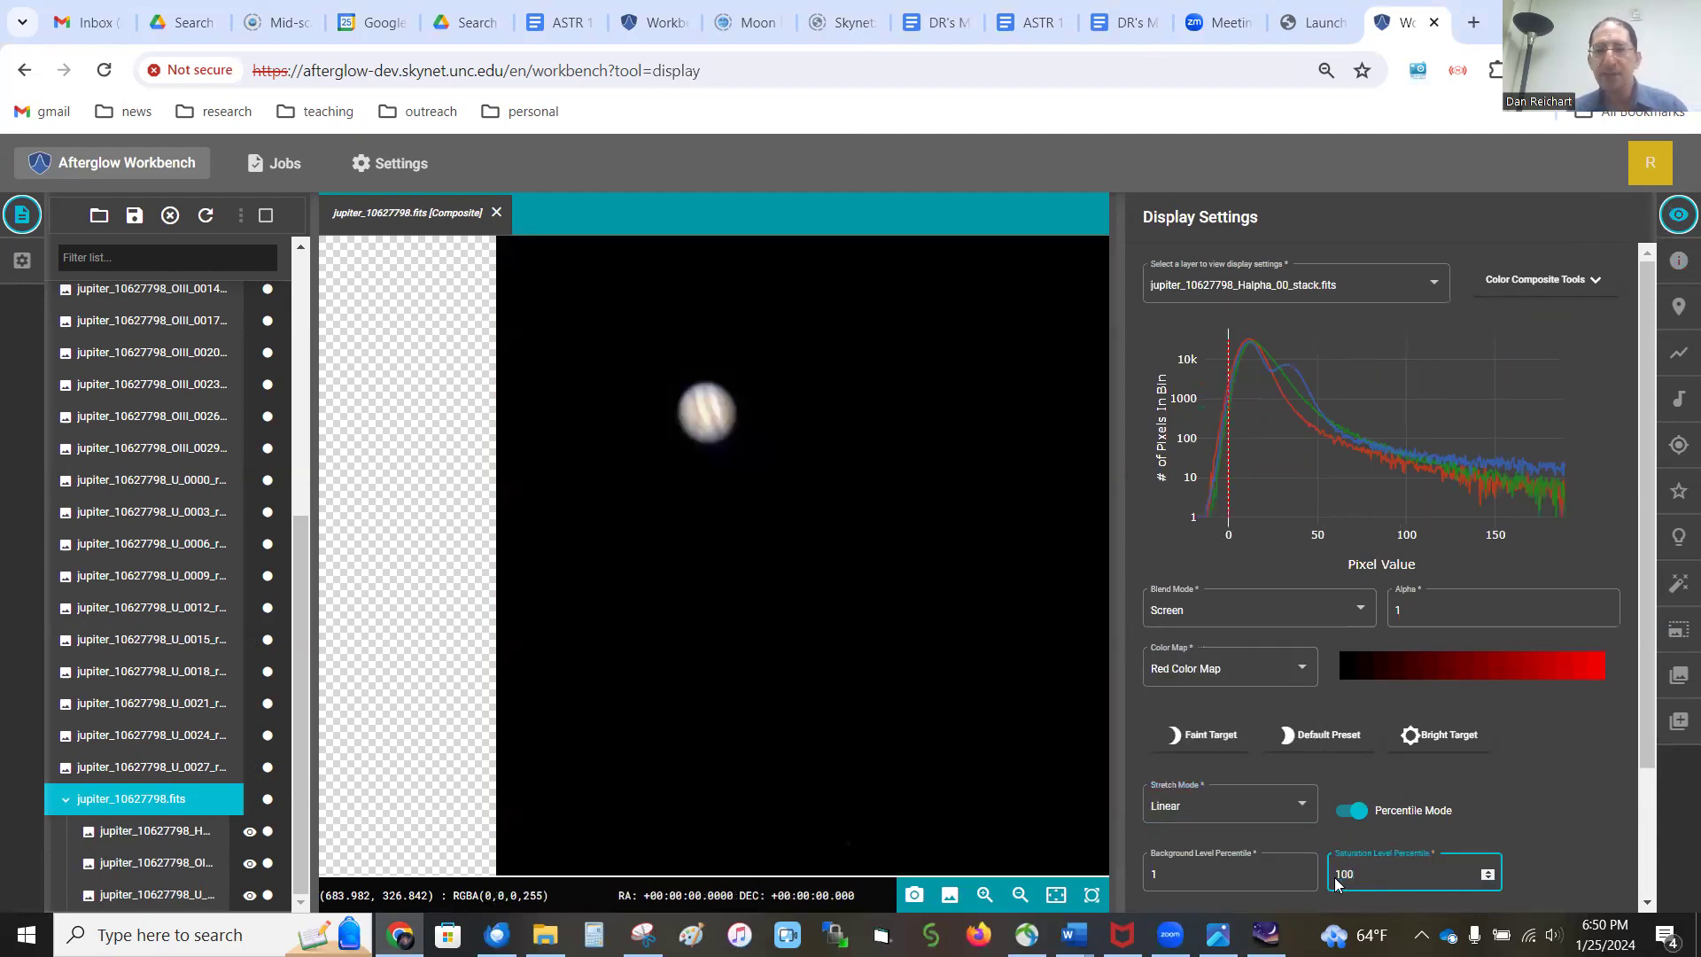
{"action": "scroll", "coordinate": [712, 420], "scroll_direction": "up", "scroll_amount": 5}
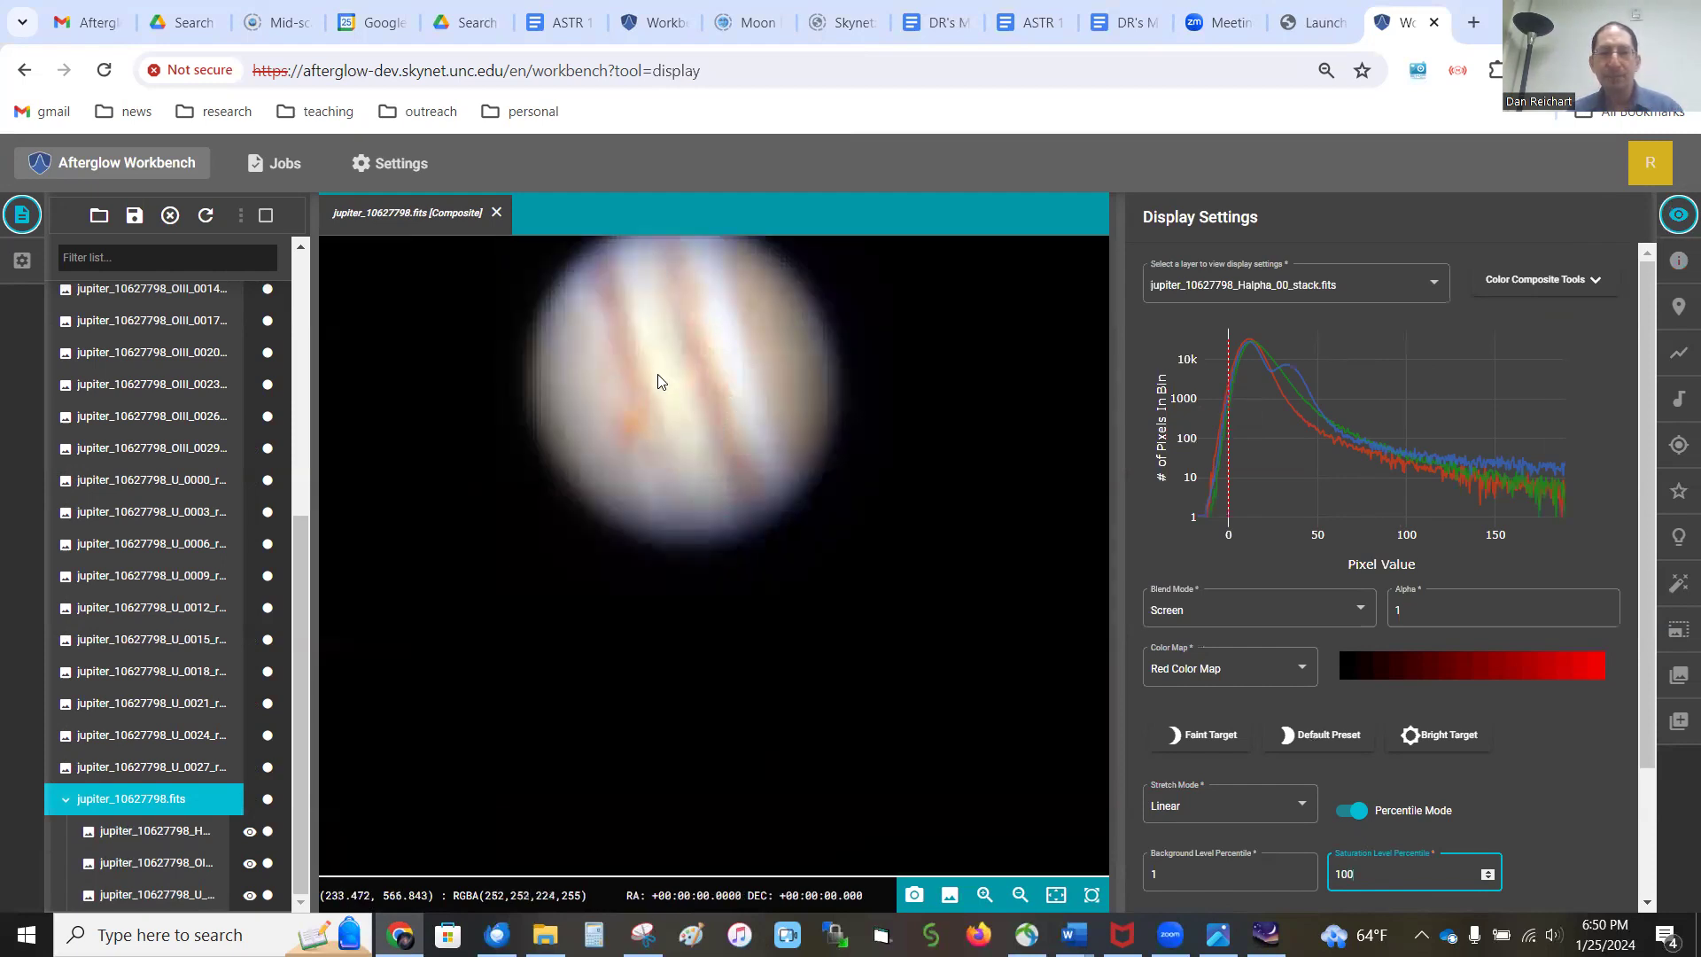
{"action": "scroll", "coordinate": [714, 537], "scroll_direction": "up", "scroll_amount": 2}
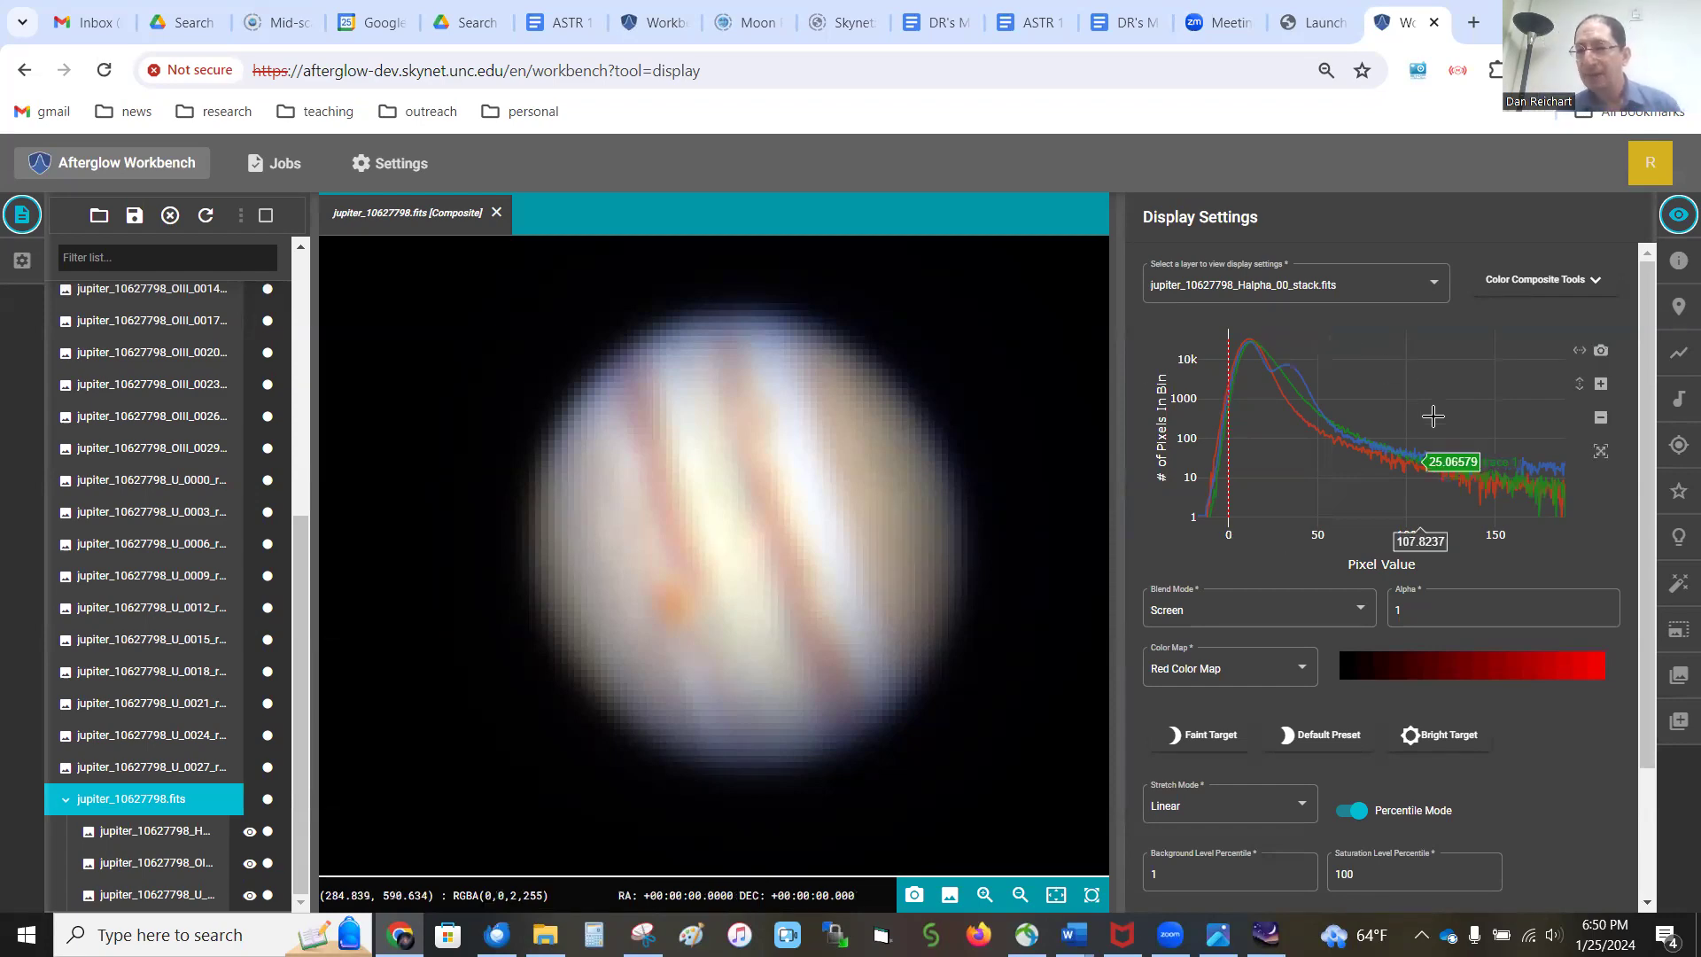
Run the advanced pixel operation zoom(img,4) on the composite's Halpha, OIII and U stacks, overwriting the files
{"action": "left_click", "coordinate": [1680, 727]}
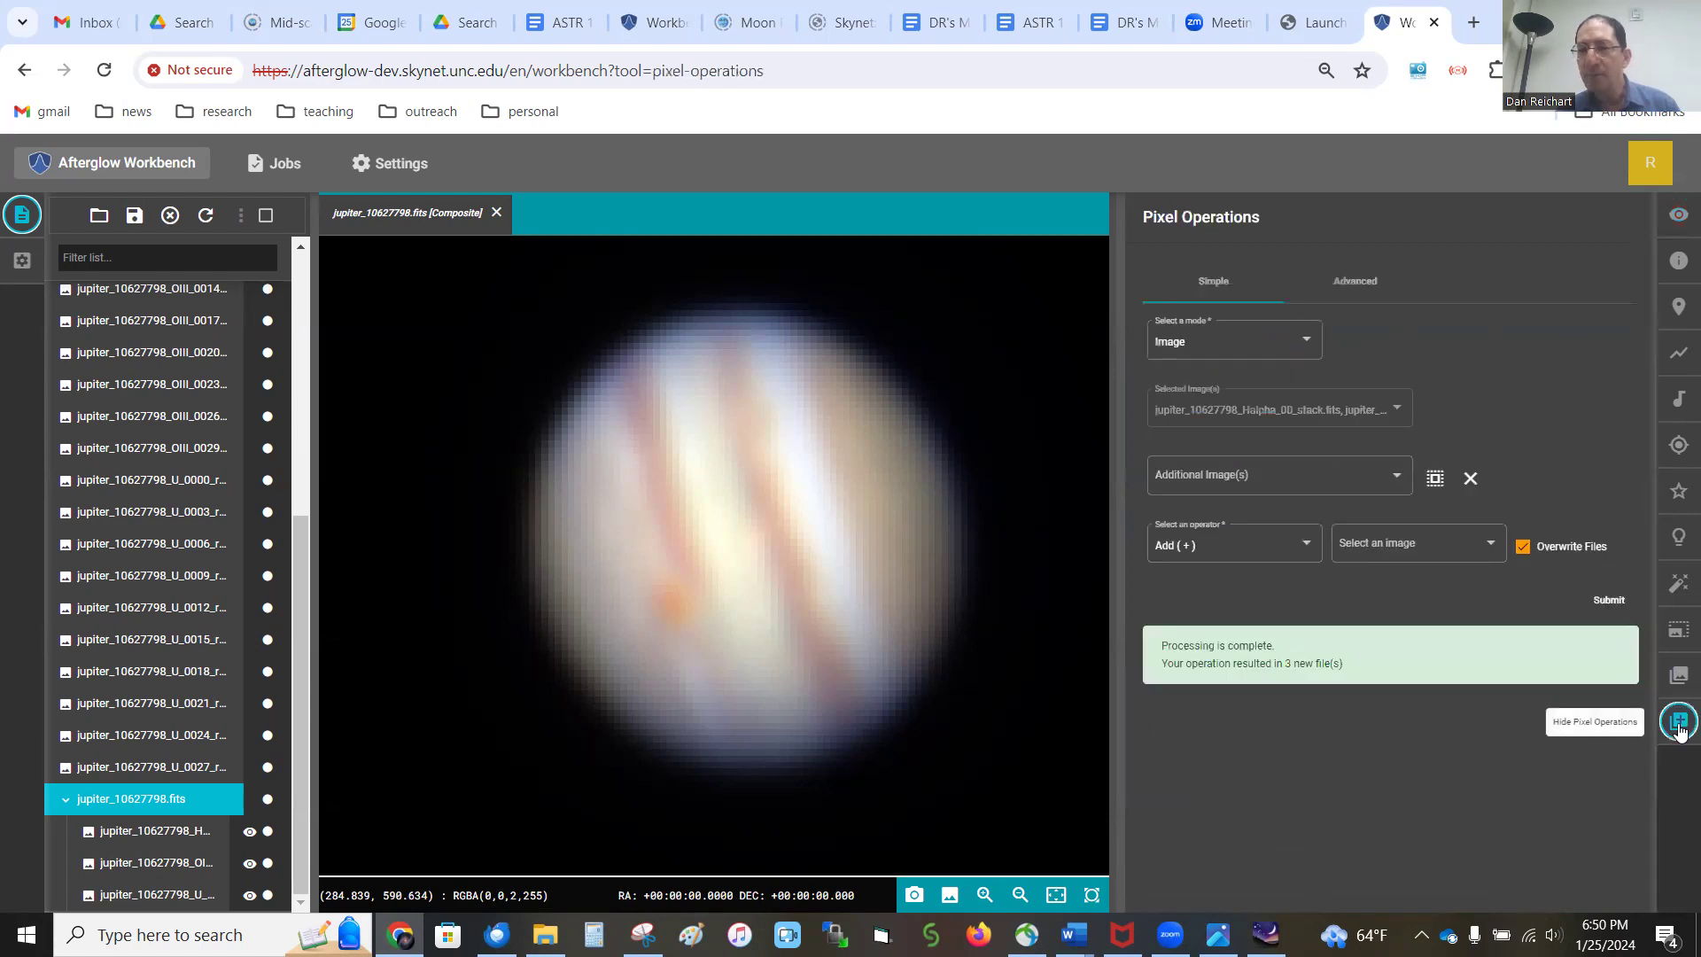
{"action": "left_click", "coordinate": [1357, 284]}
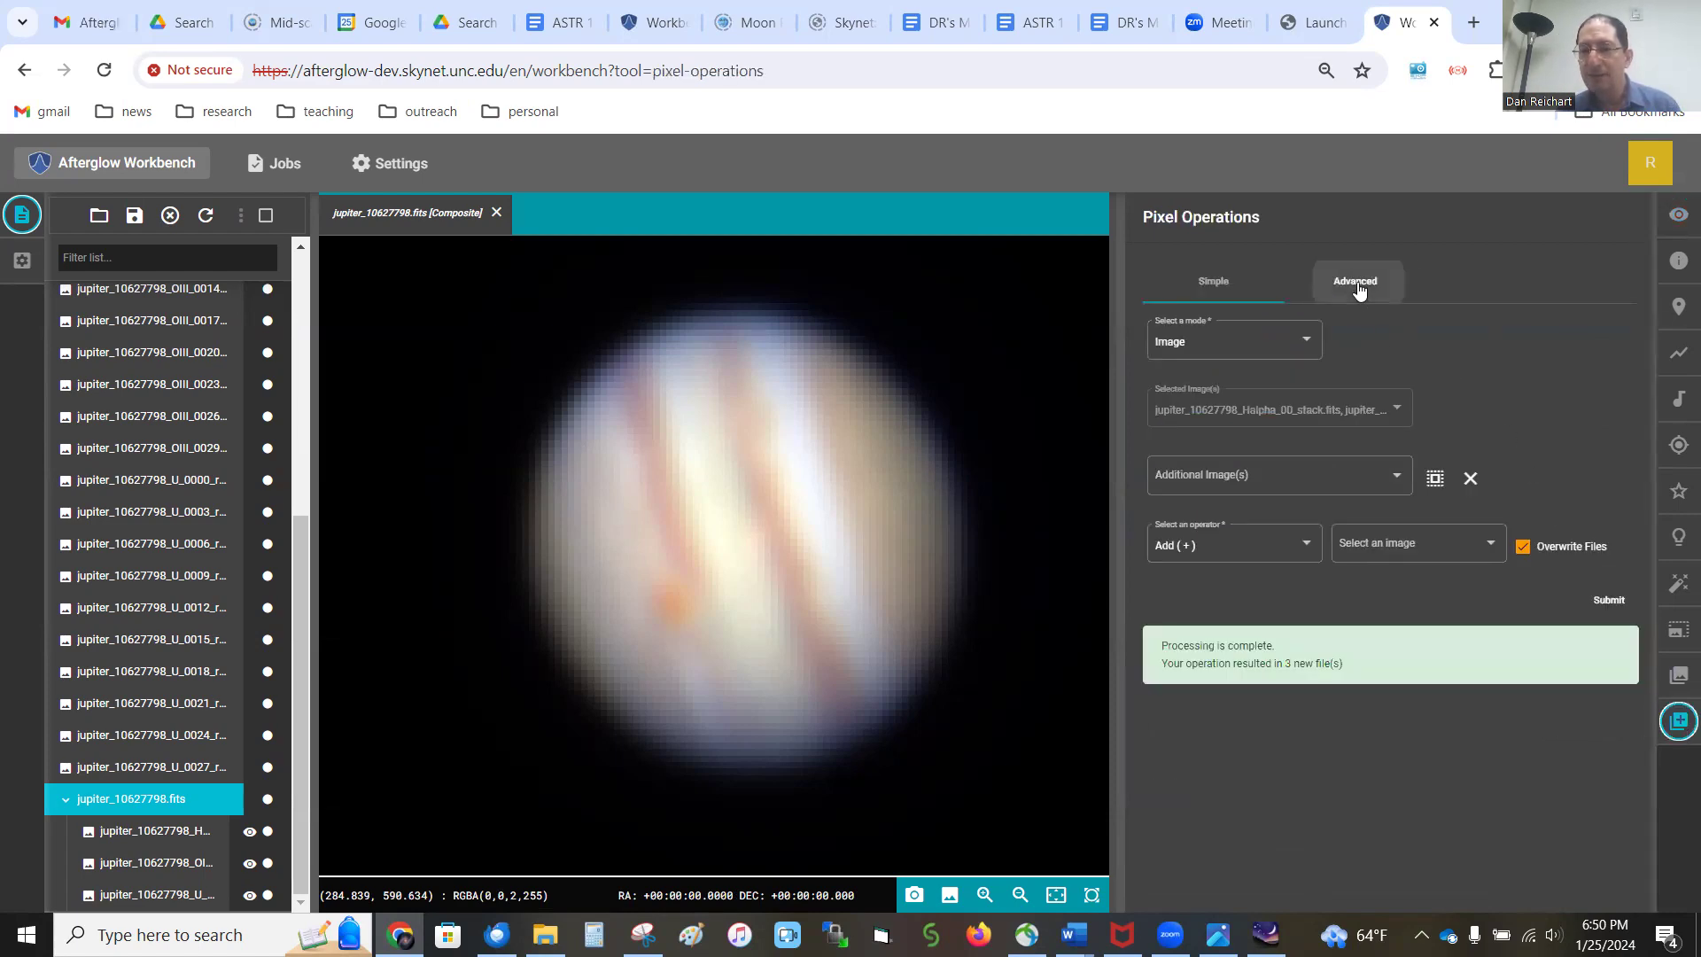
{"action": "left_click", "coordinate": [1287, 551]}
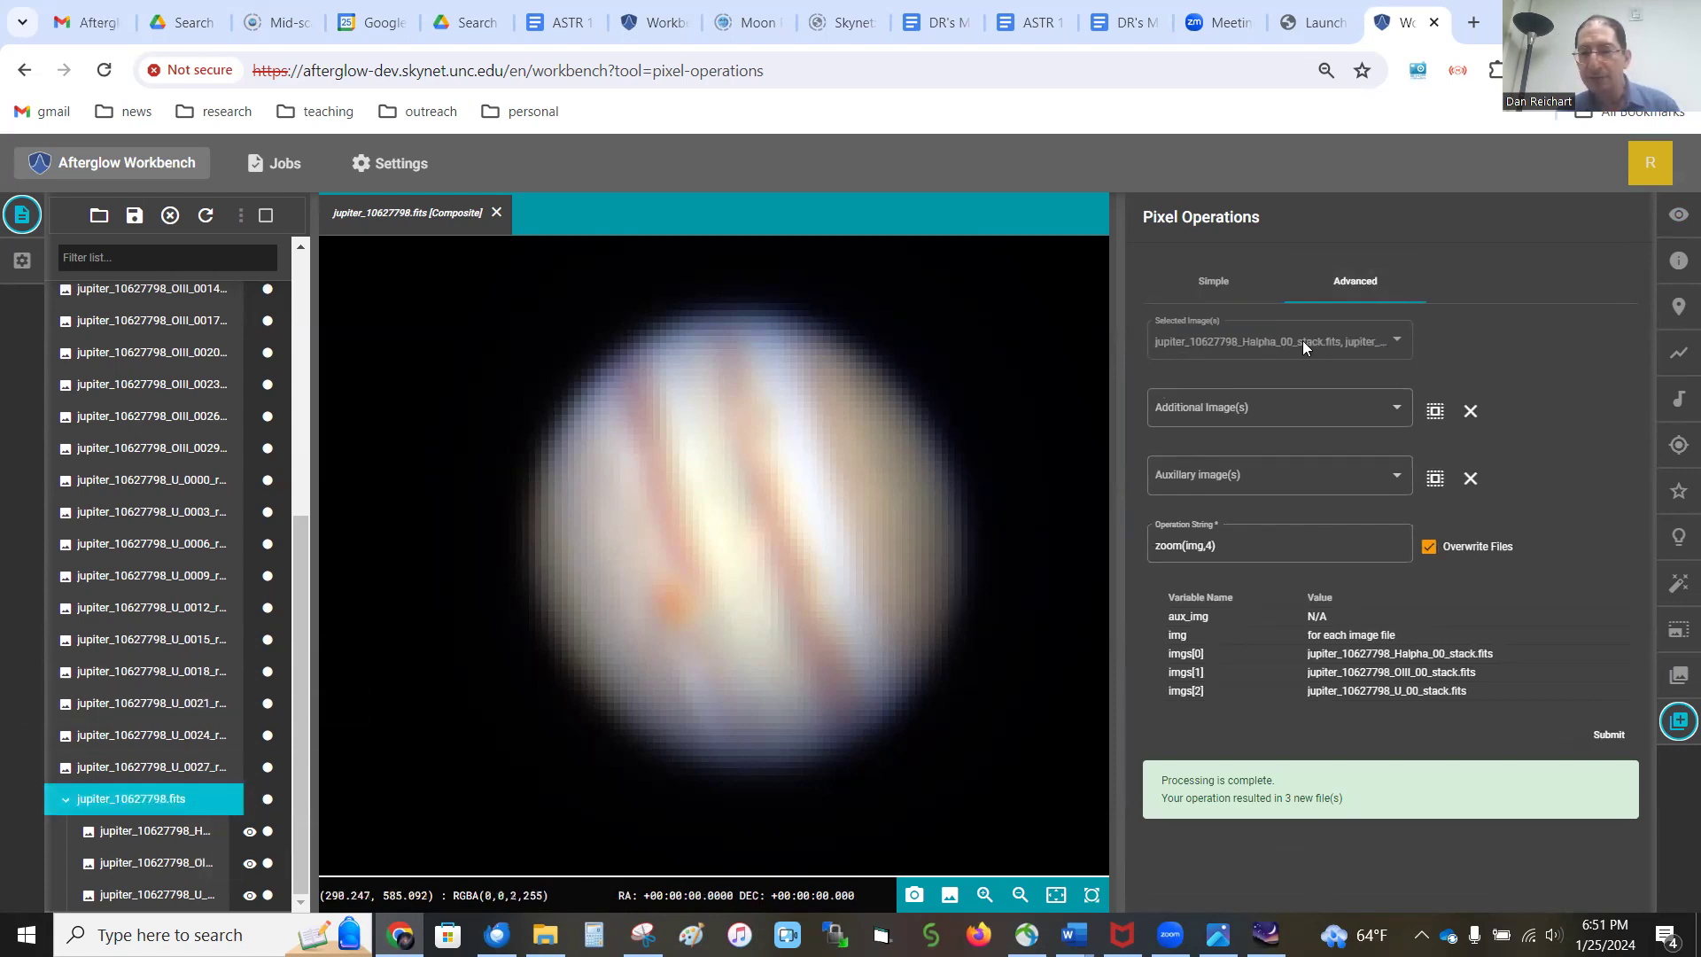
{"action": "left_click_drag", "start_coordinate": [1233, 557], "coordinate": [1105, 546]}
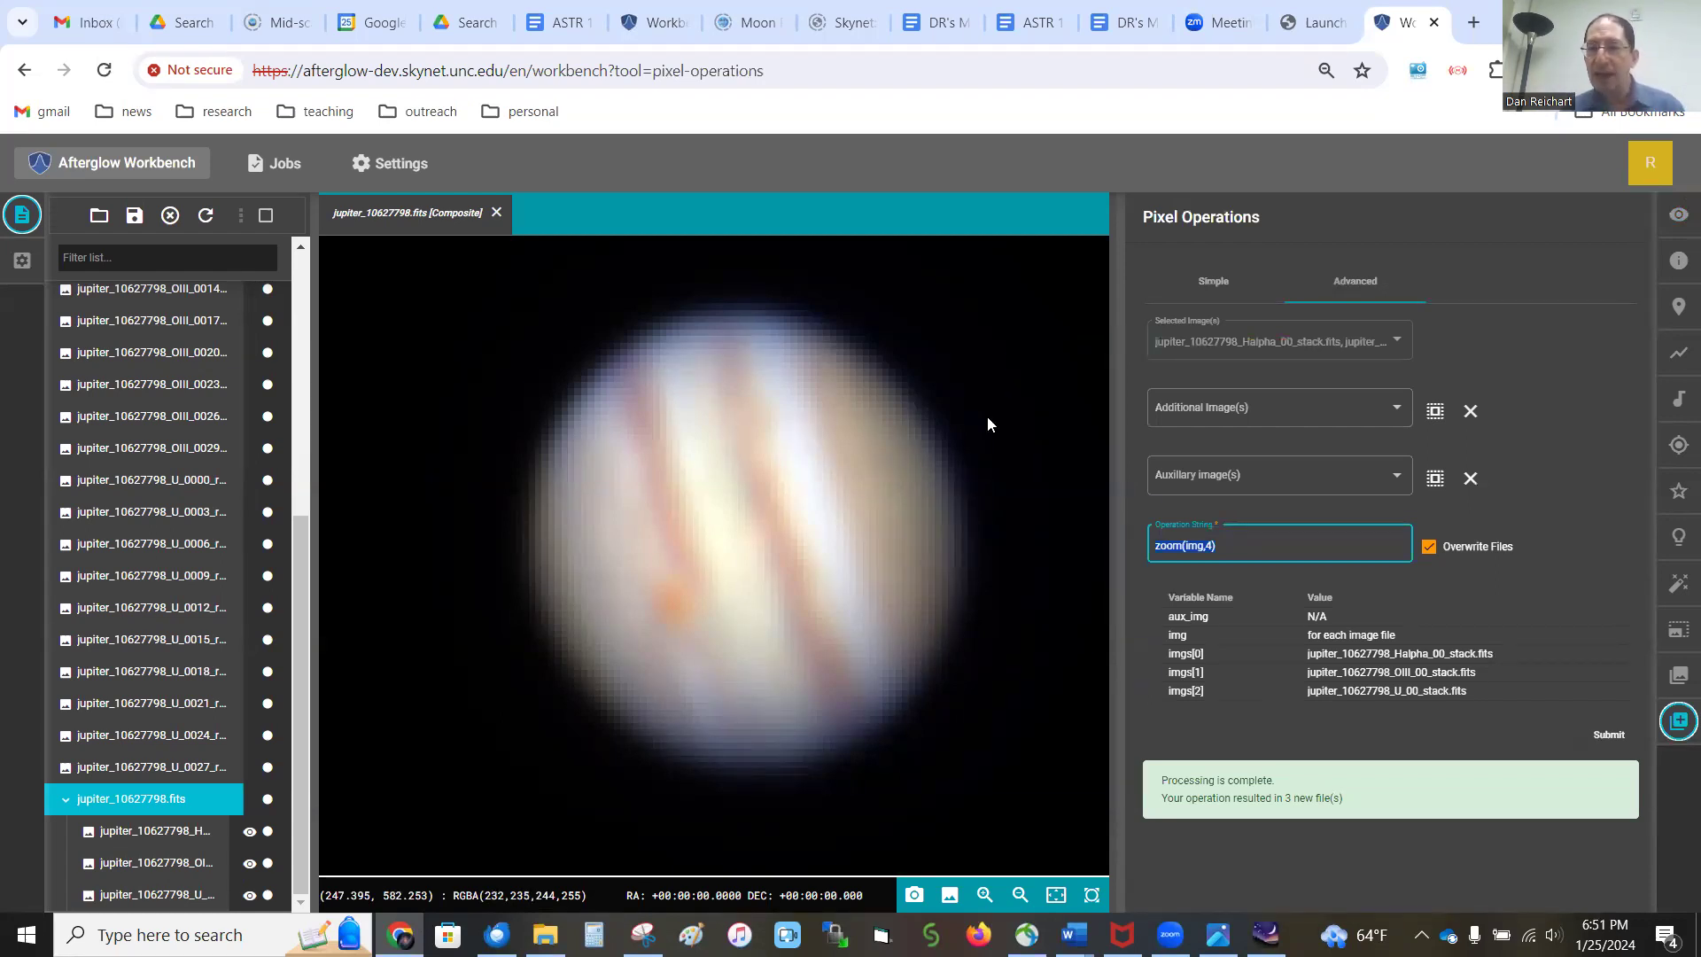
{"action": "left_click", "coordinate": [1608, 734]}
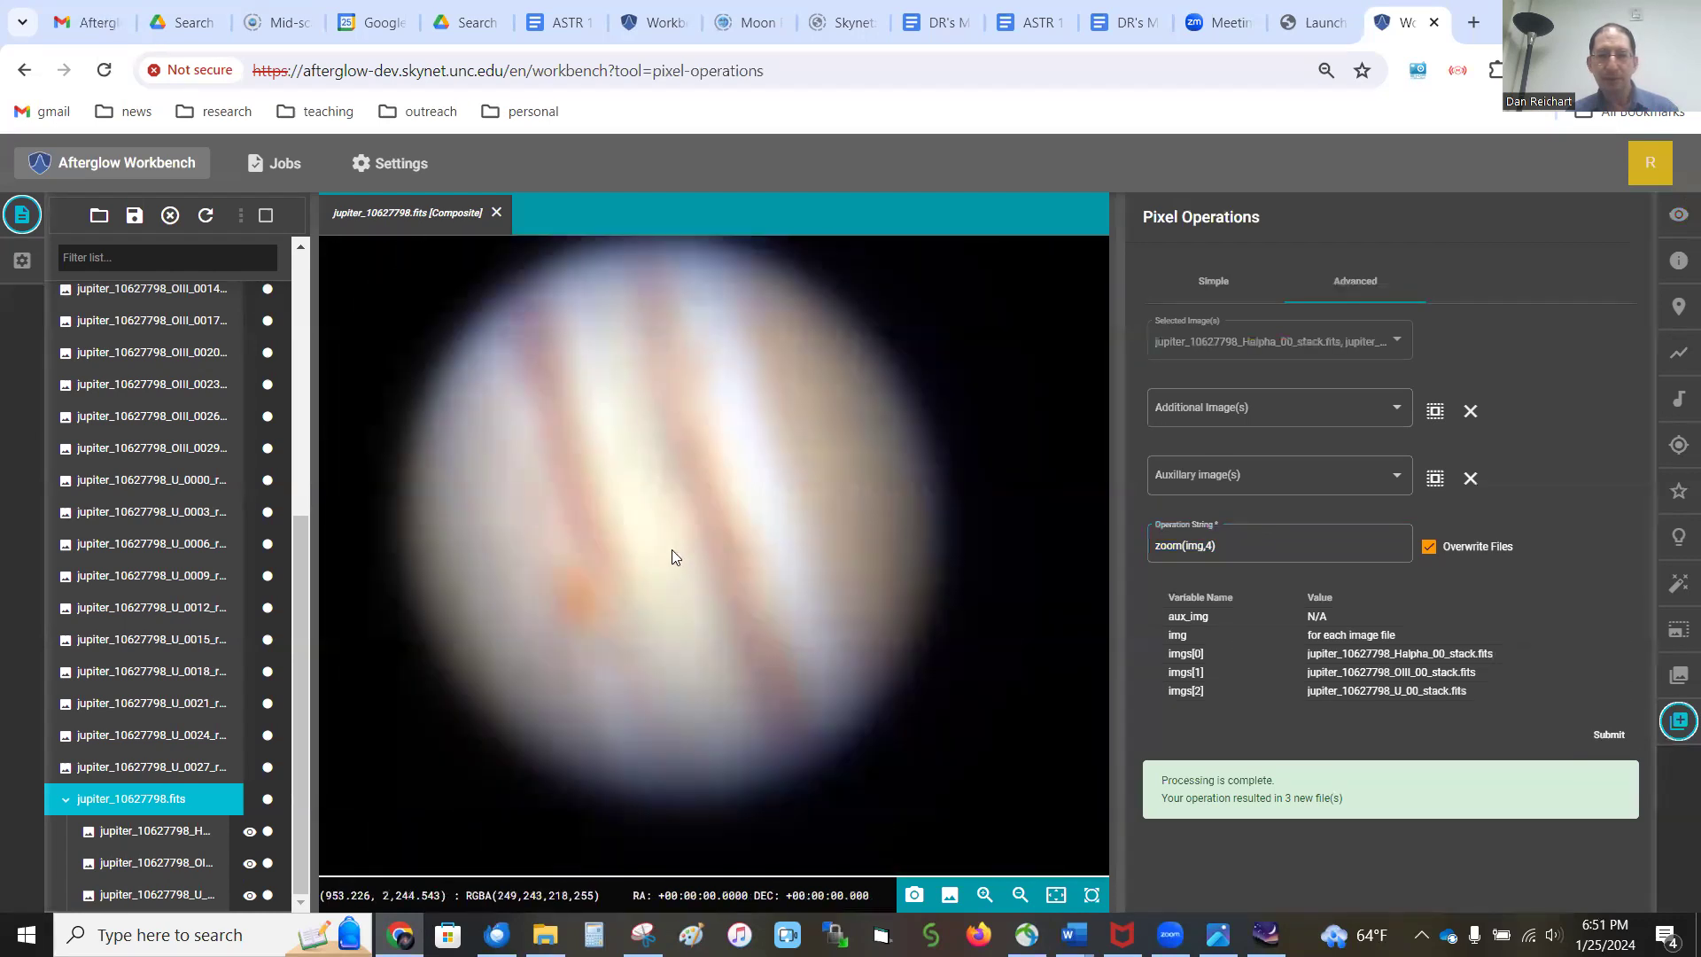
Fit the whole enlarged composite in the viewer and export it as a JPG
{"action": "left_click_drag", "start_coordinate": [671, 543], "coordinate": [729, 574]}
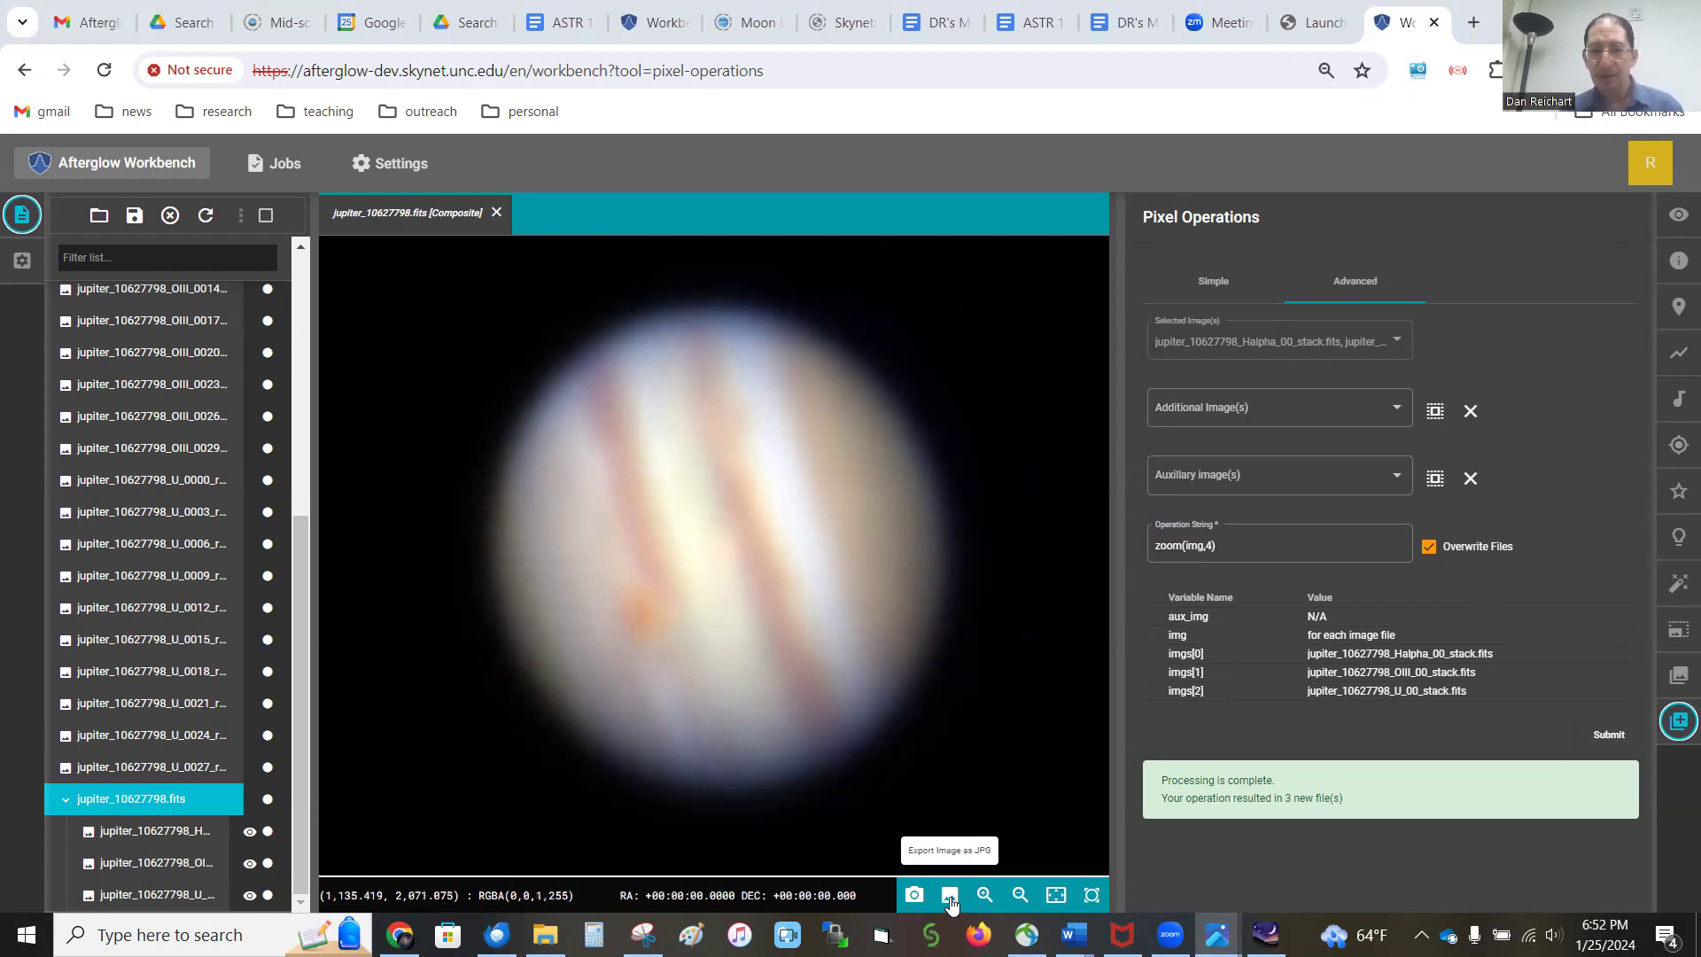
{"action": "left_click", "coordinate": [1057, 895]}
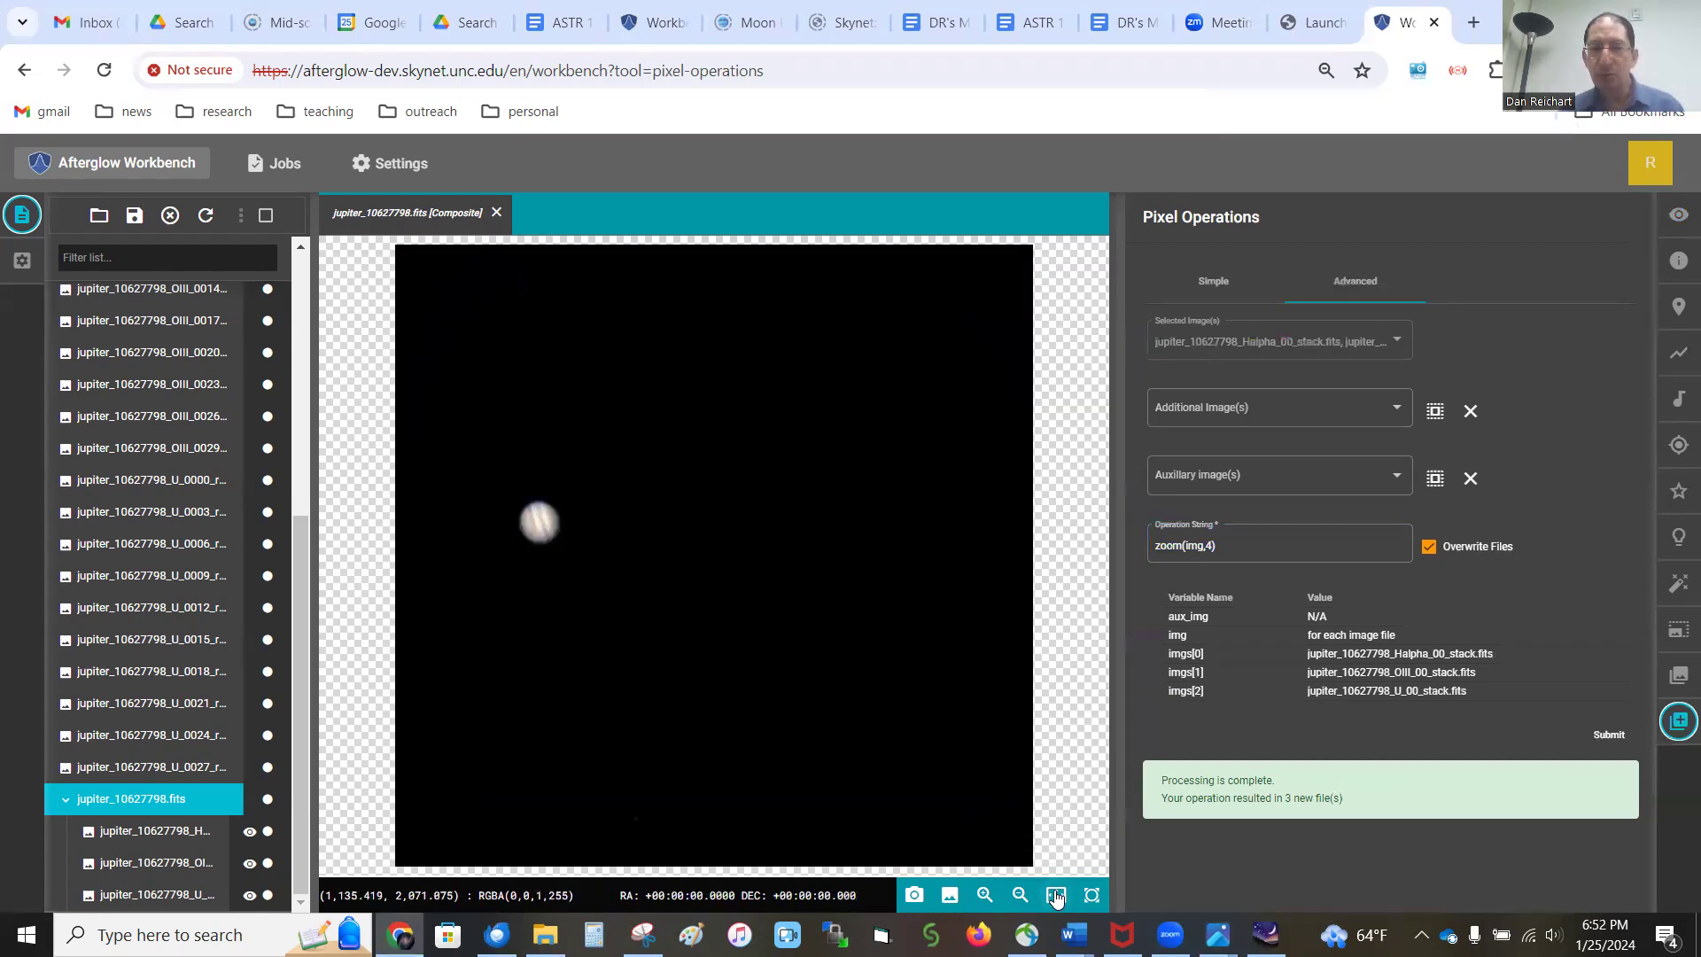
{"action": "left_click", "coordinate": [949, 897]}
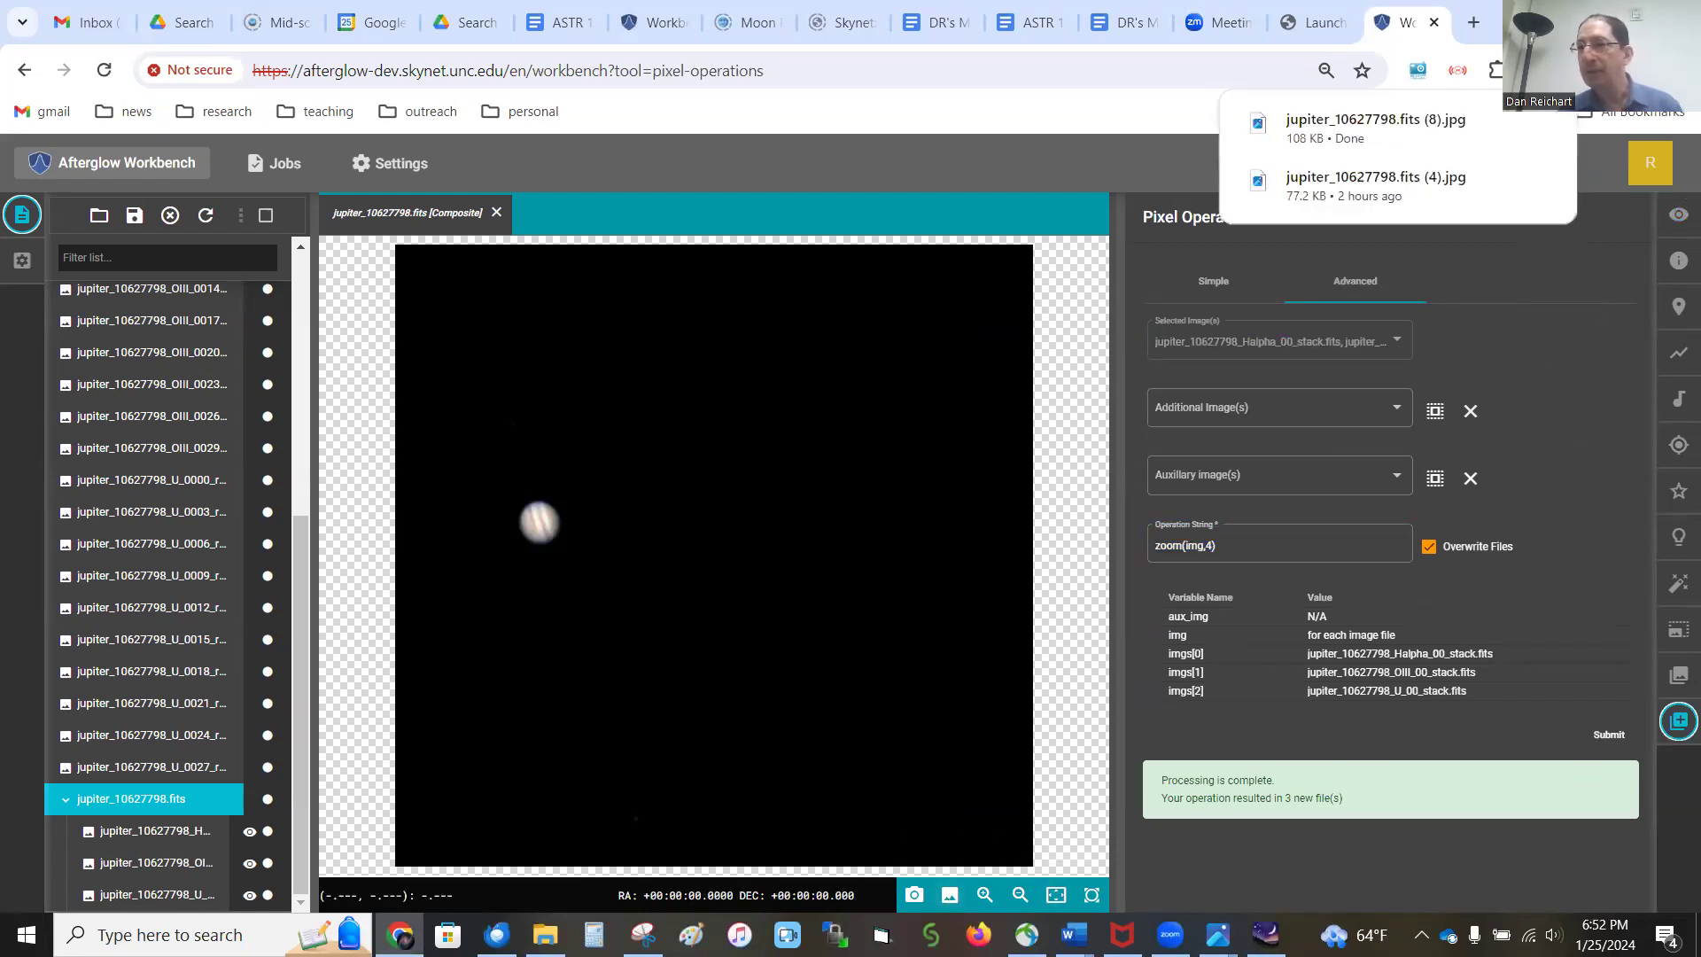
Open the exported jupiter_10627798.fits (8).jpg for editing in Photos and crop it tightly around Jupiter to about 717 x 721 pixels
{"action": "left_click", "coordinate": [1357, 132]}
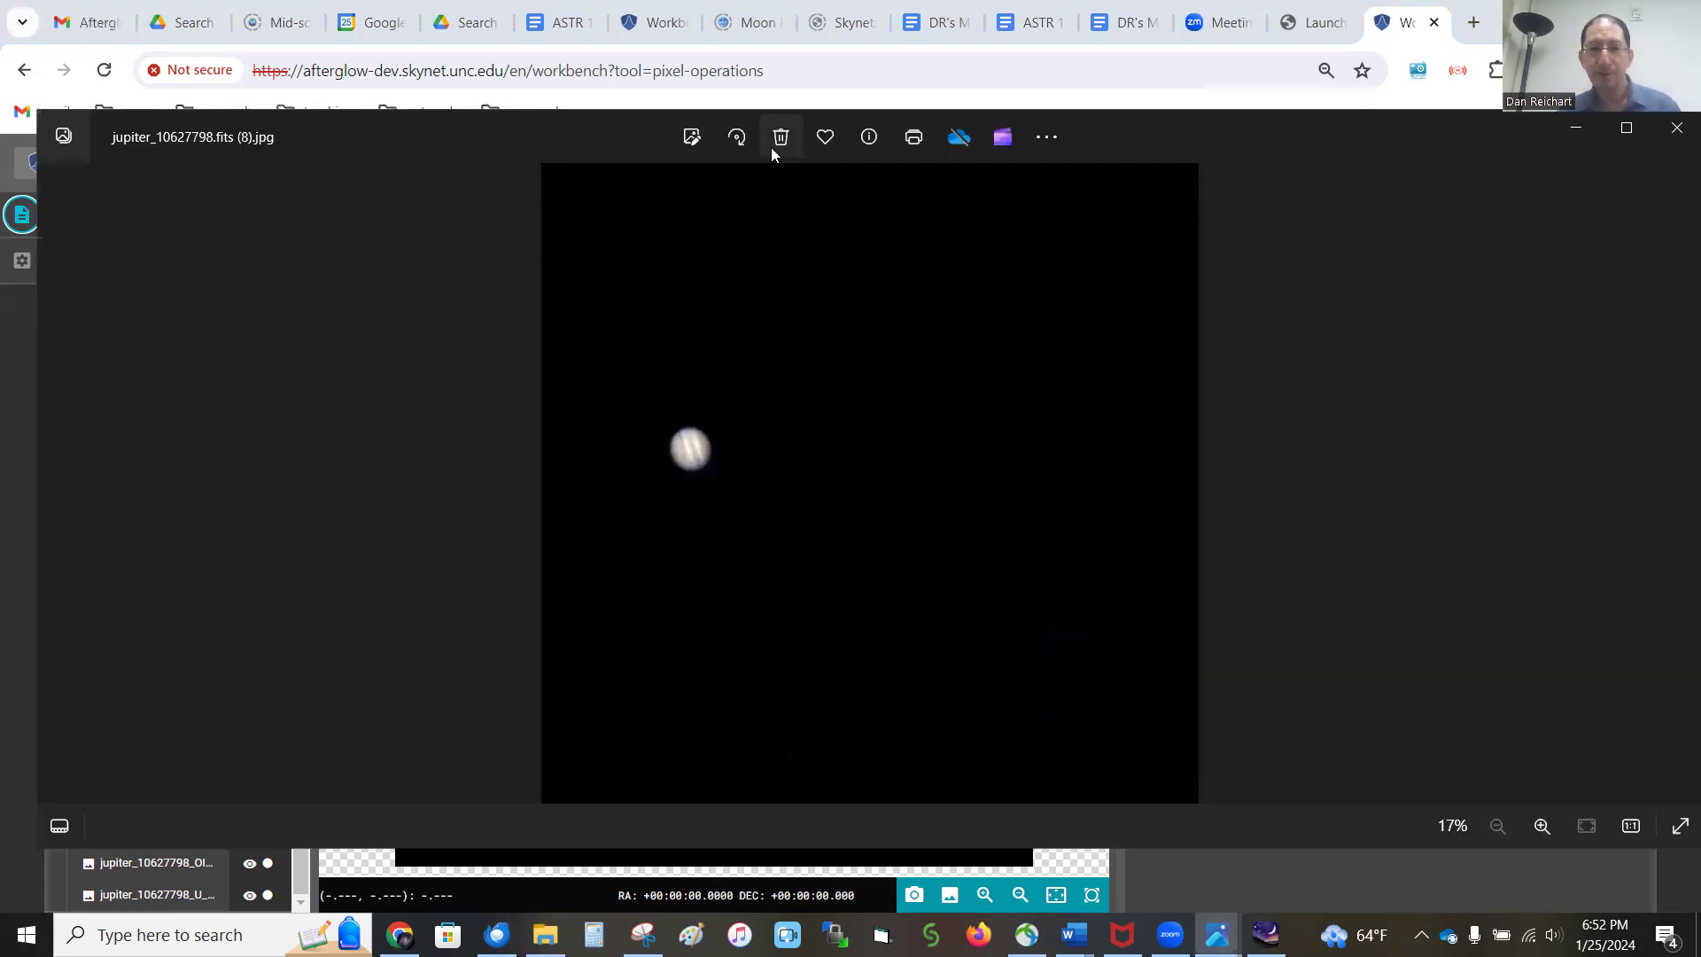
{"action": "left_click", "coordinate": [693, 134]}
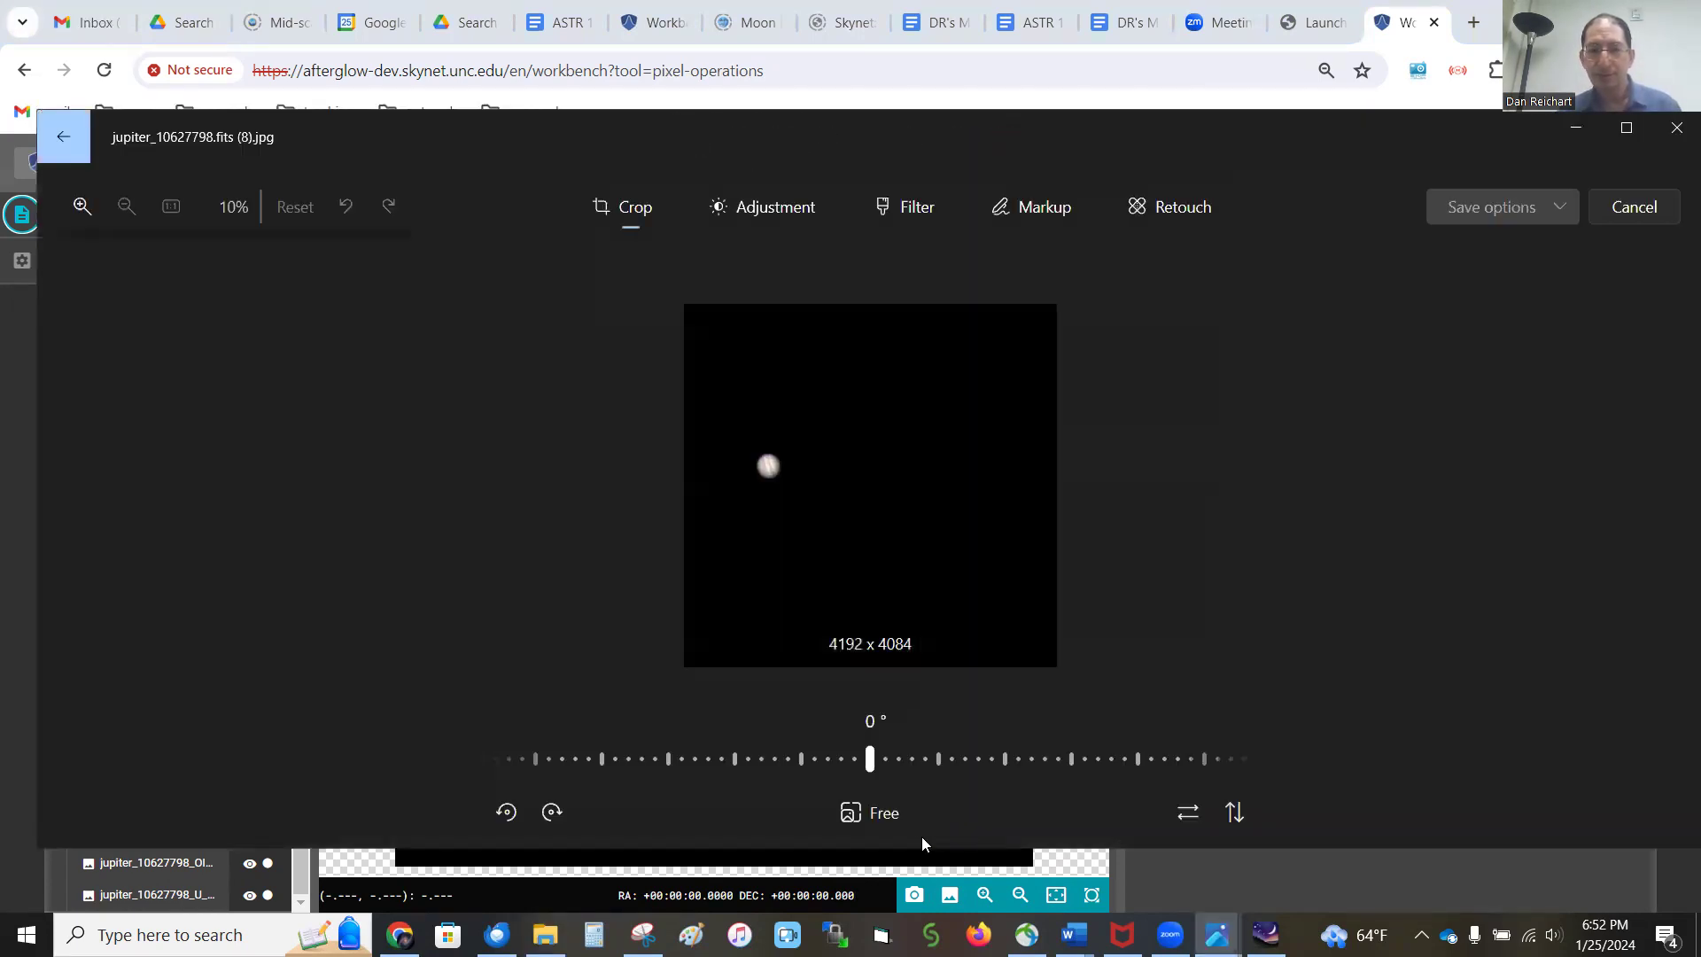
{"action": "left_click_drag", "start_coordinate": [849, 667], "coordinate": [848, 509]}
{"action": "left_click_drag", "start_coordinate": [870, 302], "coordinate": [871, 544]}
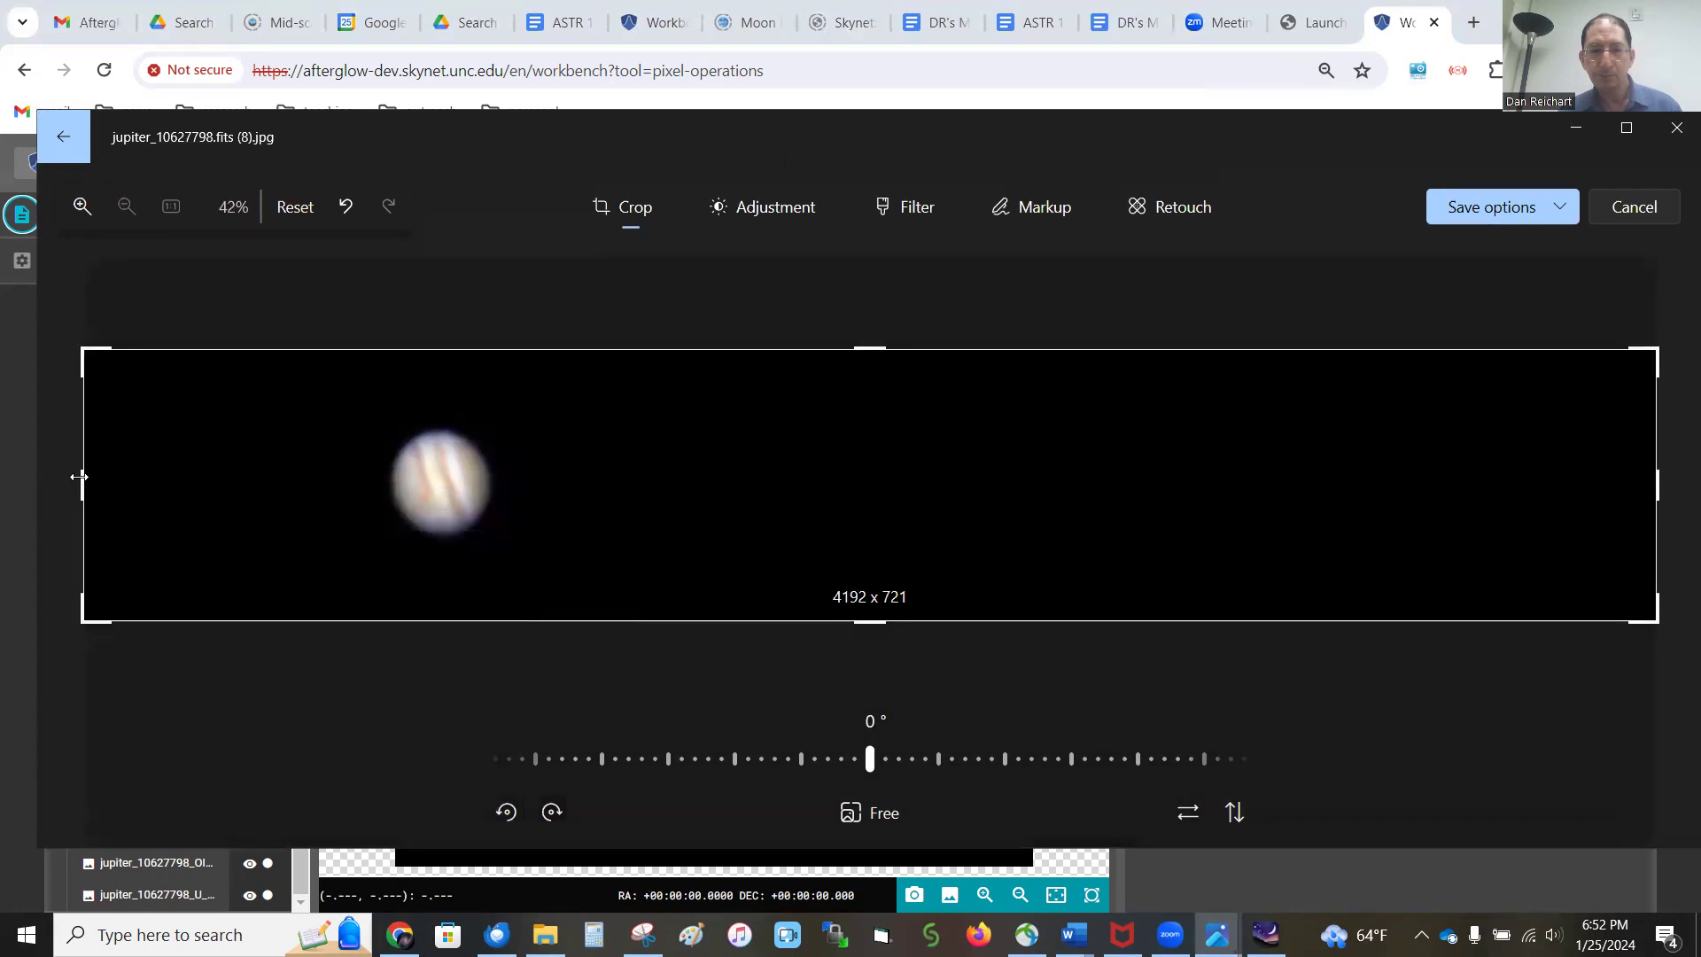
{"action": "left_click_drag", "start_coordinate": [82, 483], "coordinate": [304, 497]}
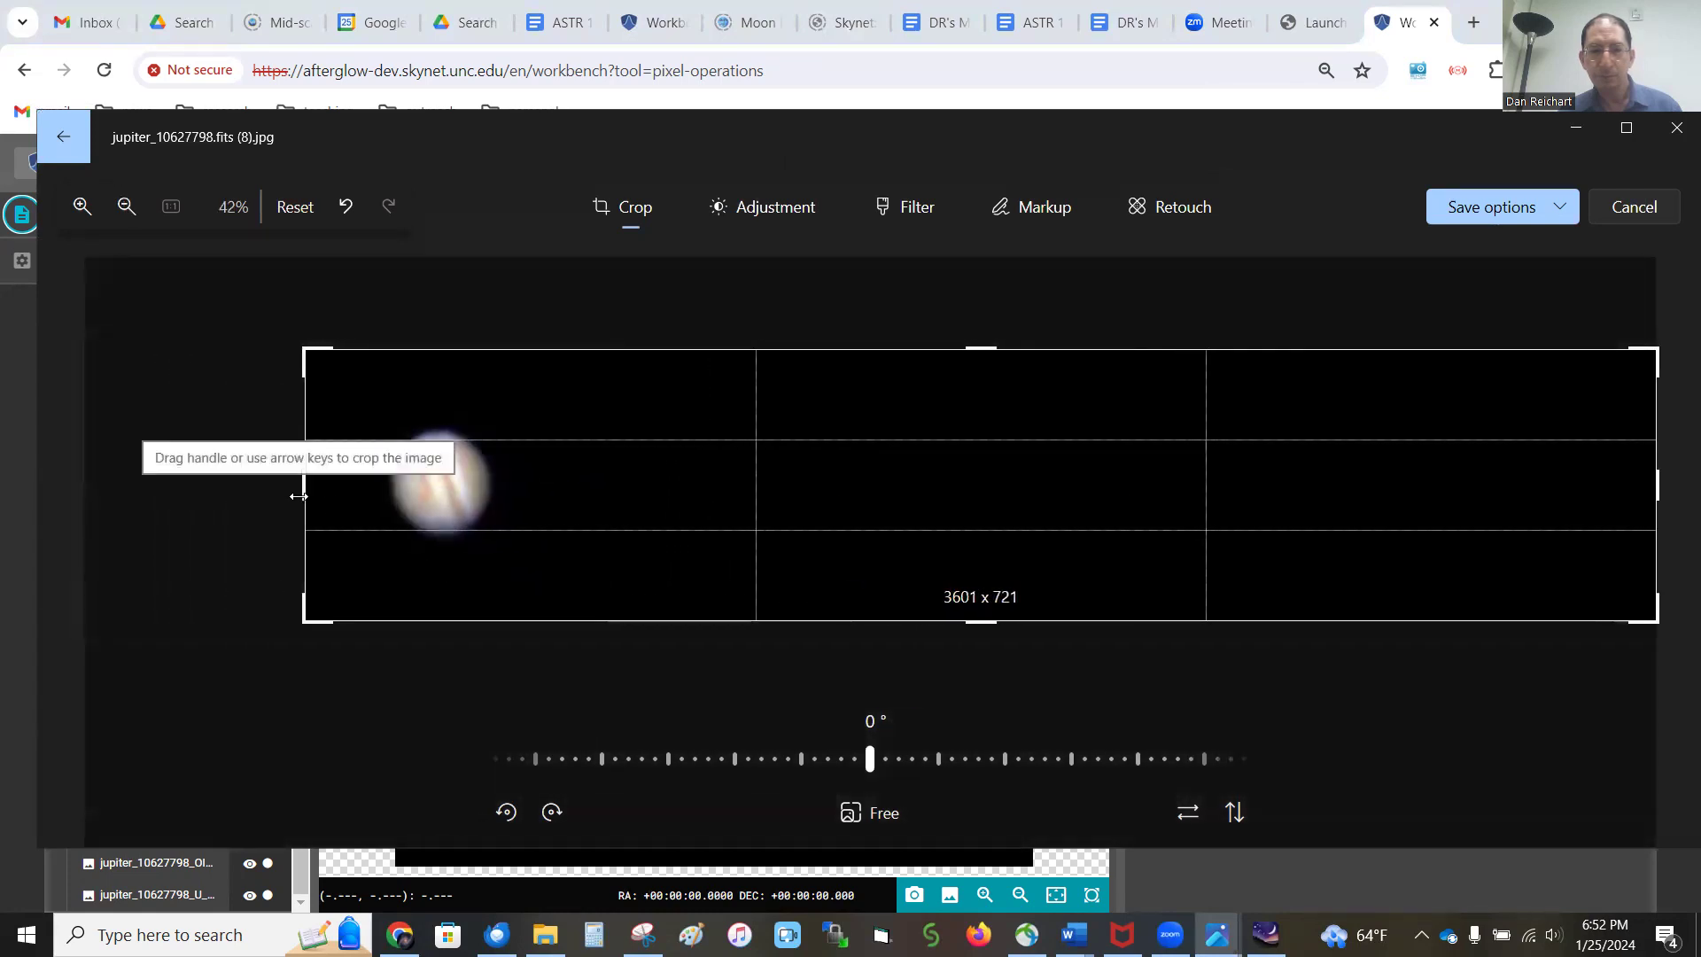
{"action": "left_click_drag", "start_coordinate": [1653, 482], "coordinate": [396, 546]}
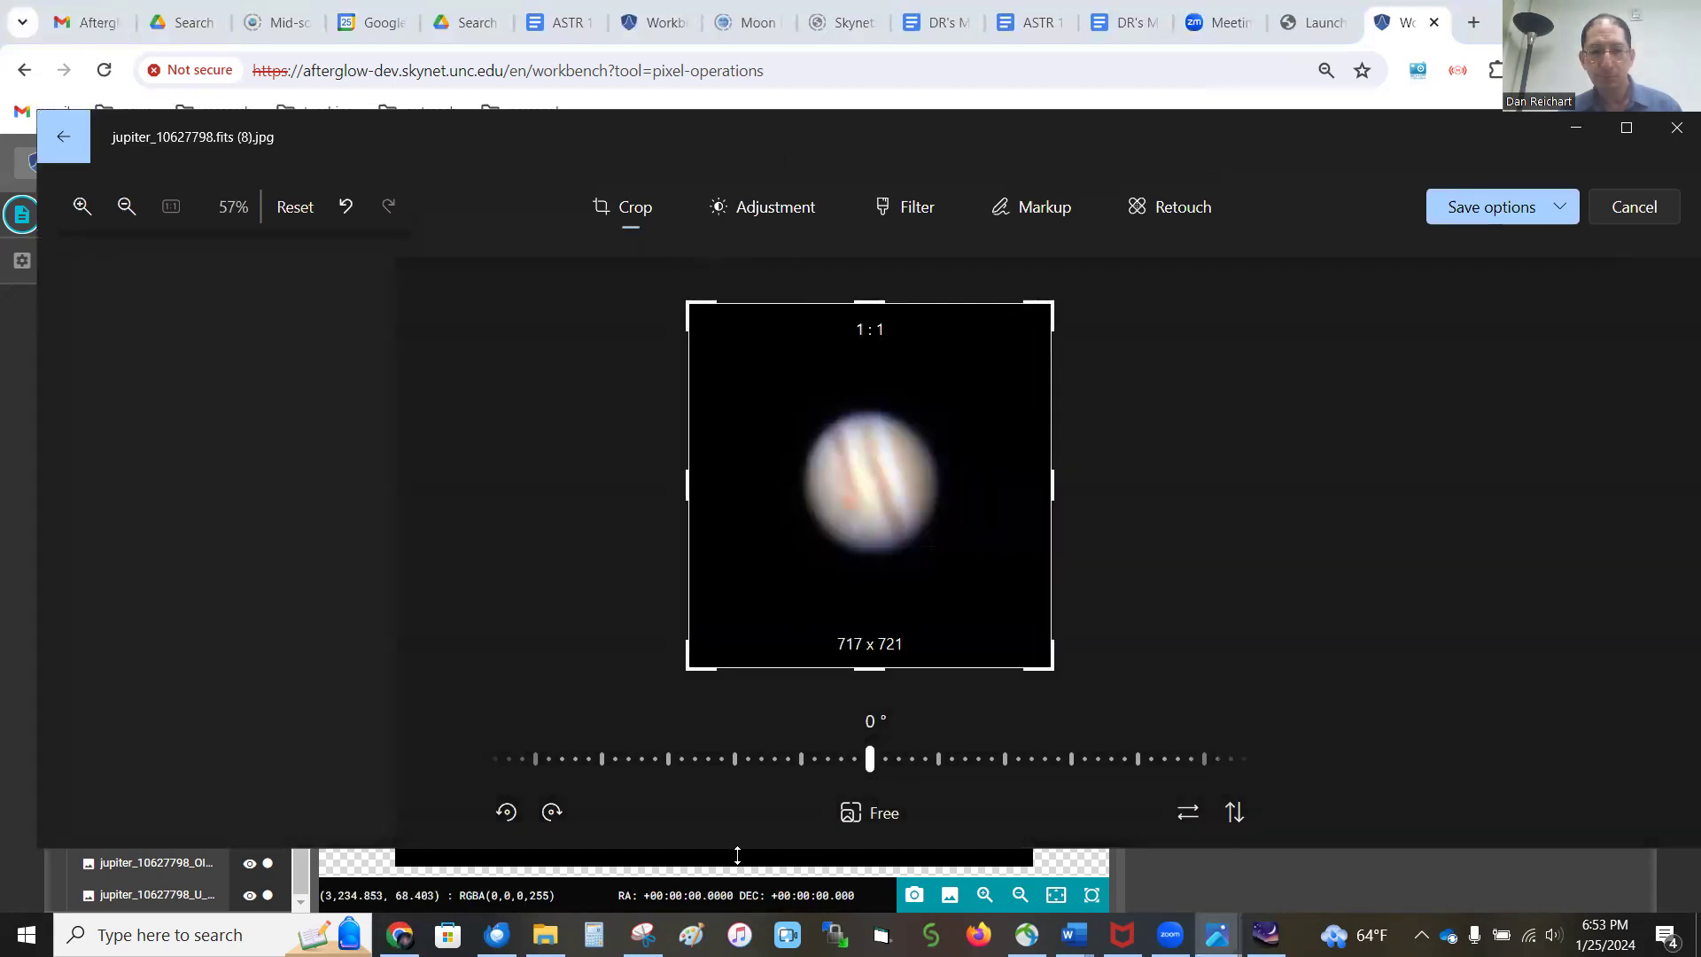
Rotate the cropped Jupiter image 90° clockwise and flip it horizontally
{"action": "left_click", "coordinate": [552, 812]}
{"action": "left_click", "coordinate": [554, 812]}
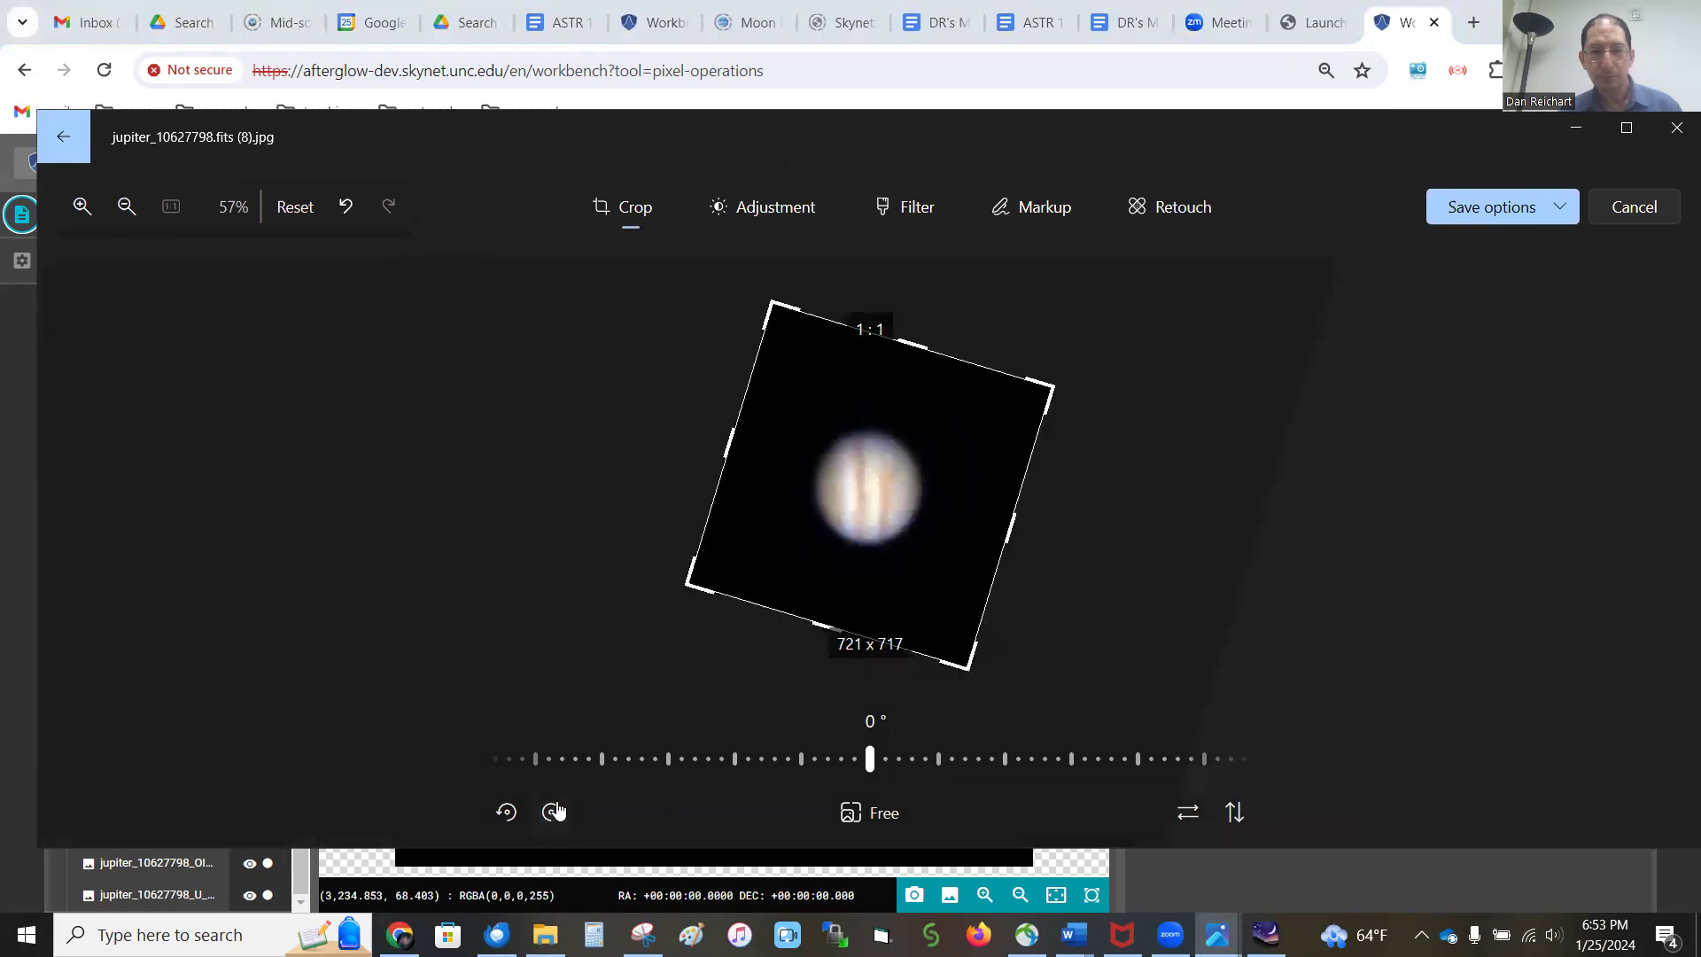
{"action": "left_click", "coordinate": [1189, 813]}
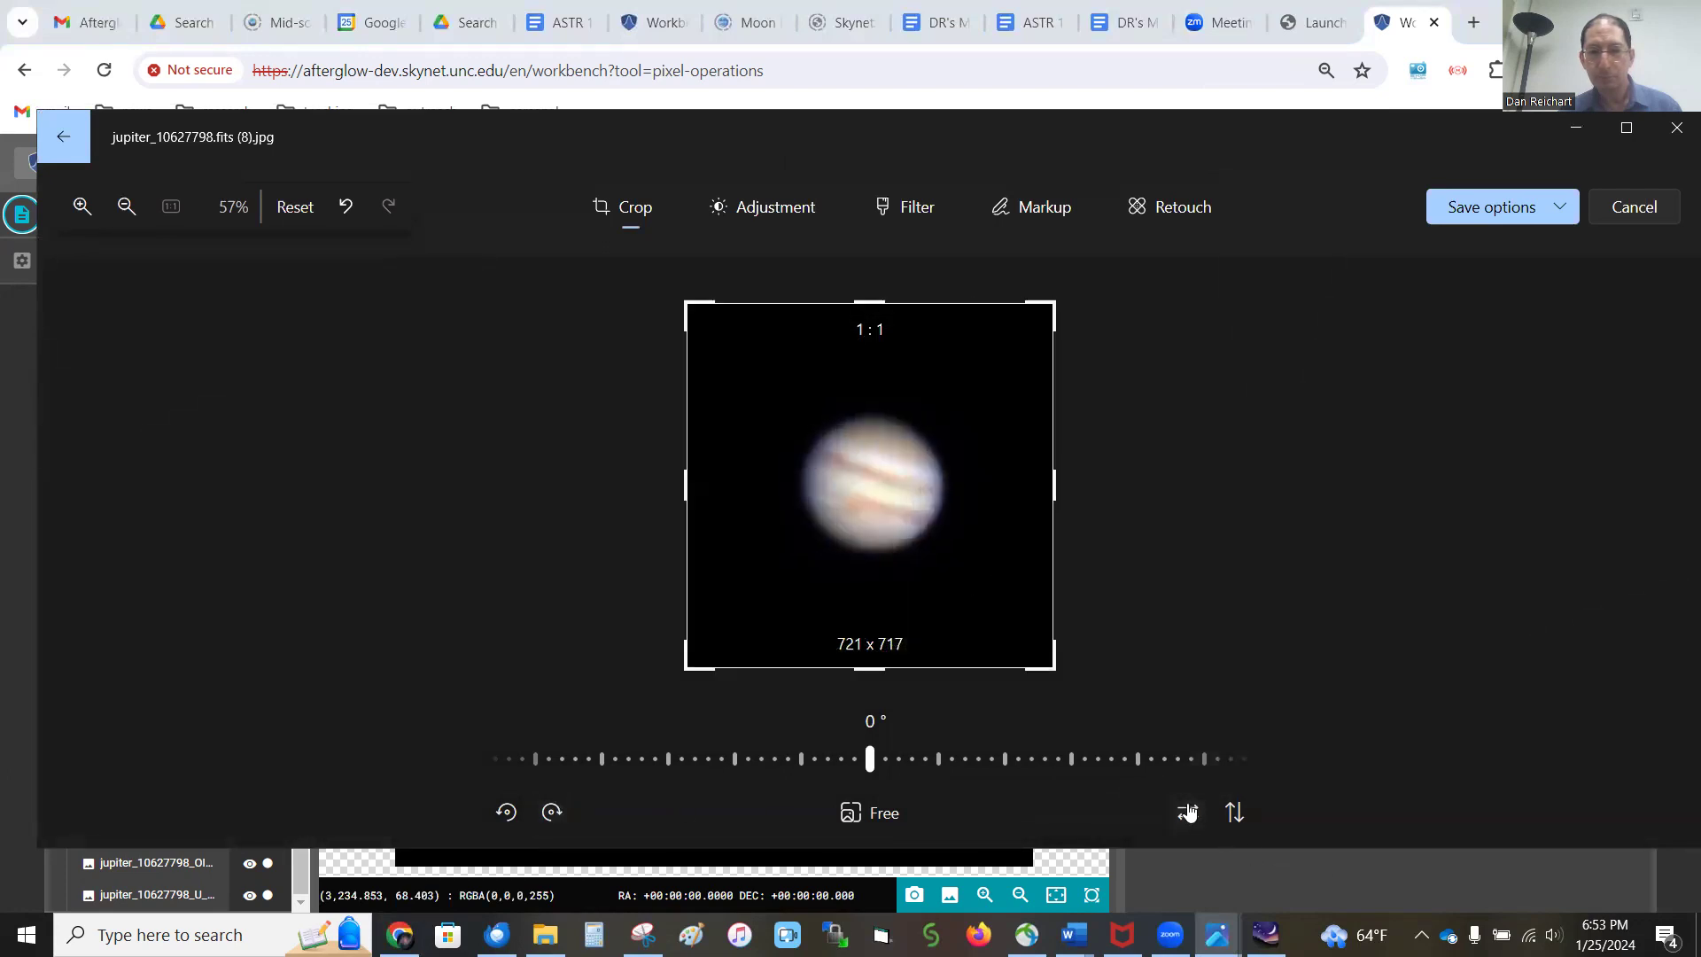